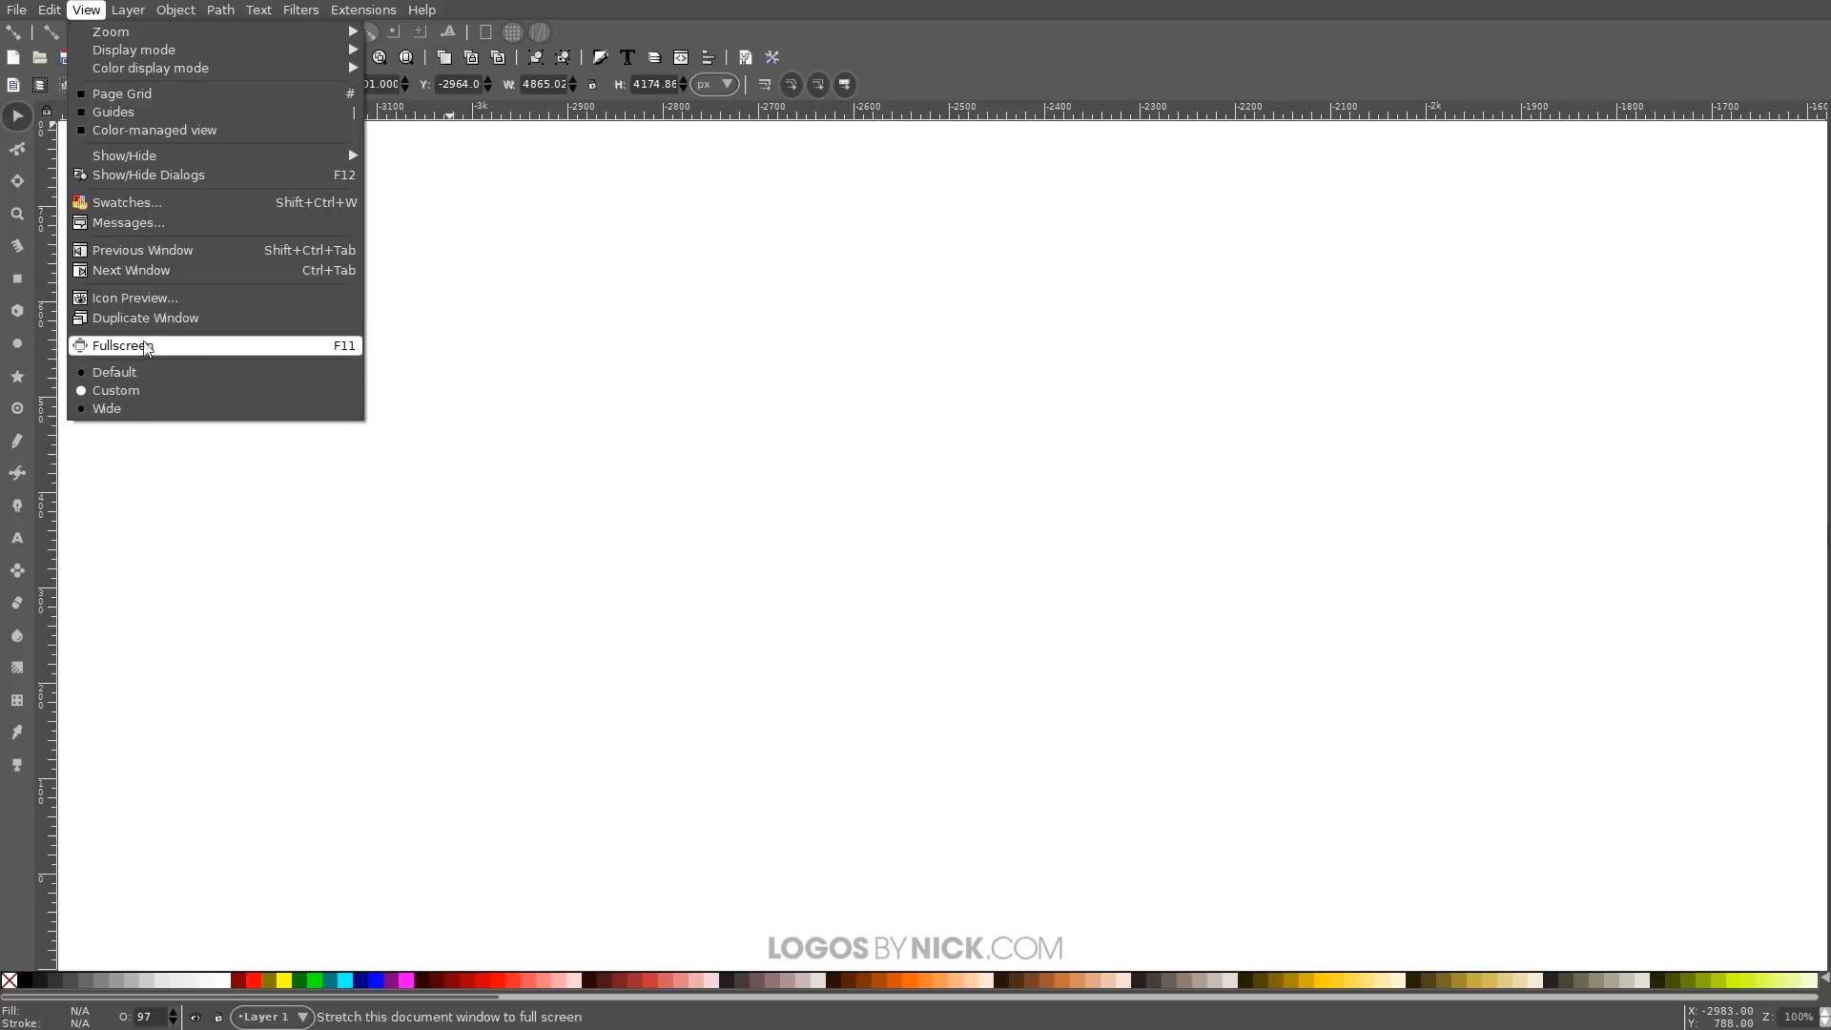
Set the canvas zoom to 1:1 and show the Align and Distribute and Fill and Stroke dialogs, with alignment relative to Last selected
mouse_move(137, 38)
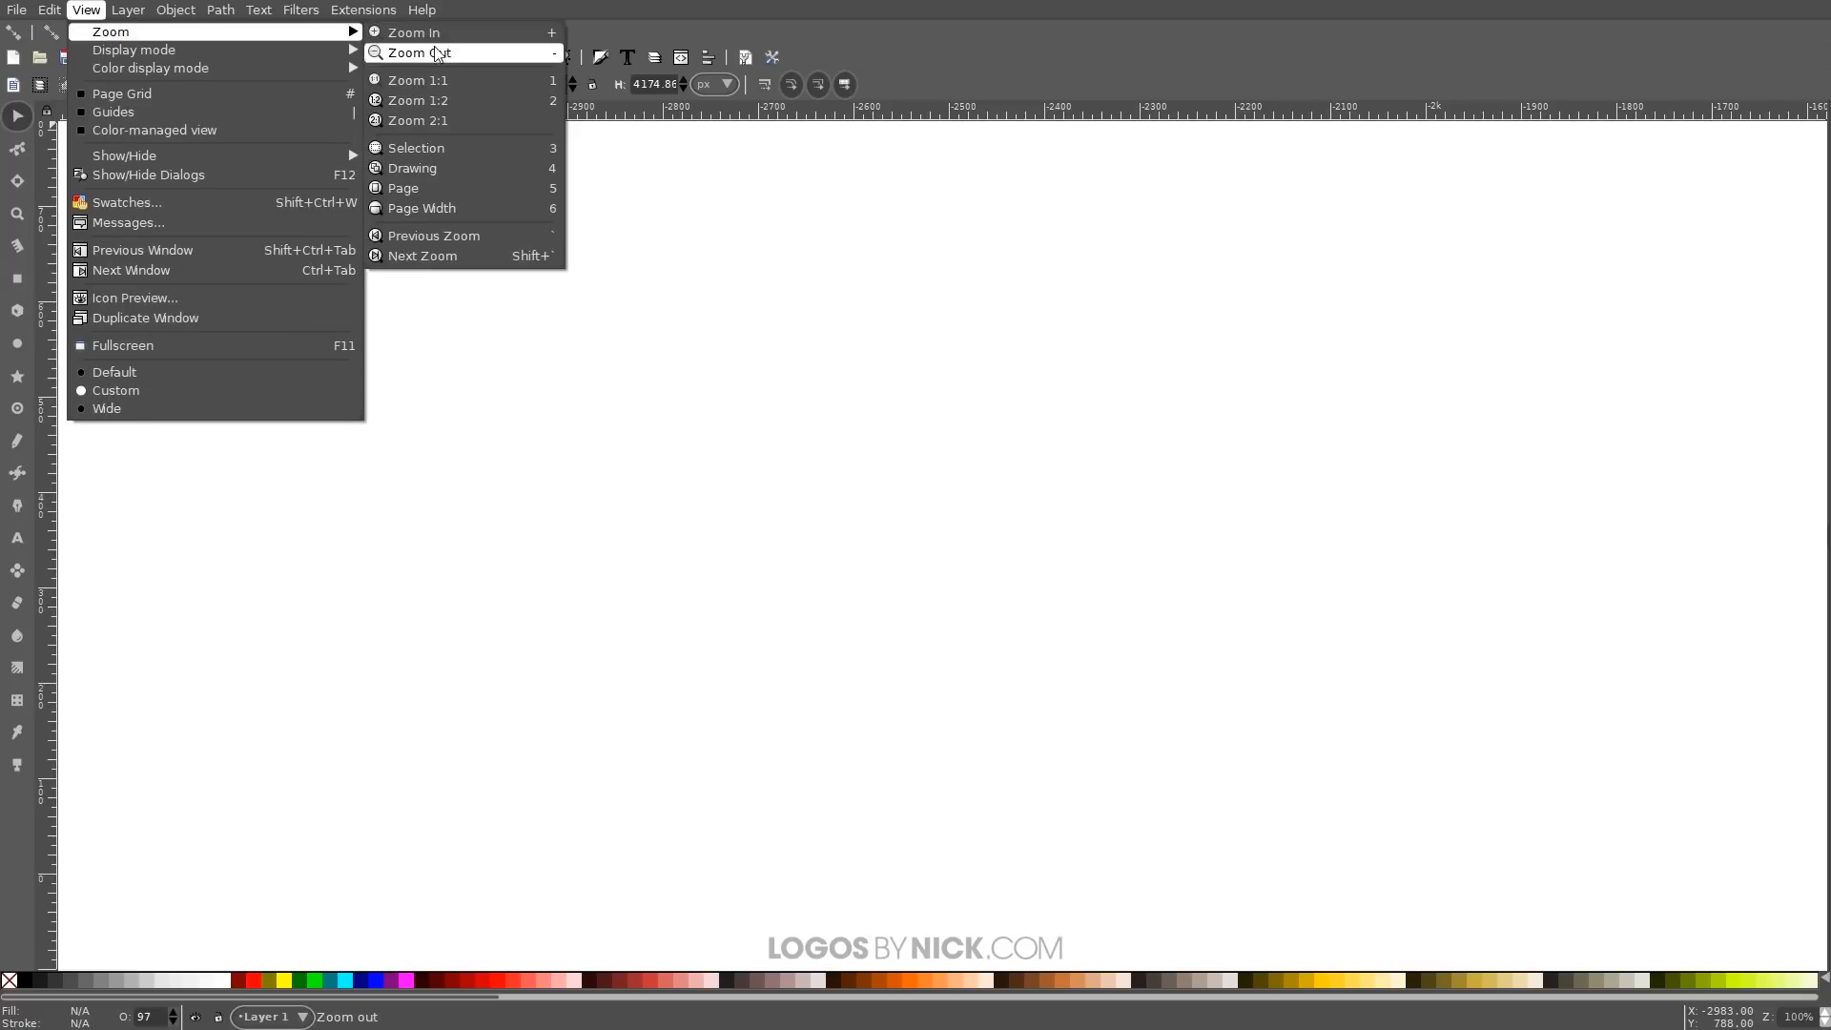
click(444, 85)
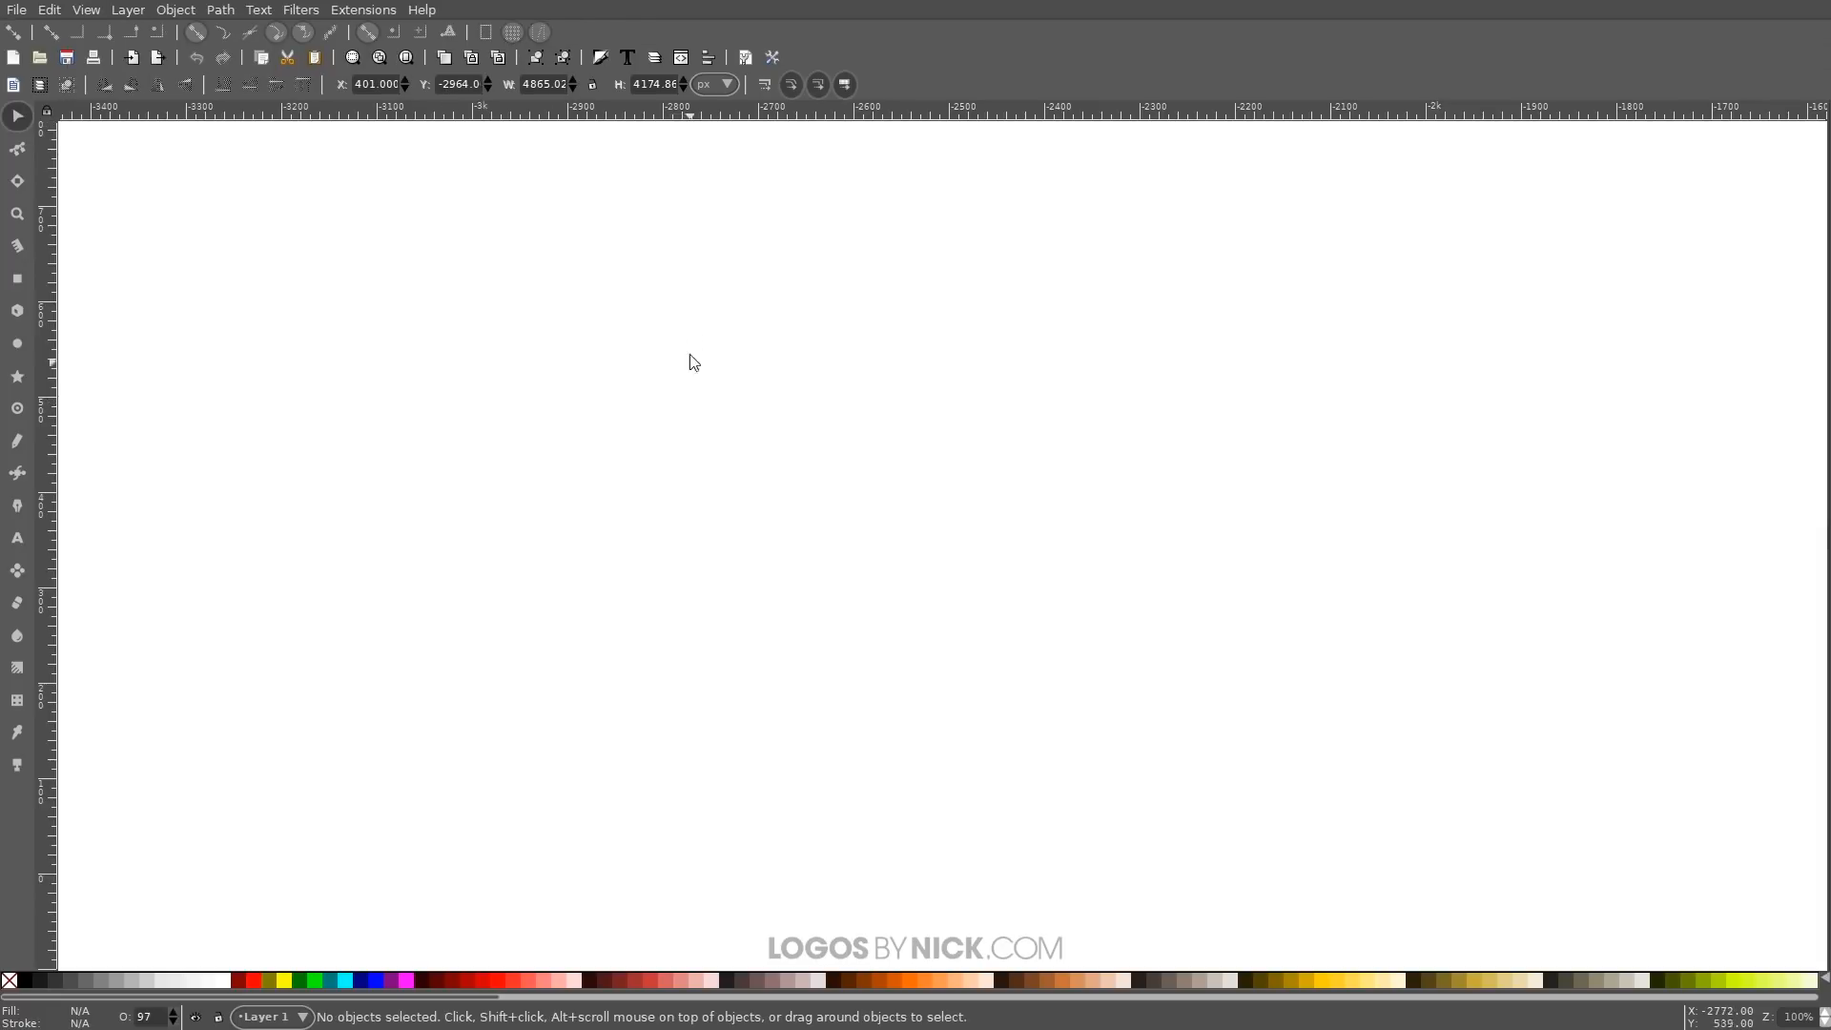
click(709, 57)
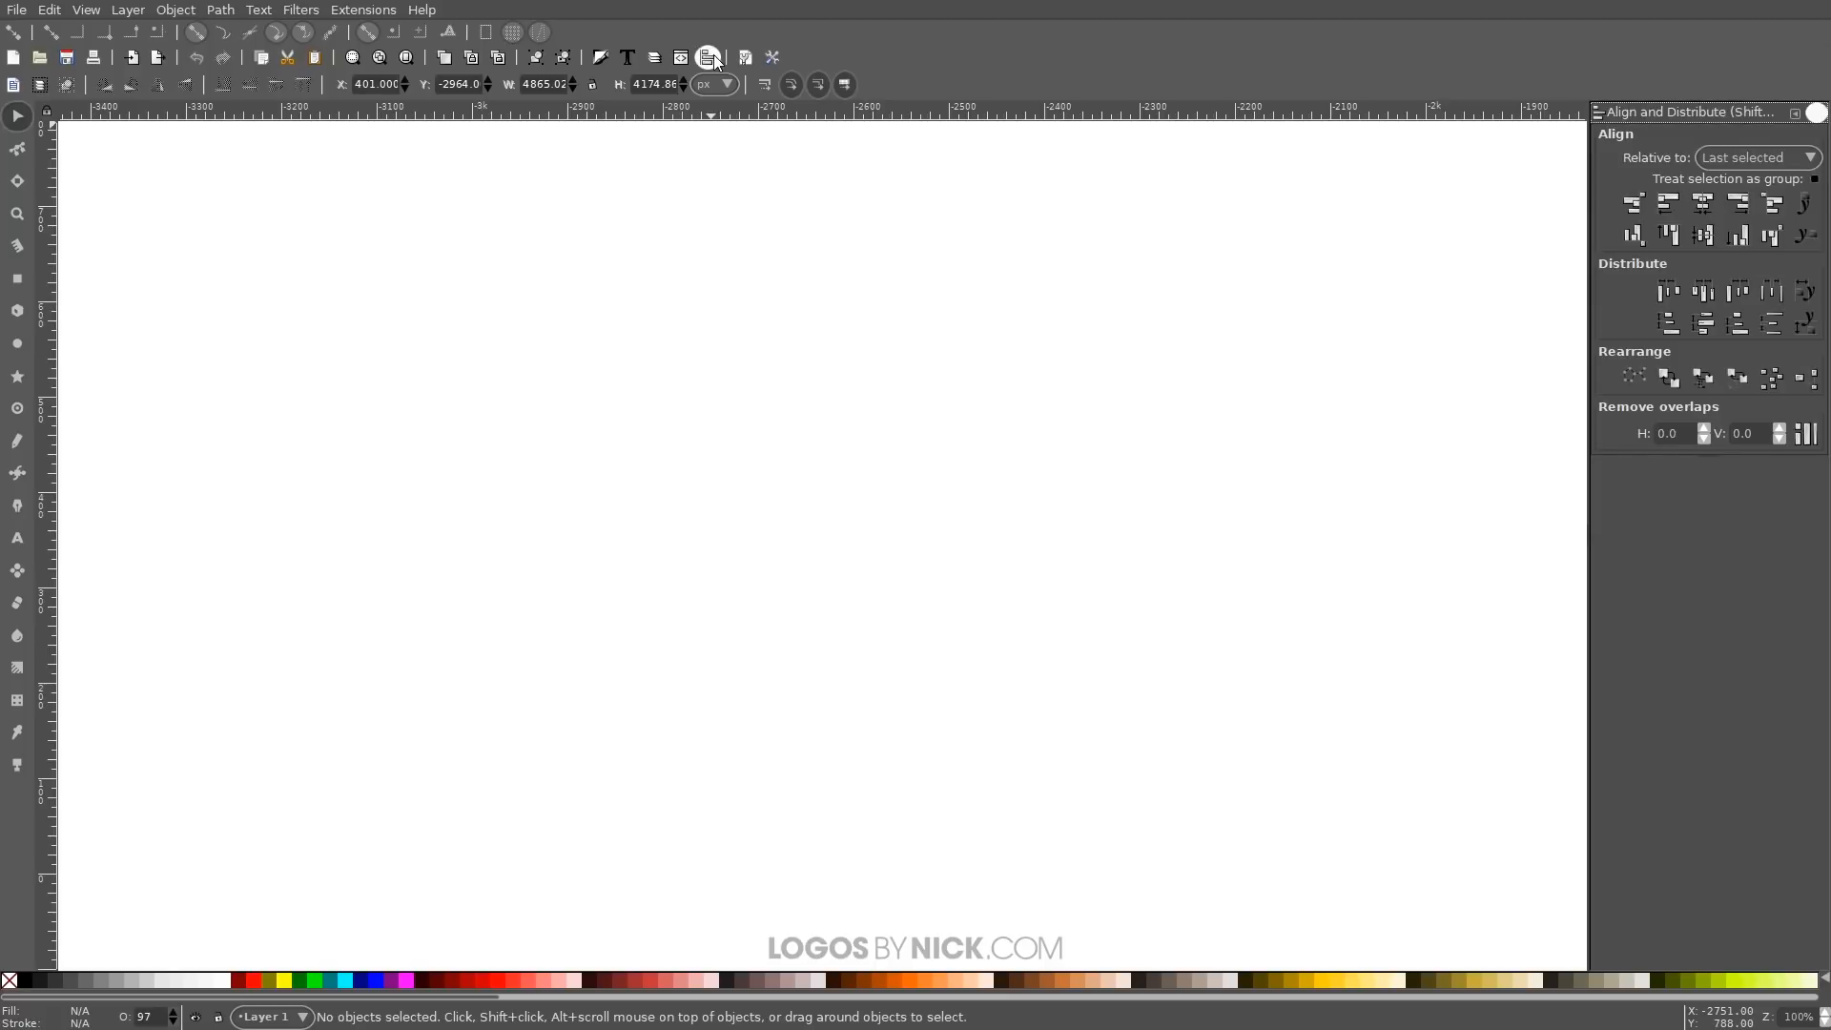
click(599, 59)
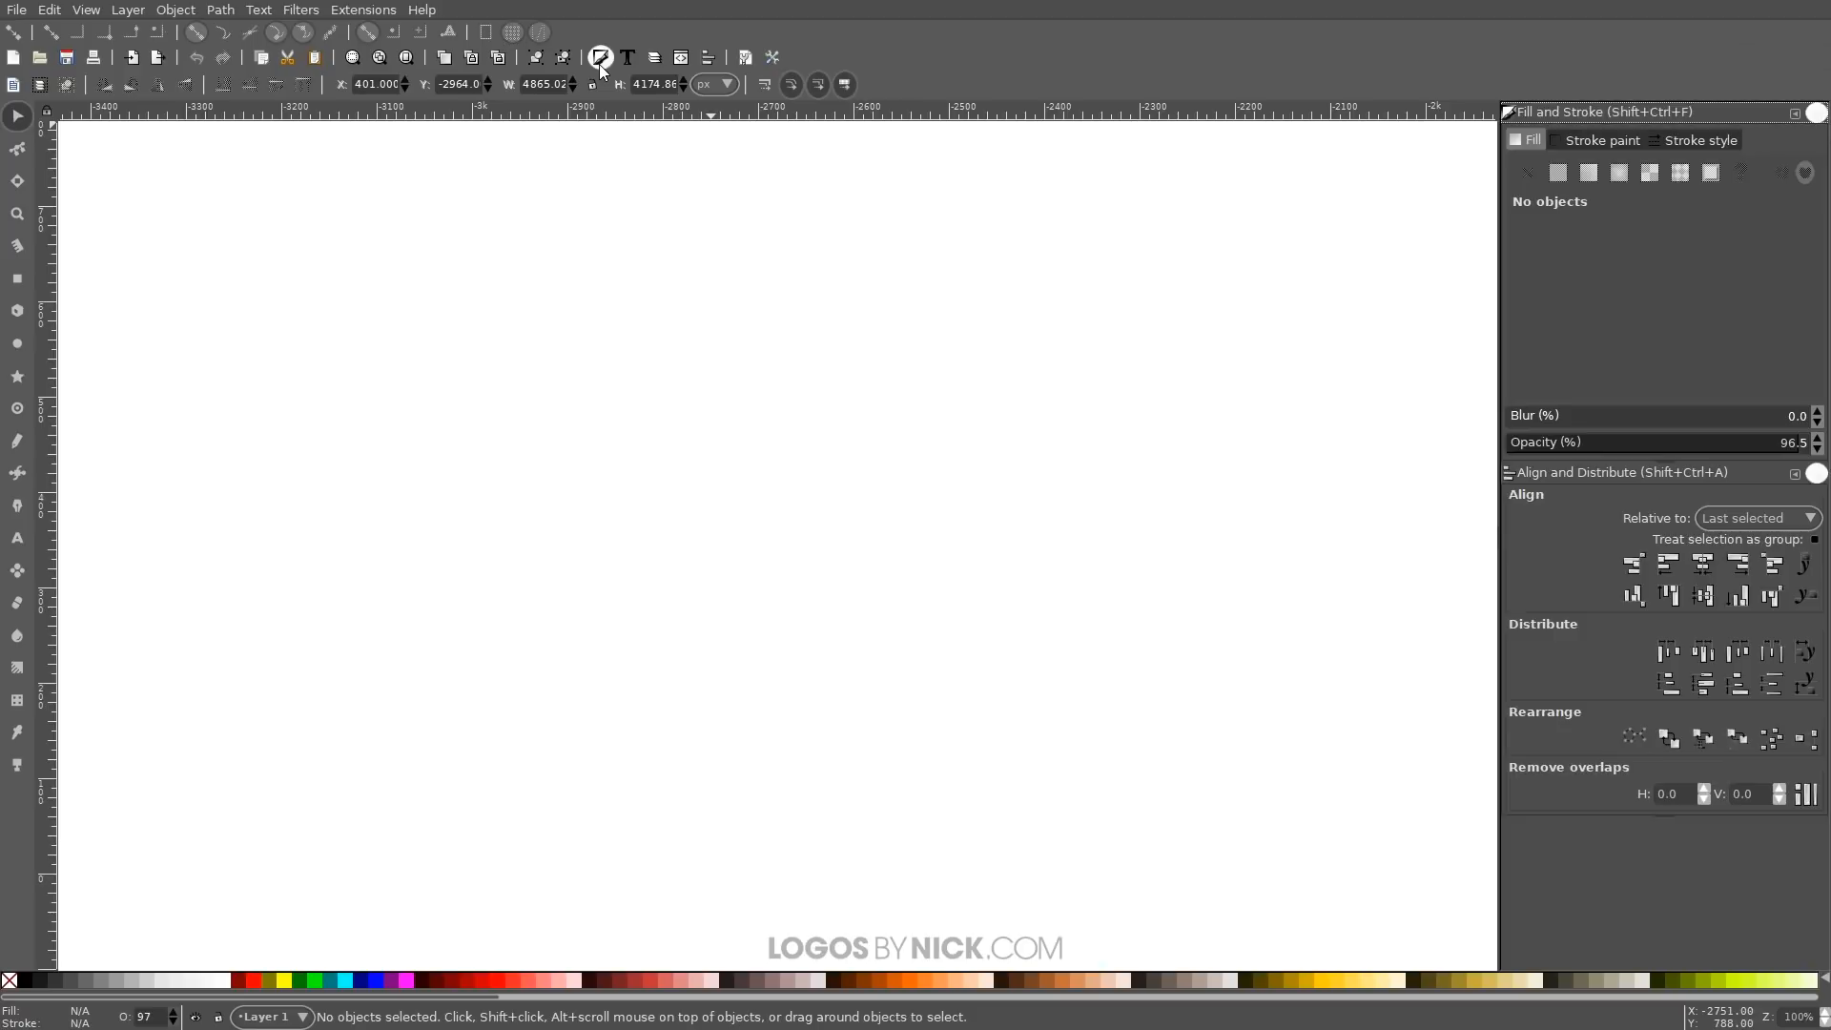
click(1748, 525)
click(1749, 522)
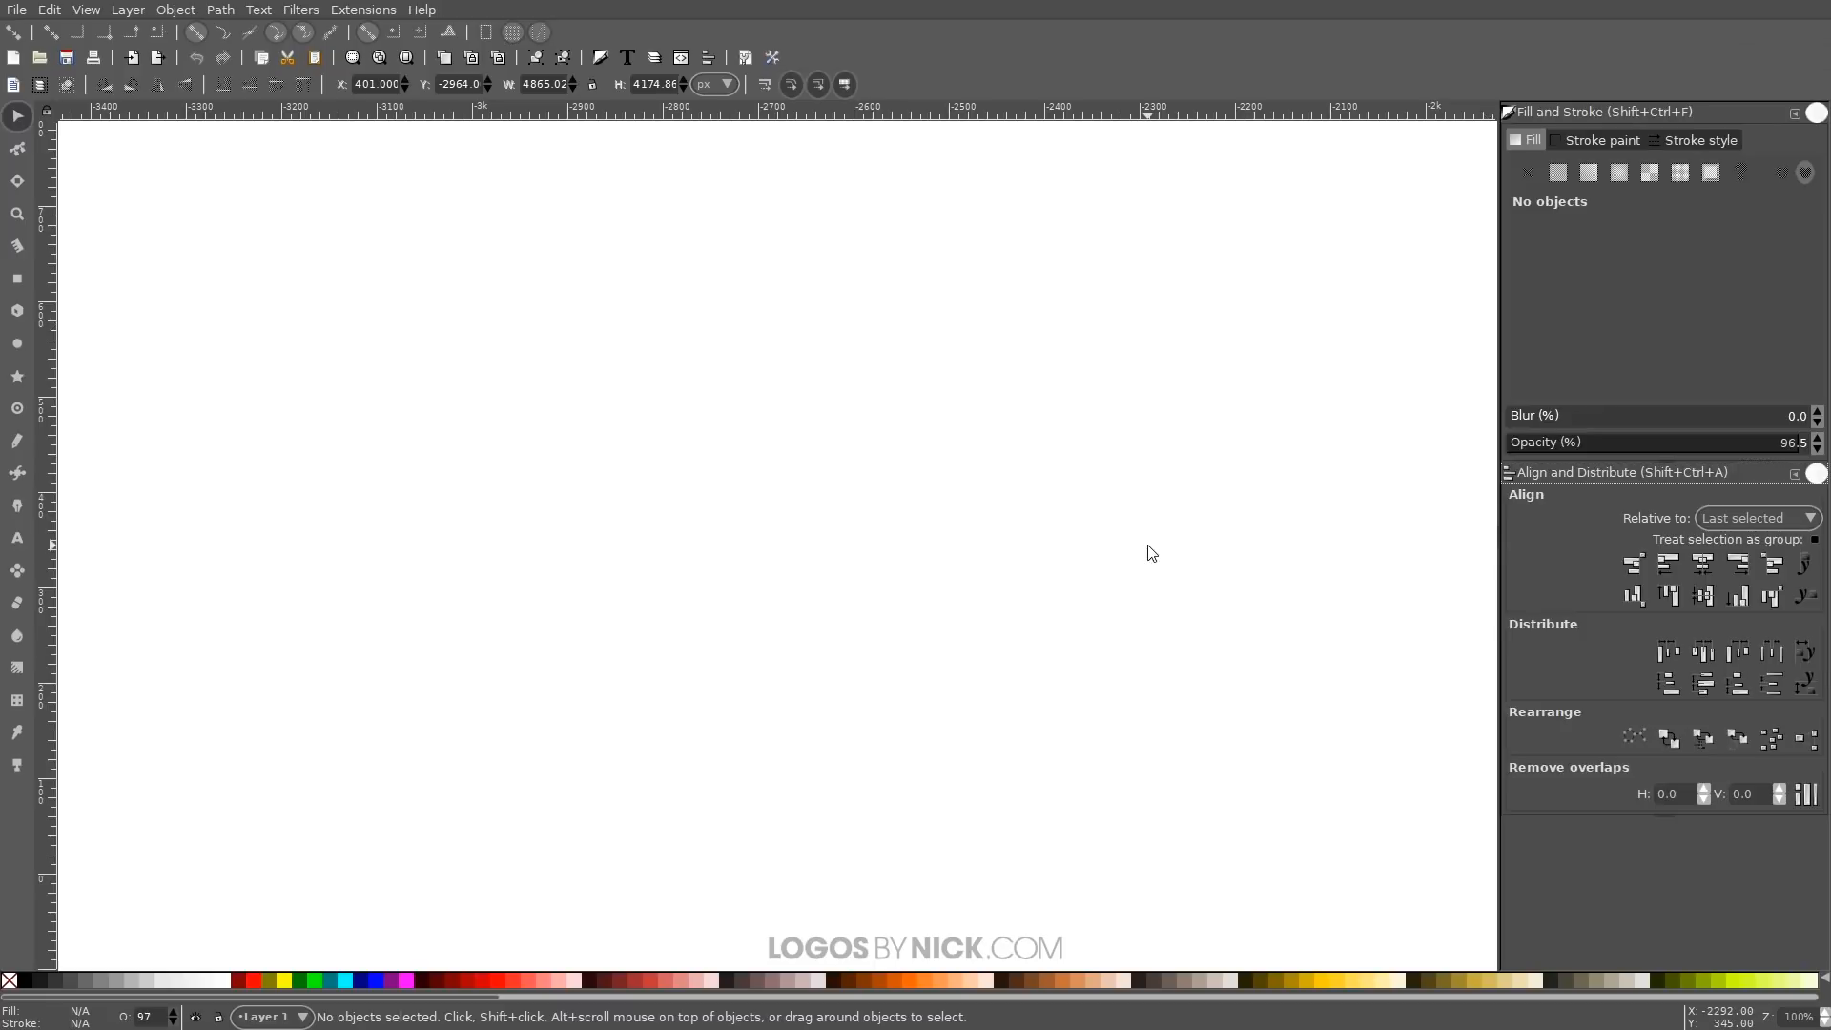
Add the words HOW and TO CREATE to the canvas as two separate text objects, one below the other
click(17, 538)
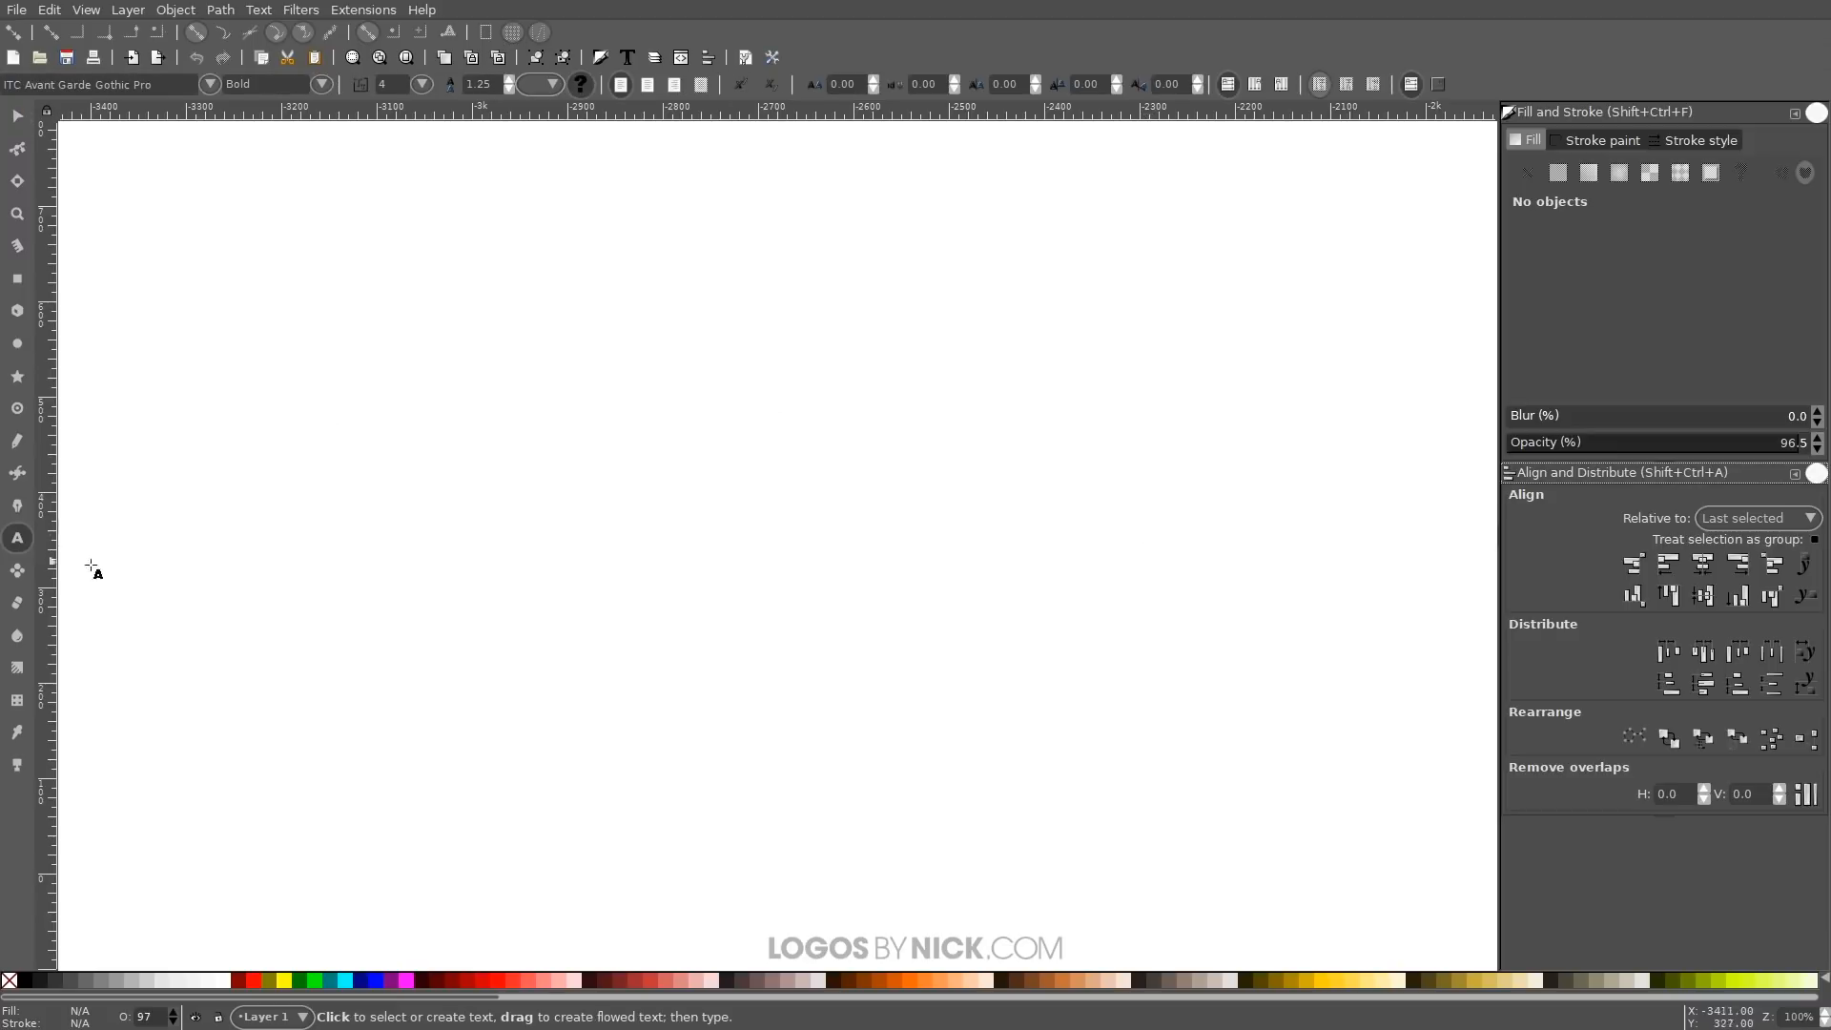
click(621, 331)
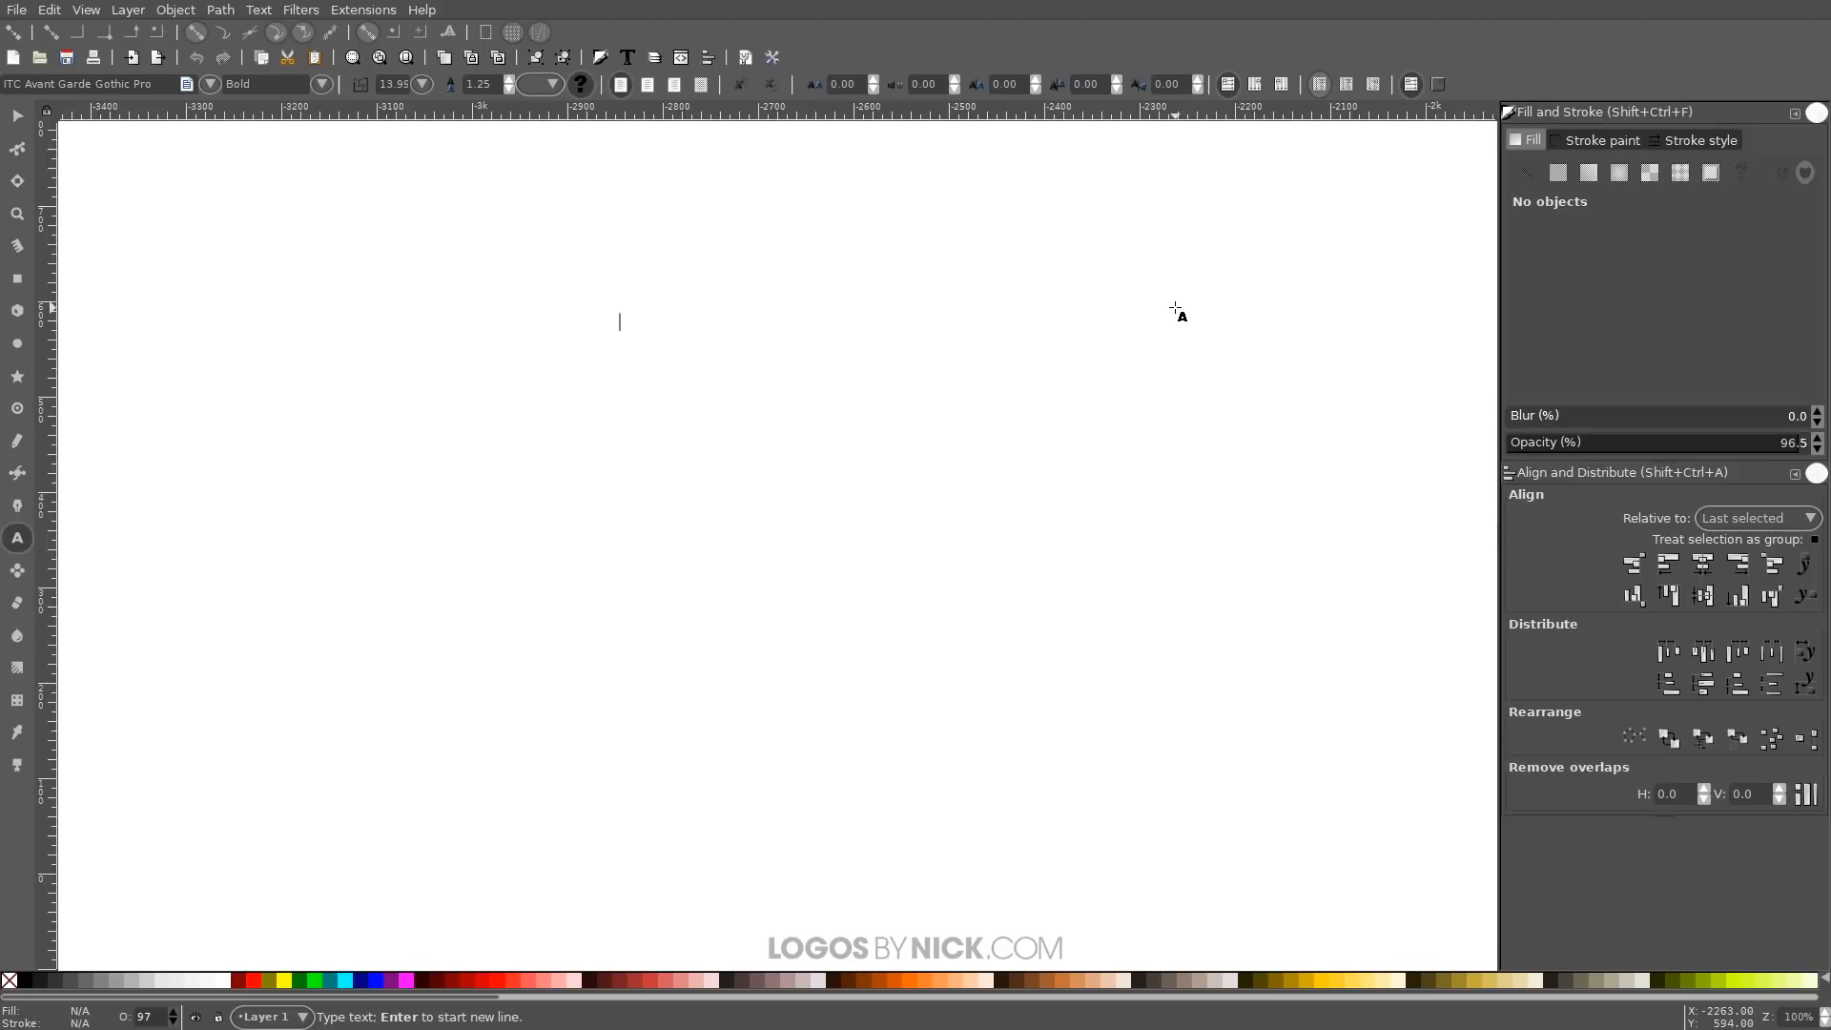
scroll(858, 426, left, 1)
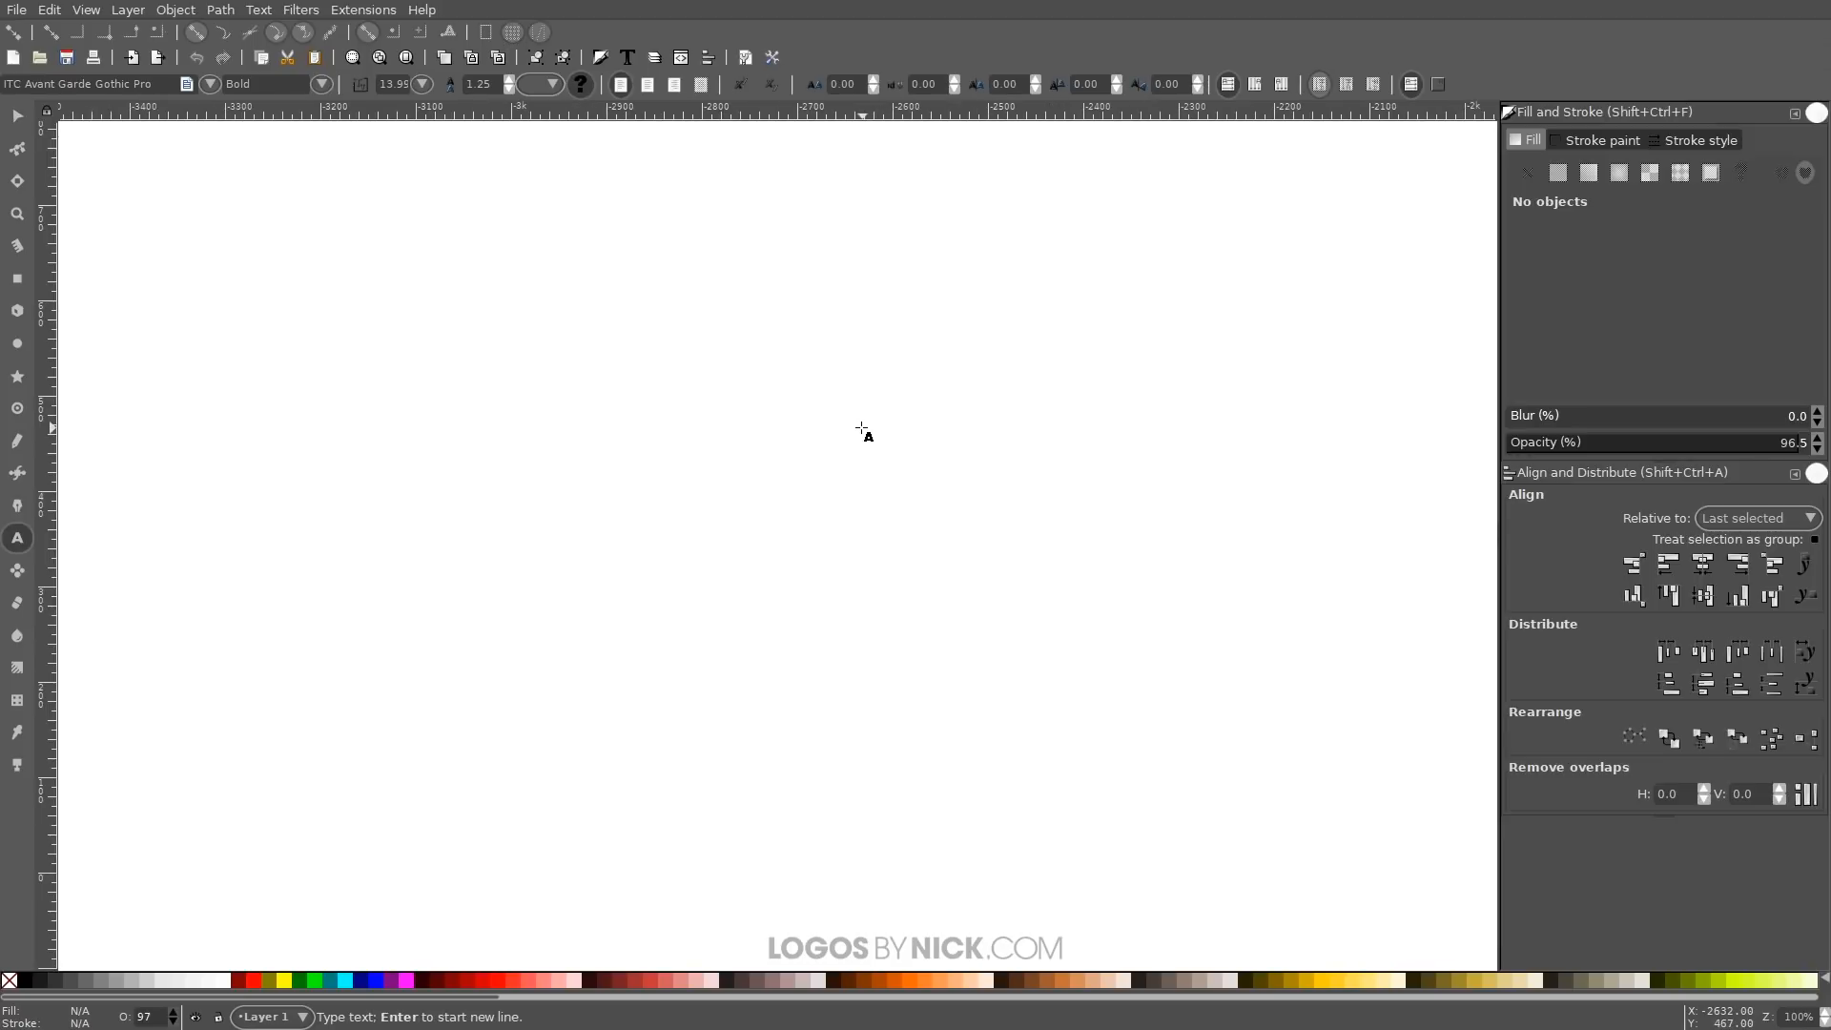
text(HOW)
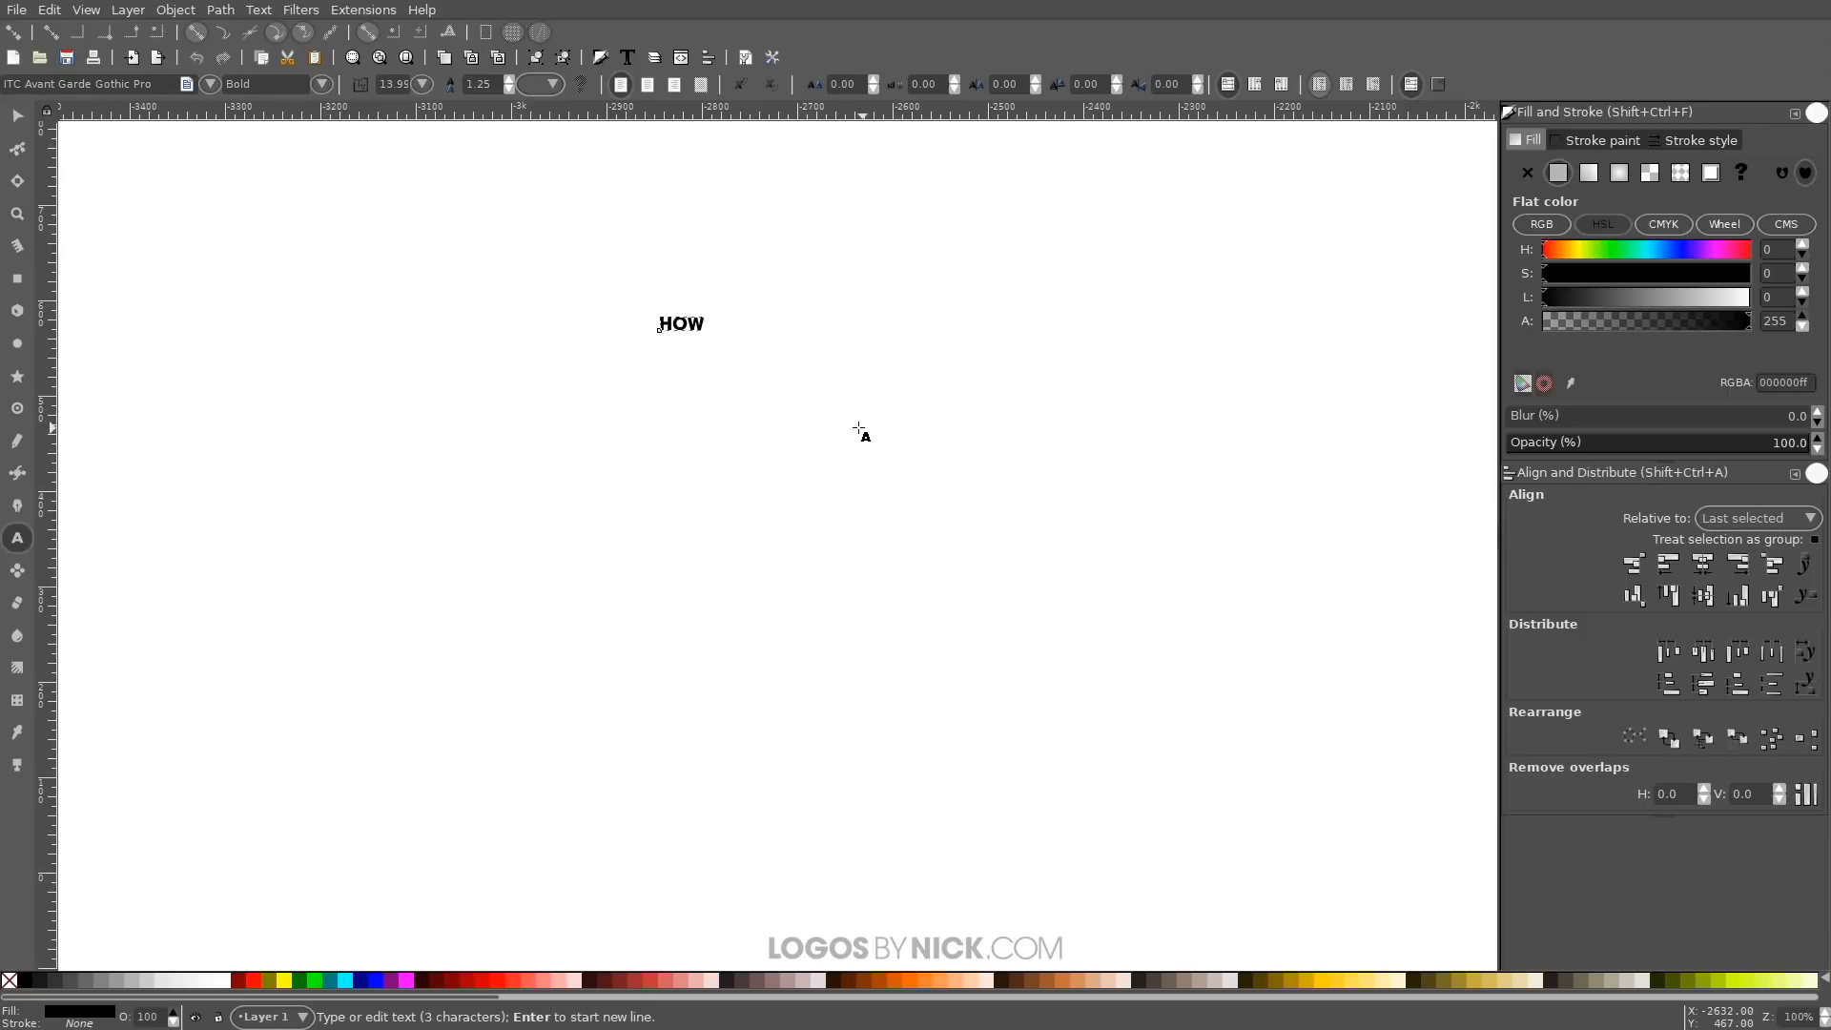
click(651, 369)
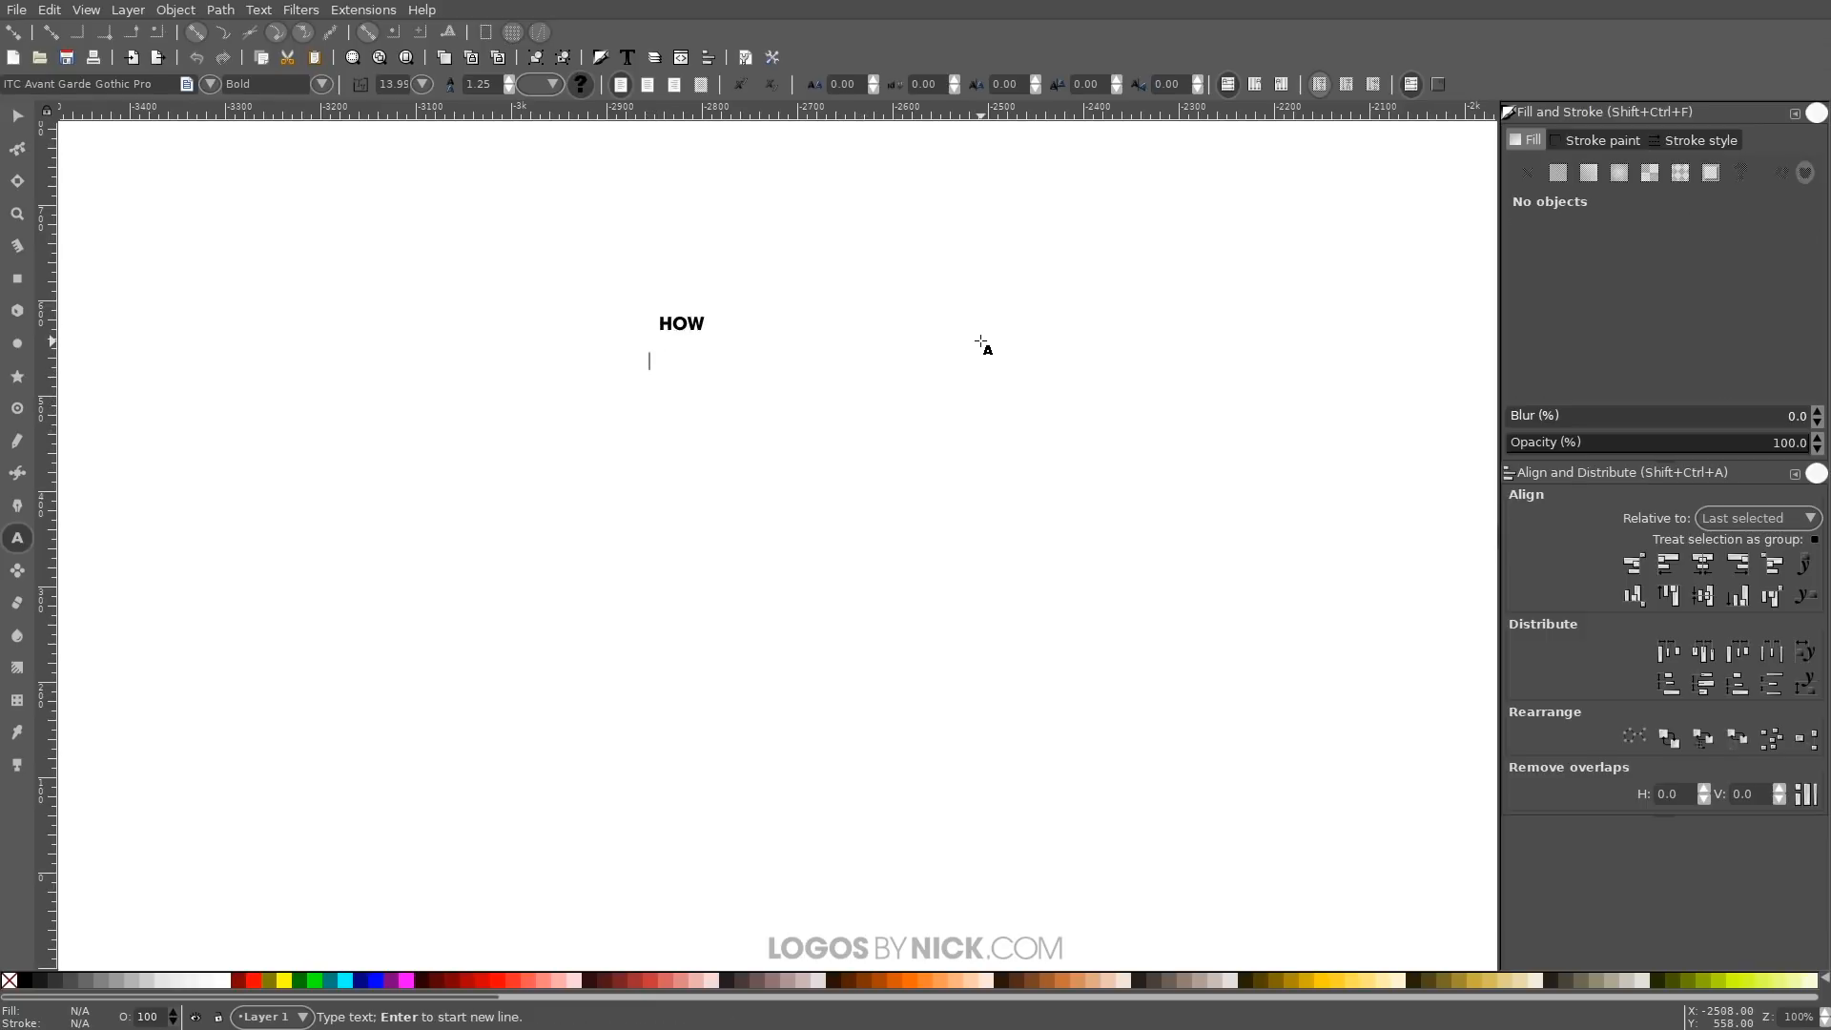
text(TO CREATE)
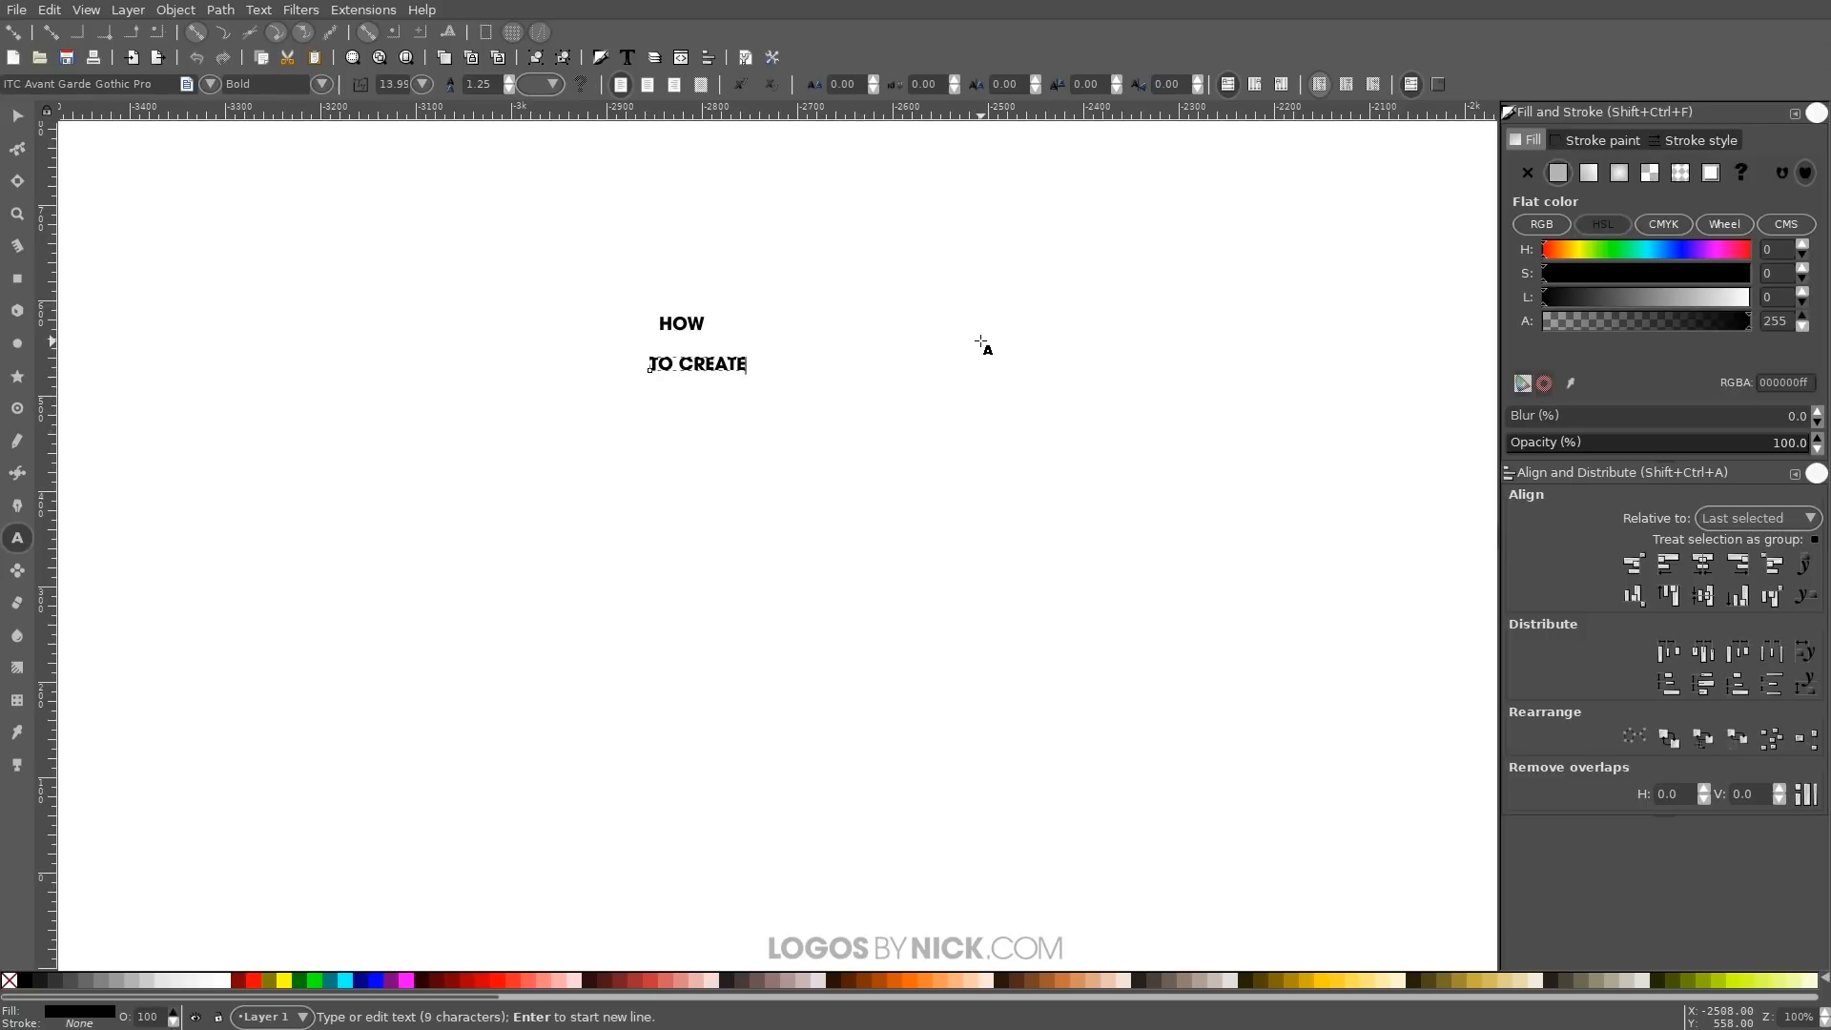
Add VINTAGE, TEXT and POSTERS as three separate text objects stacked below TO CREATE
click(622, 422)
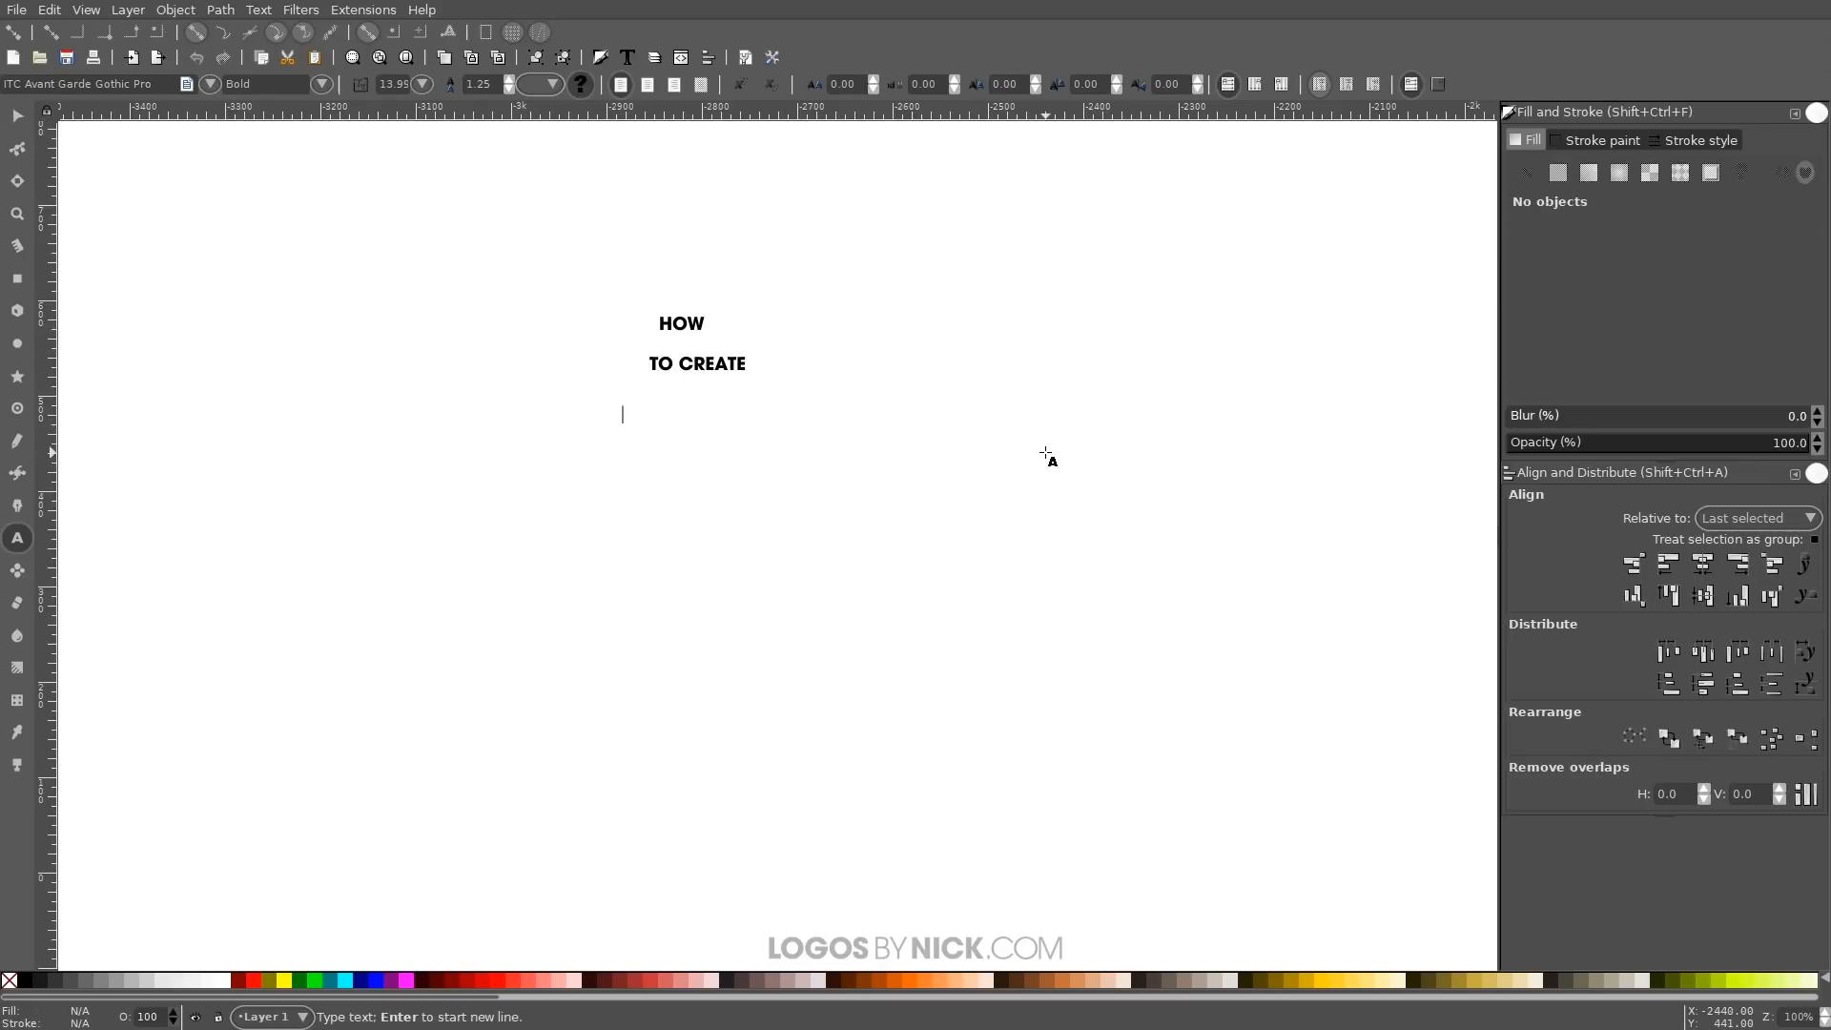
text(VINTA)
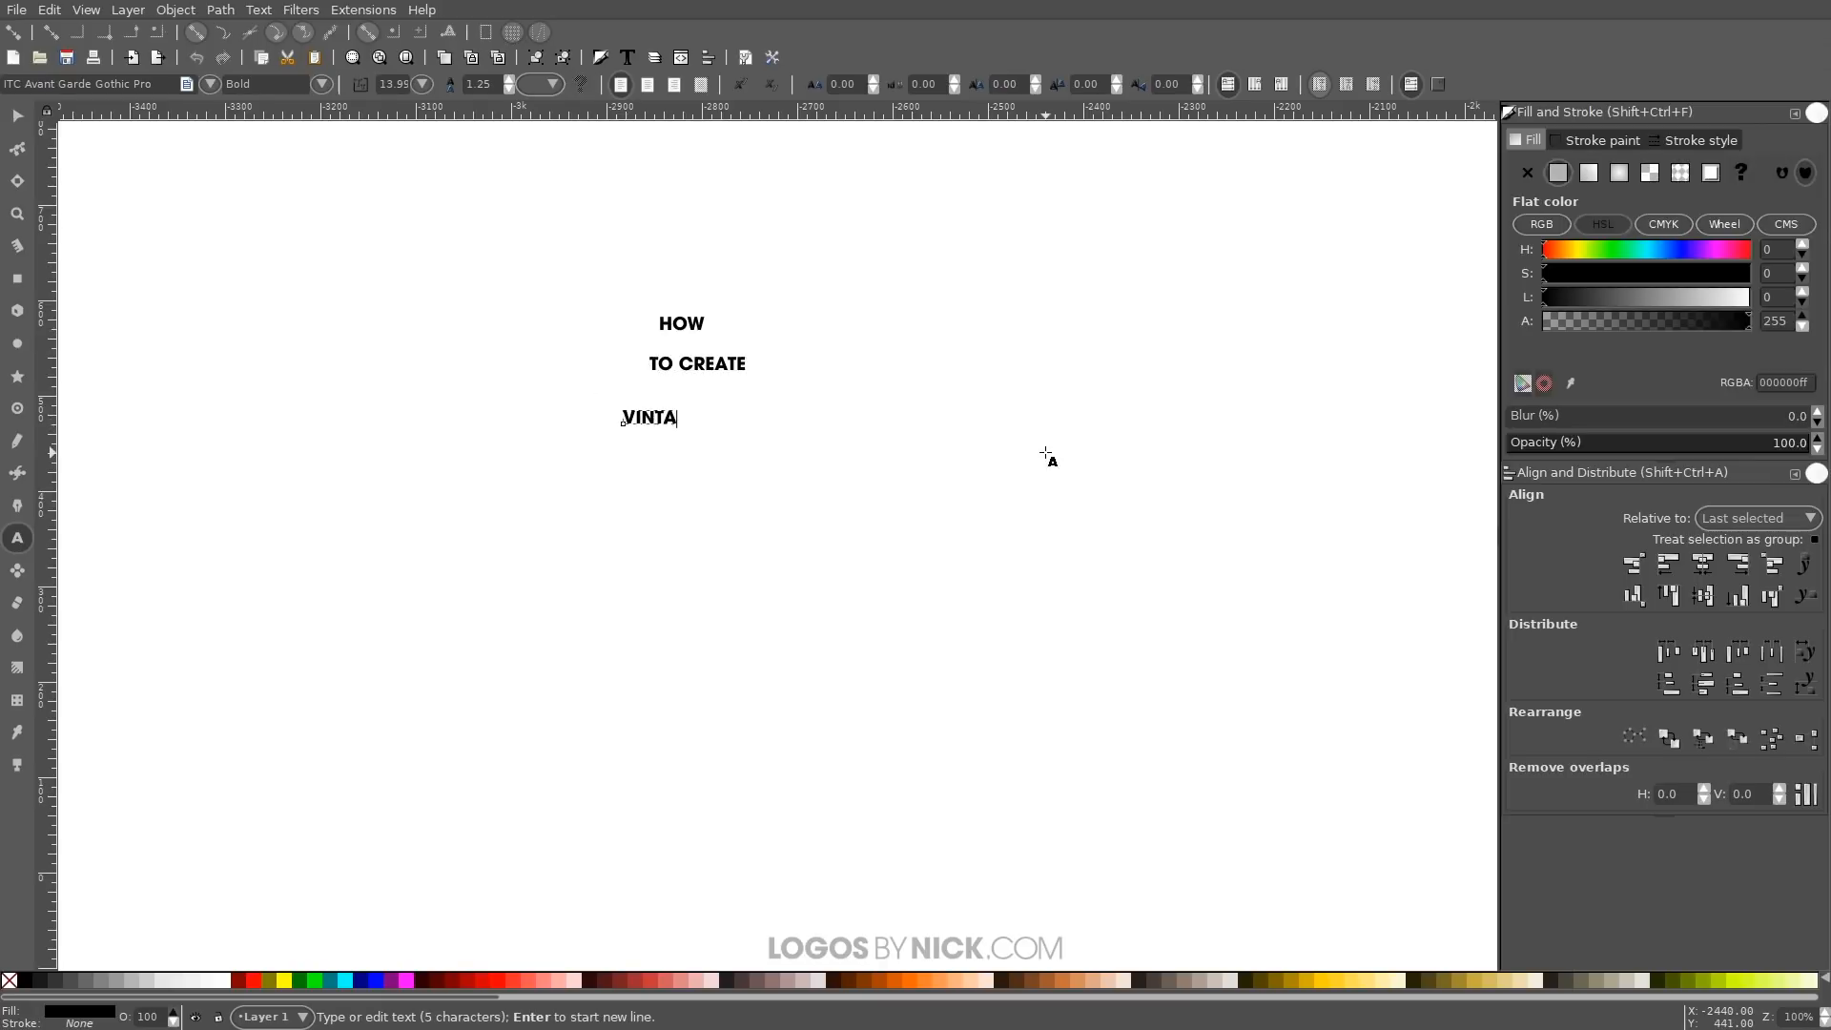
text(GE)
key(Escape)
click(679, 469)
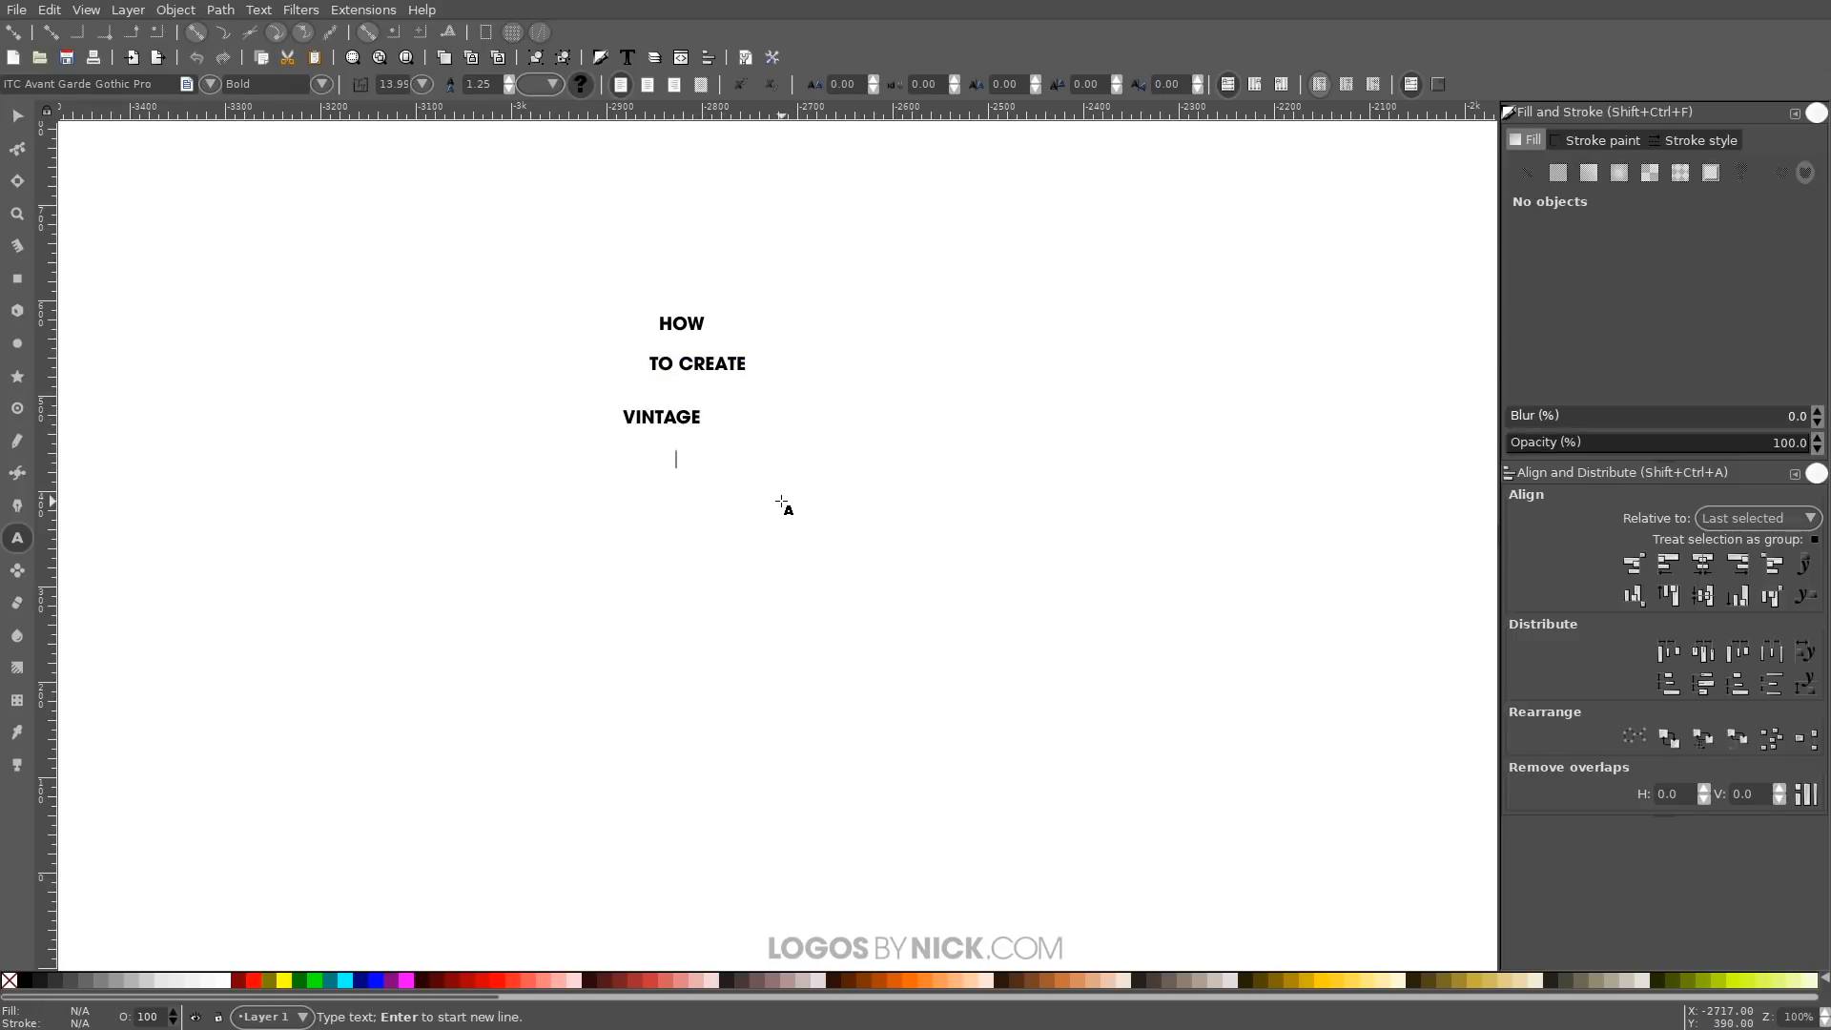
text(TEXT)
key(Return)
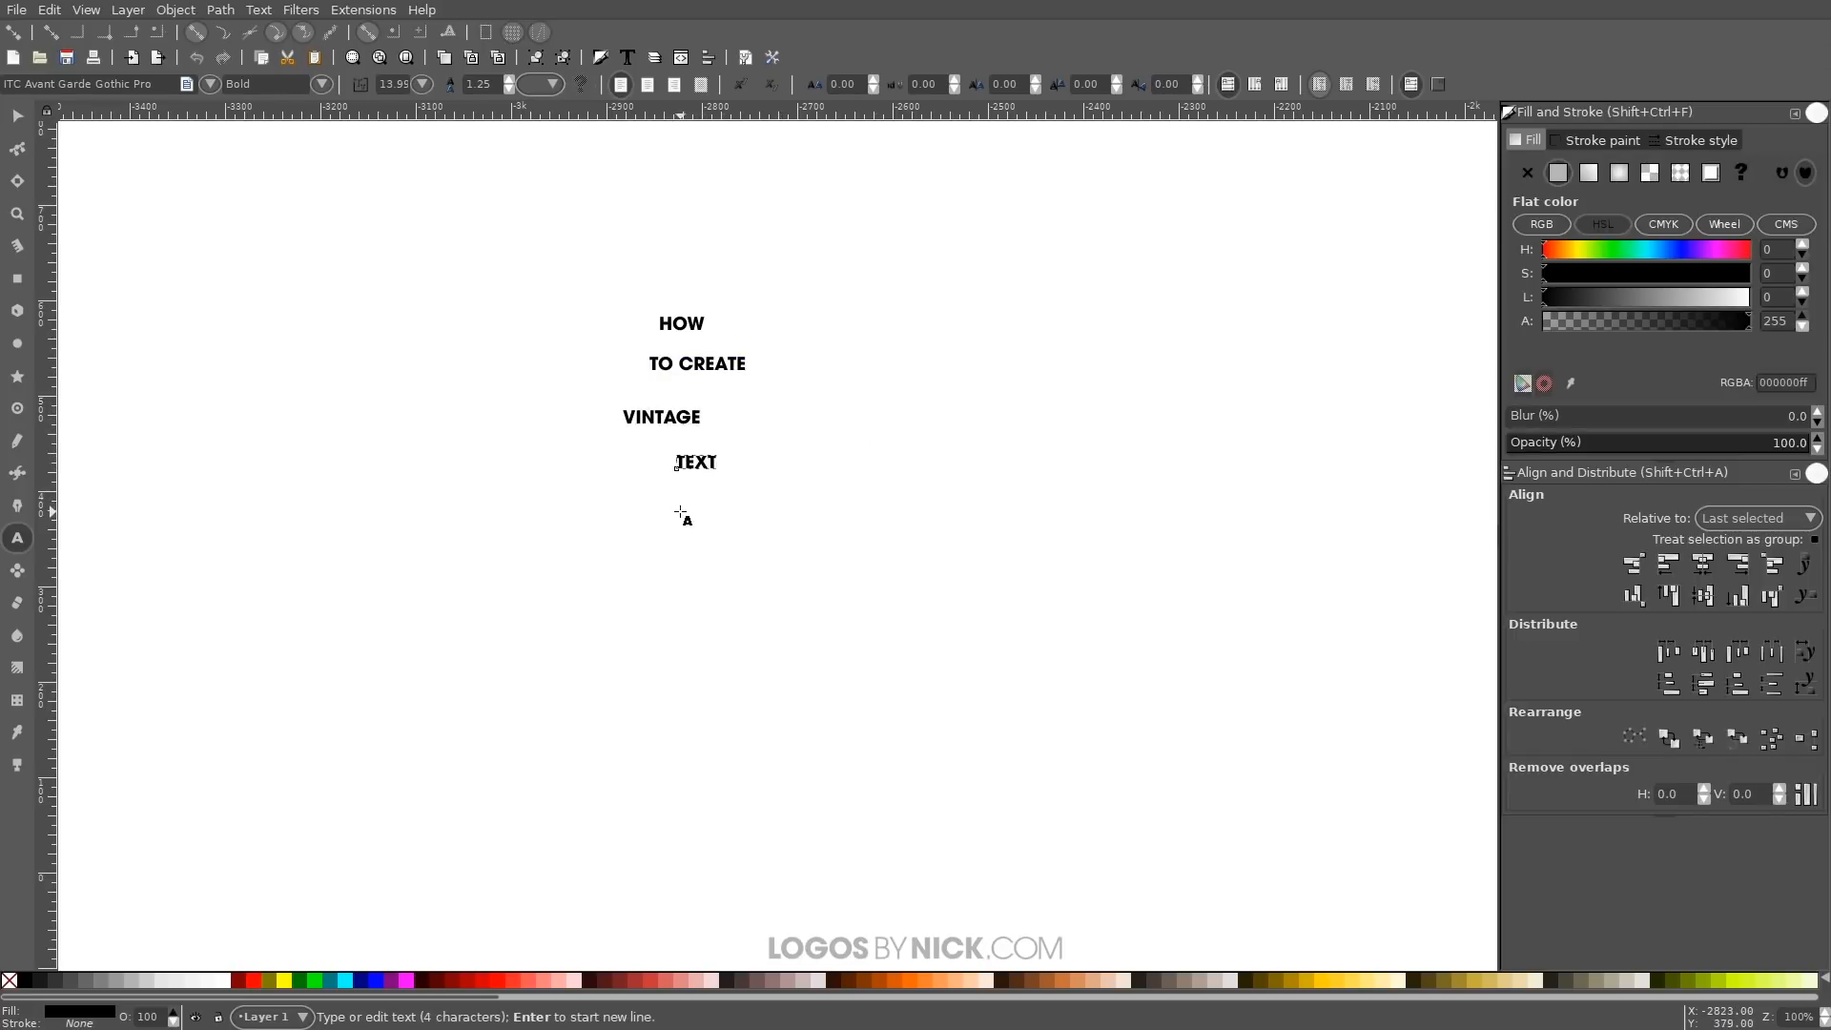
text(POSTERS)
click(17, 115)
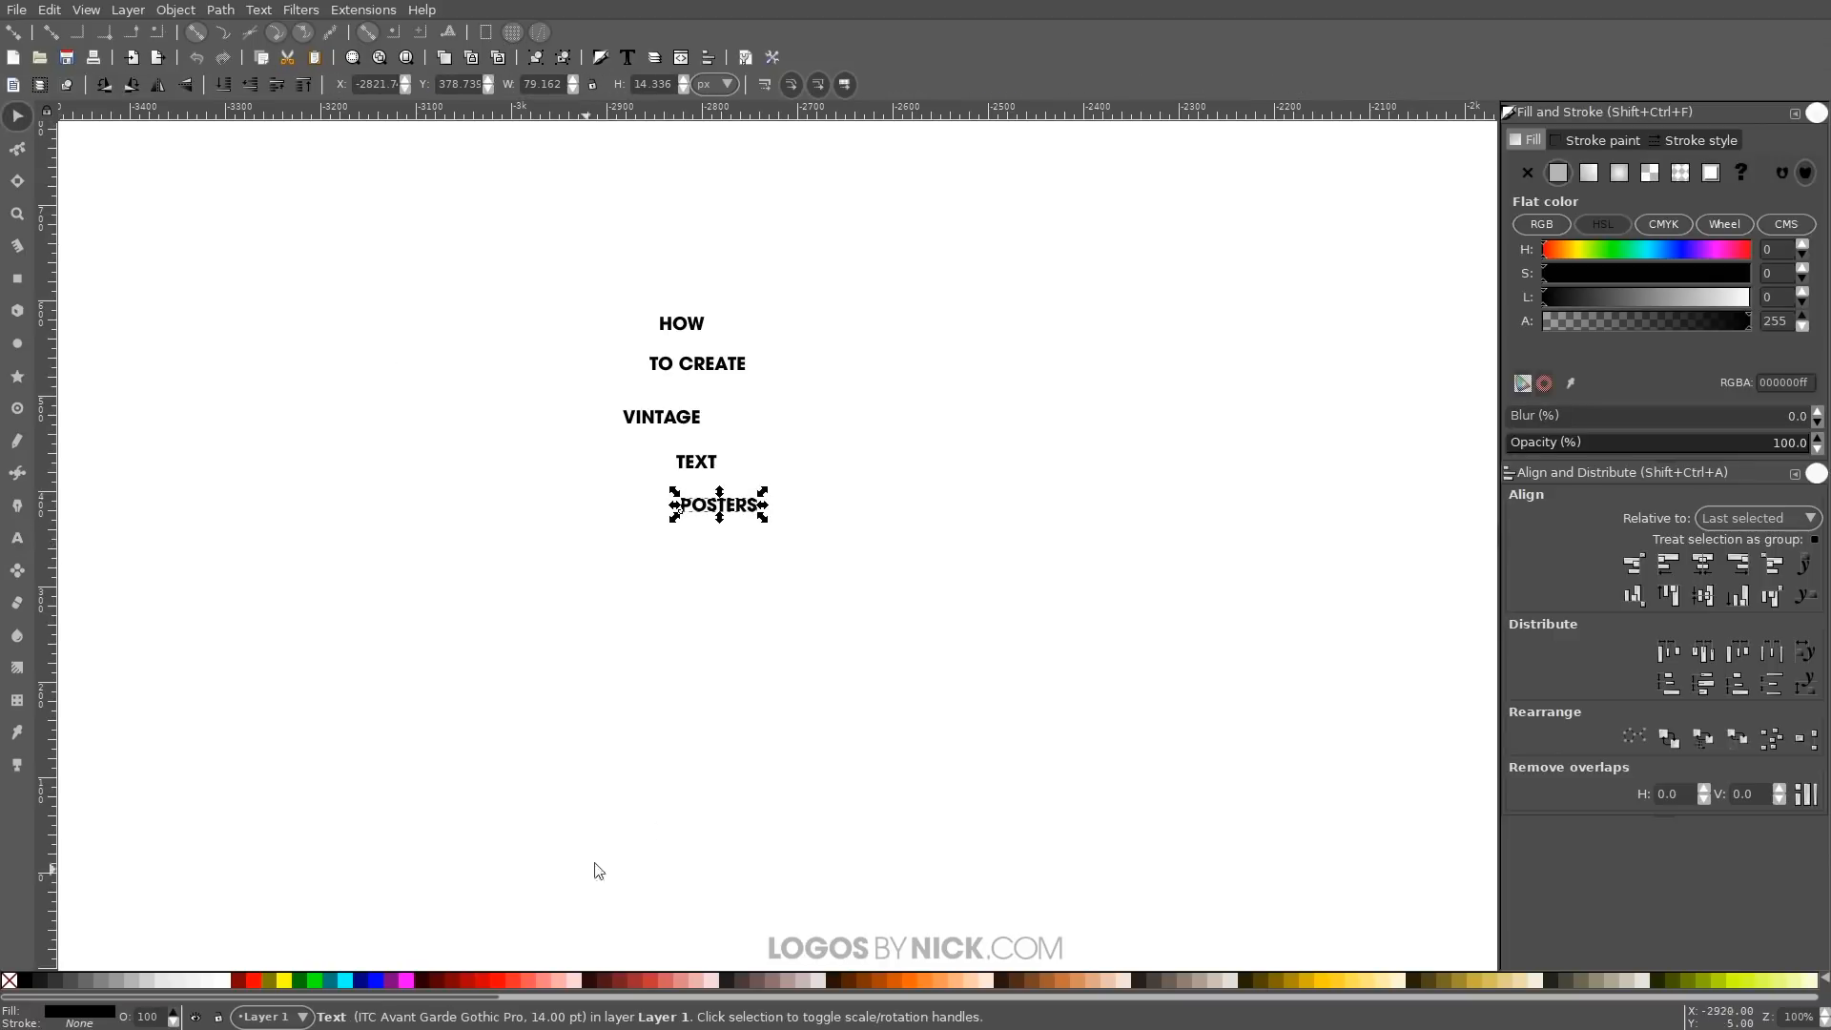
Change the font of VINTAGE to Zabatana Poster and enlarge the word proportionally to about 198 px wide
click(679, 424)
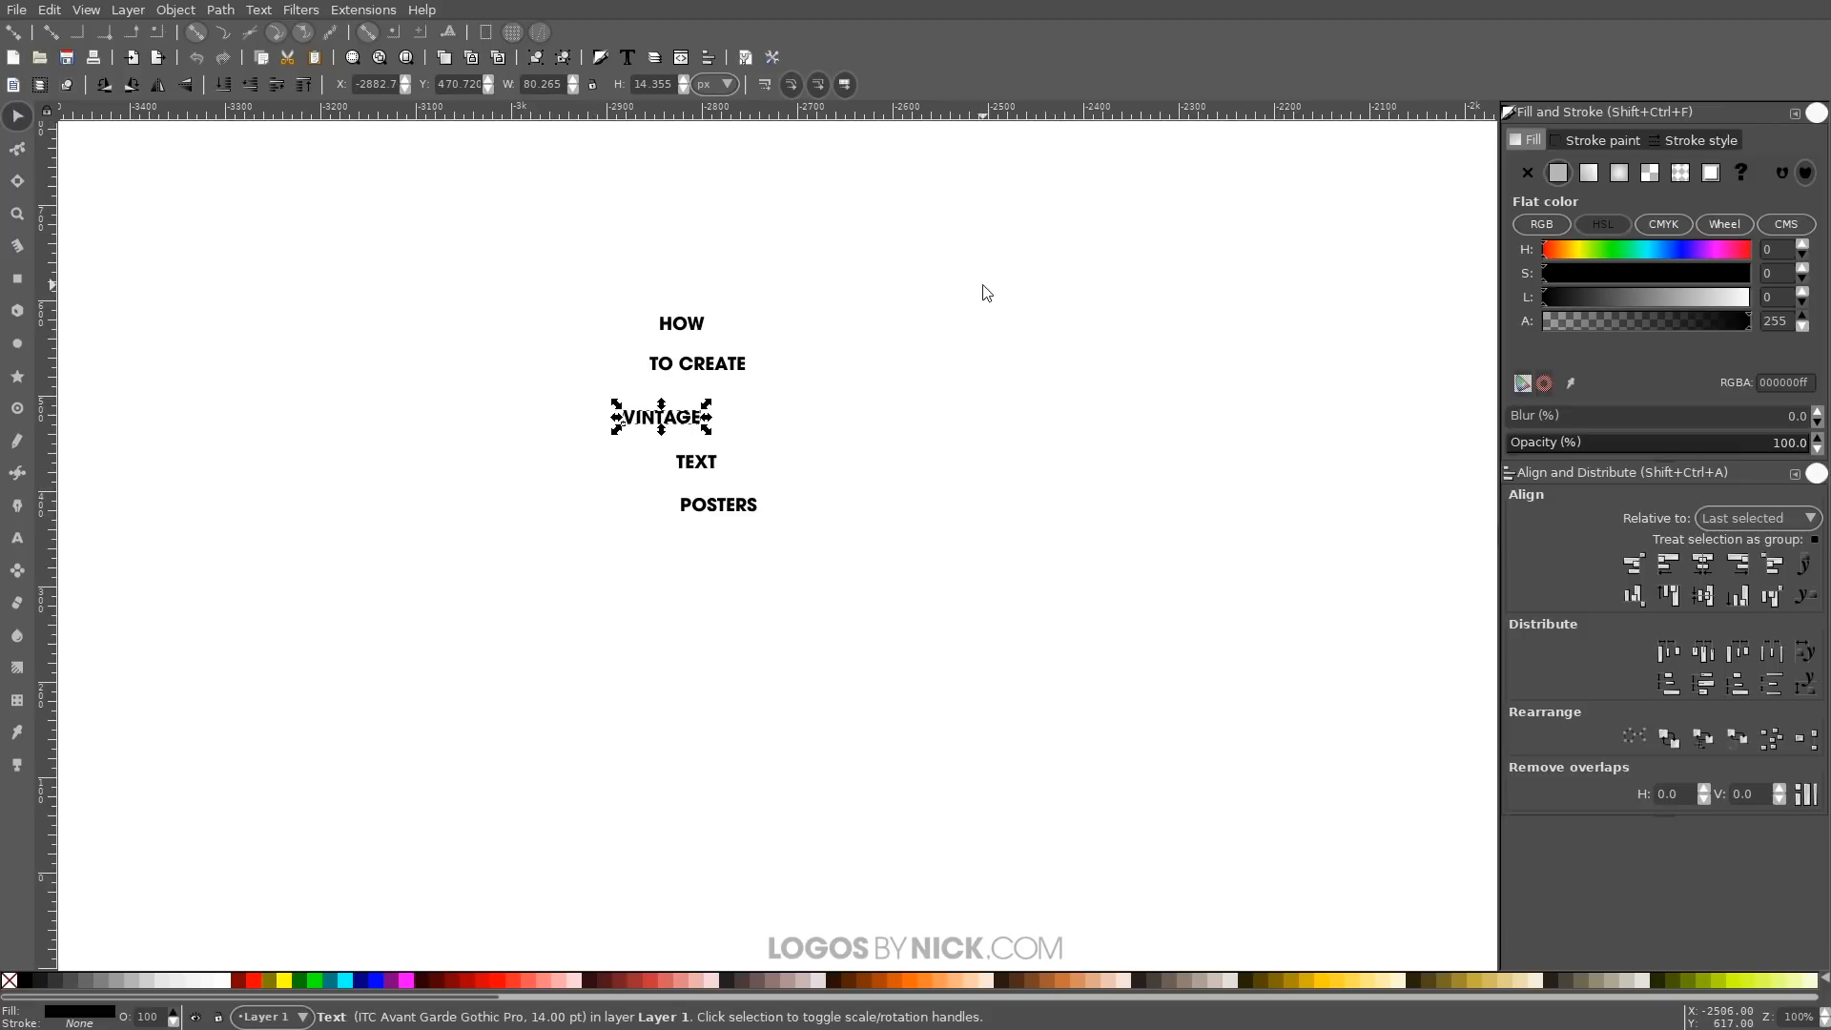
key(ctrl+shift+t)
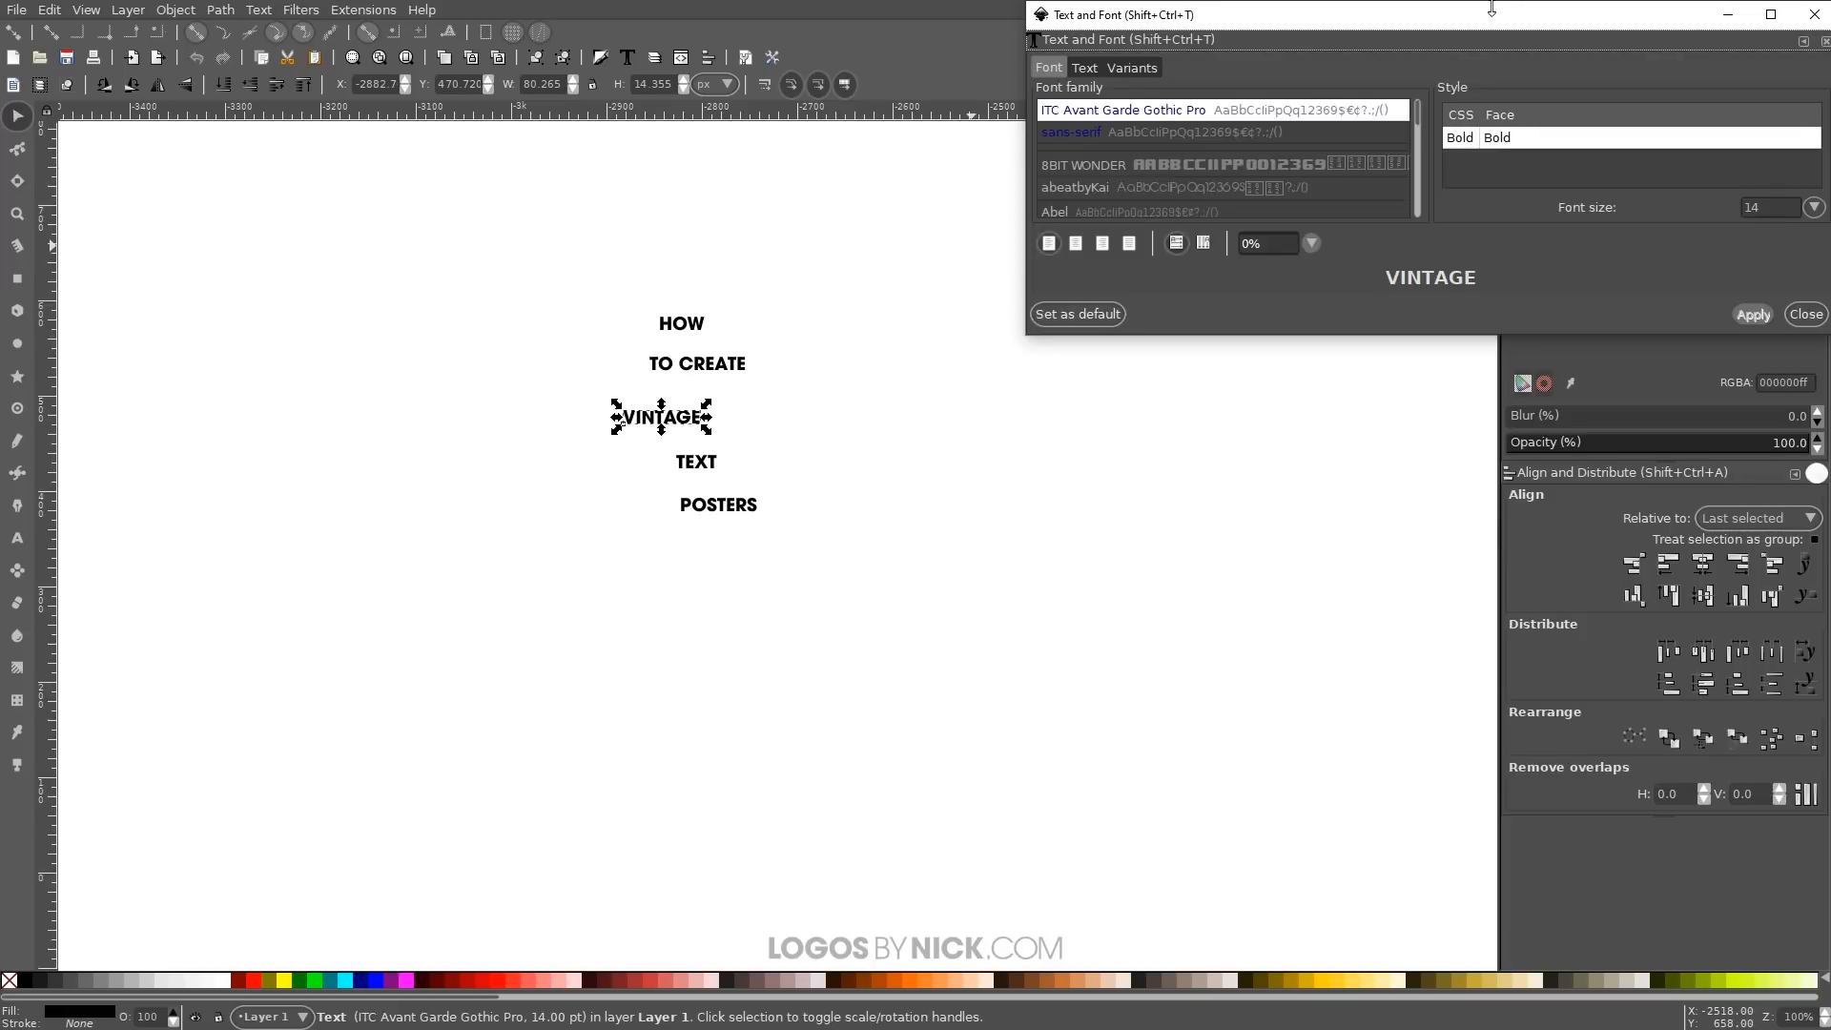
drag(1471, 28, 1339, 271)
drag(887, 589, 860, 687)
click(1037, 417)
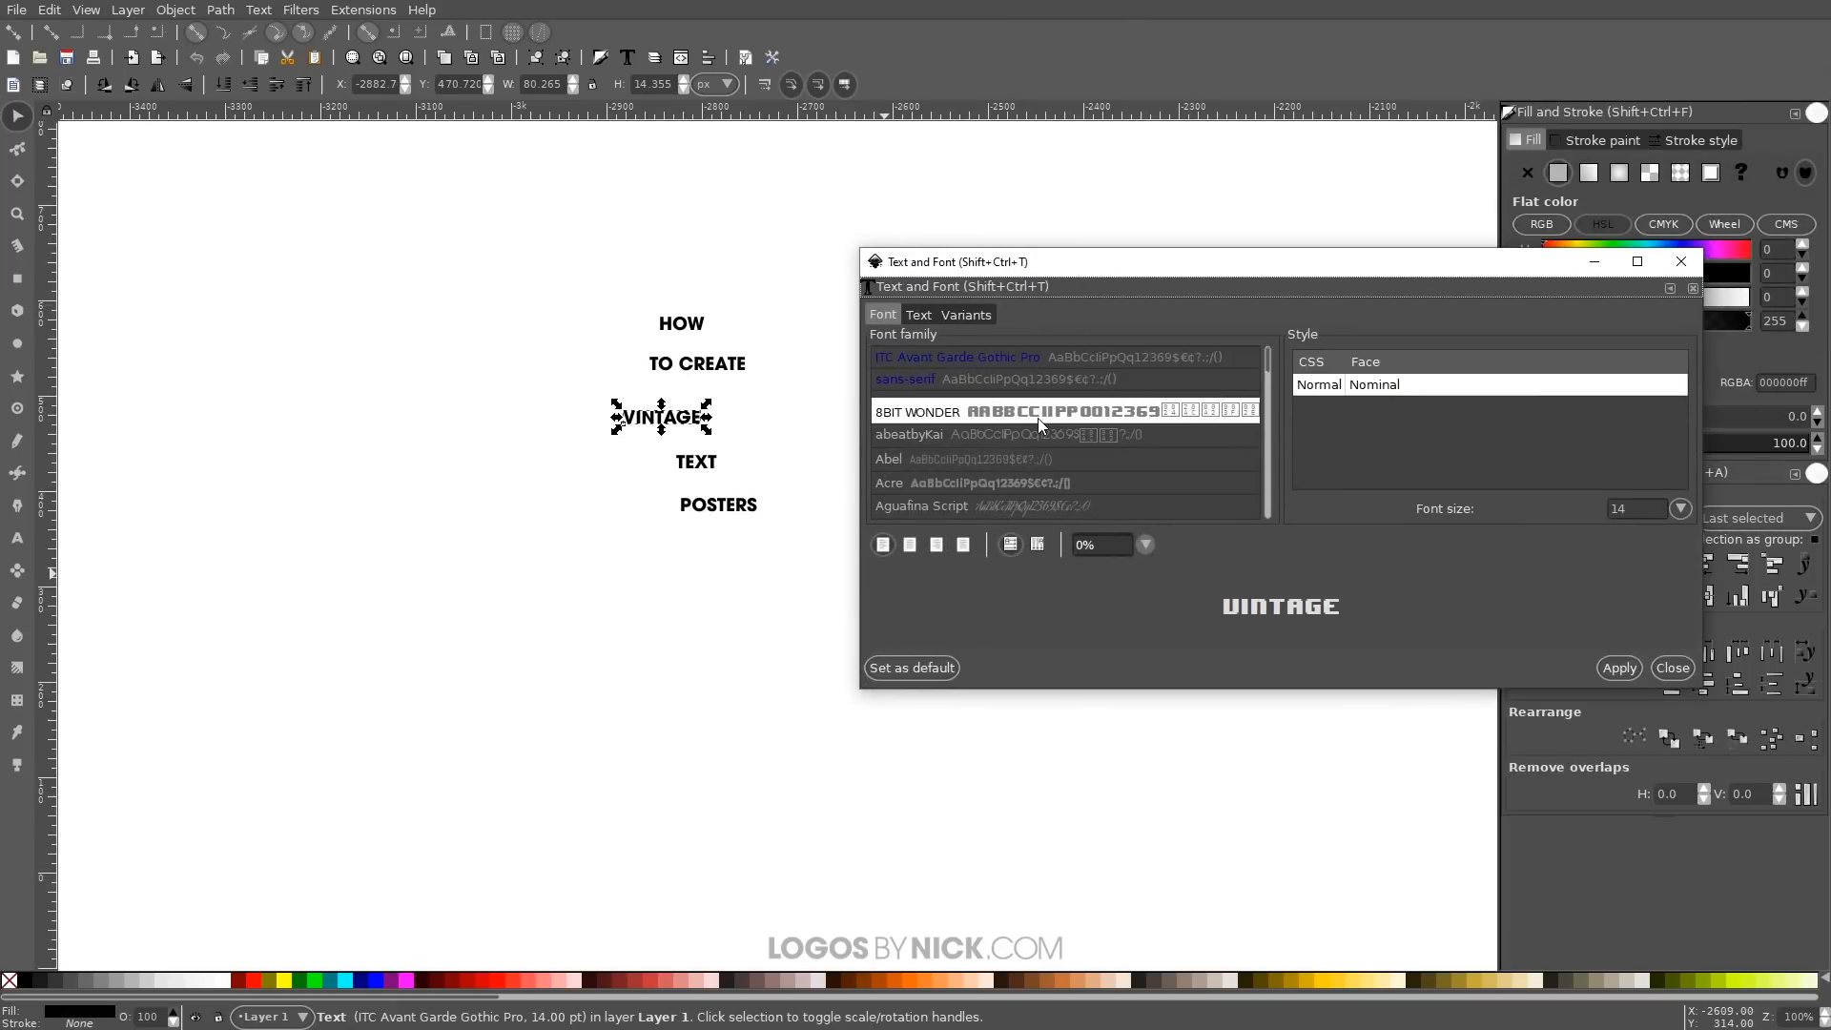
text(ZAB)
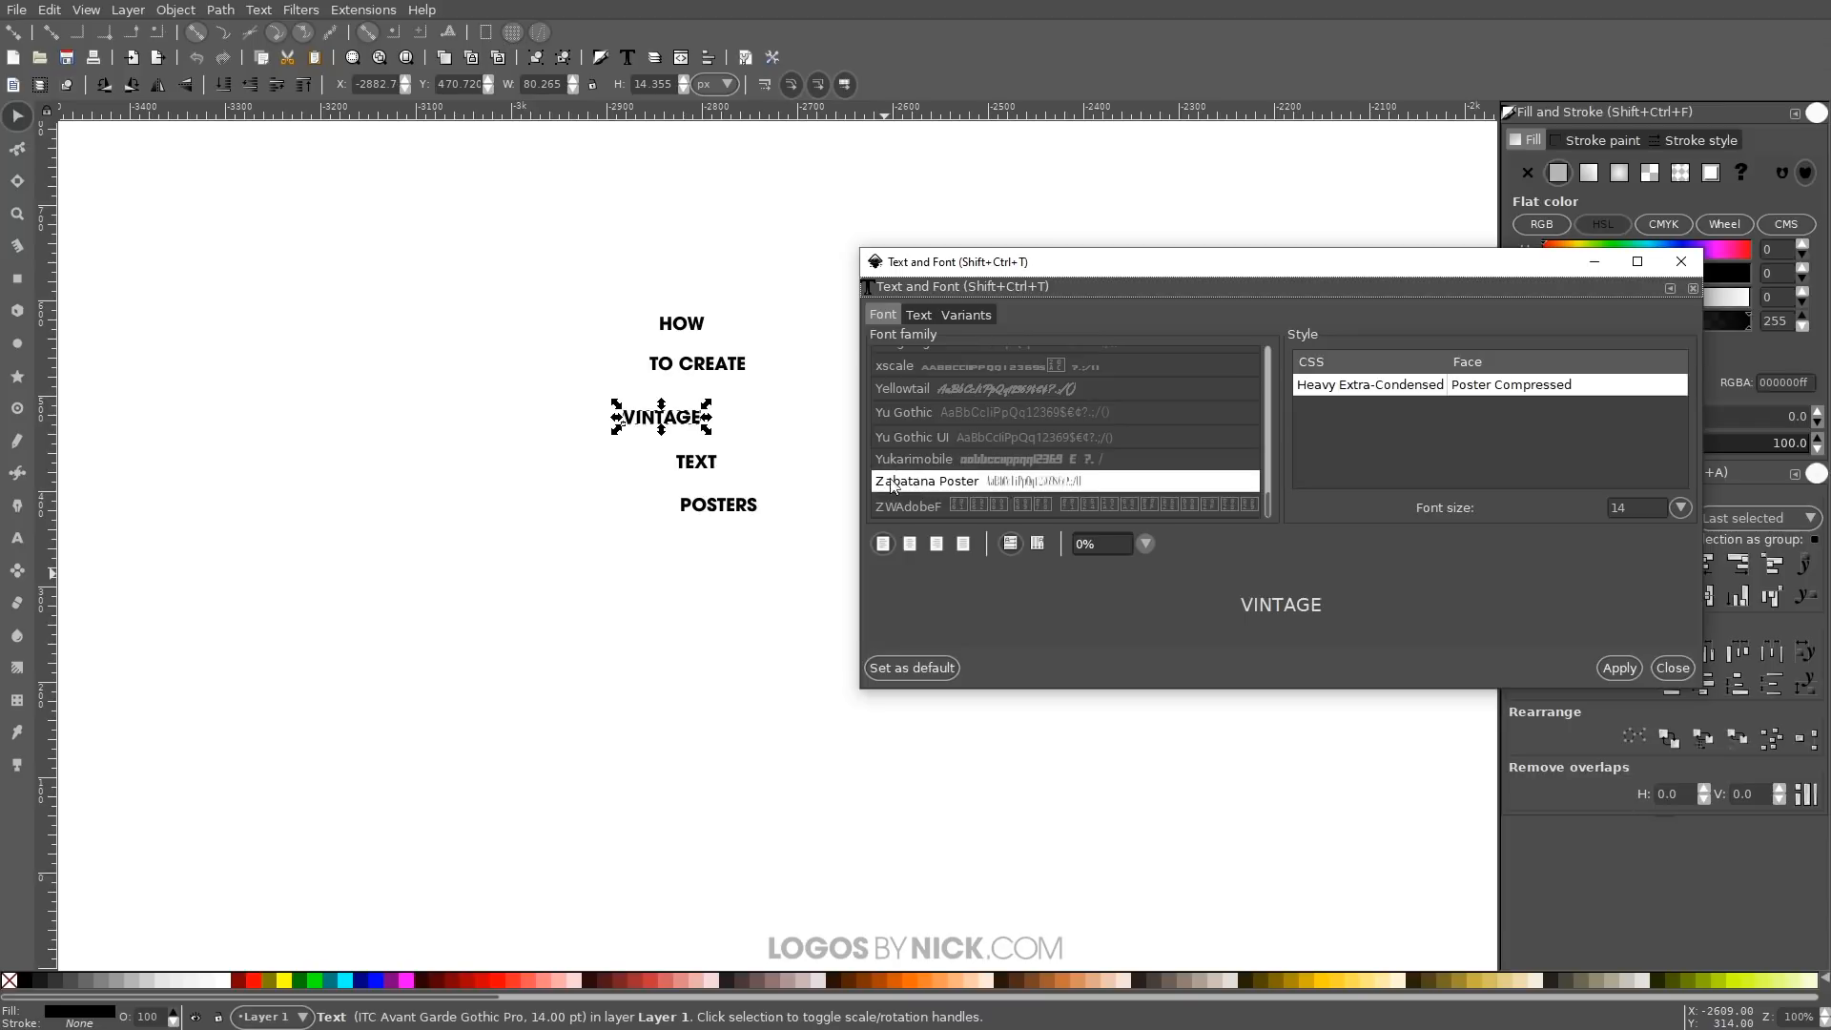
click(1618, 669)
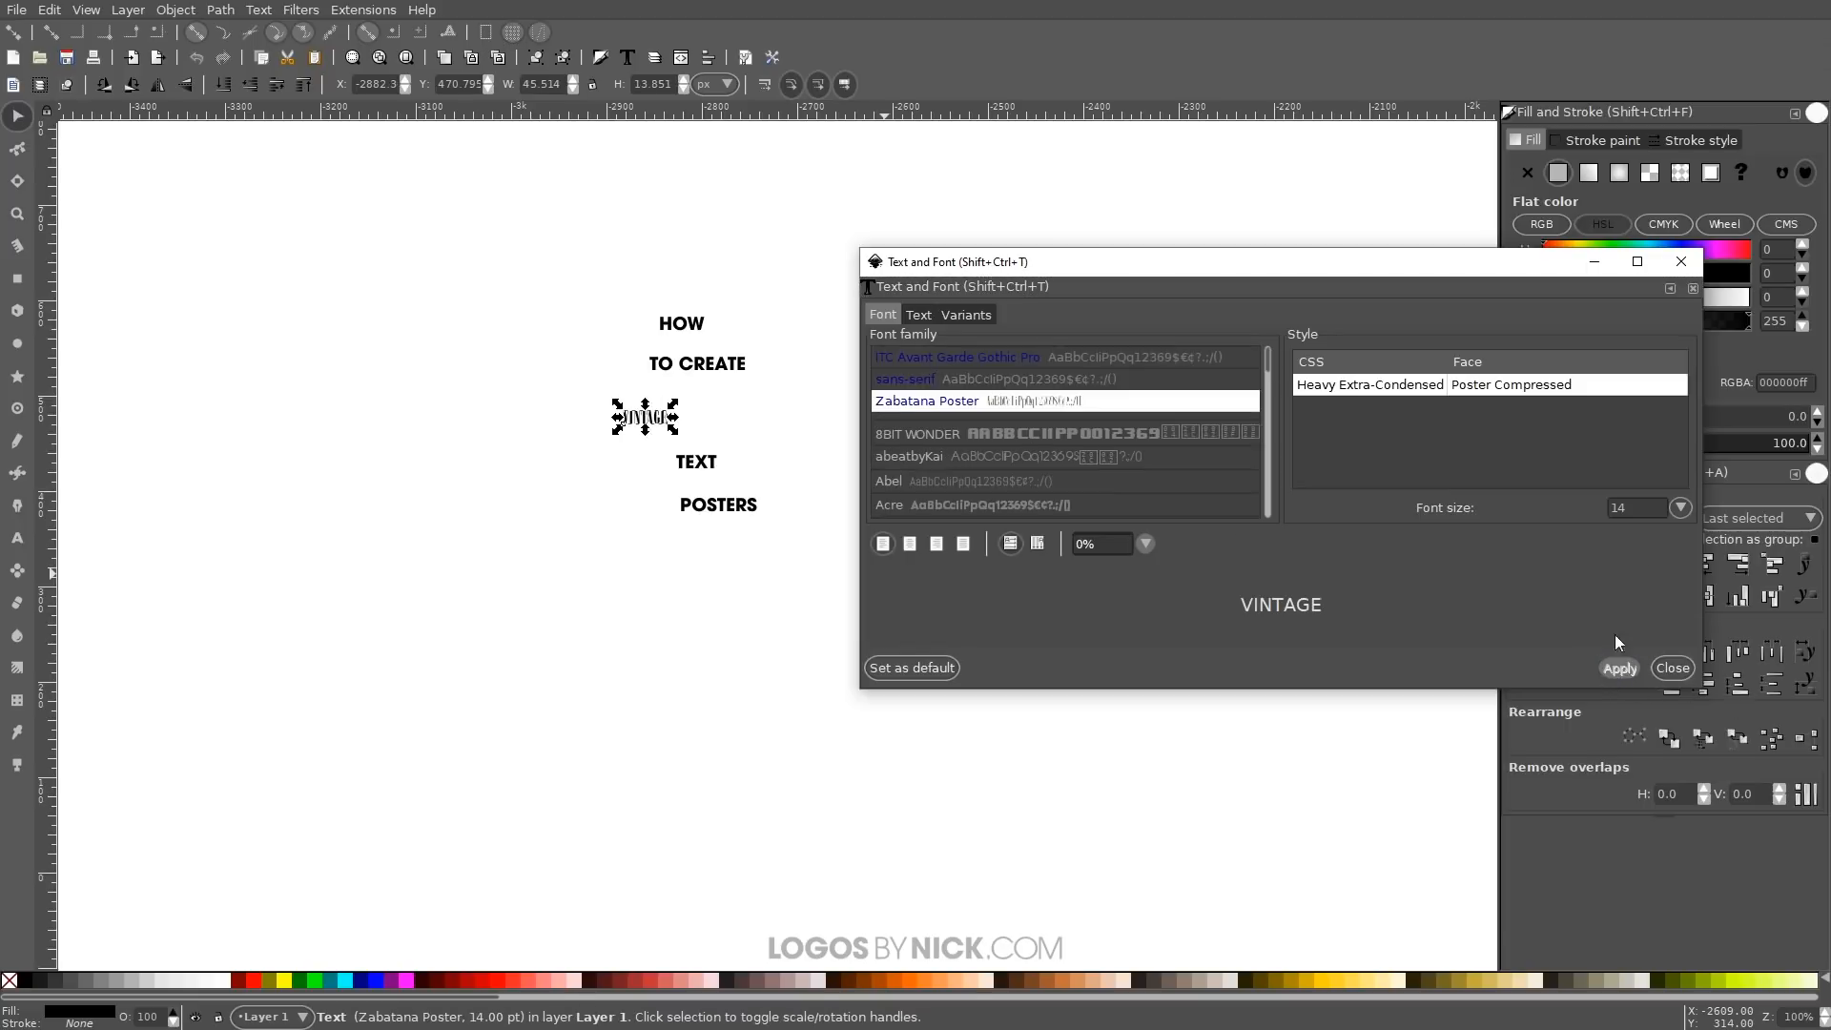
click(1680, 264)
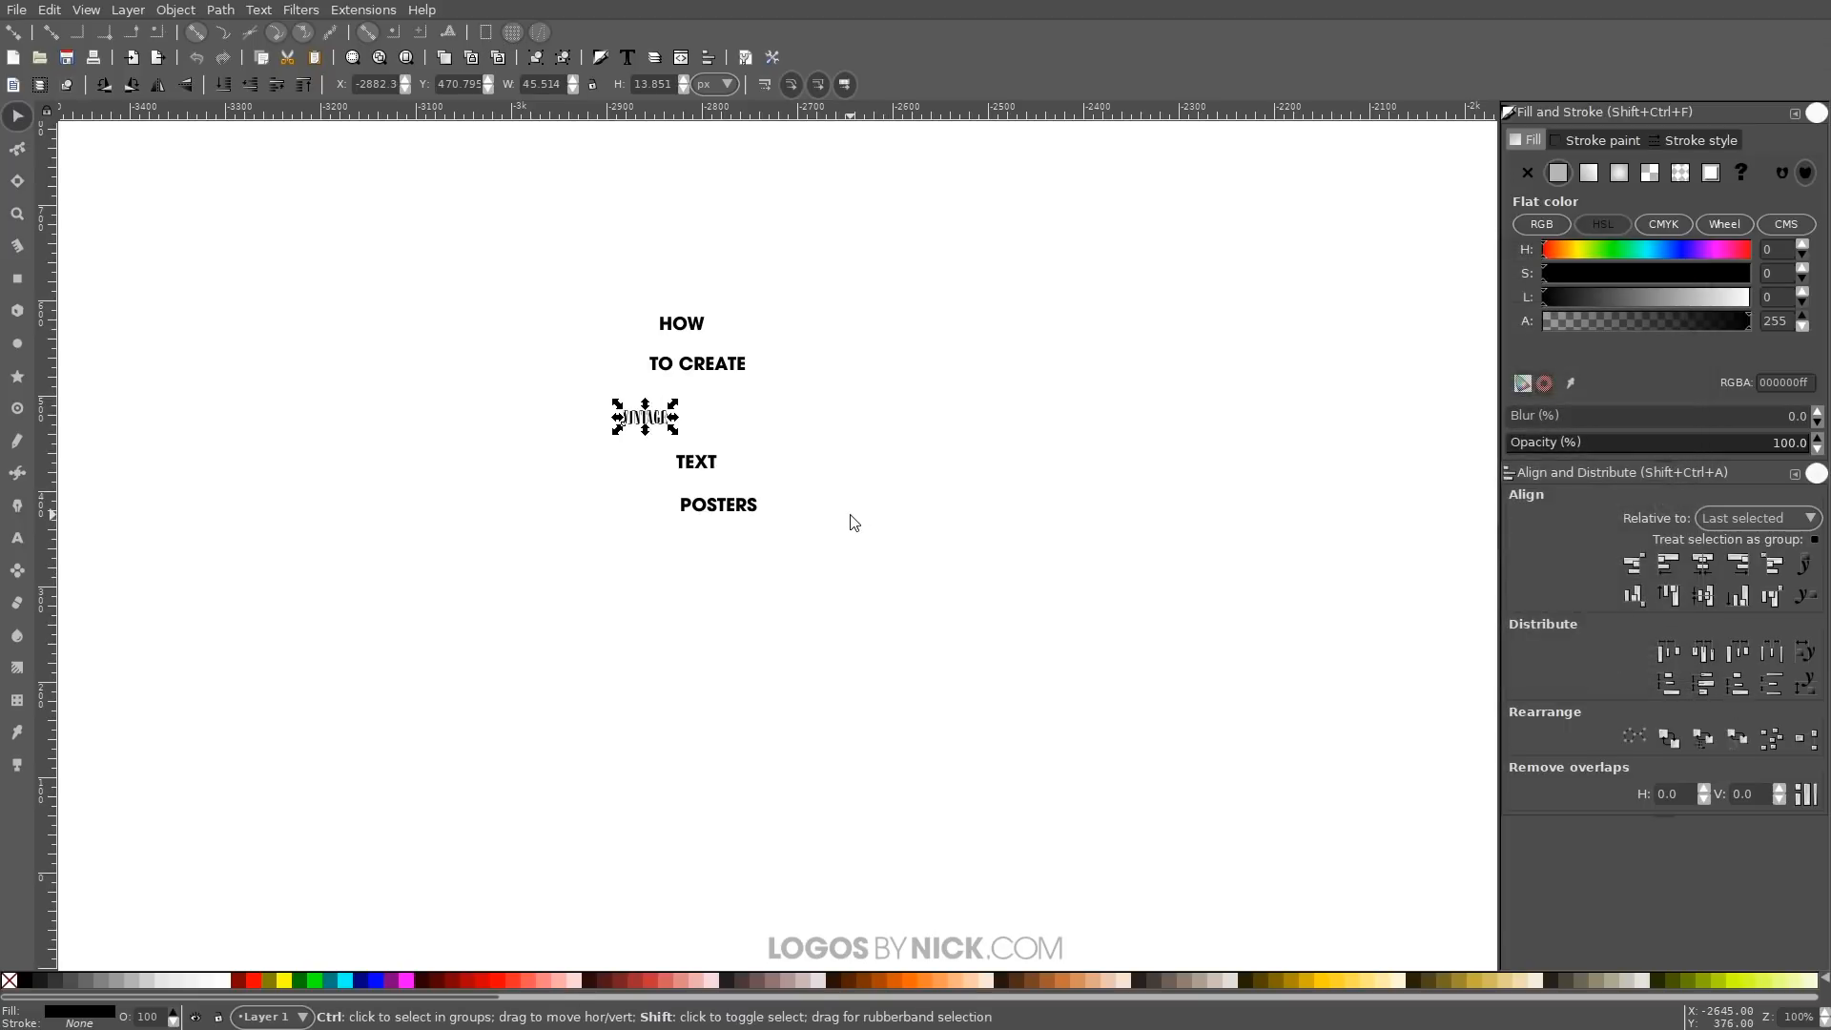
drag(674, 418, 749, 450)
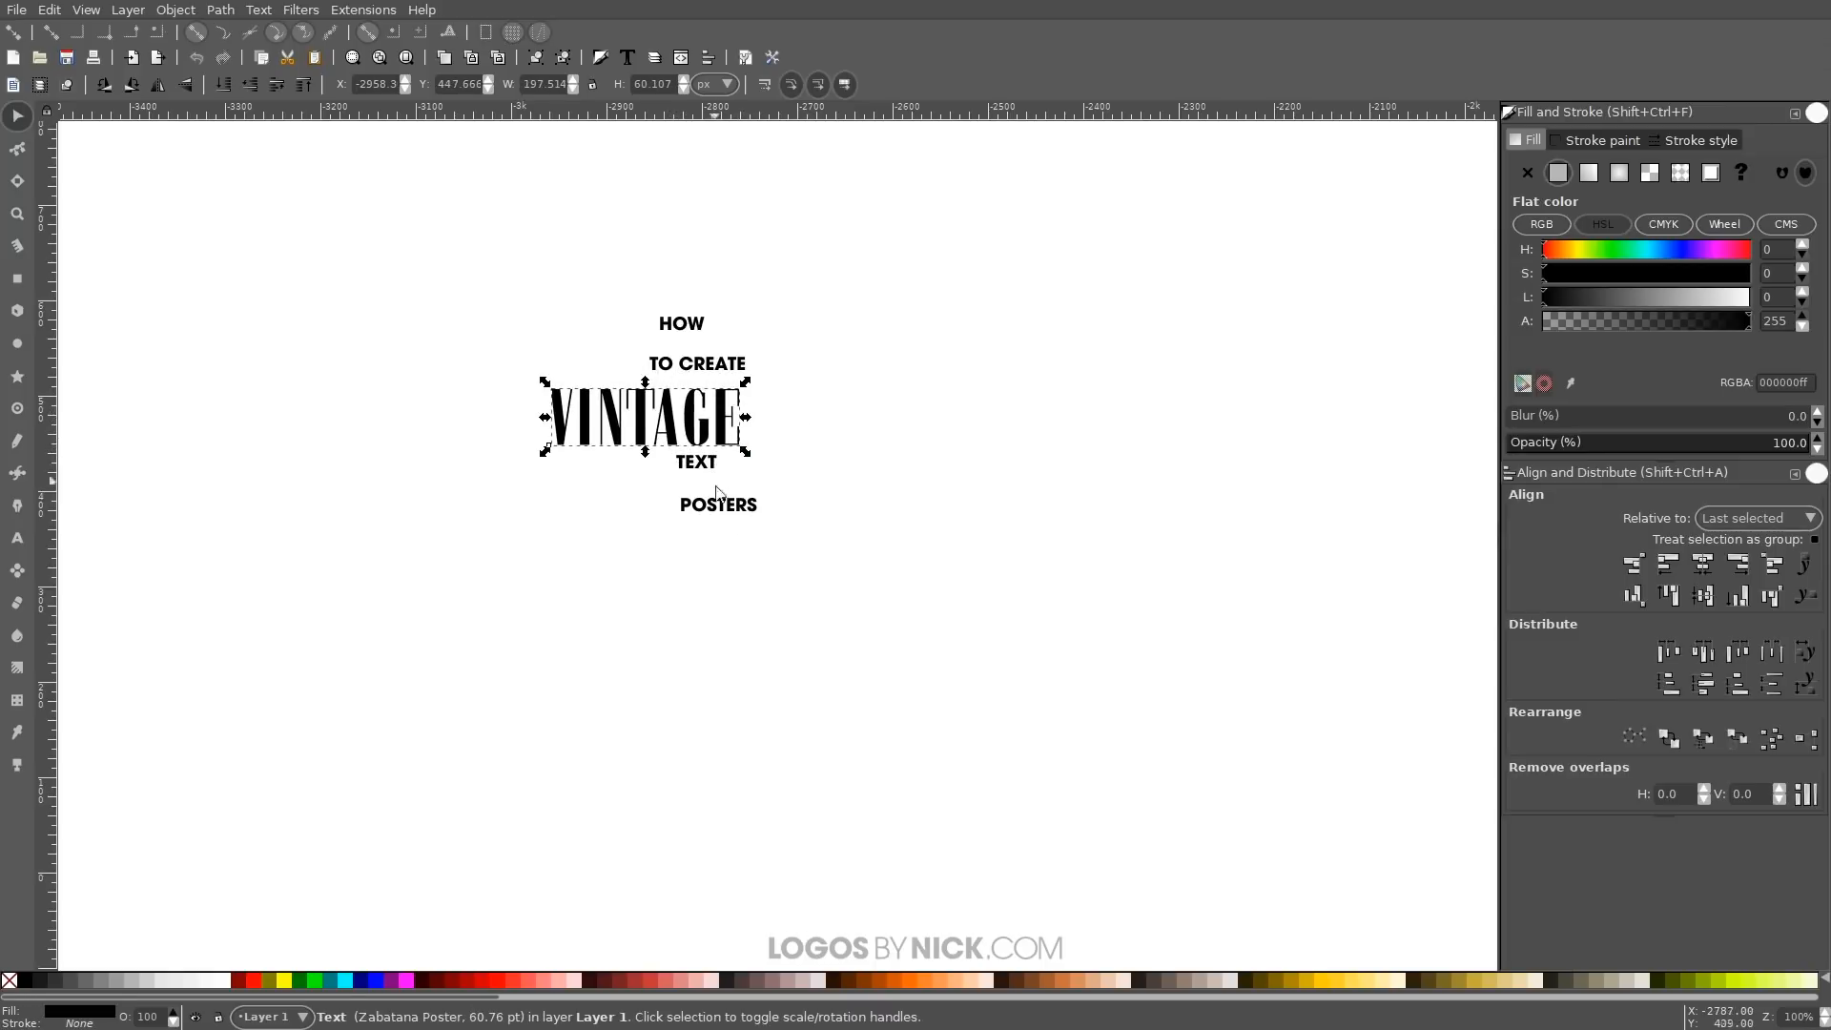
Move the other four words together beside VINTAGE and change their font to League Gothic in the Normal (Regular) style
drag(839, 558, 871, 339)
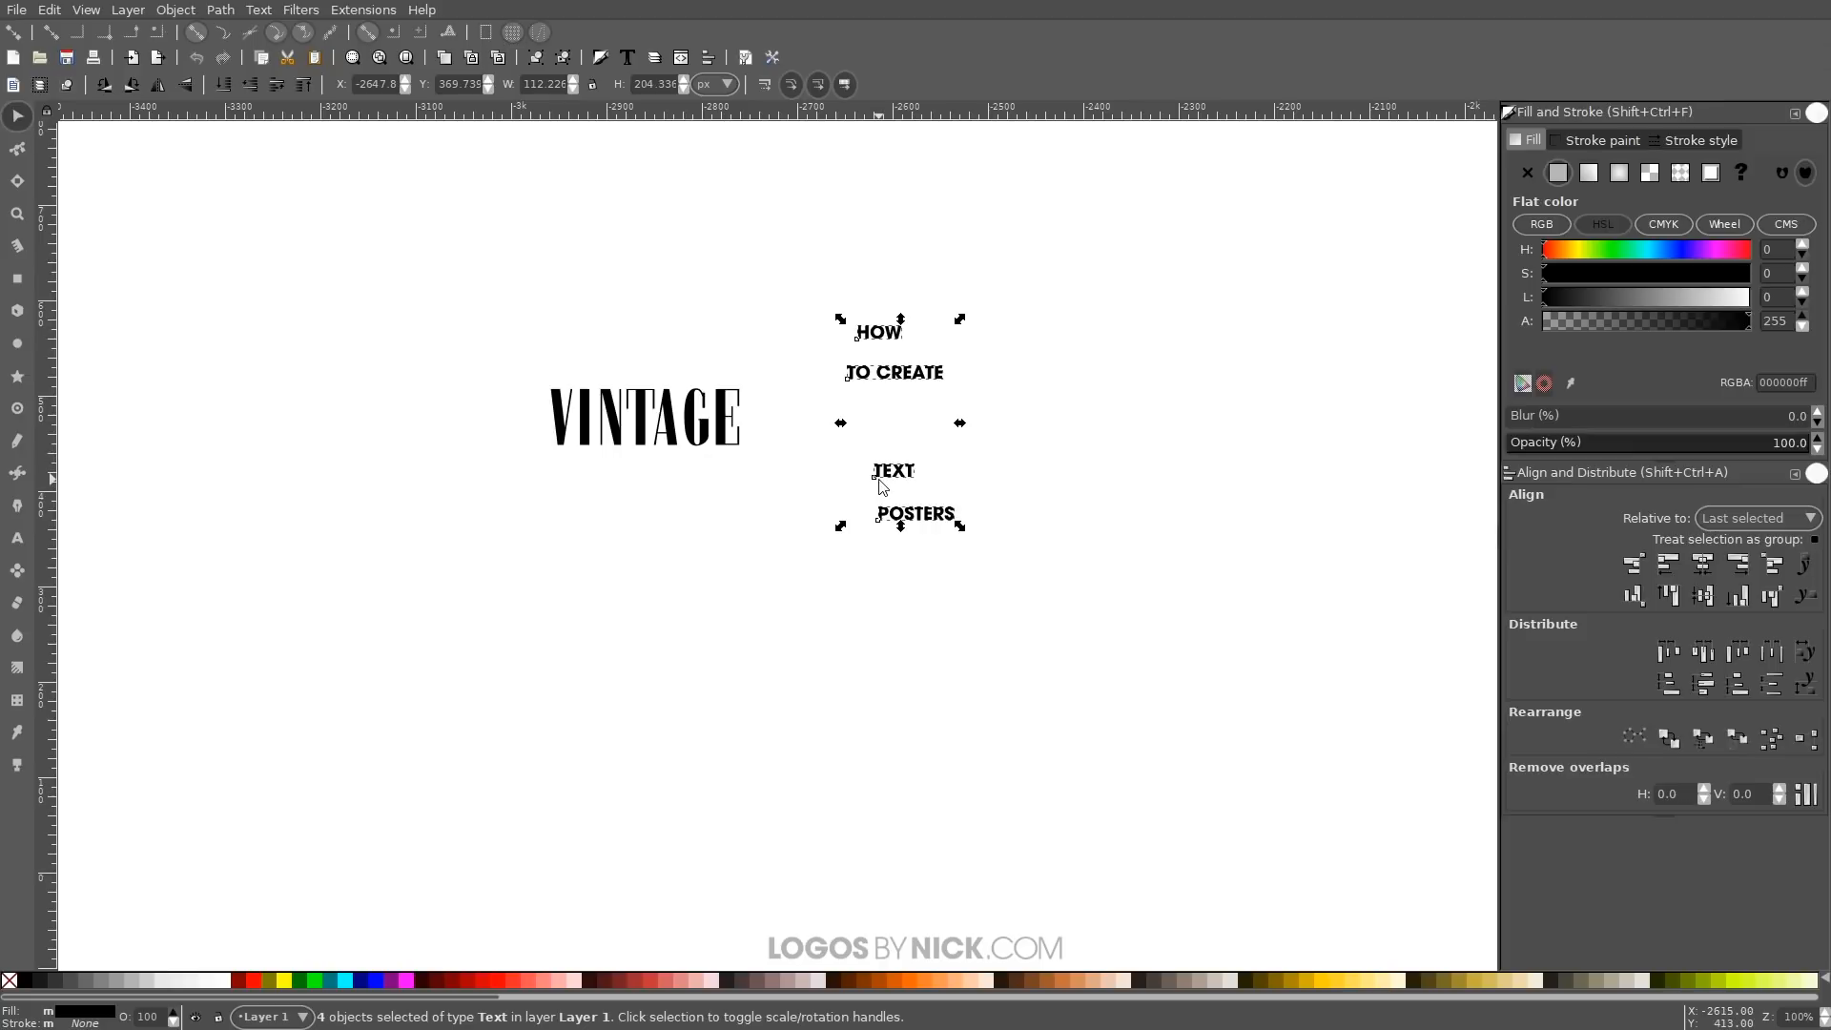
key(ctrl+shift+t)
drag(1402, 88, 1346, 185)
drag(1120, 577, 1111, 670)
click(1119, 349)
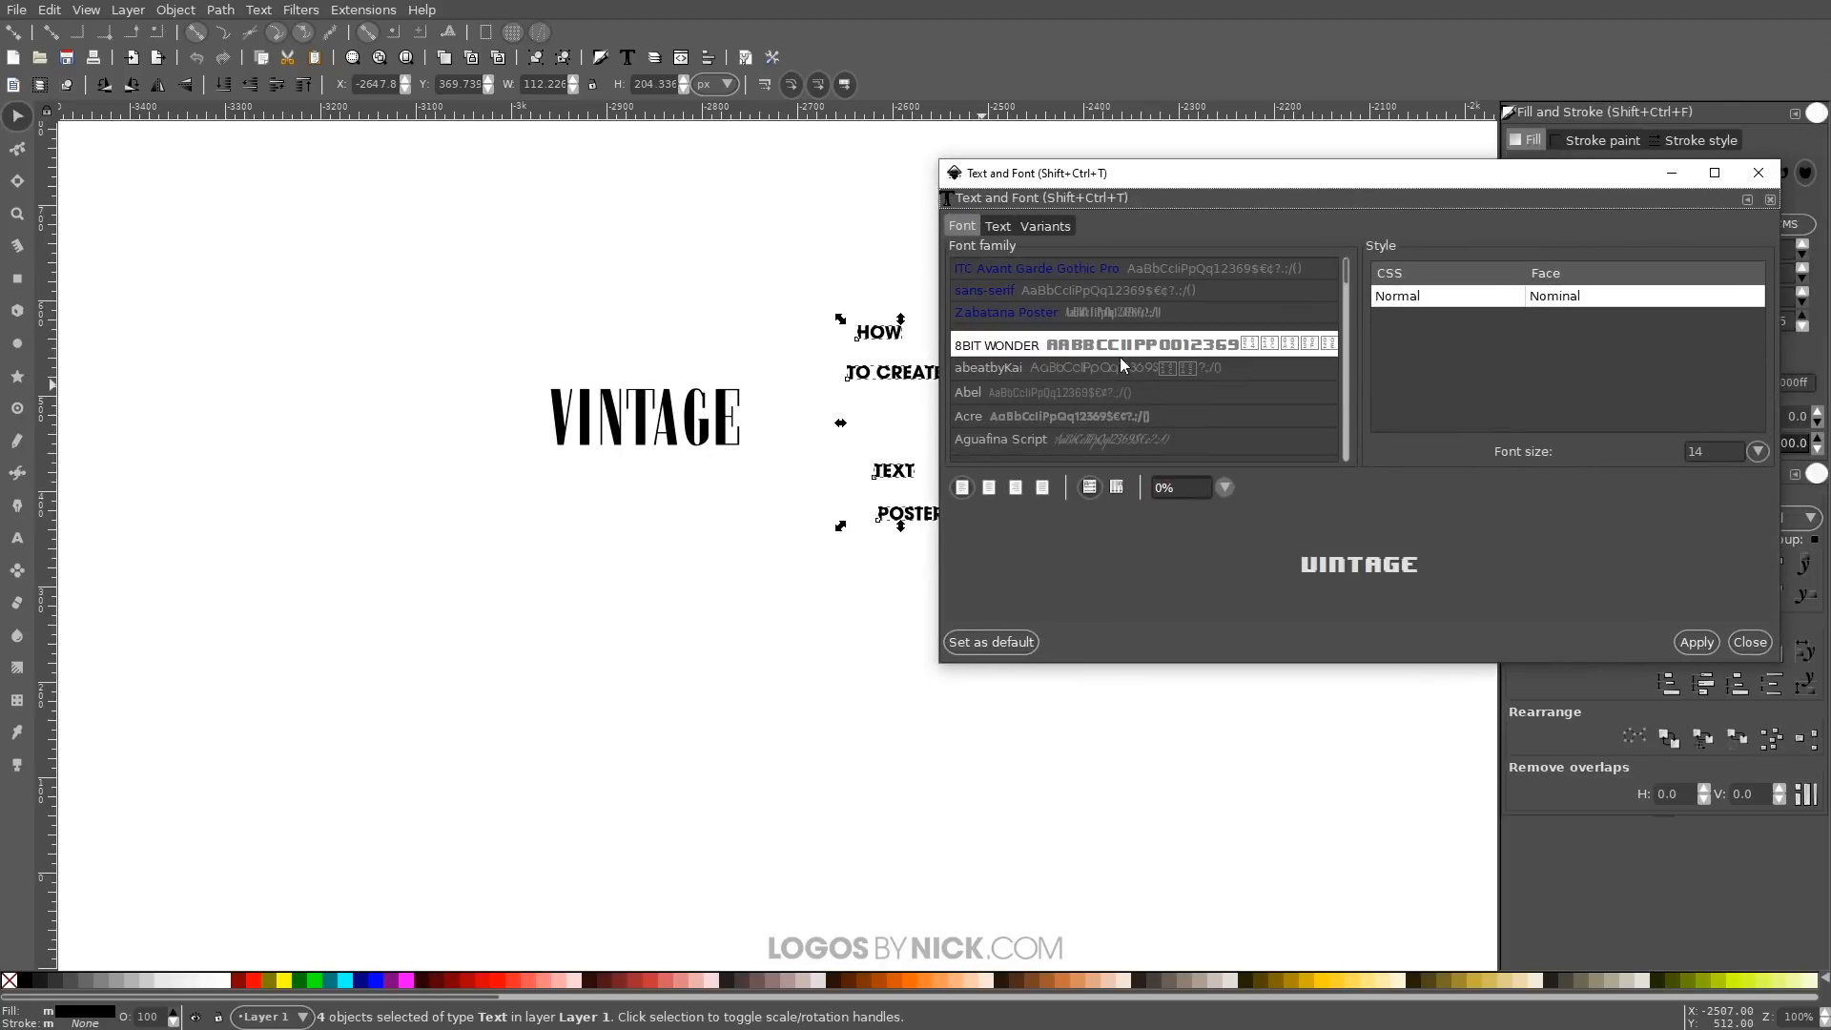
text(league)
key(Return)
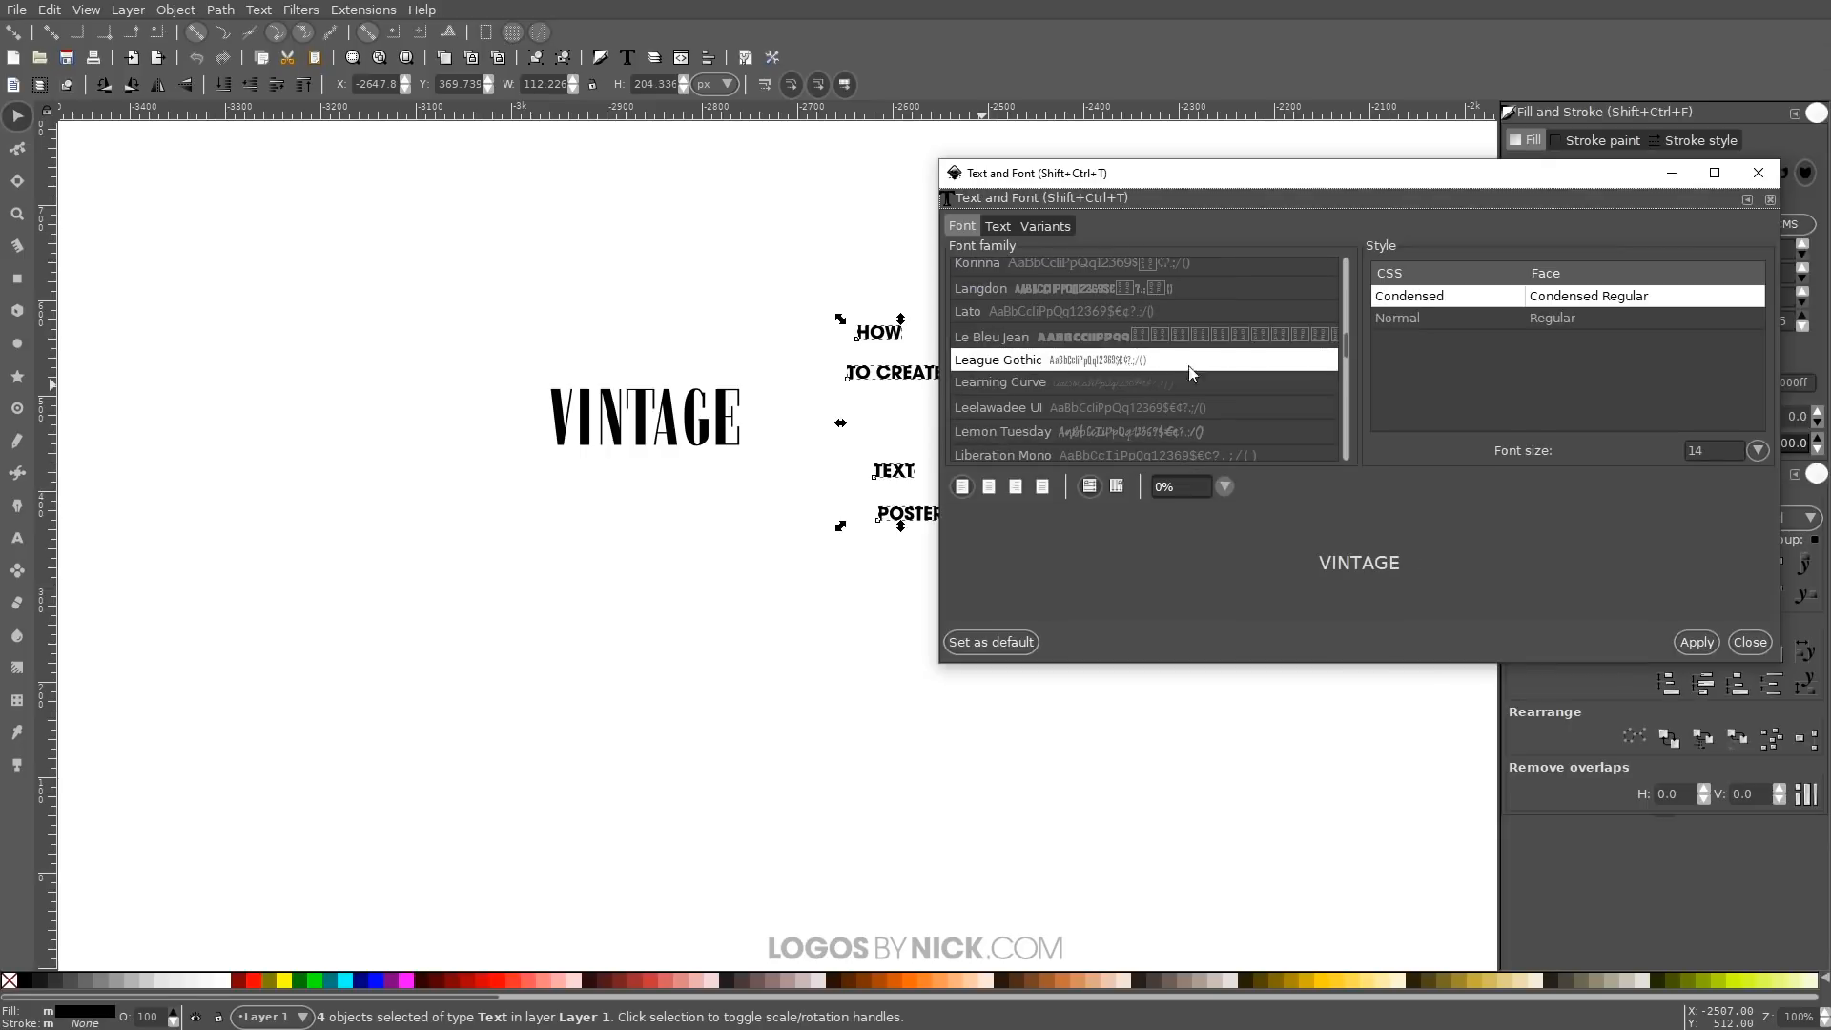
click(1480, 316)
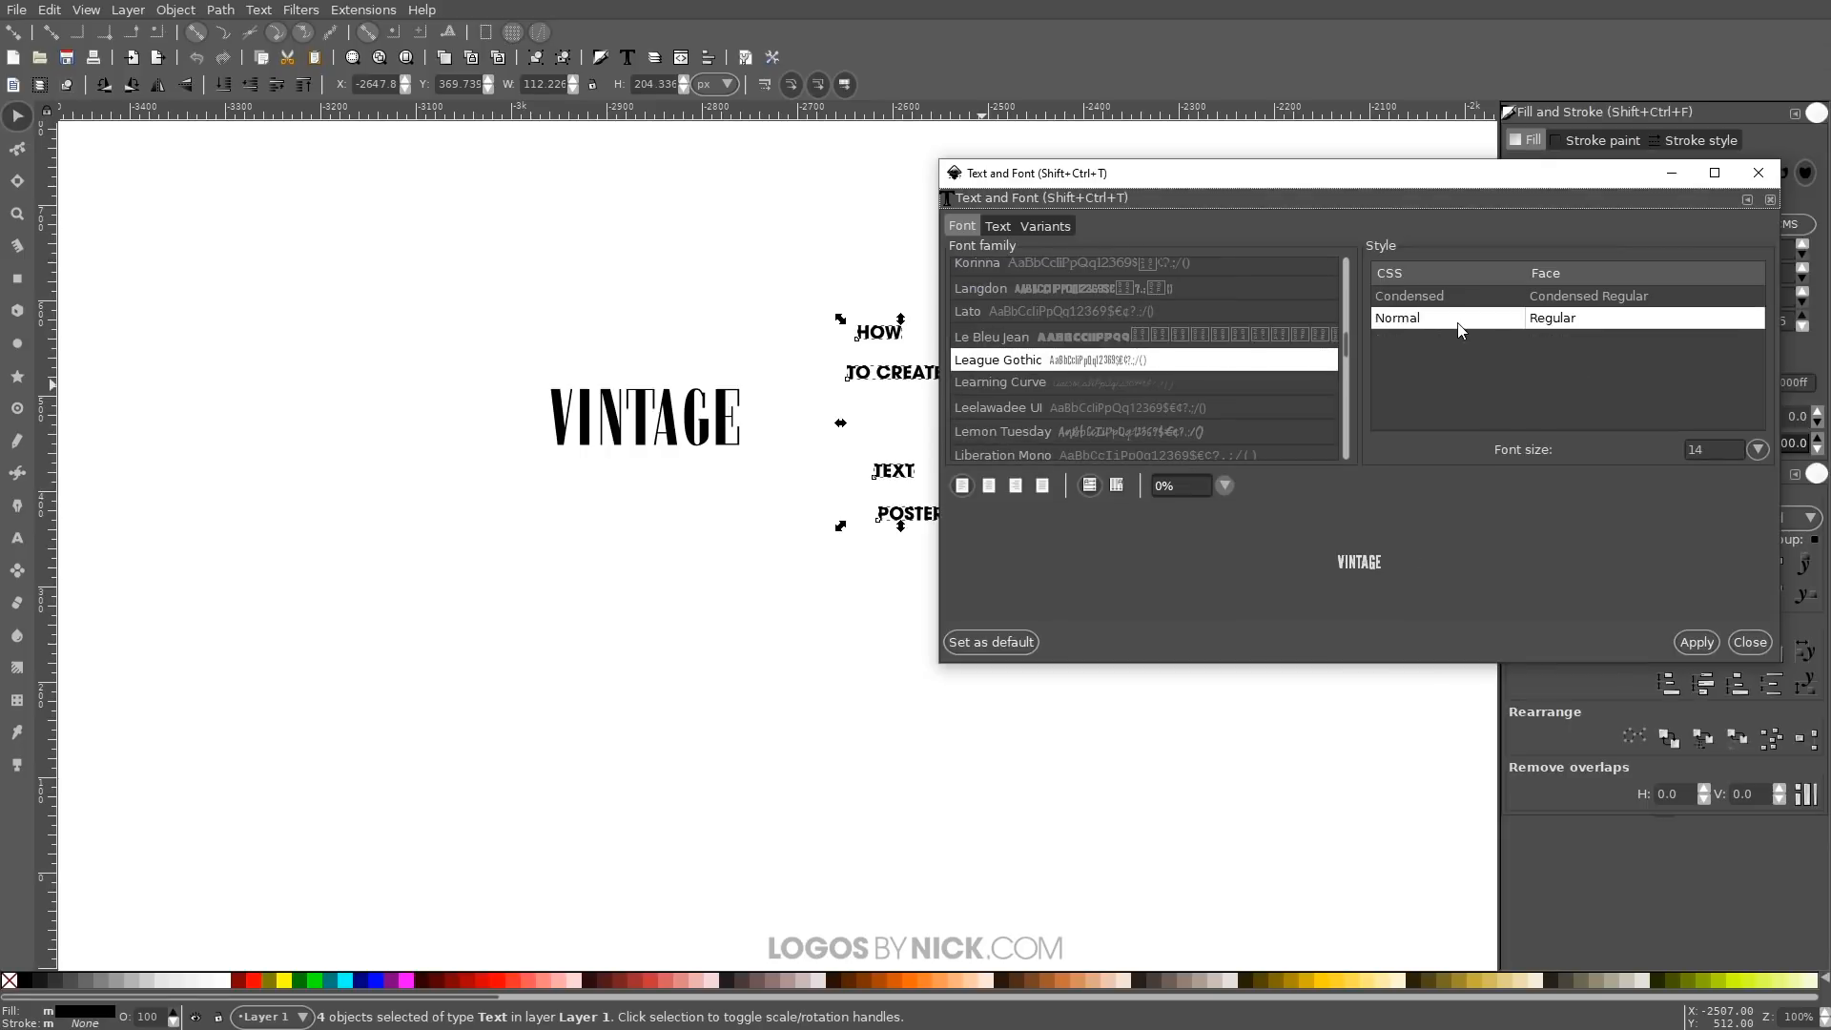
click(1697, 642)
click(1758, 173)
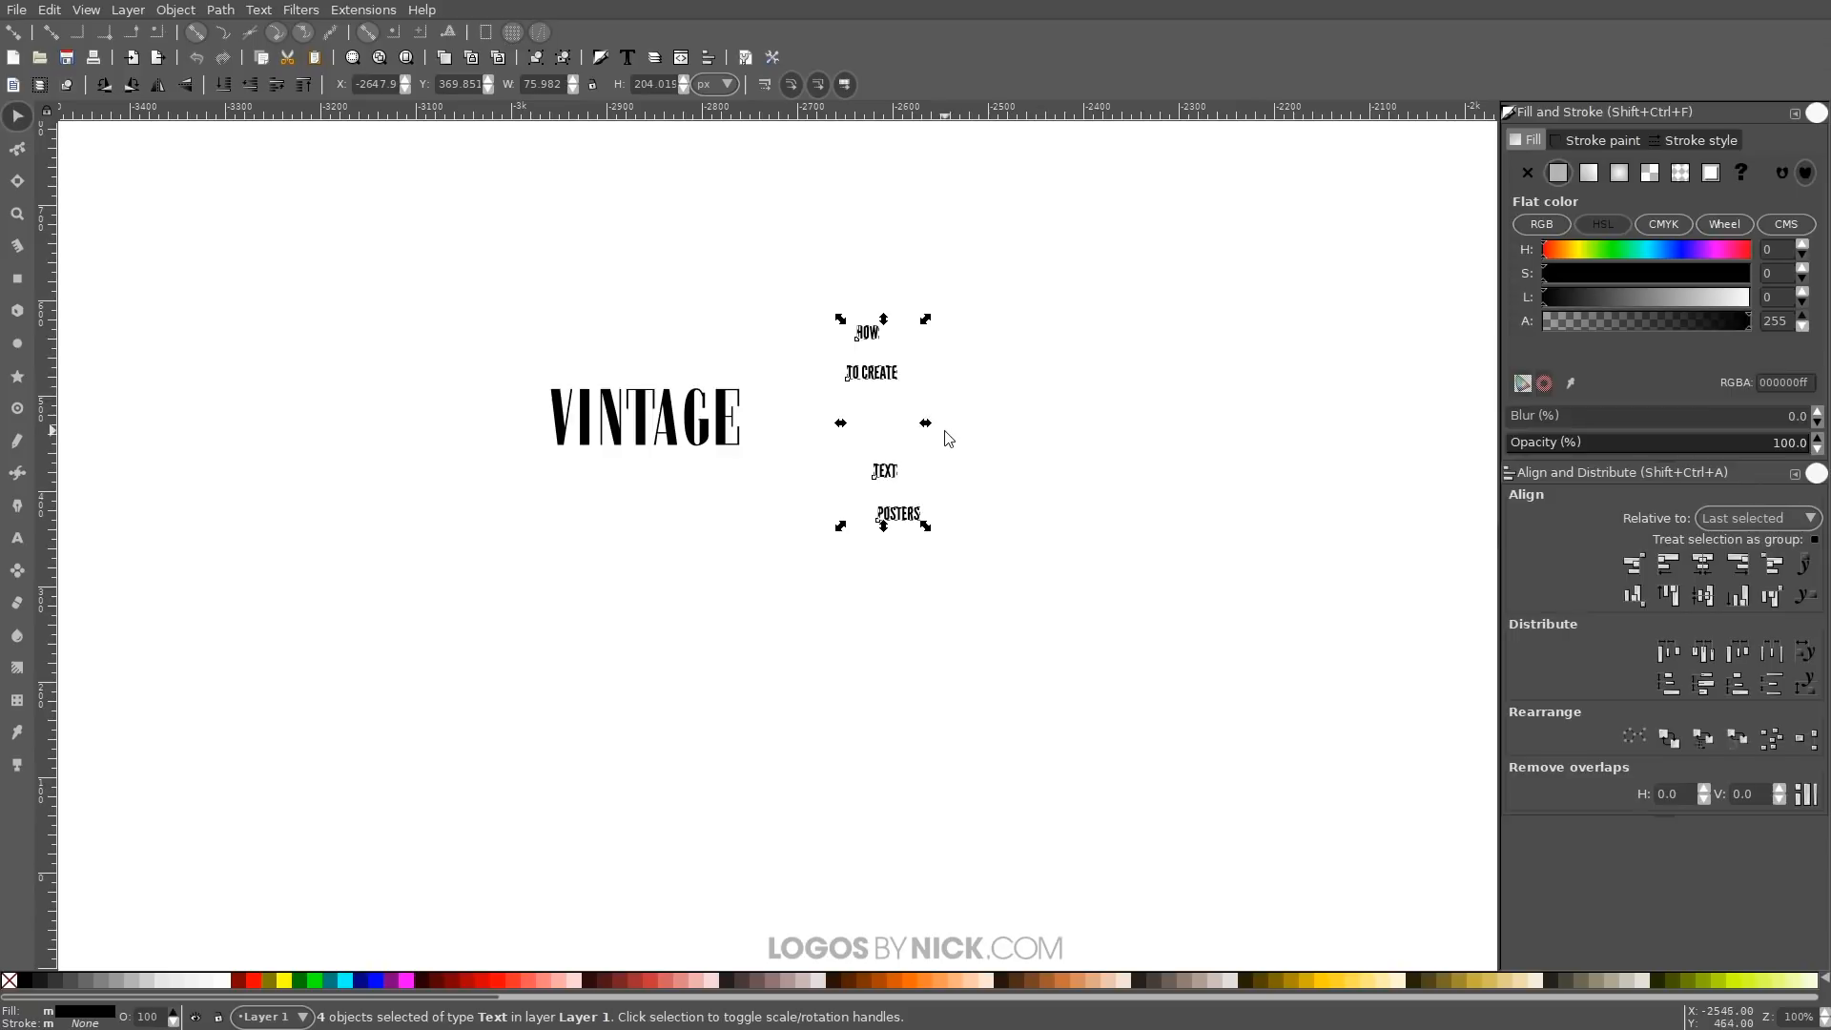
Enlarge the four League Gothic words to about 33.5 pt and arrange HOW and TO CREATE above VINTAGE, TEXT and POSTERS below it
drag(926, 423, 993, 529)
click(1102, 808)
drag(1113, 801, 703, 565)
drag(1000, 439, 805, 251)
drag(954, 394, 915, 455)
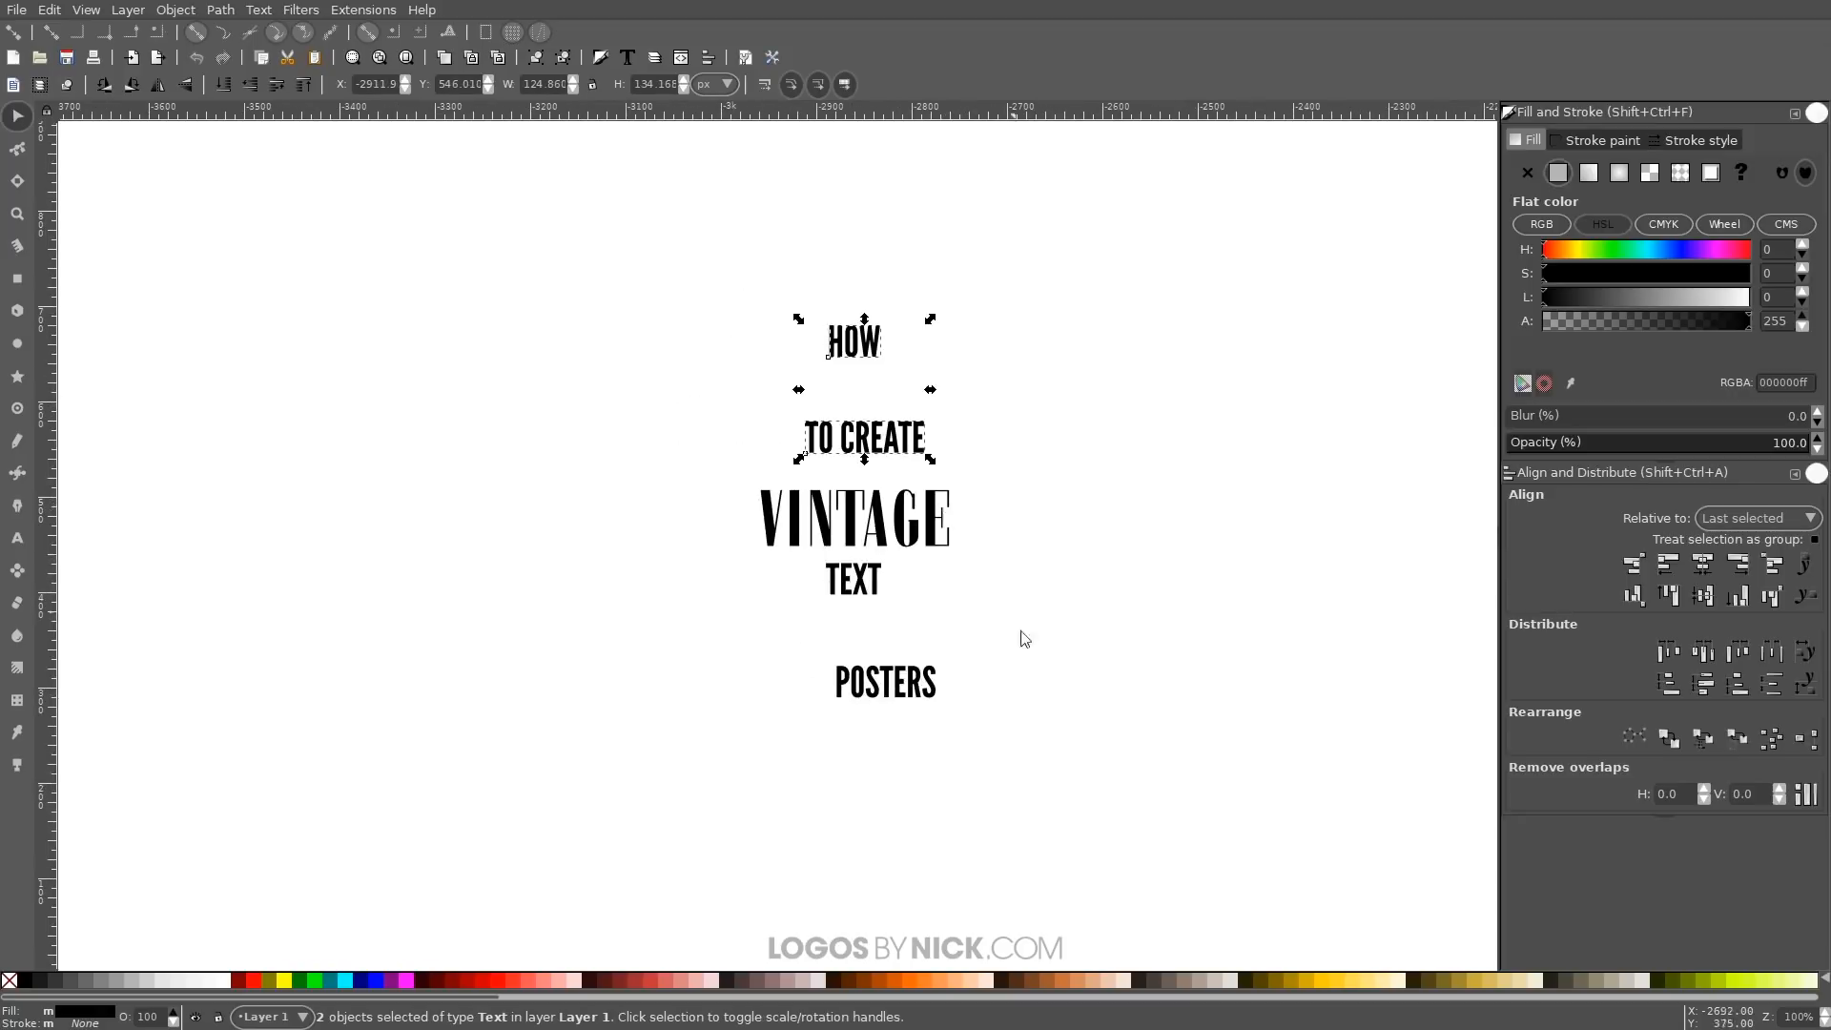
Center all five words on the vertical axis and make the vertical gaps between them equal
click(1058, 719)
drag(1177, 821, 617, 205)
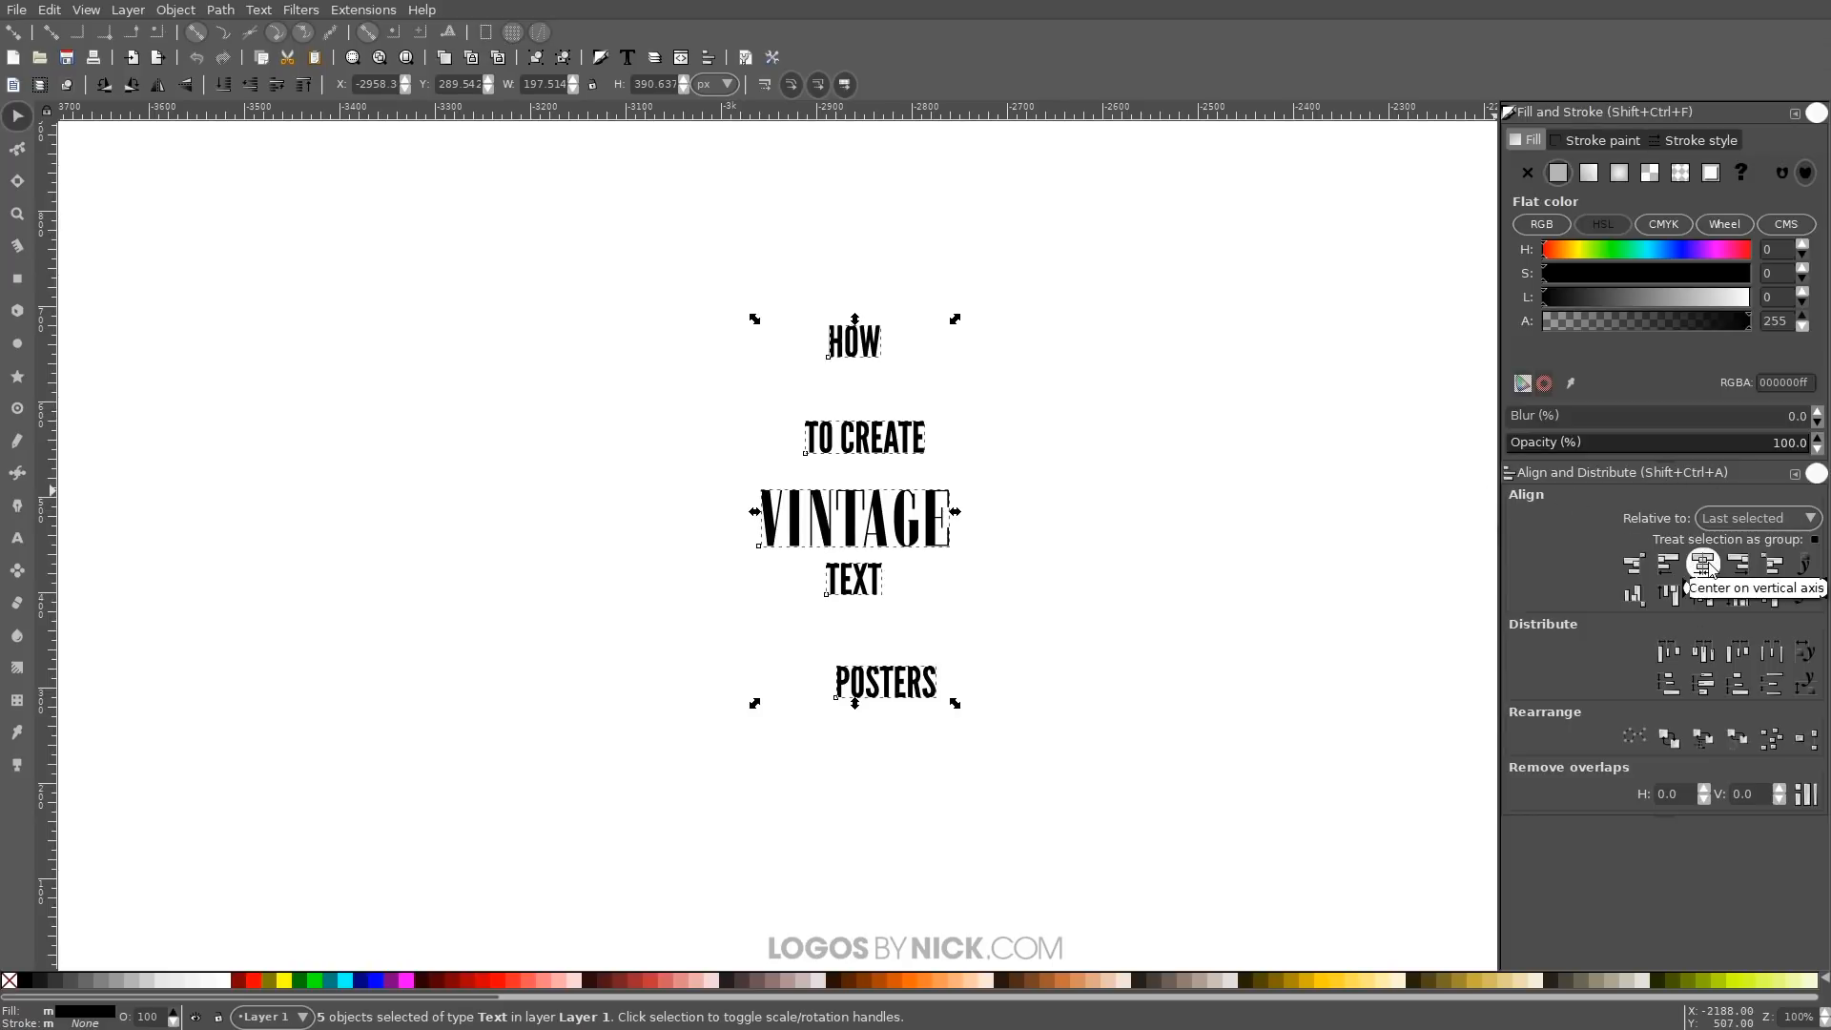
click(1703, 565)
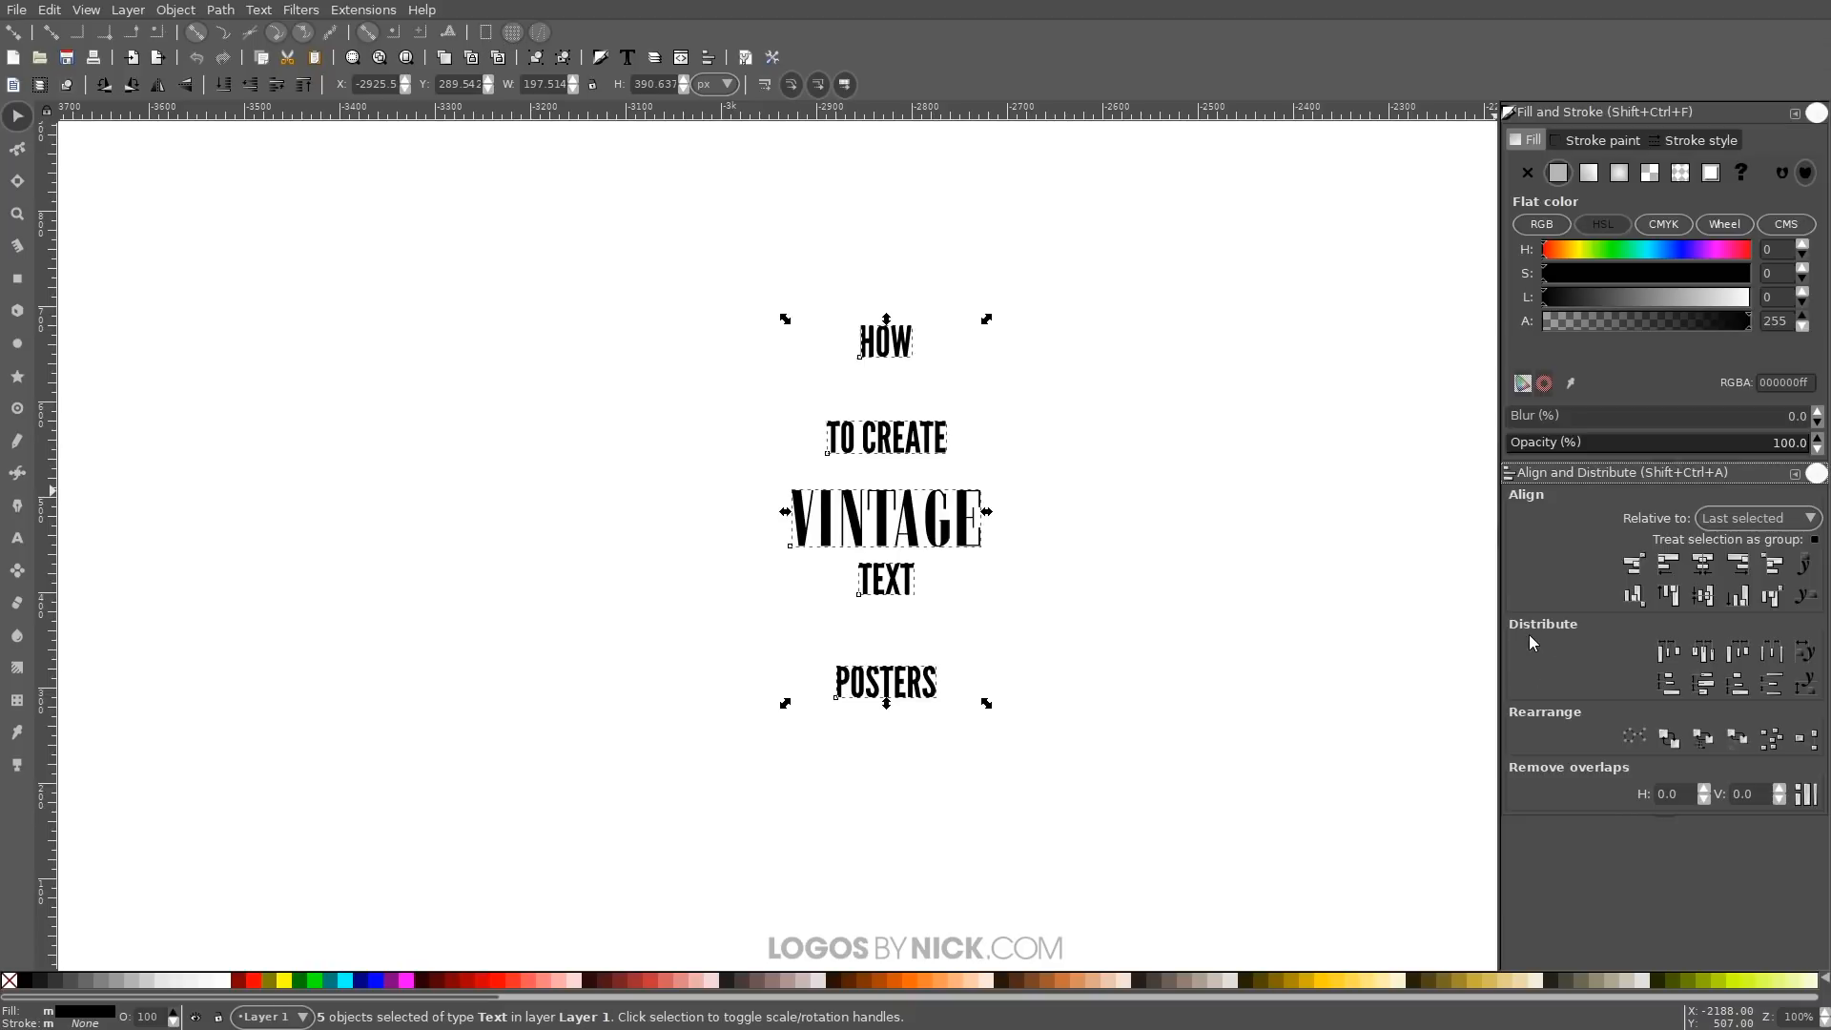
click(1771, 697)
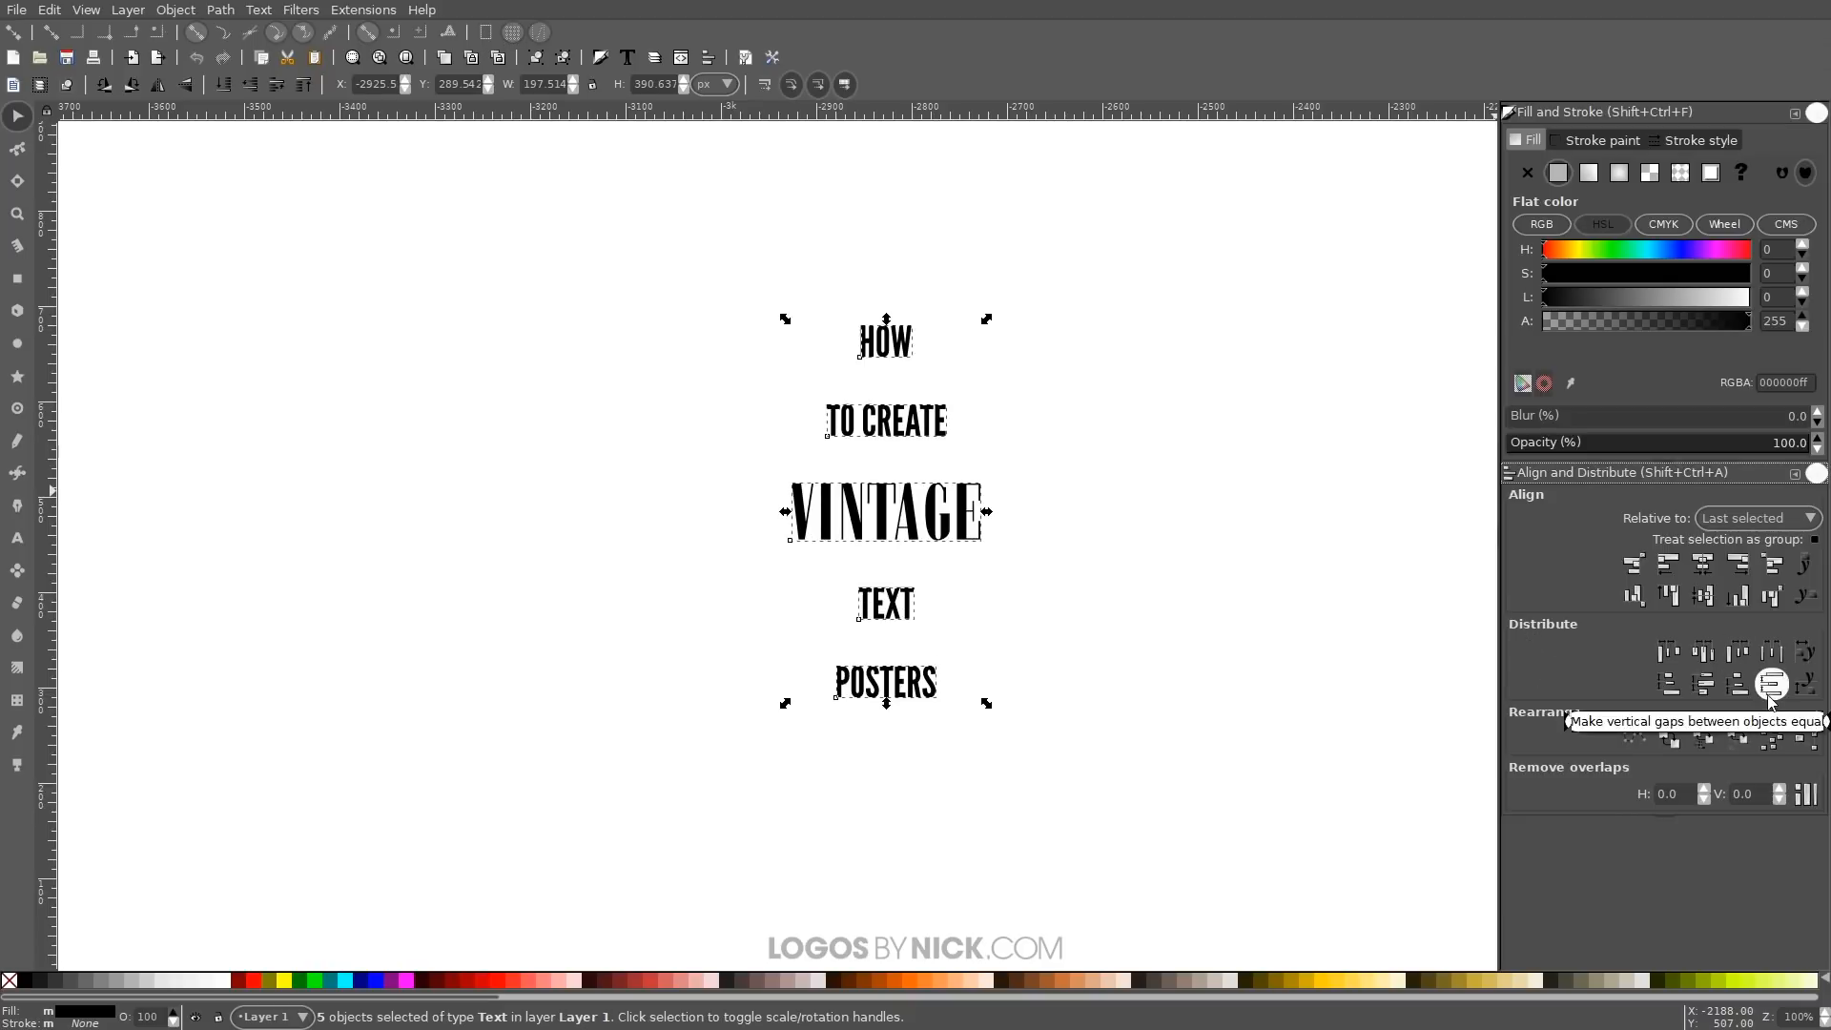
click(1217, 500)
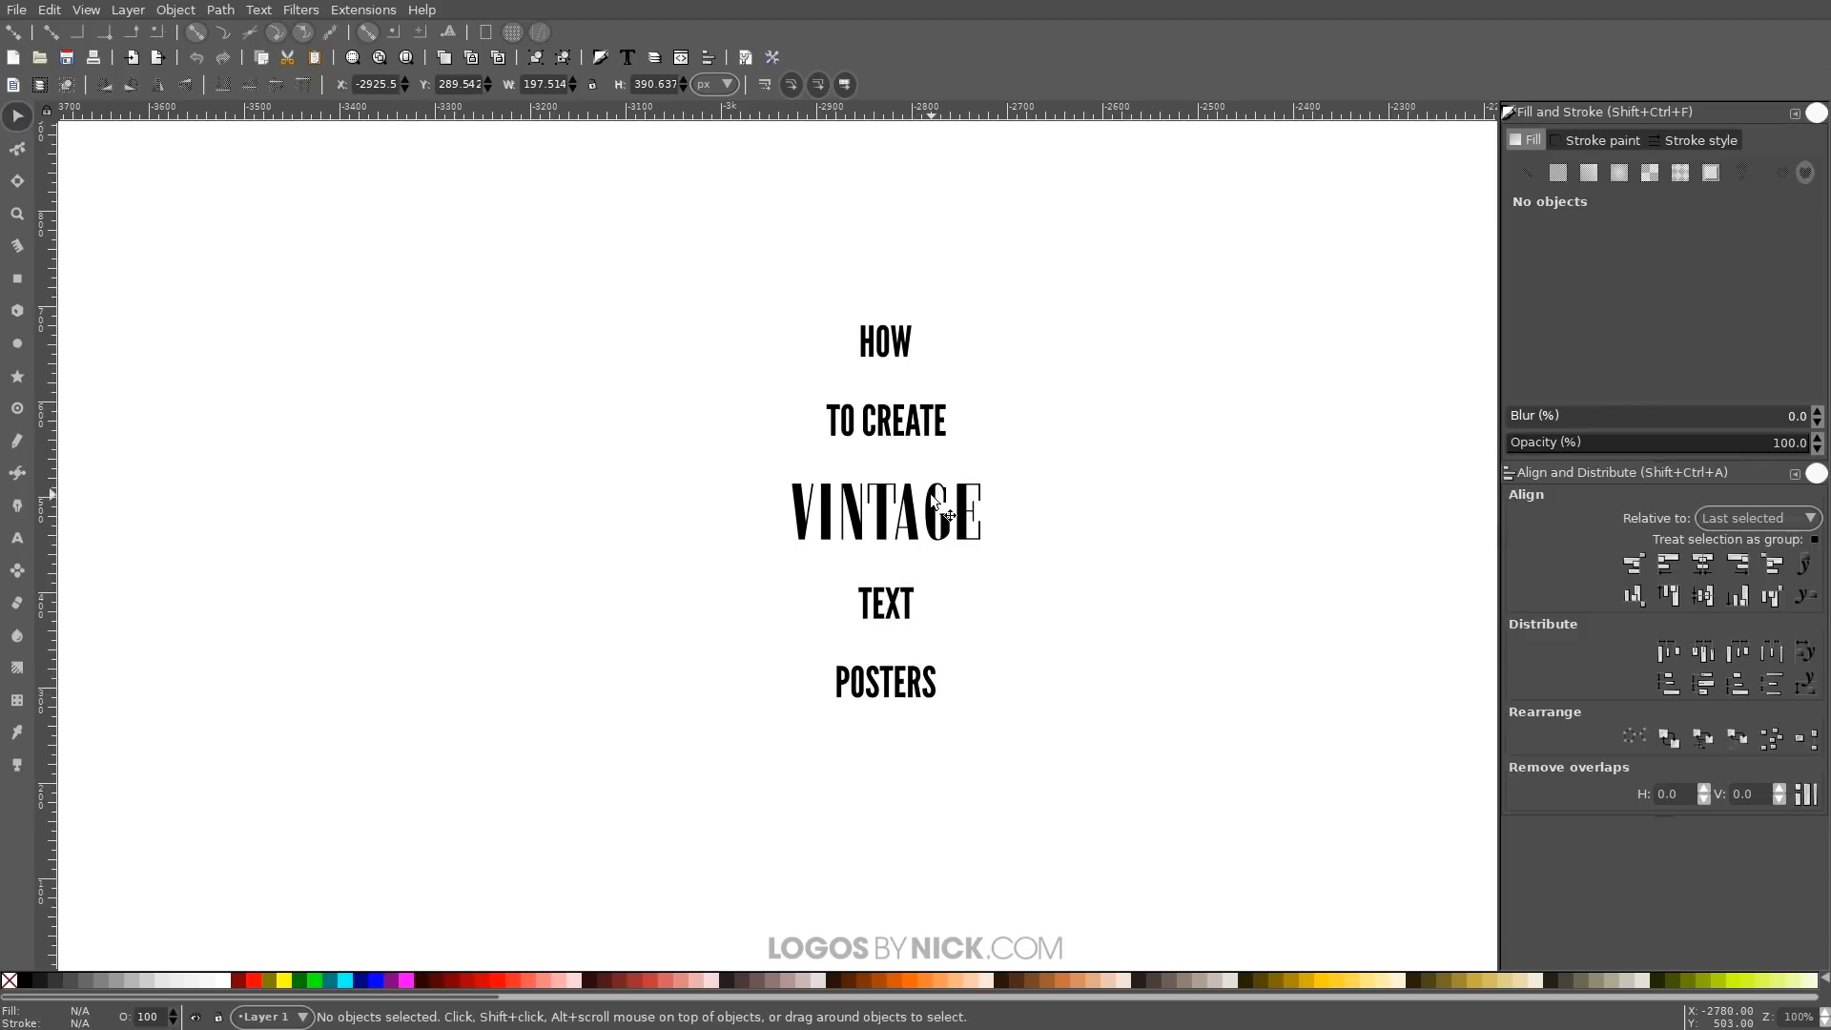
Copy TO CREATE, paste its width onto HOW, and place the enlarged HOW directly above TO CREATE
click(892, 420)
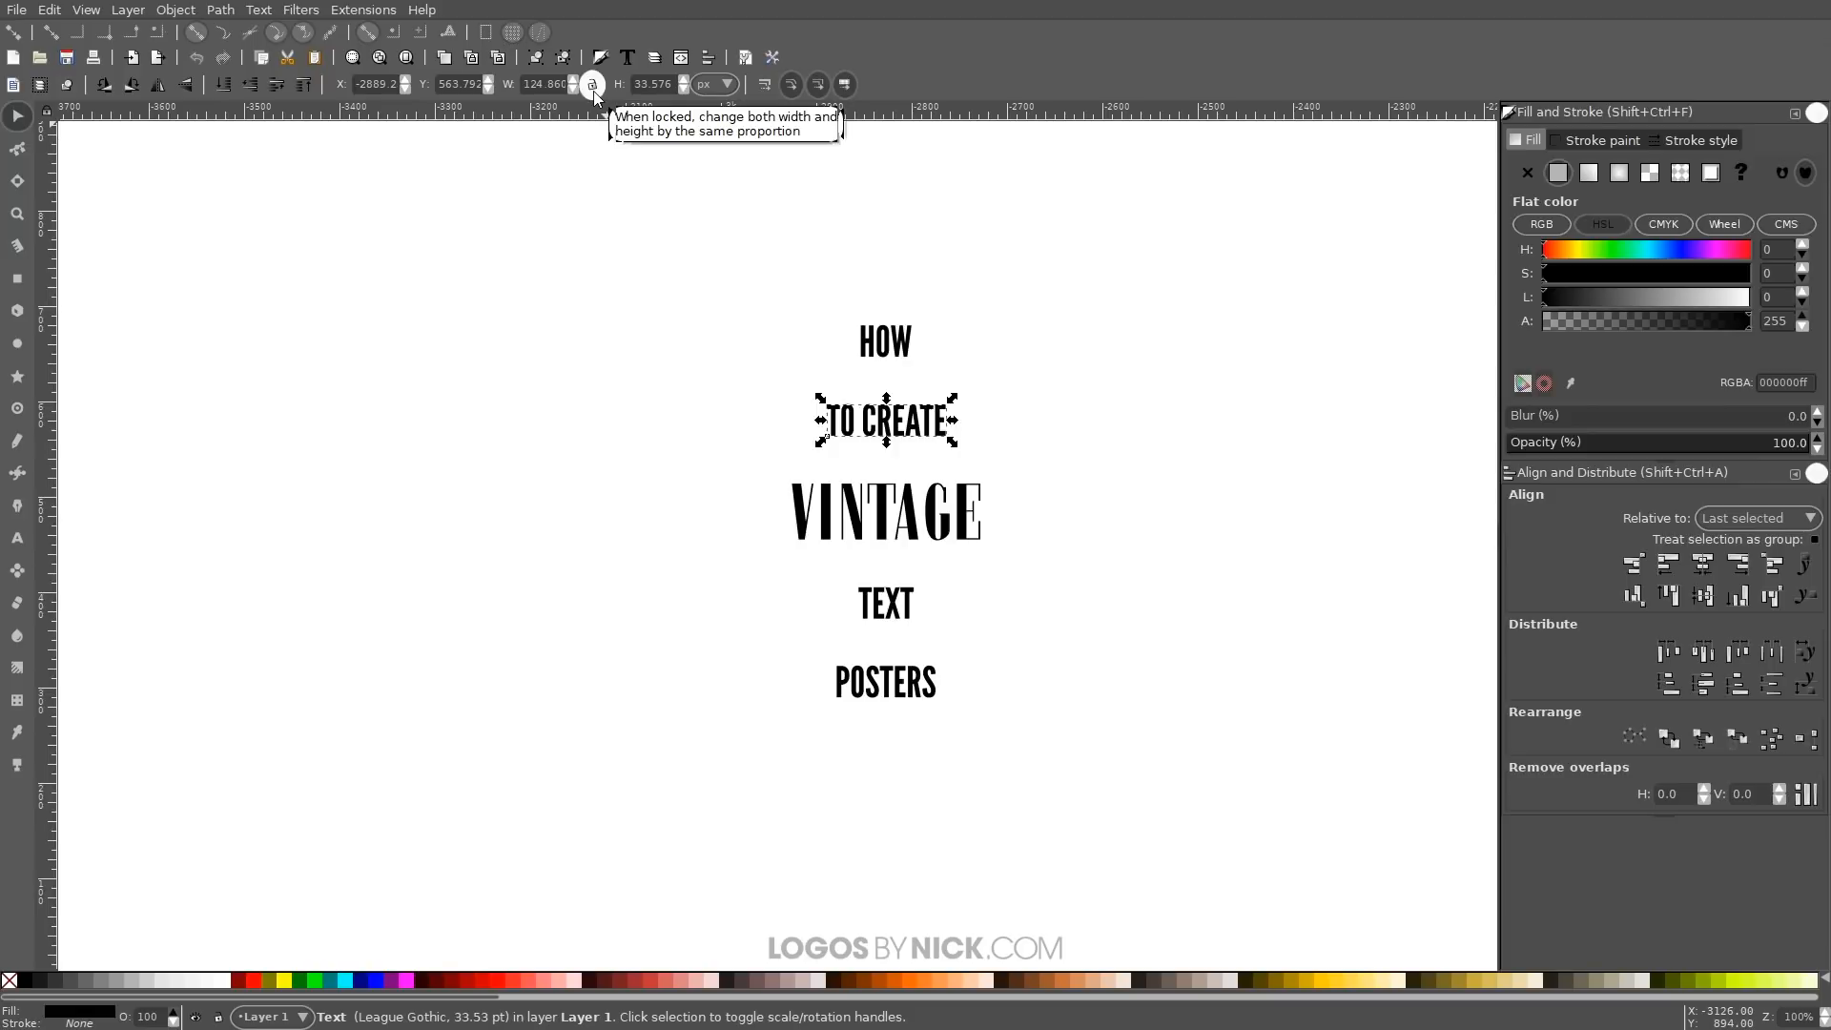
right_click(904, 430)
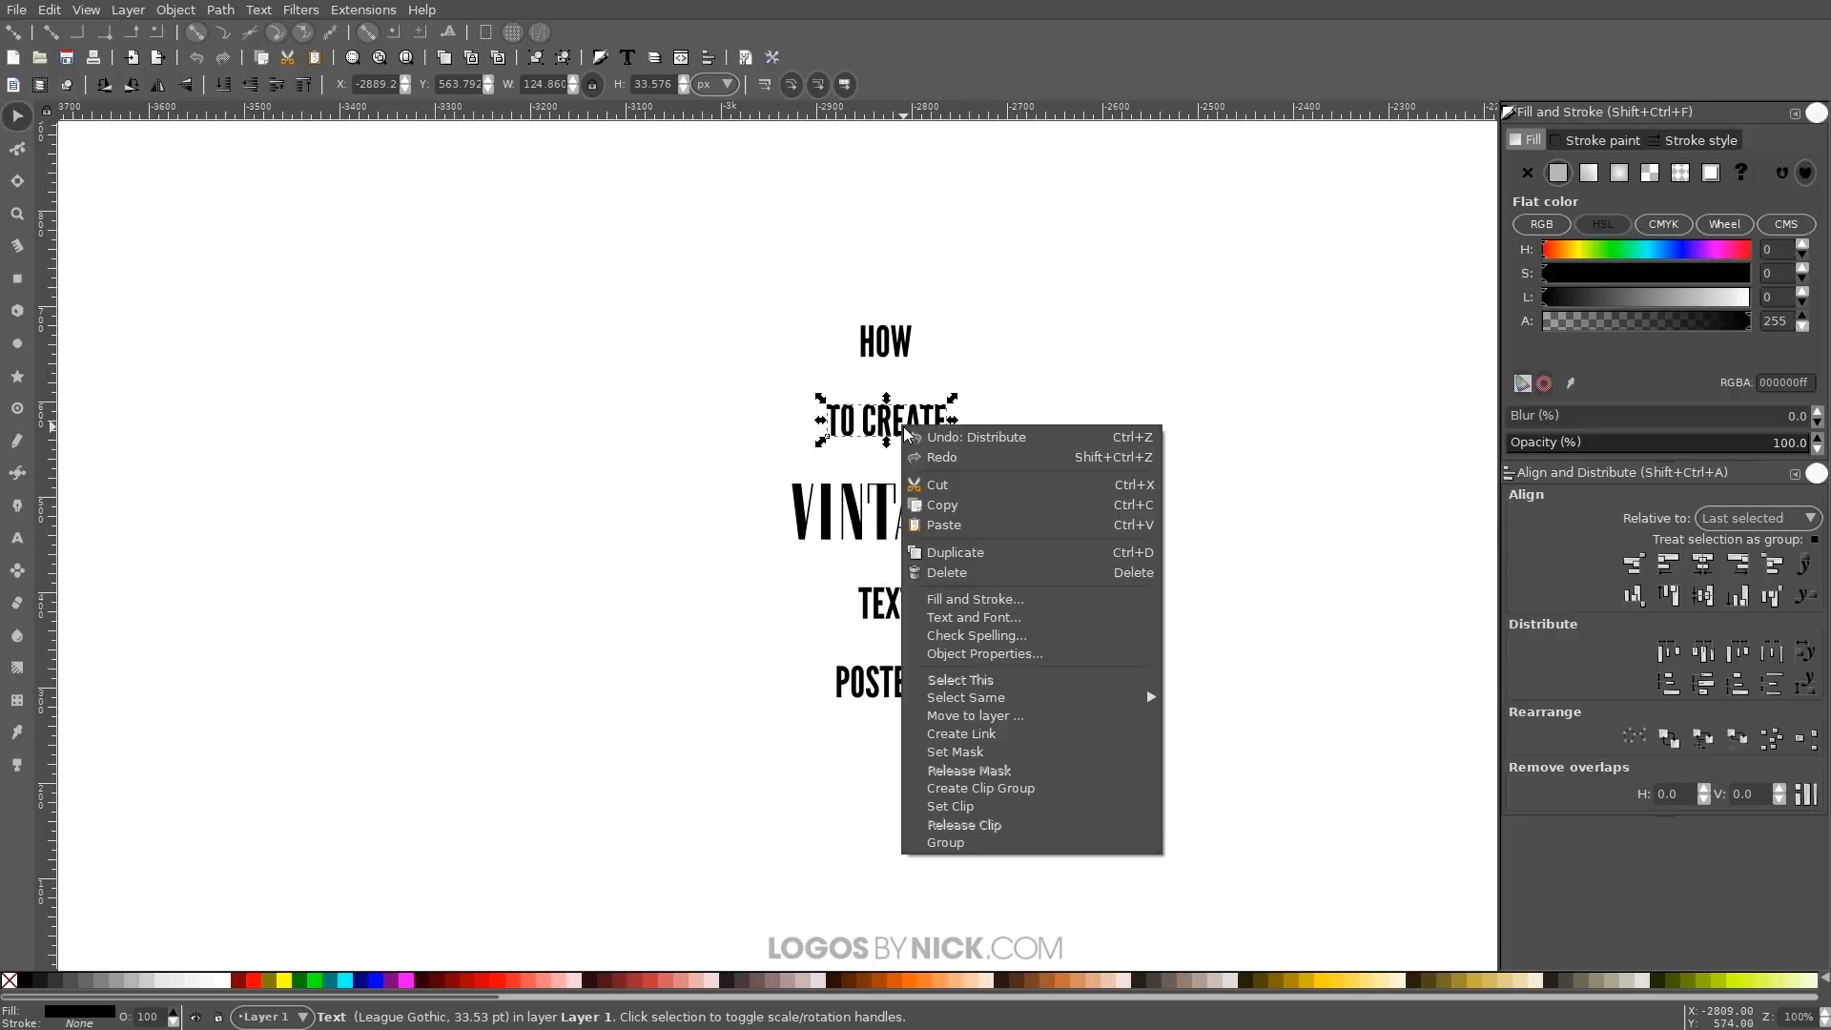
click(938, 508)
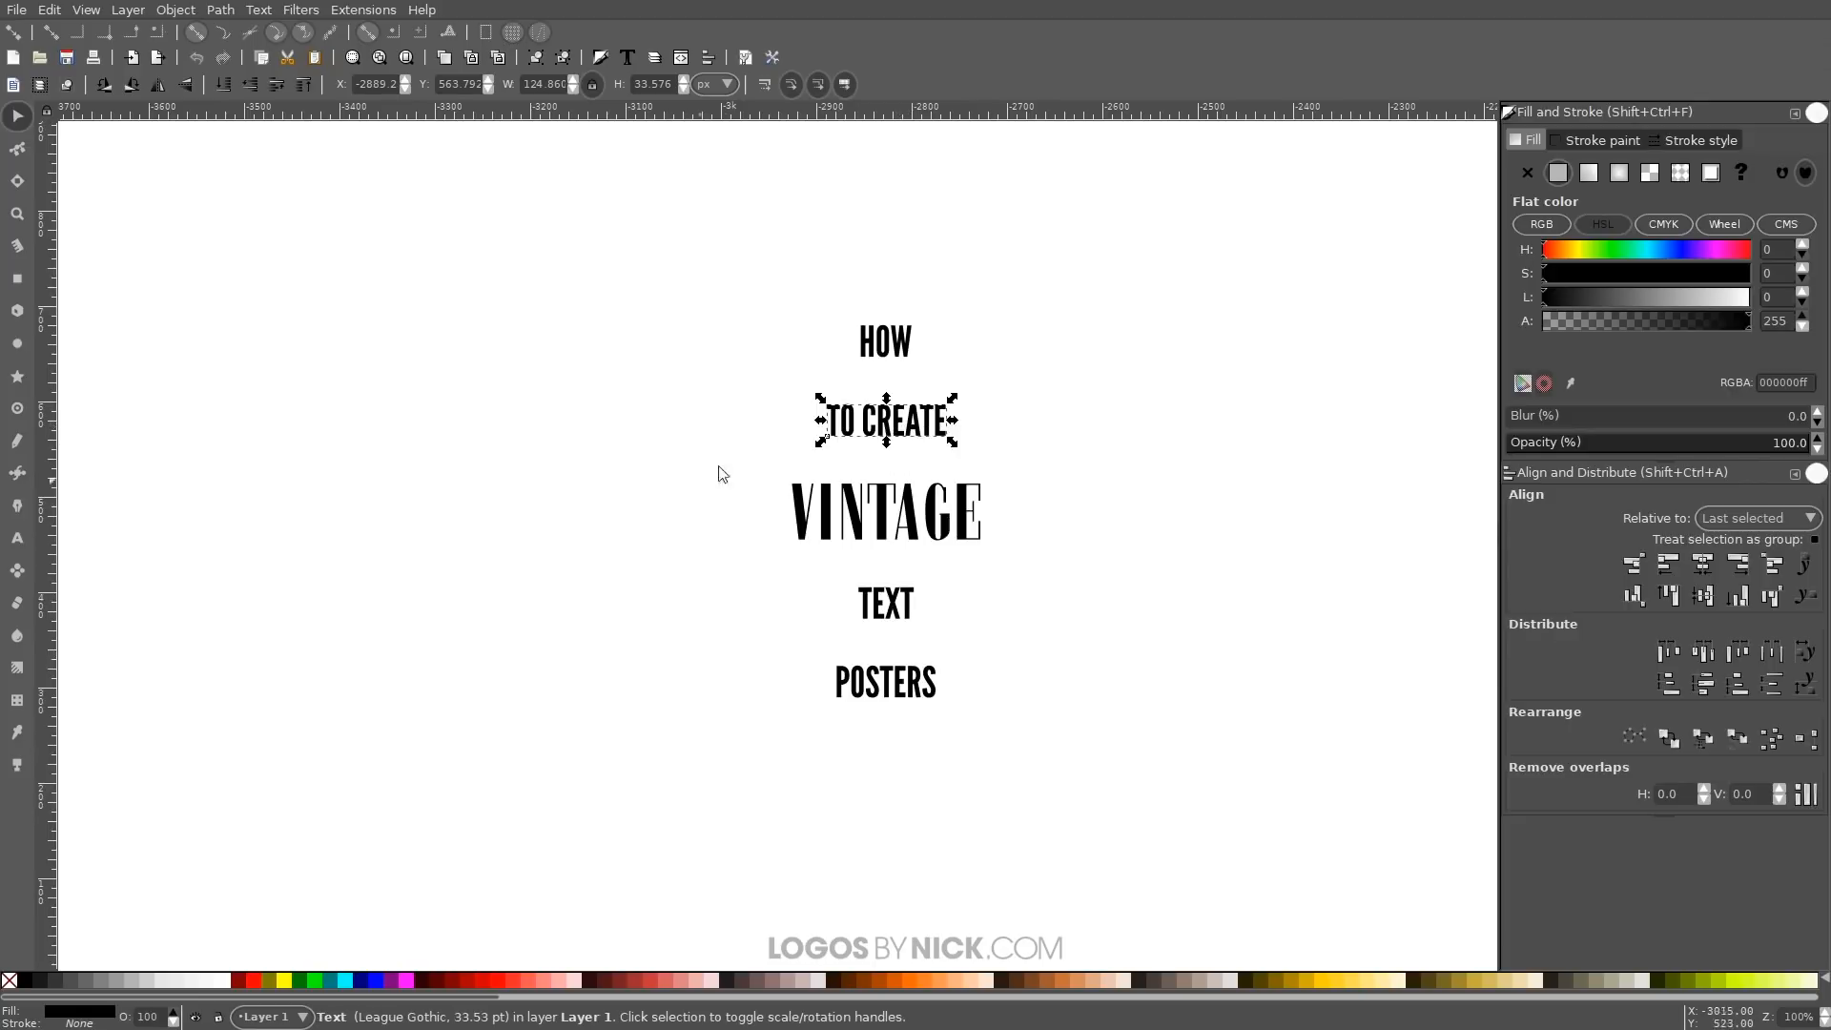
mouse_move(902, 347)
mouse_down()
mouse_move(876, 379)
mouse_move(903, 374)
mouse_up()
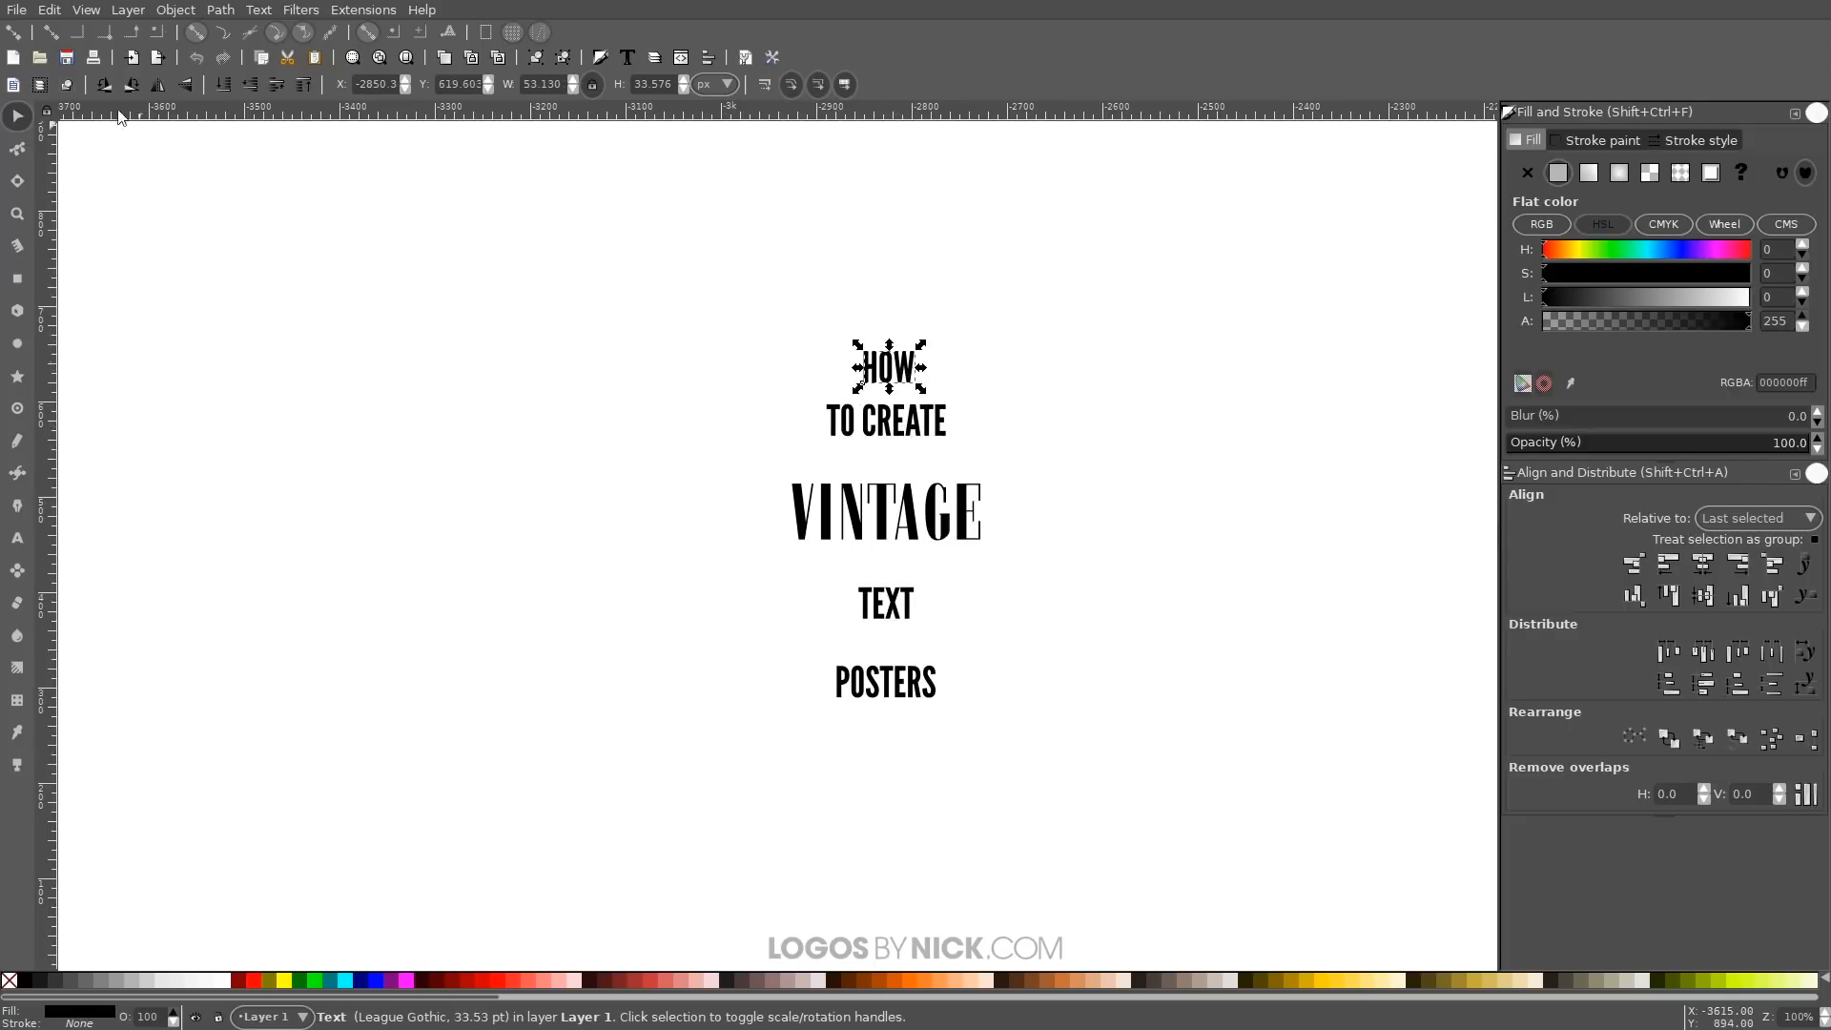
click(53, 11)
mouse_move(114, 212)
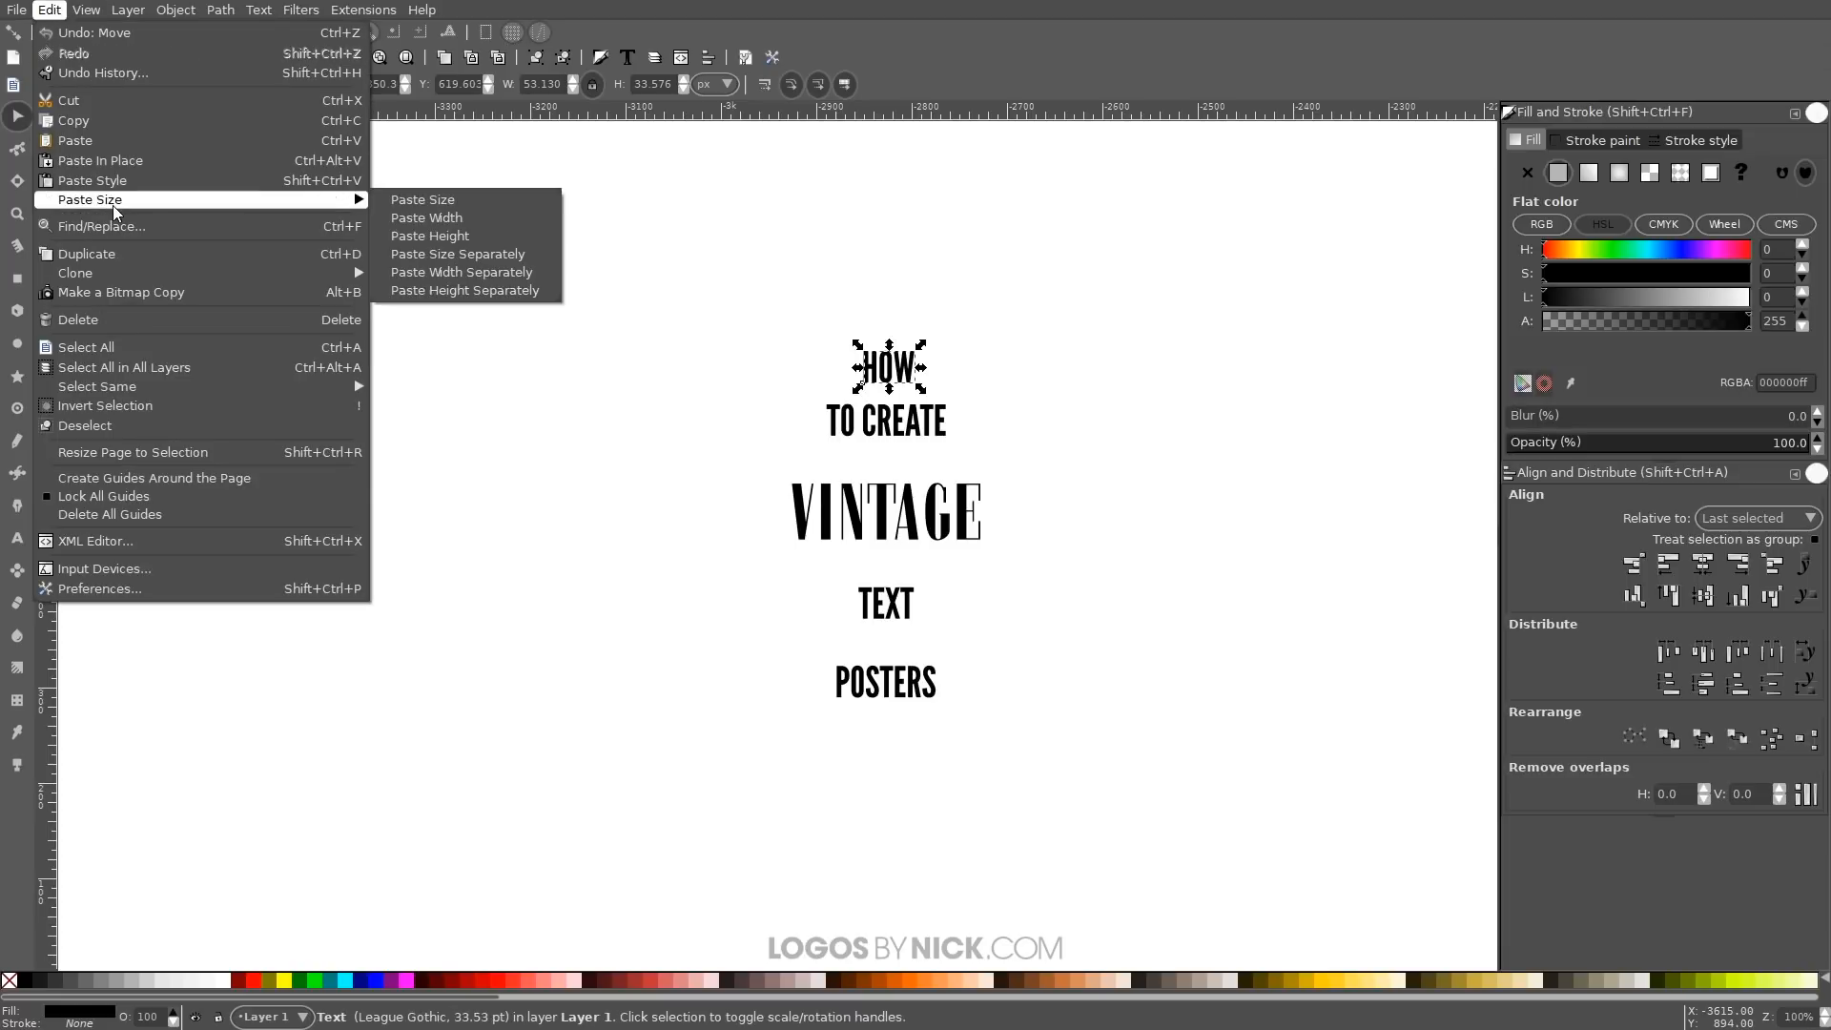
click(440, 223)
drag(925, 375, 925, 362)
Move TEXT closer to VINTAGE, paste TO CREATE's width onto it, and shift VINTAGE up clear of it
drag(892, 619, 887, 610)
click(49, 10)
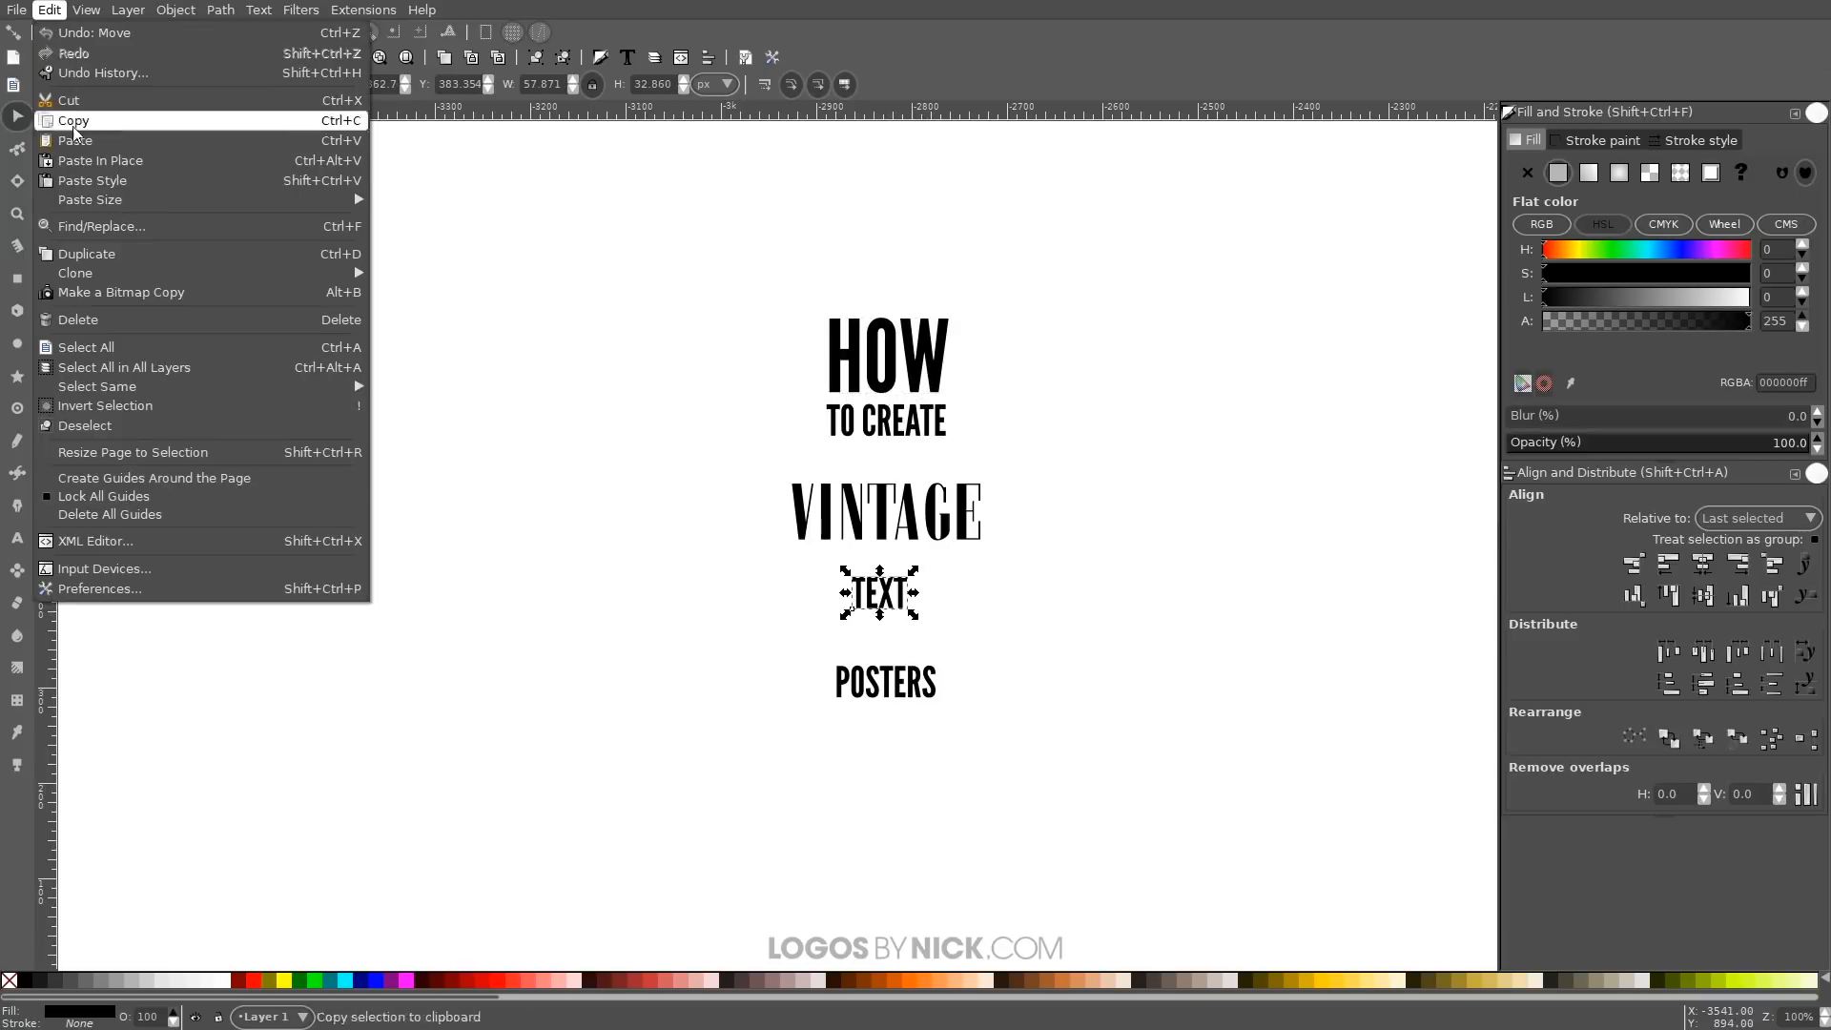
mouse_move(124, 201)
click(473, 221)
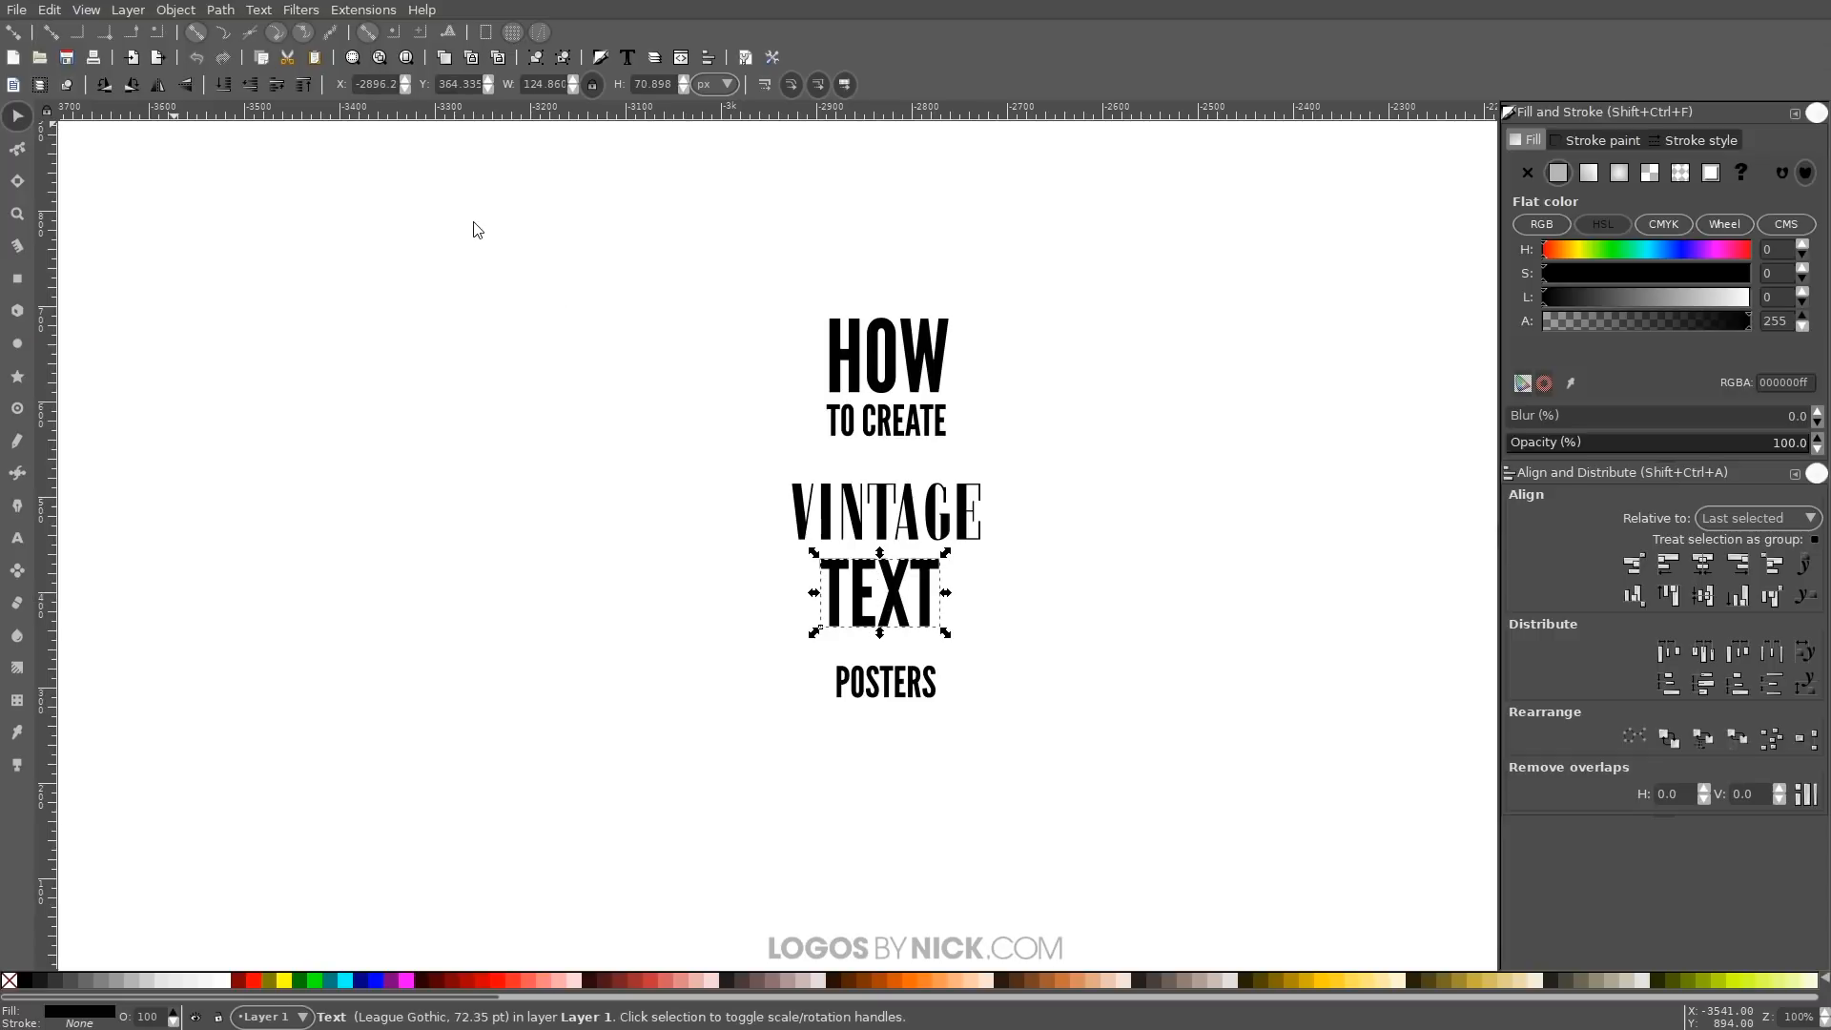
mouse_move(932, 530)
mouse_down()
mouse_move(930, 509)
mouse_move(957, 500)
mouse_move(940, 508)
mouse_up()
click(865, 508)
Paste TO CREATE's width onto POSTERS and position the word just below TEXT
drag(886, 685, 878, 662)
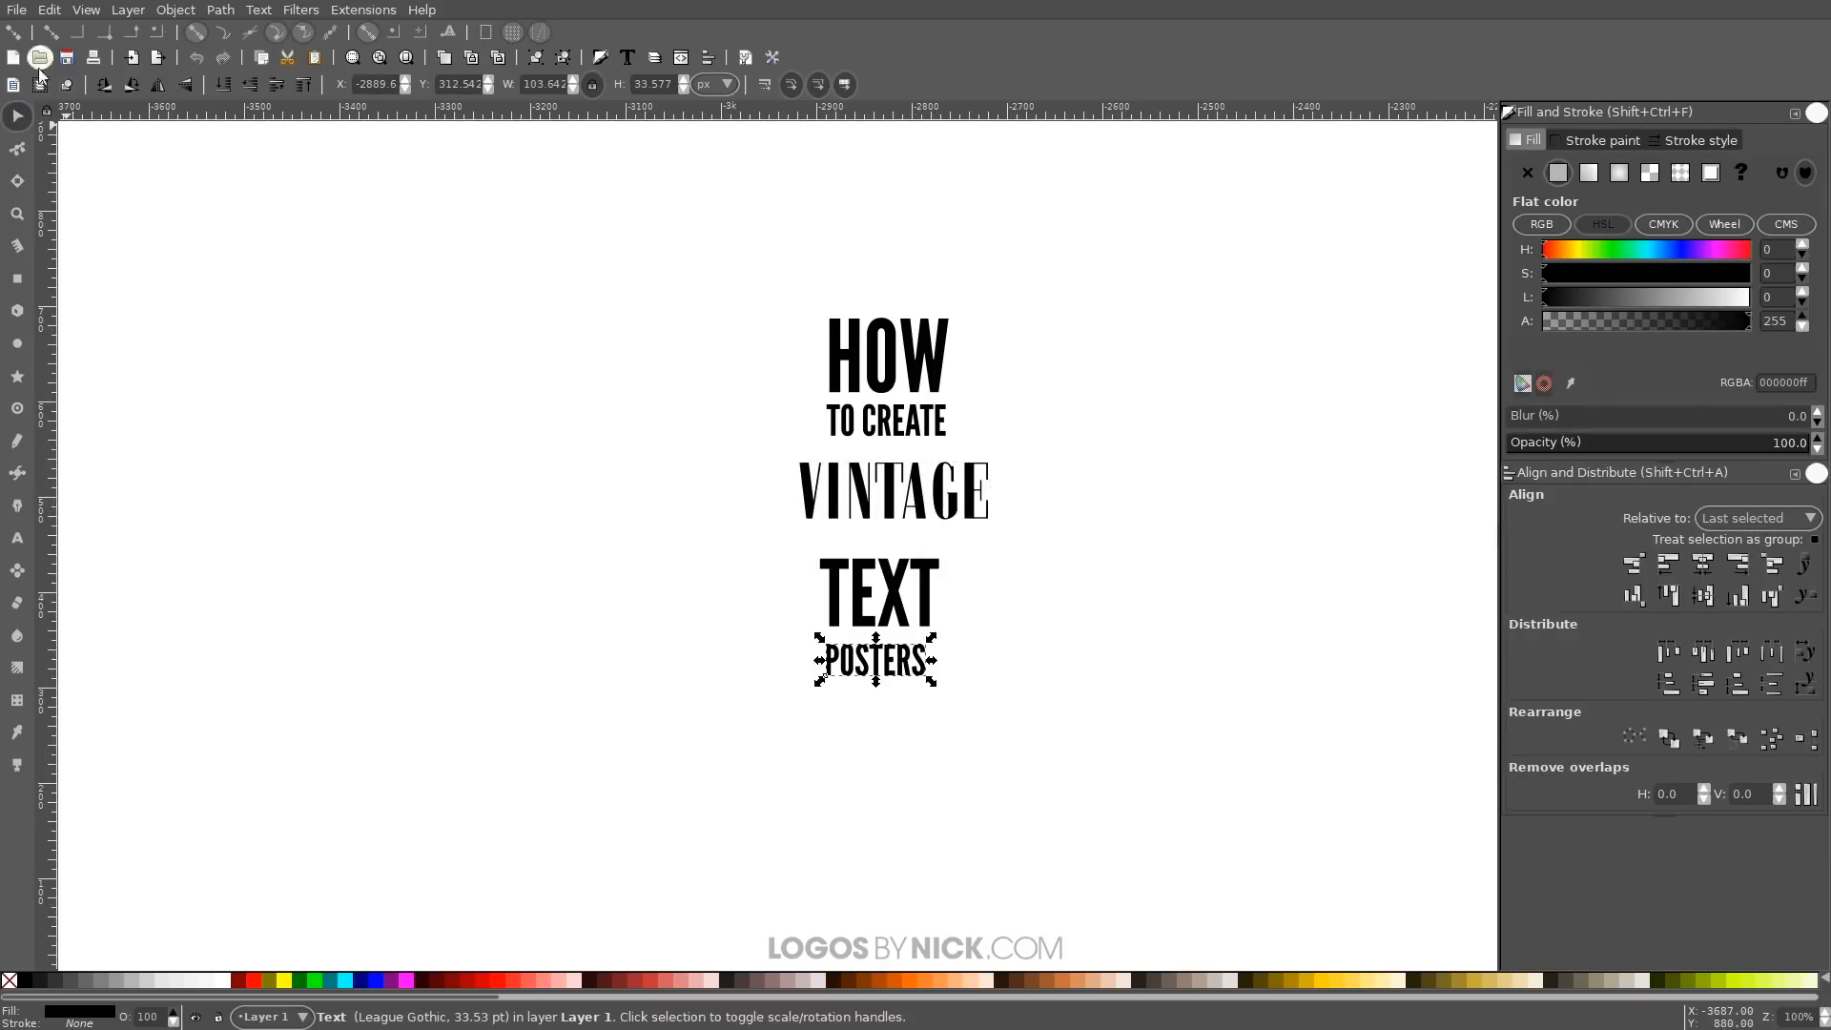
click(48, 10)
mouse_move(190, 199)
click(510, 219)
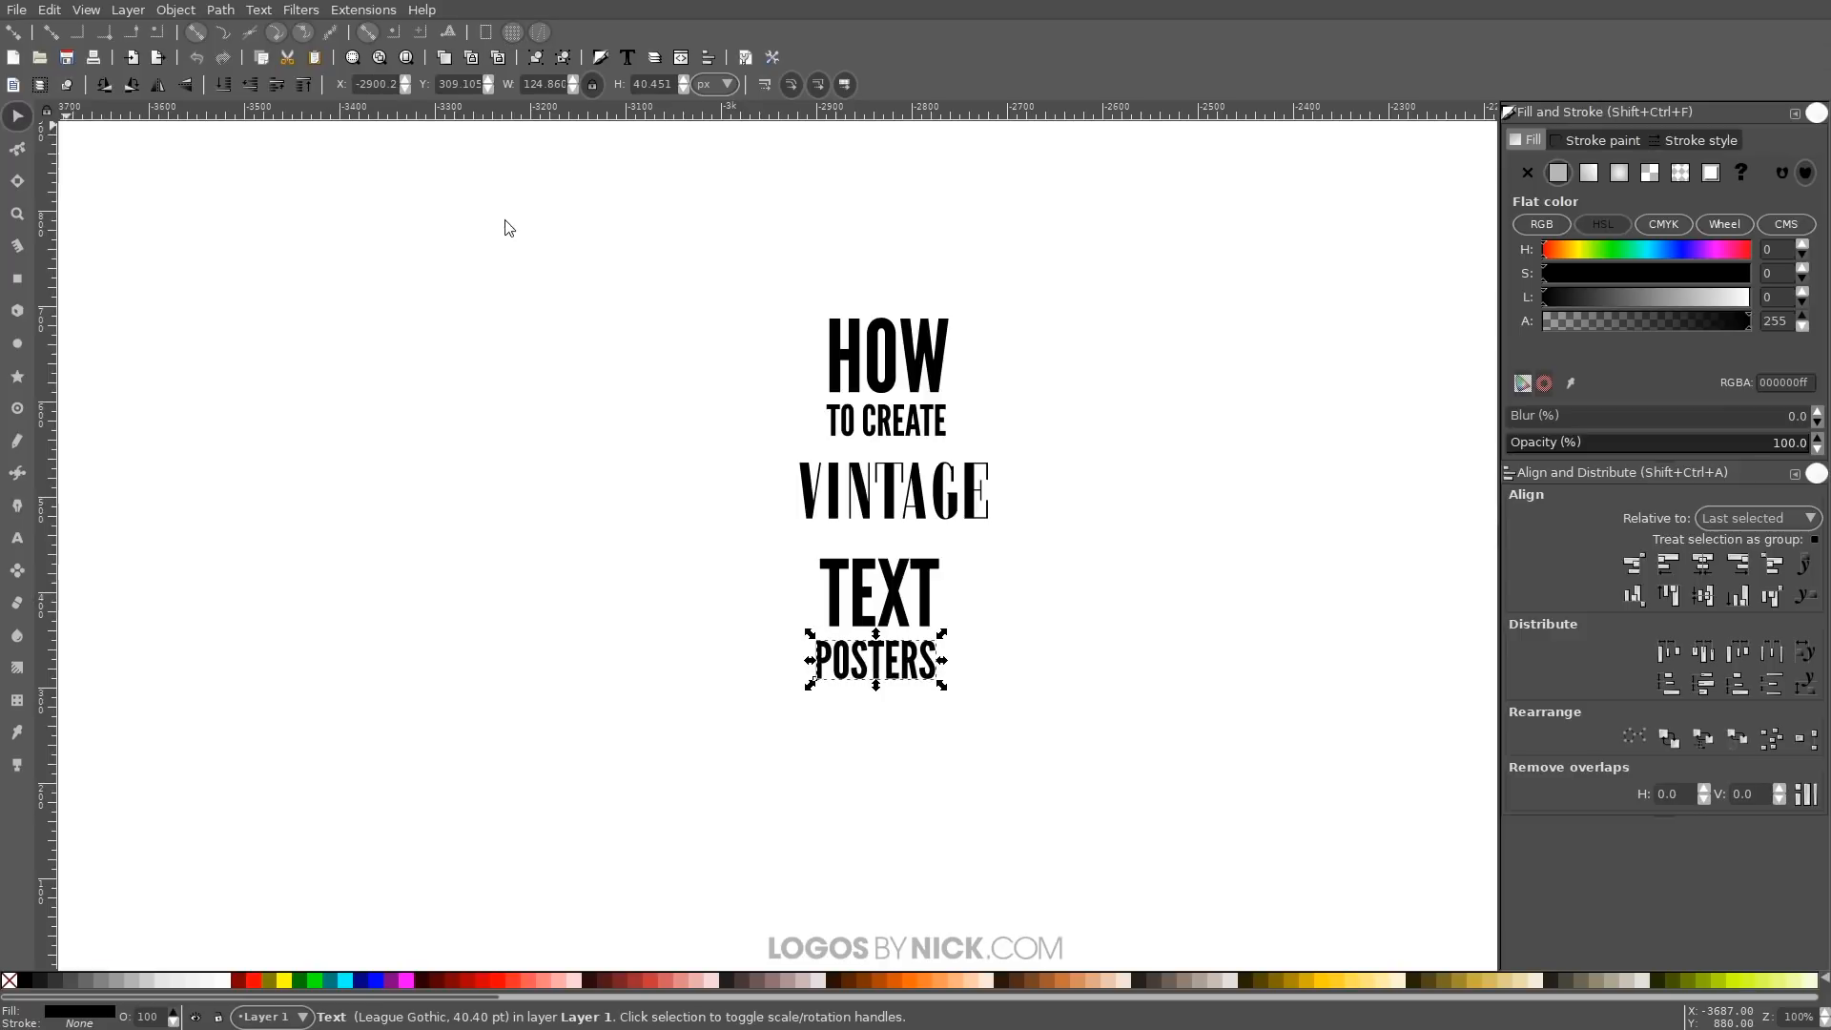
drag(904, 664, 914, 675)
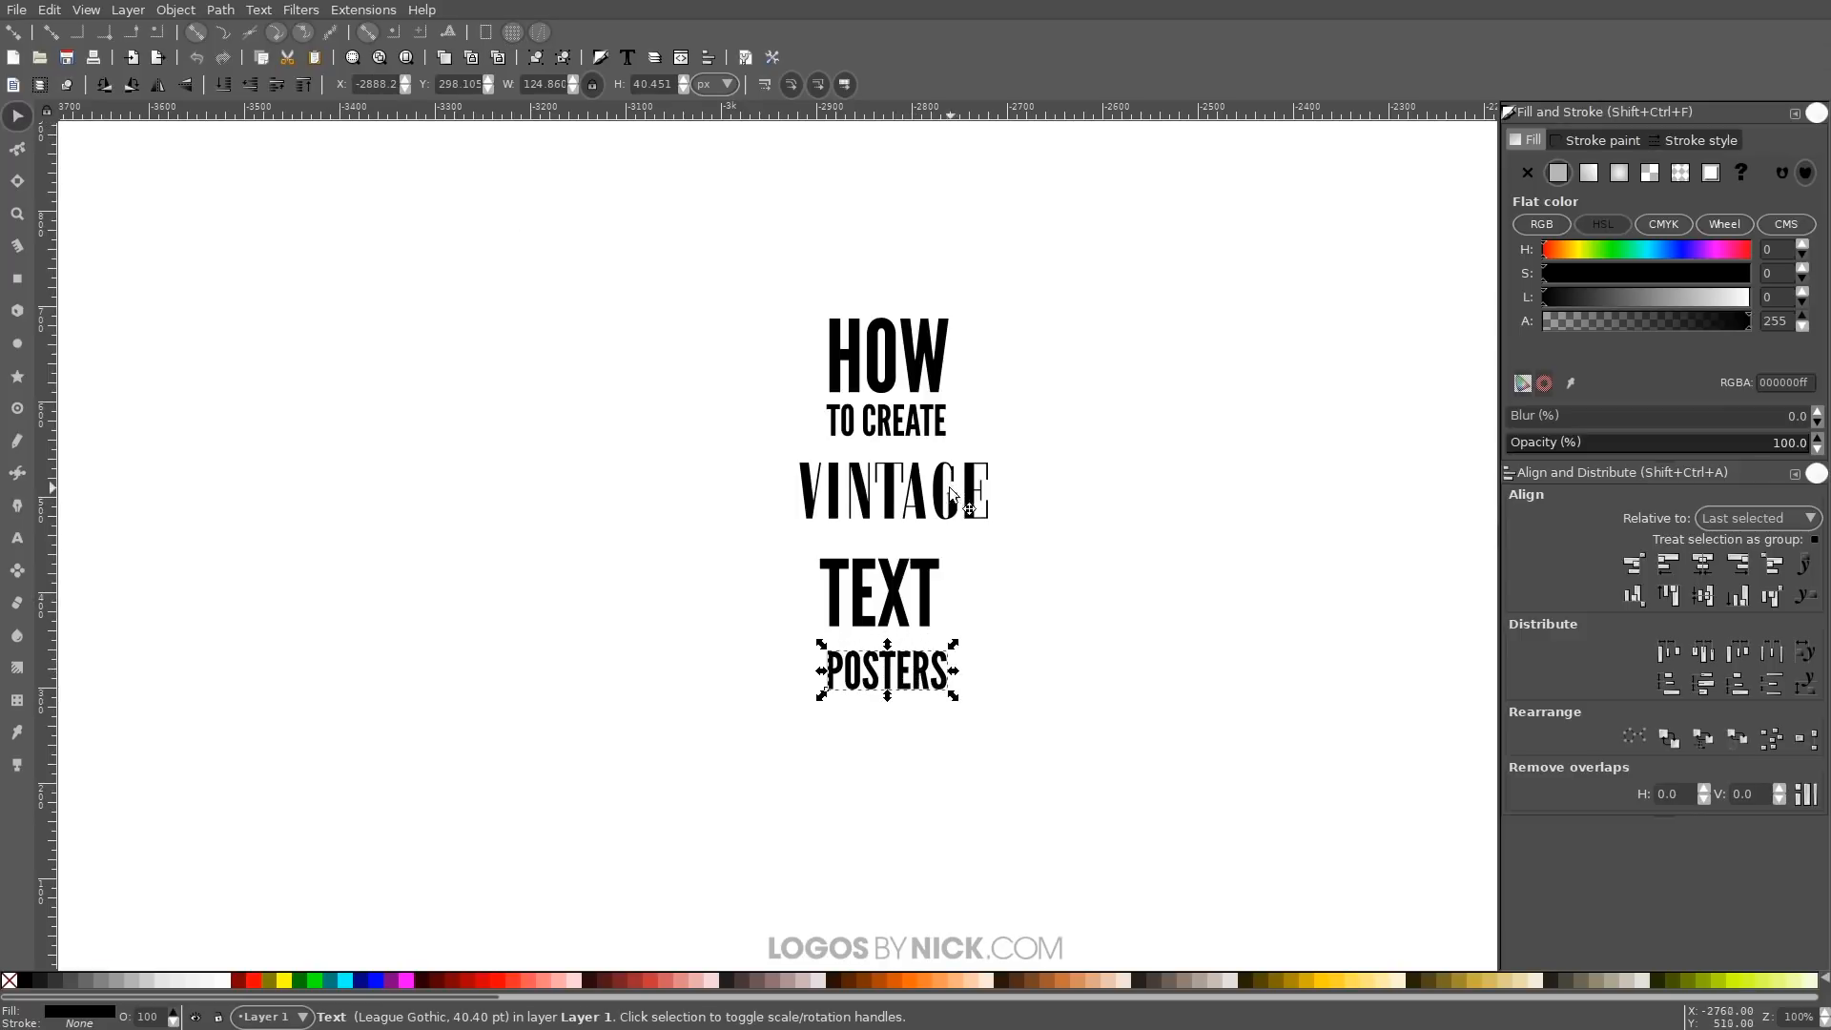
Shift VINTAGE closer to TEXT and raise HOW and TO CREATE, leaving a gap between those two lines
drag(956, 501, 939, 508)
drag(911, 358, 911, 337)
drag(900, 410, 896, 404)
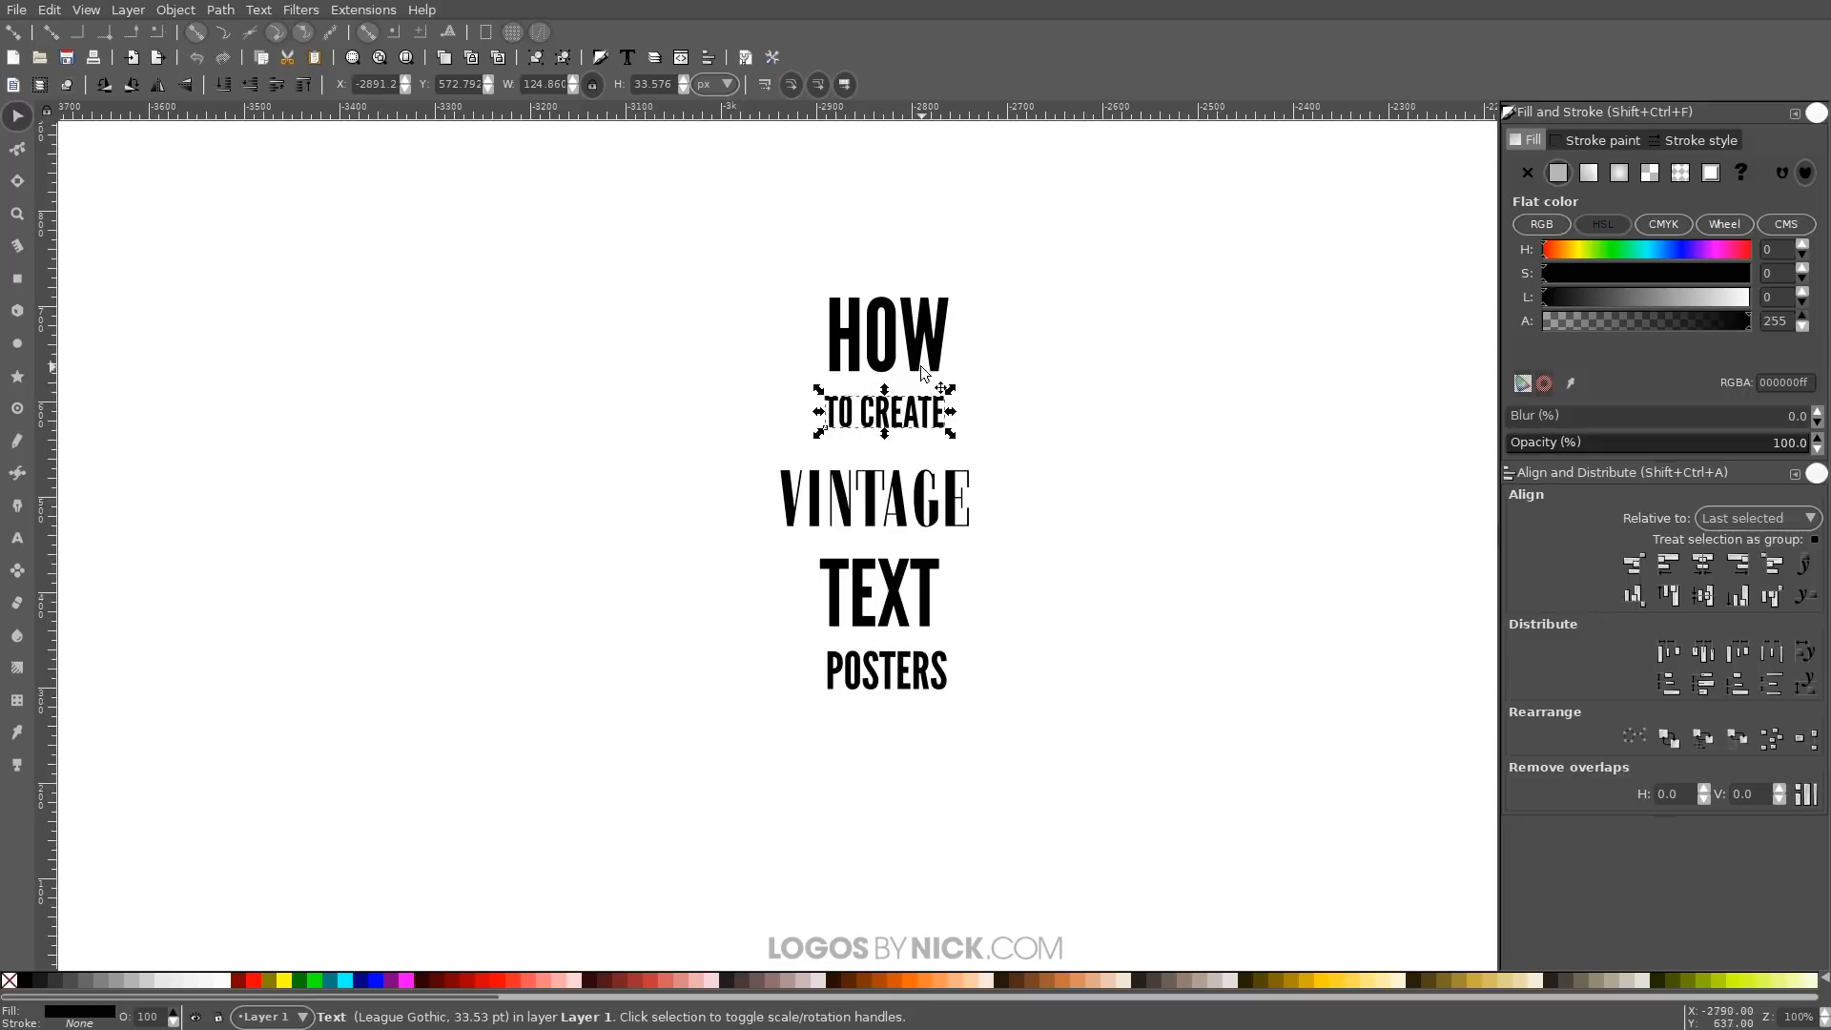
Draw a rectangle about 128 by 20 px between HOW and TO CREATE, with no stroke and a black fill
click(16, 280)
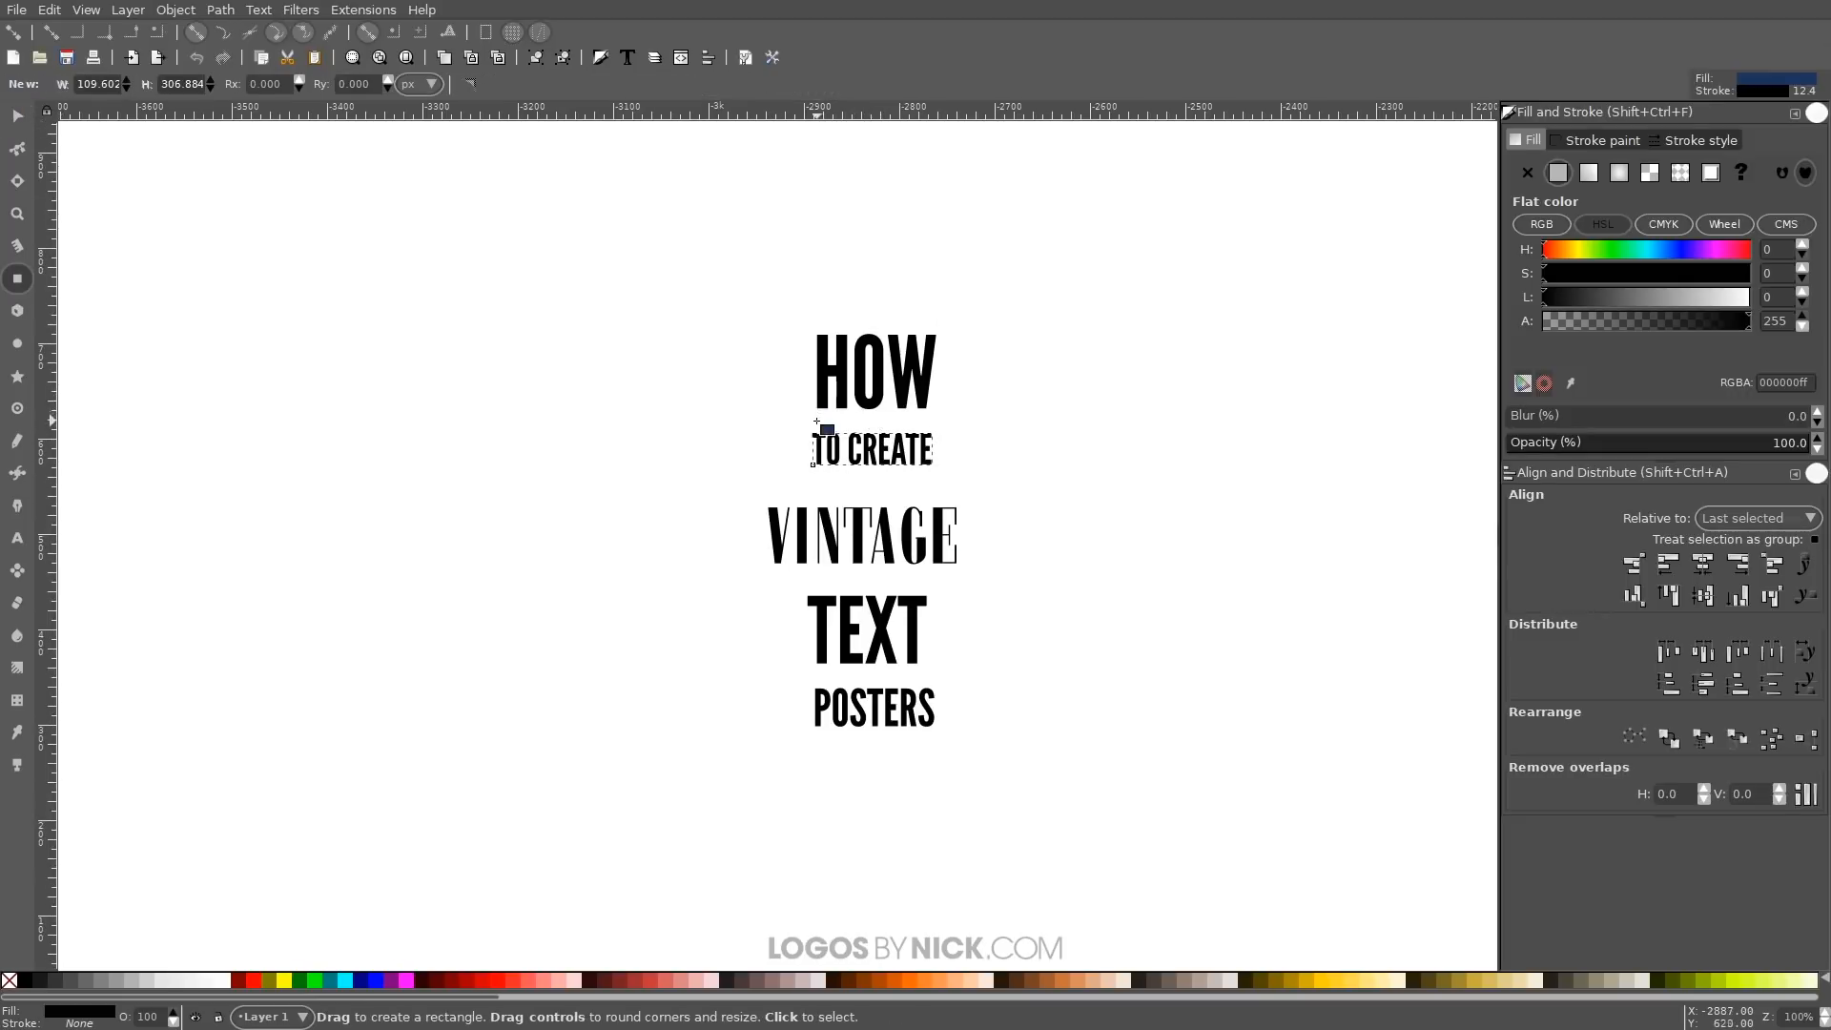
drag(812, 412, 935, 432)
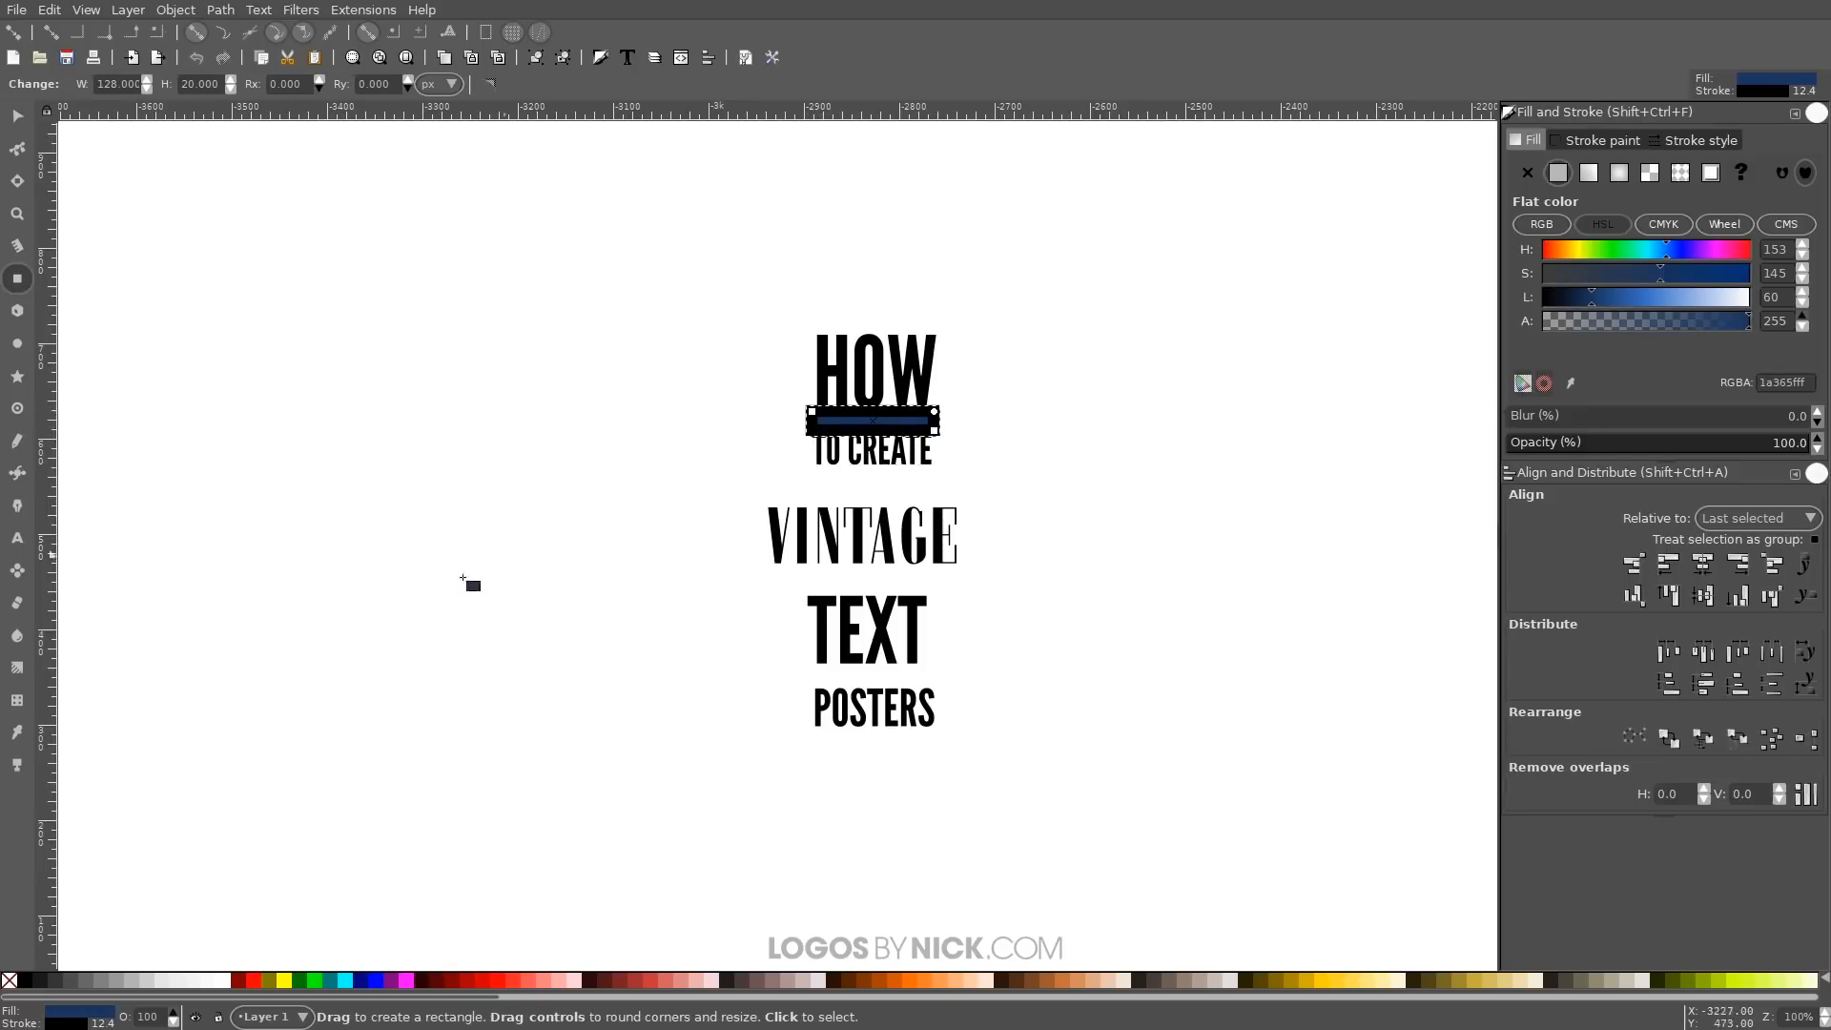
shift+click(11, 982)
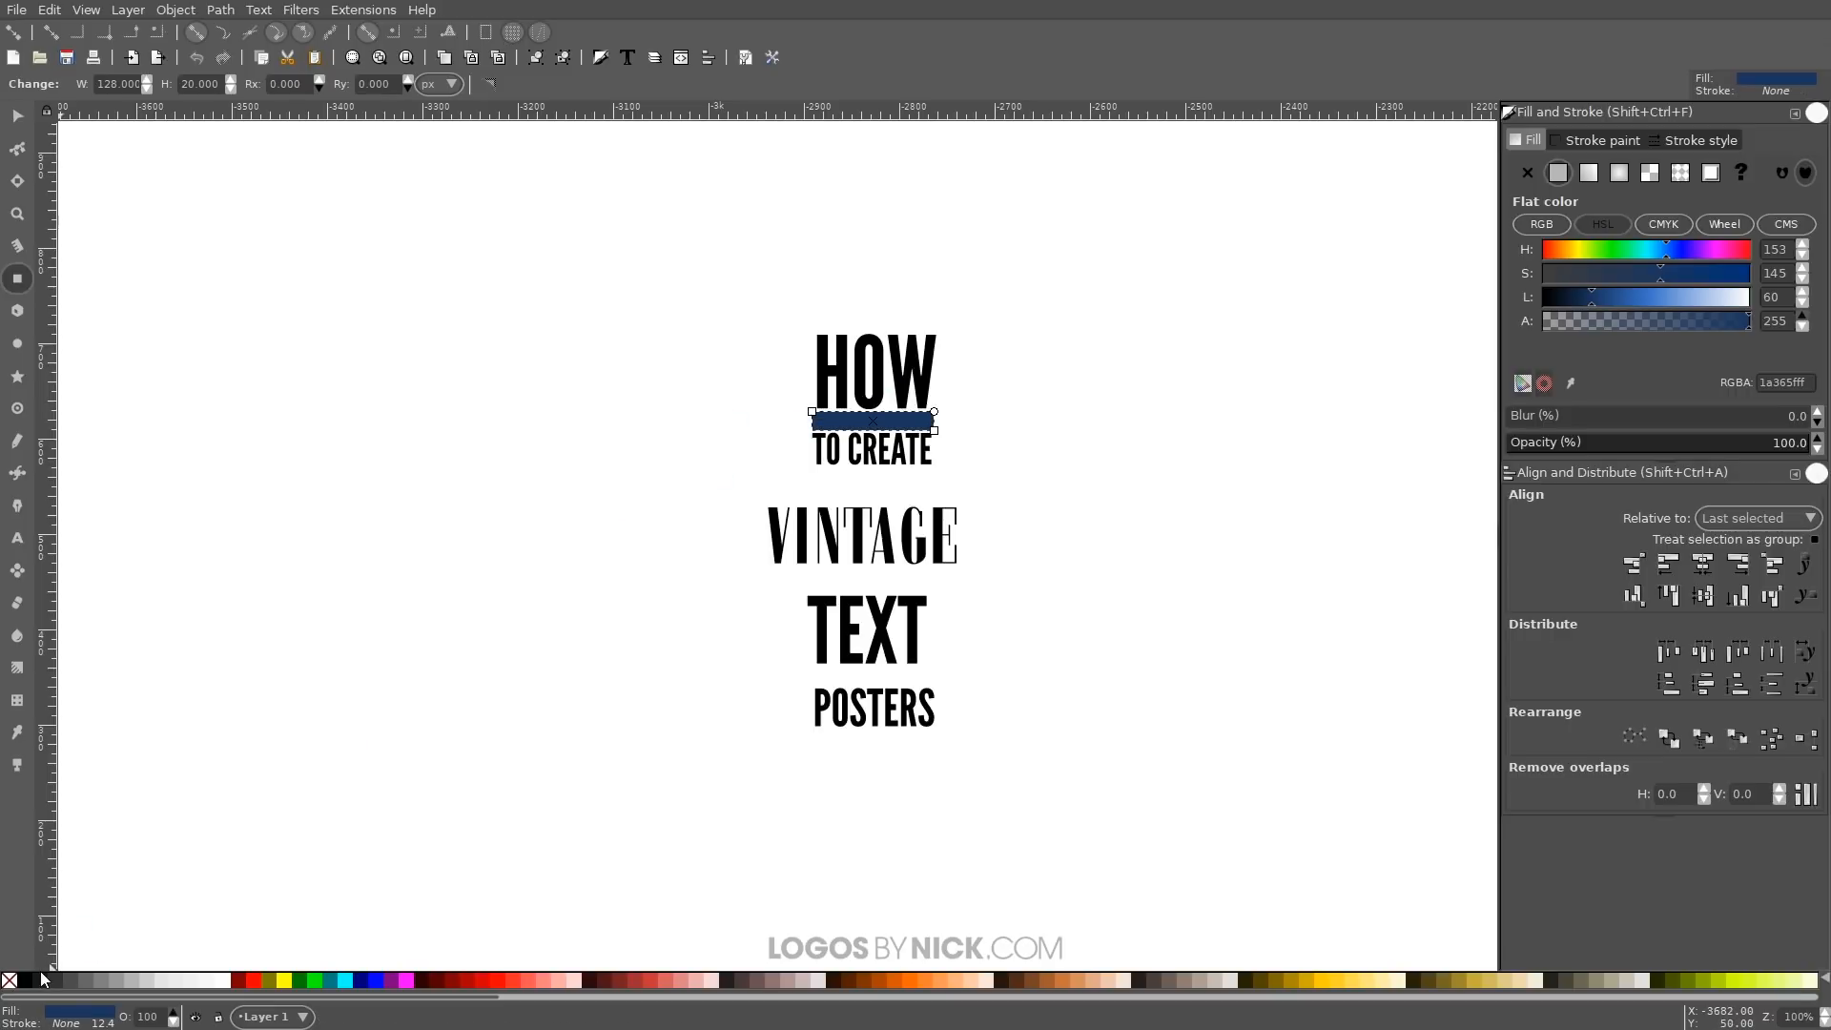
click(26, 979)
click(17, 115)
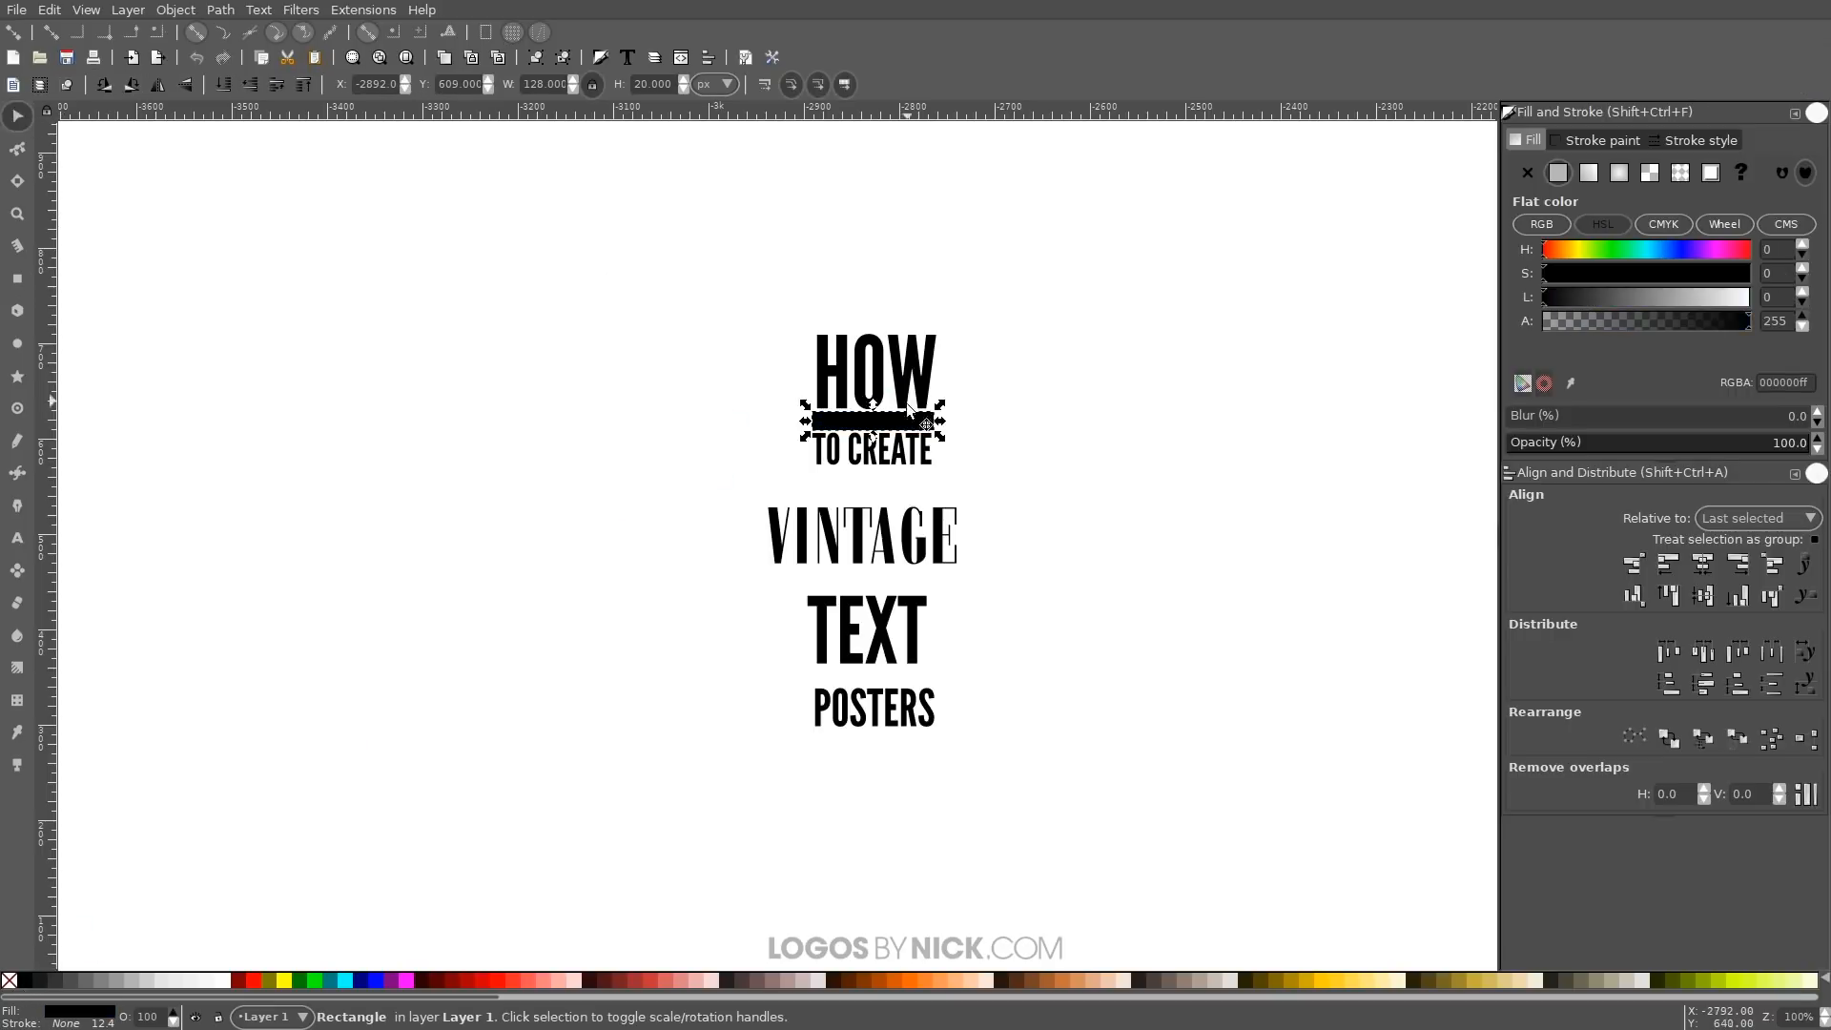
Flatten the black rectangle into a thin divider bar about 8 px high and paste TO CREATE's width onto it
drag(873, 437, 904, 423)
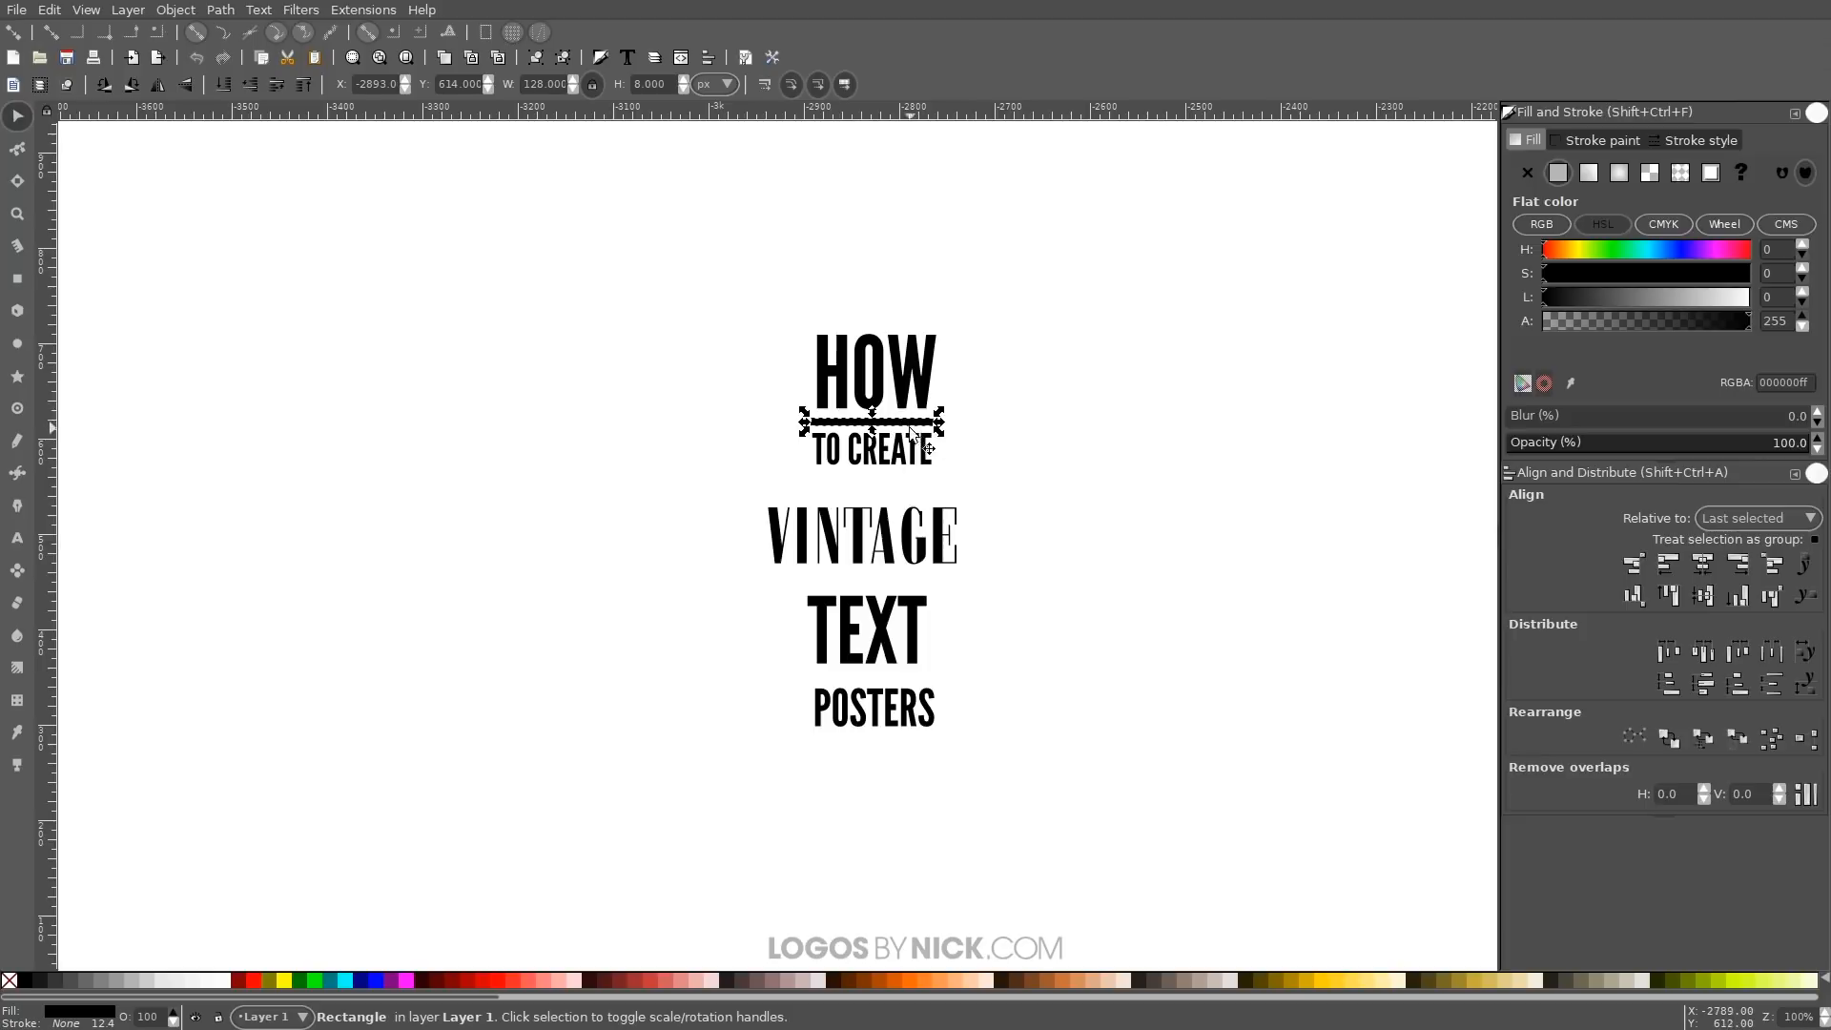
click(52, 11)
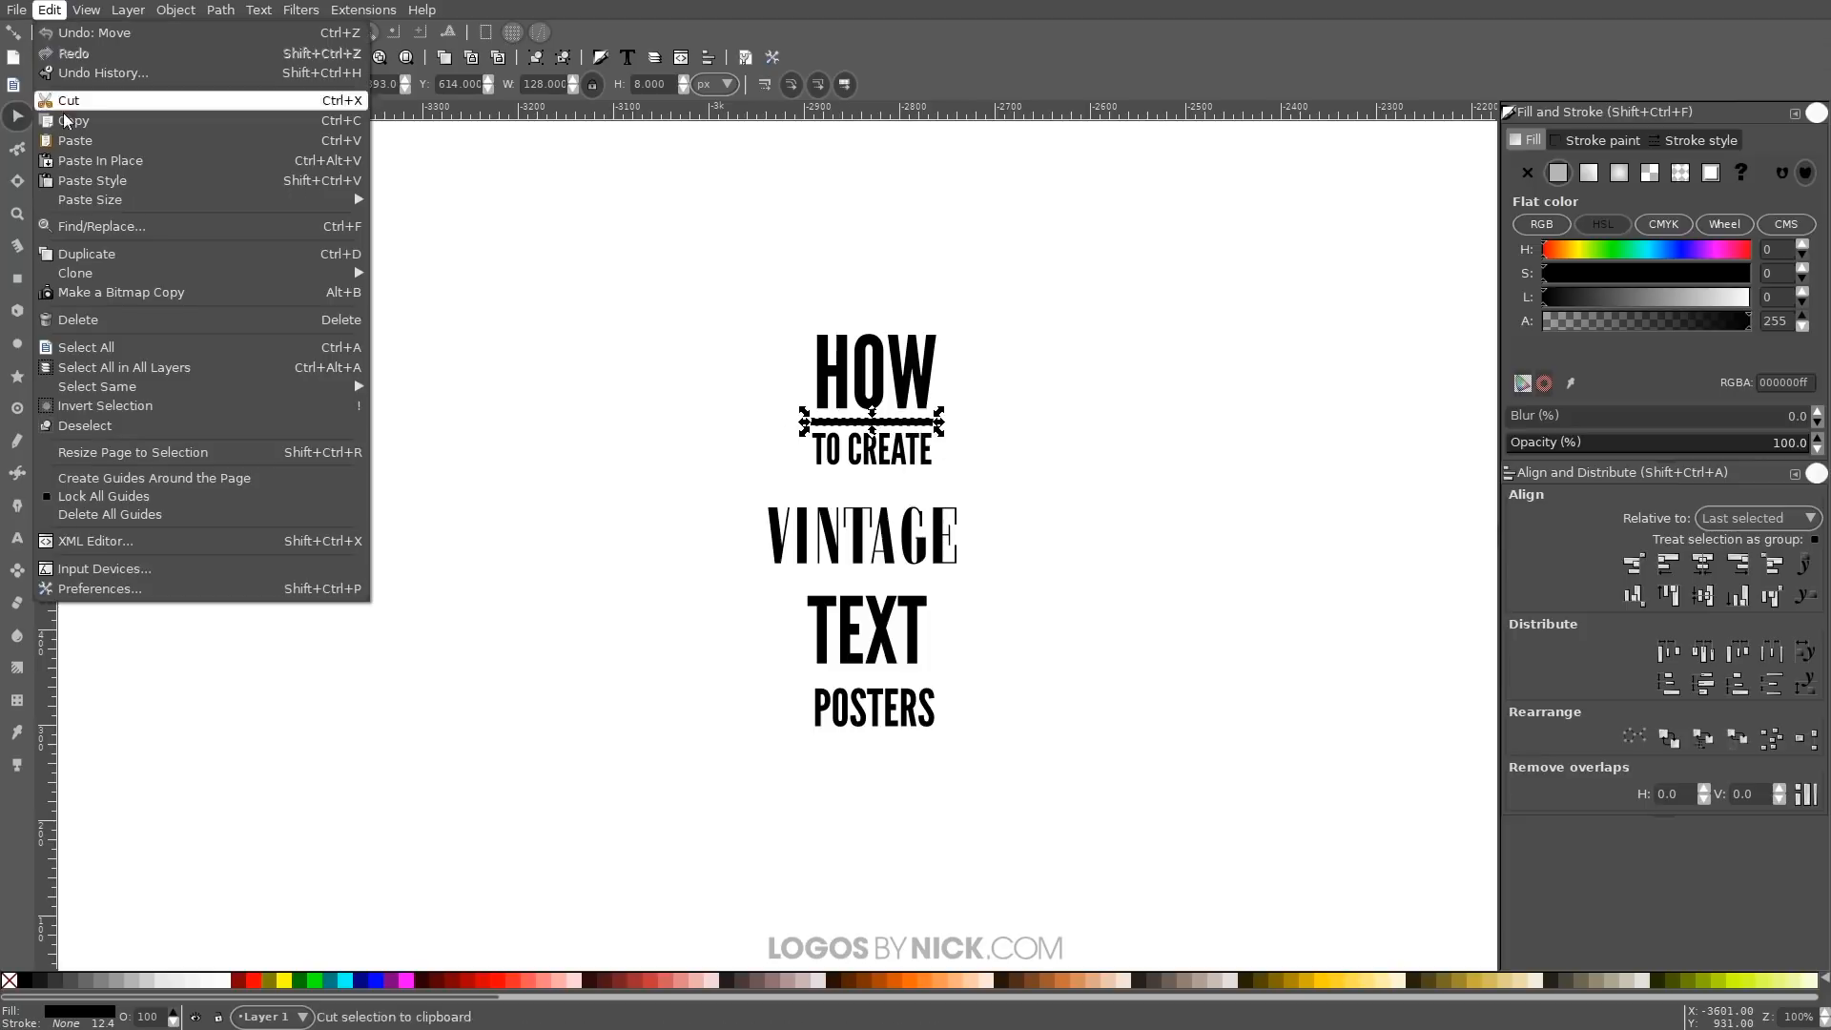
mouse_move(138, 201)
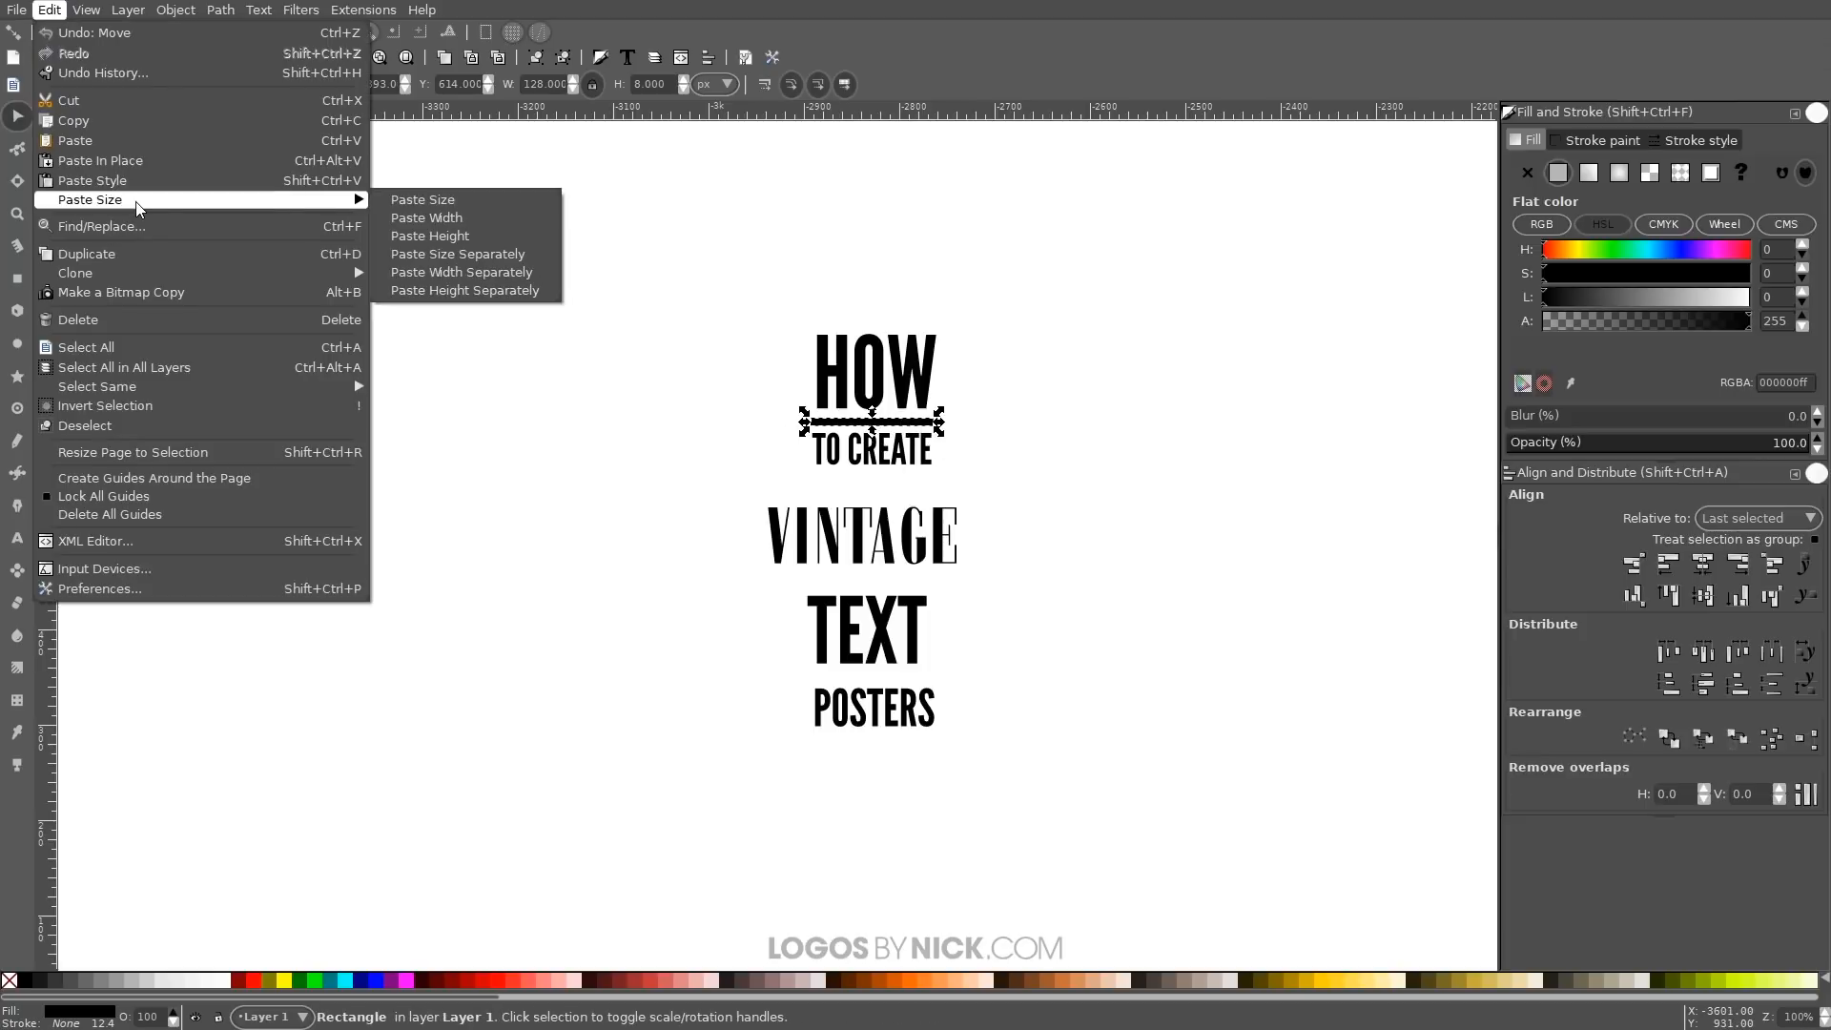
click(465, 220)
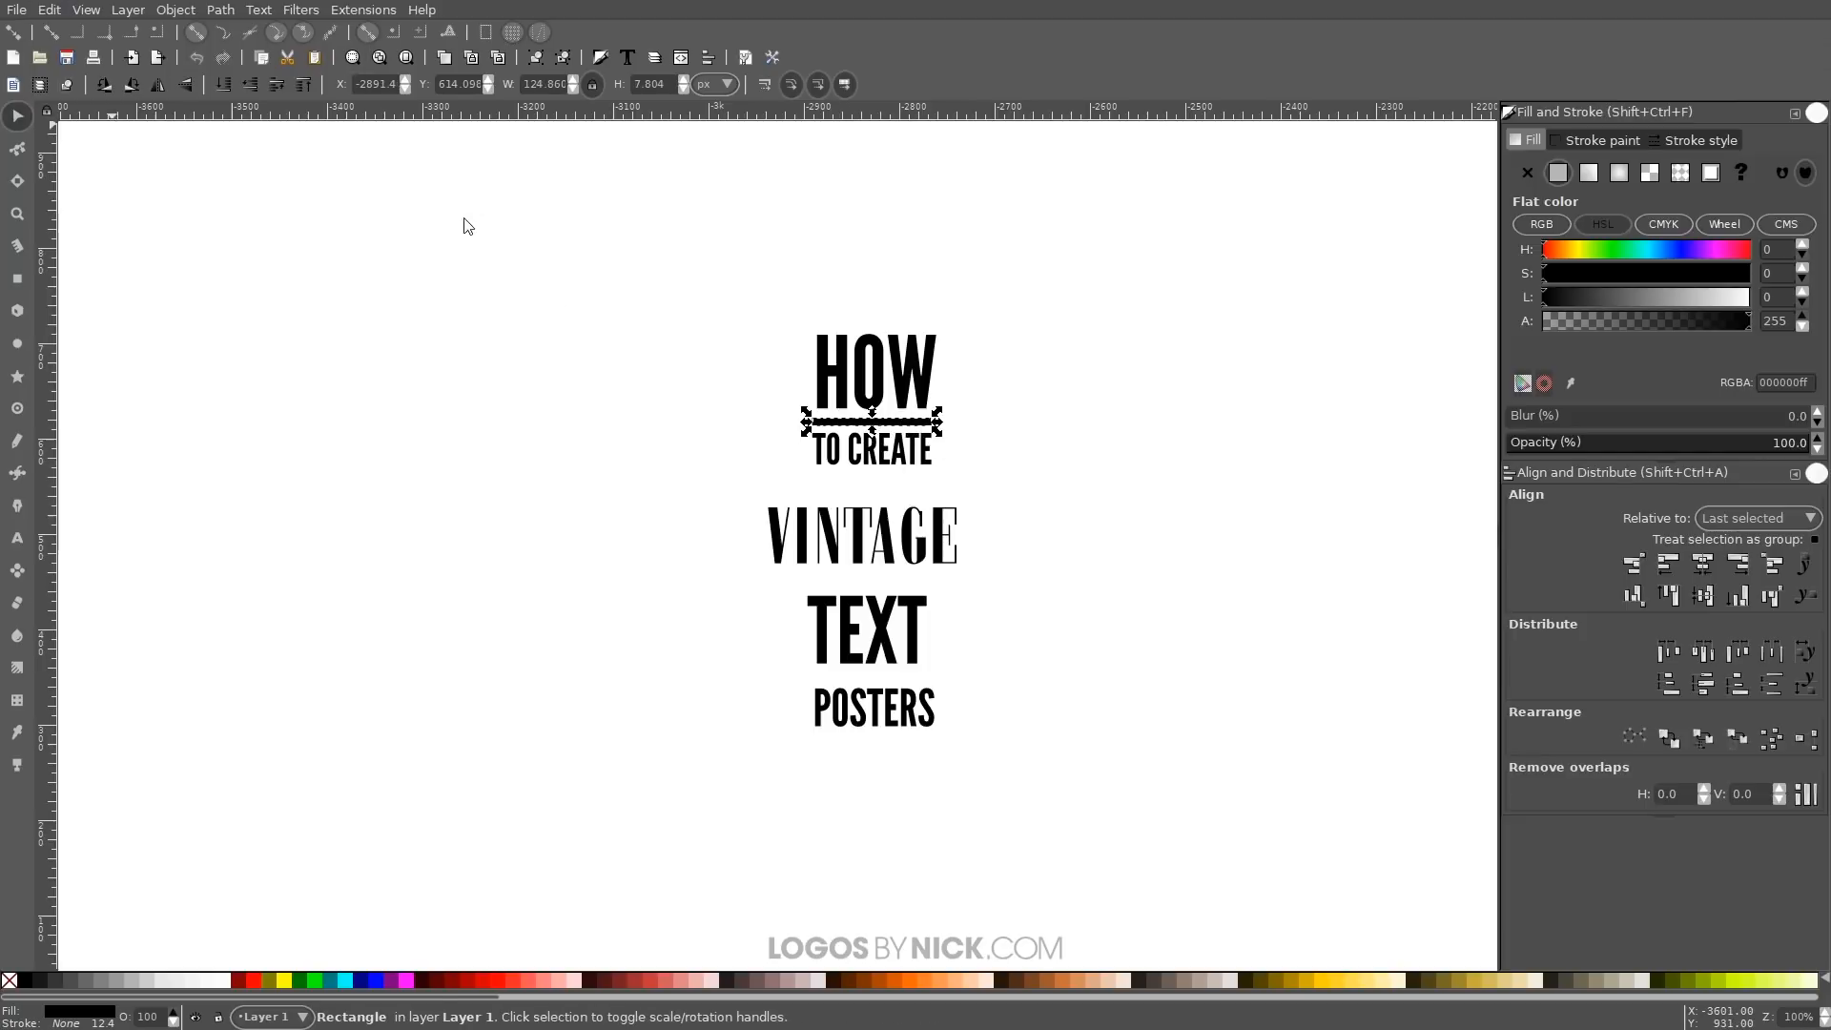
Duplicate the divider bar and place the copy between TEXT and POSTERS
right_click(907, 421)
click(954, 543)
drag(907, 422, 907, 679)
drag(1072, 791, 777, 568)
click(968, 727)
Move TEXT, its divider bar and POSTERS up toward VINTAGE, and raise VINTAGE with them toward TO CREATE
drag(1014, 782, 761, 567)
drag(877, 617, 877, 599)
drag(1074, 760, 662, 494)
drag(871, 543, 879, 530)
click(1152, 612)
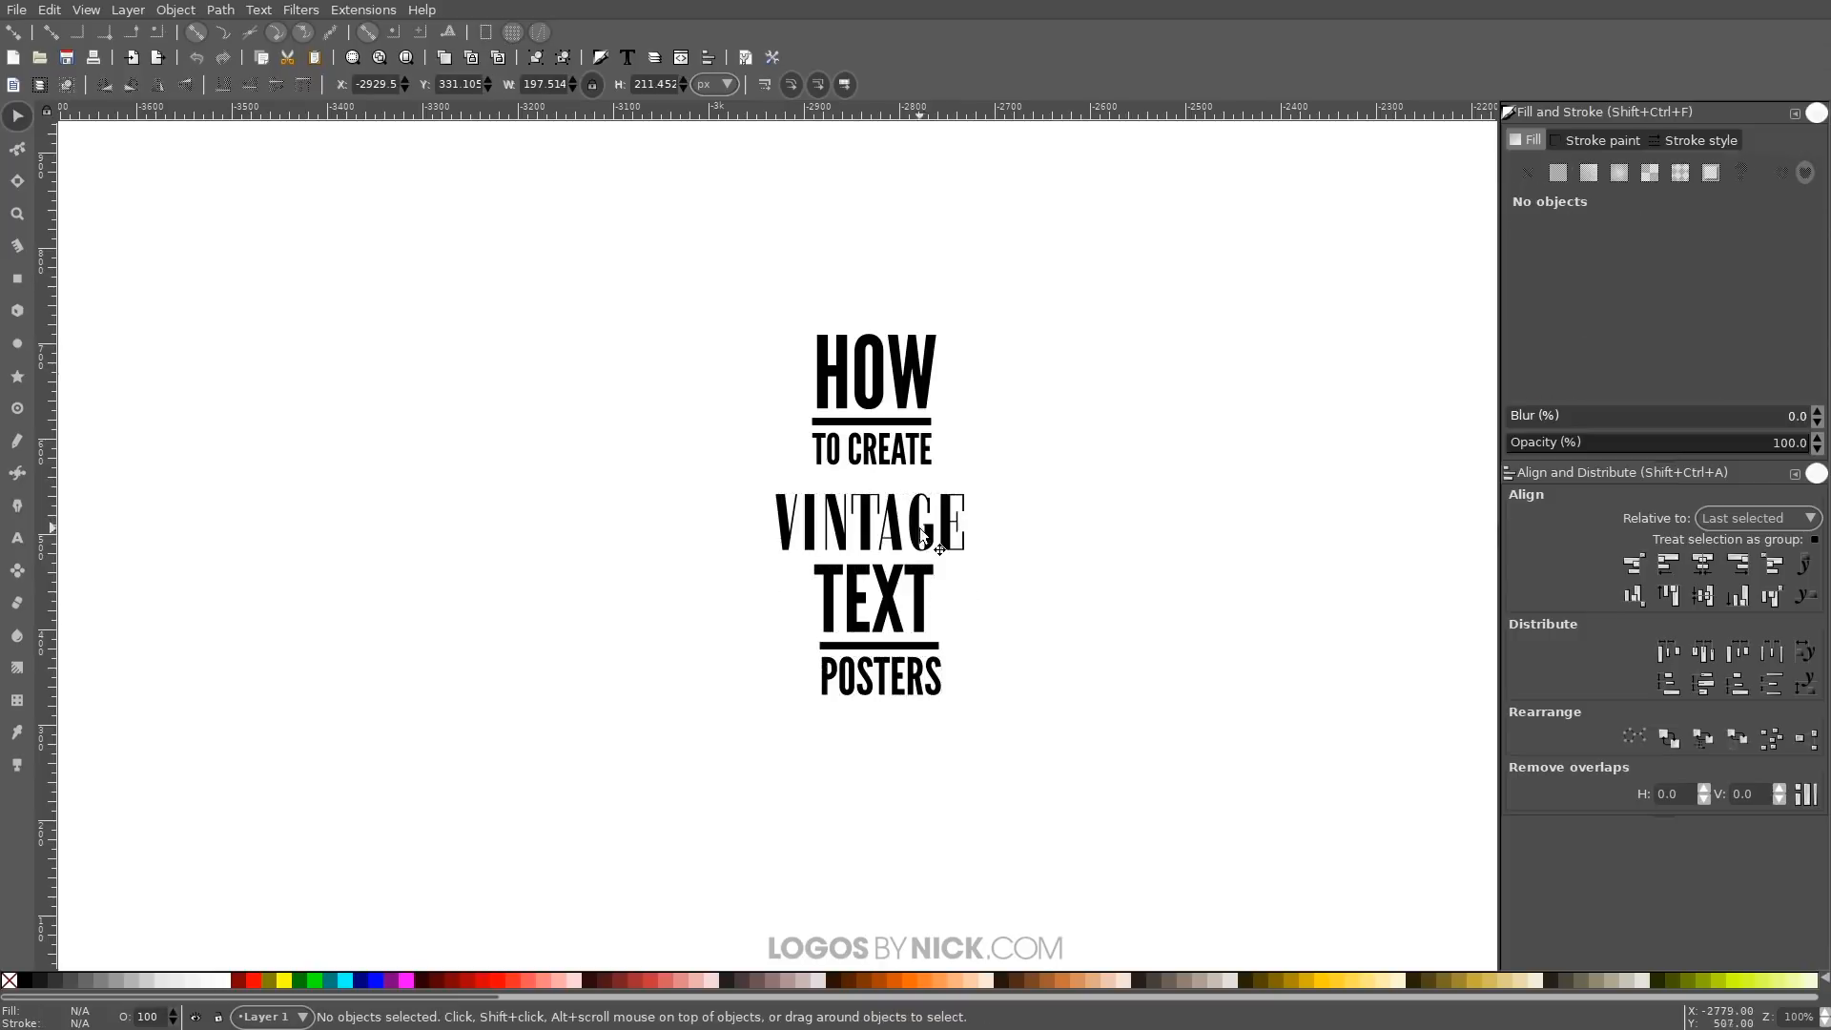
Enlarge VINTAGE to about 227 px wide and move it up with the lines below, closer to TO CREATE
click(925, 537)
drag(870, 488, 893, 482)
drag(1087, 792, 625, 477)
drag(893, 536, 882, 526)
Center all the words and divider bars on the vertical axis and make the vertical gaps between them equal
drag(1170, 809, 595, 243)
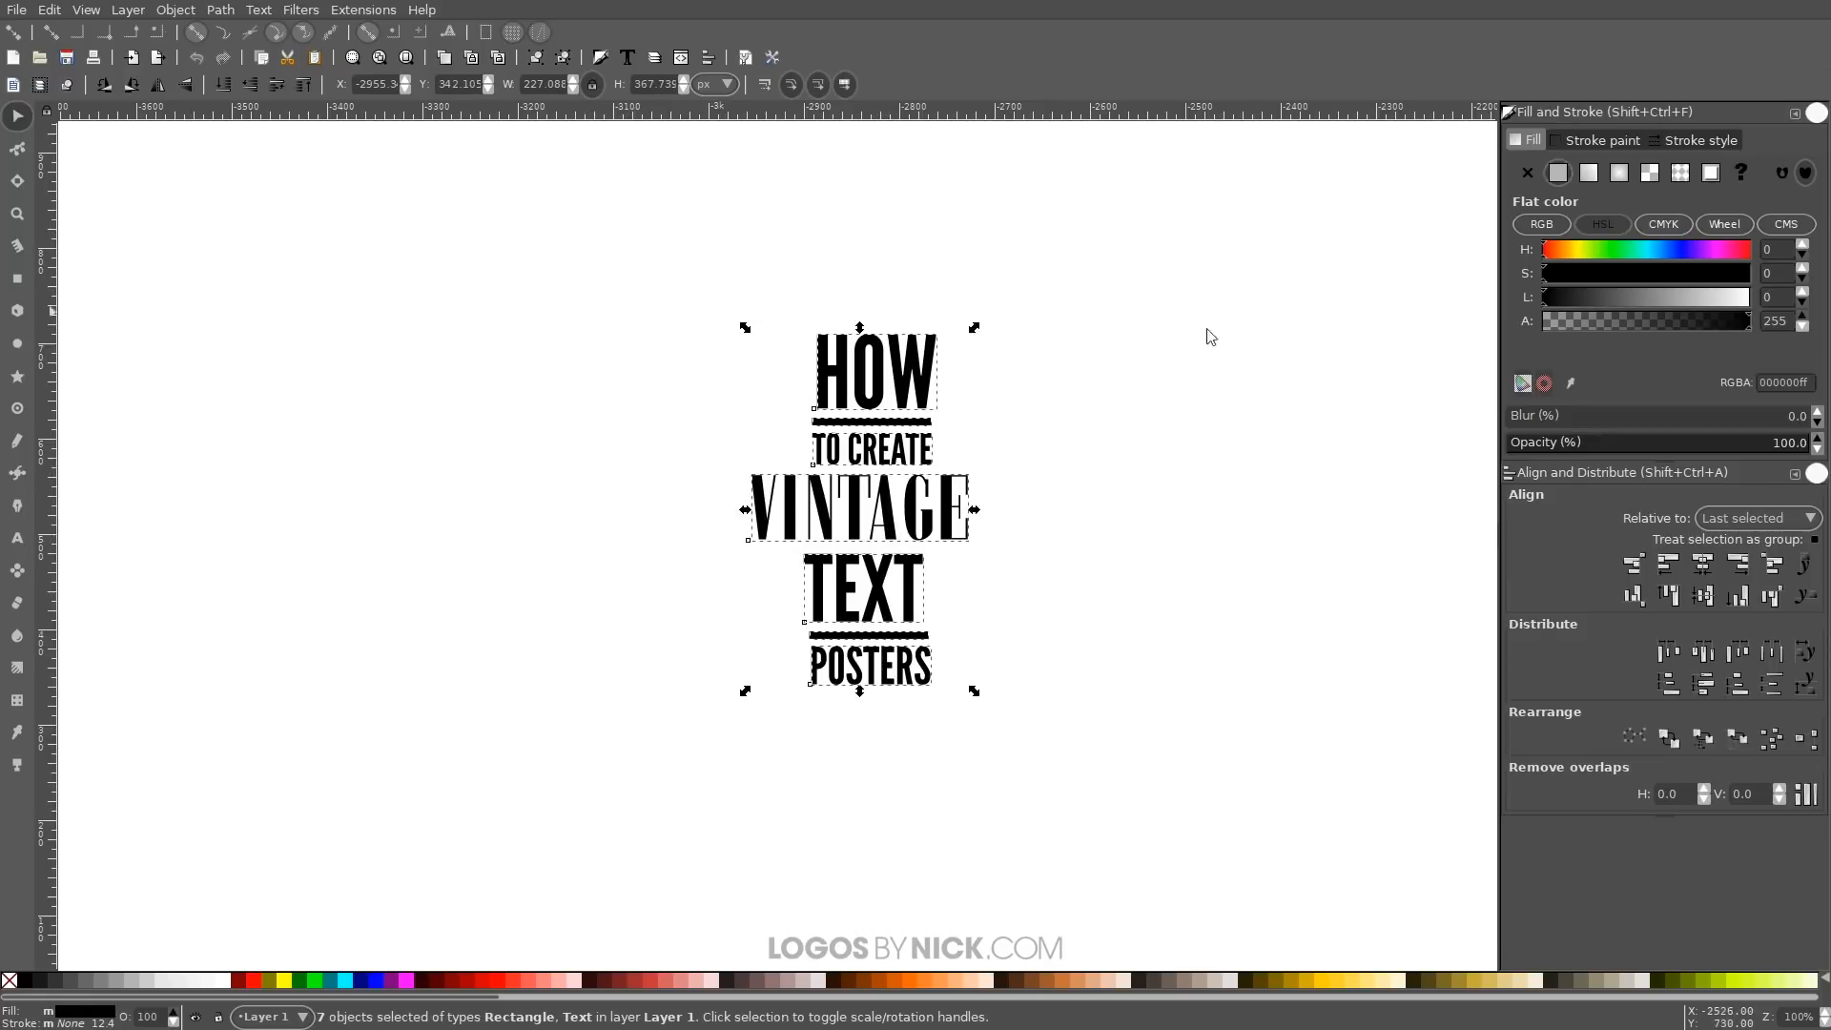
click(1703, 565)
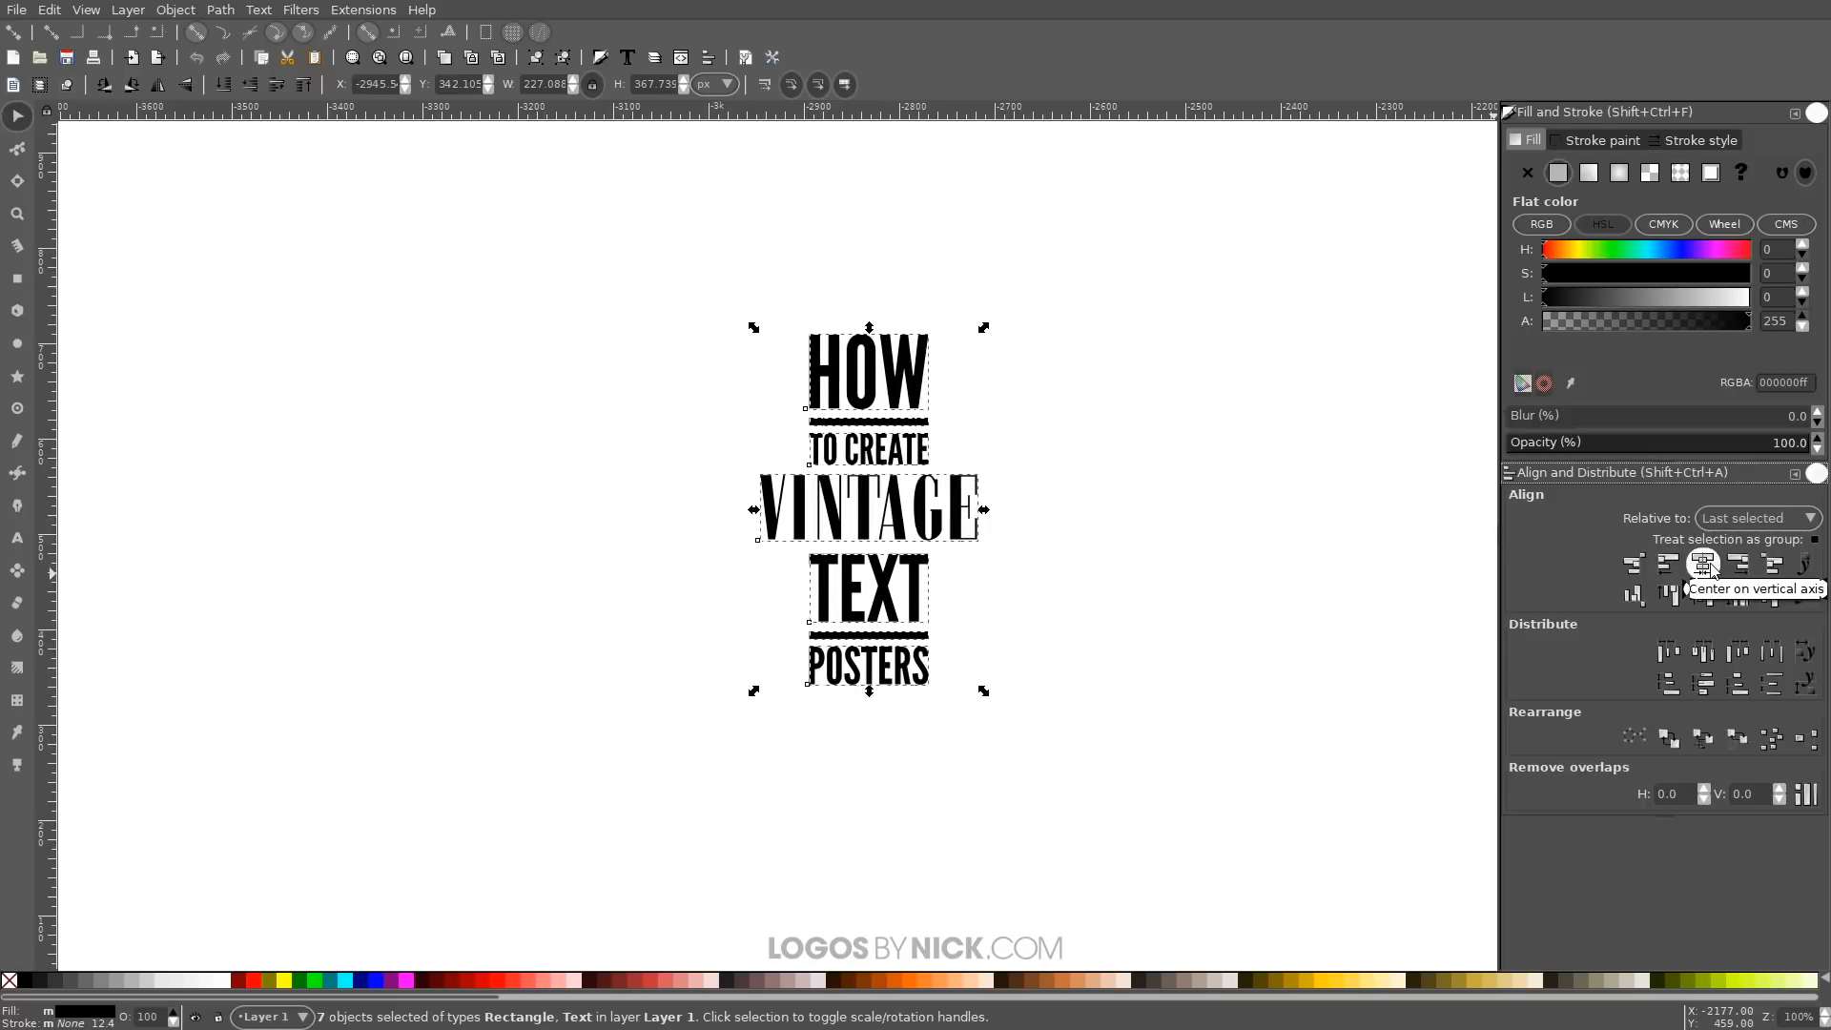
click(1772, 684)
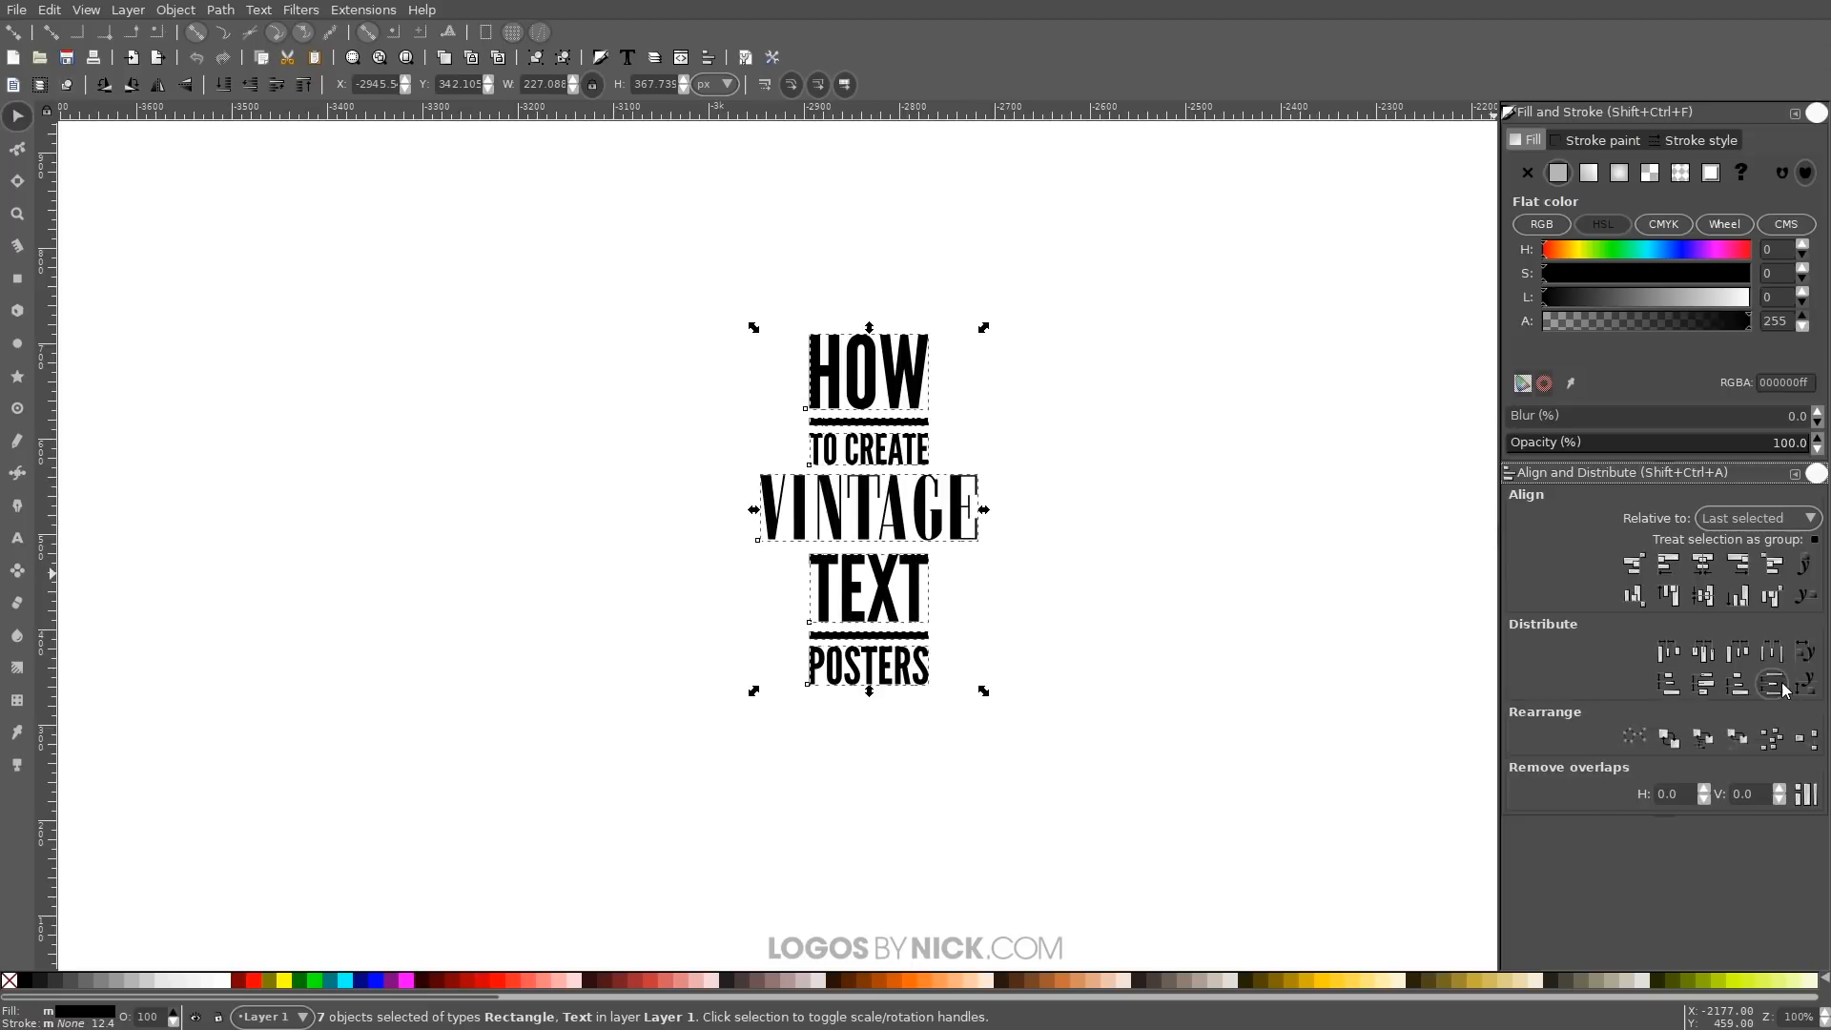
click(1198, 426)
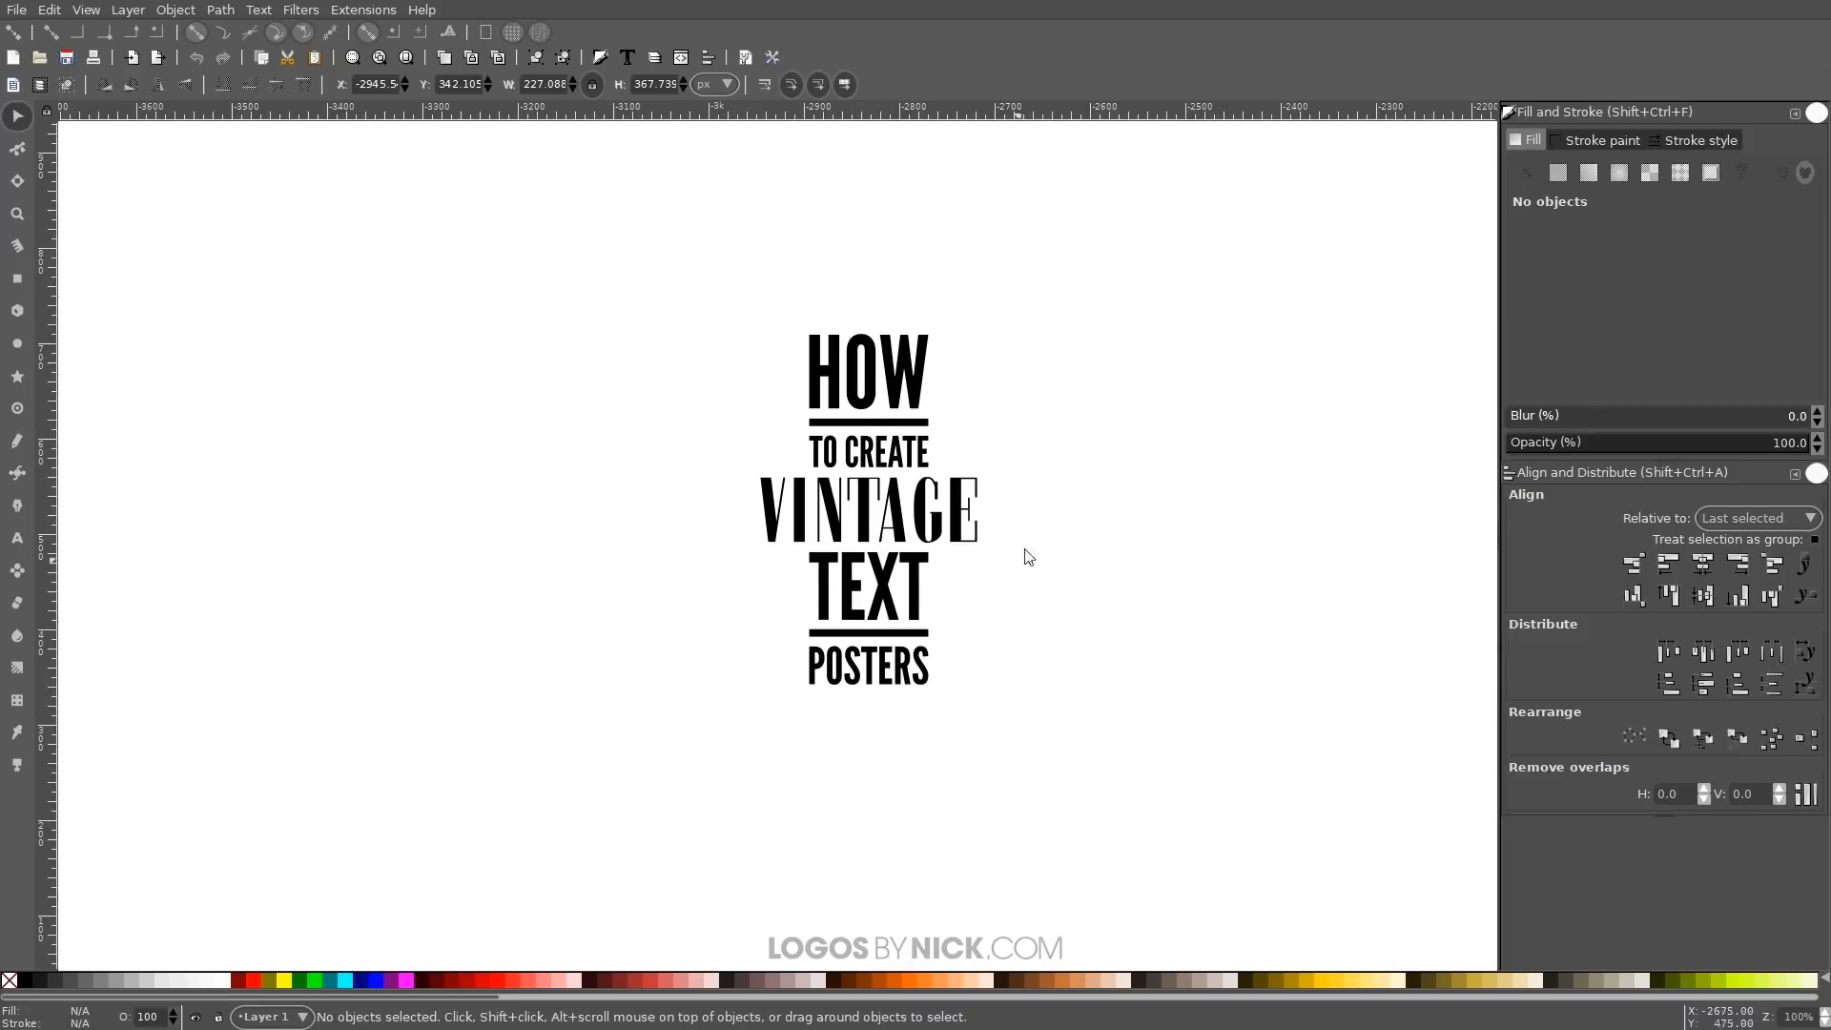
Move the TEXT and POSTERS group down and the HOW and TO CREATE group up, opening space around VINTAGE
drag(1108, 790, 717, 538)
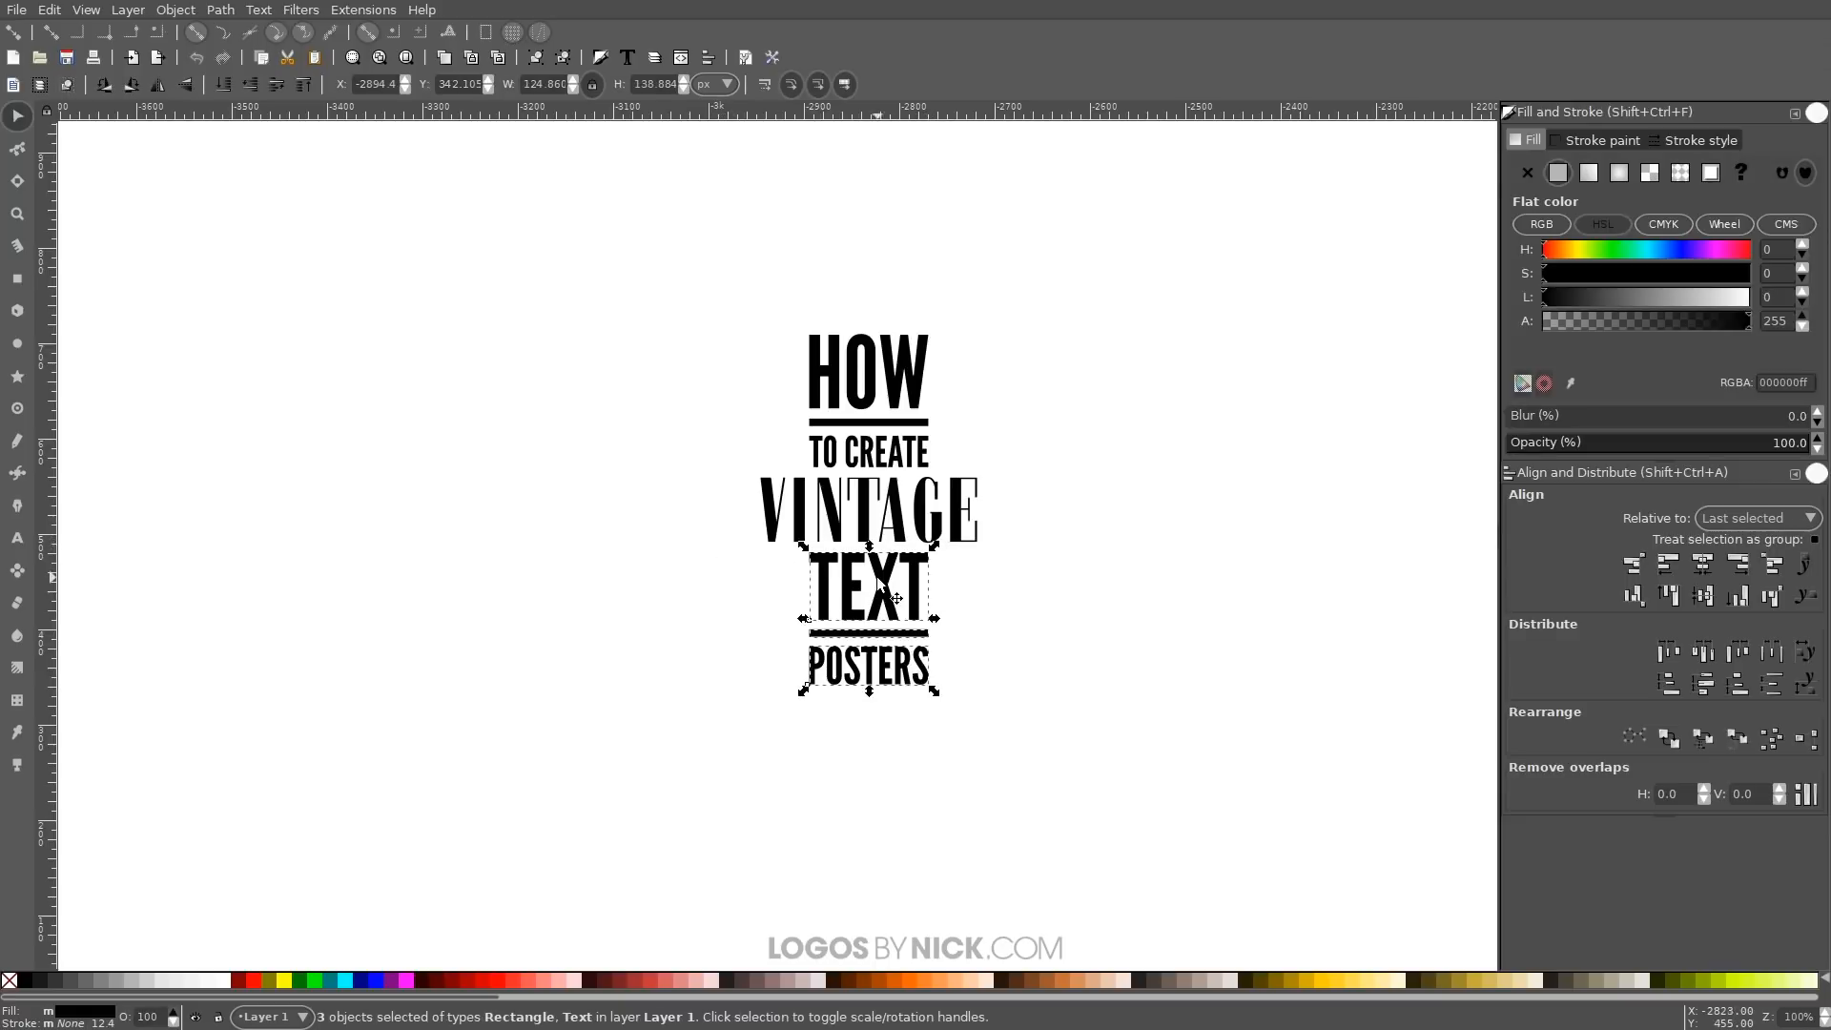
drag(880, 582, 888, 605)
drag(684, 249, 1030, 508)
drag(901, 386, 899, 350)
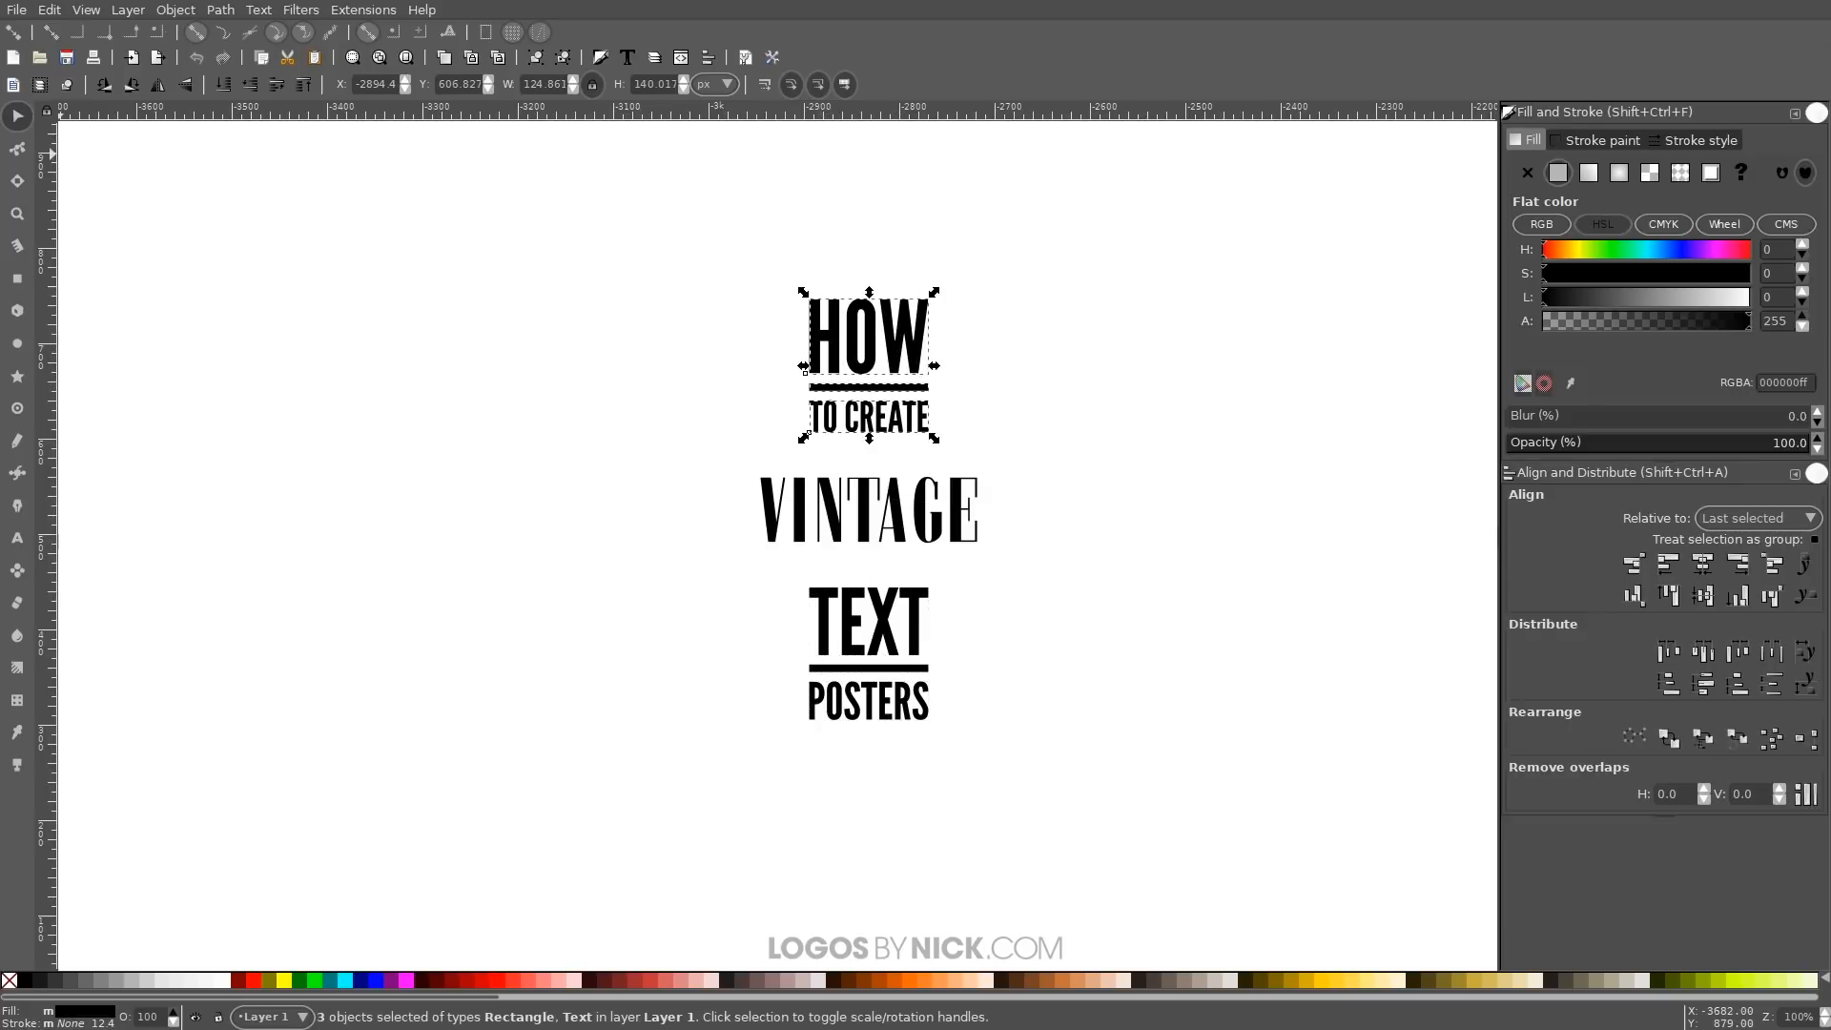
Change the fill color of VINTAGE to white
click(17, 278)
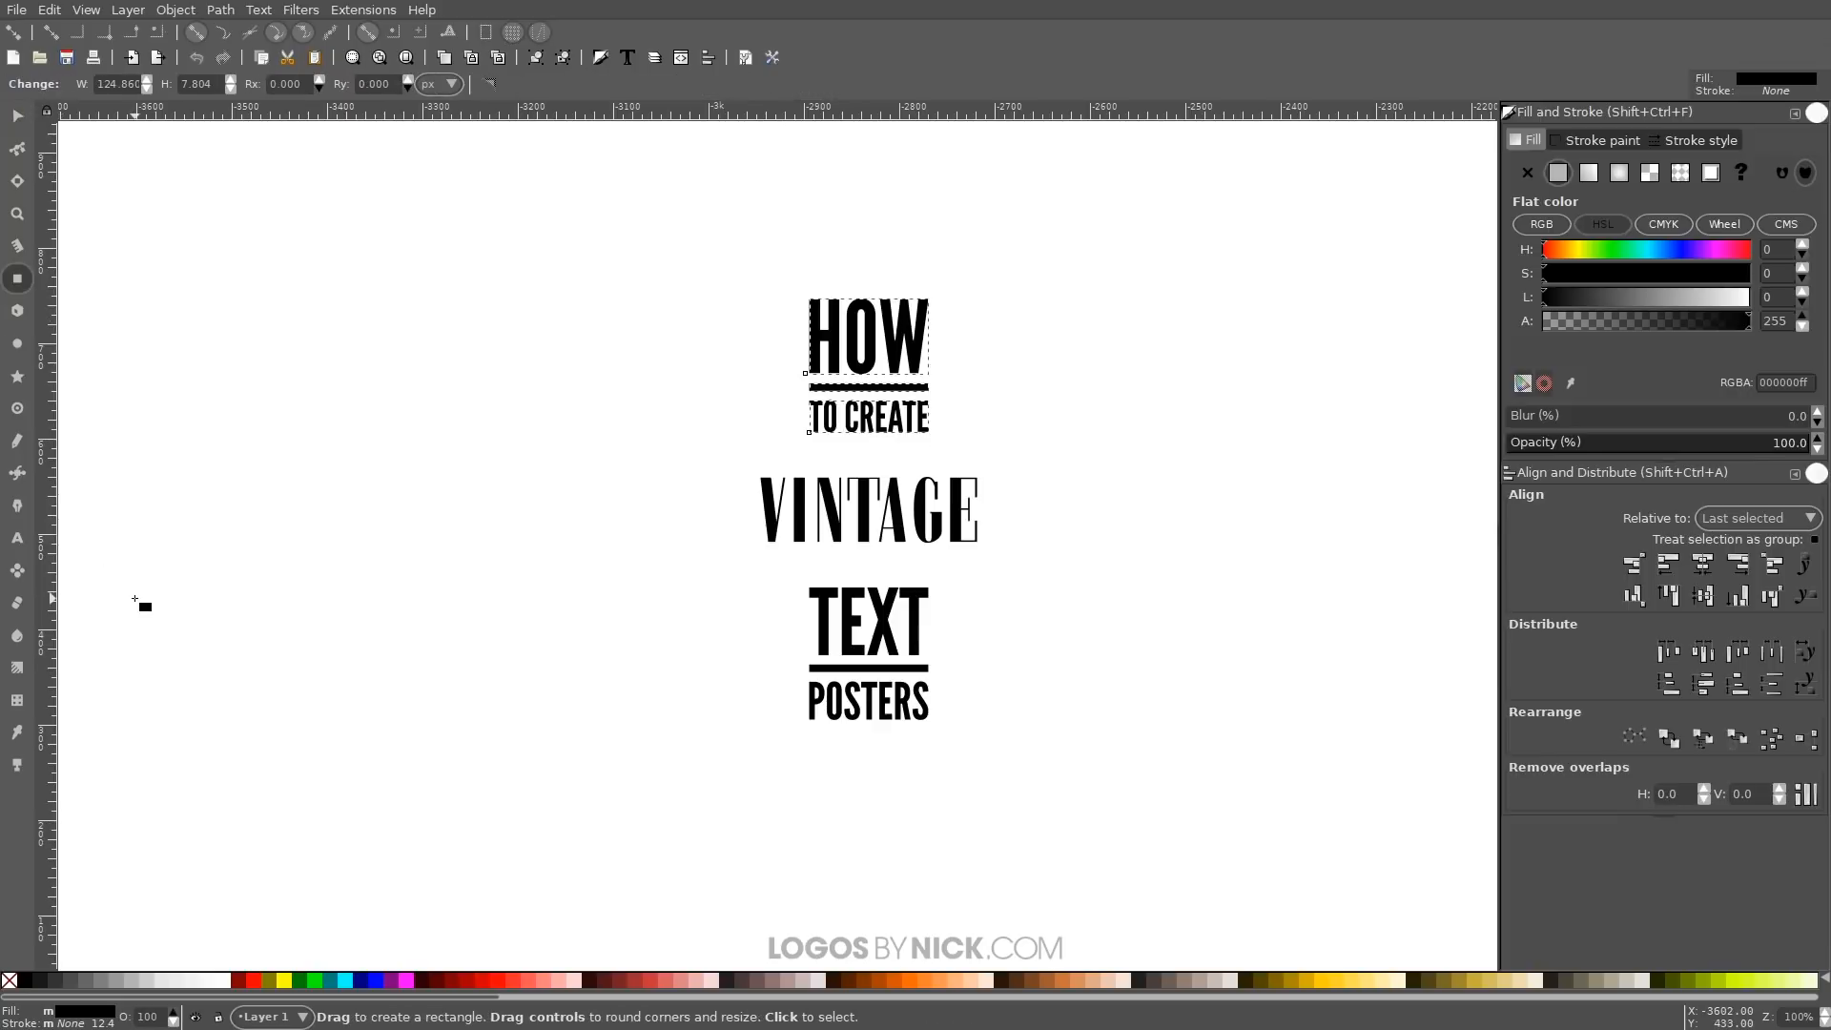
click(17, 115)
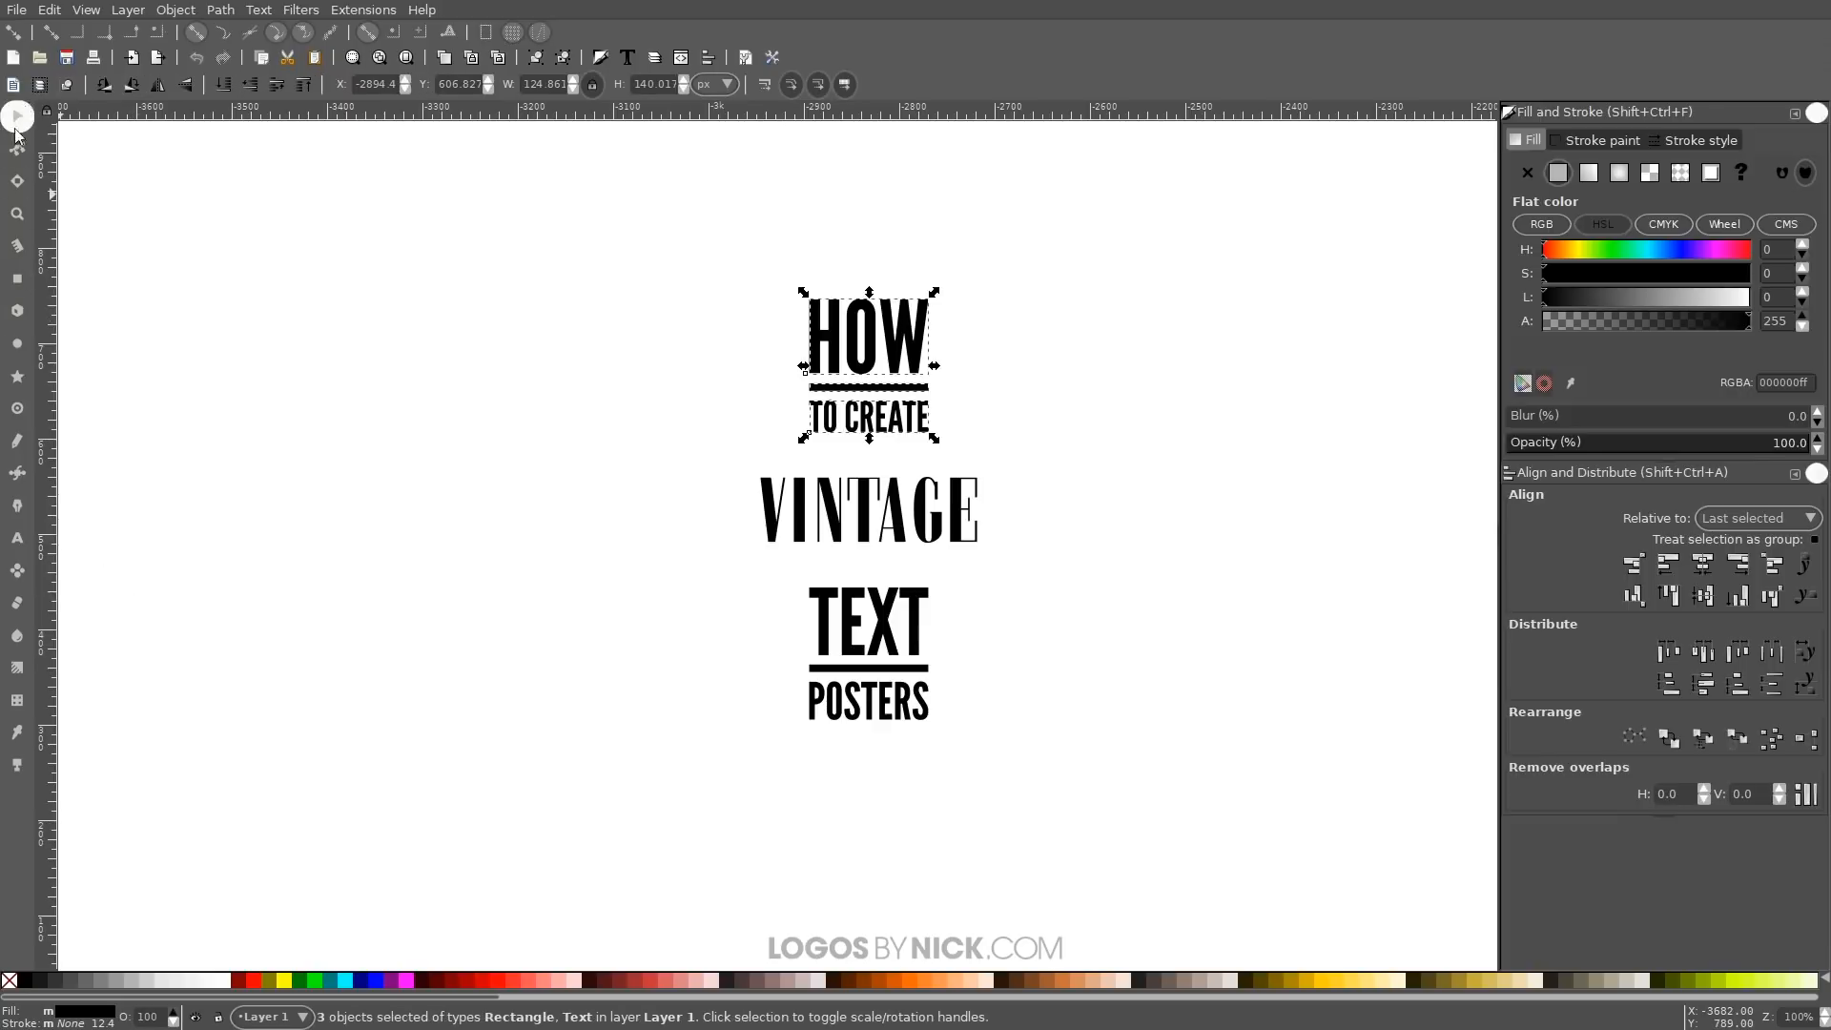
click(914, 506)
click(222, 979)
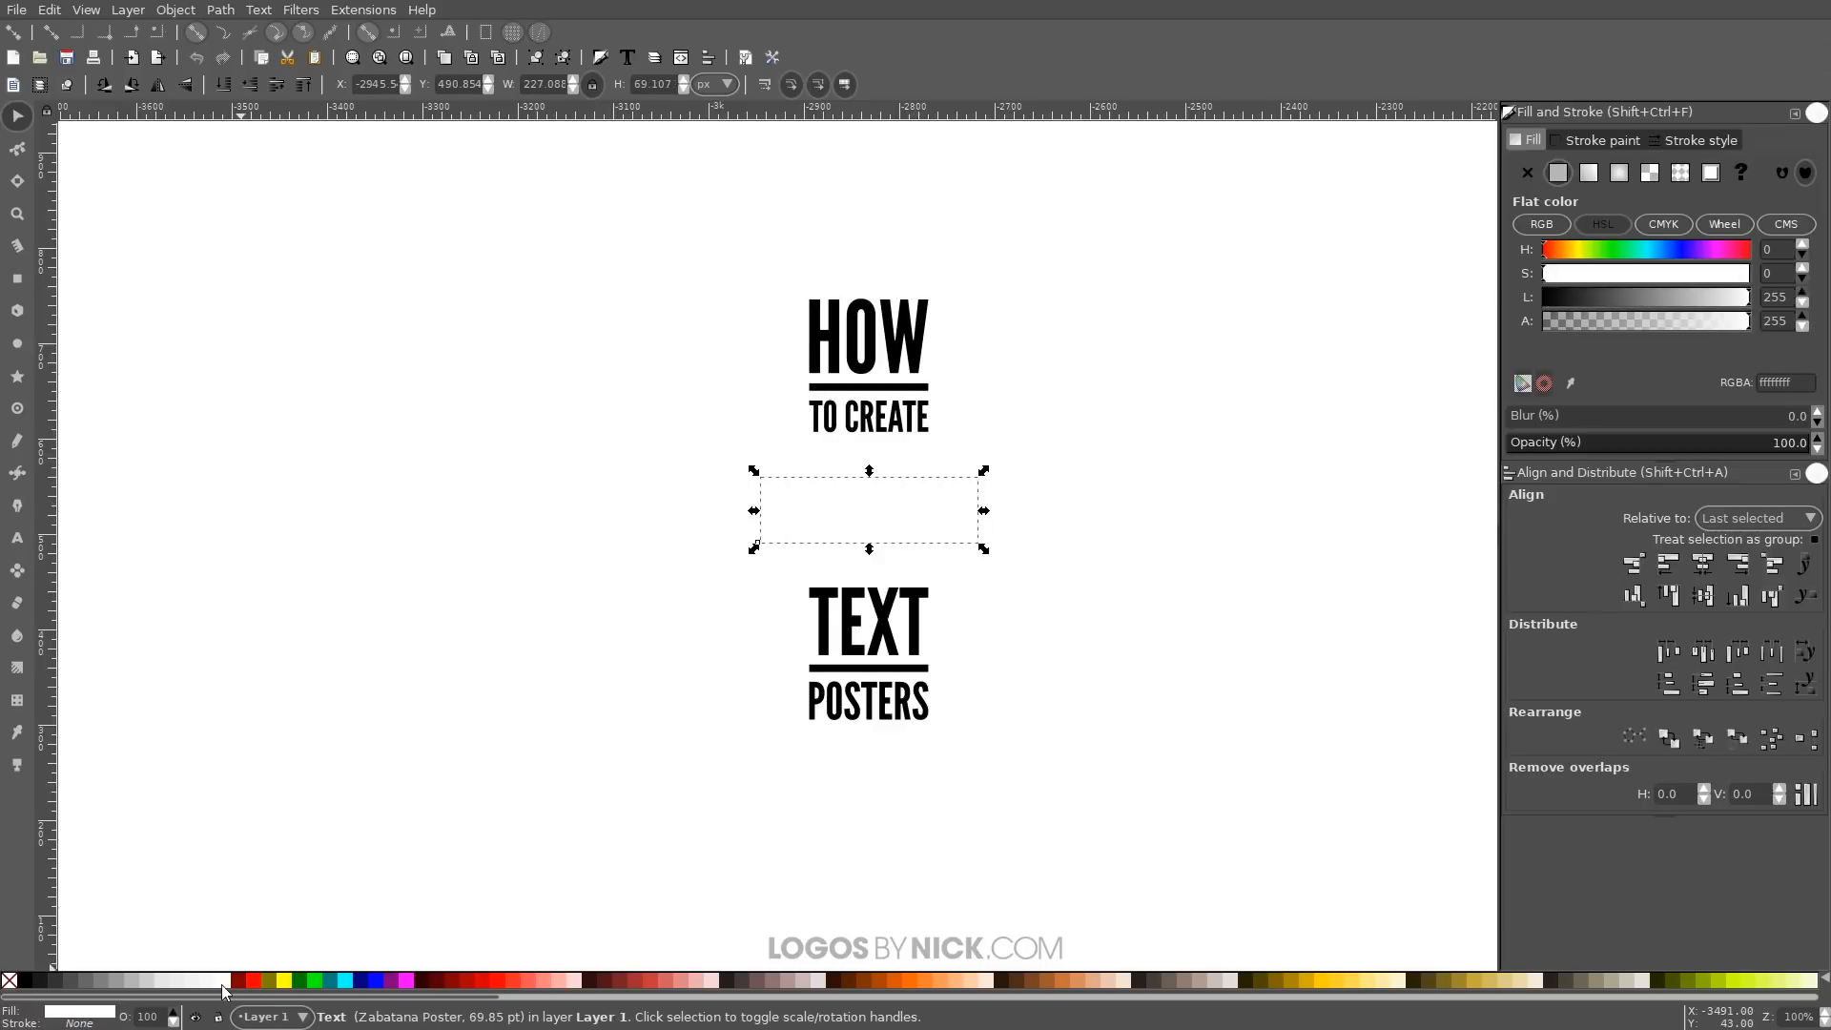
Draw a rectangle about 313 by 115 px over VINTAGE, fill it black, and lower it to the bottom behind the word
click(18, 279)
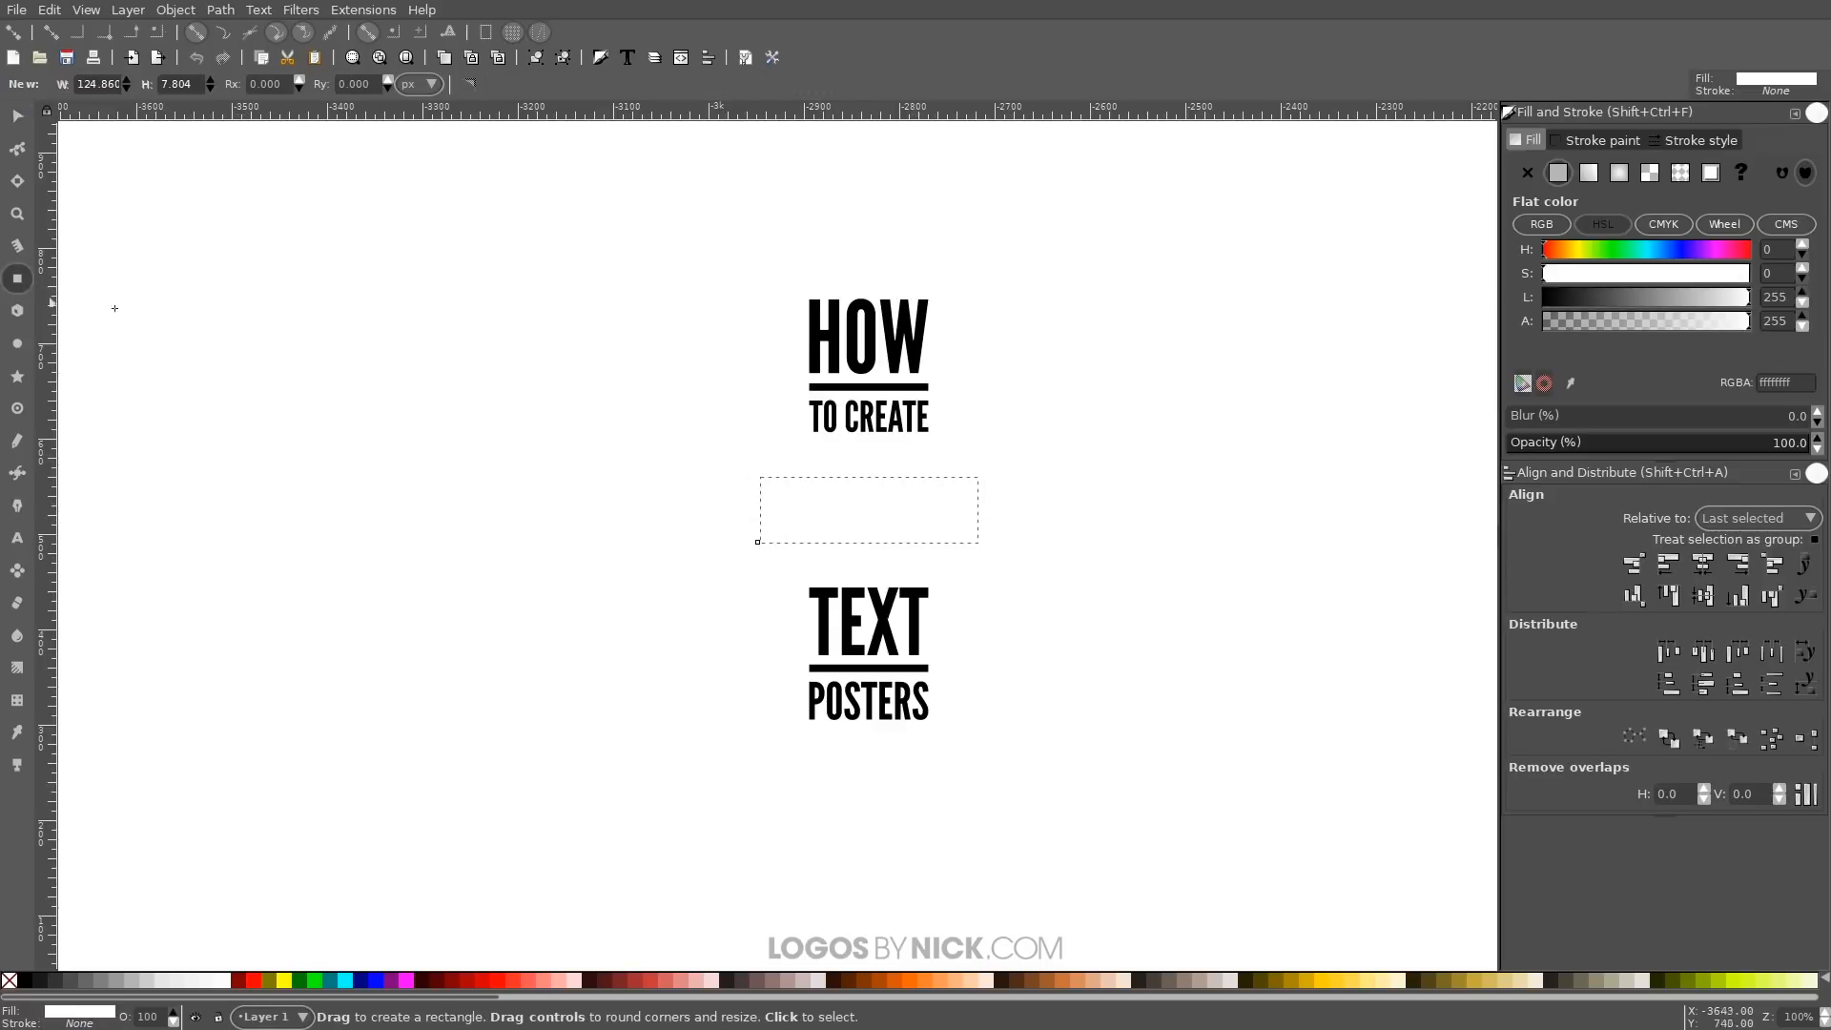
drag(725, 456, 1024, 566)
click(31, 981)
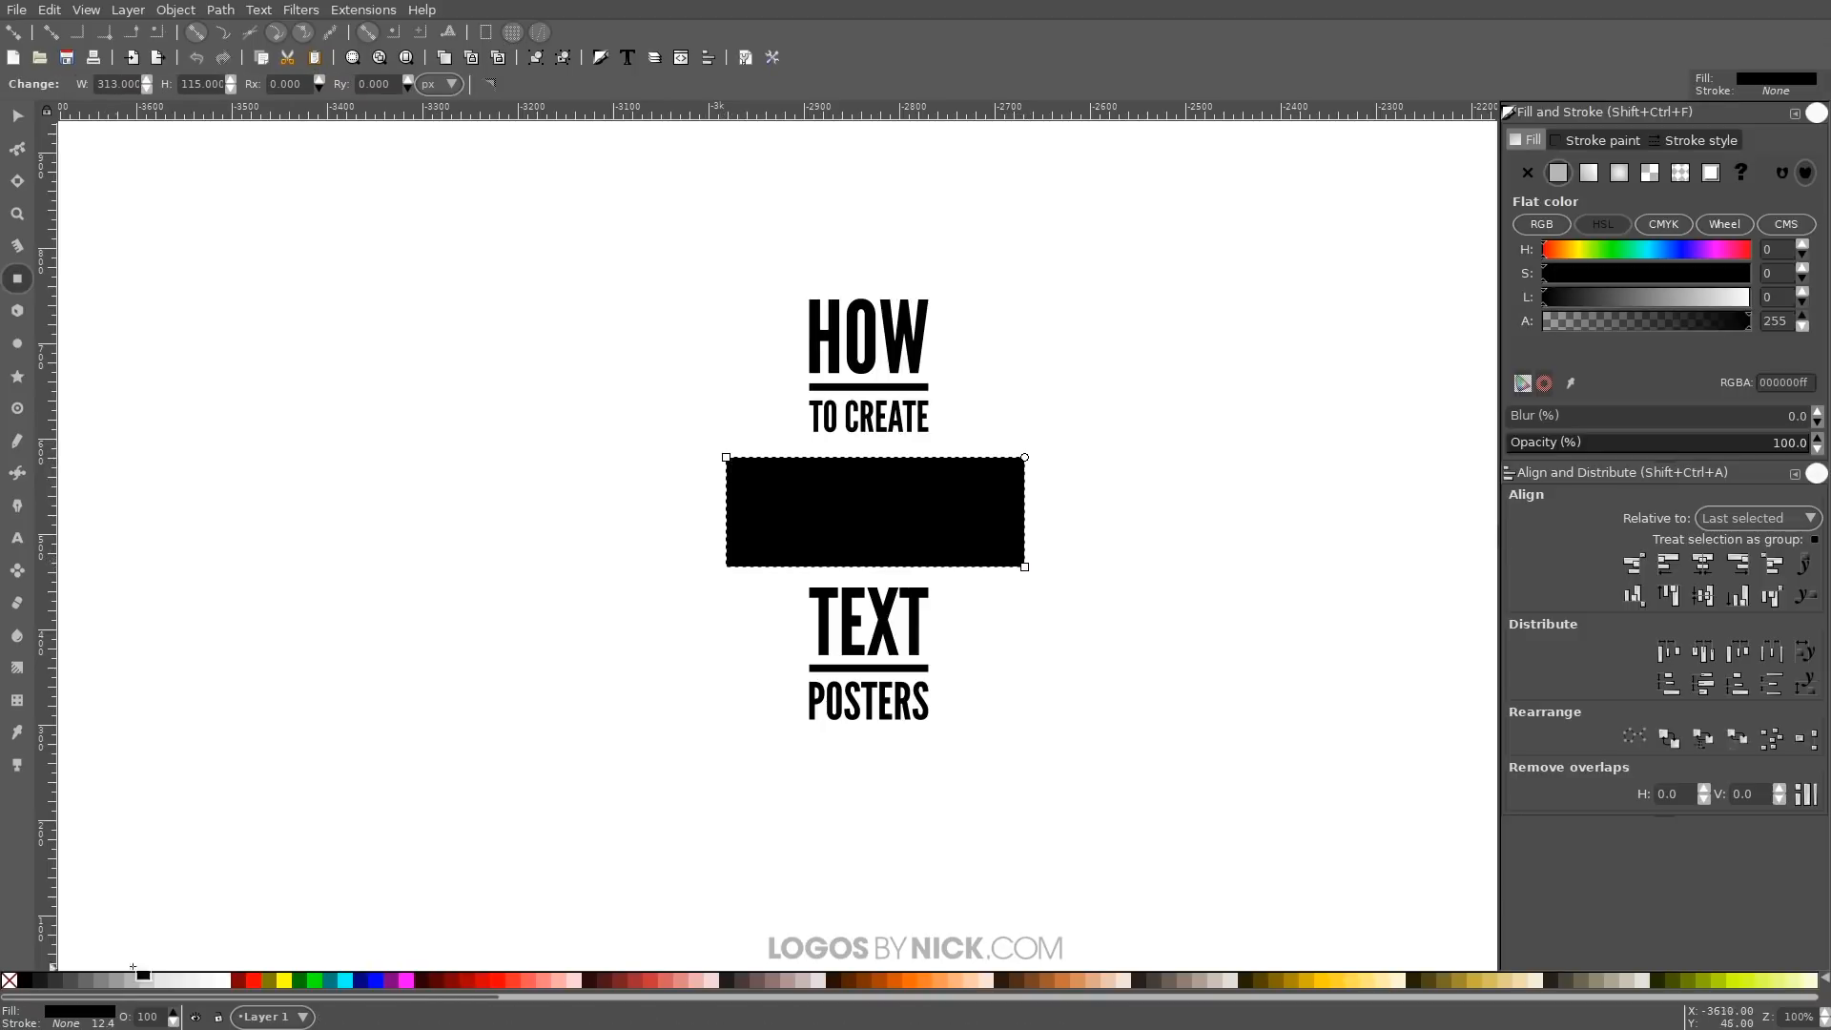
click(21, 120)
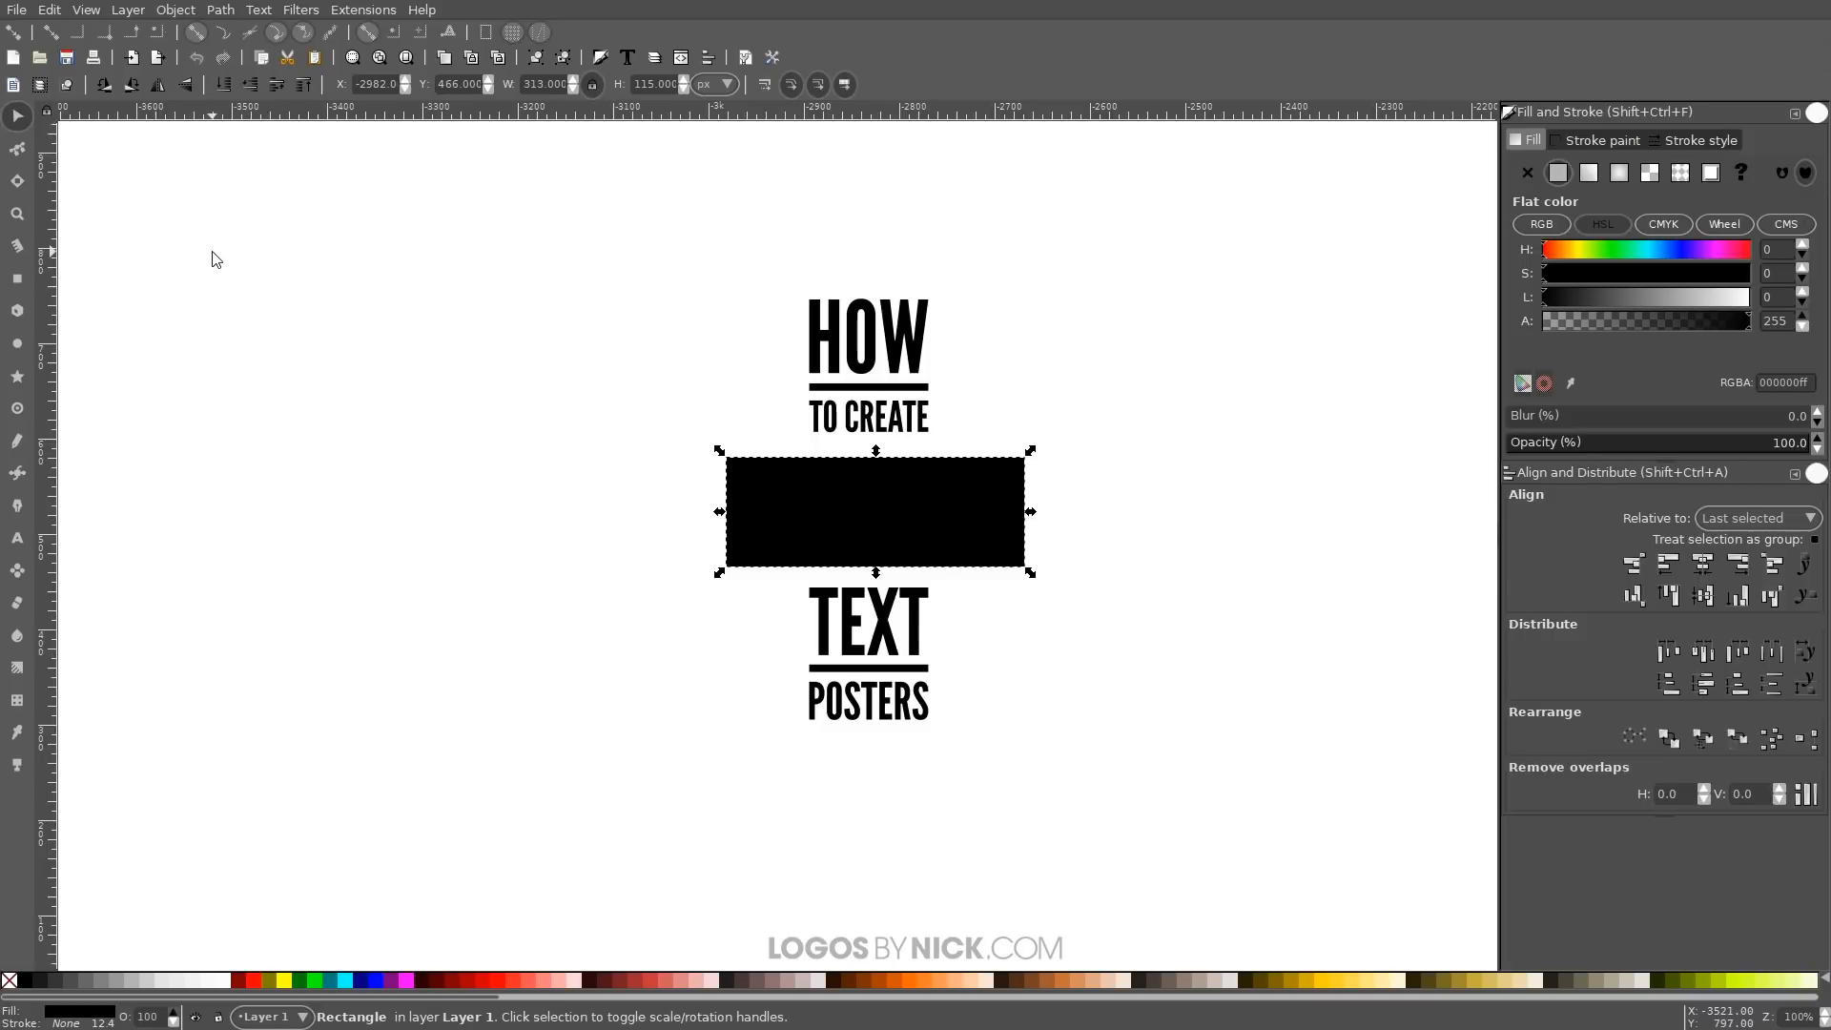
key(End)
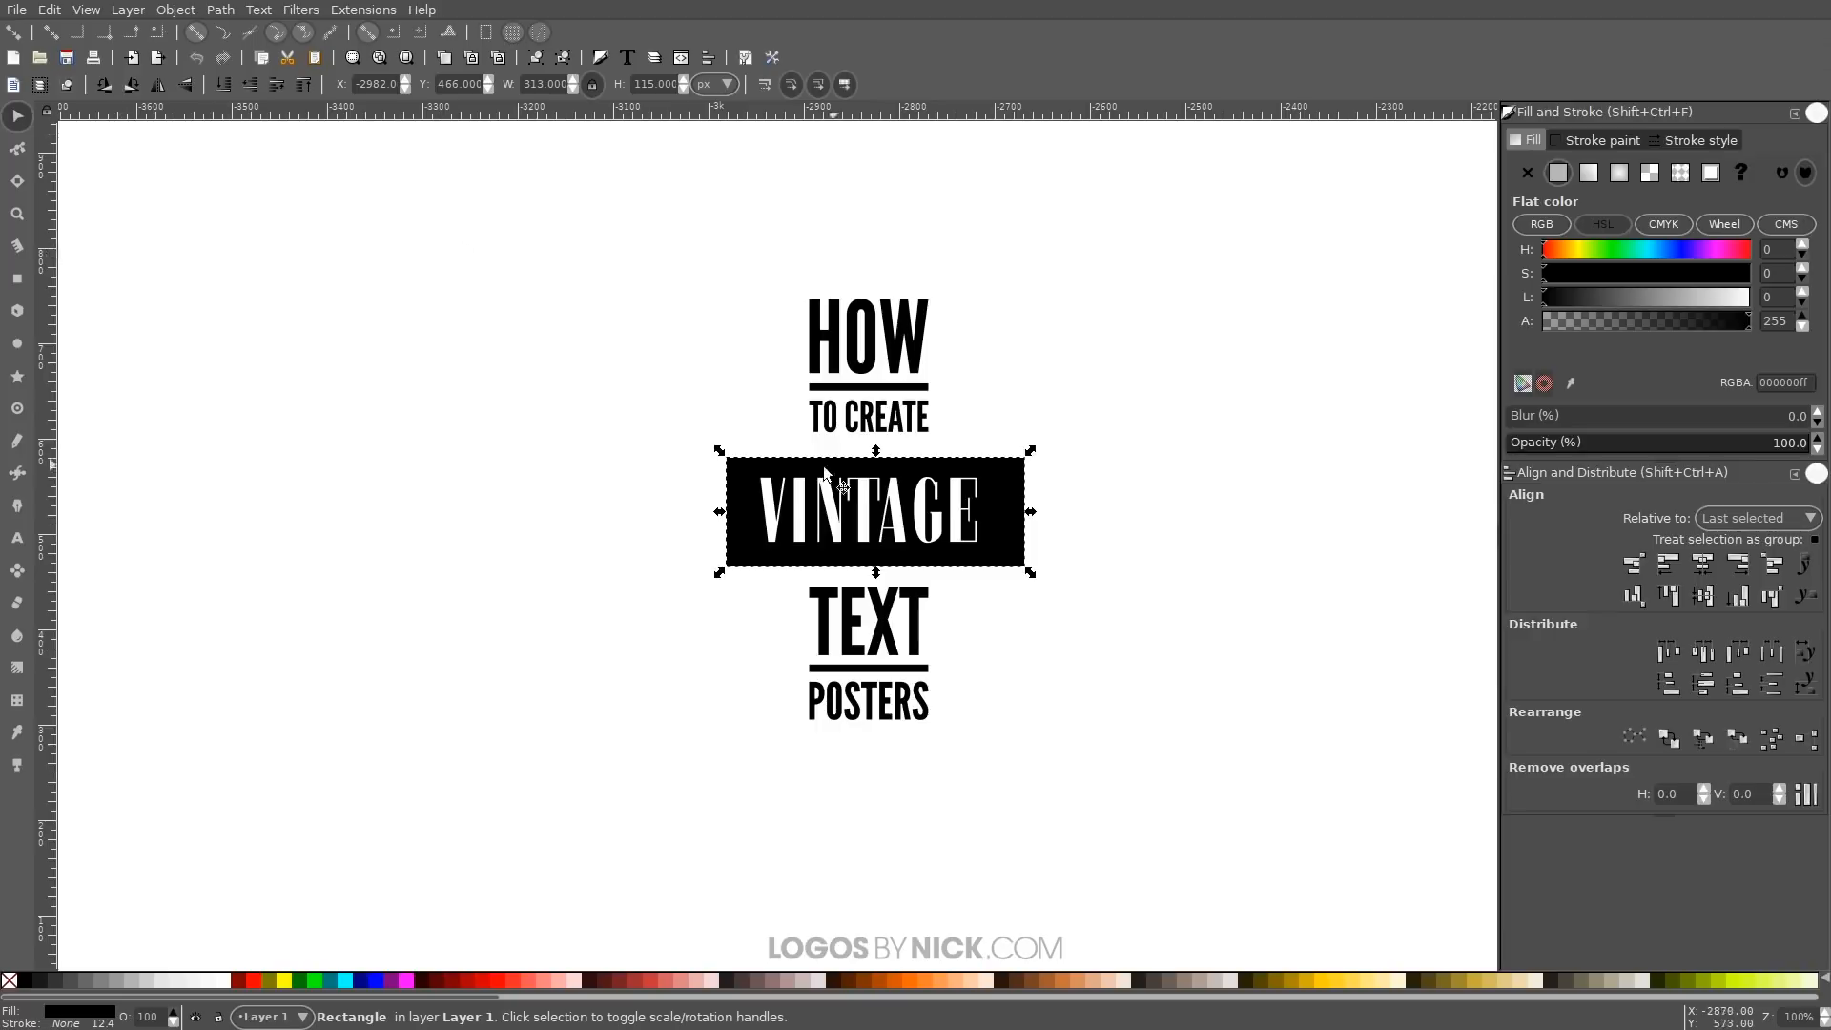
Resize the black rectangle behind VINTAGE to about 286 by 109 px for tighter margins around the word
drag(719, 512, 729, 512)
drag(1031, 515, 1013, 514)
drag(879, 573, 880, 576)
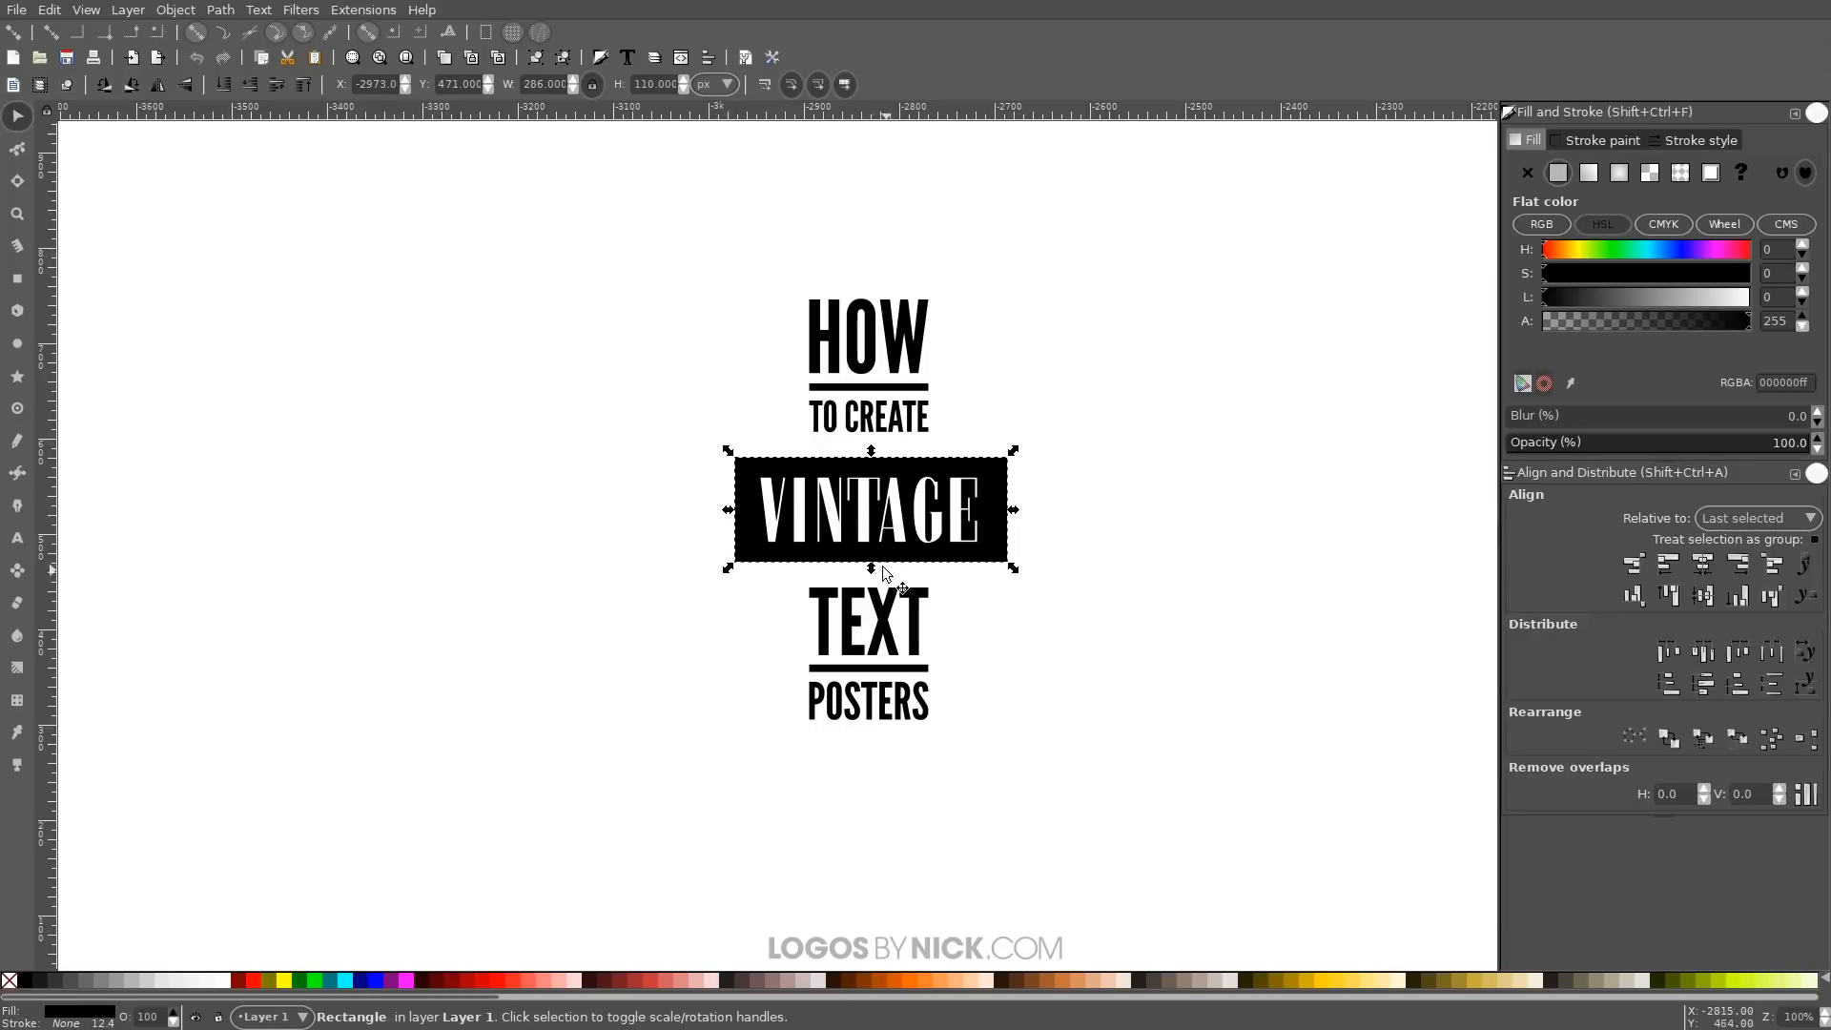
drag(884, 456, 884, 456)
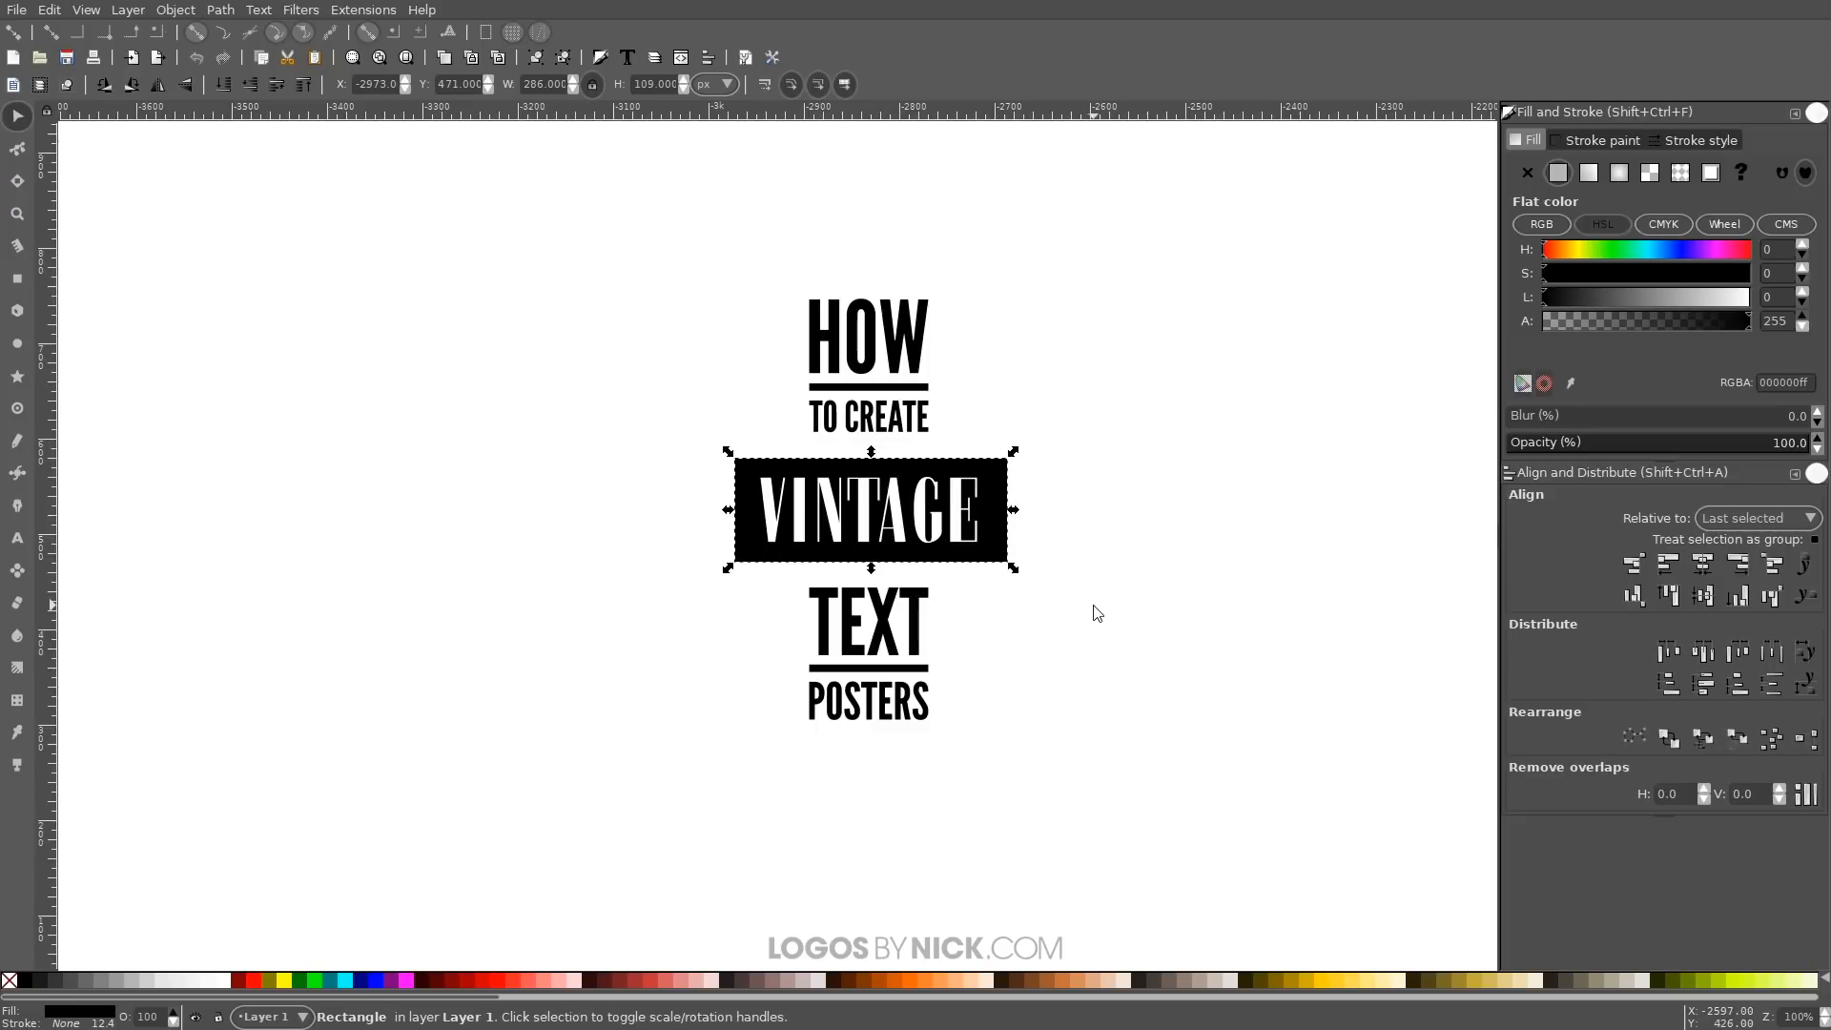
Center the black rectangle on the word VINTAGE
shift+click(959, 506)
click(1704, 564)
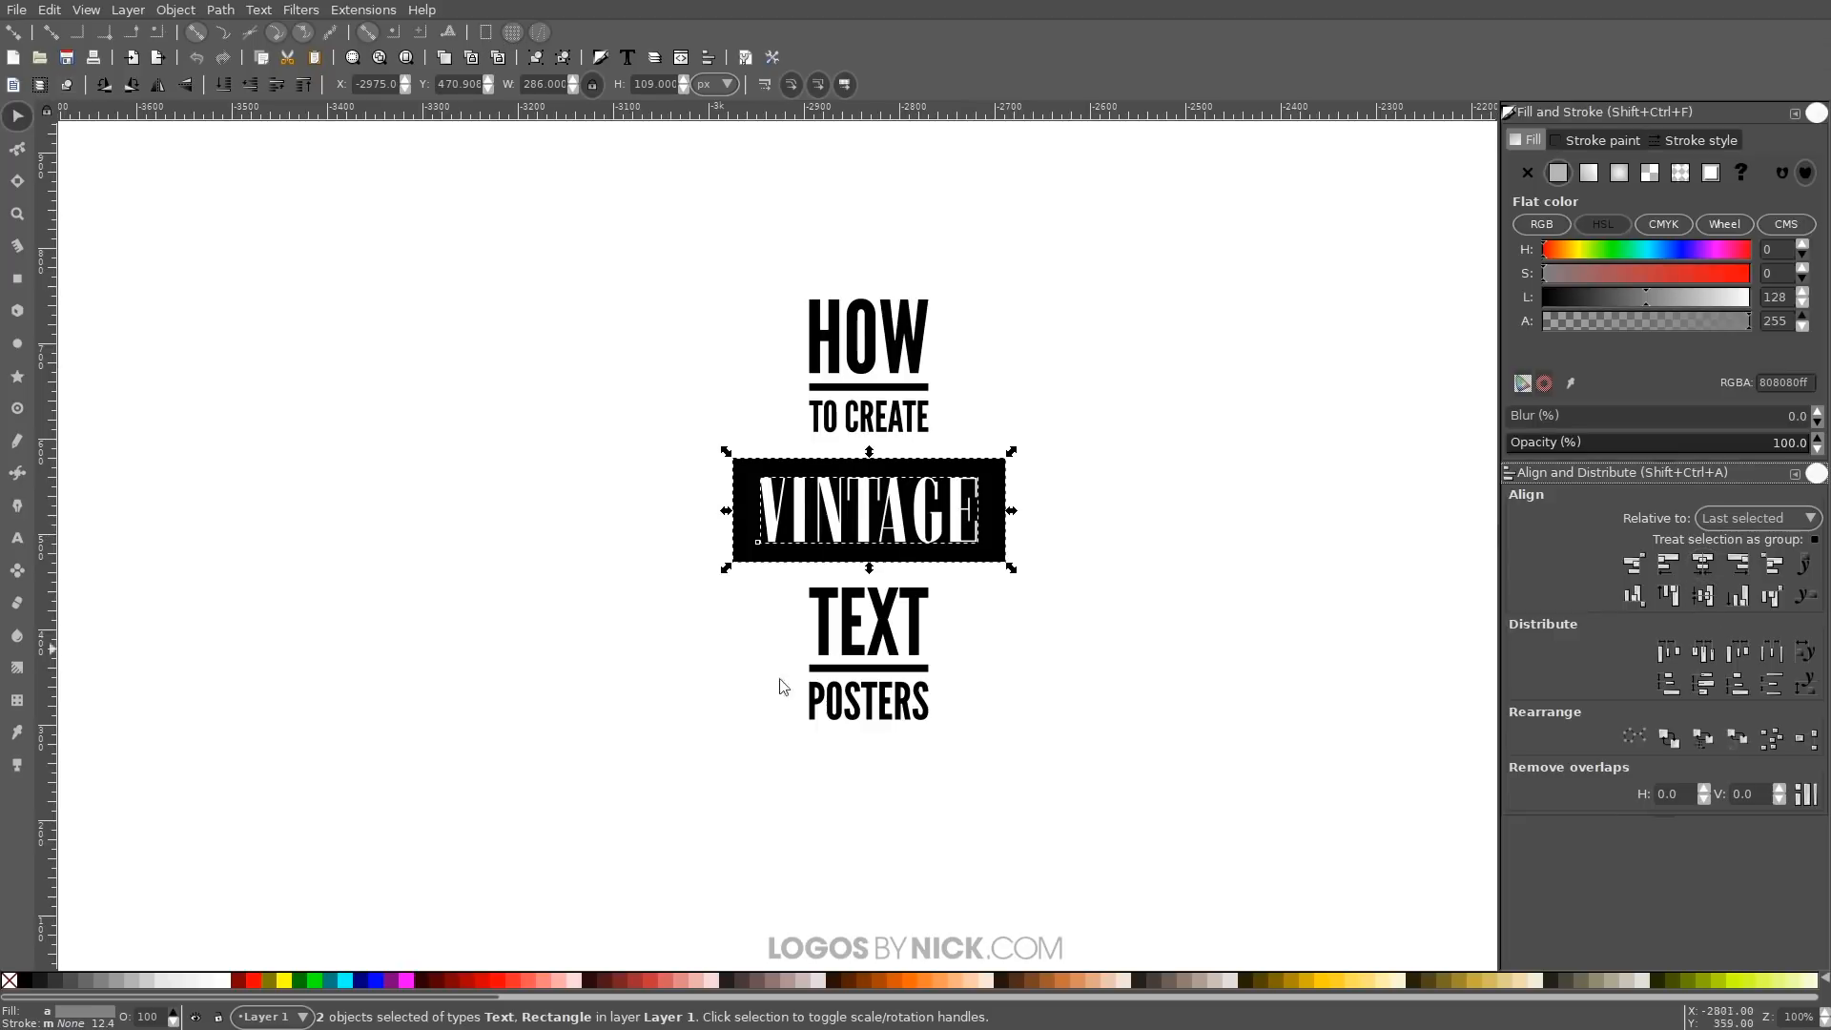
click(1101, 489)
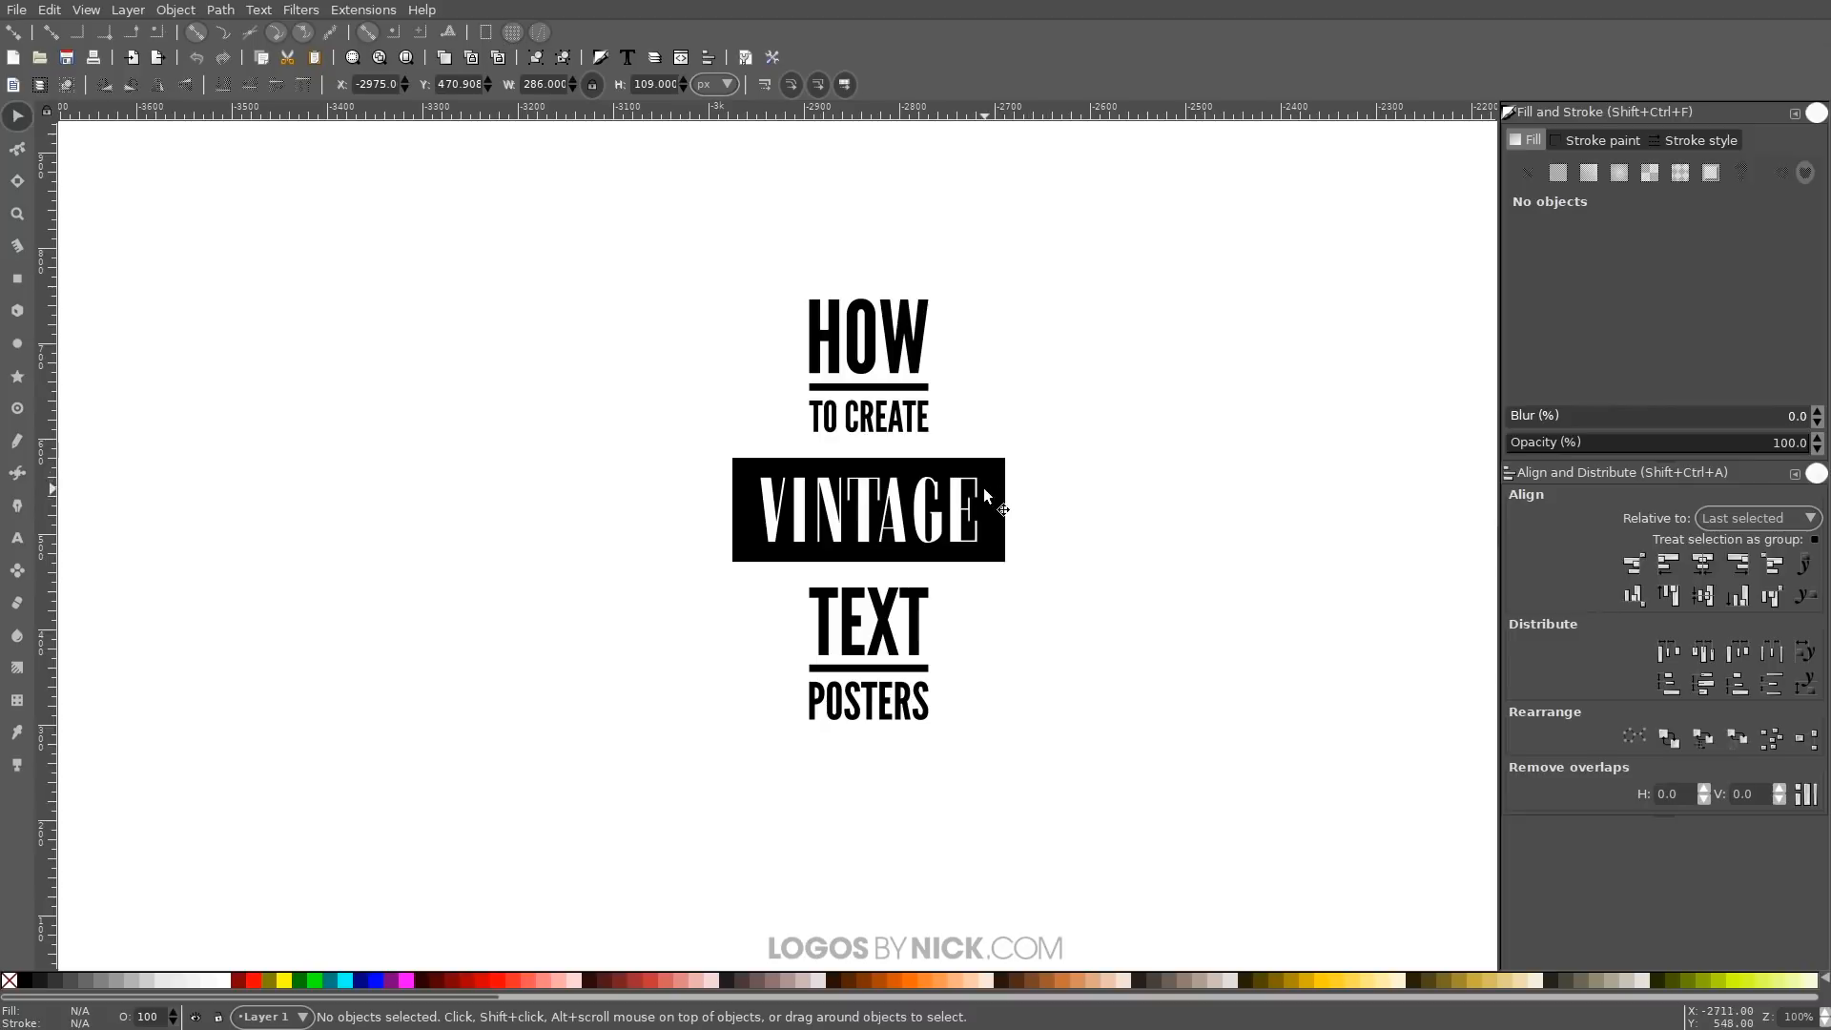
Convert the black rectangle behind VINTAGE to a path
click(999, 470)
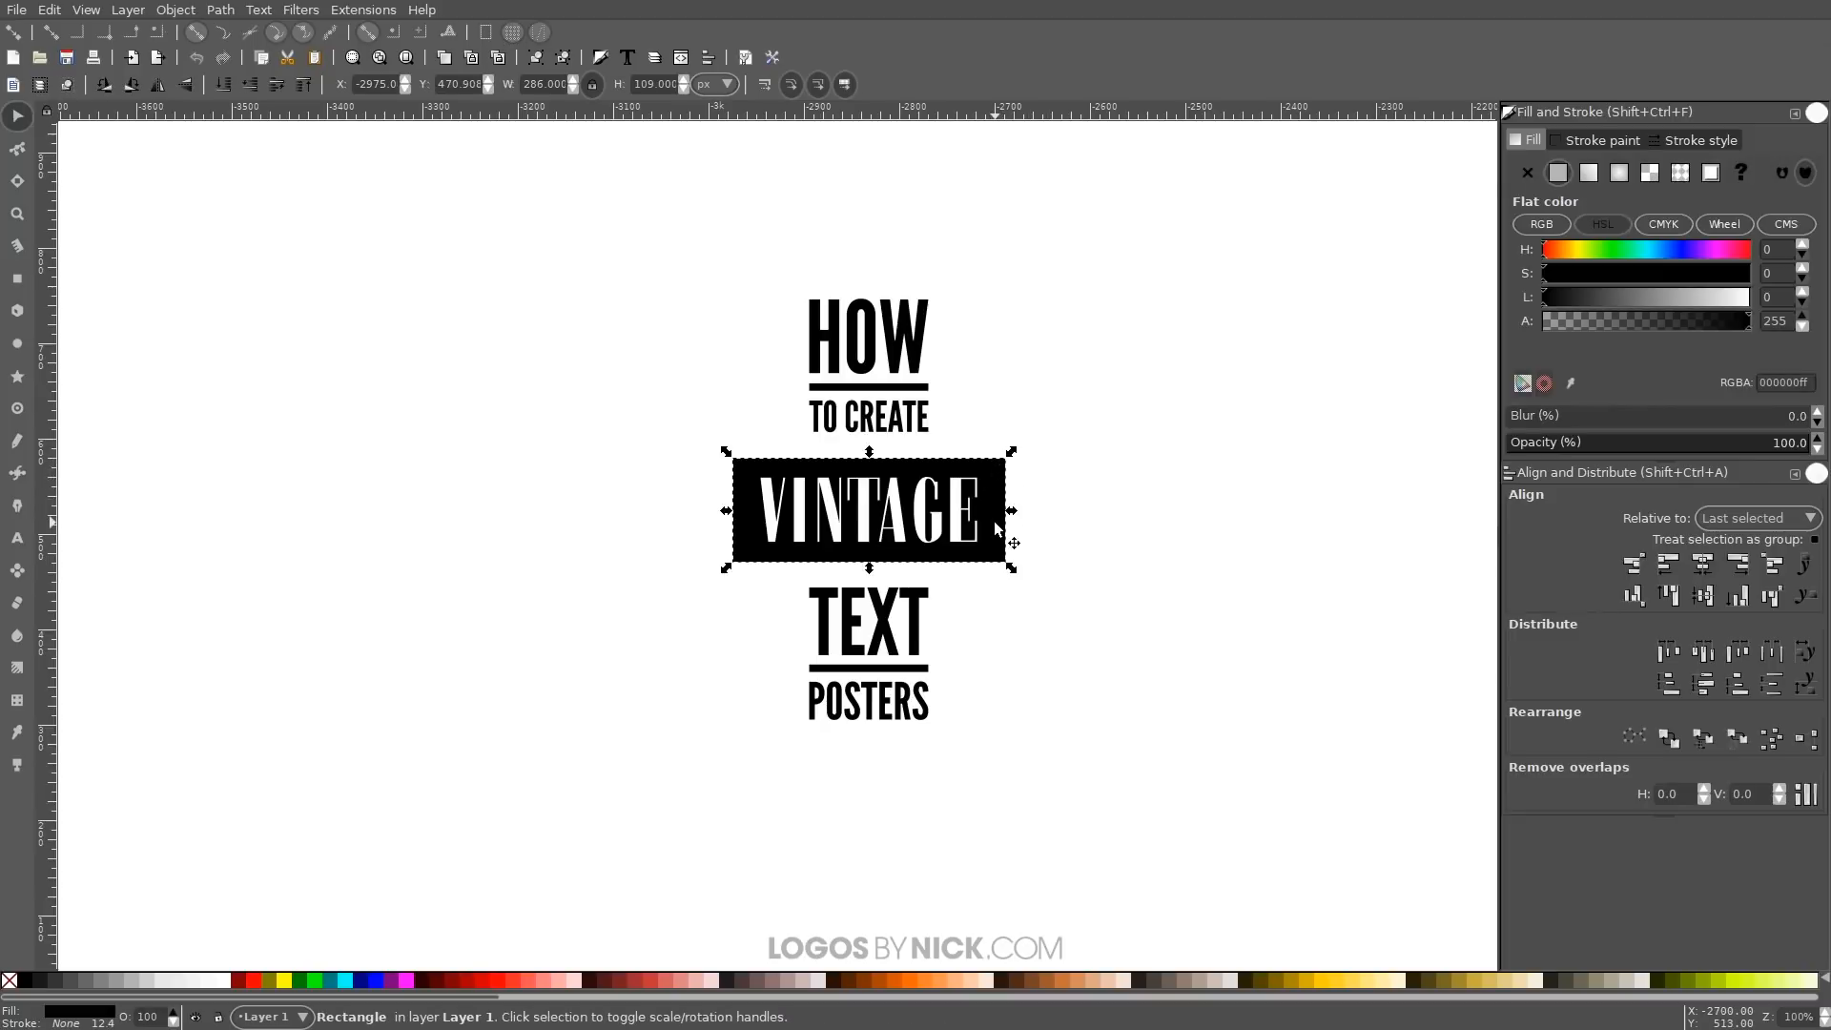
click(219, 12)
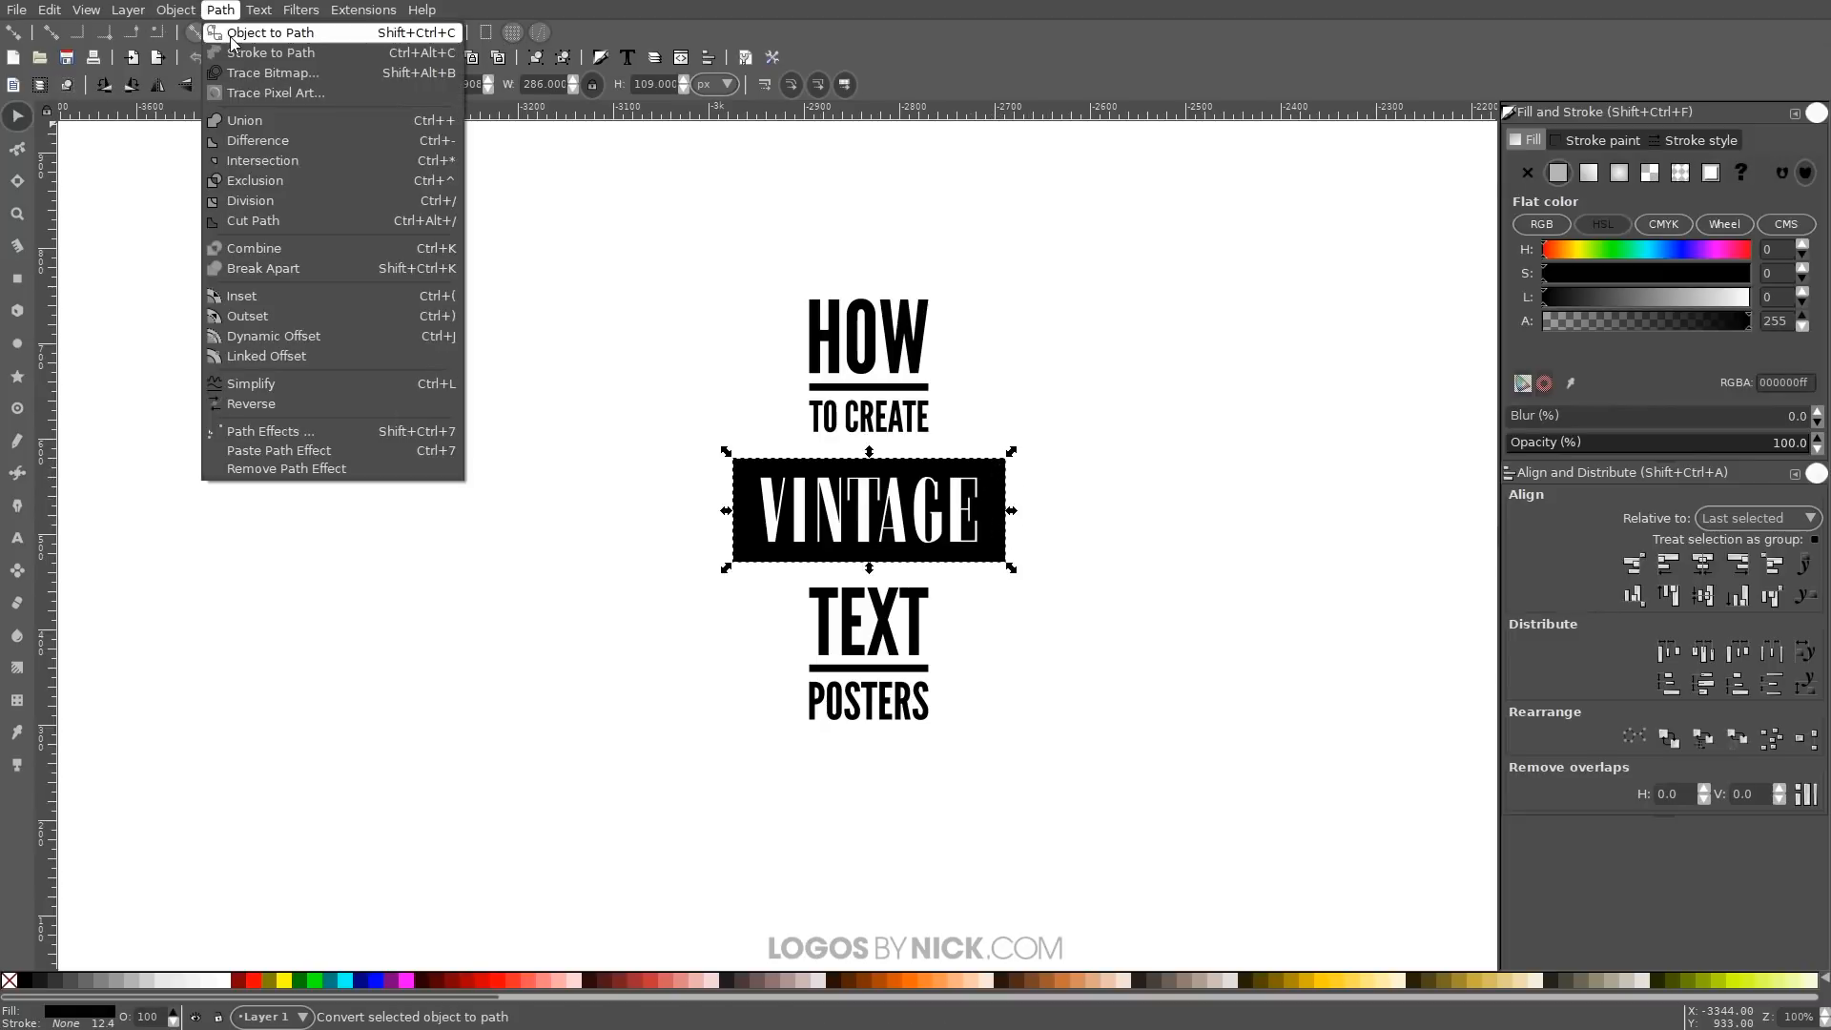
click(231, 36)
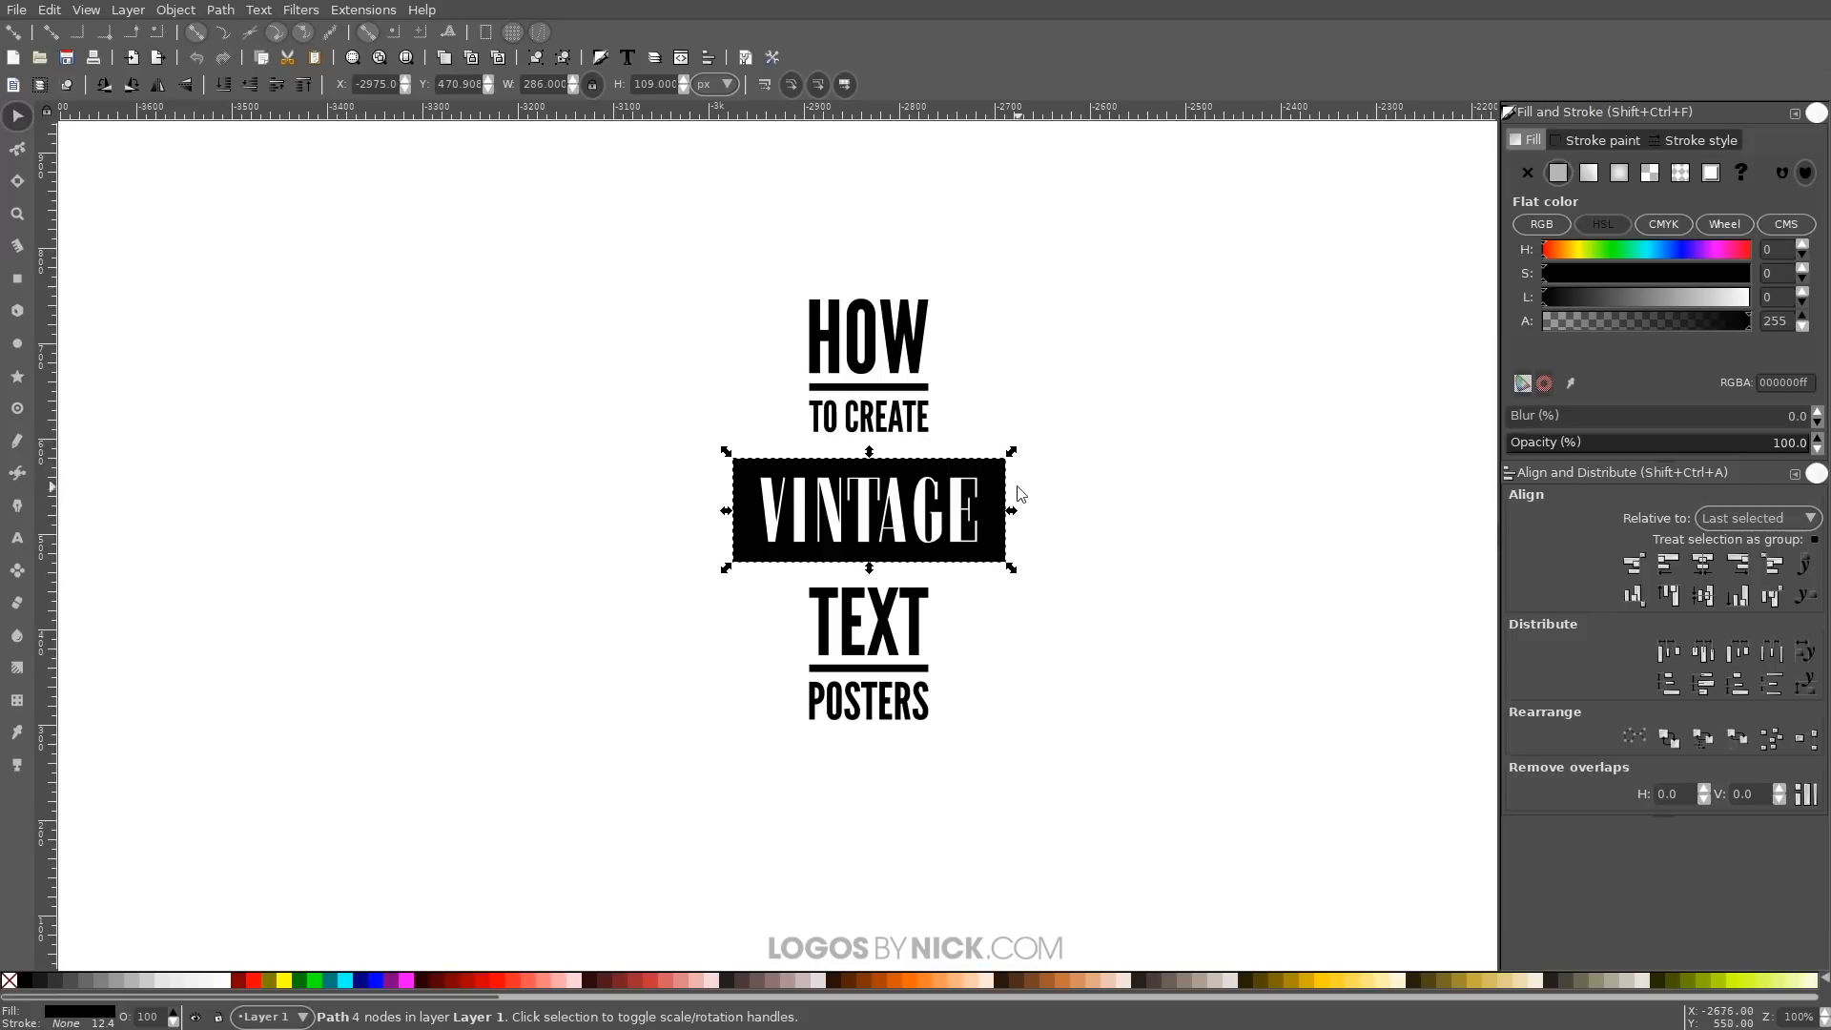
Duplicate the black rectangle, give the copy a red (#FF0000) fill and stroke, and lower it behind the black banner
click(1049, 595)
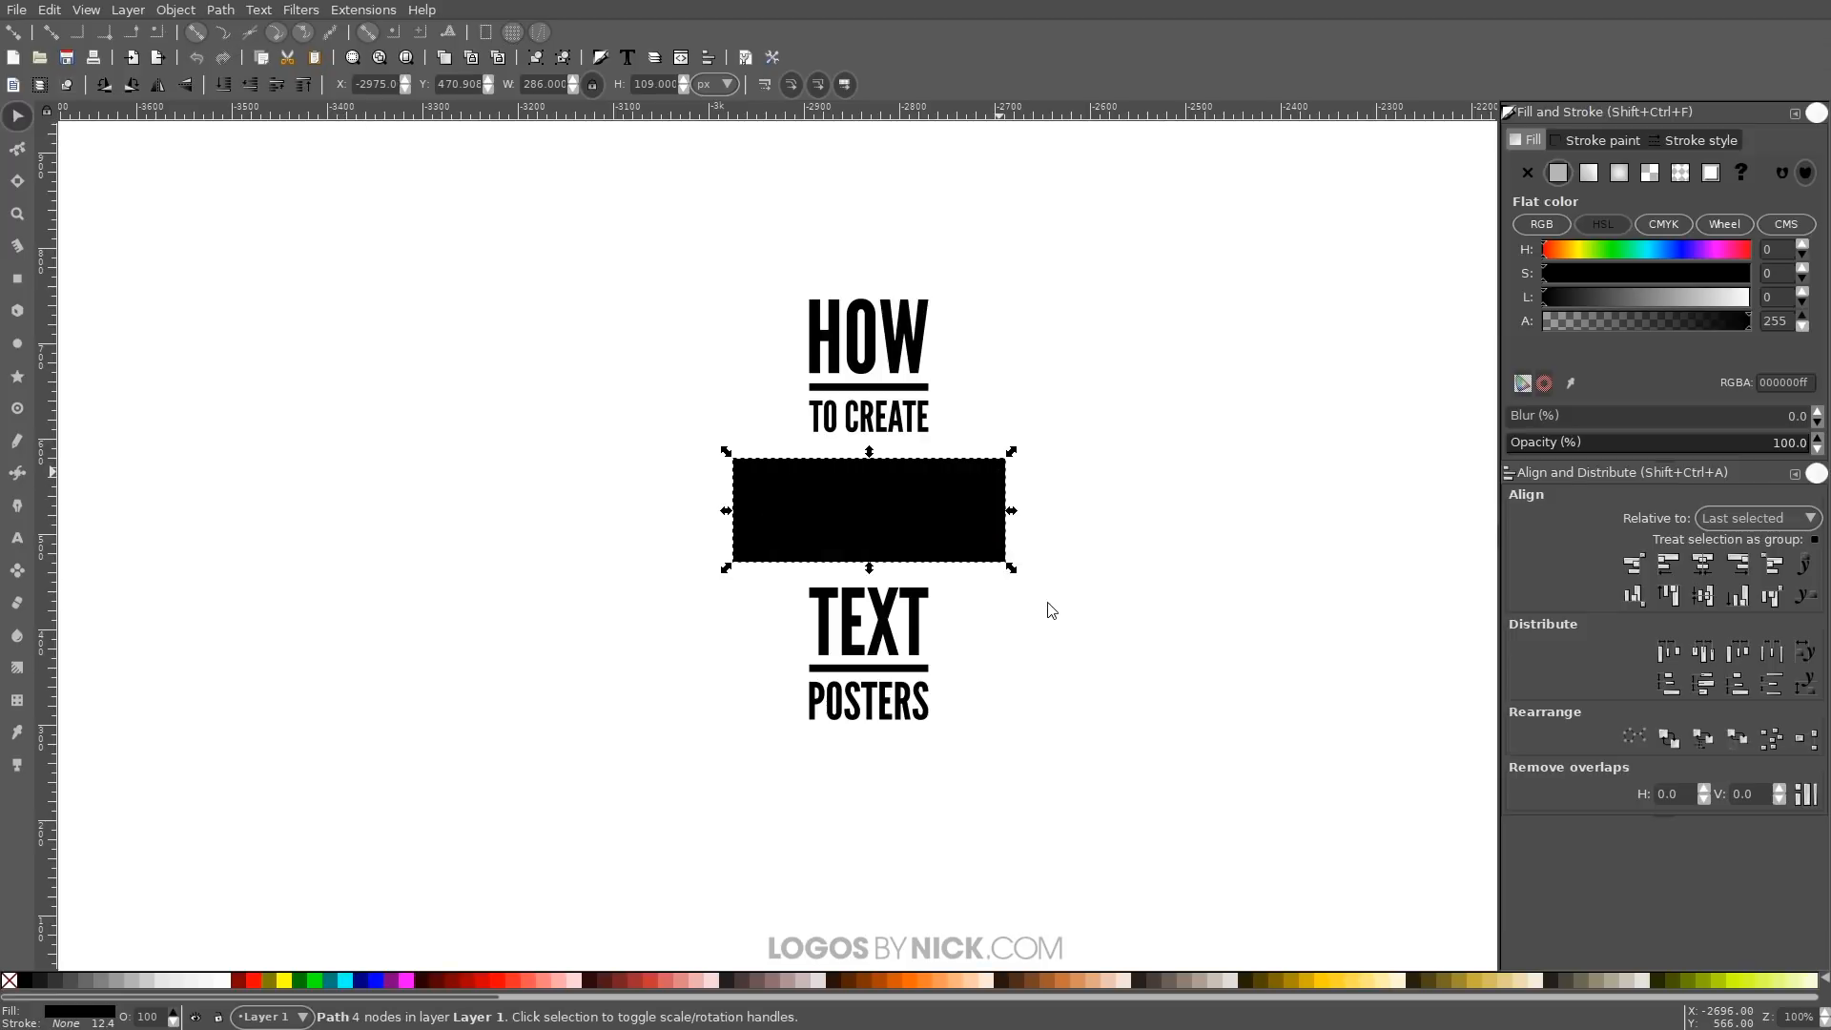
click(255, 981)
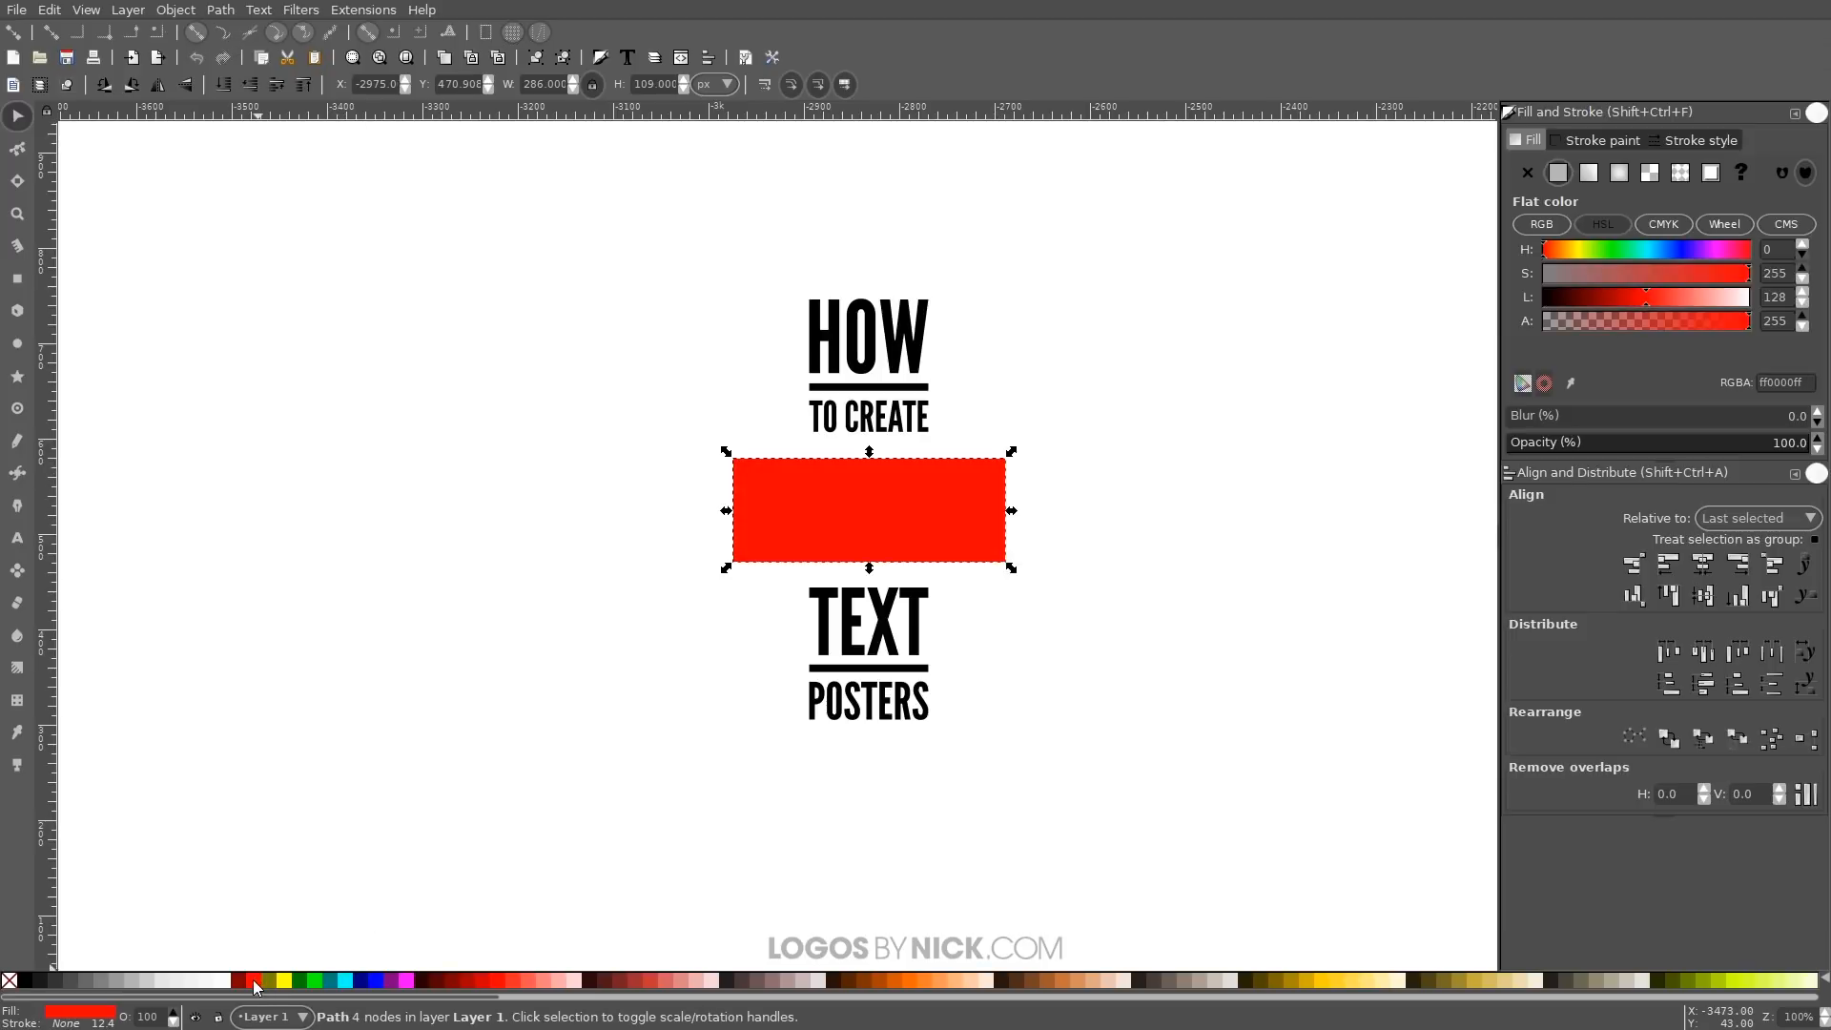
key(shift)
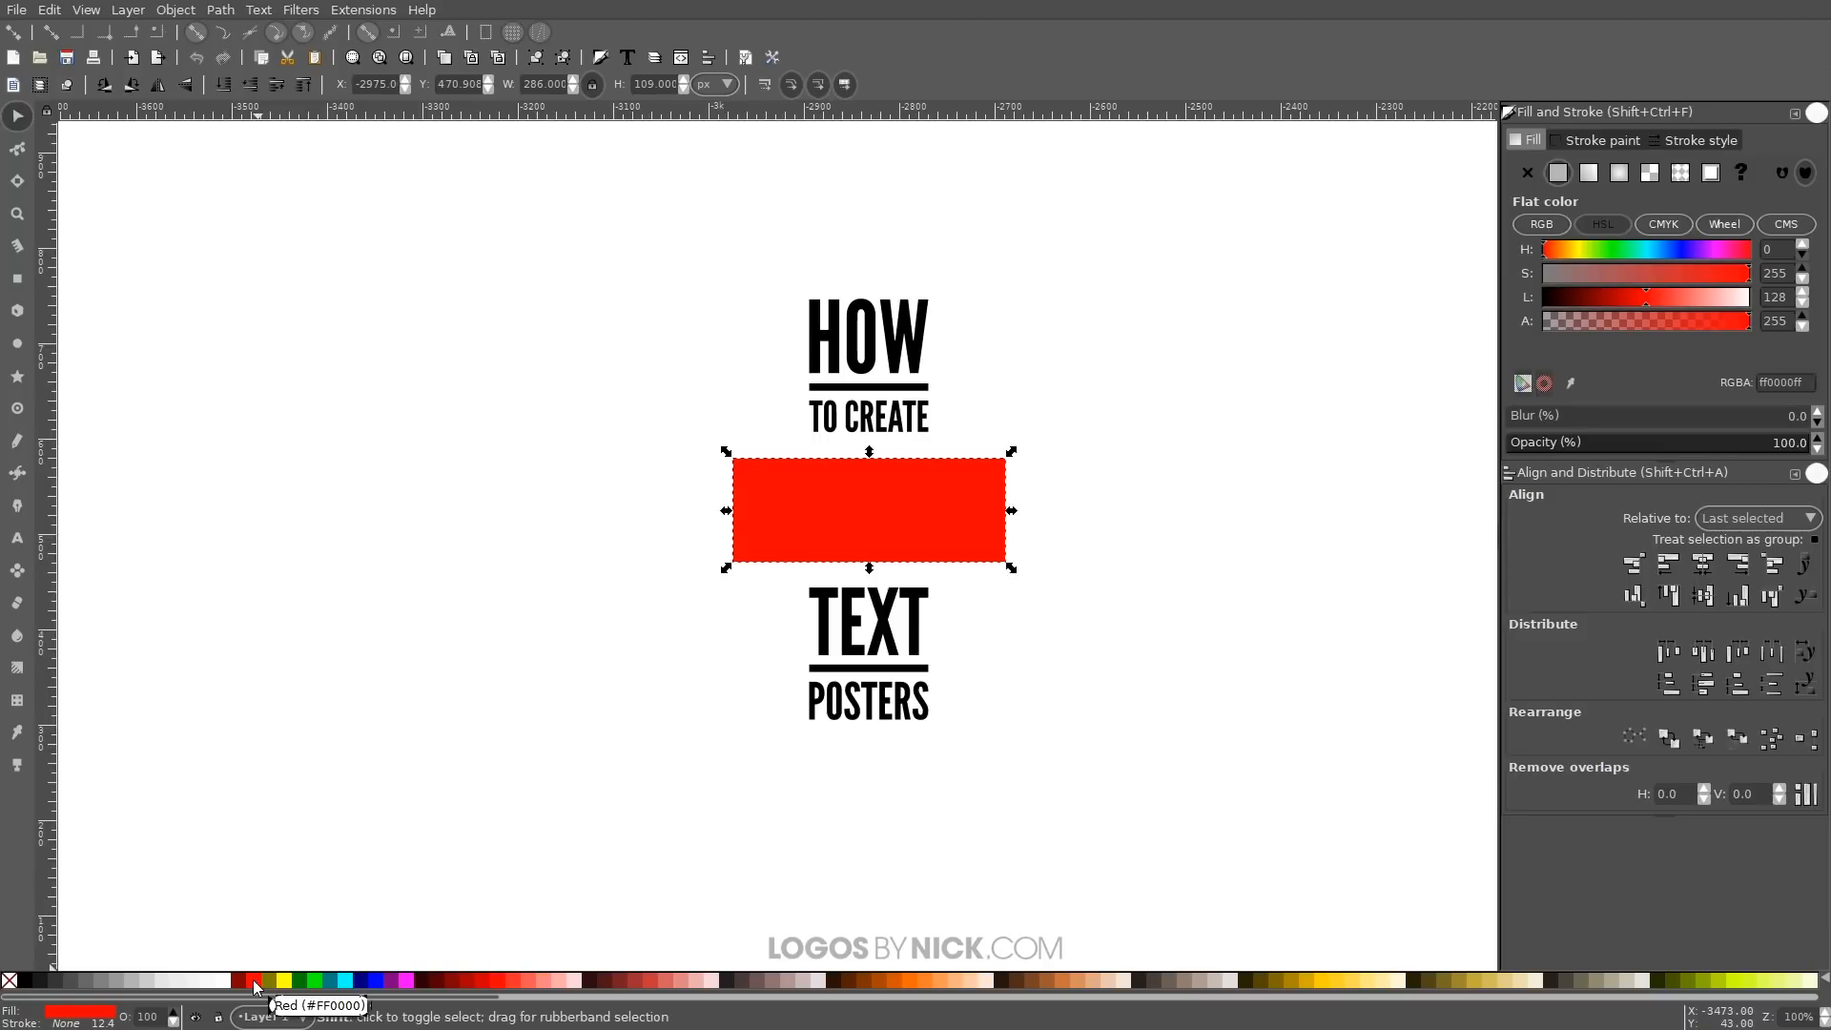
shift+click(254, 981)
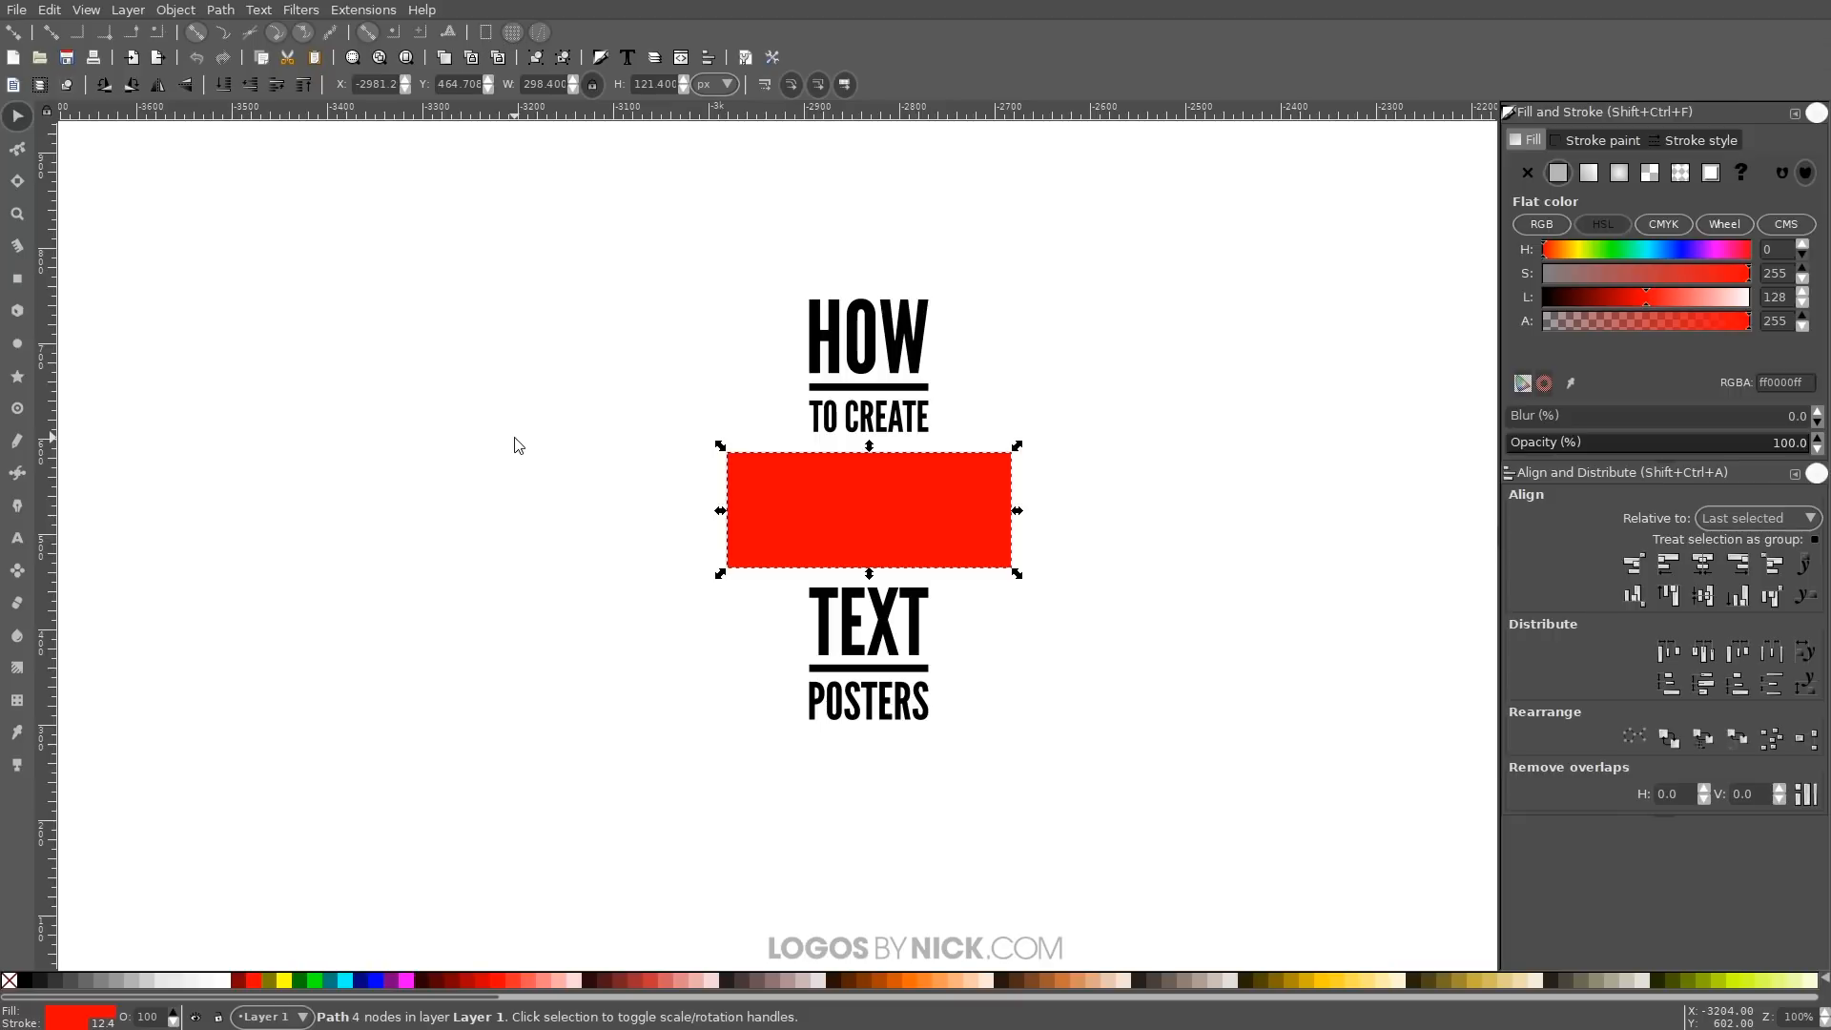
key(Page_Down)
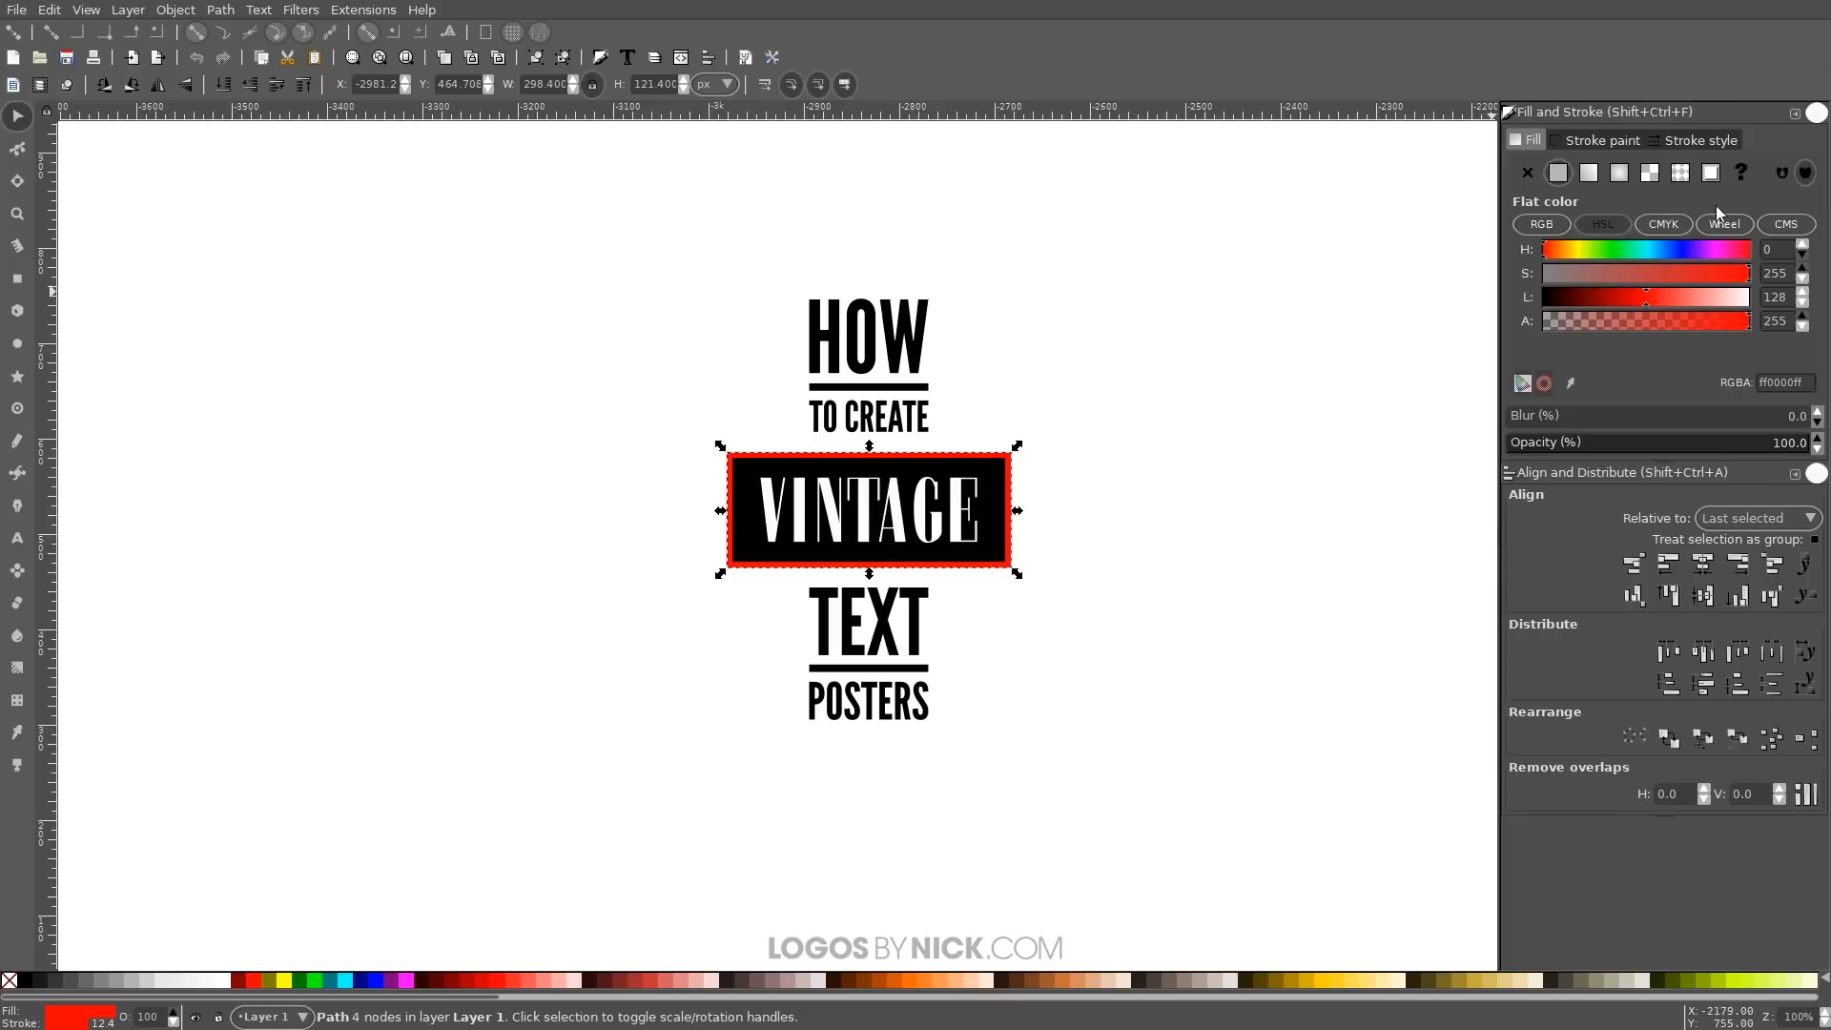
Increase the red rectangle's stroke width to 18 px to thicken the border around the black banner
click(1702, 147)
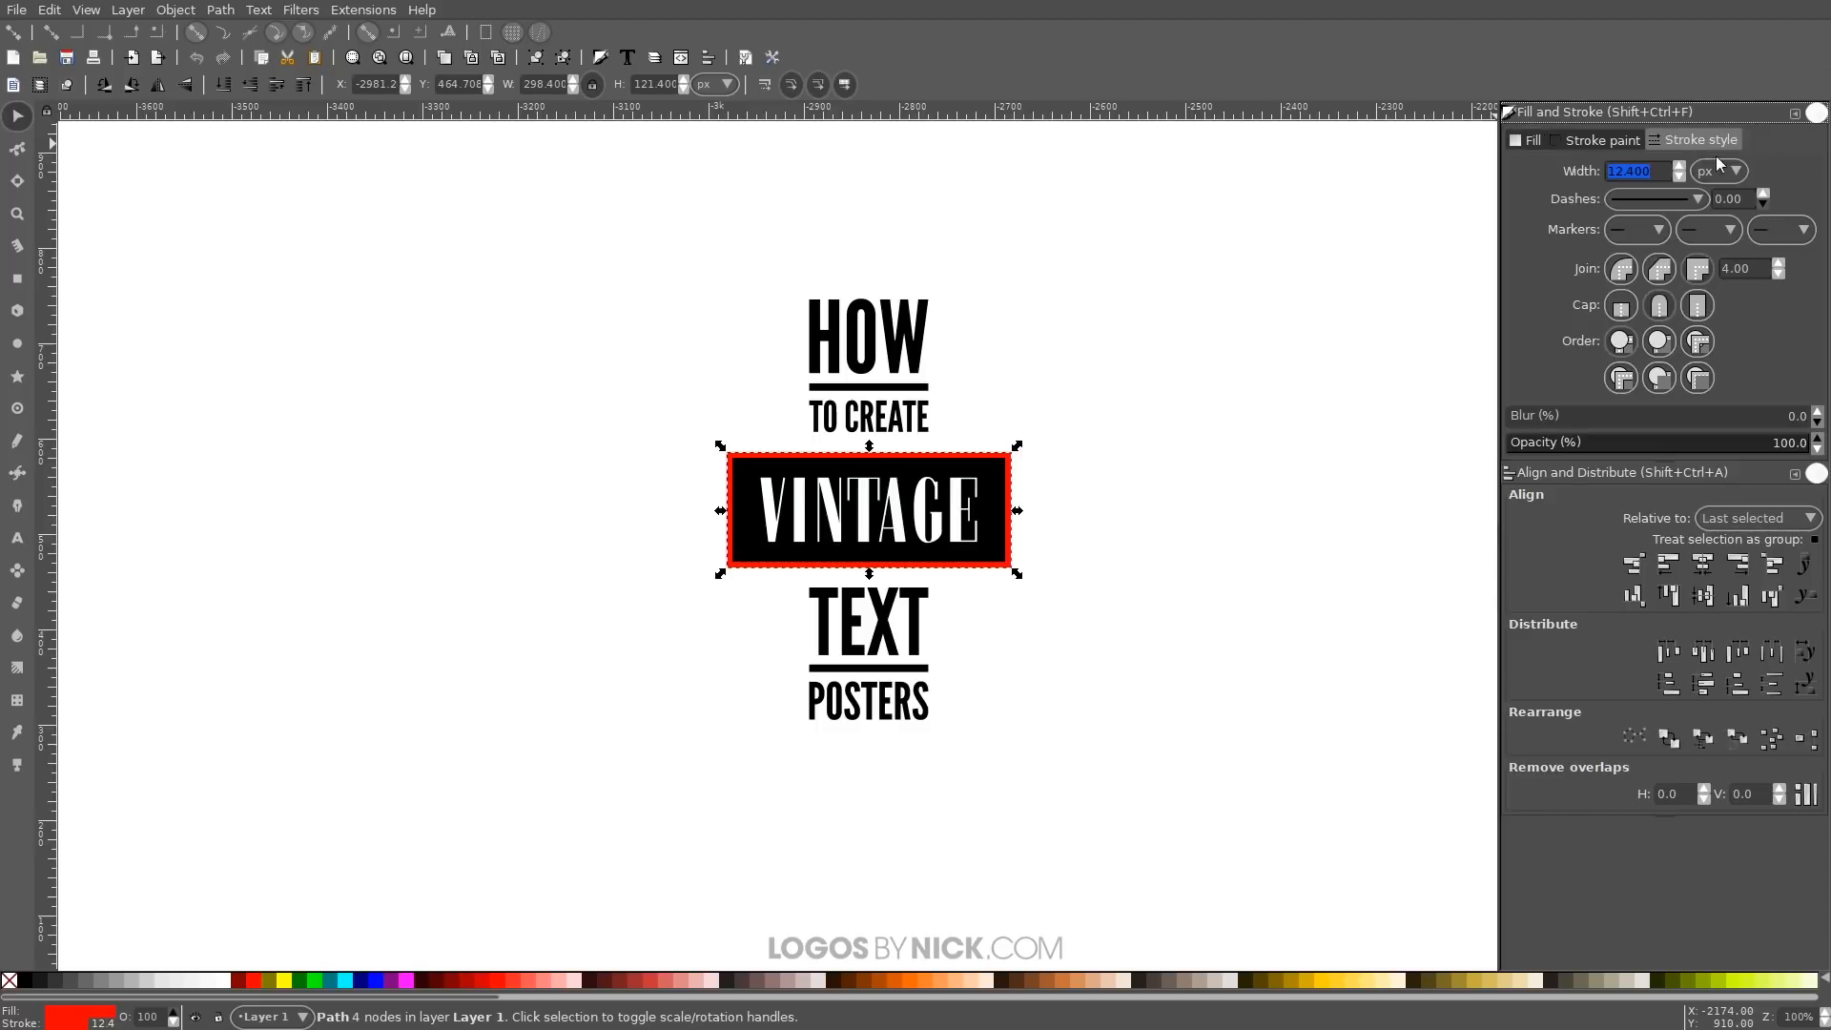
click(1679, 166)
click(1679, 166)
click(1679, 167)
click(1679, 167)
click(1679, 167)
click(1679, 167)
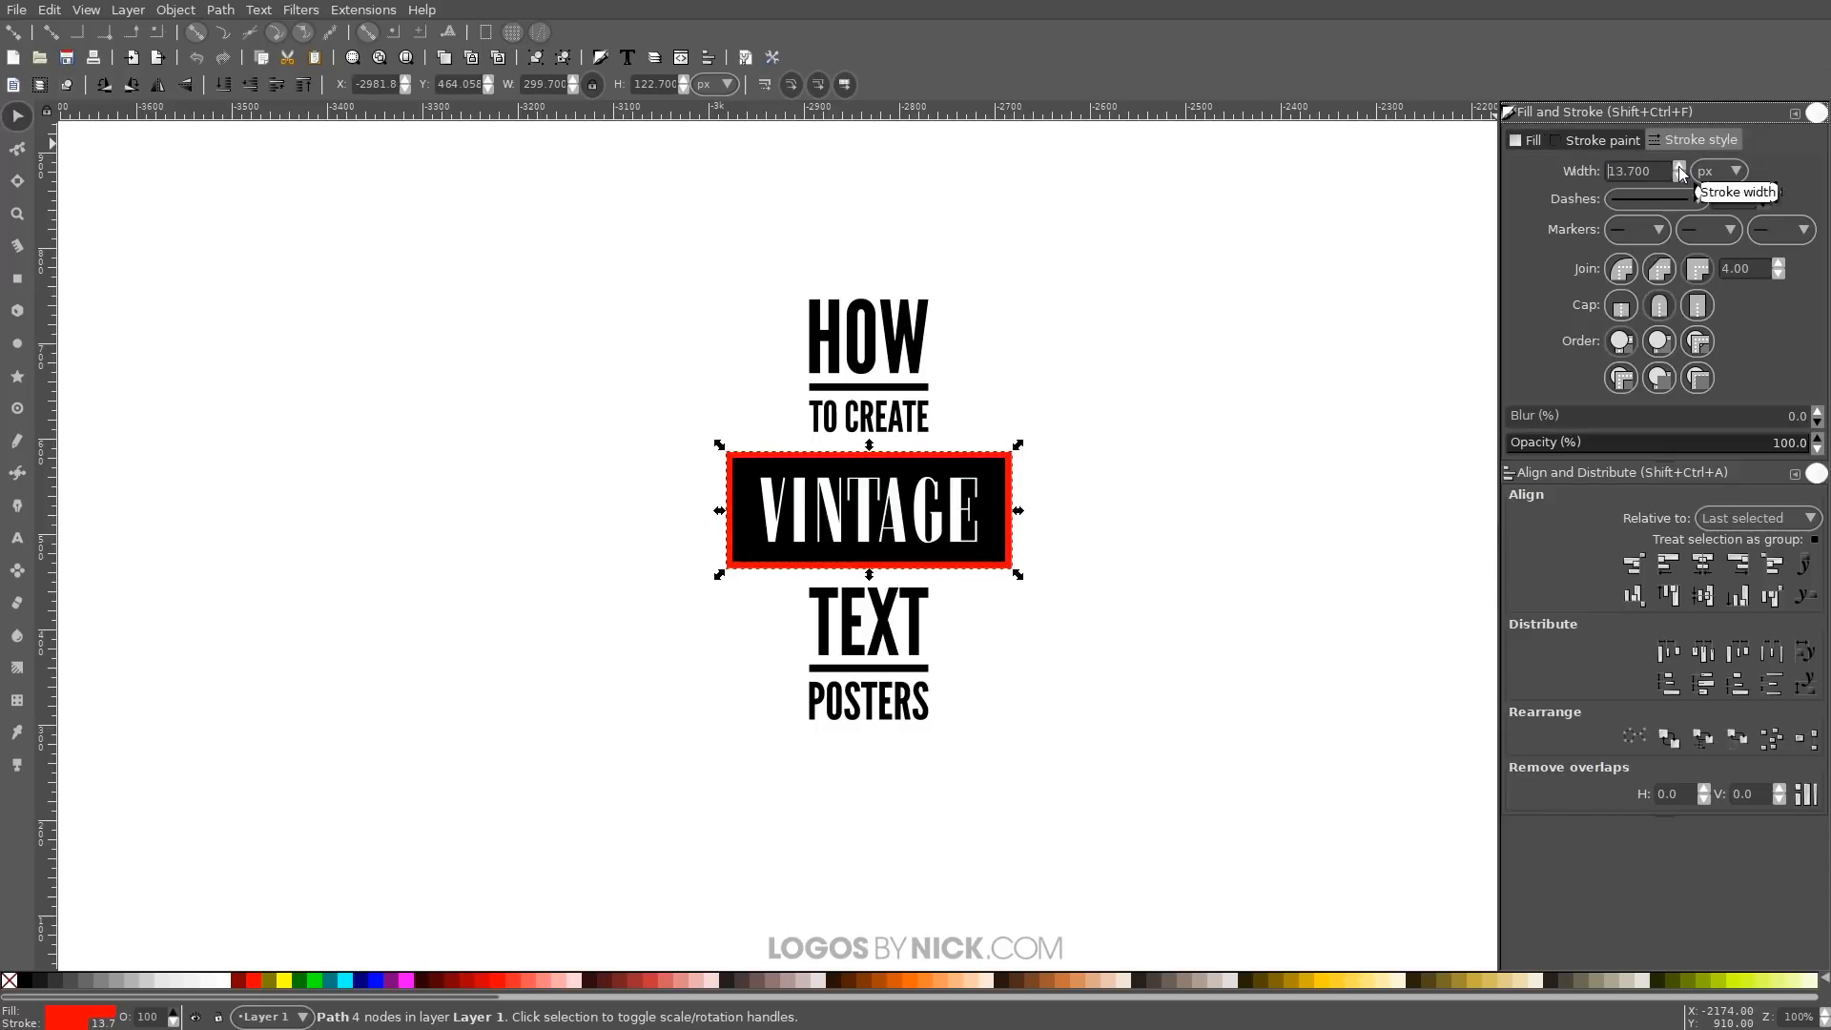
click(1679, 166)
click(1679, 167)
click(1679, 167)
click(1679, 167)
click(1679, 167)
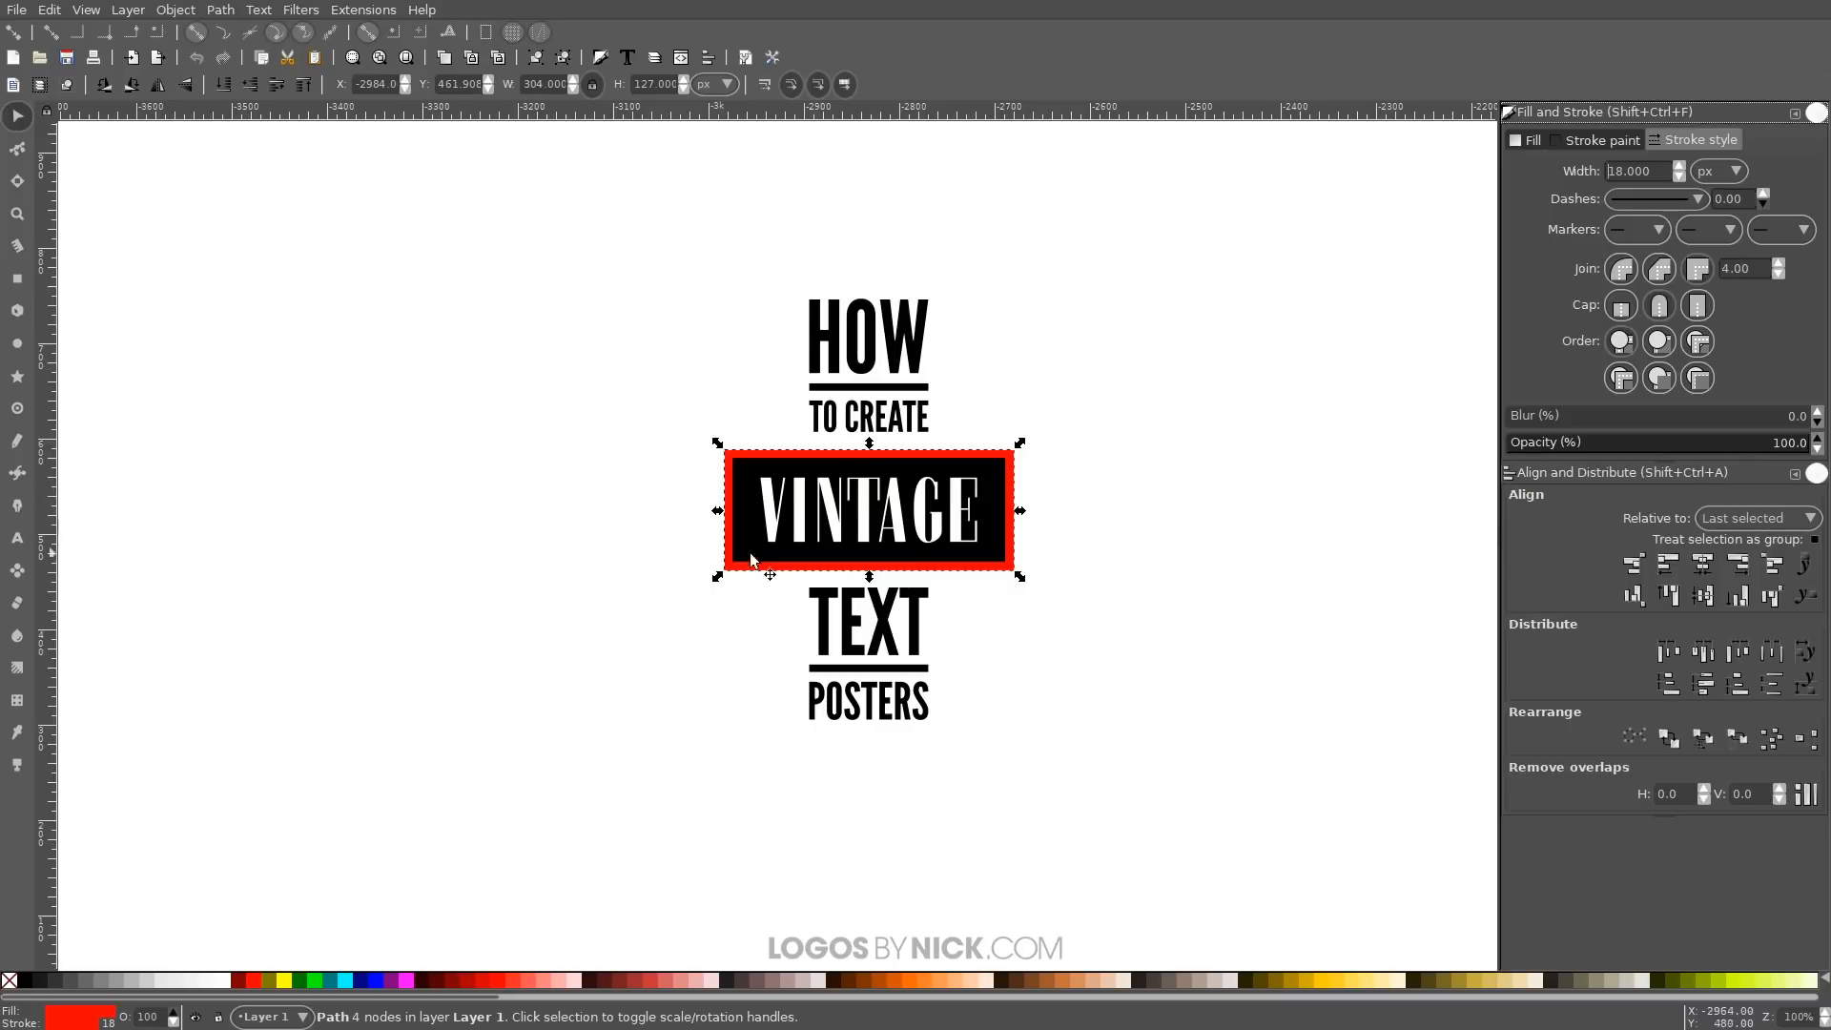
Convert the red rectangle's stroke to a path, break it apart, and union the pieces into one solid shape
drag(1157, 524, 1183, 546)
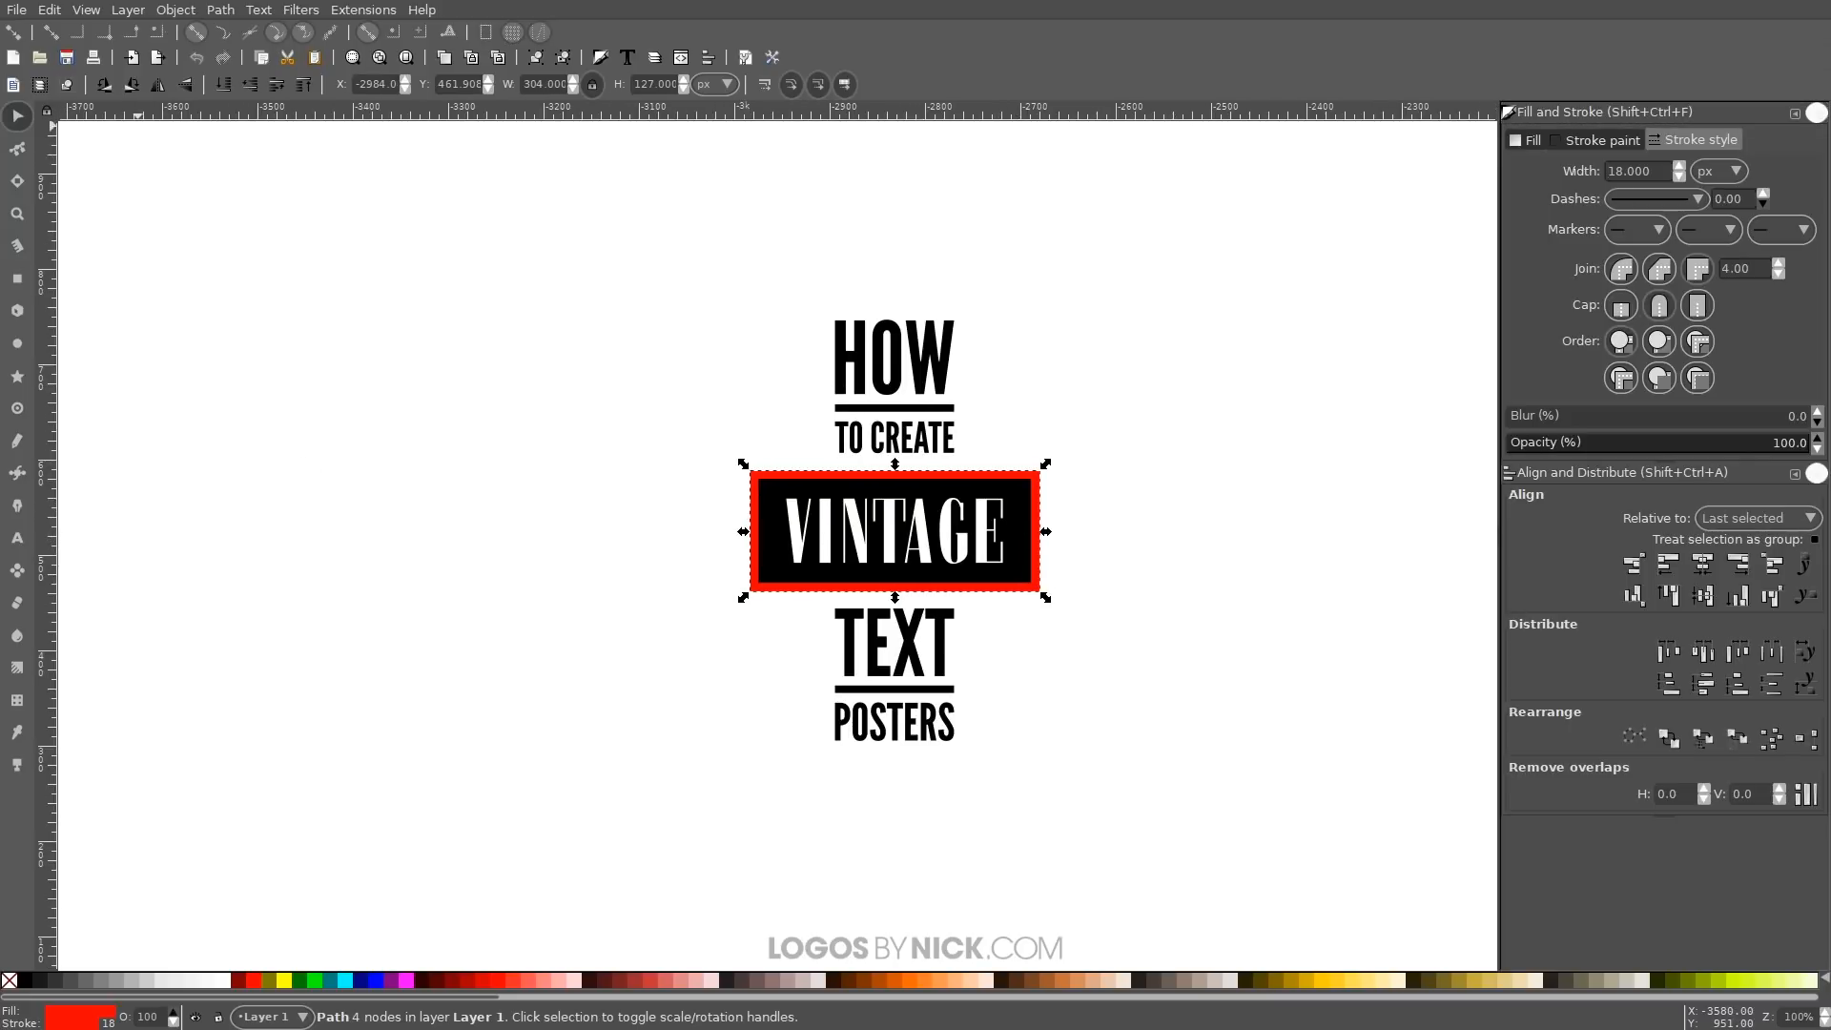
click(218, 9)
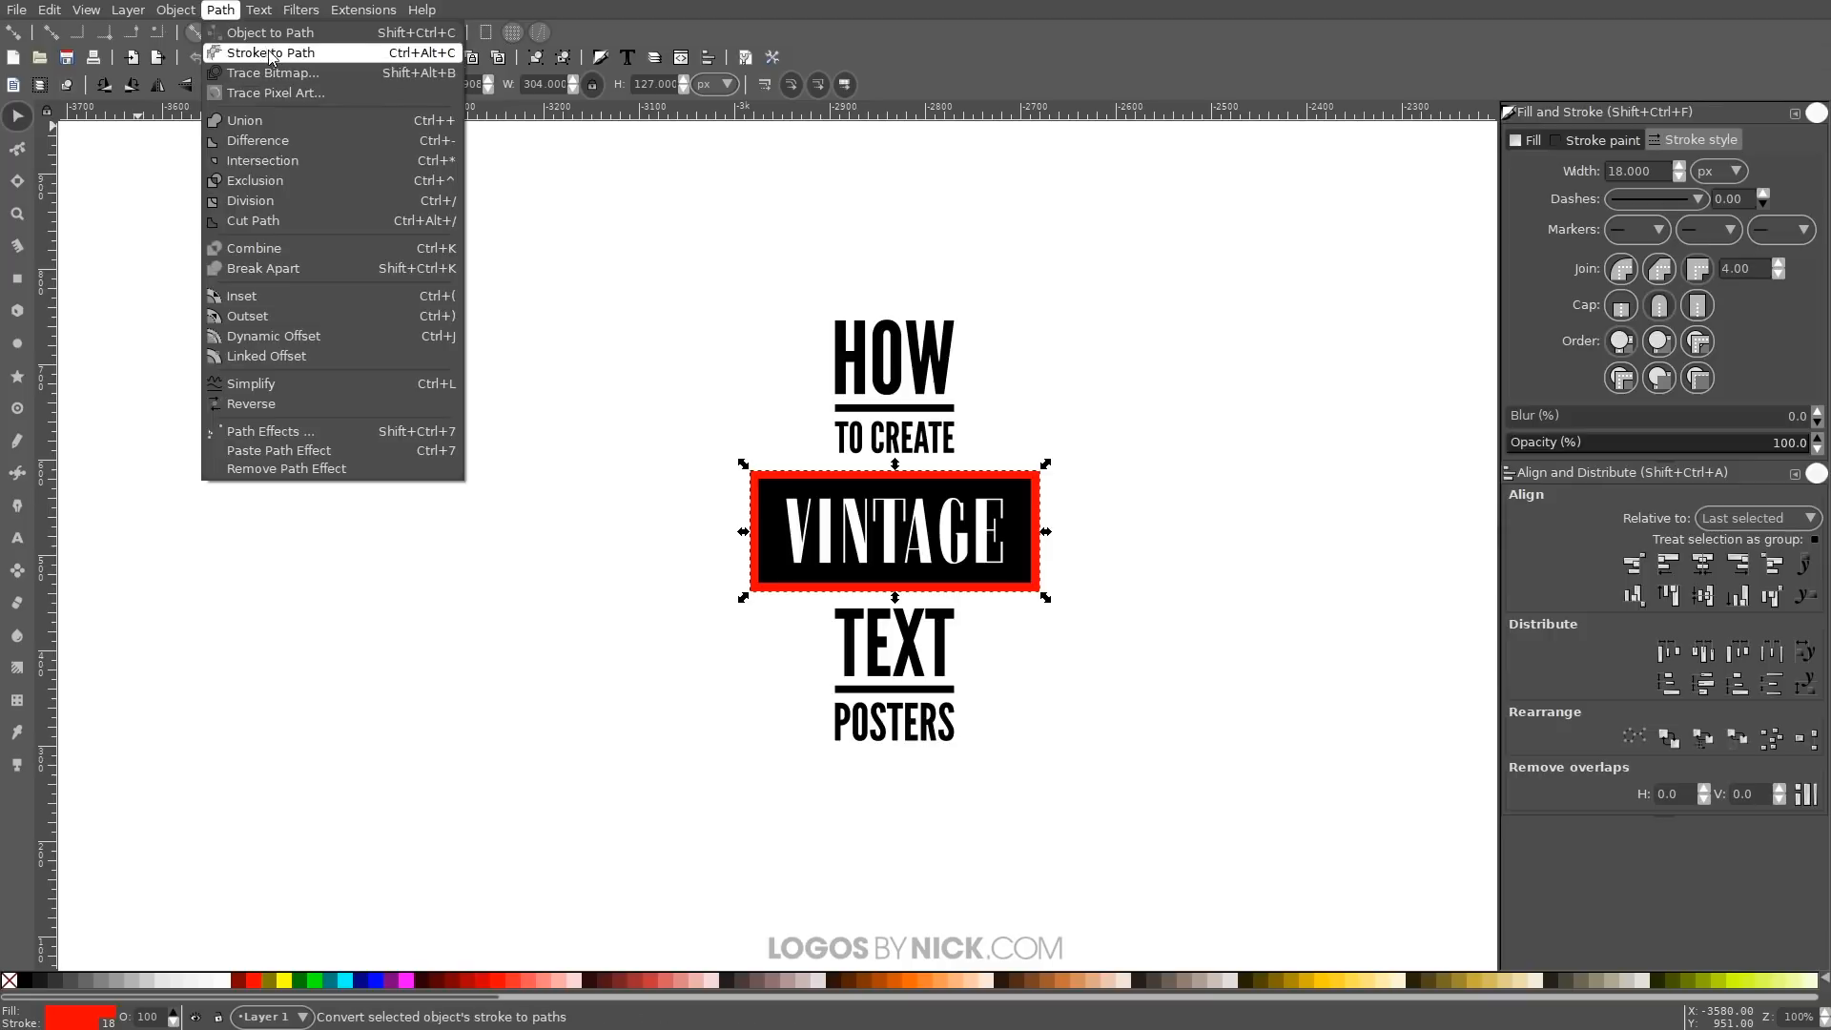
click(271, 55)
click(220, 9)
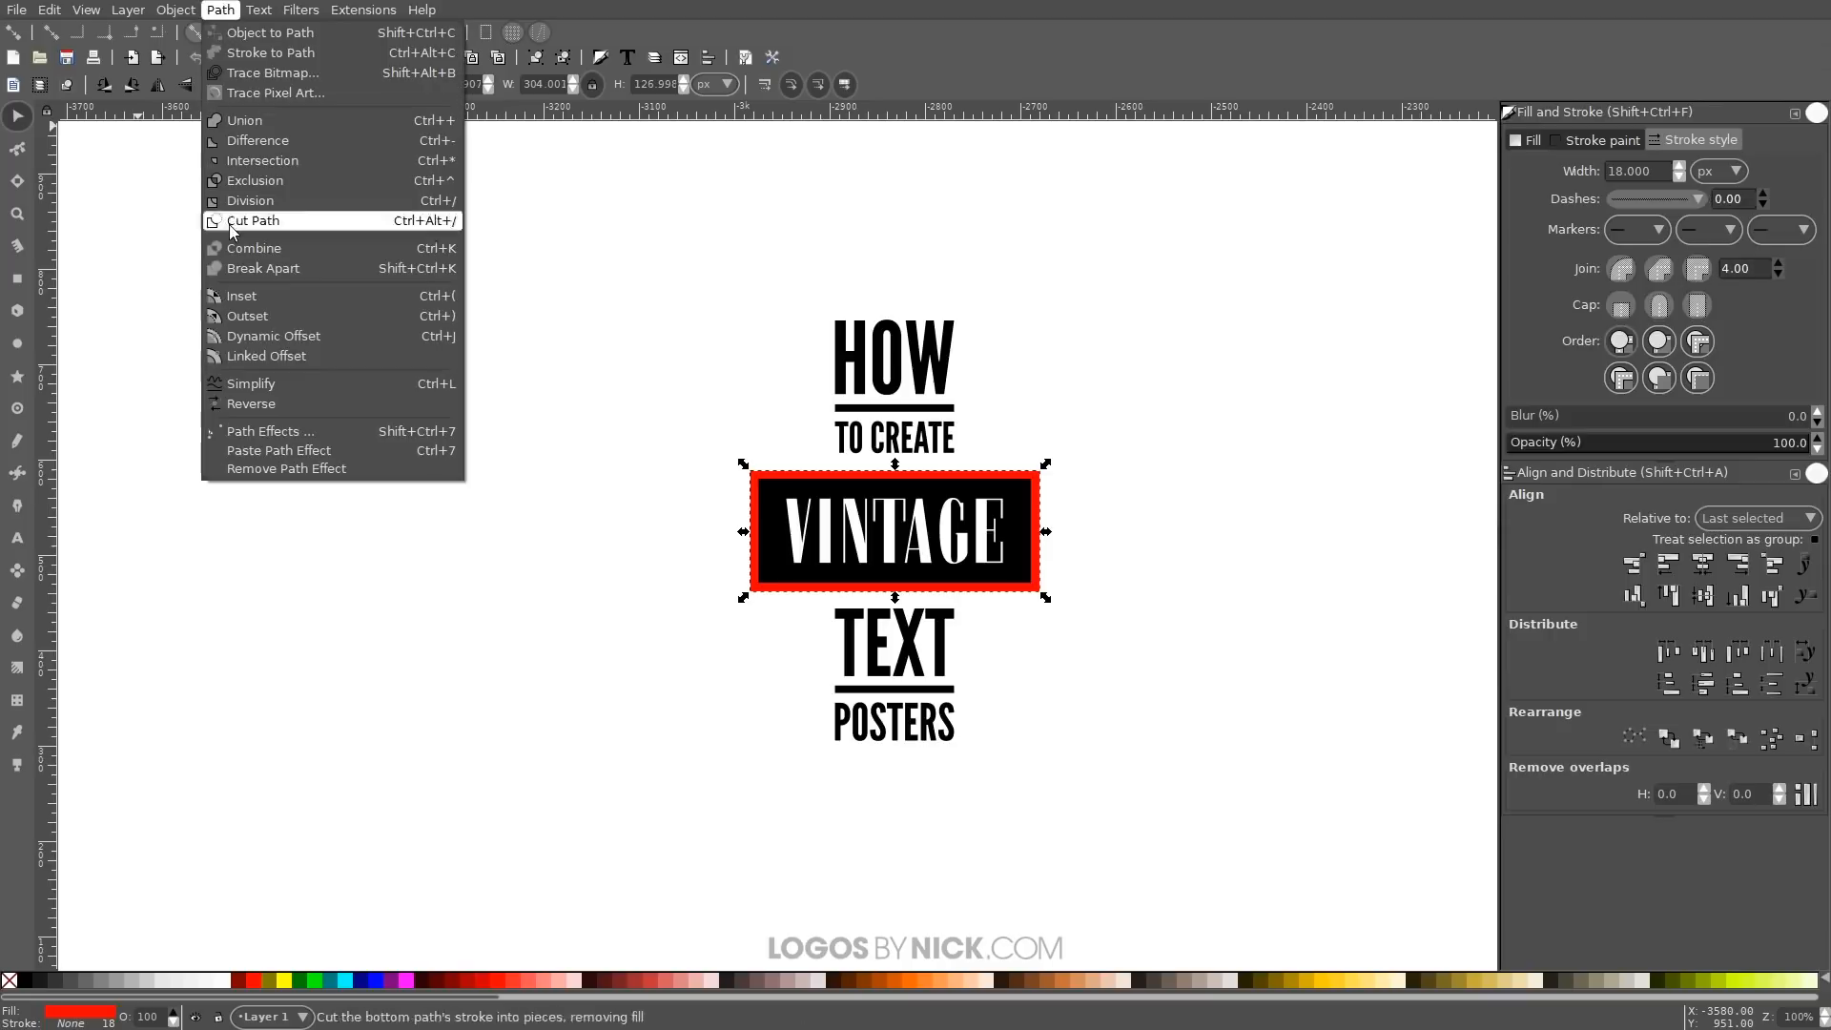
click(250, 267)
click(220, 12)
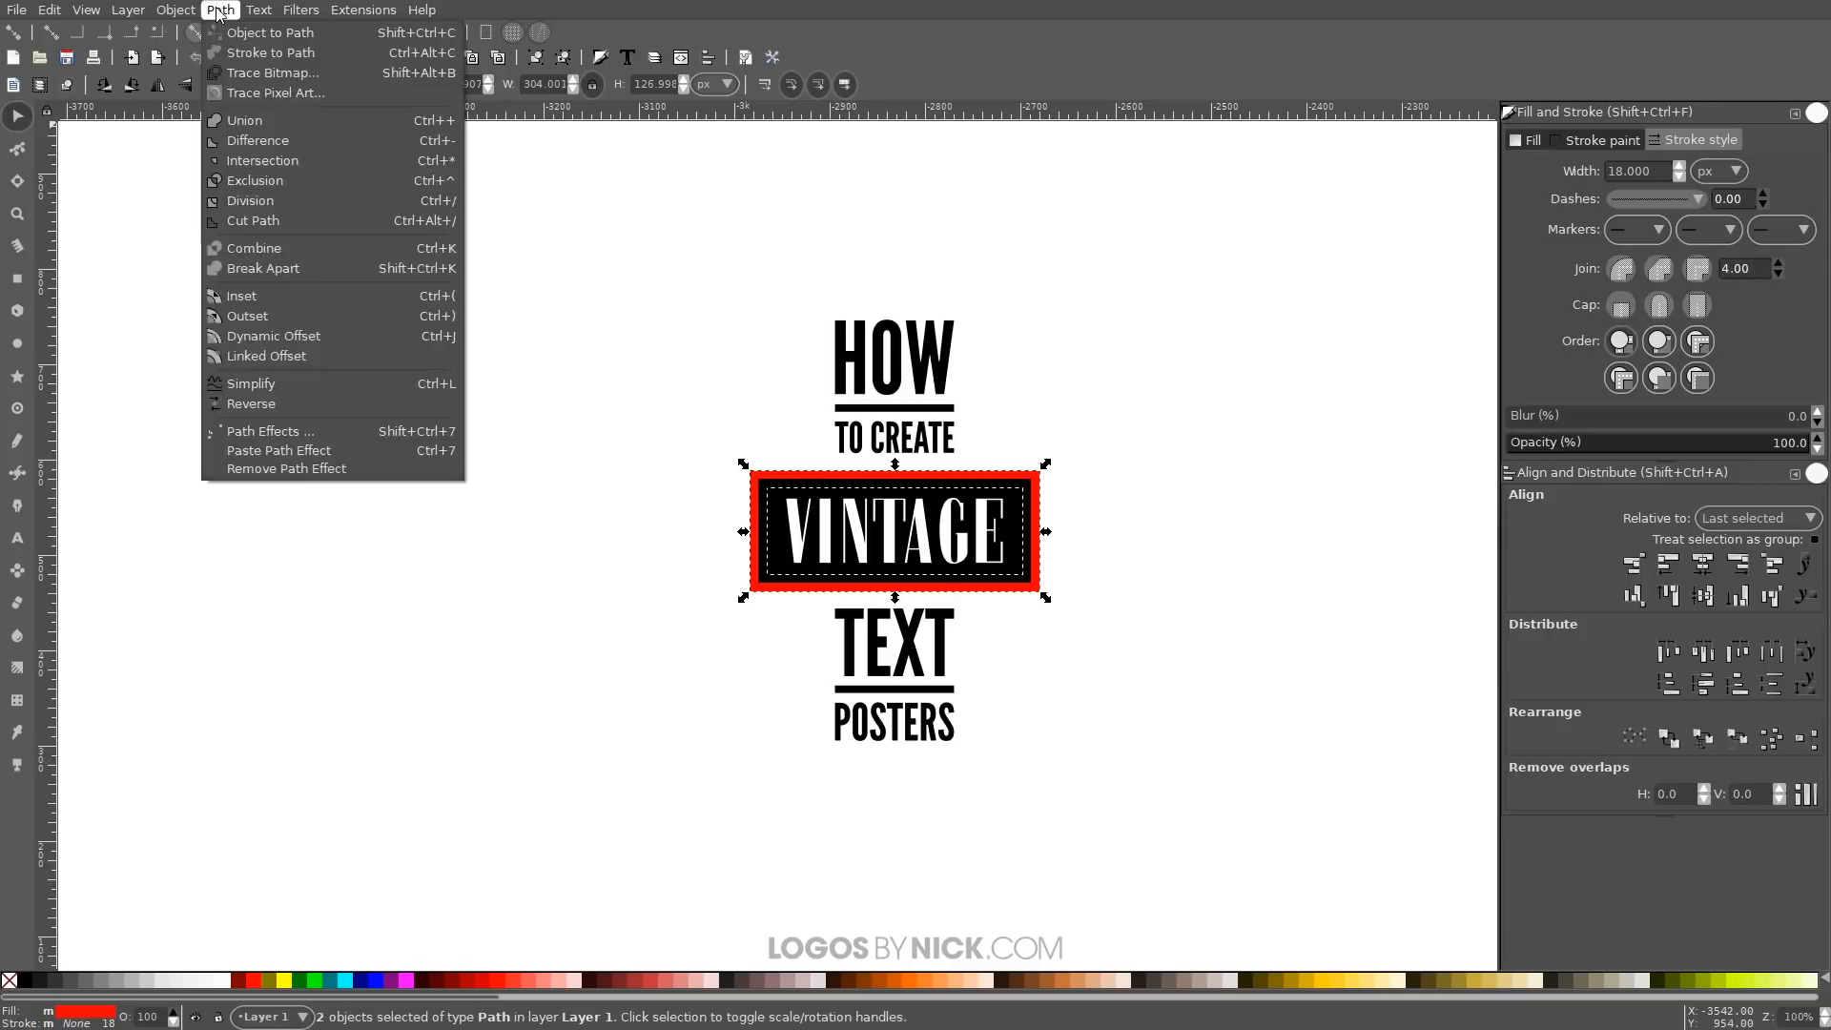
click(248, 118)
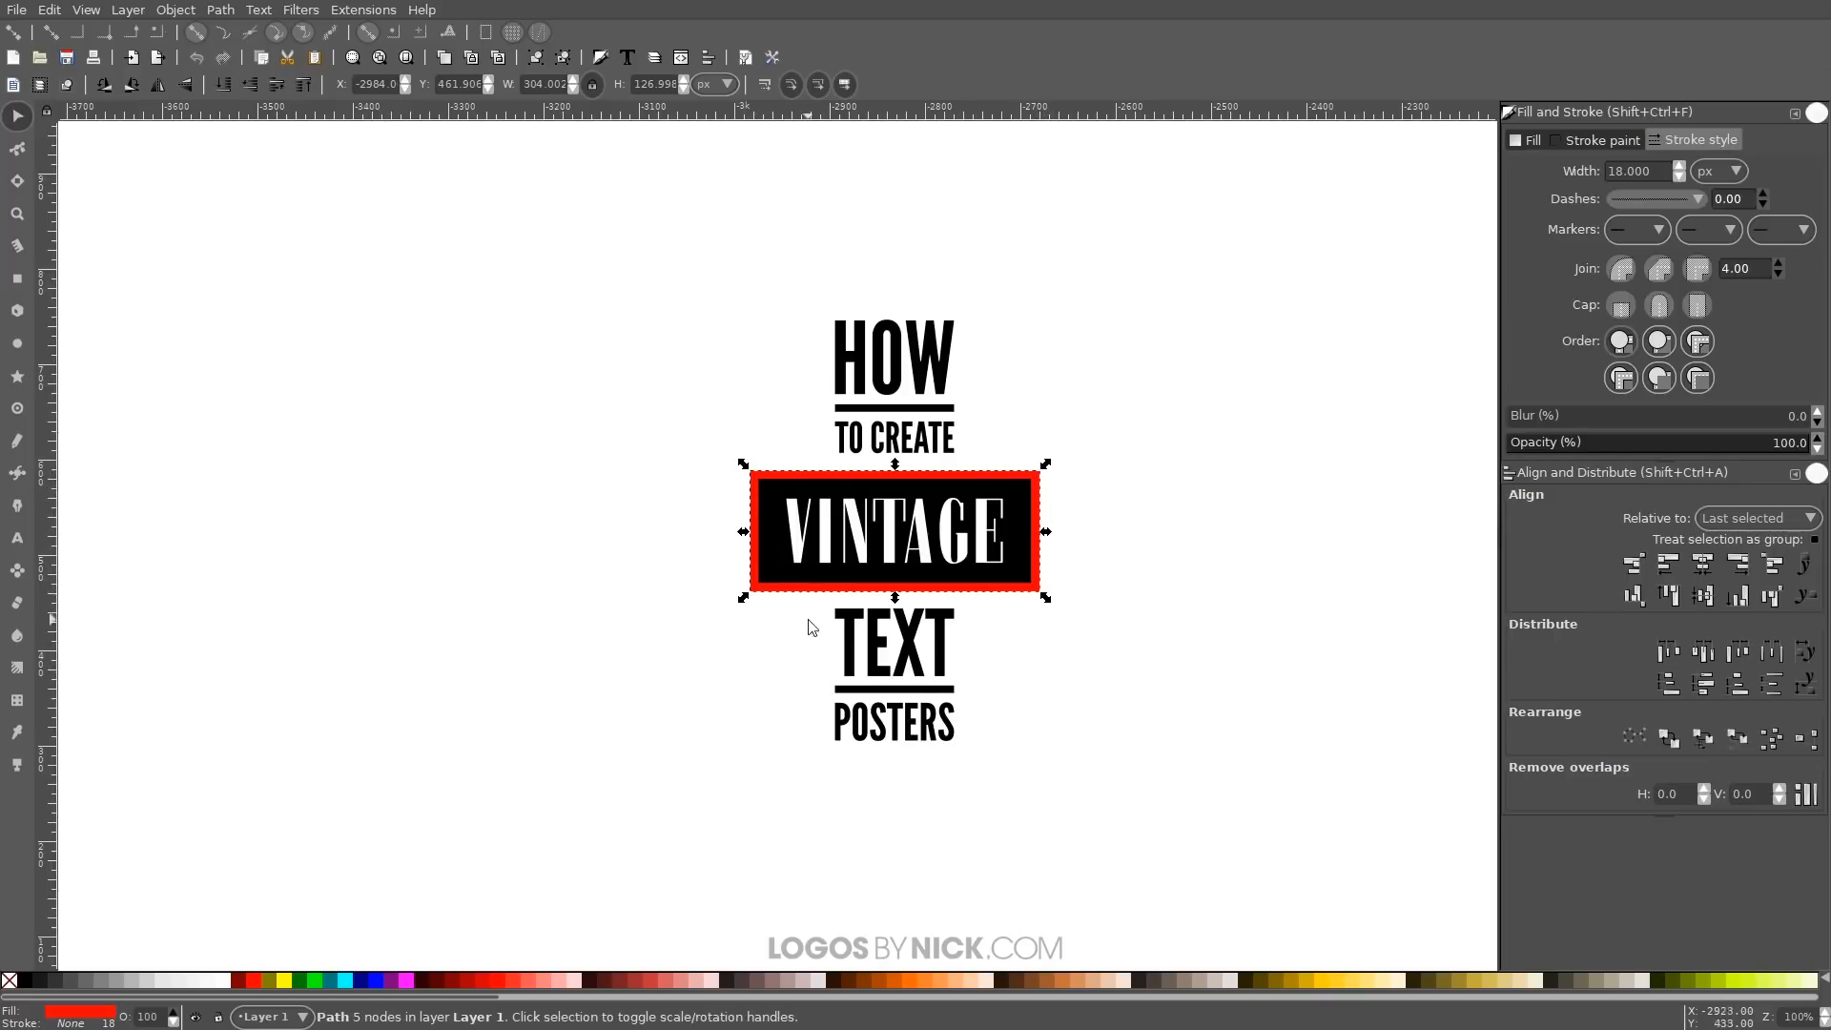
Duplicate the black banner rectangle, offset the copy about 42 px left and 20 px down, and lower it to the bottom
click(764, 499)
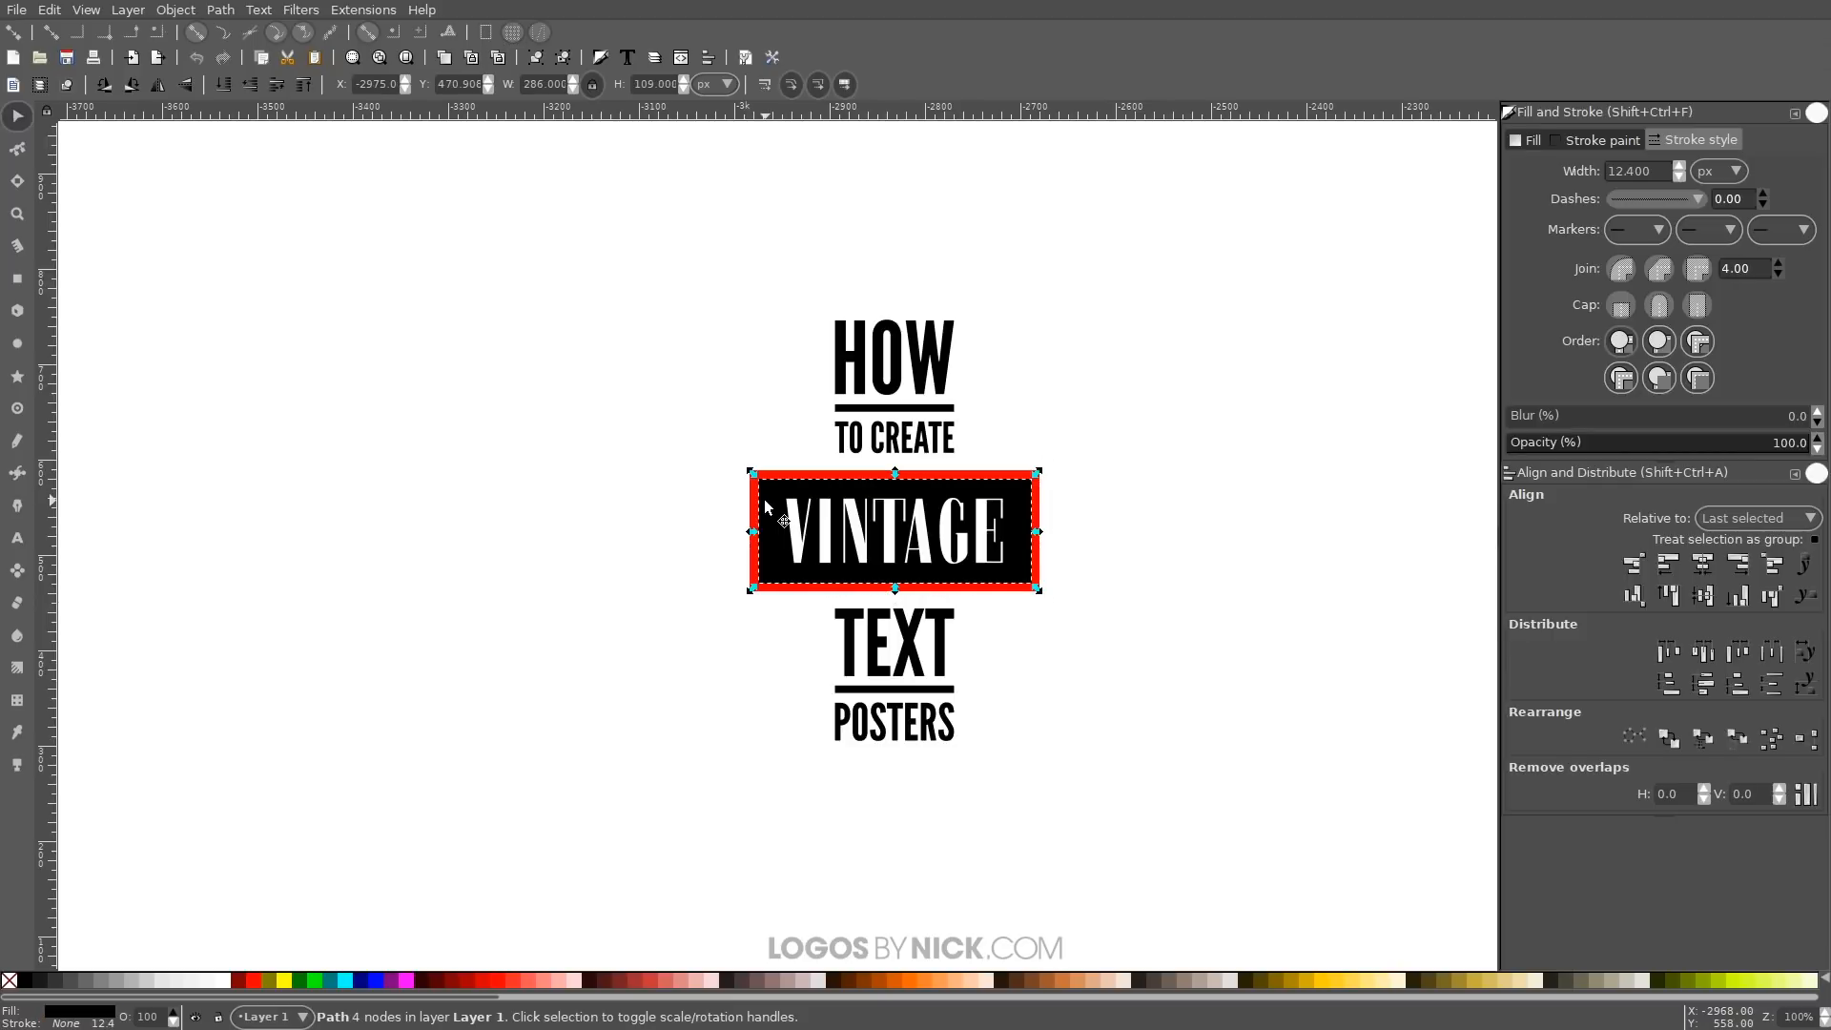
key(Home)
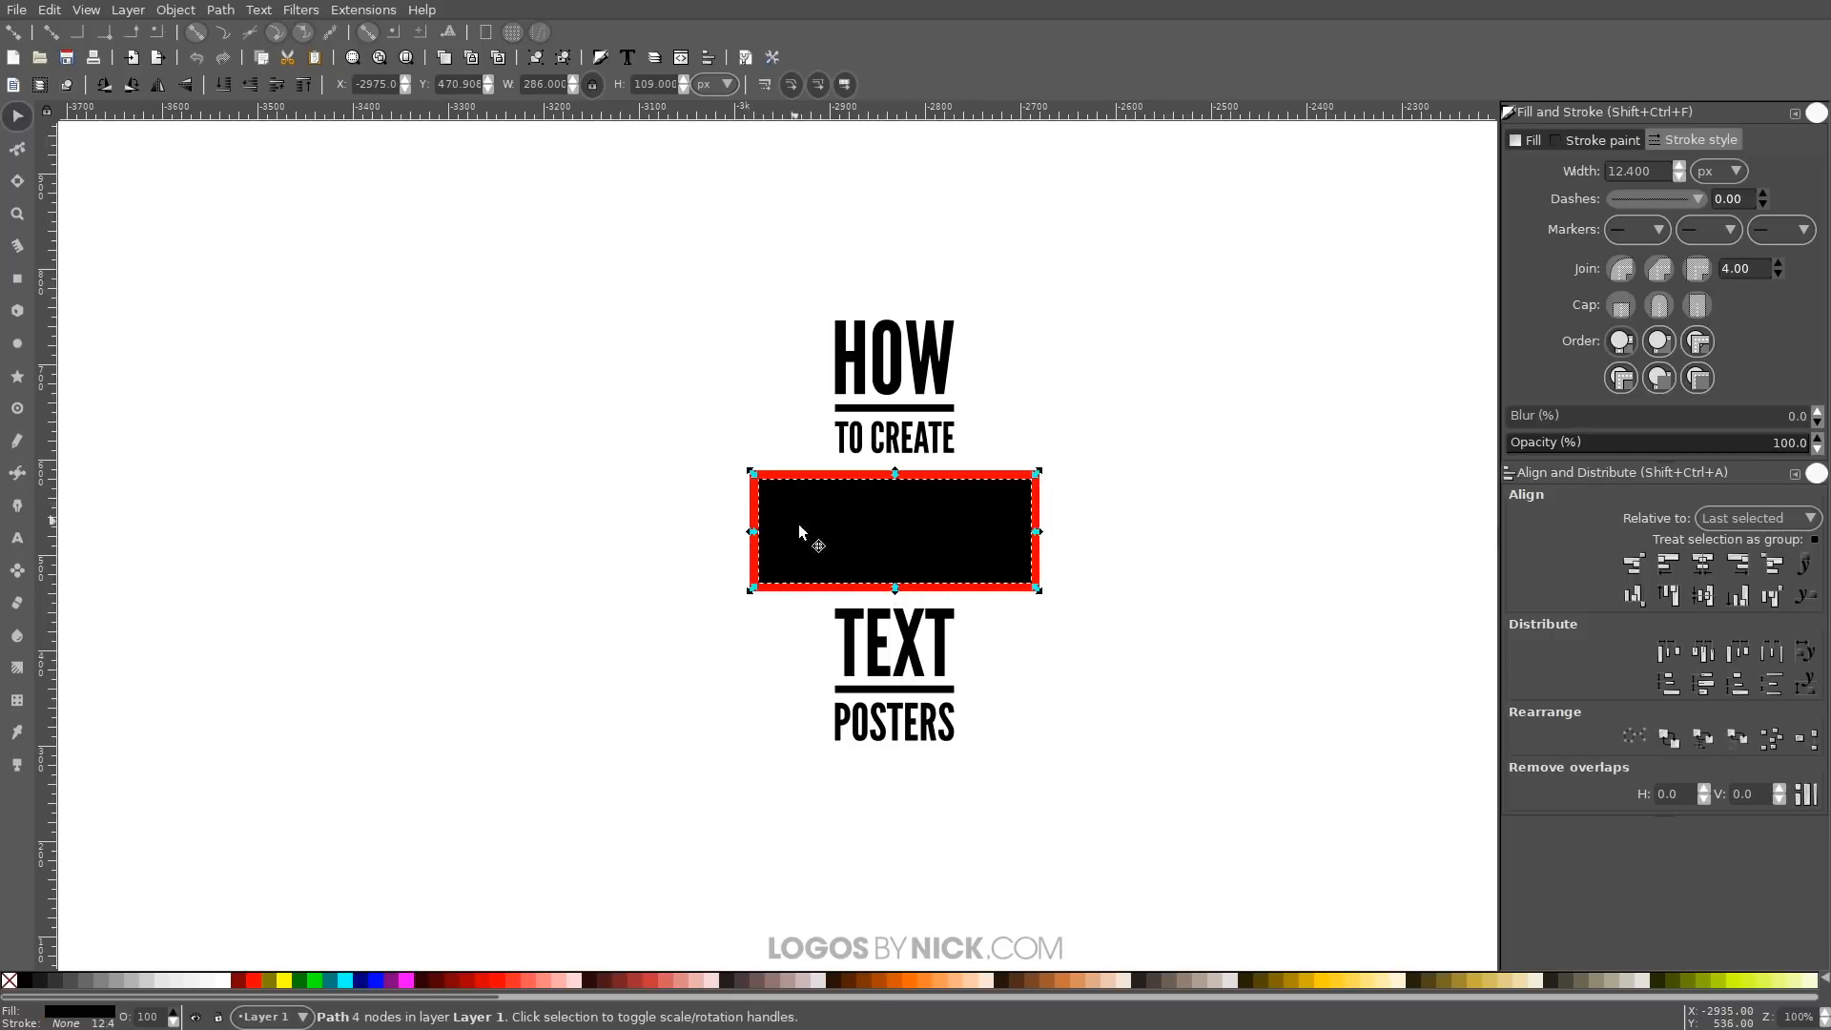
drag(987, 530, 942, 542)
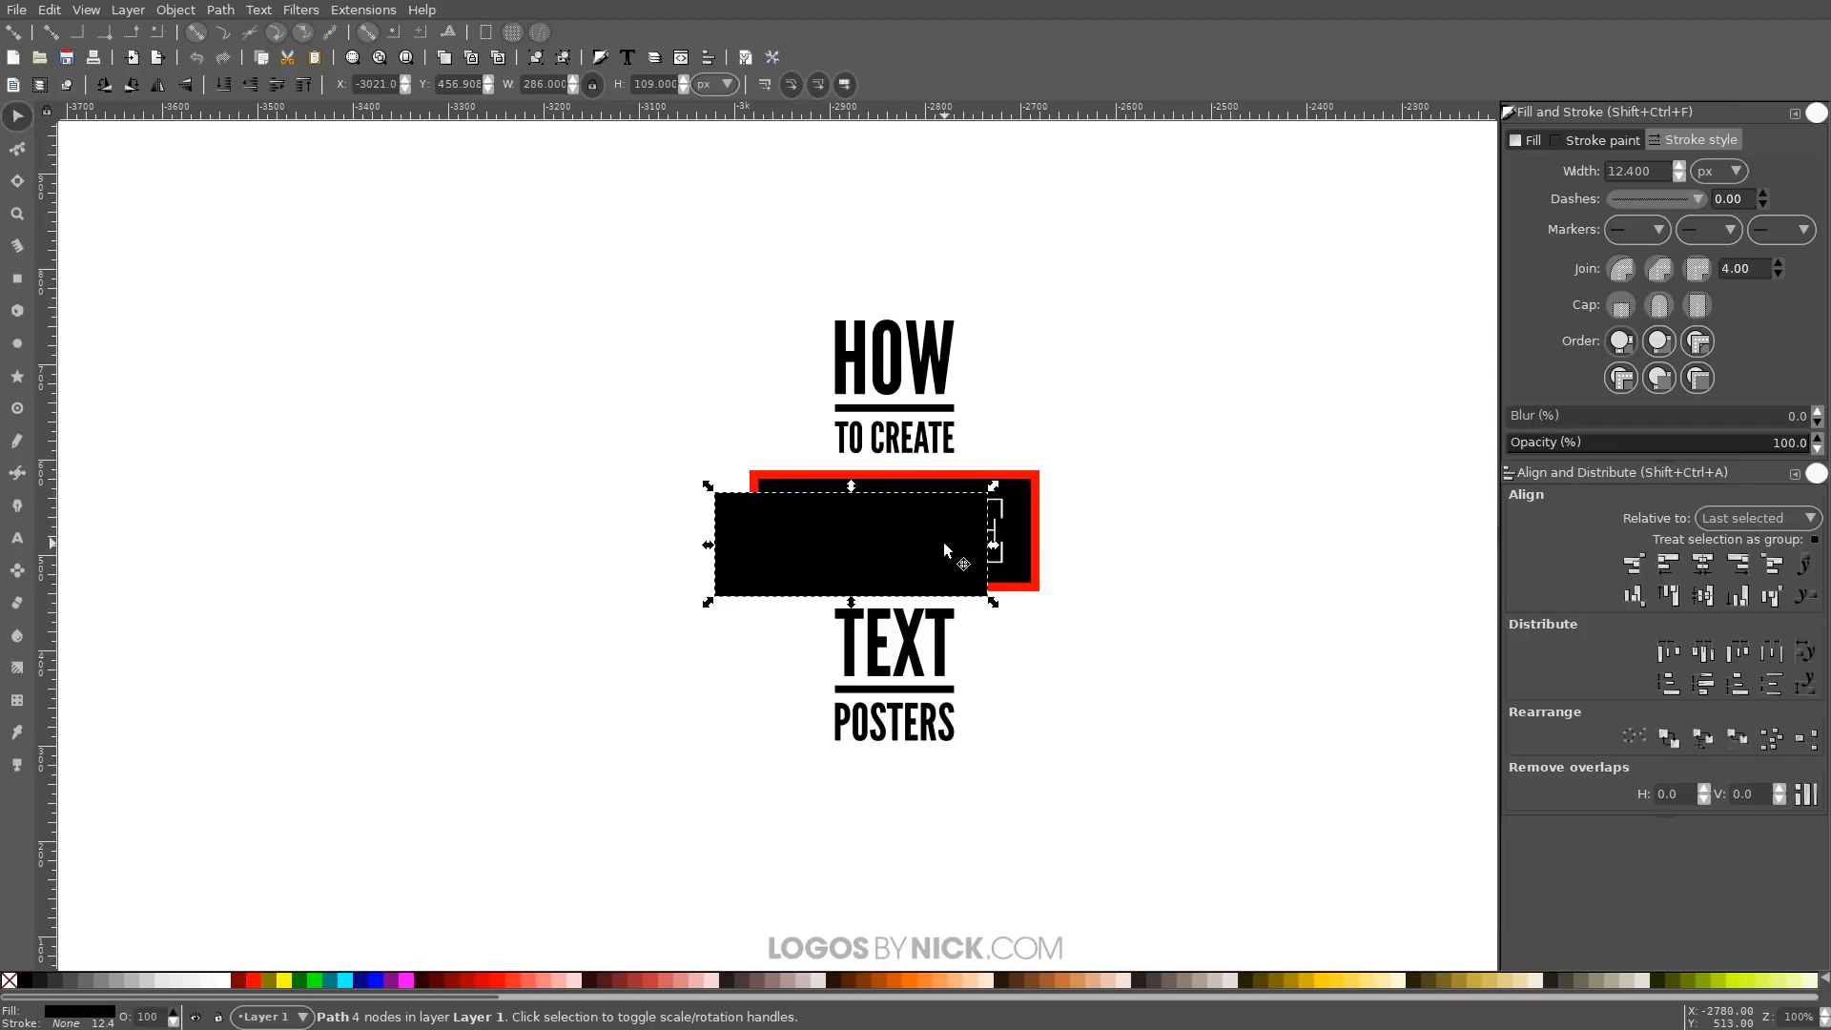
key(End)
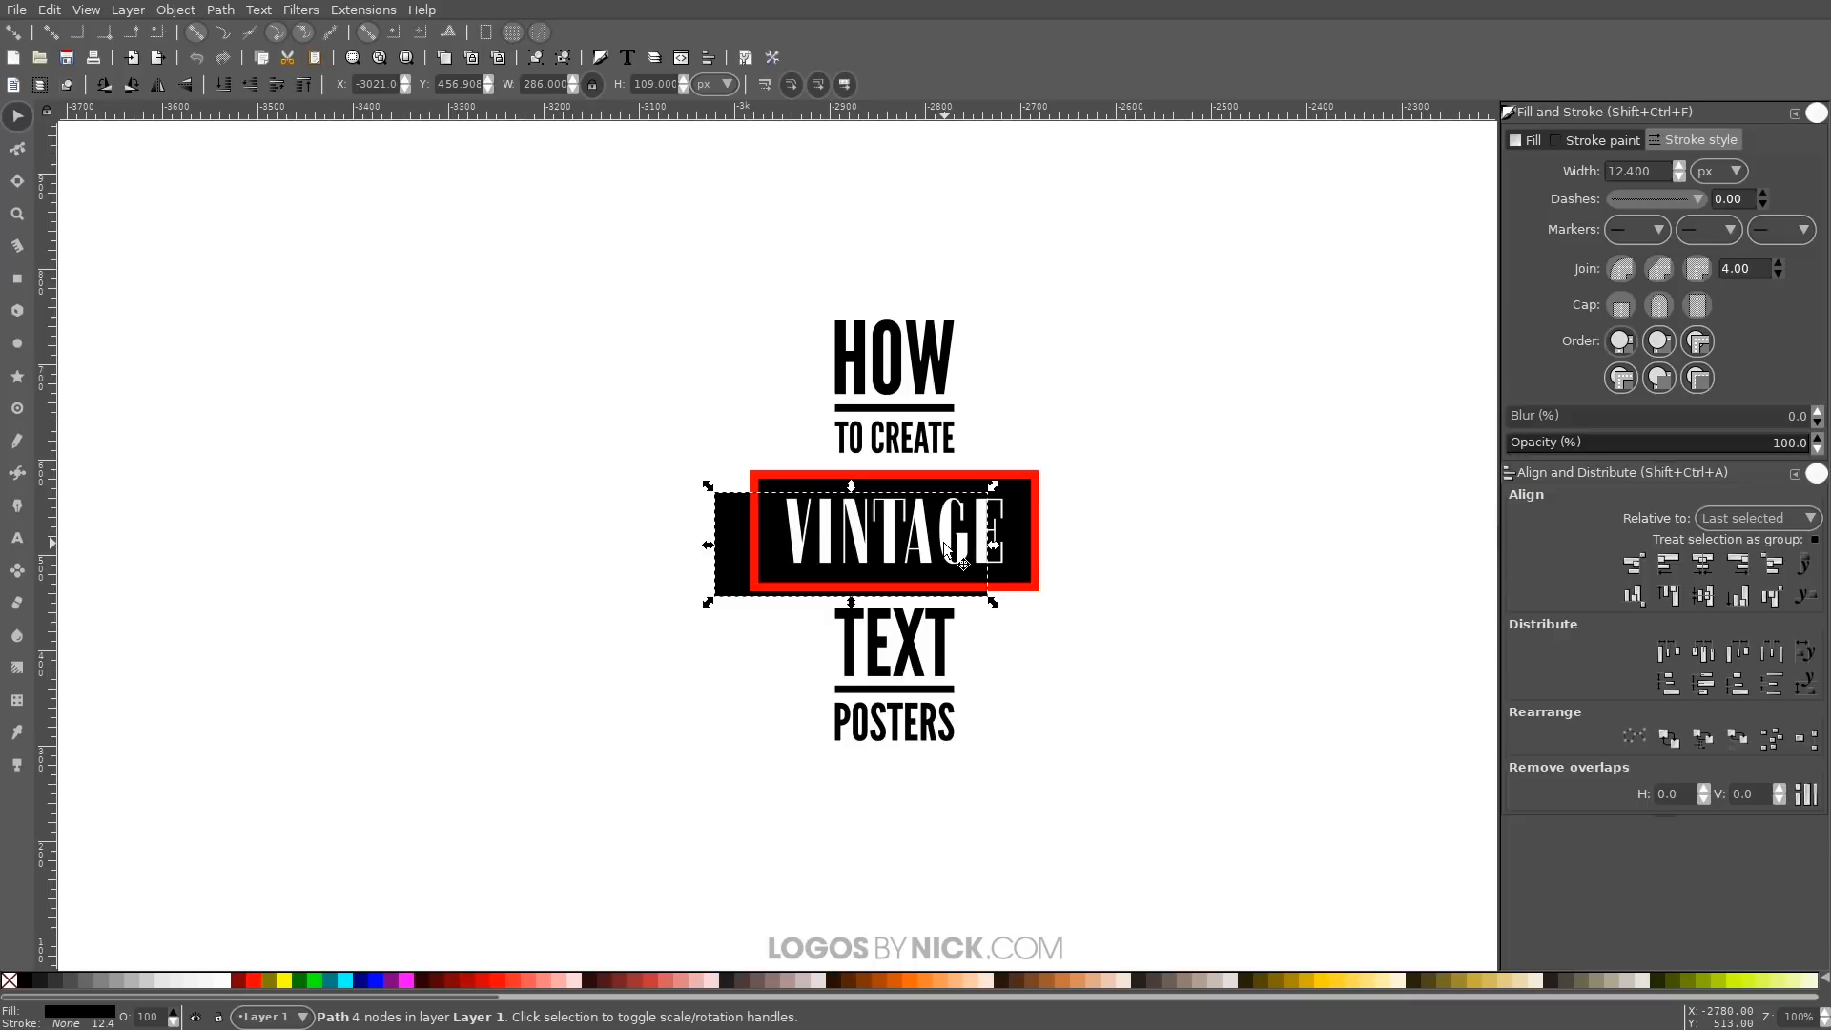
drag(718, 527, 725, 536)
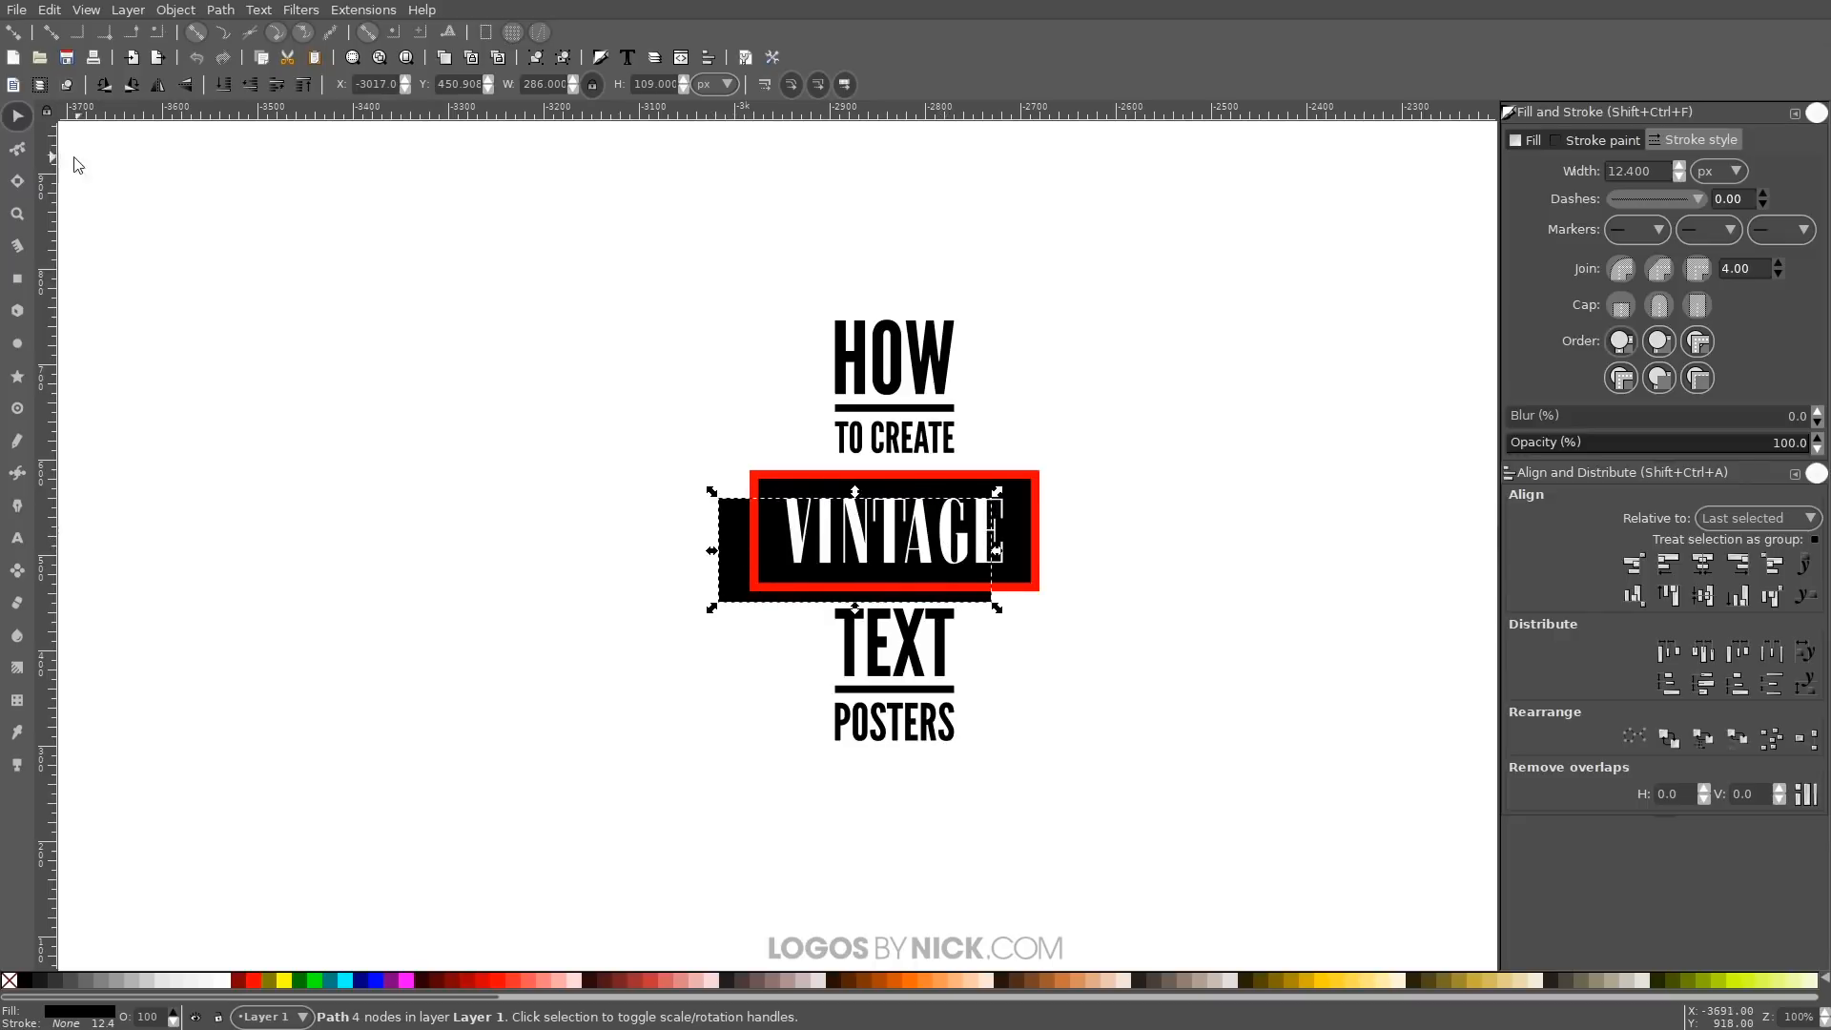
Shorten the offset black copy to about 76 px wide by moving its two right-hand nodes left
click(18, 148)
drag(1079, 683, 967, 412)
drag(992, 602, 800, 605)
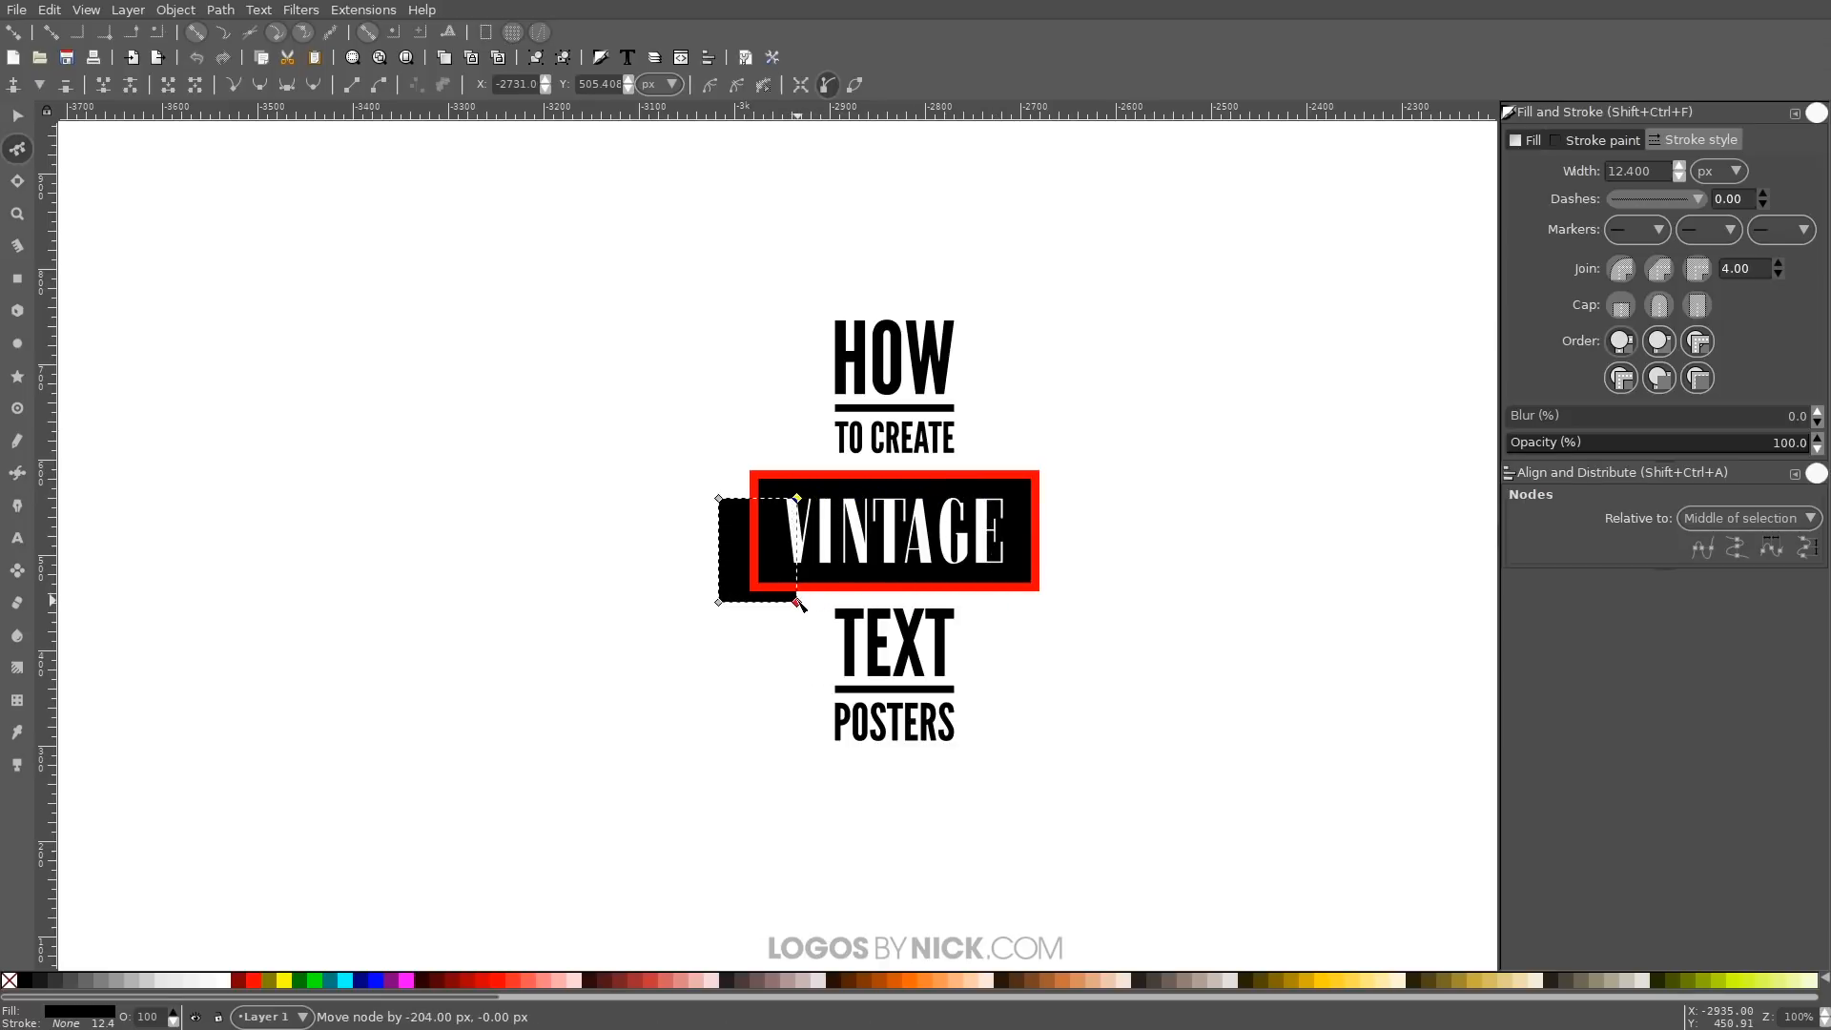
drag(799, 604, 795, 603)
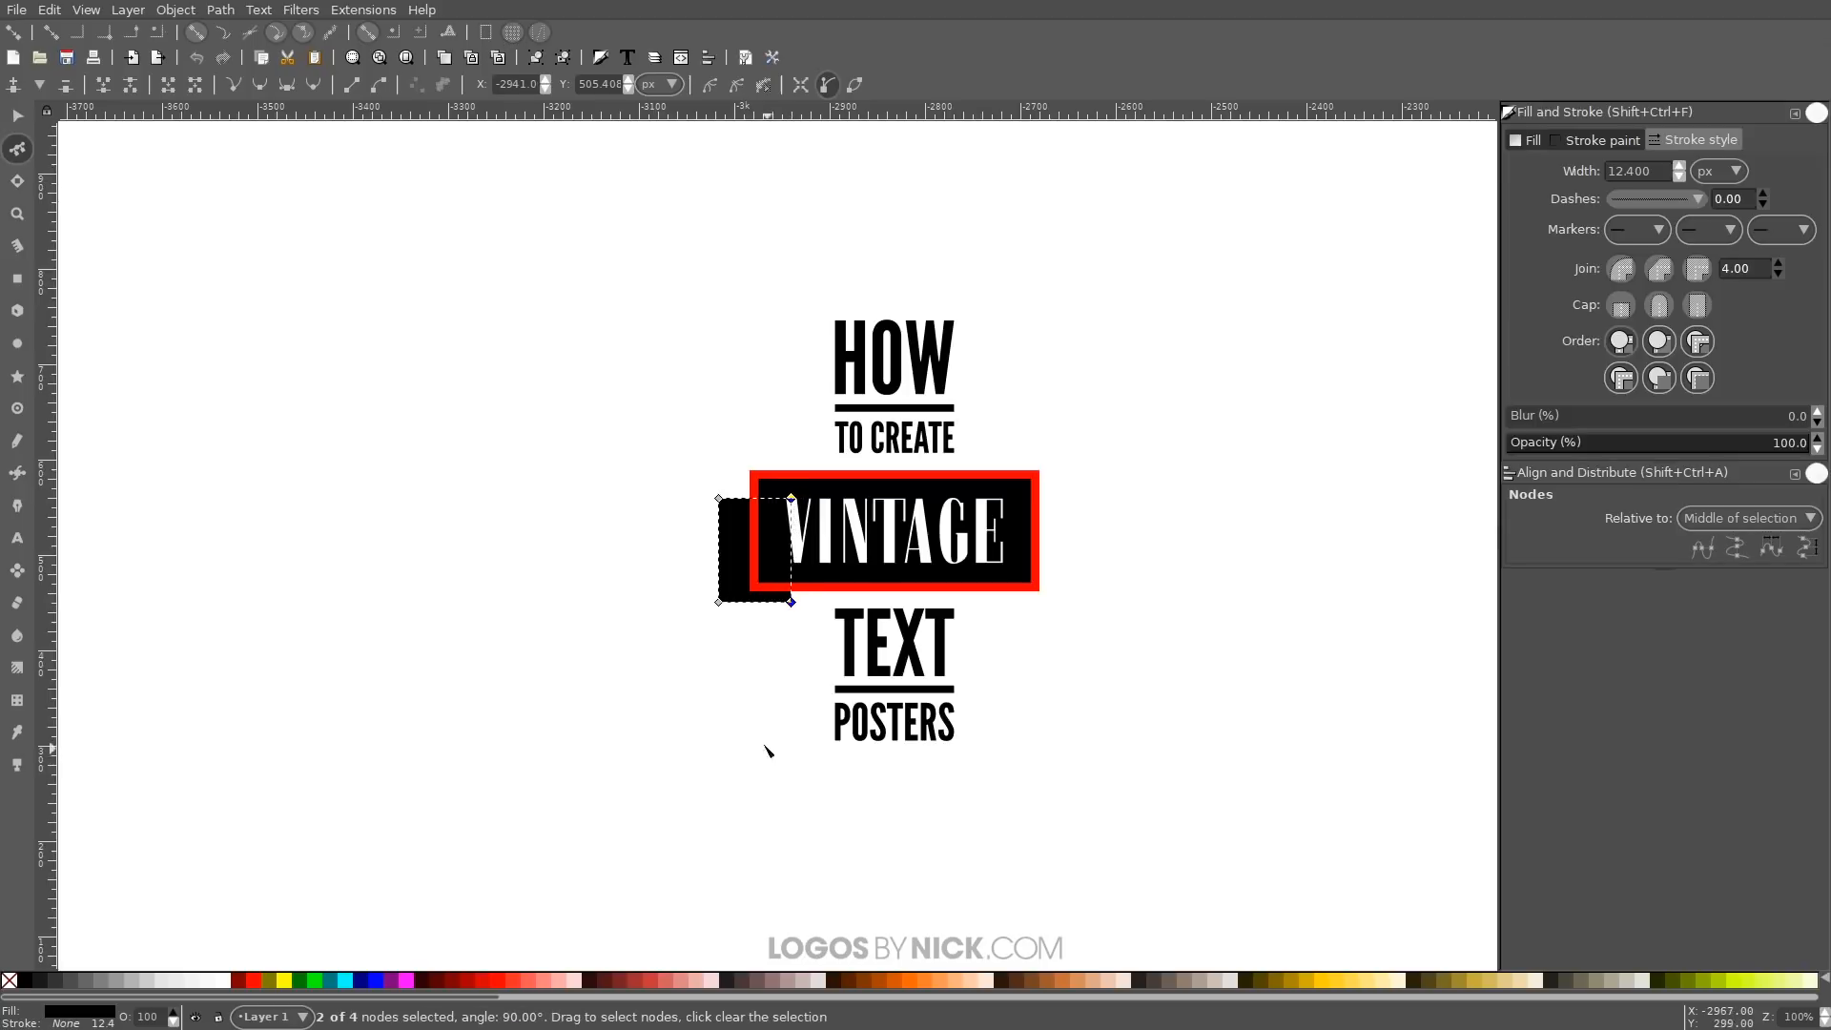
Insert a midpoint node on the black tail's left edge and move it about 9 px inward to form a notch
drag(629, 391, 756, 661)
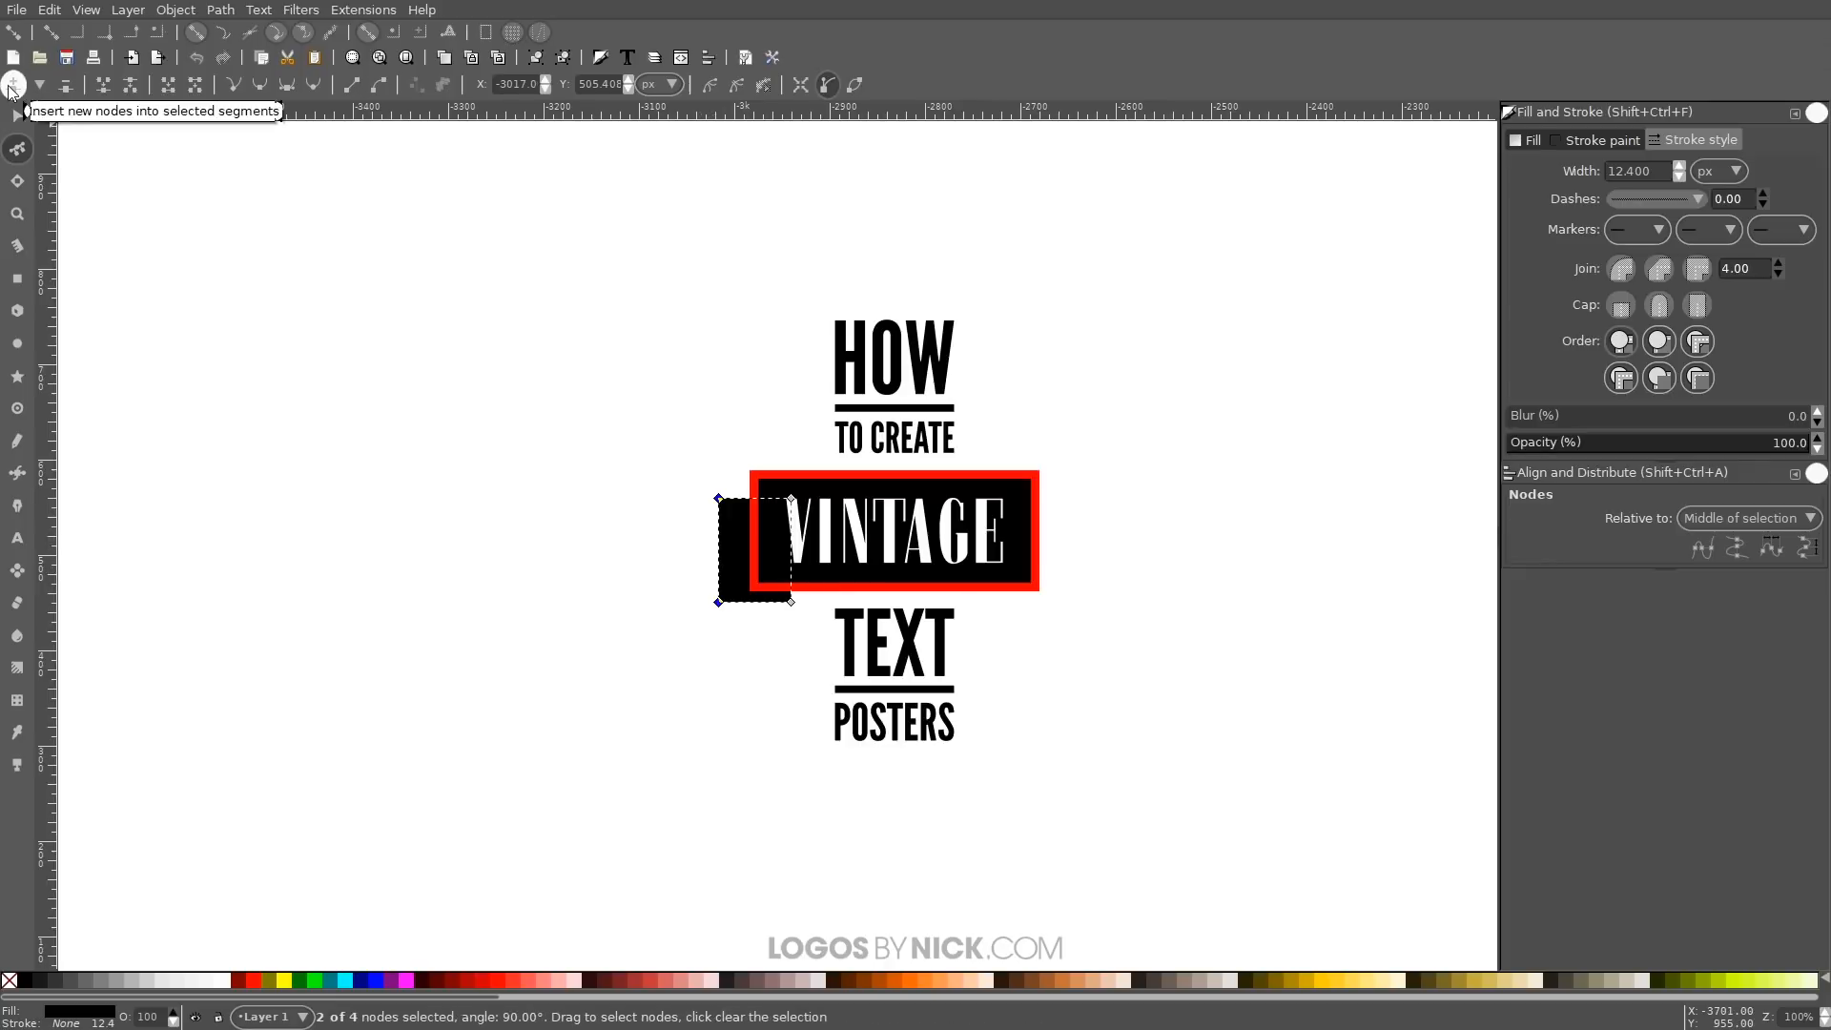
click(11, 85)
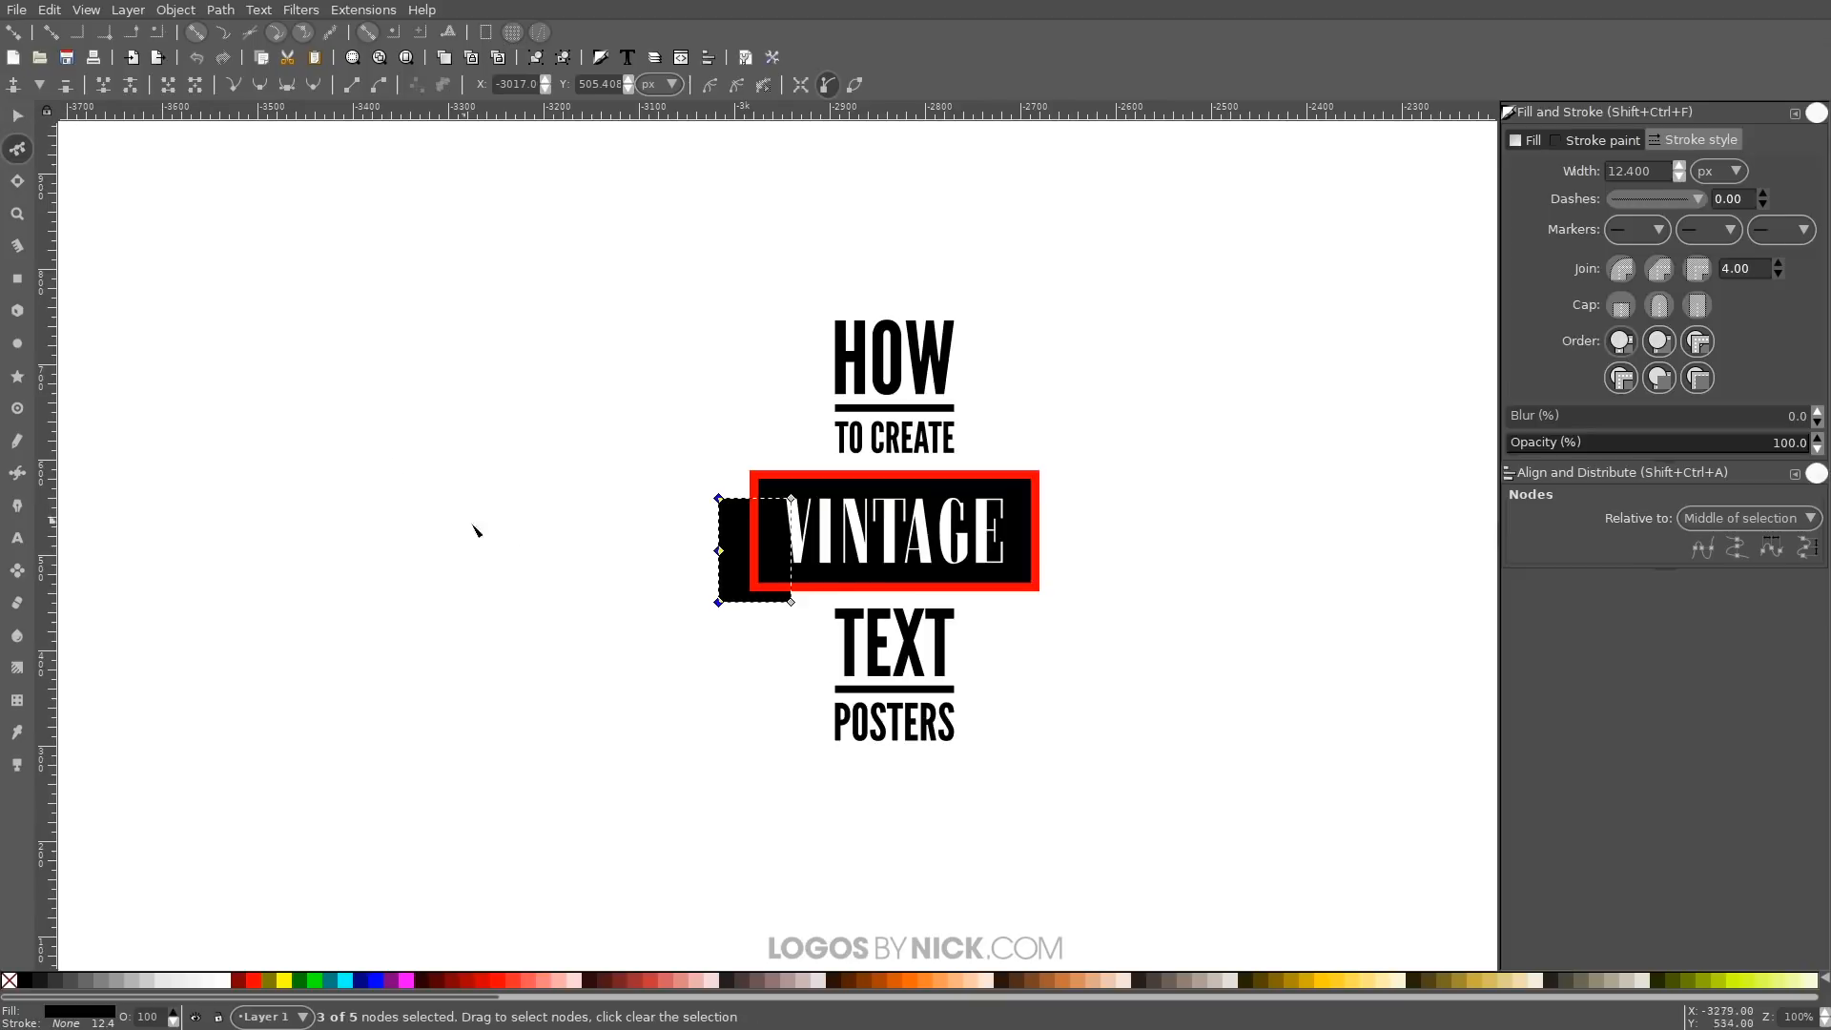
drag(648, 533, 755, 570)
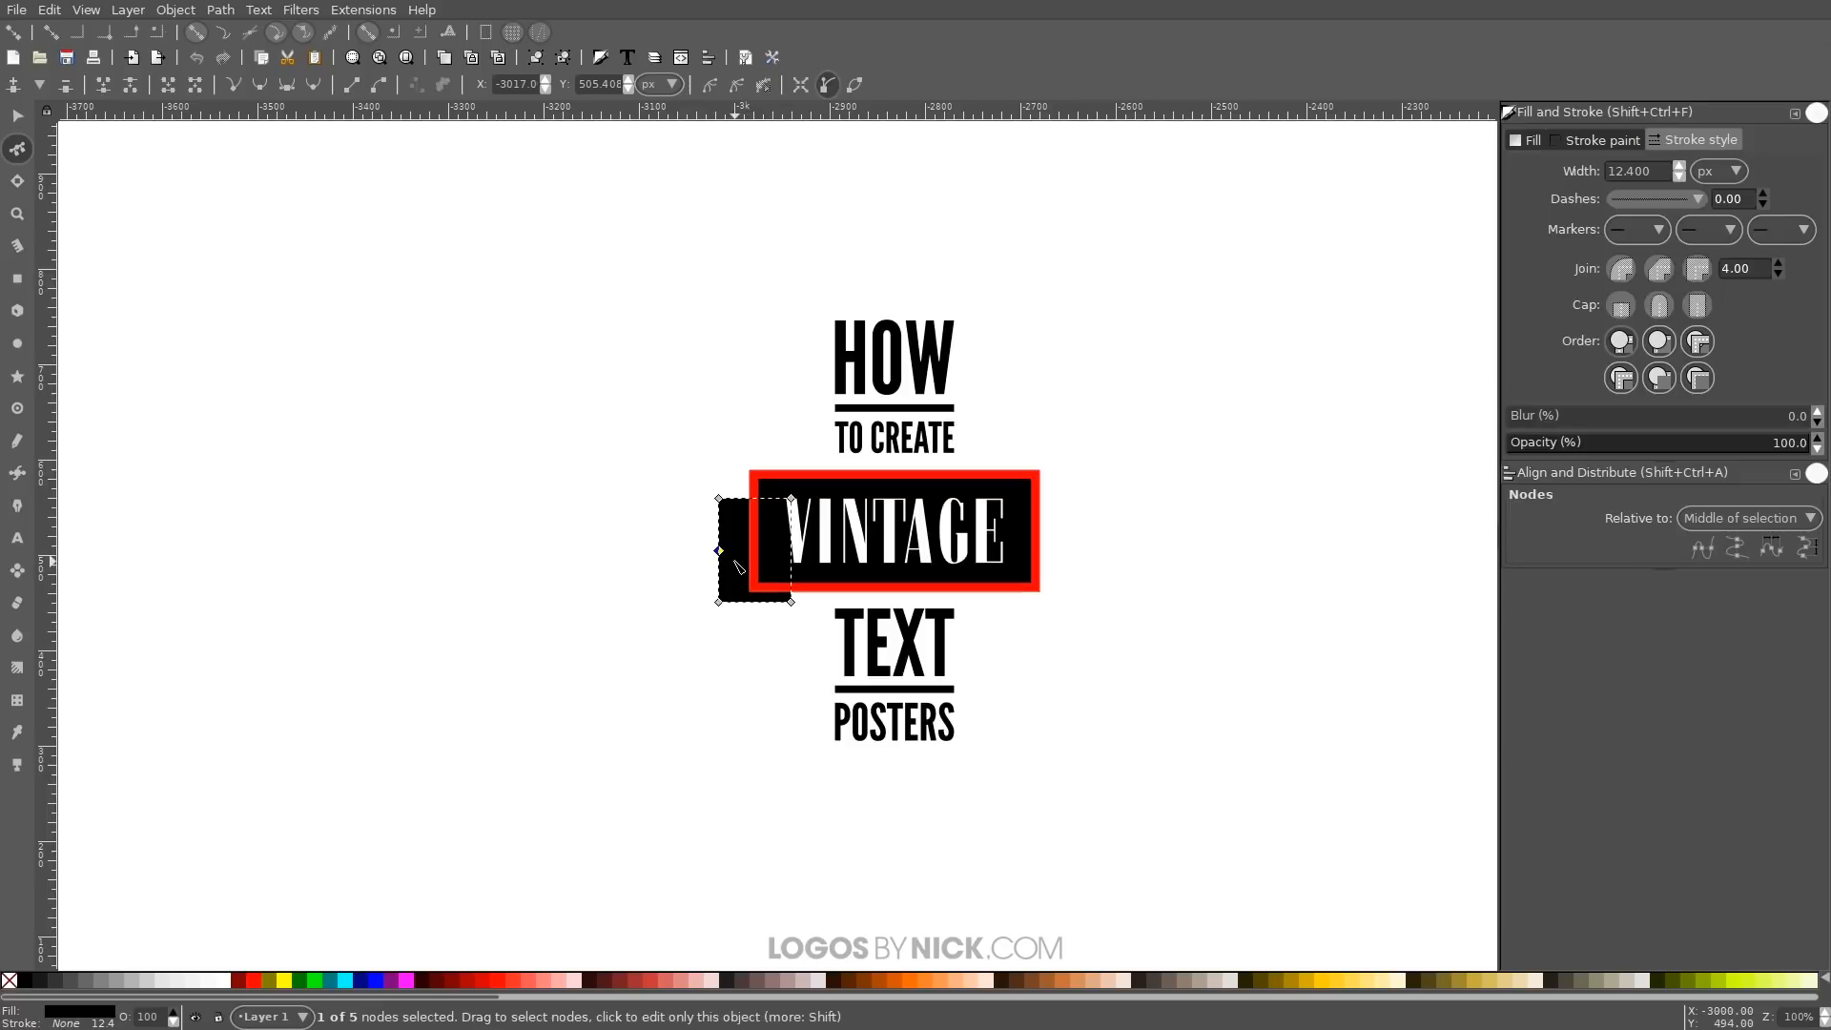
drag(720, 551, 725, 553)
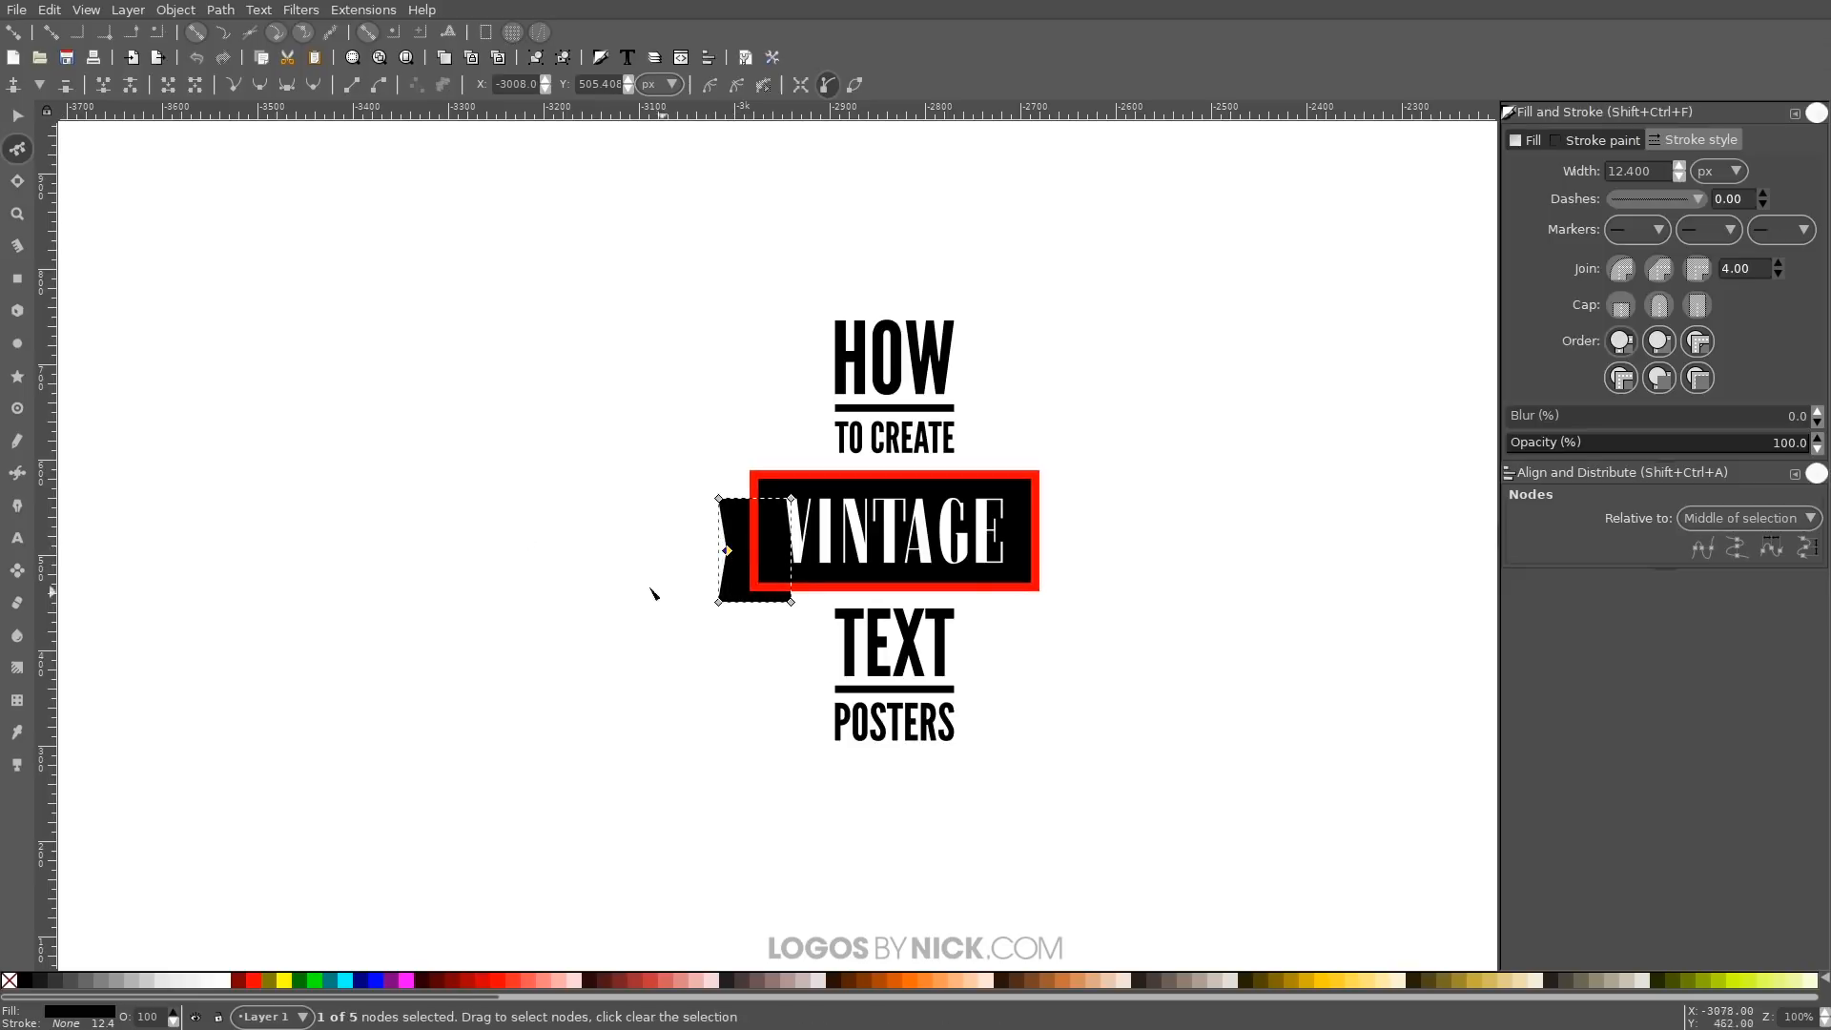
Duplicate the notched tail, flip it horizontally, and place it behind the banner's right end, raised slightly above the banner's top edge
click(26, 118)
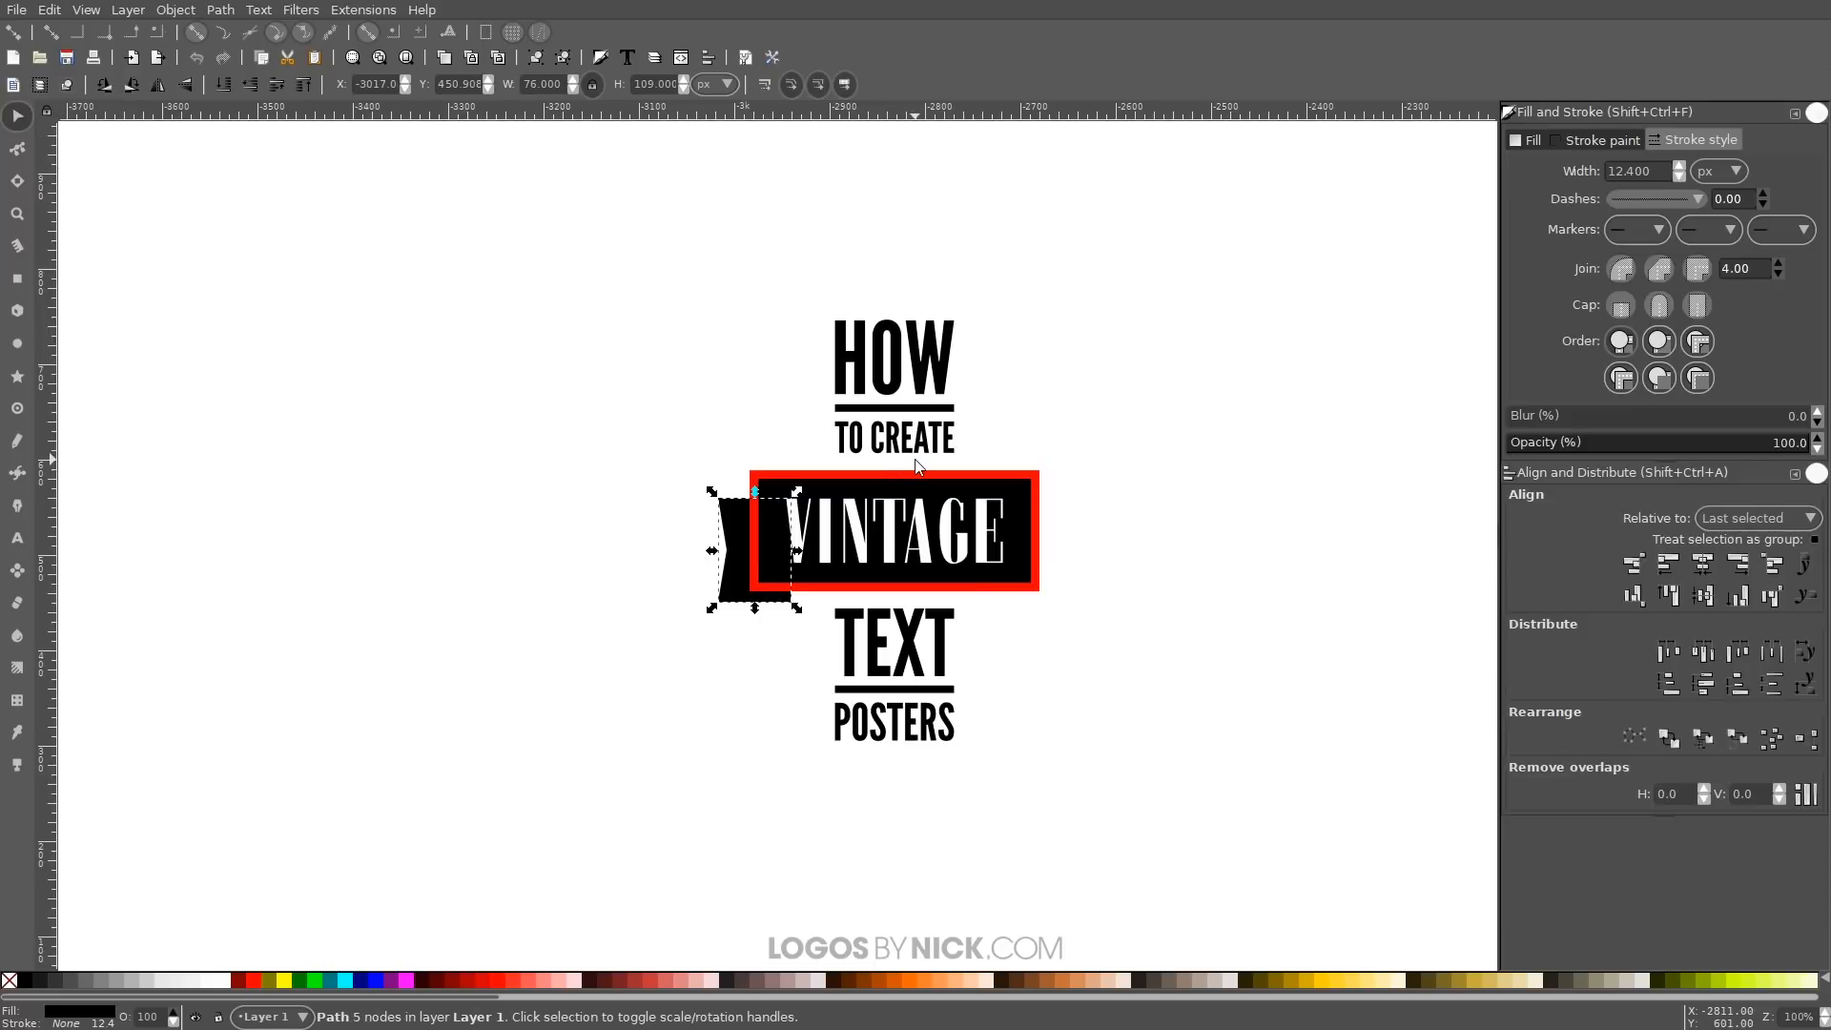
key(Page_Up)
click(162, 89)
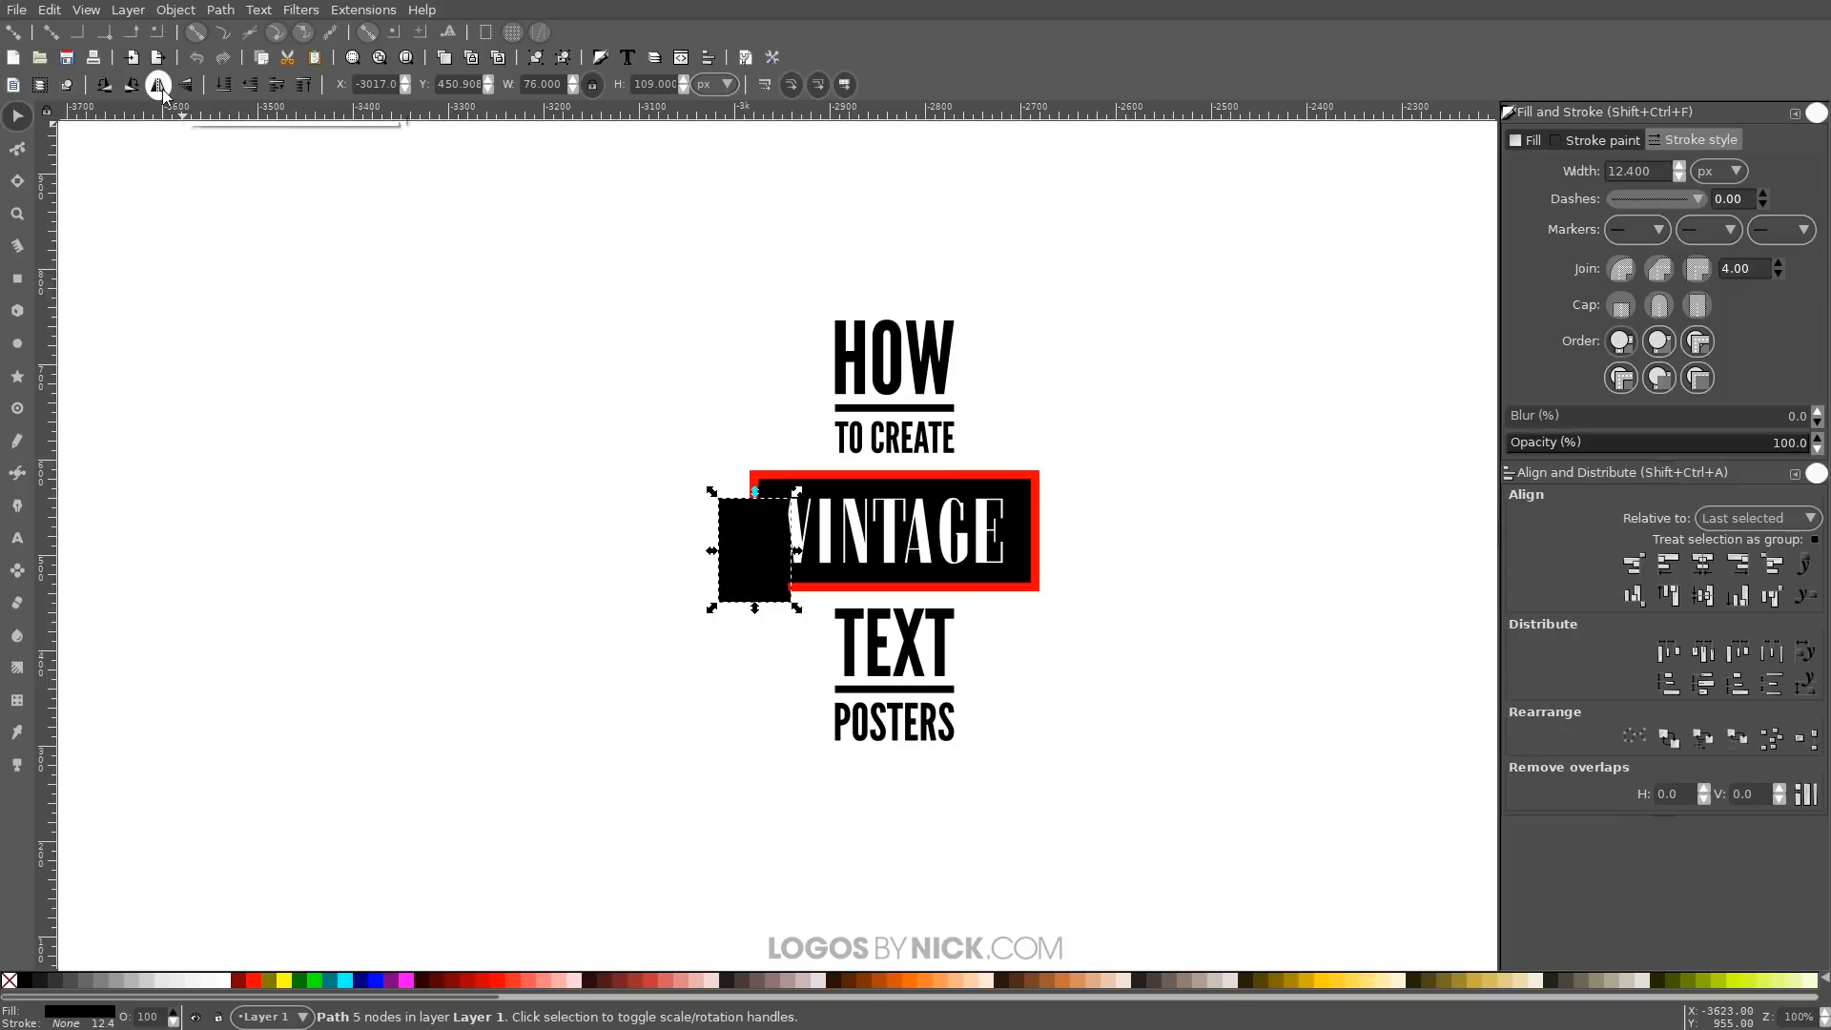
drag(773, 603, 1043, 524)
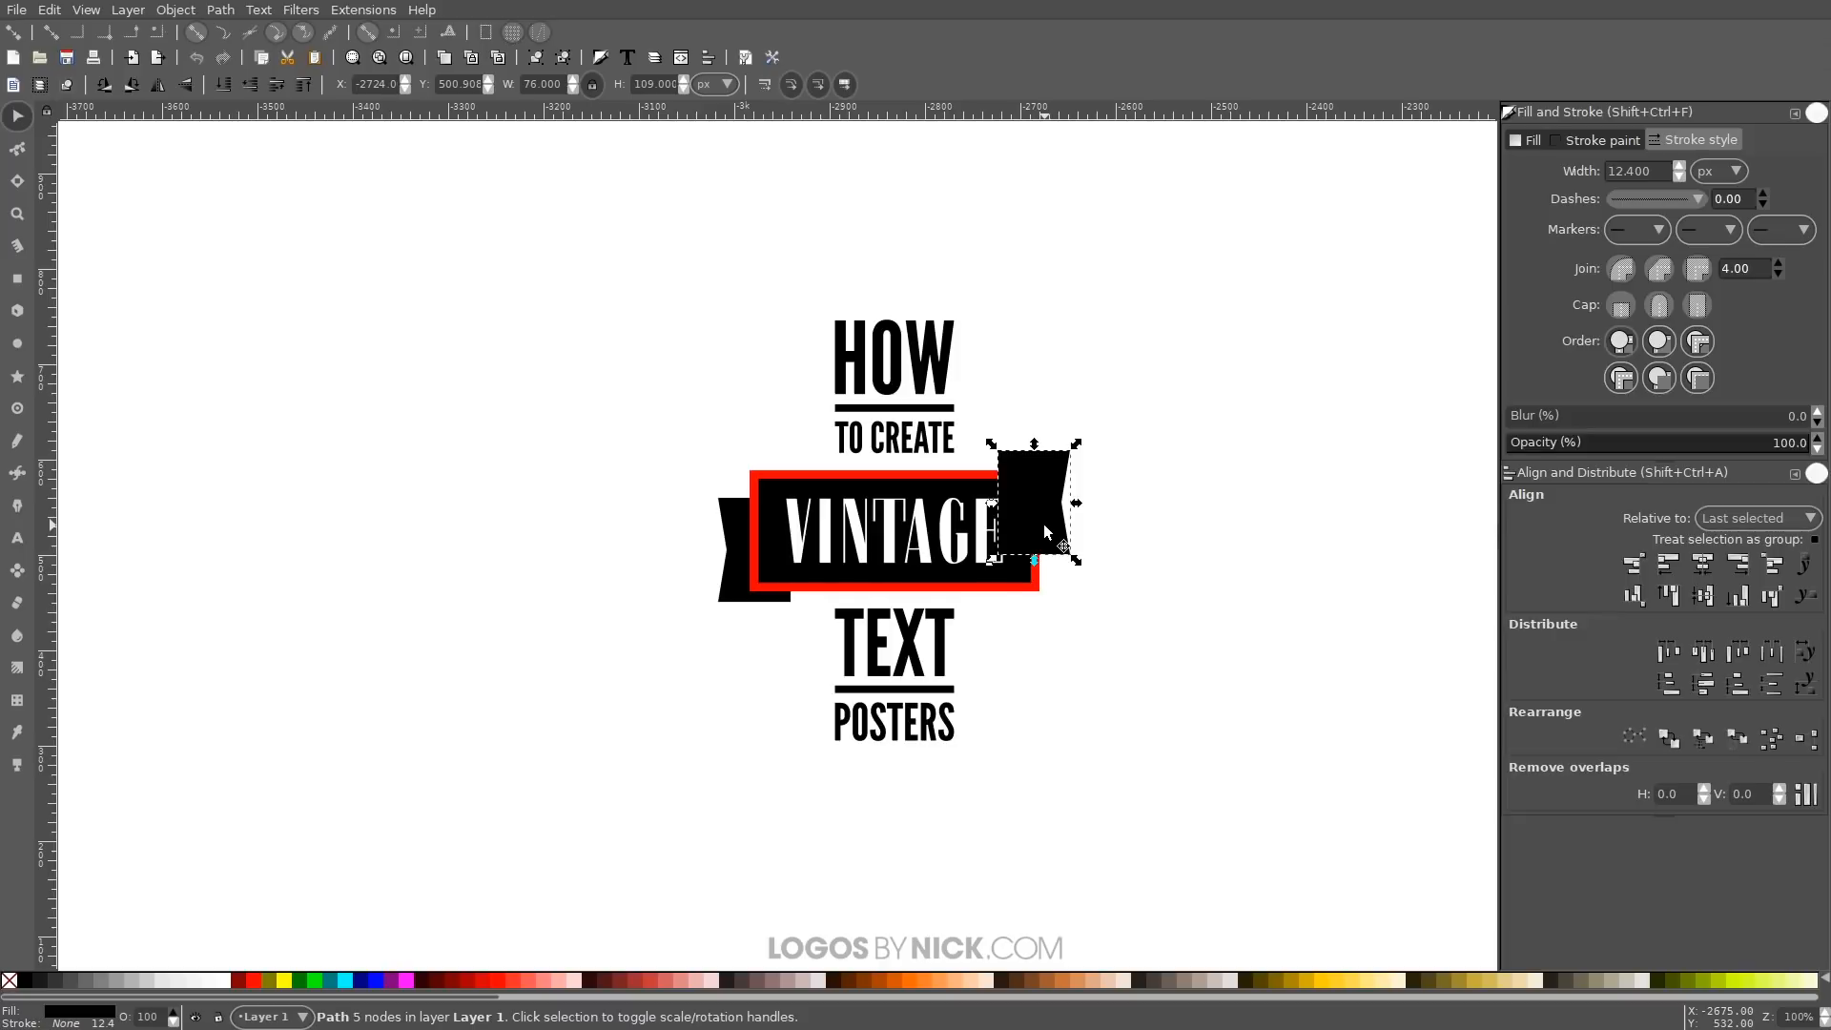
drag(1047, 470, 1046, 485)
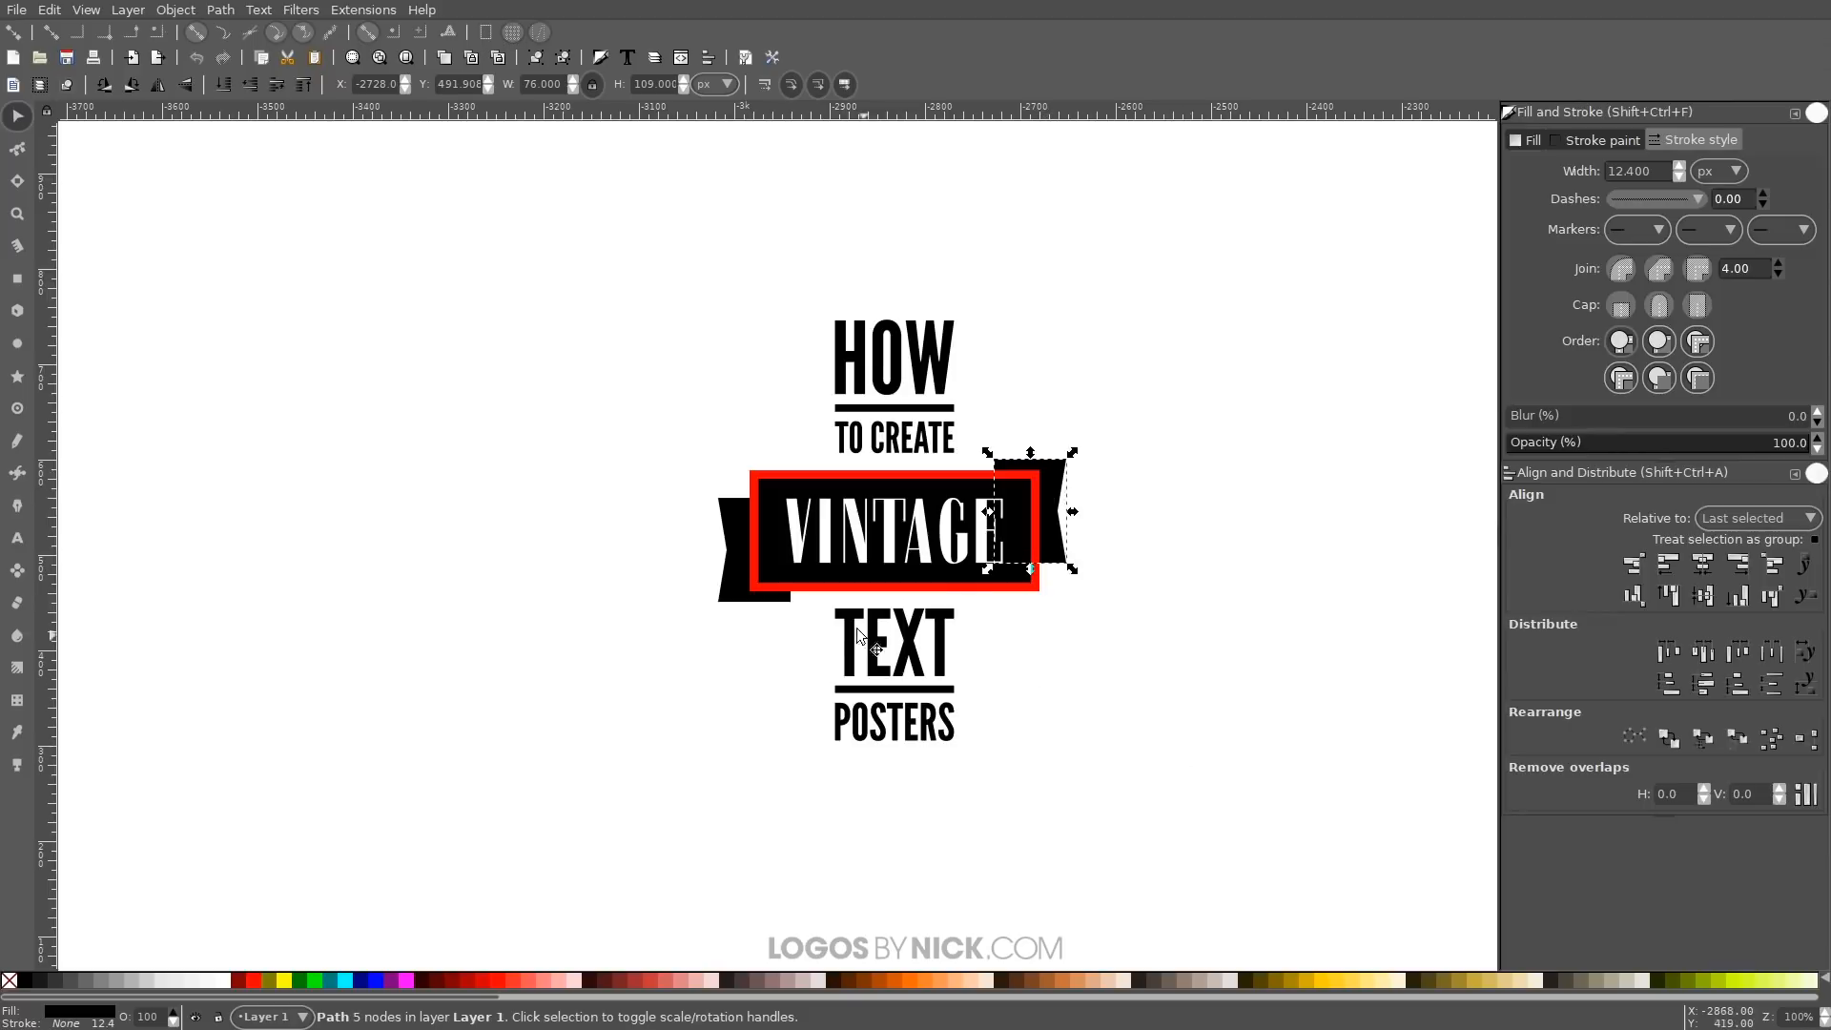
Unite the two black ribbon tails into a single path
shift+click(739, 563)
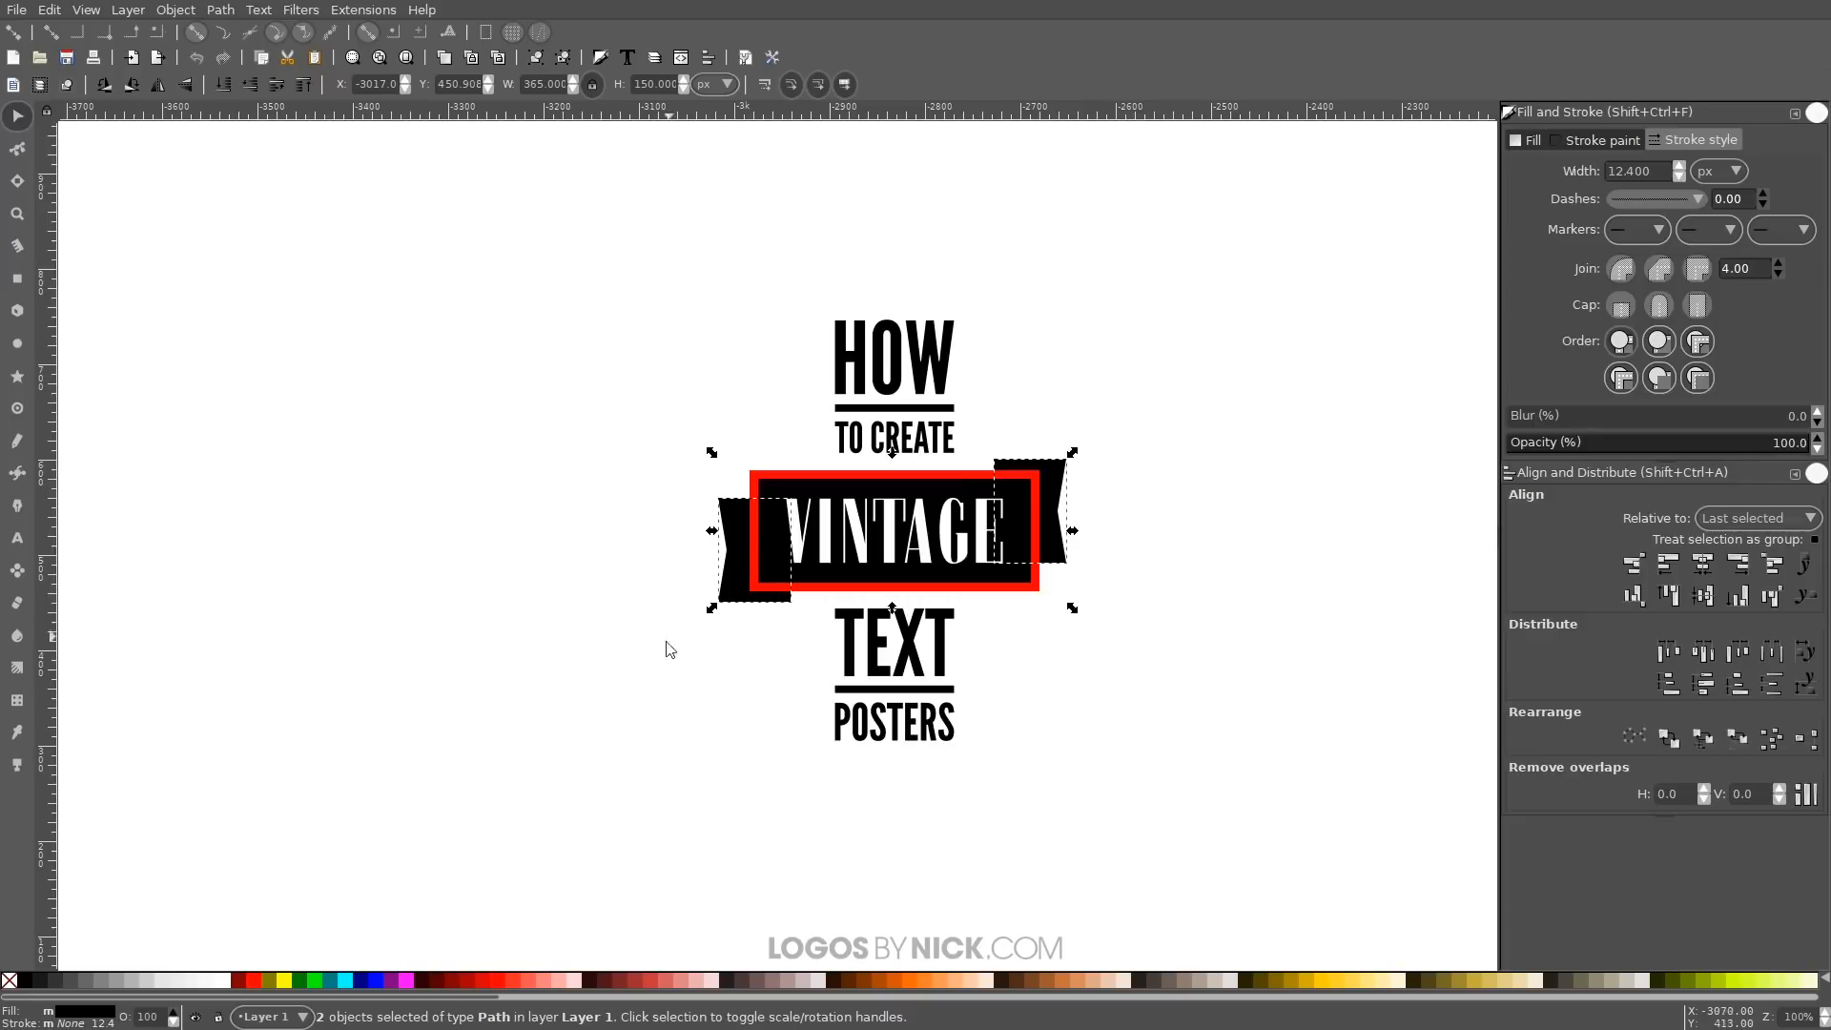
click(222, 12)
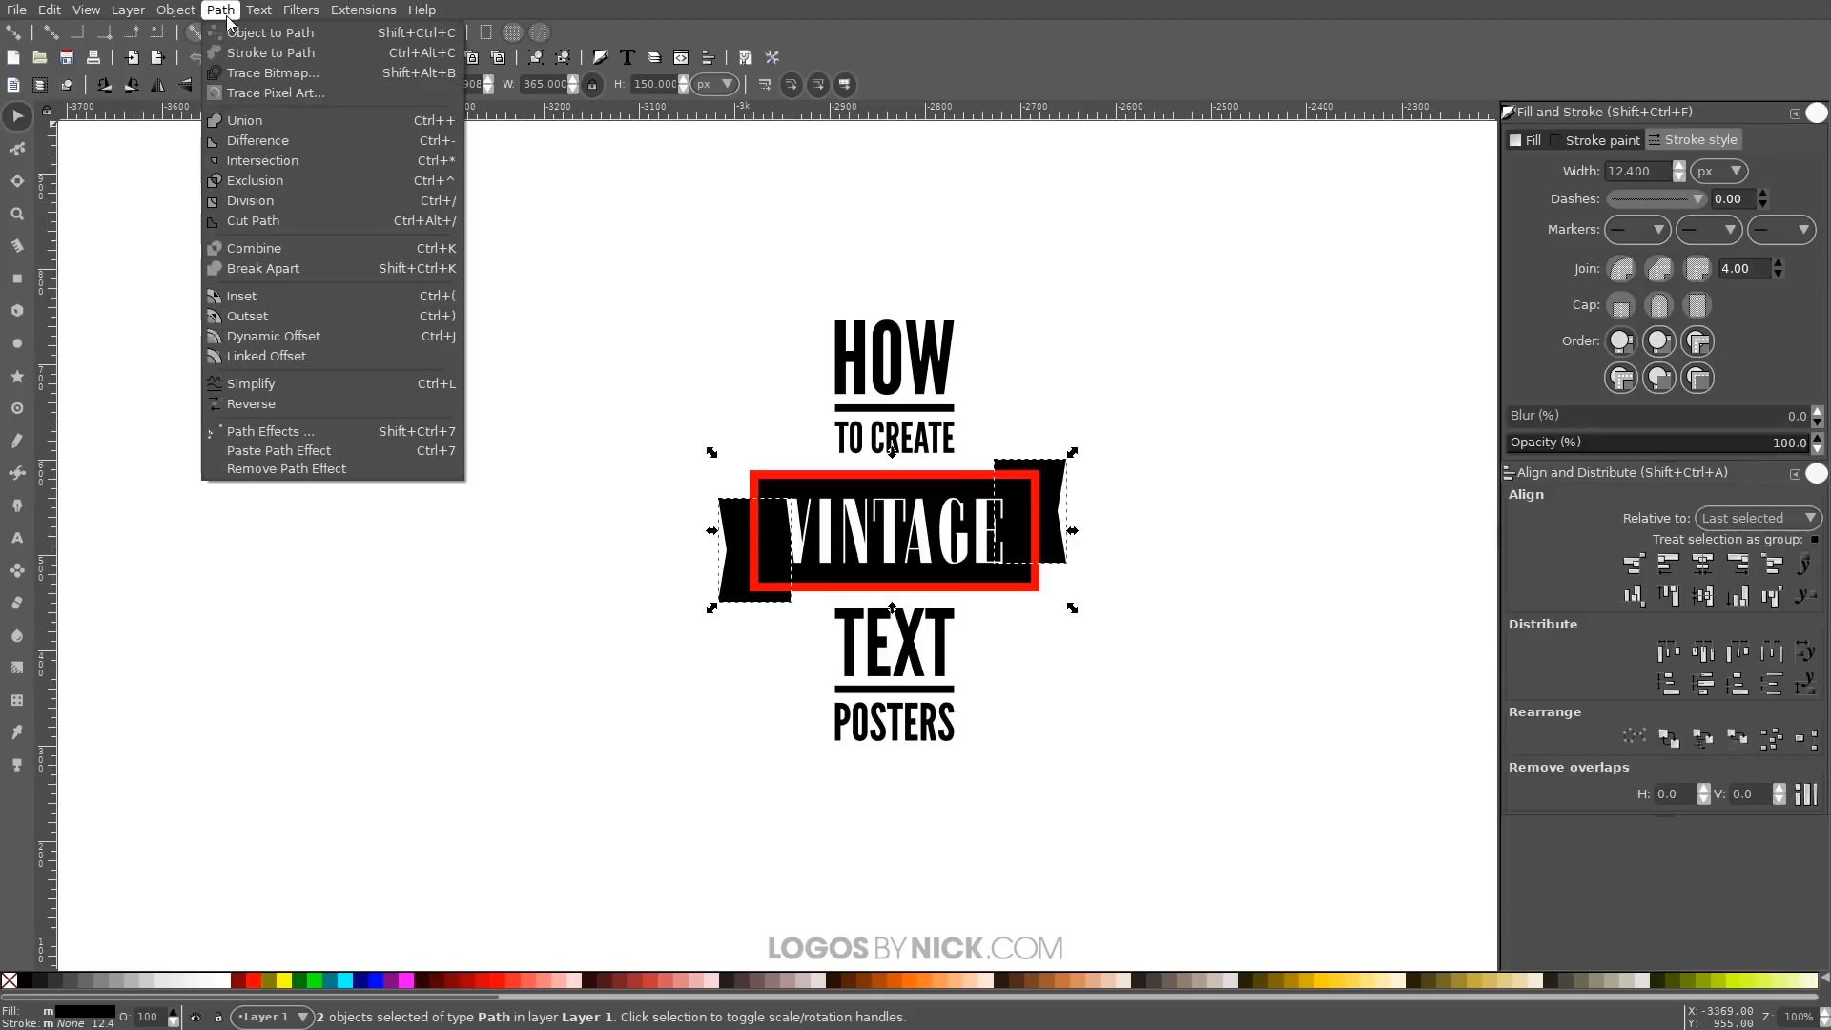
click(239, 121)
Centre the united ribbon tails on the red rectangle along both axes and subtract the rectangle from them with Difference
key(shift)
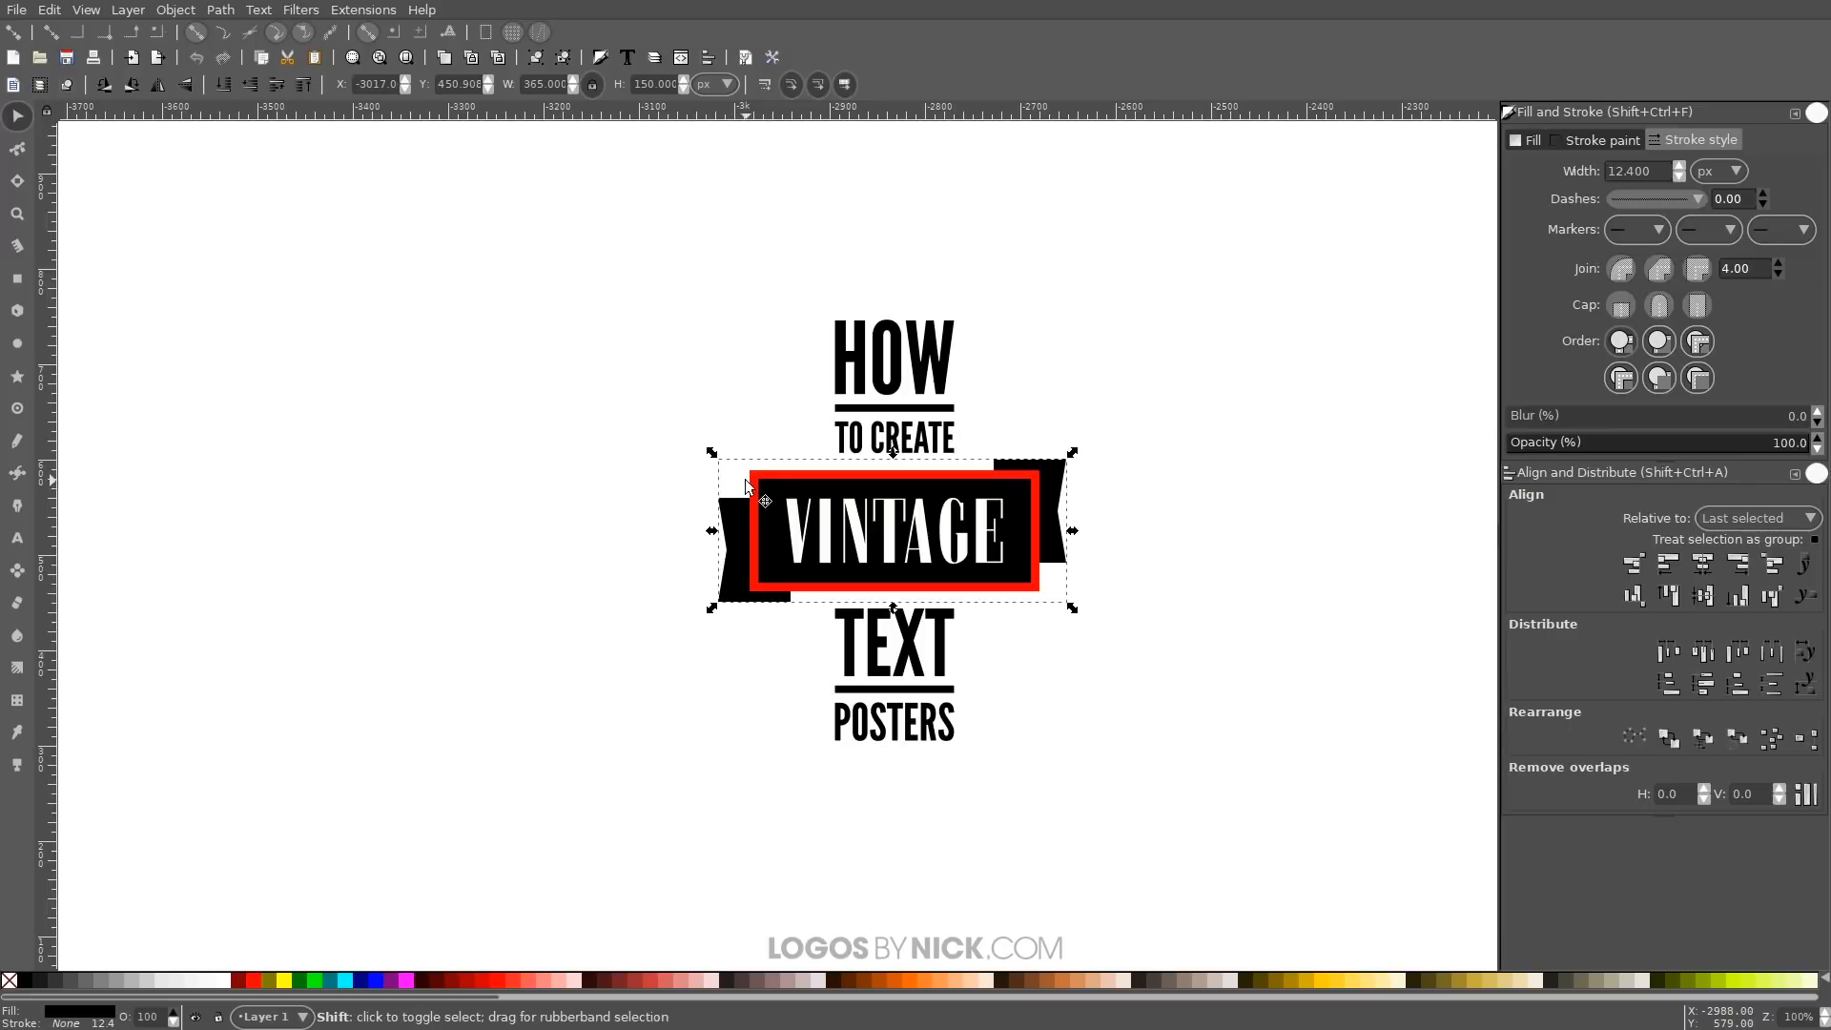
shift+click(746, 481)
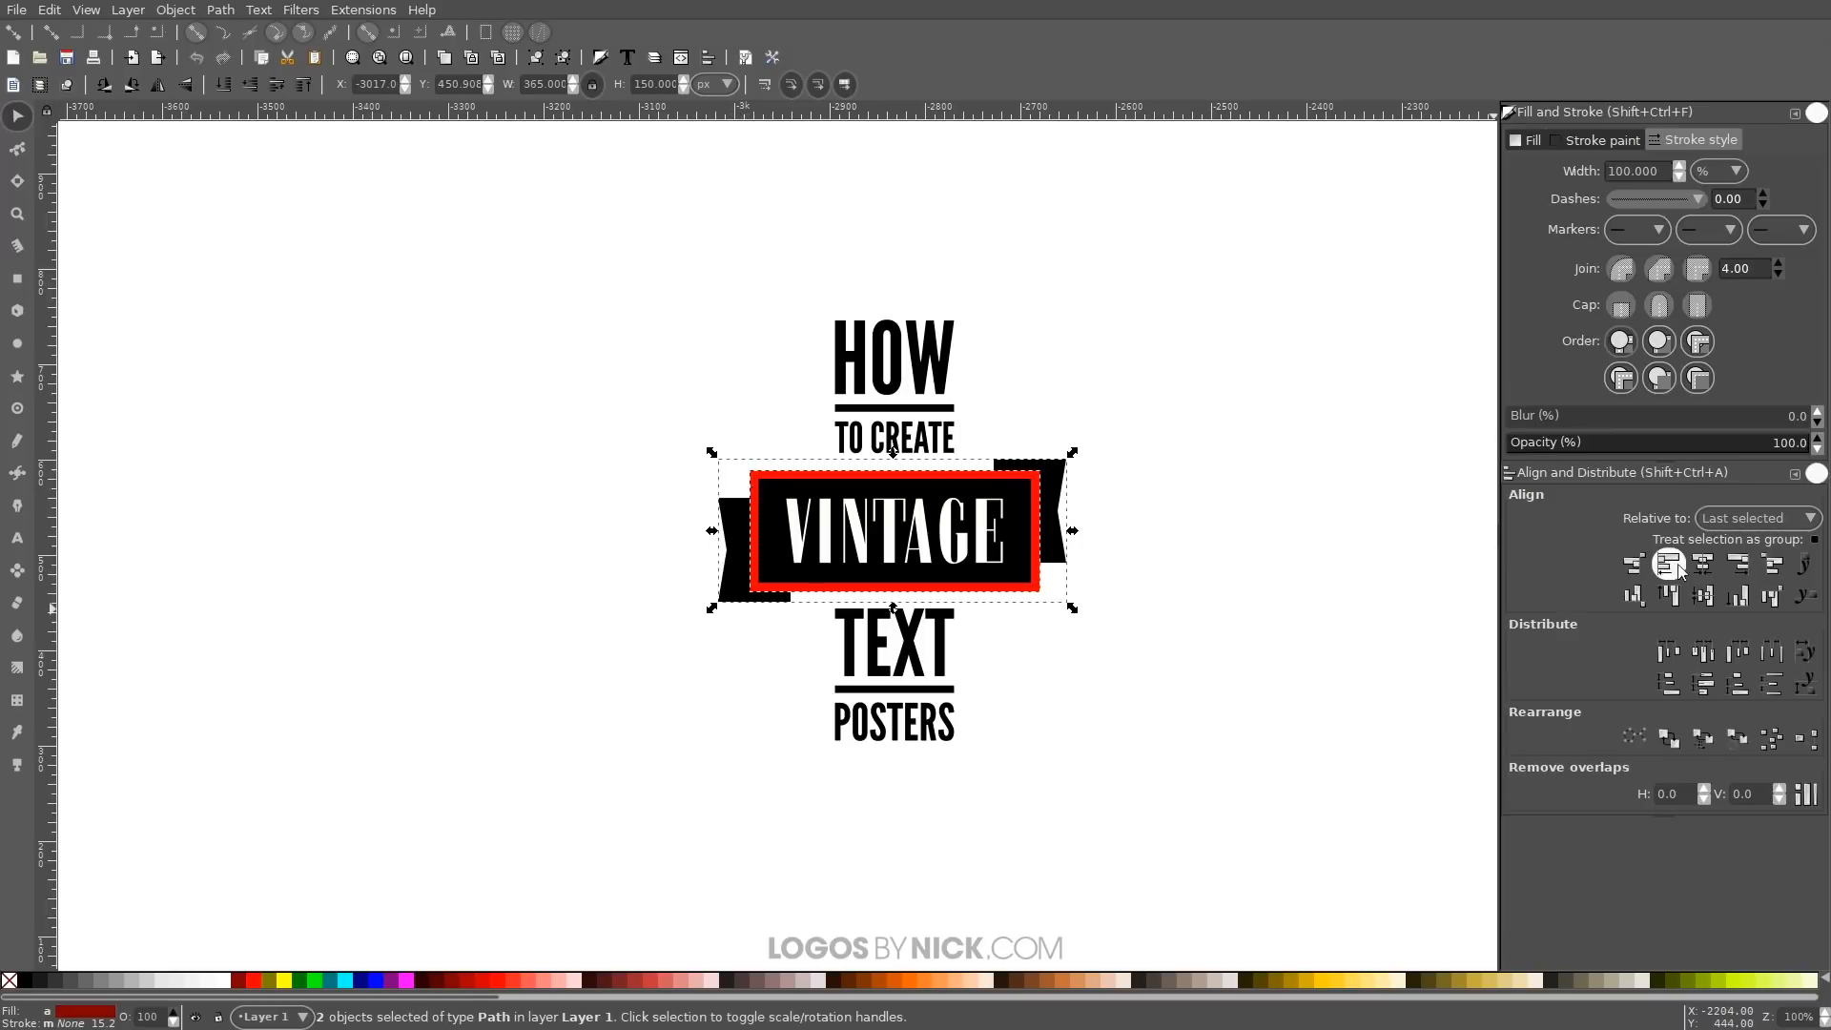
click(1704, 574)
click(1704, 574)
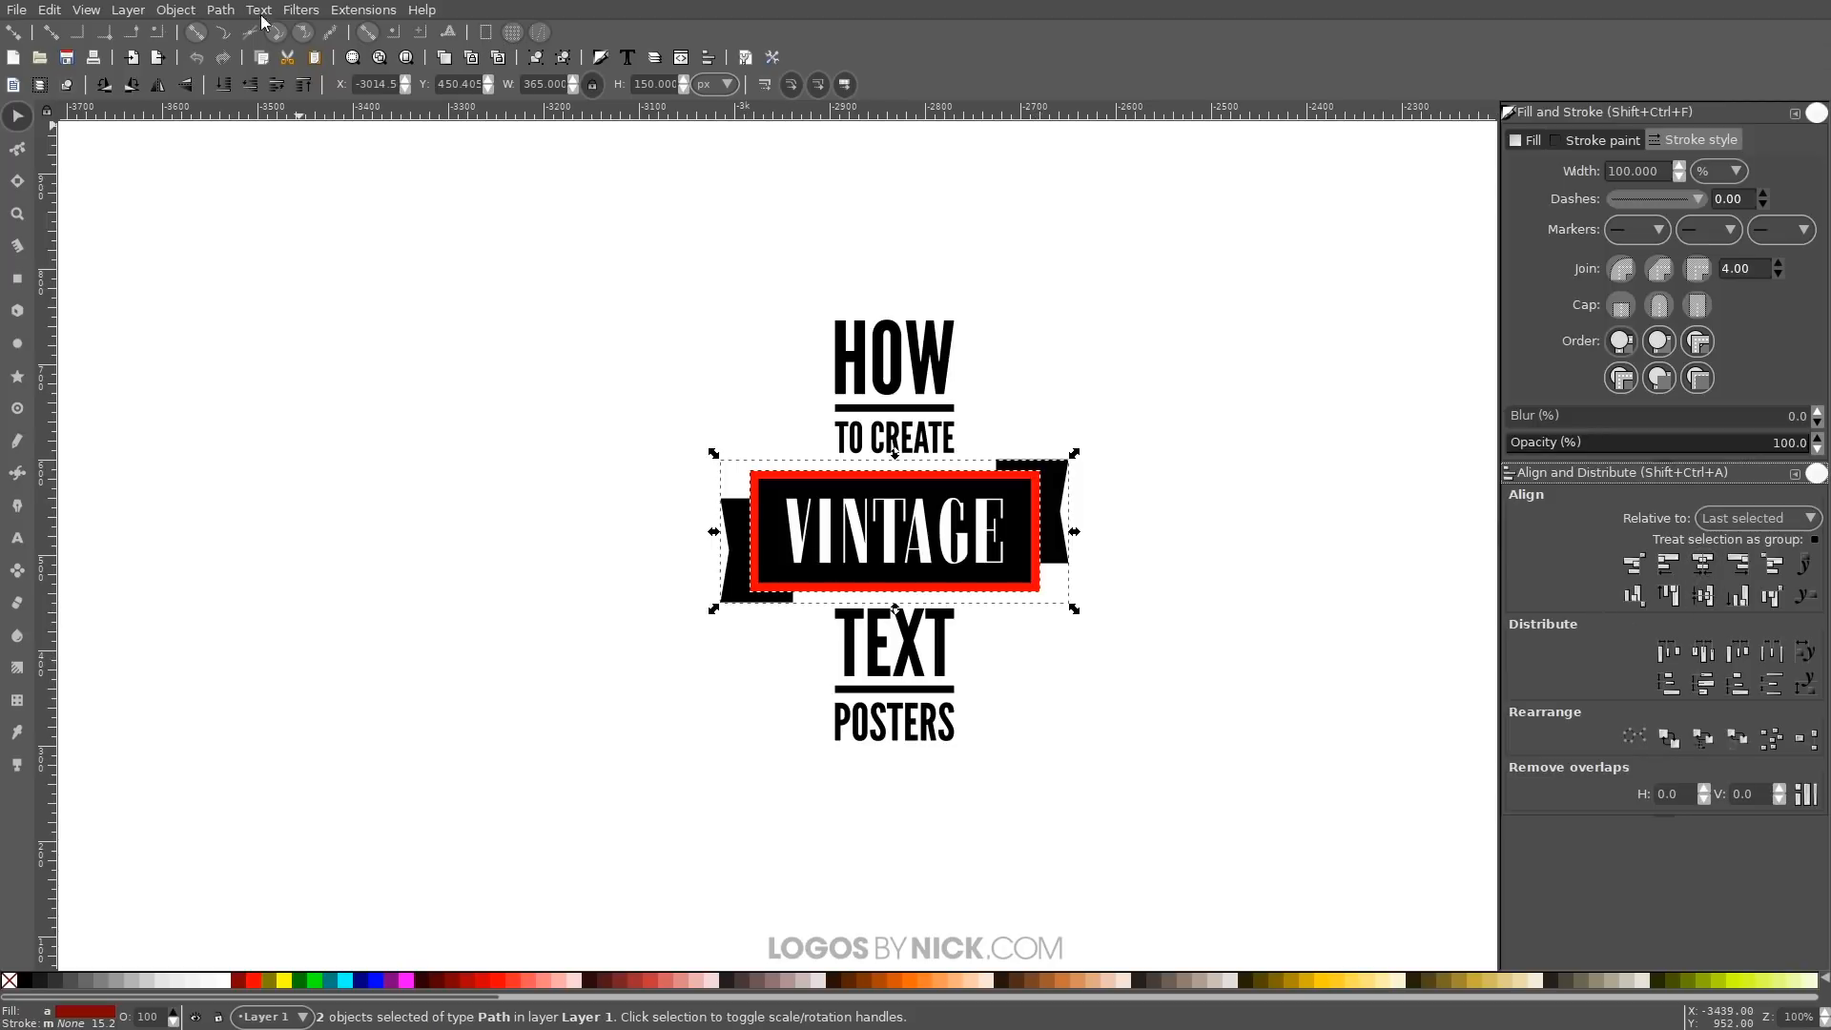
click(220, 11)
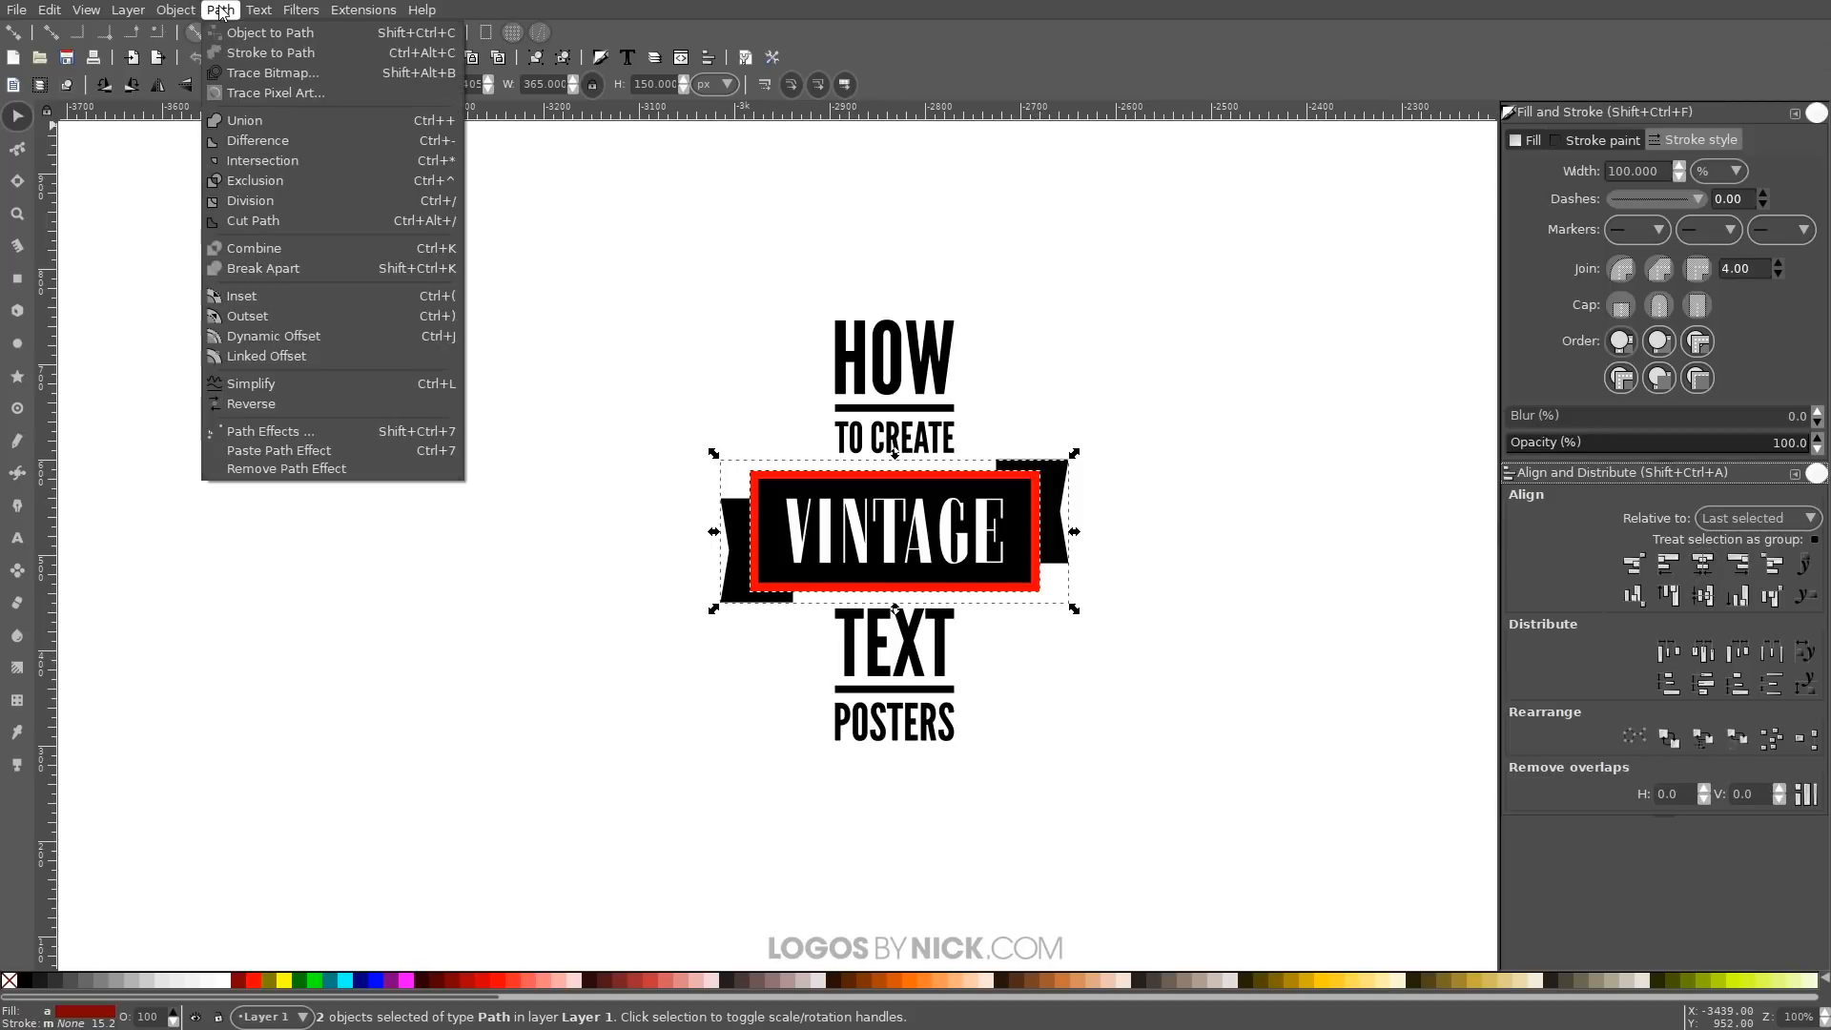
click(256, 140)
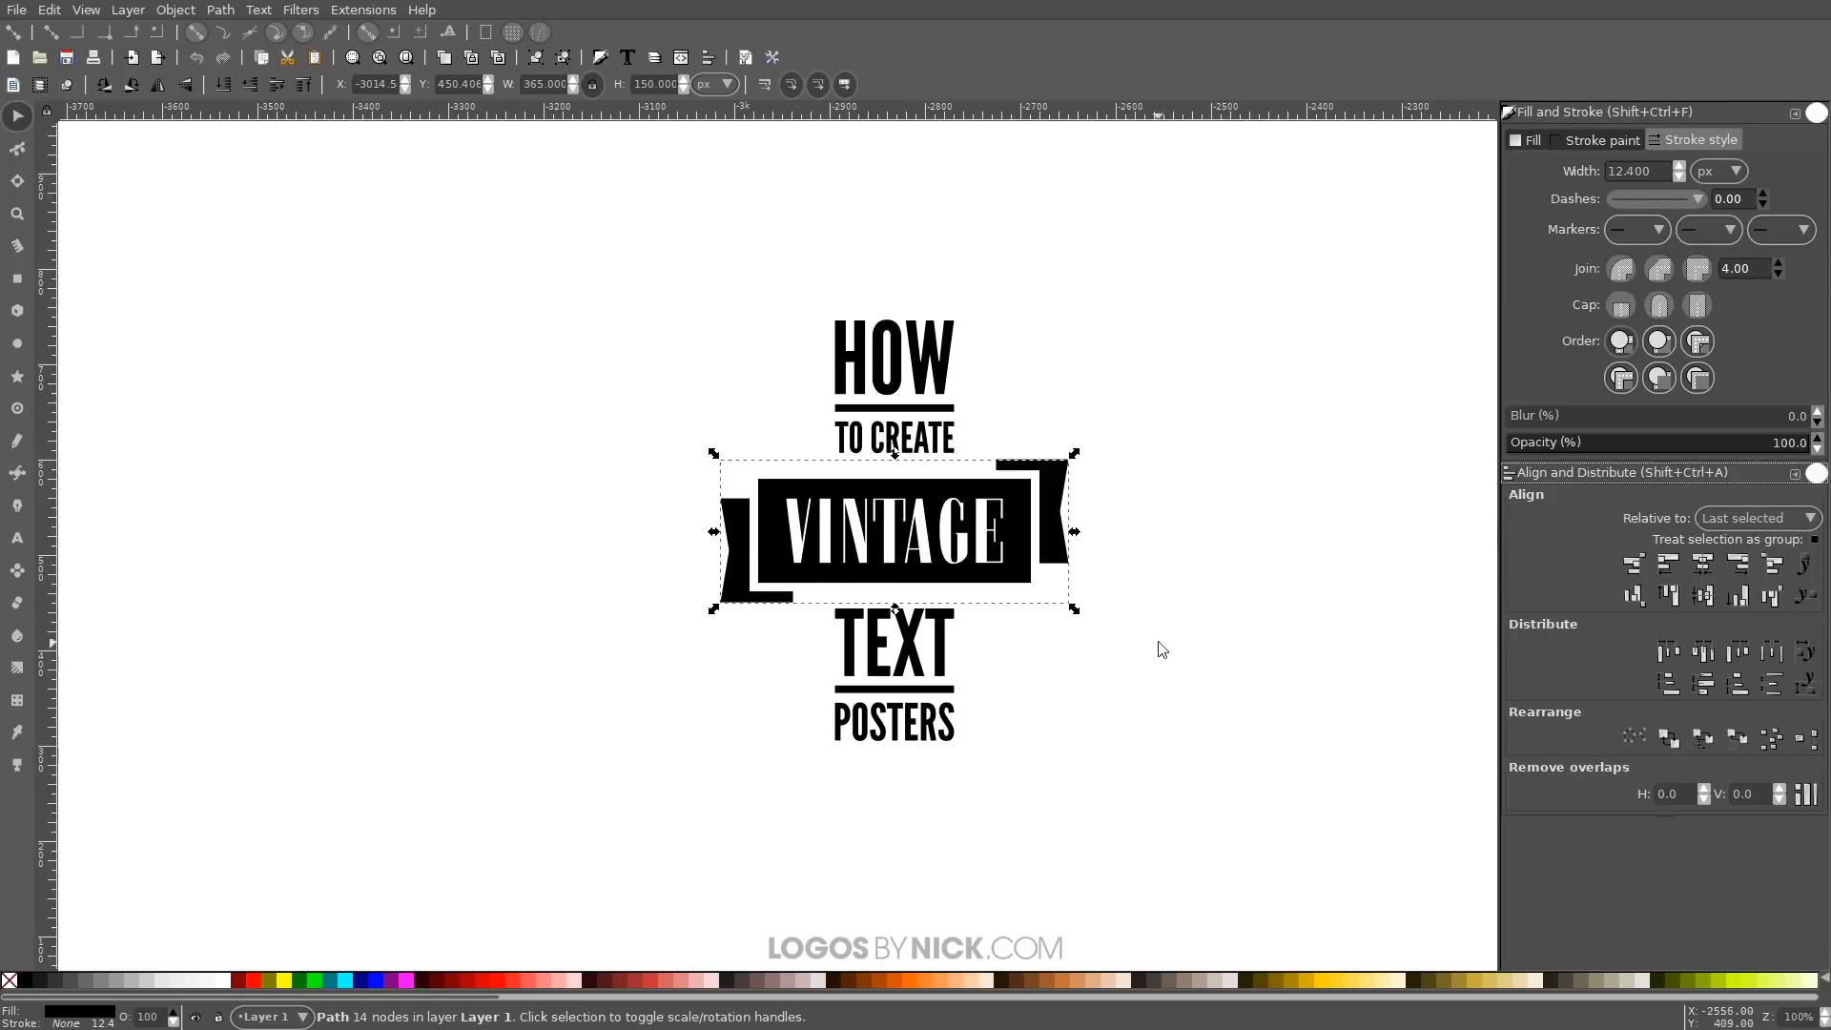
Move the text and divider below the VINTAGE banner up and those above it down, closing the gaps to the banner
drag(1061, 825, 784, 595)
drag(909, 660, 907, 634)
drag(764, 269, 947, 452)
click(1173, 806)
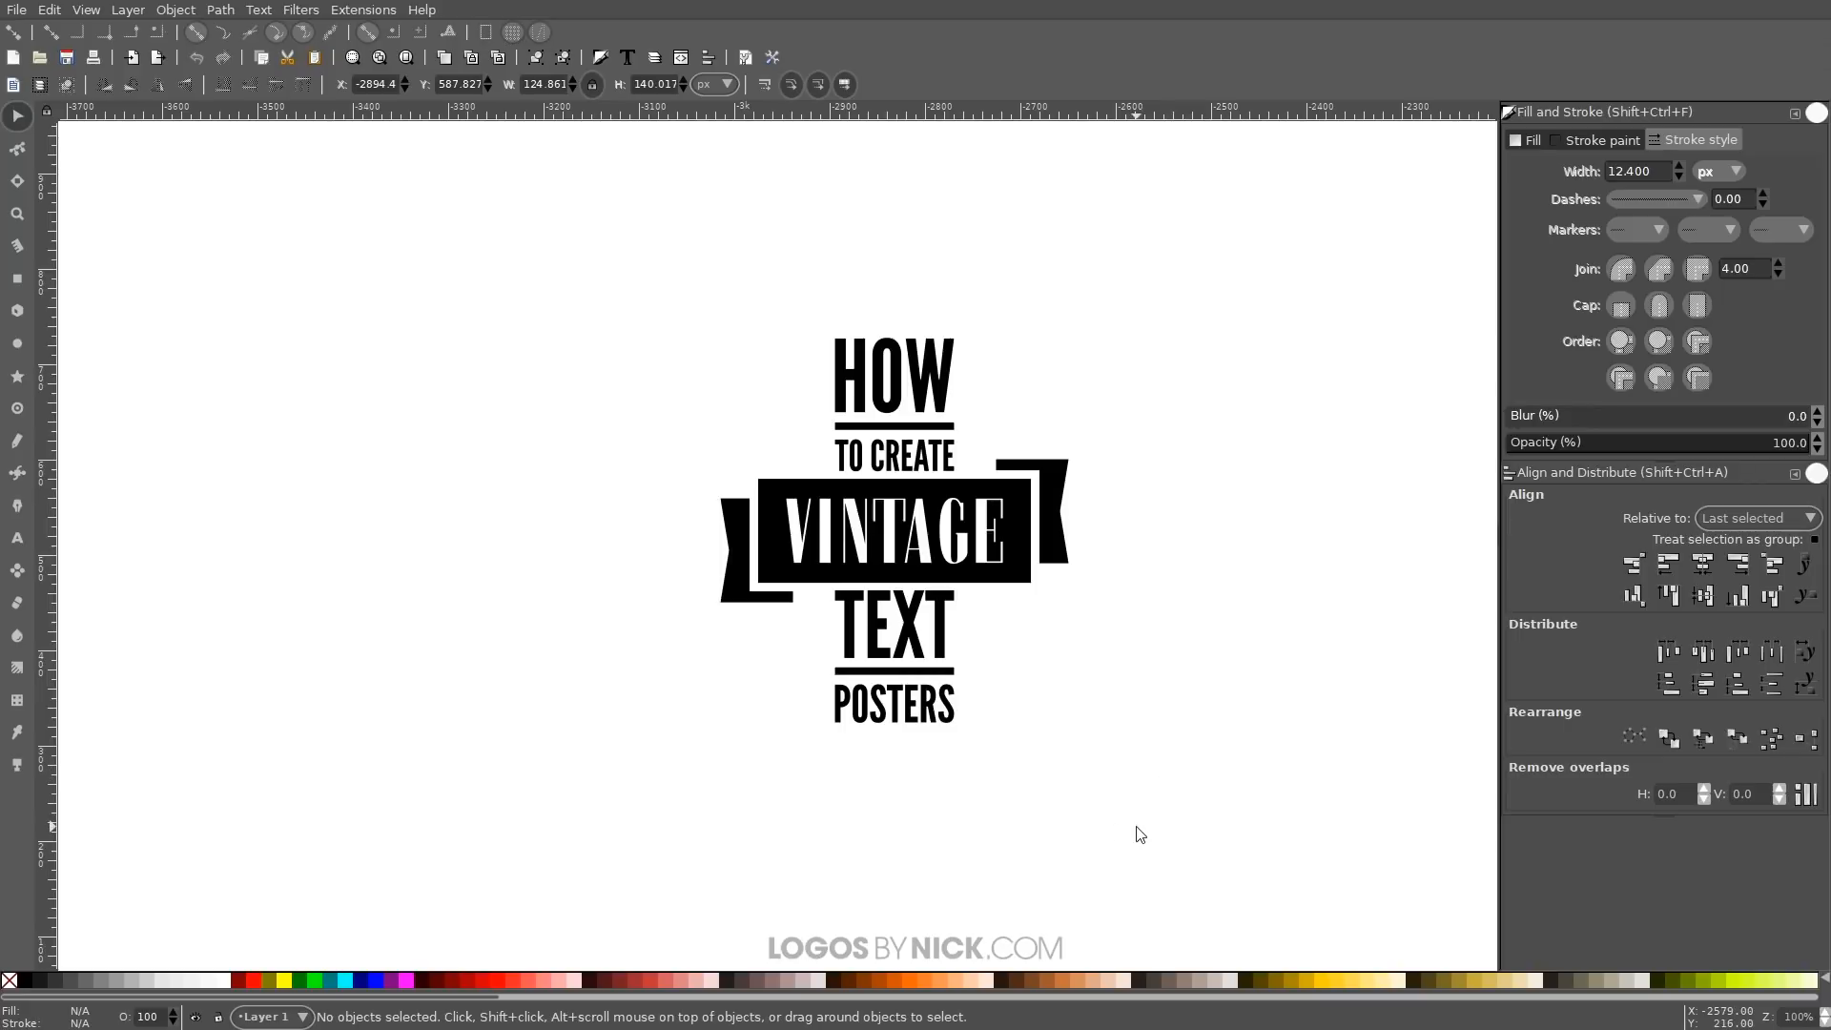
Group all nine poster objects, skew the group vertically so its right side slants upward, and reposition it on the canvas
drag(1221, 847, 601, 254)
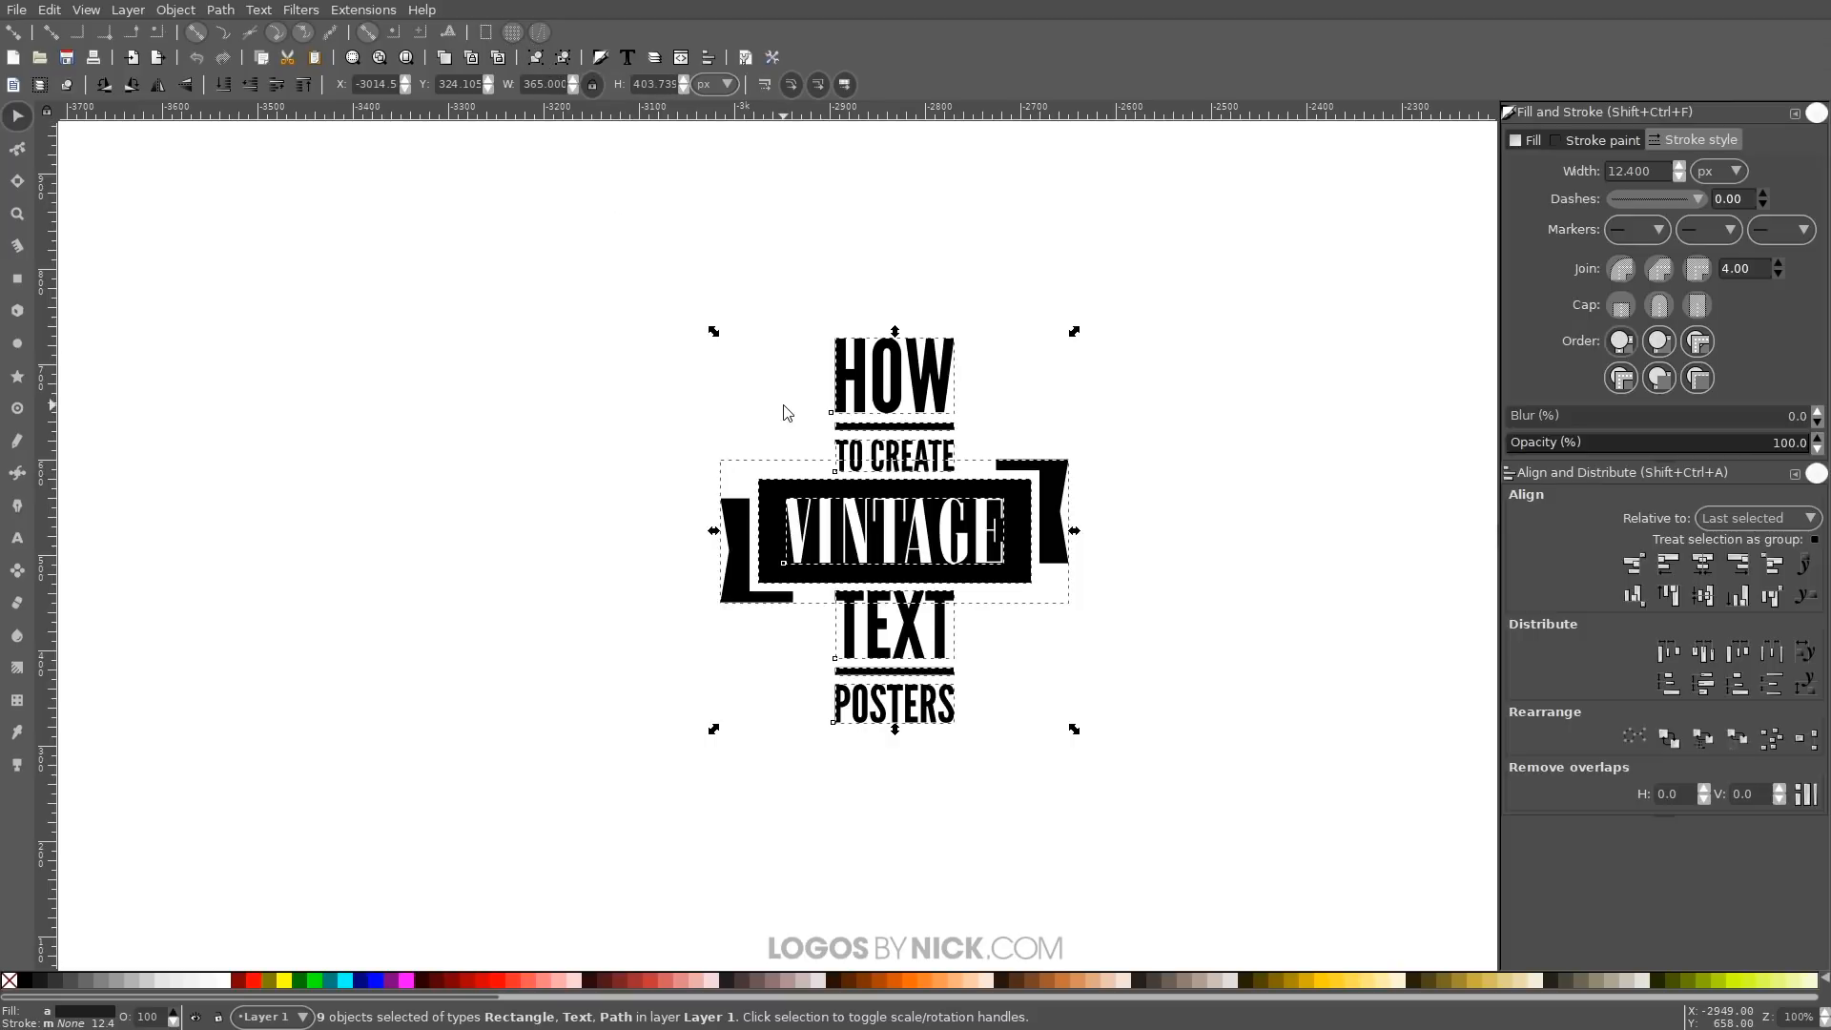
key(ctrl+g)
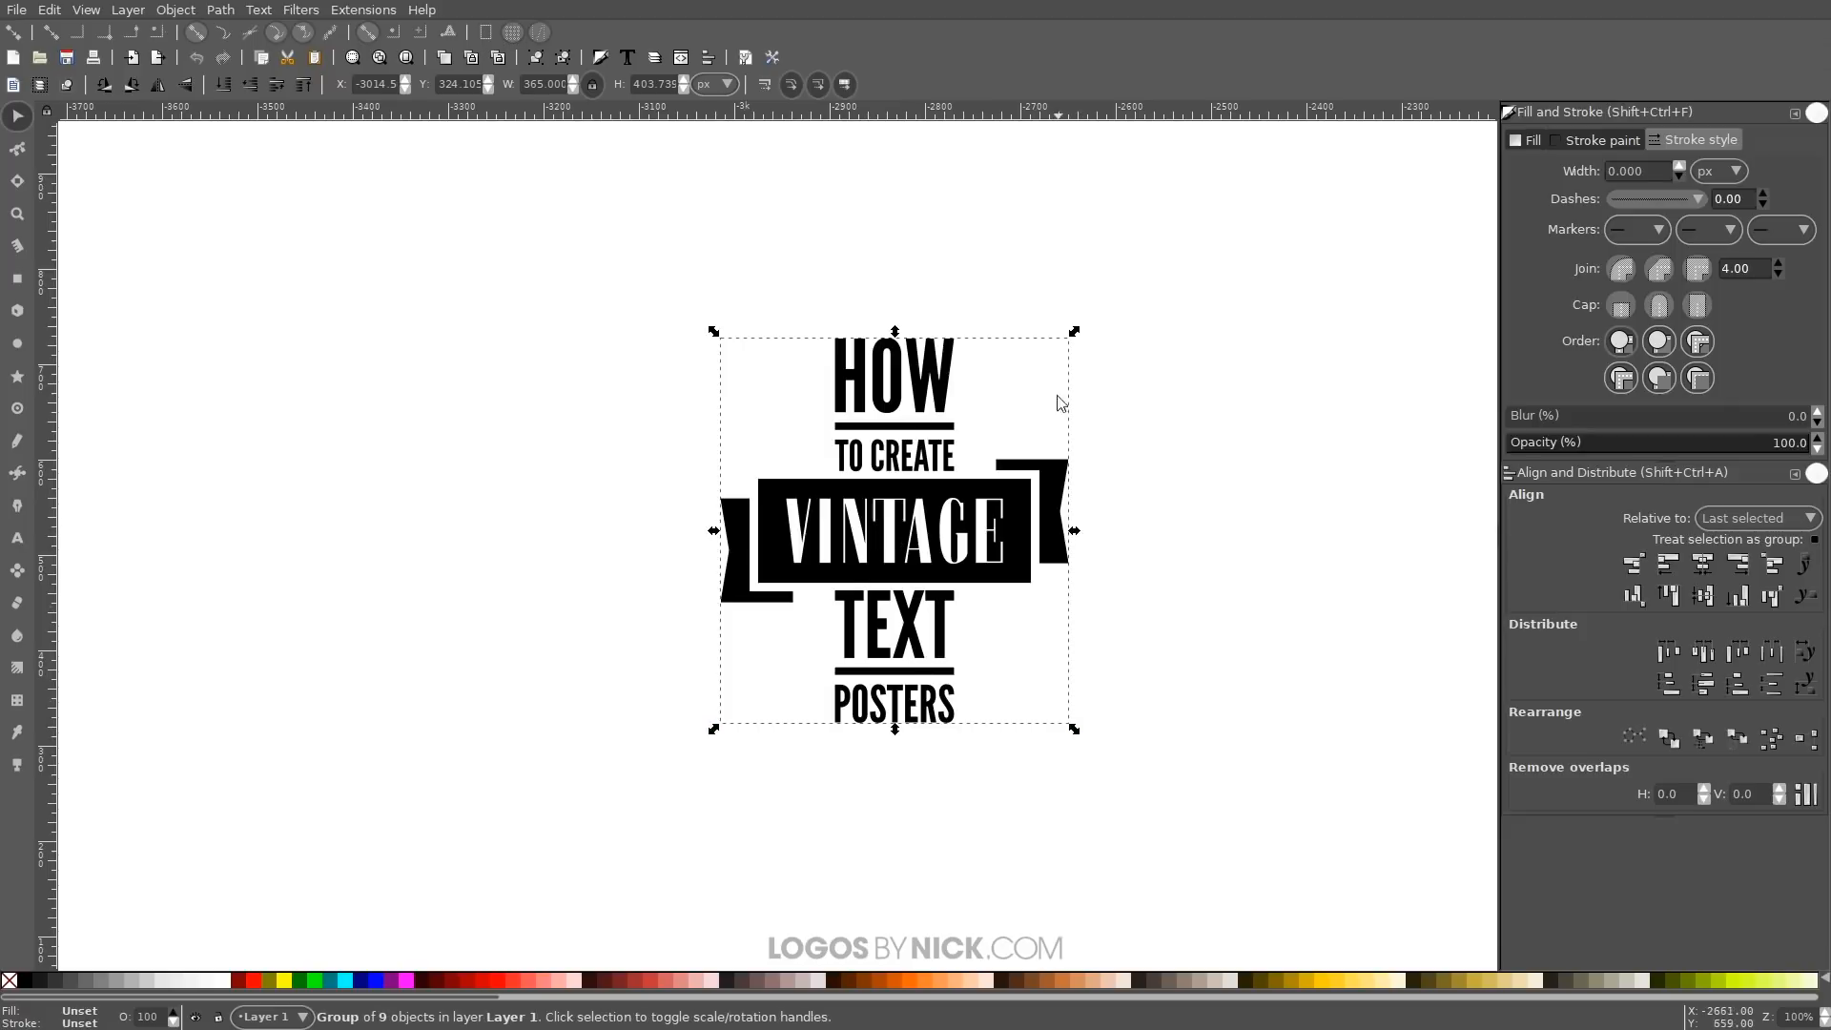
mouse_move(710, 334)
mouse_down()
mouse_move(719, 225)
mouse_move(716, 334)
mouse_up()
key(ctrl+z)
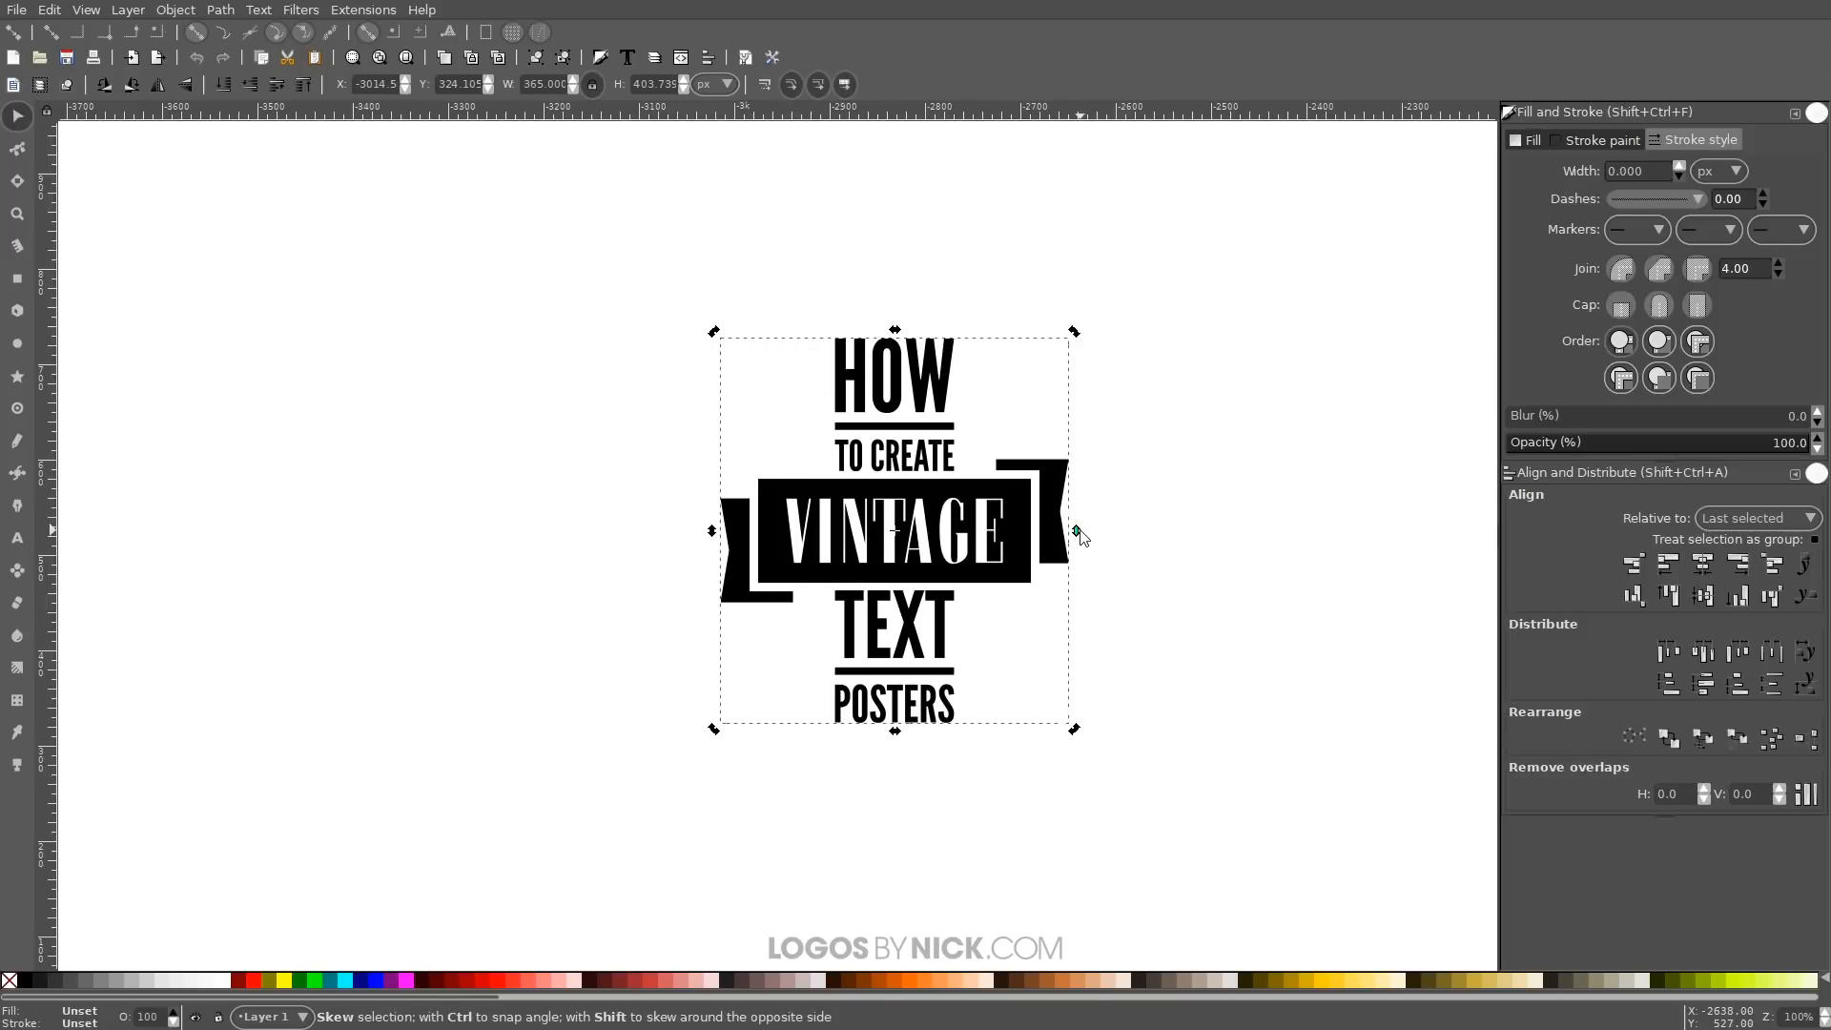
drag(1078, 529, 1079, 511)
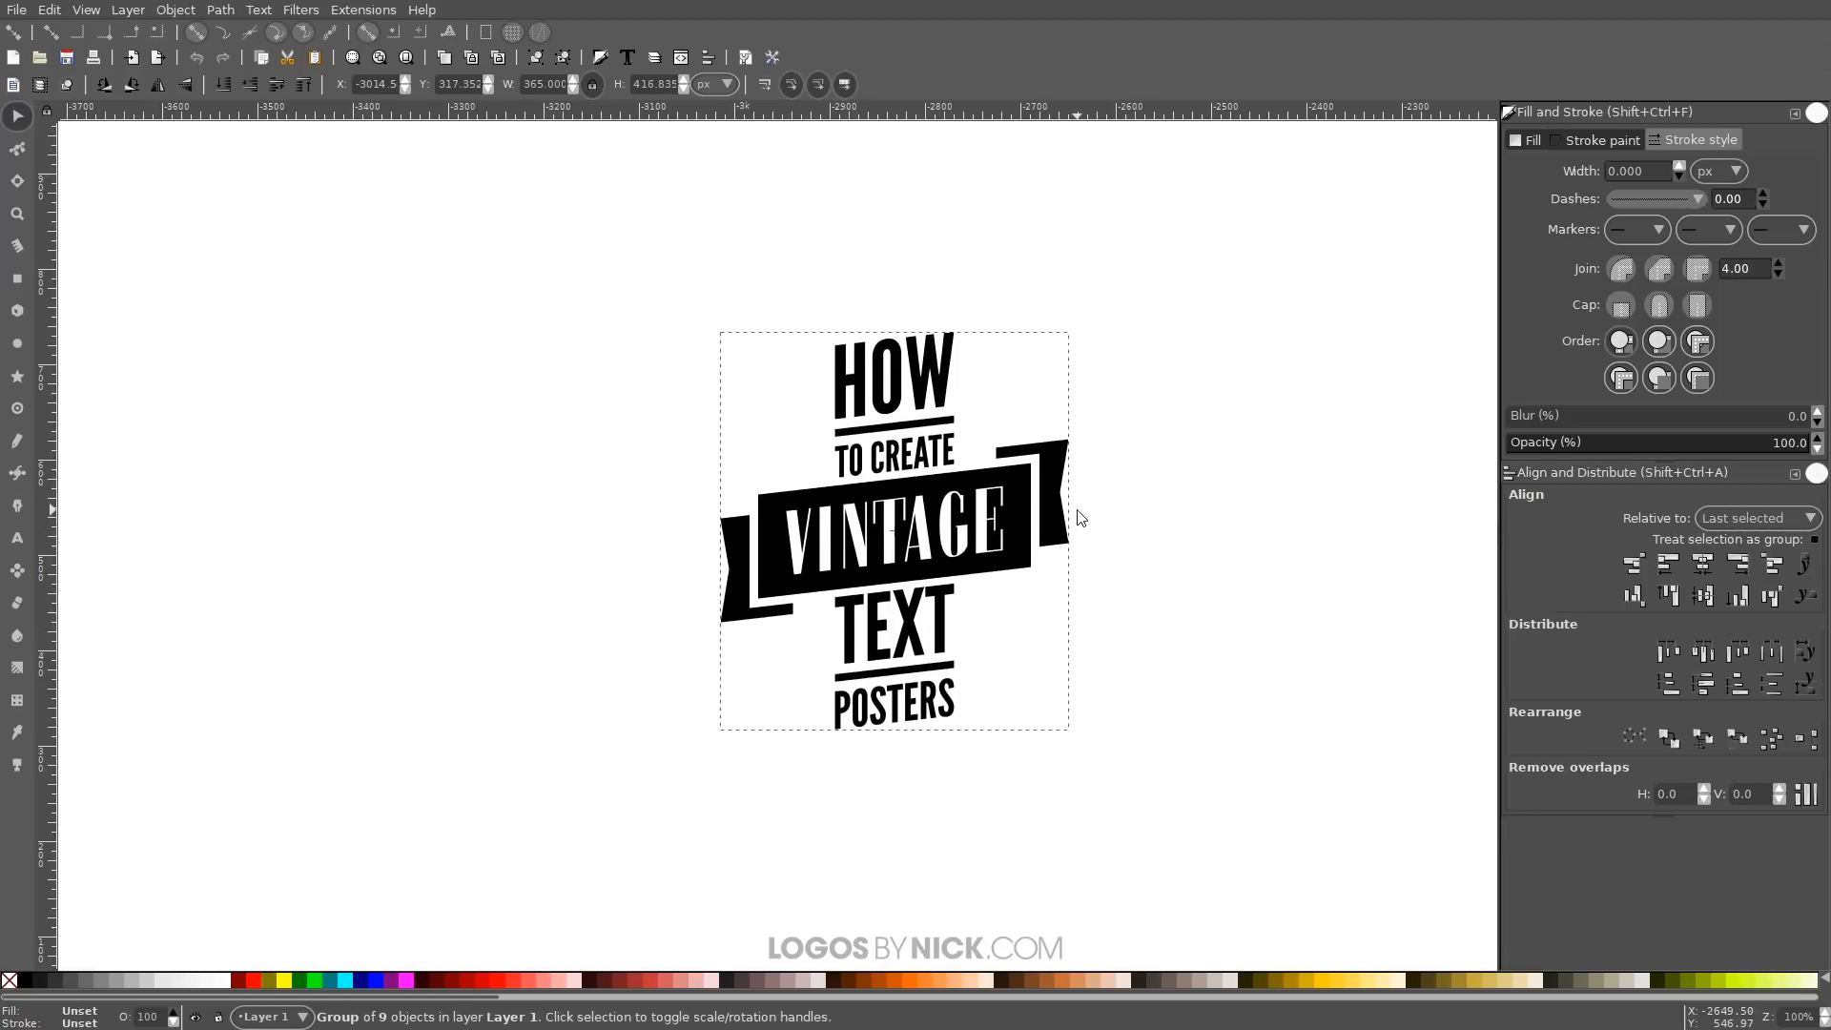
drag(957, 536, 958, 489)
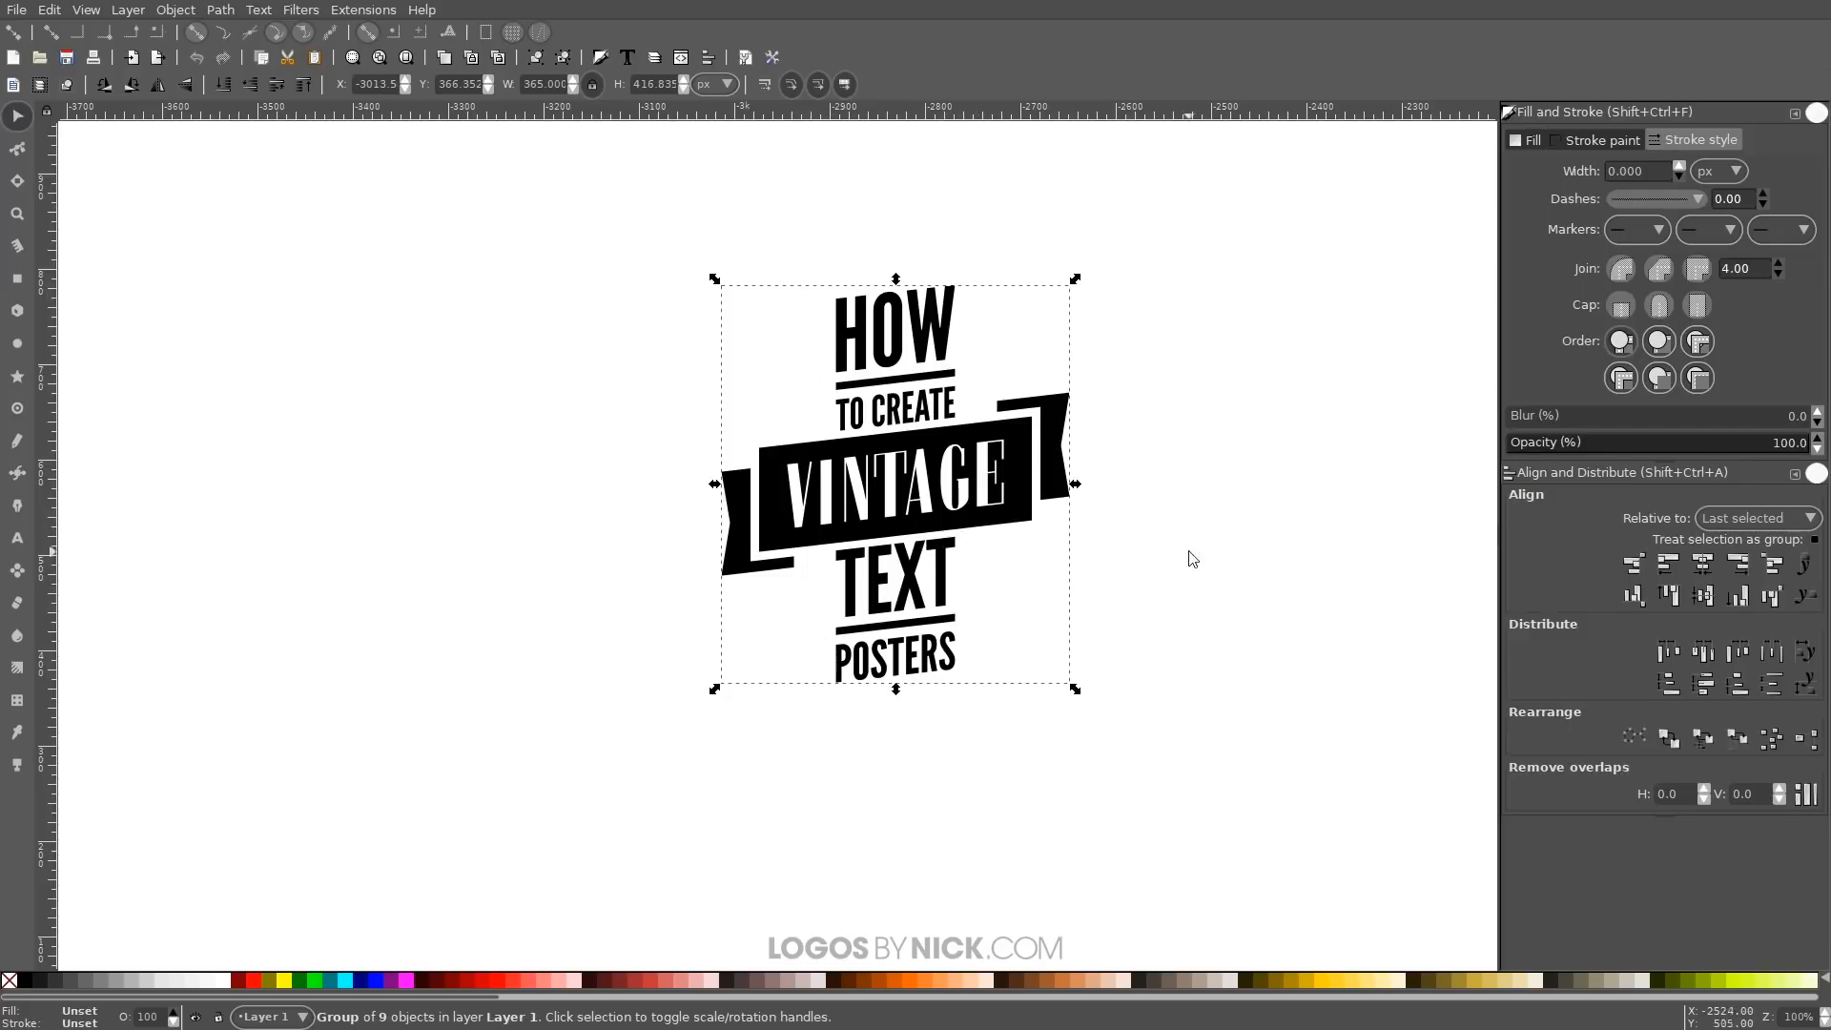
drag(900, 509, 879, 524)
Draw a rectangle about 164 × 459 px around the text column, with no fill and a black stroke 8 px wide
click(17, 279)
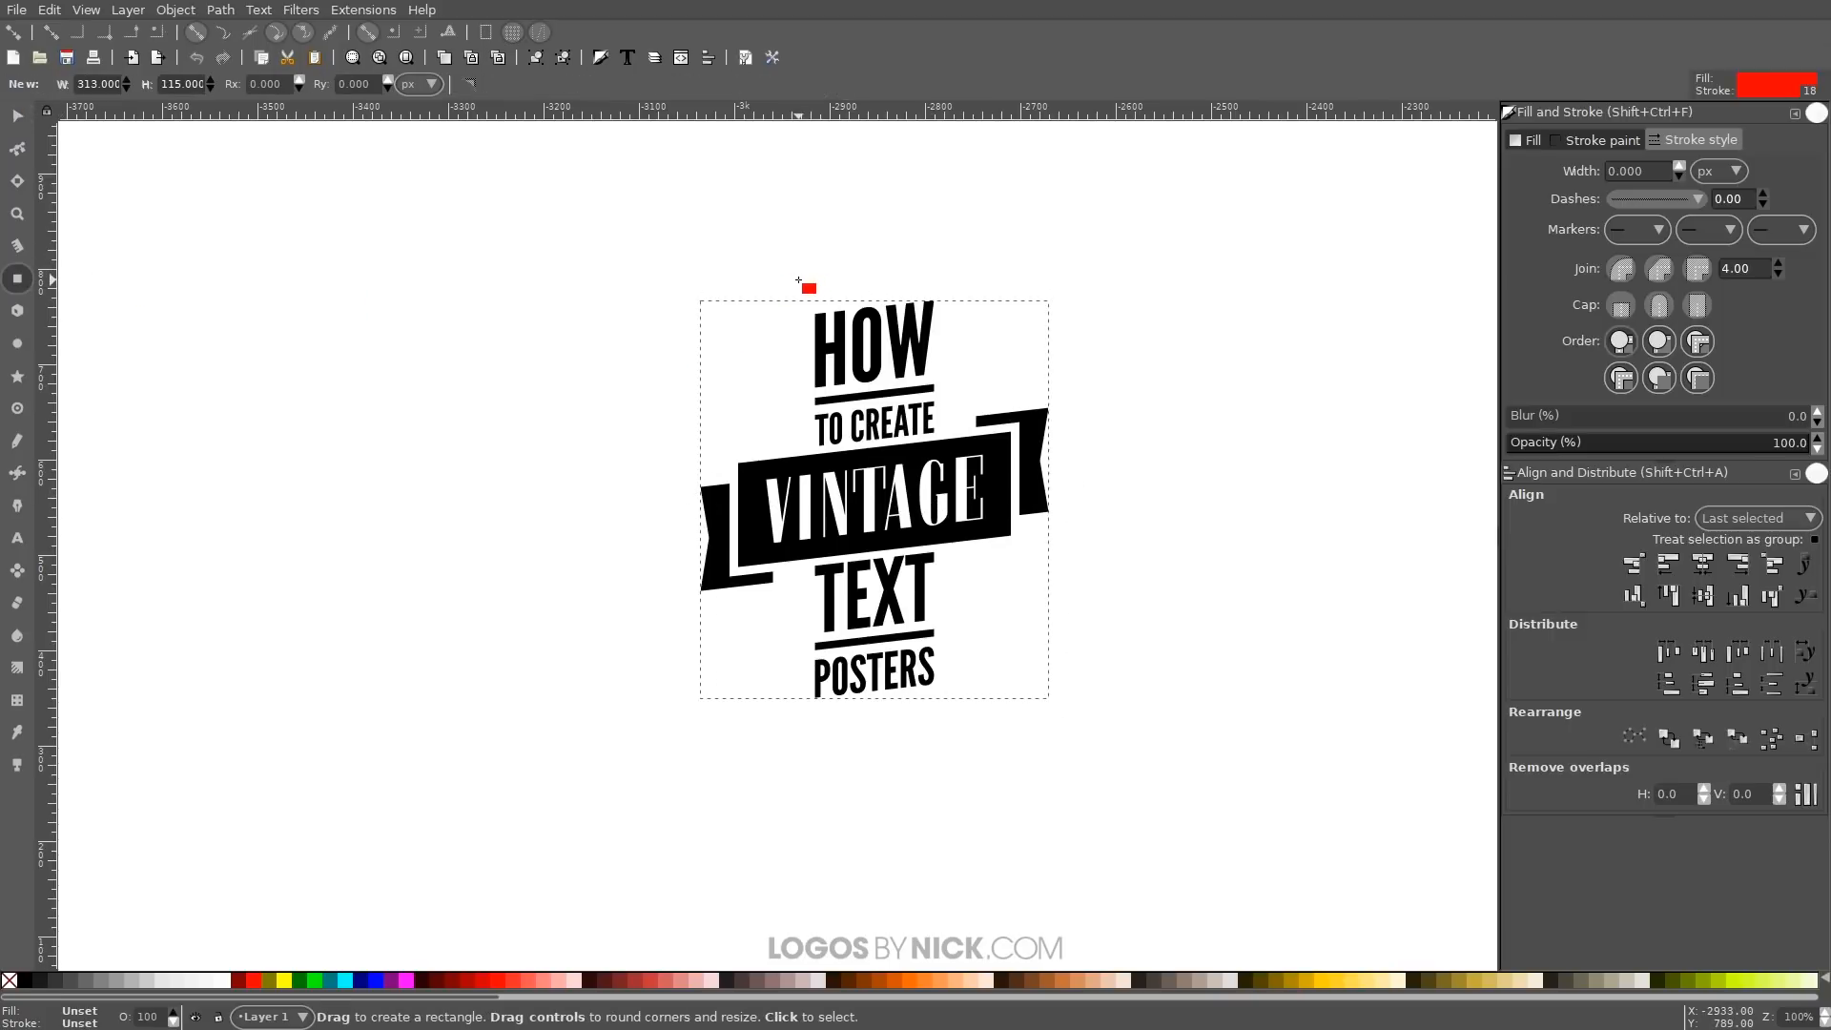
drag(795, 281, 960, 728)
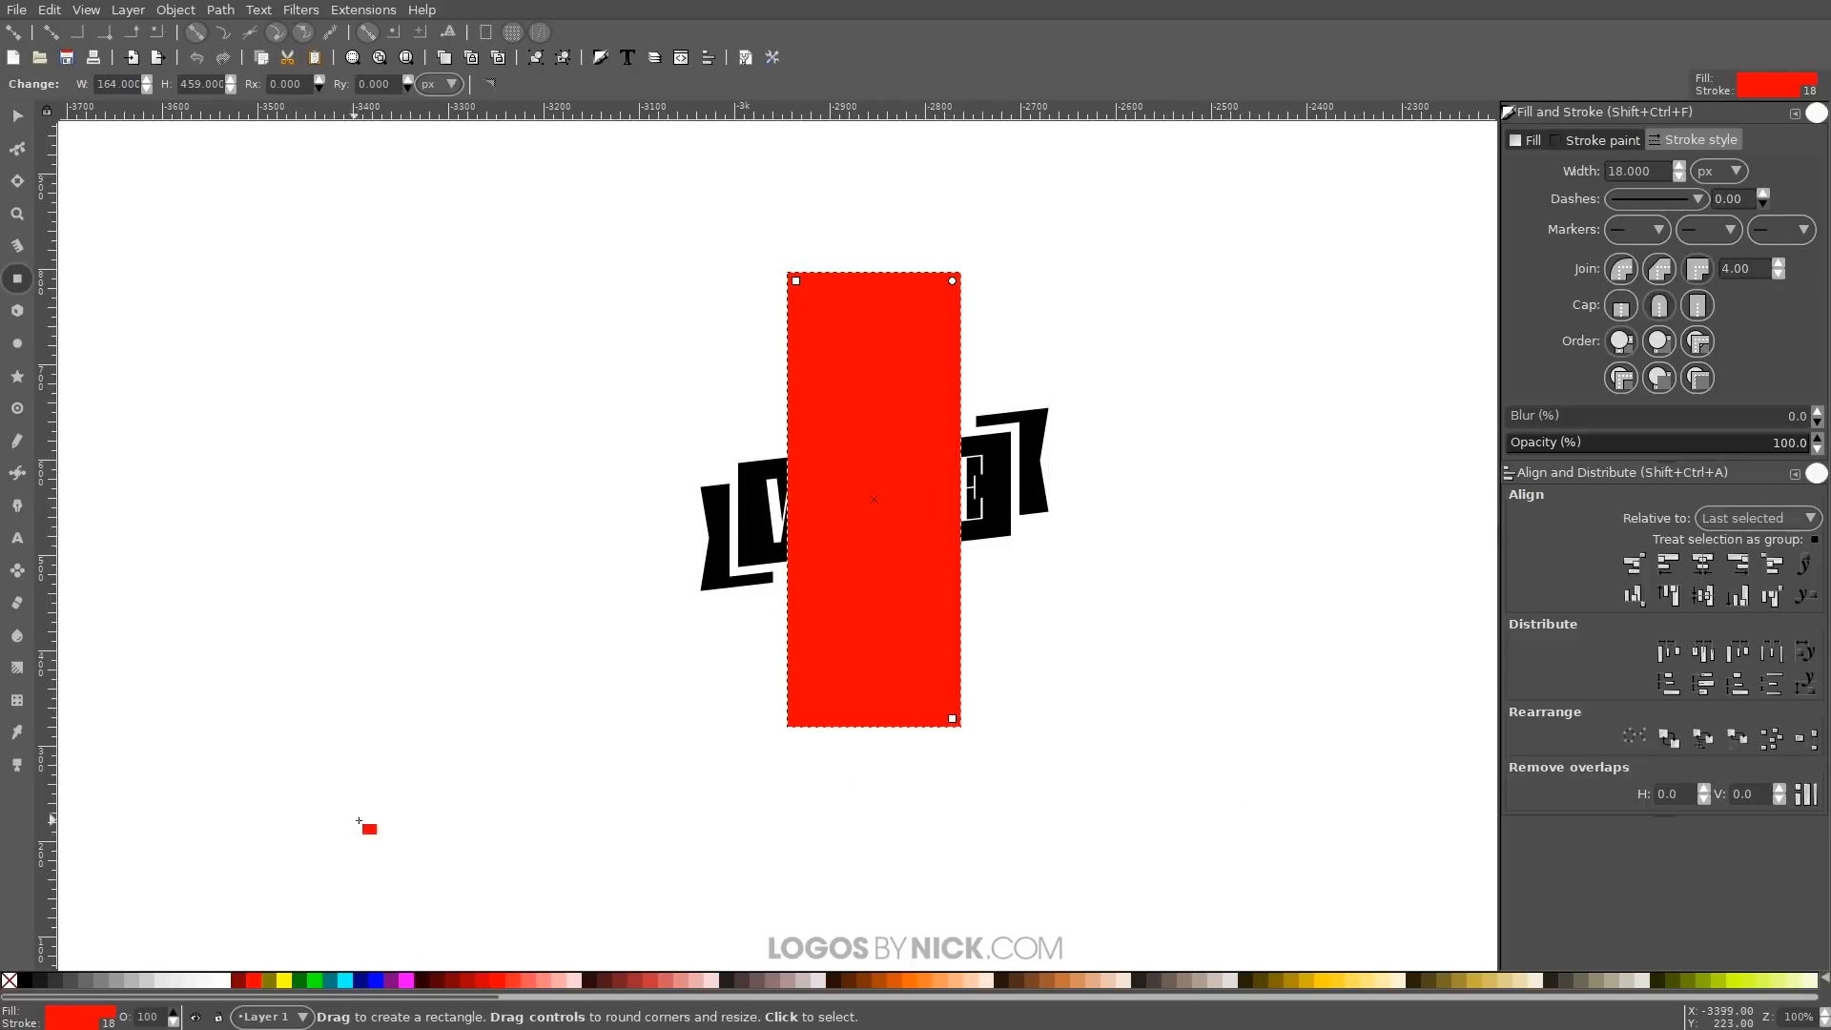
shift+click(23, 986)
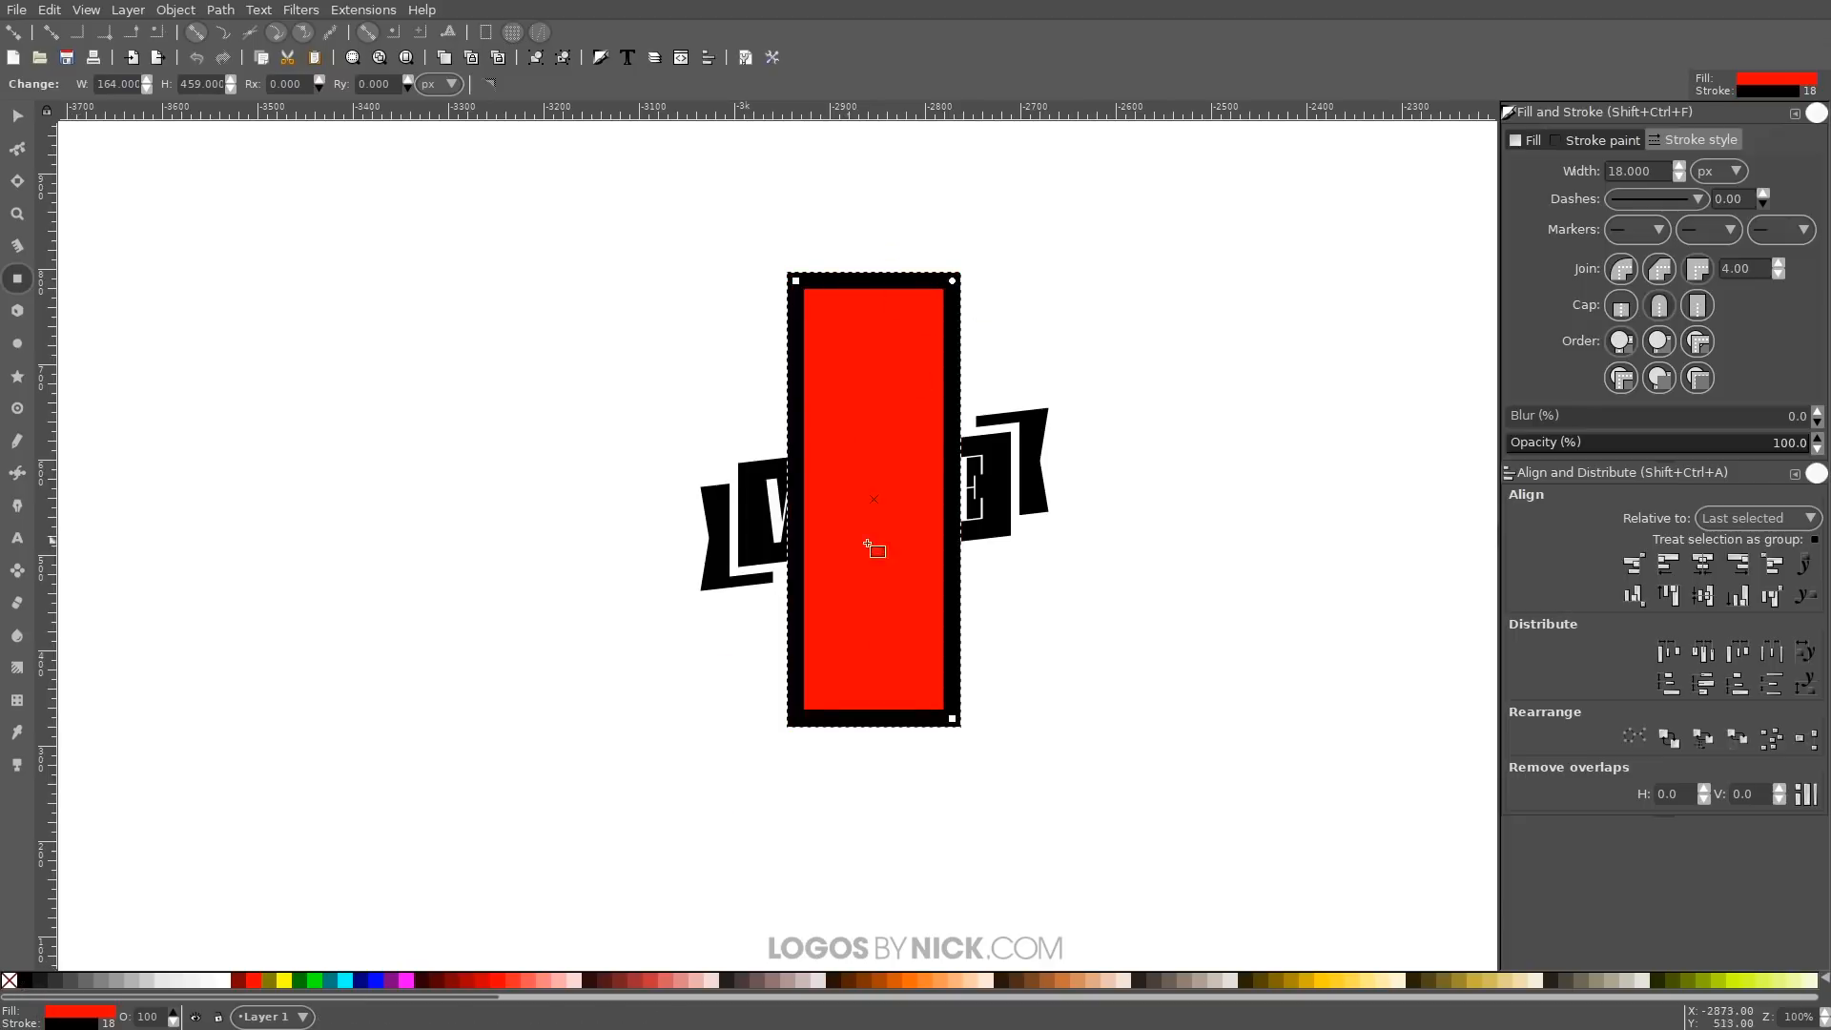
click(10, 981)
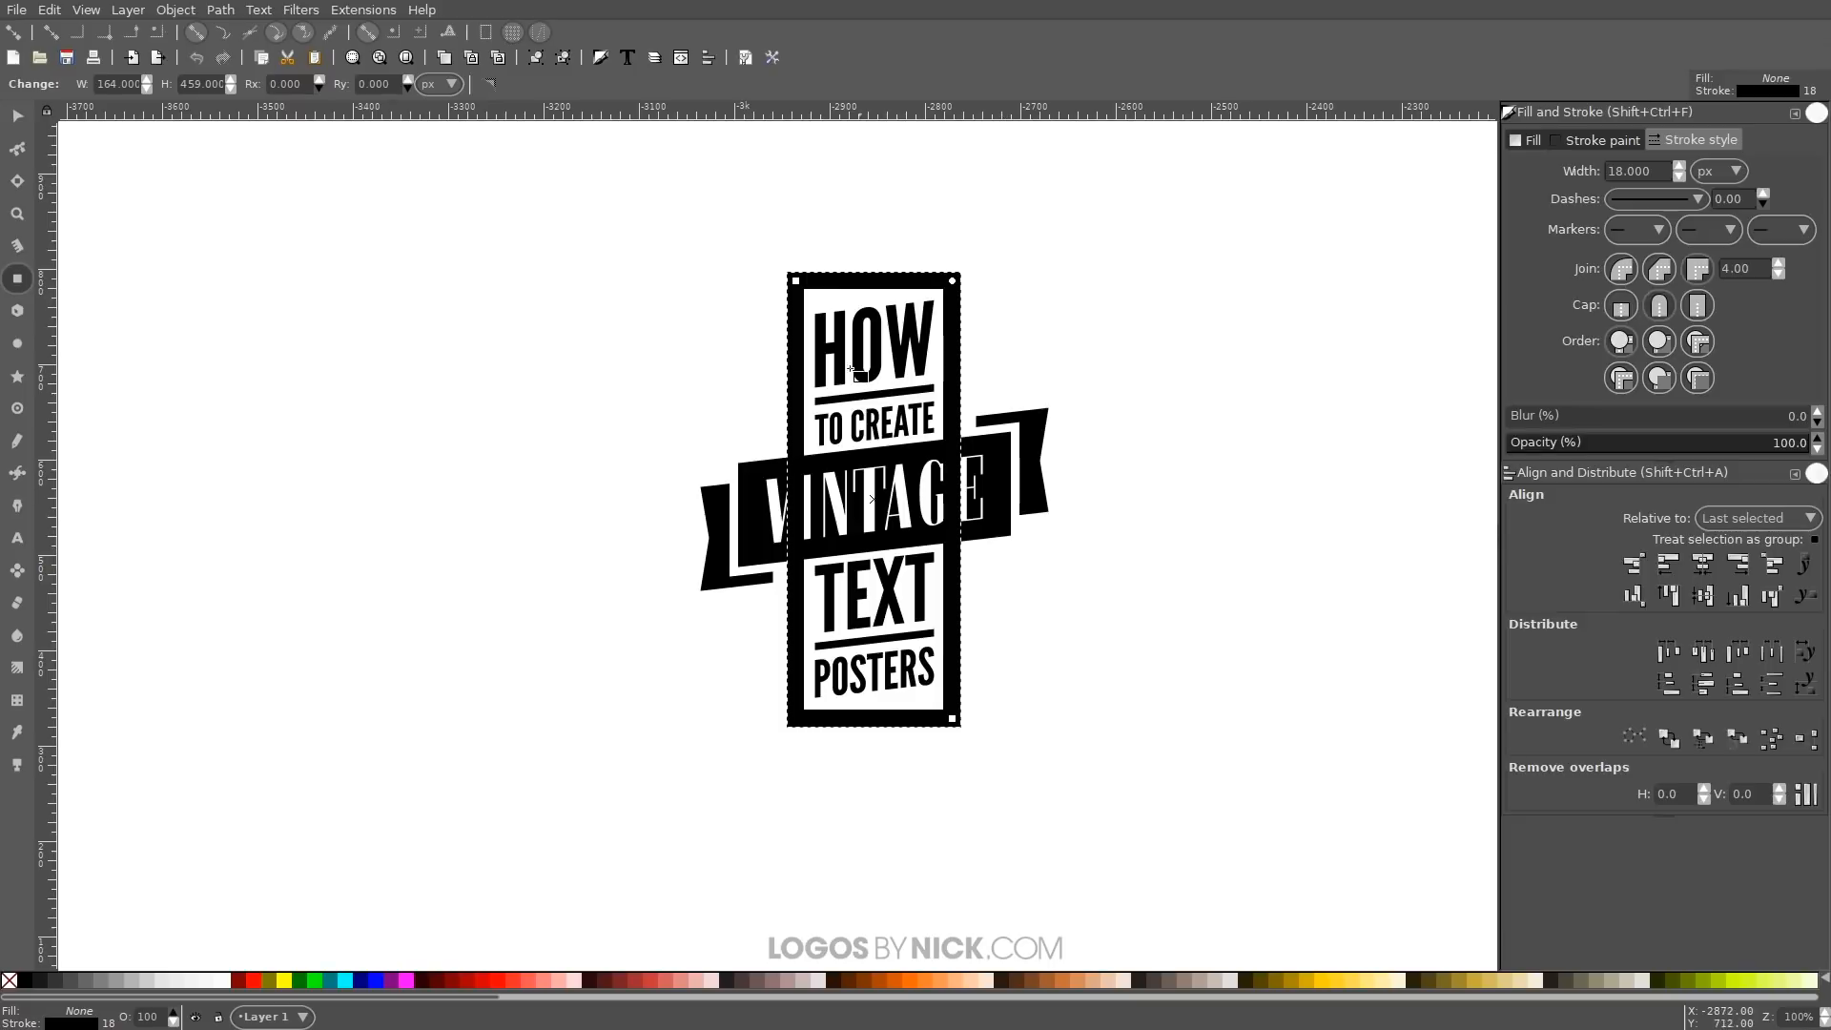
drag(1667, 172, 1578, 171)
text(8)
key(Return)
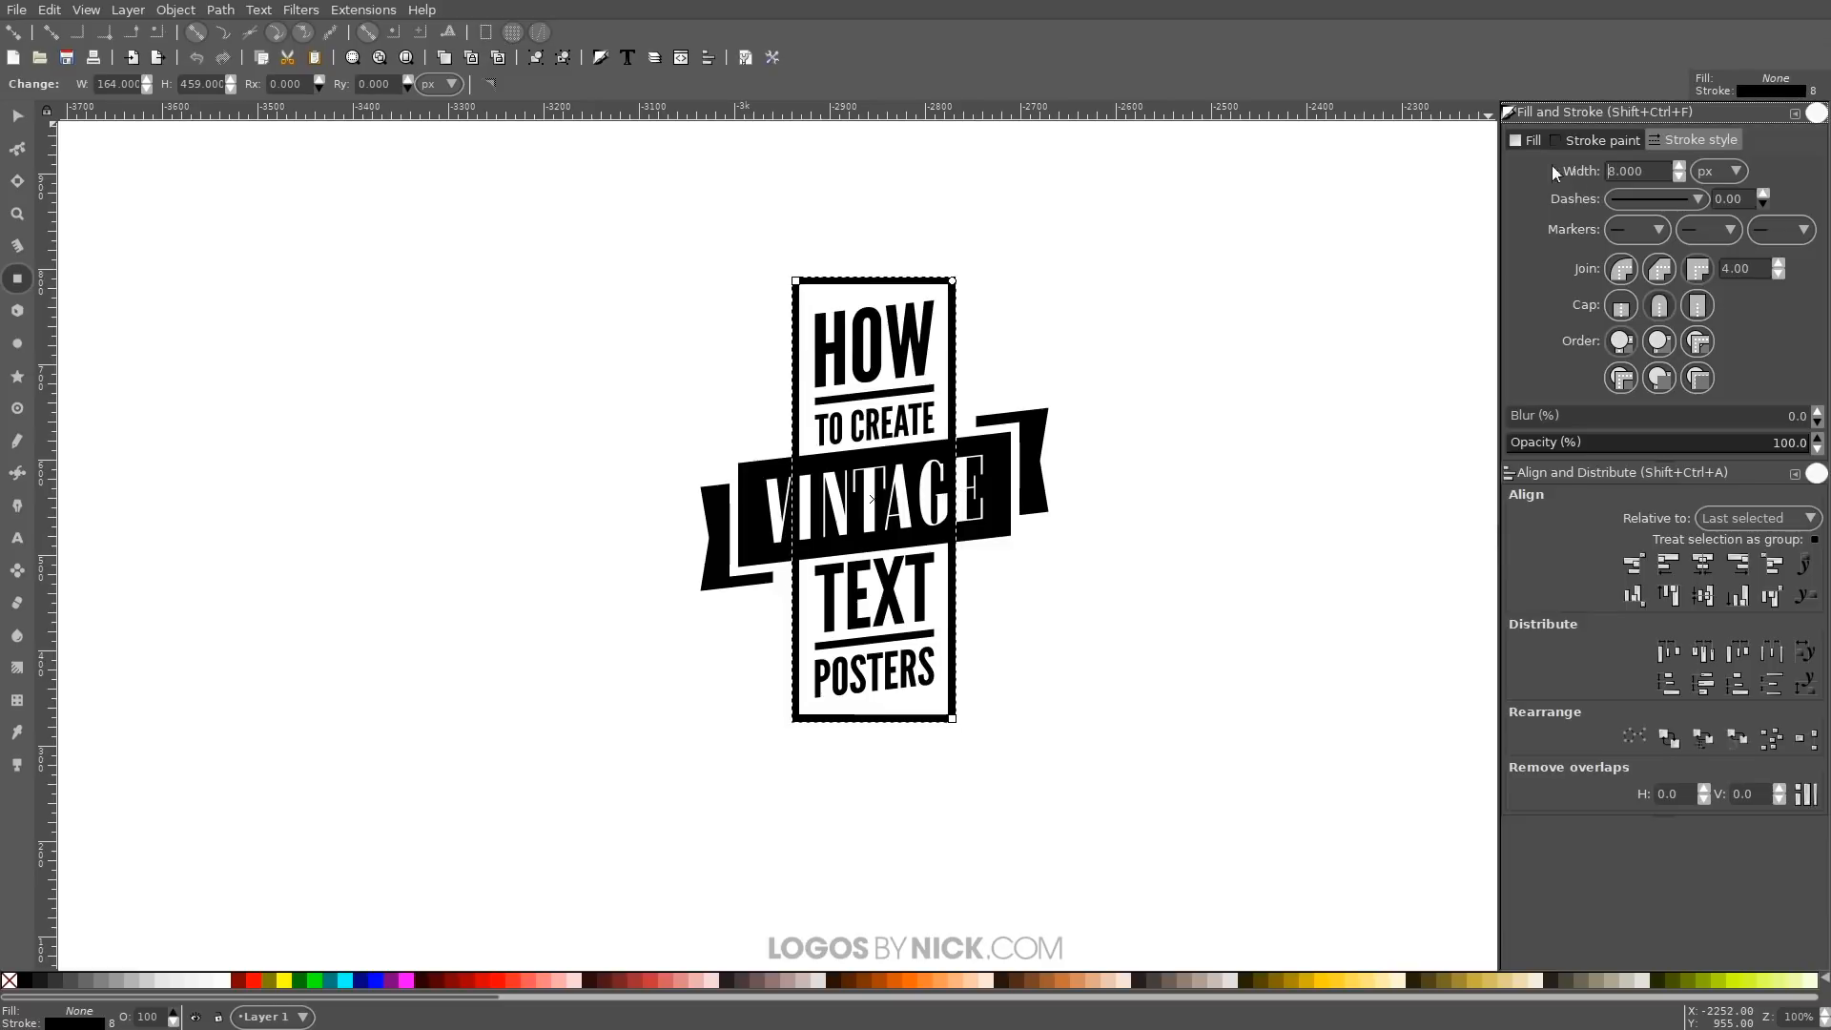
Convert the frame rectangle to a path and centre it on the poster group horizontally and vertically
drag(1005, 474, 1009, 498)
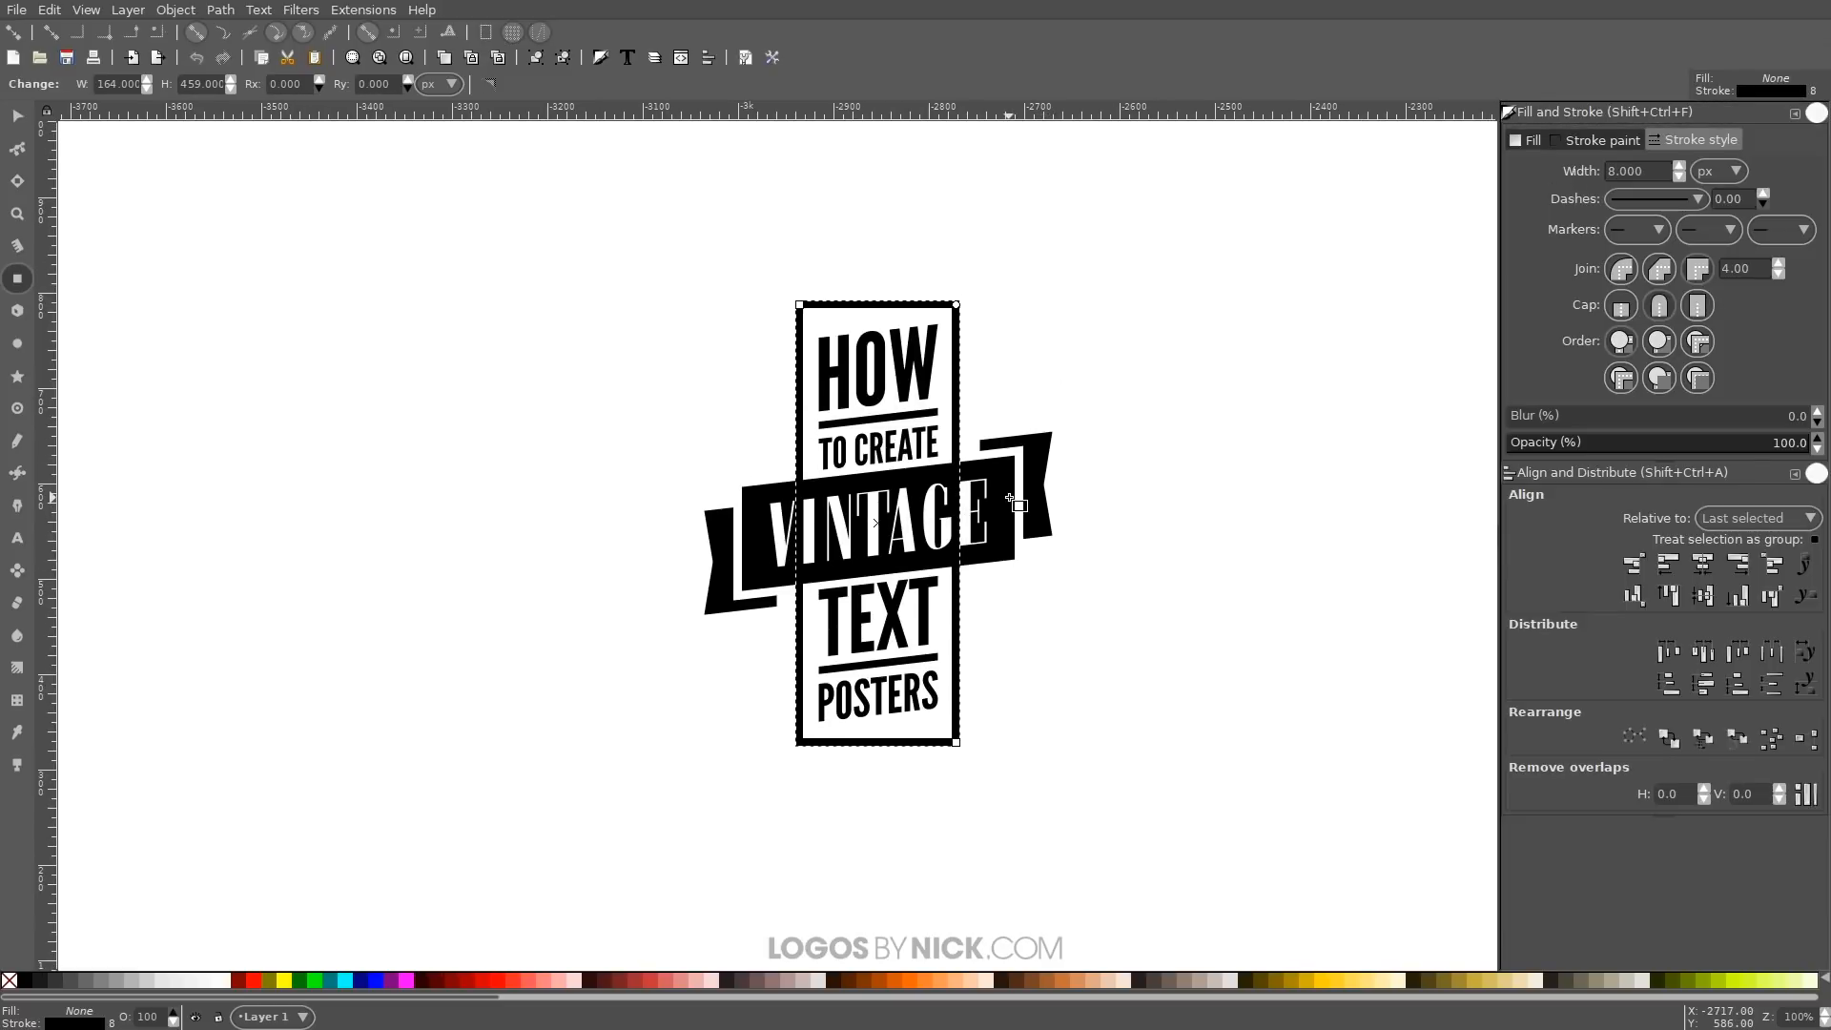
click(29, 121)
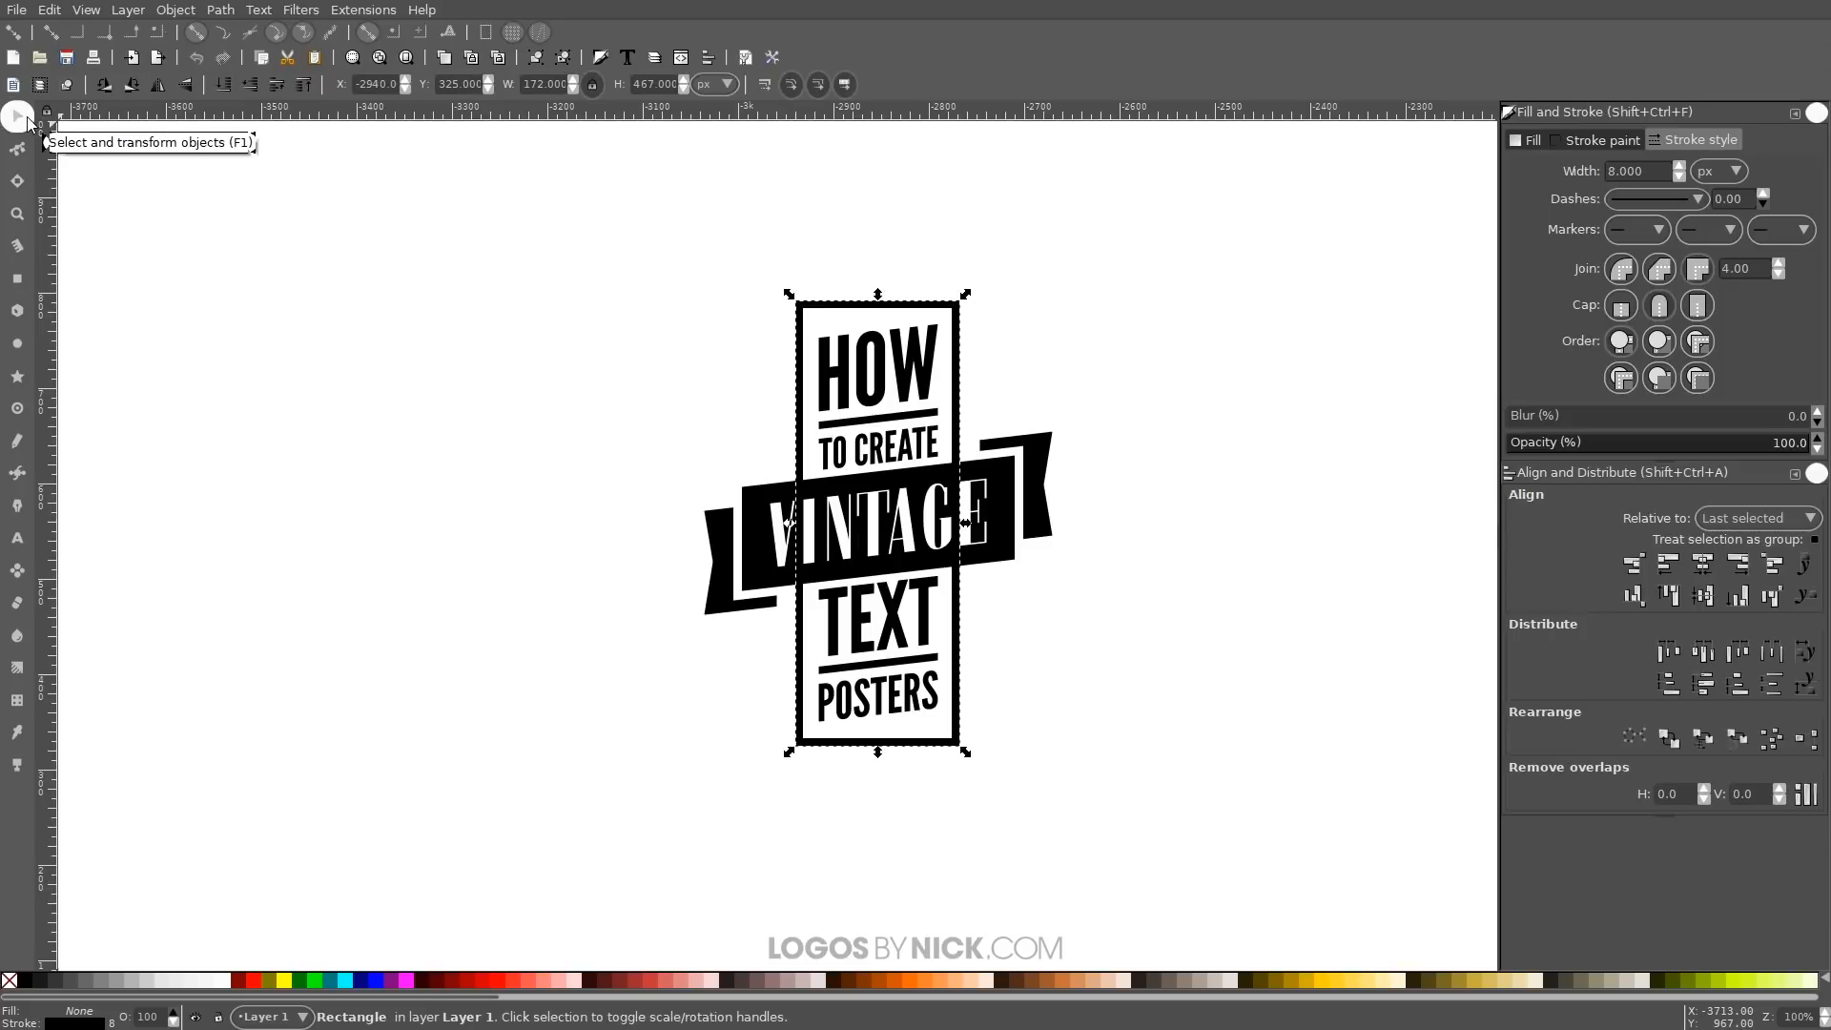
click(220, 11)
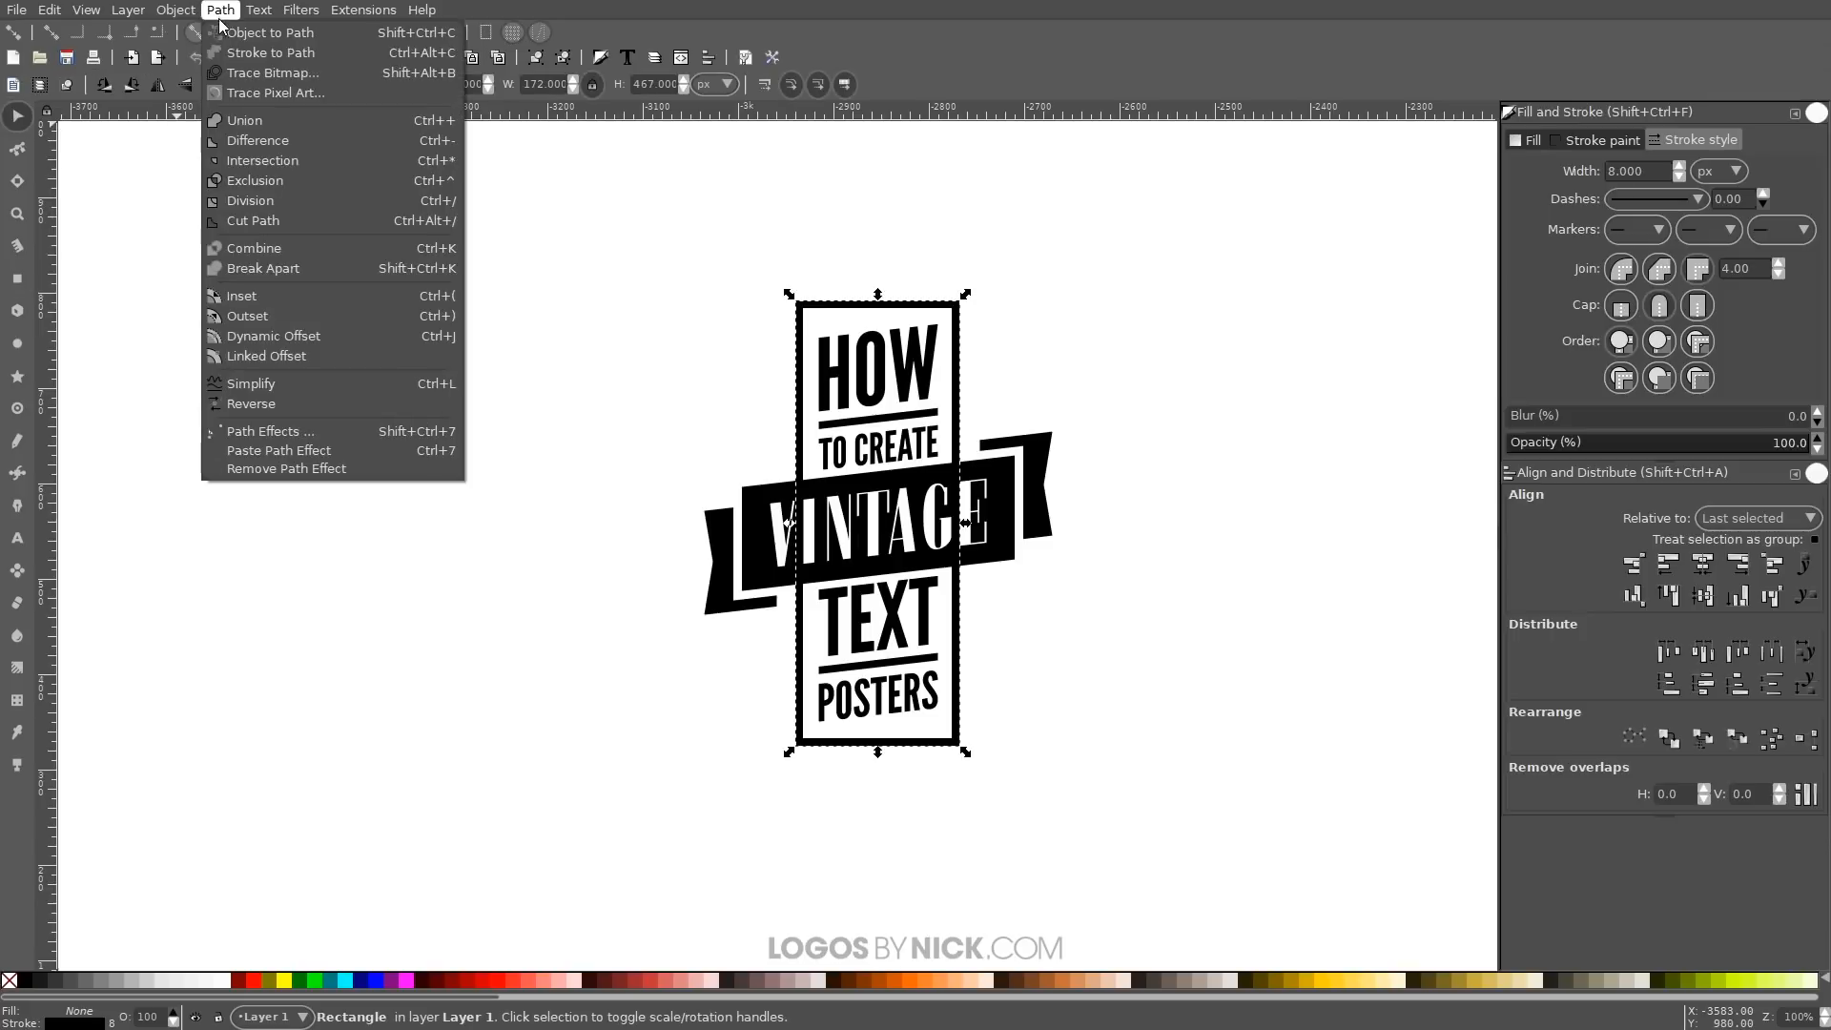
click(230, 34)
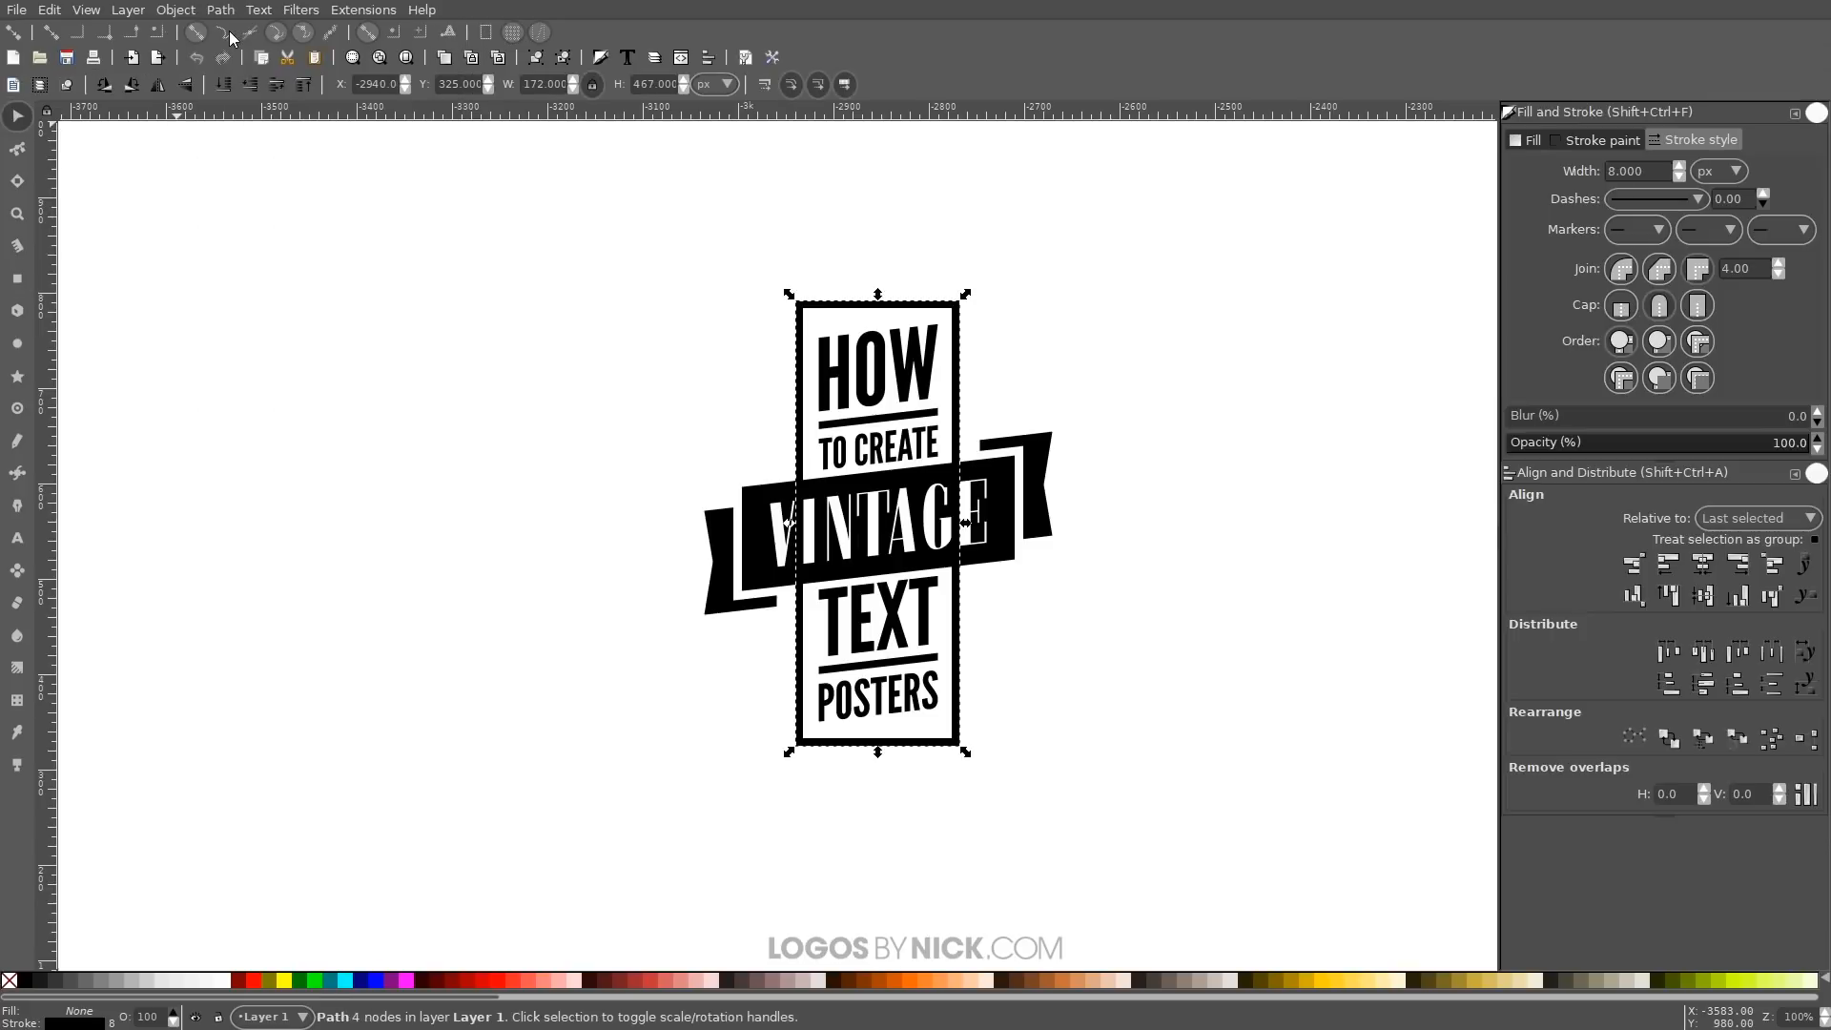
shift+click(999, 525)
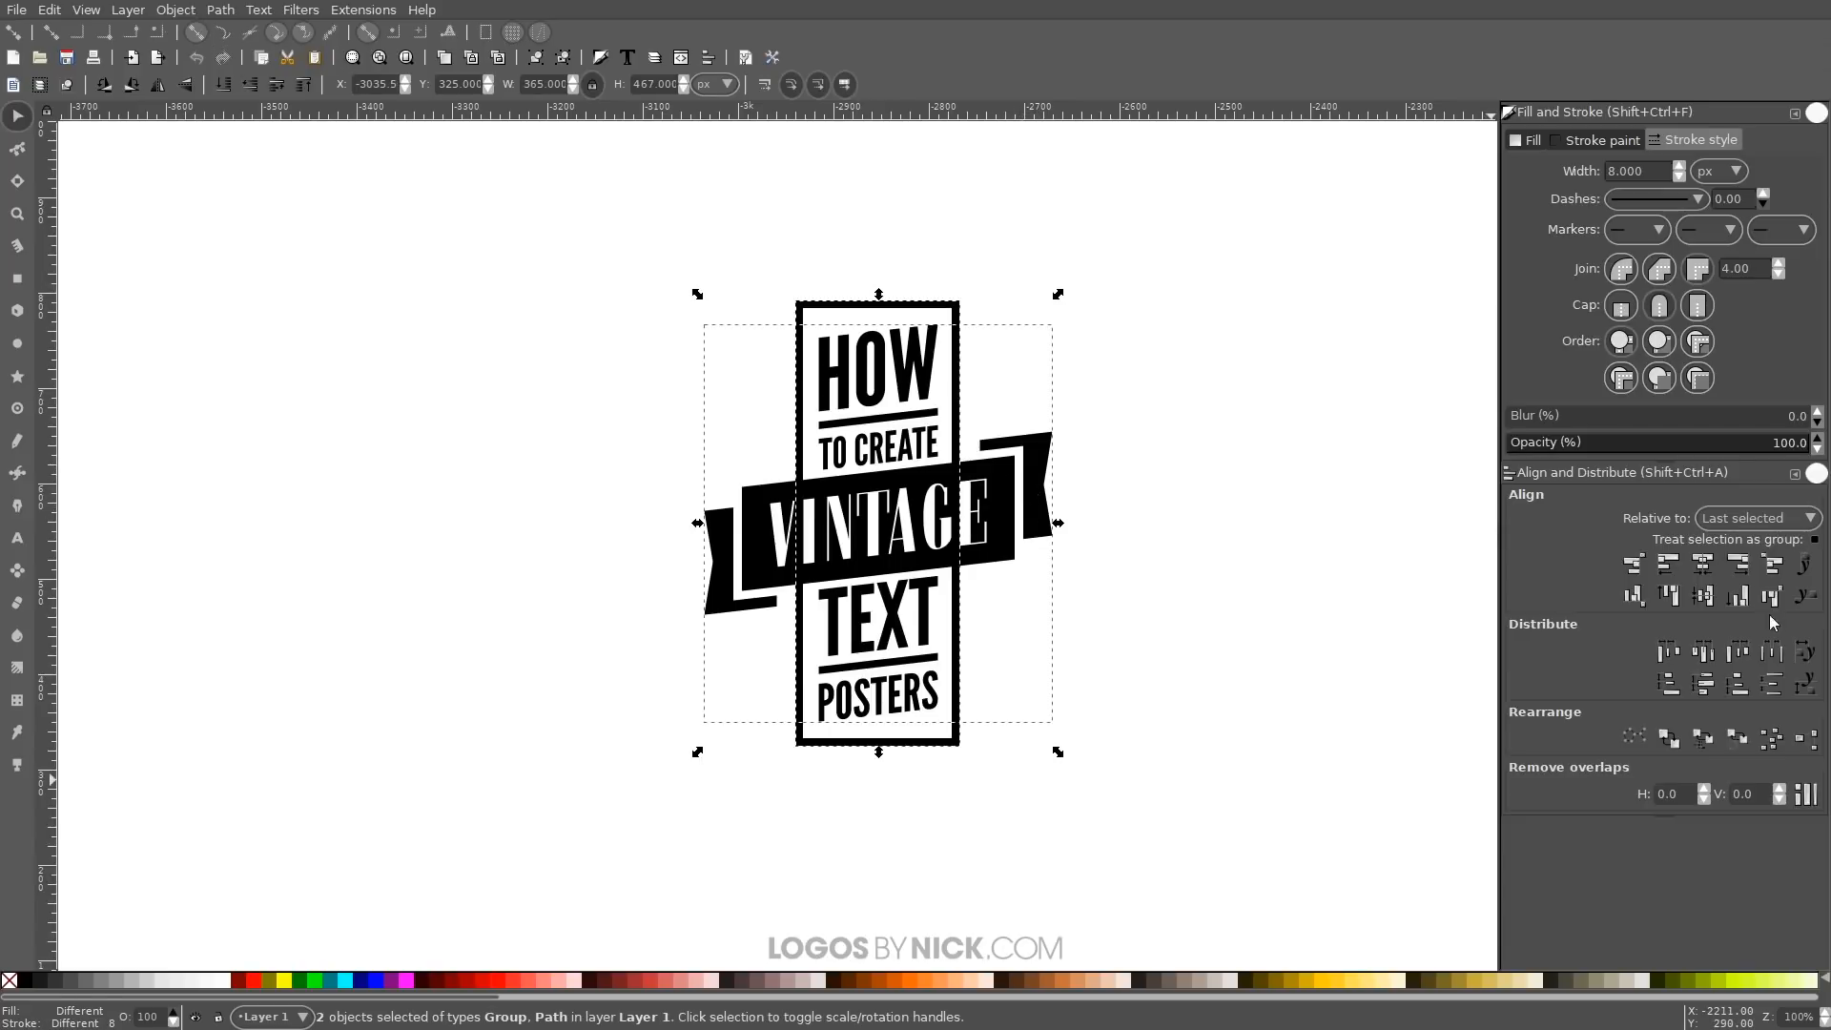
click(1698, 570)
click(1703, 592)
click(1702, 569)
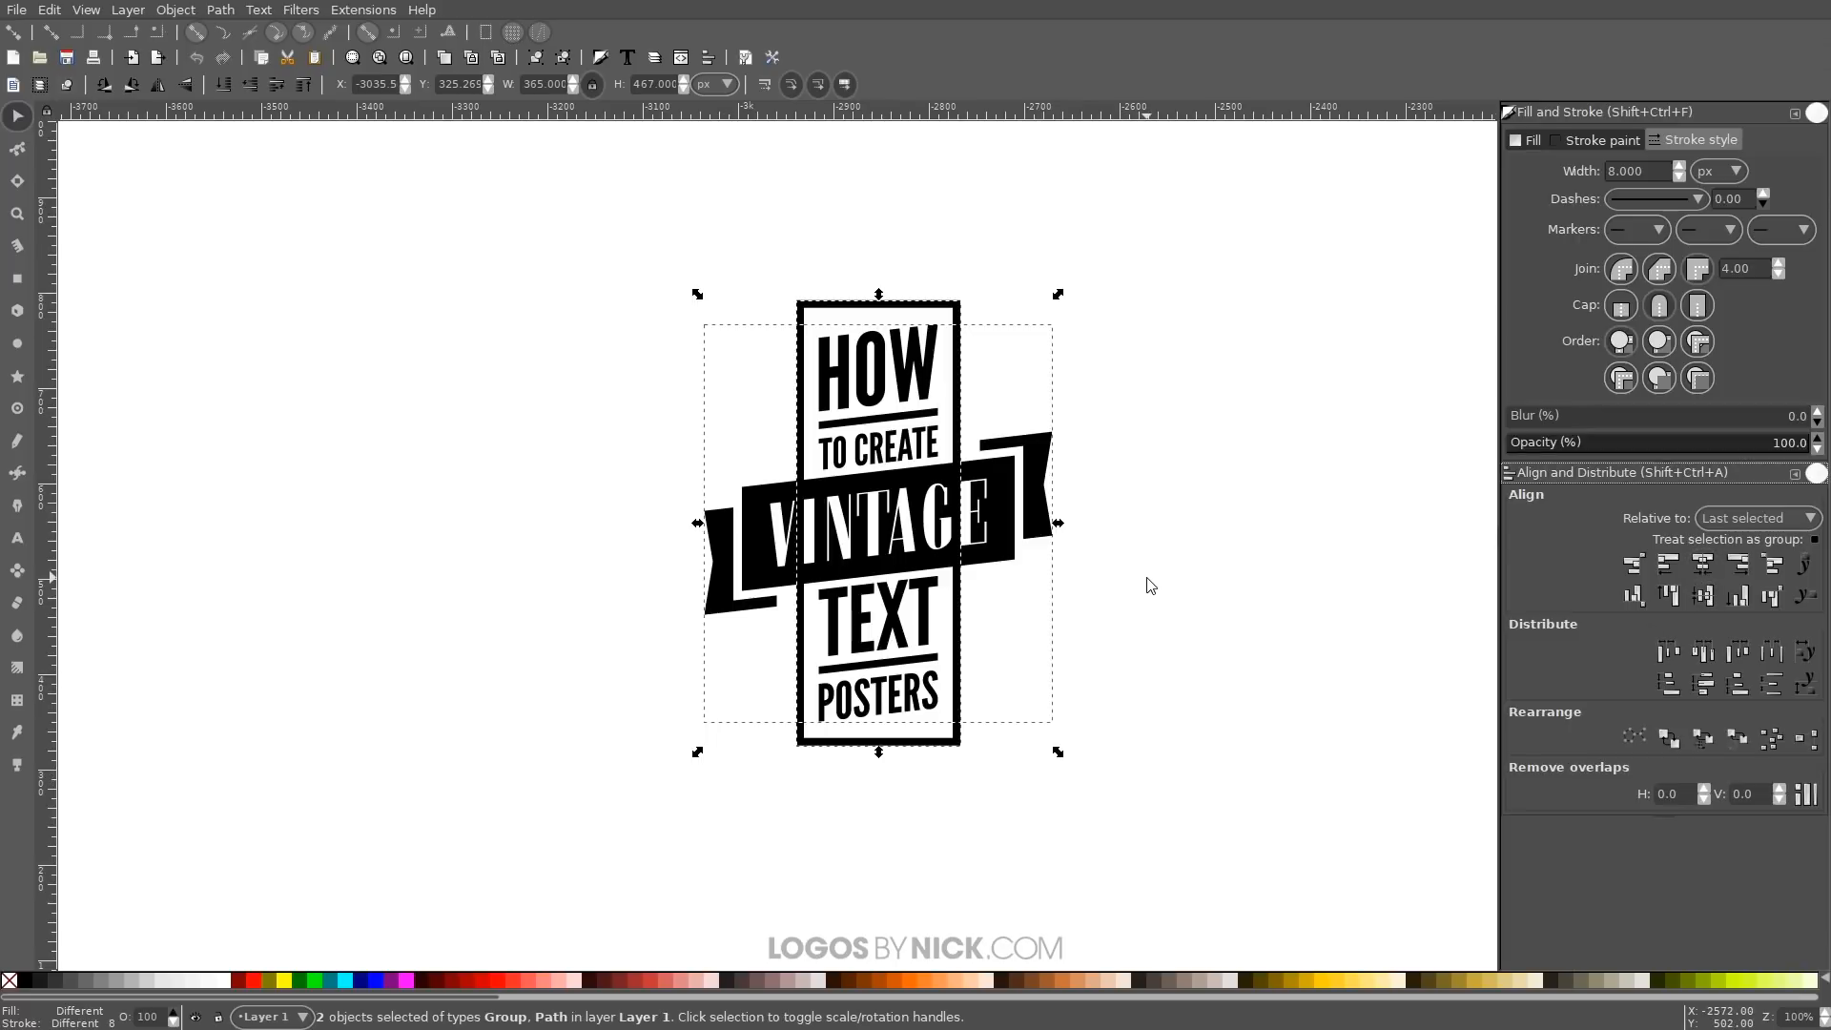
click(1240, 427)
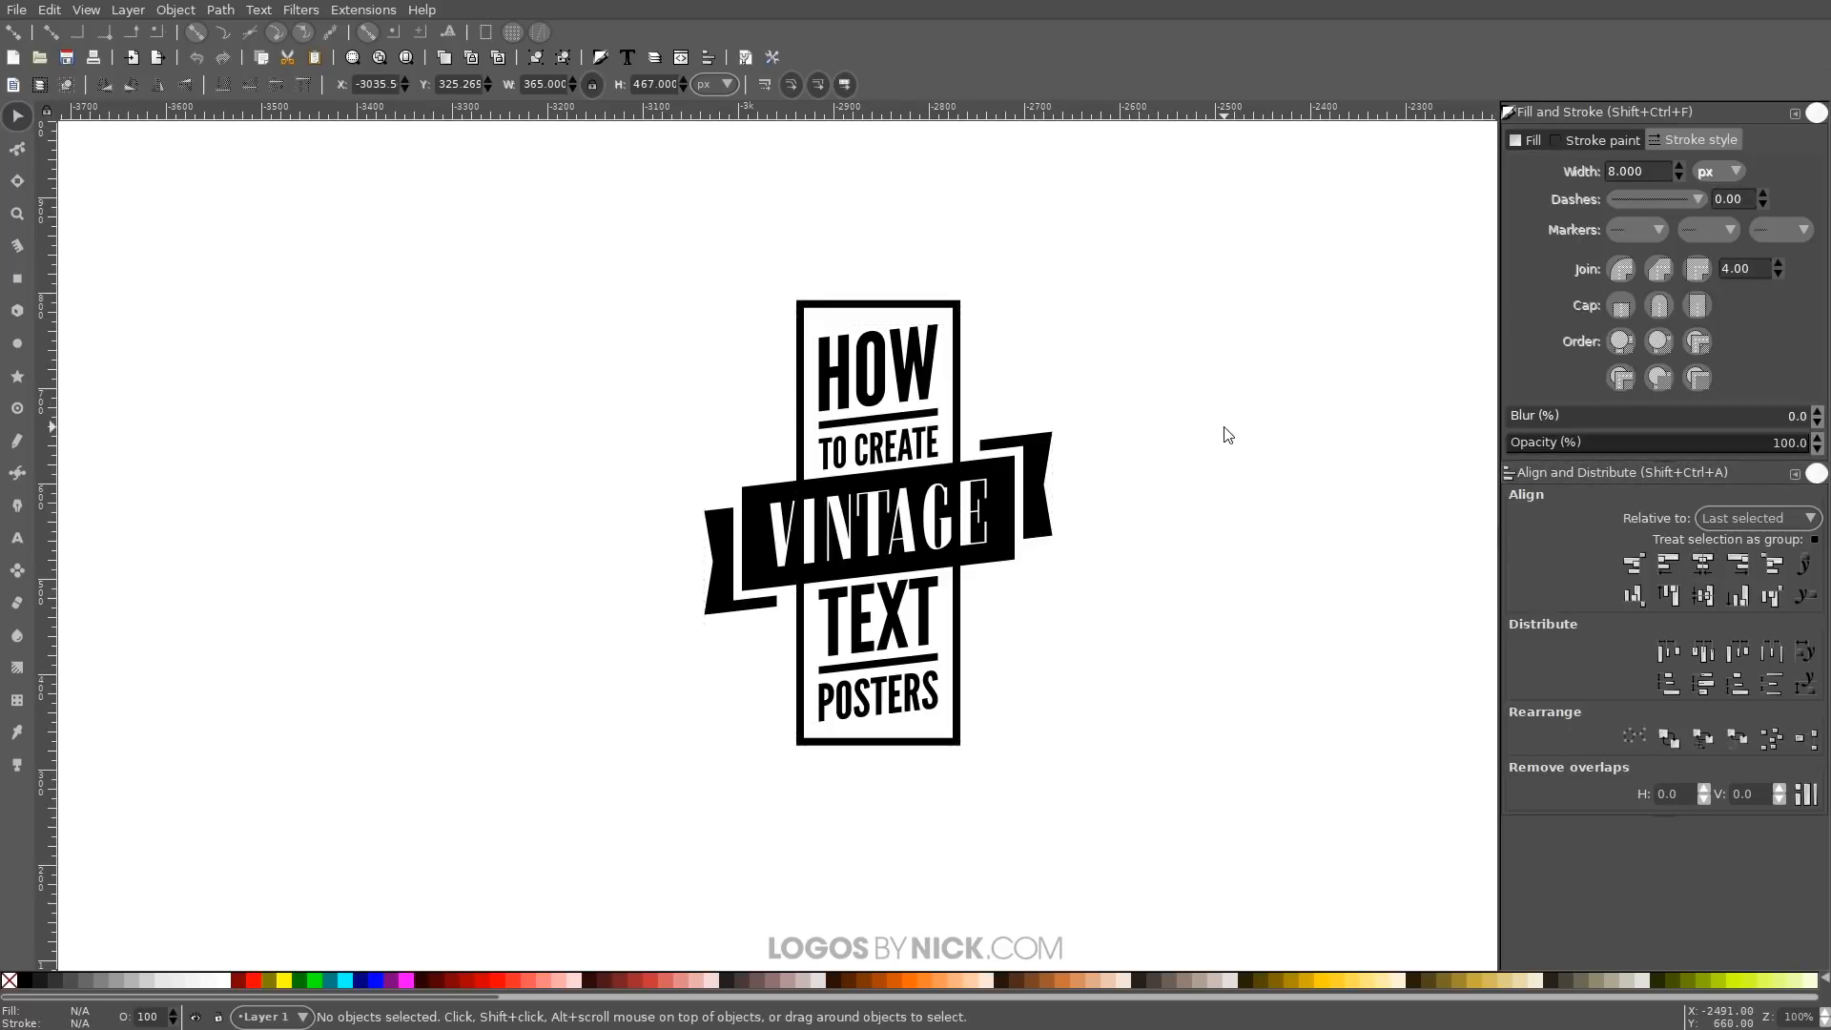
Insert a midpoint node on both the top and bottom edges of the frame path
click(838, 306)
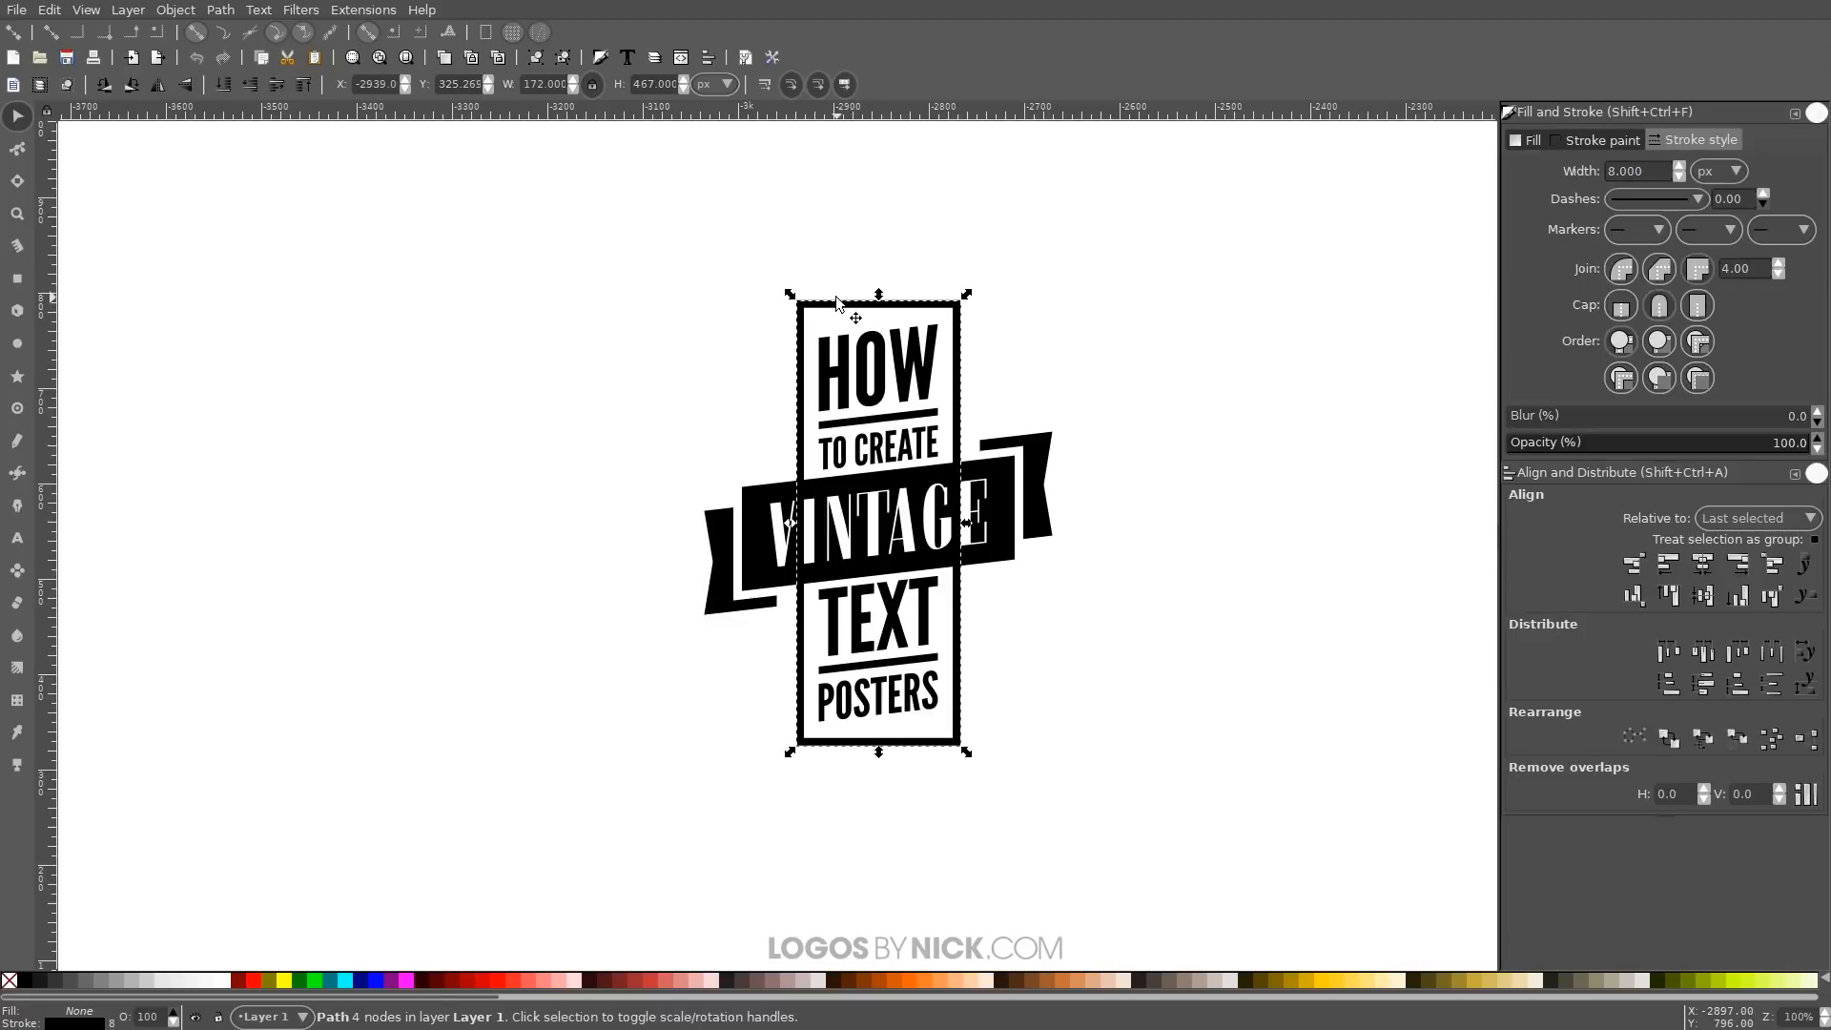
click(17, 150)
drag(645, 238, 1039, 341)
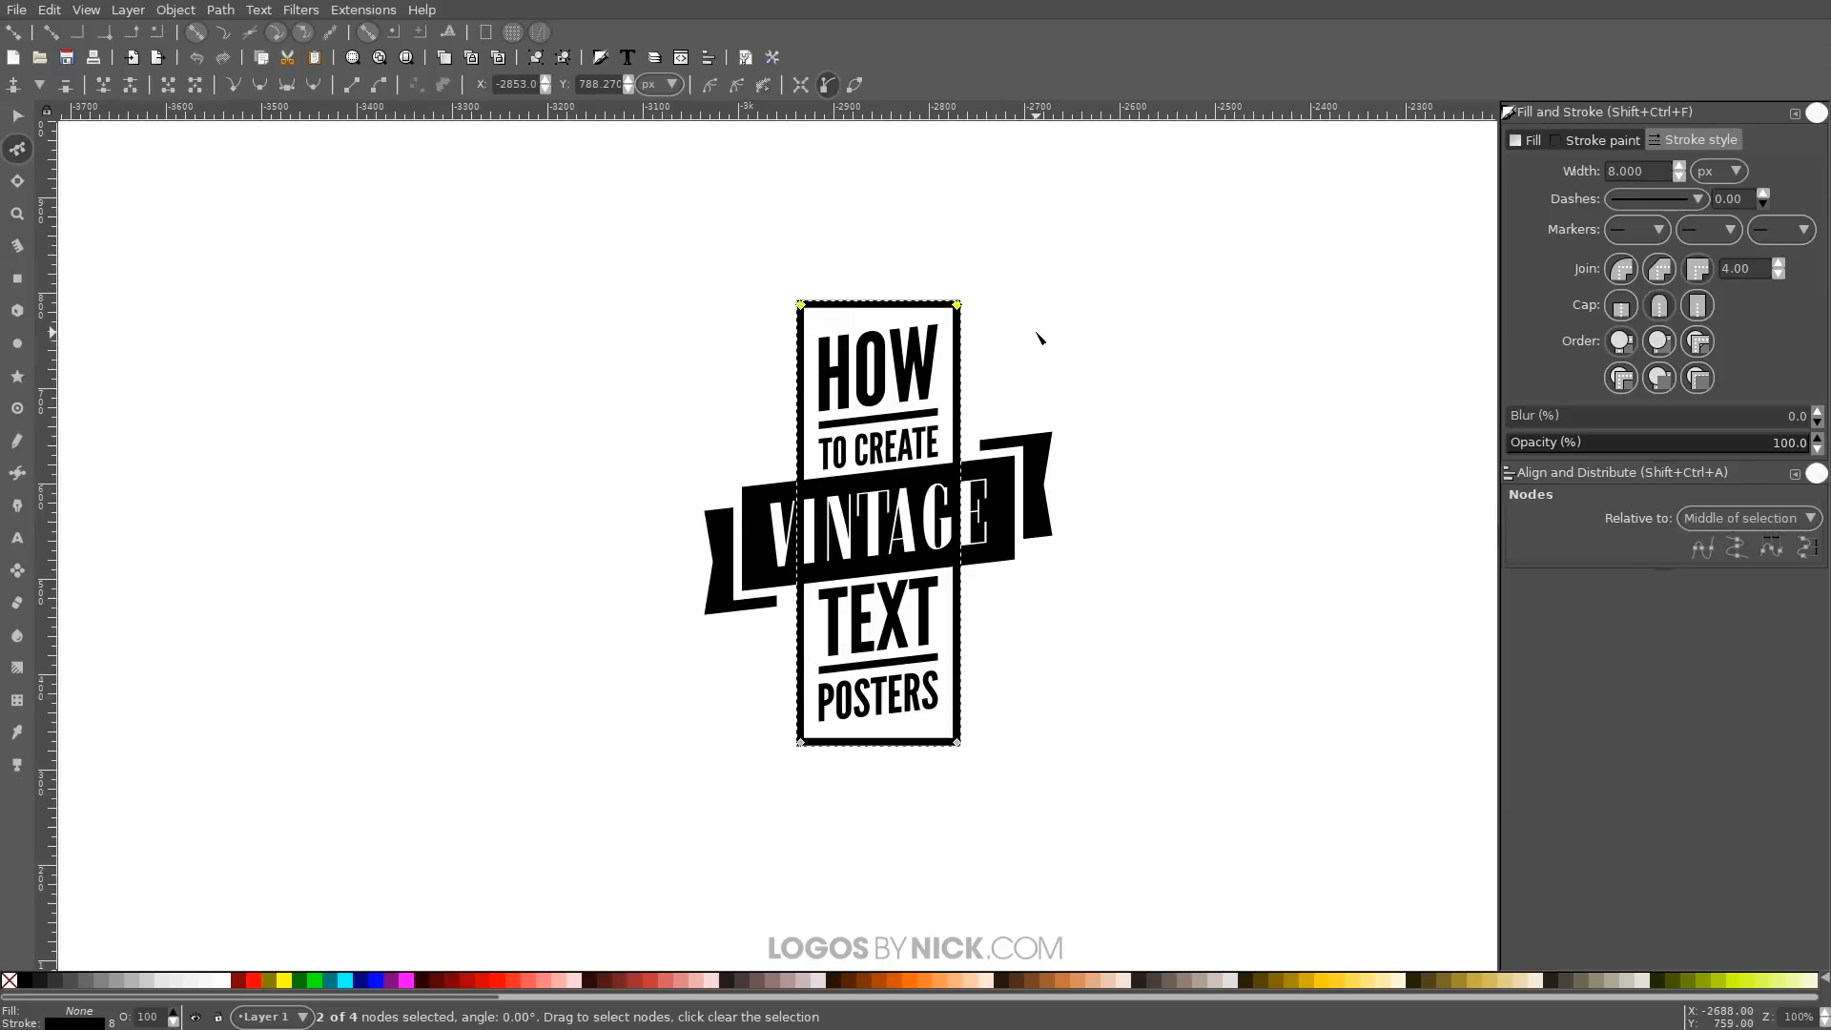
click(39, 85)
drag(1112, 798, 719, 719)
click(39, 85)
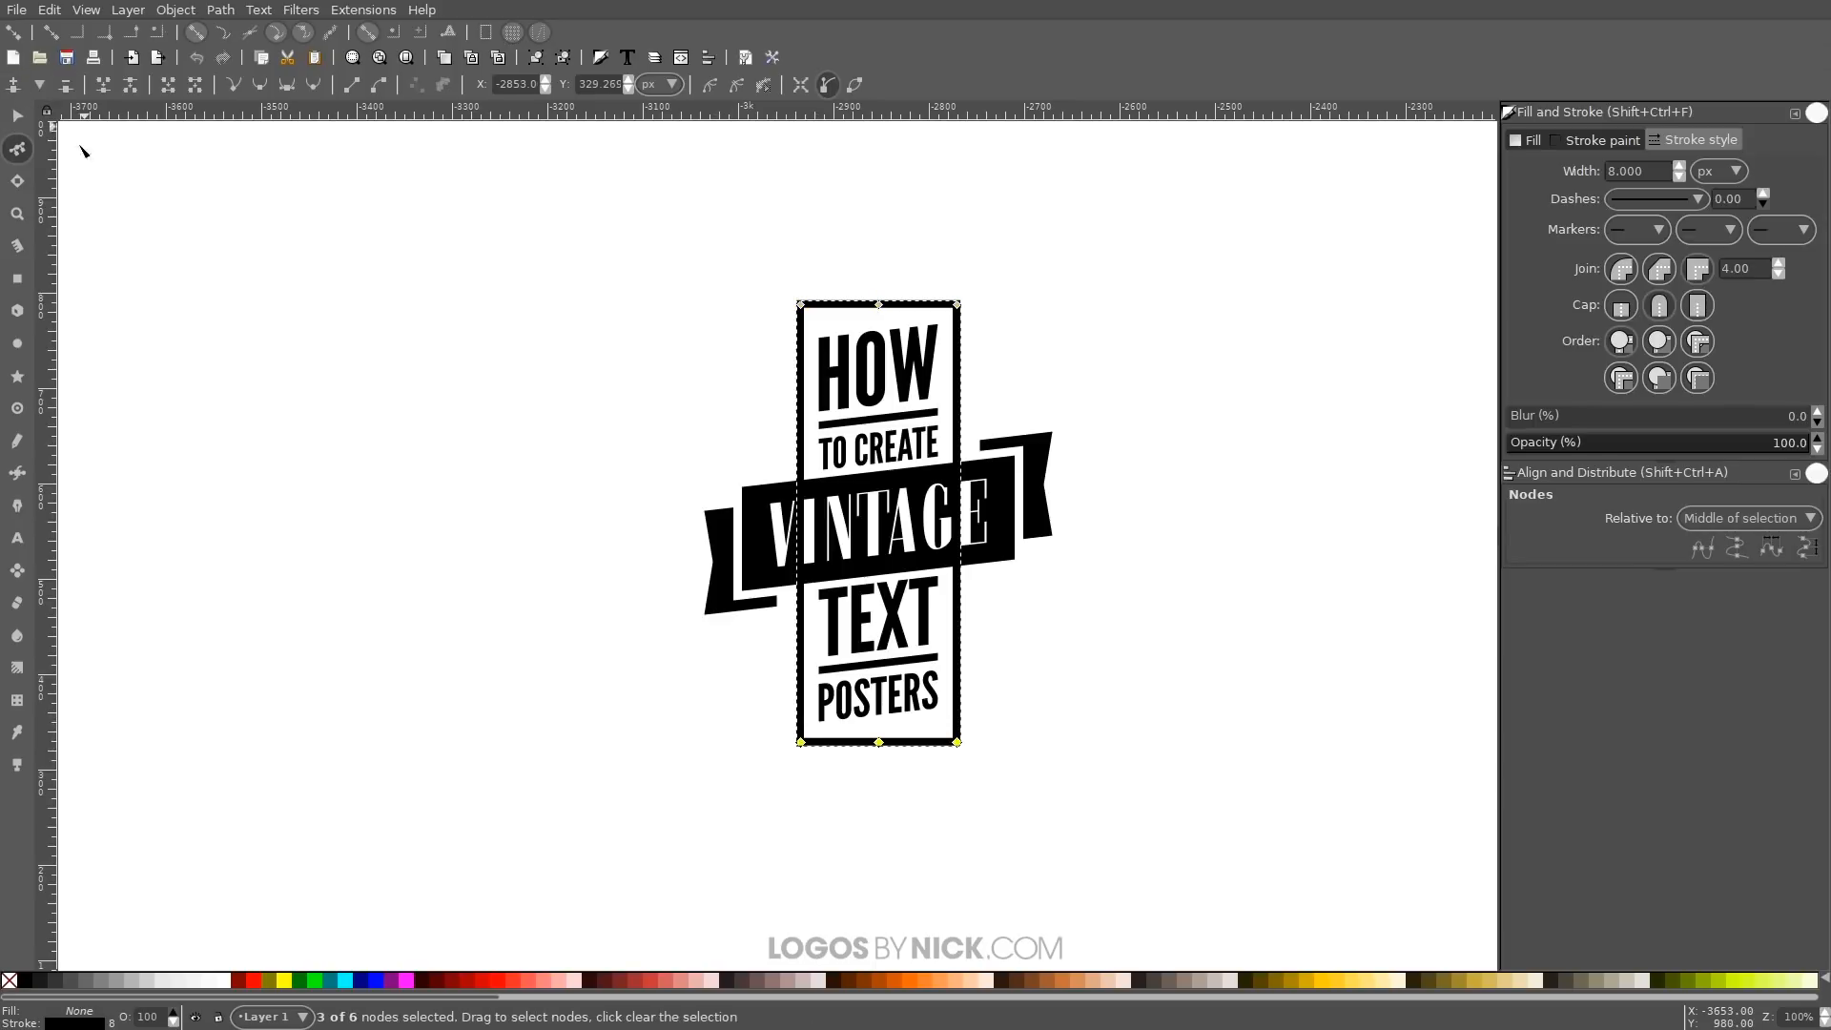
Spread the frame's two midpoint nodes outward about 13 px each to form pointed top and bottom edges
drag(914, 863, 853, 237)
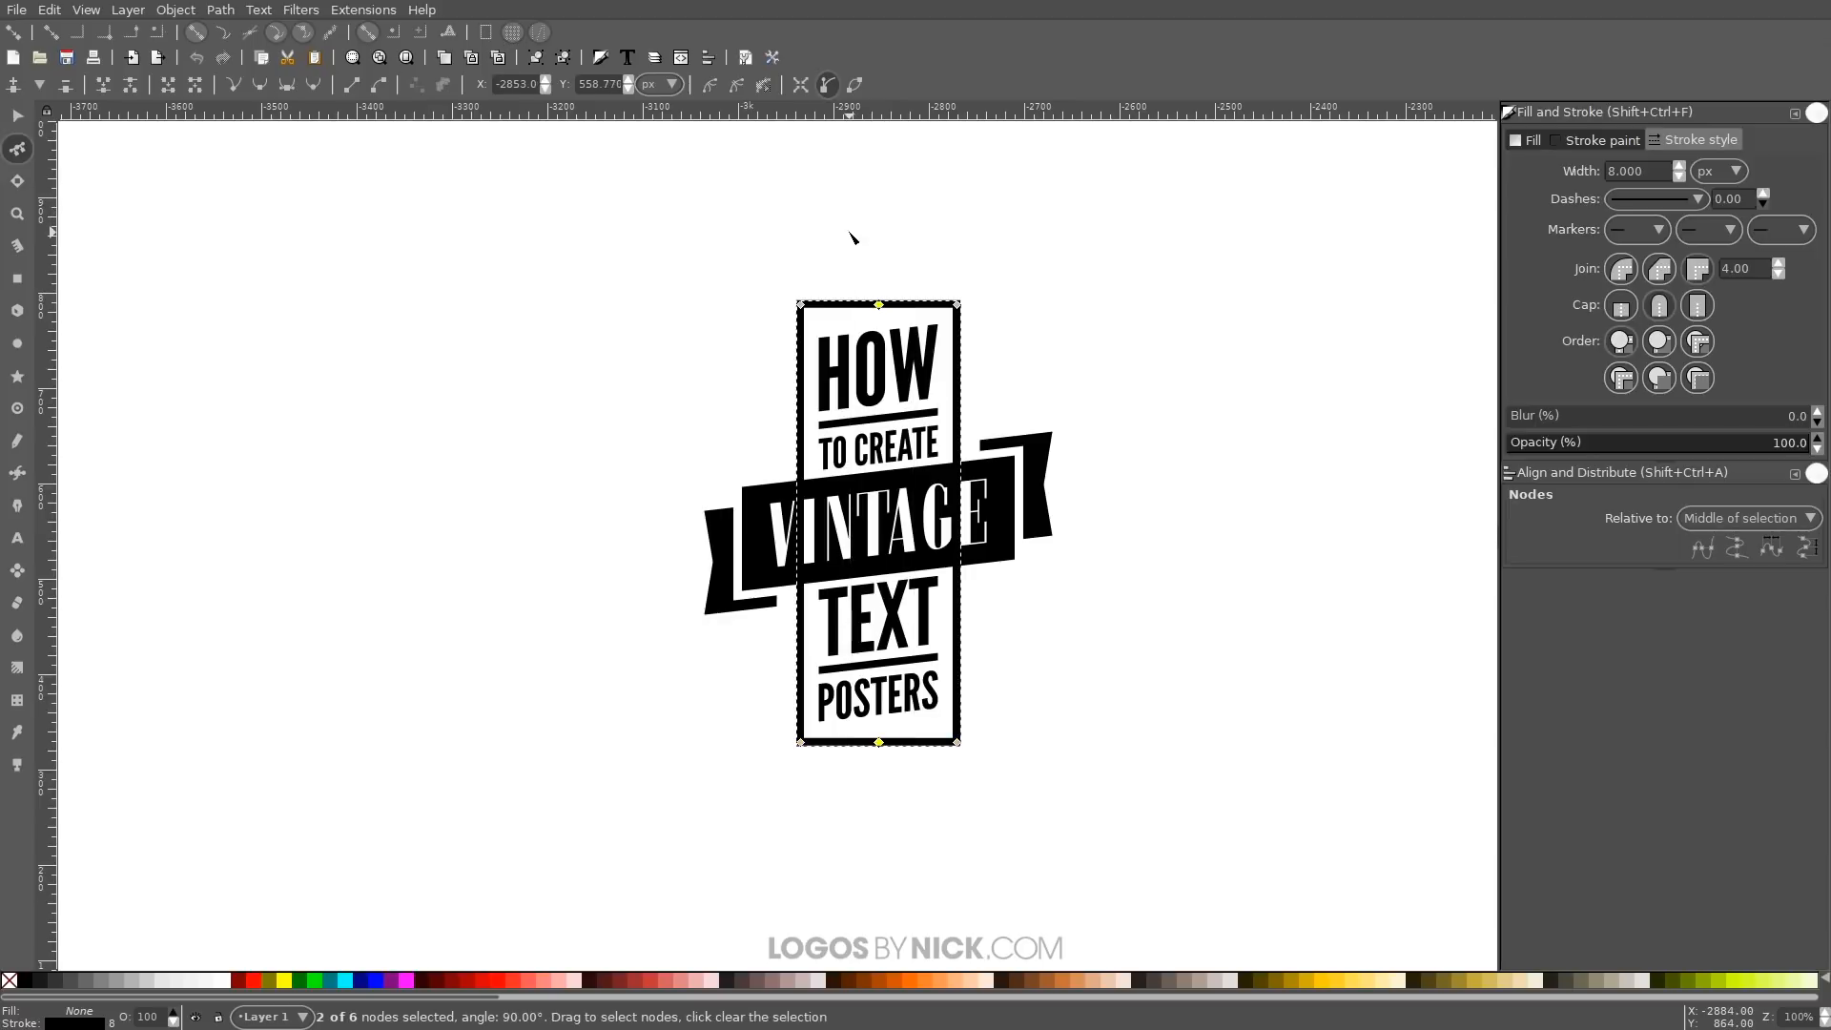
click(805, 88)
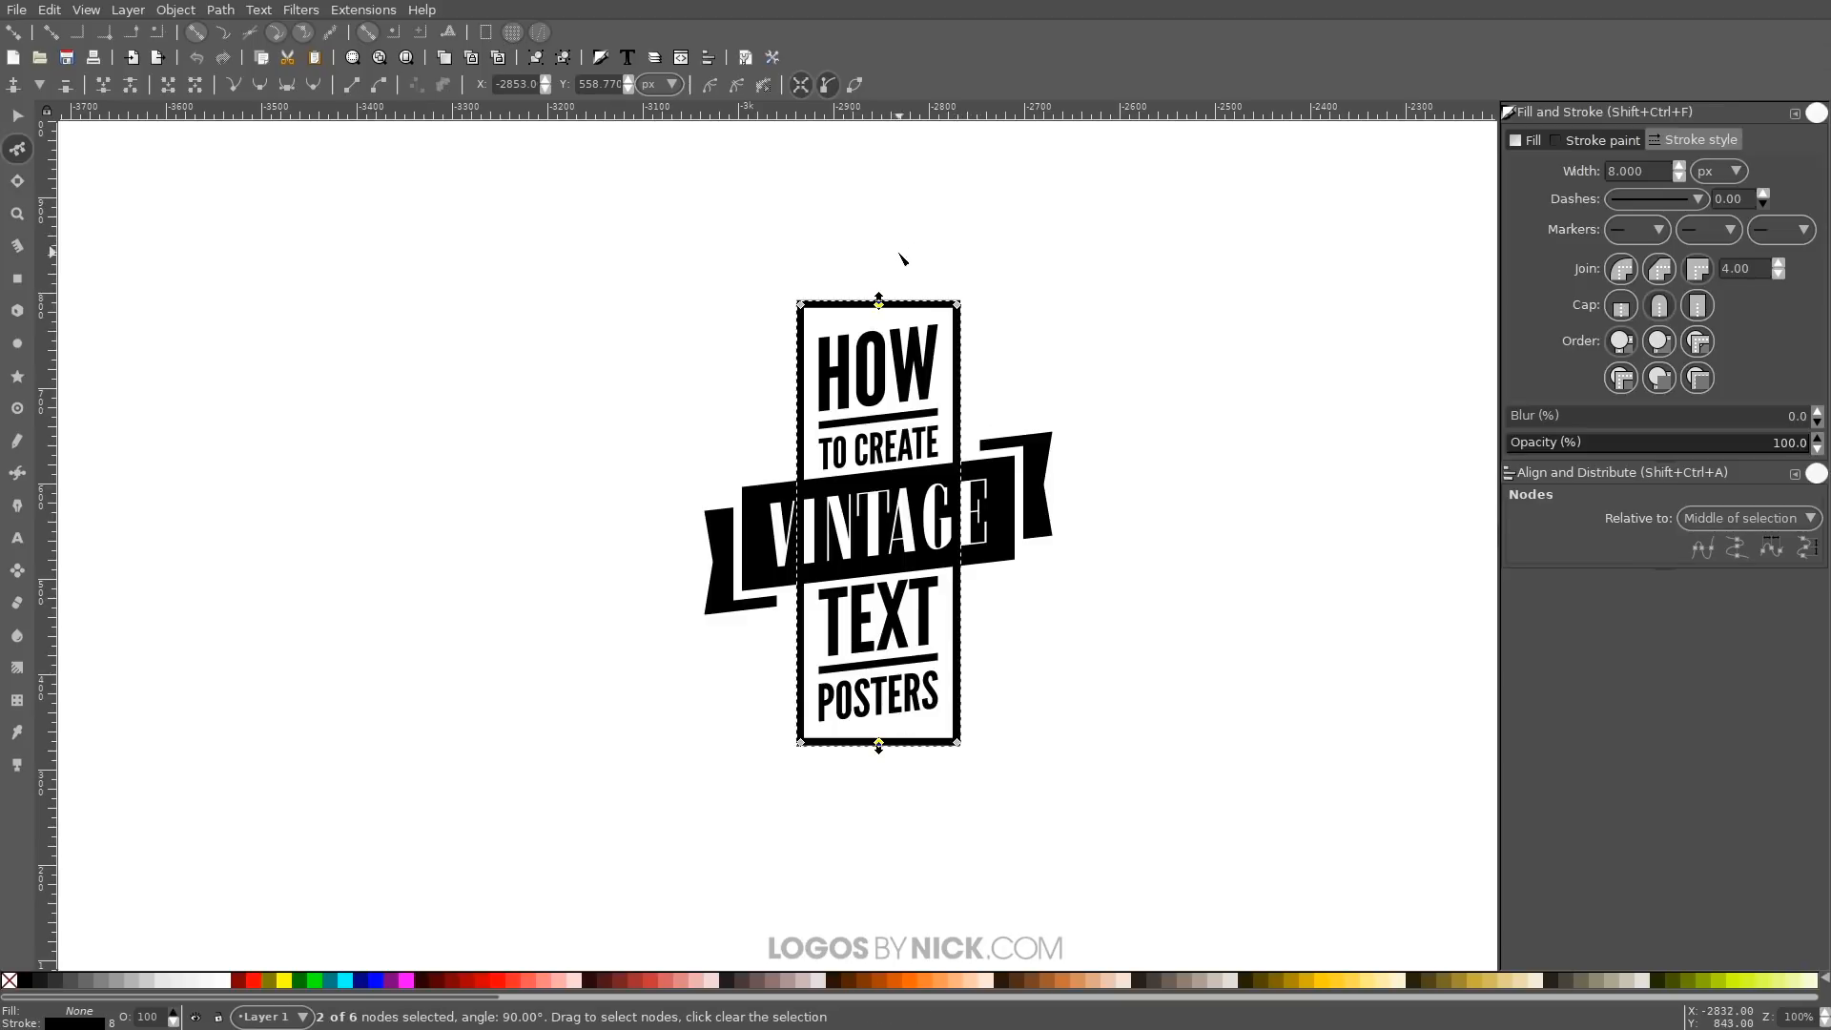
drag(880, 292, 882, 285)
mouse_move(885, 277)
mouse_down()
mouse_move(891, 238)
mouse_move(895, 284)
mouse_up()
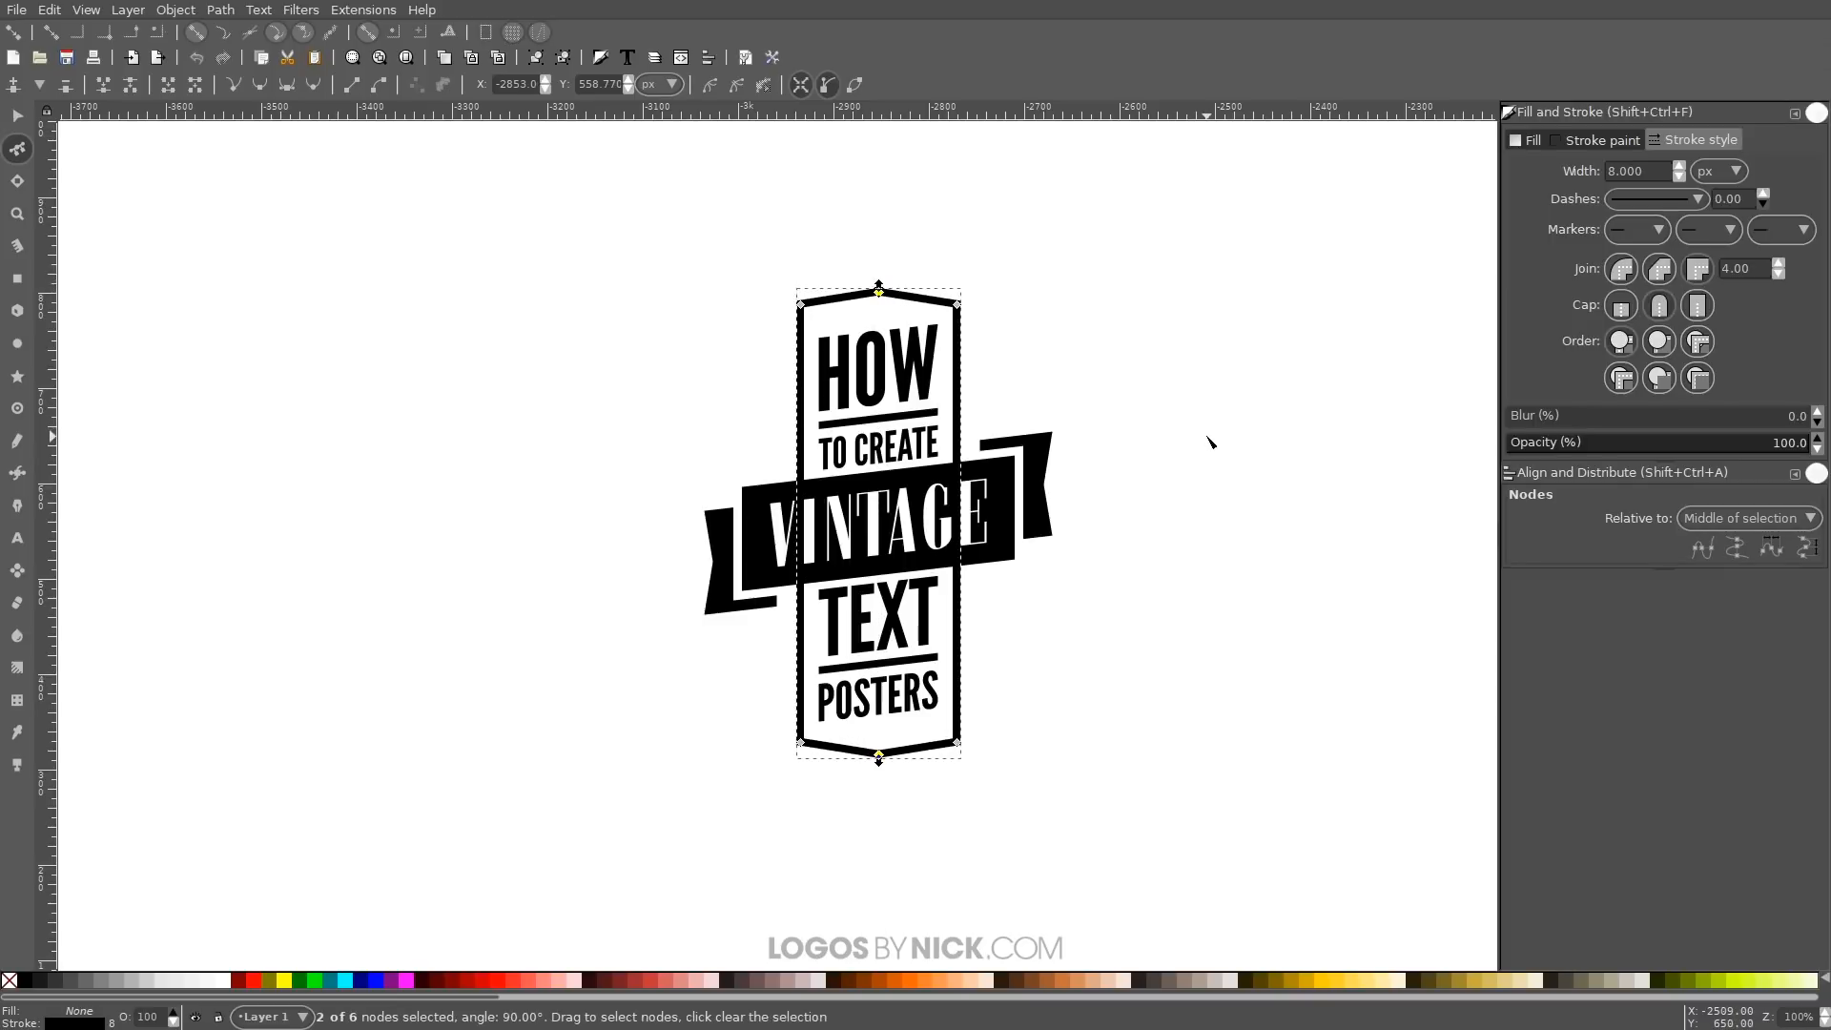
click(800, 86)
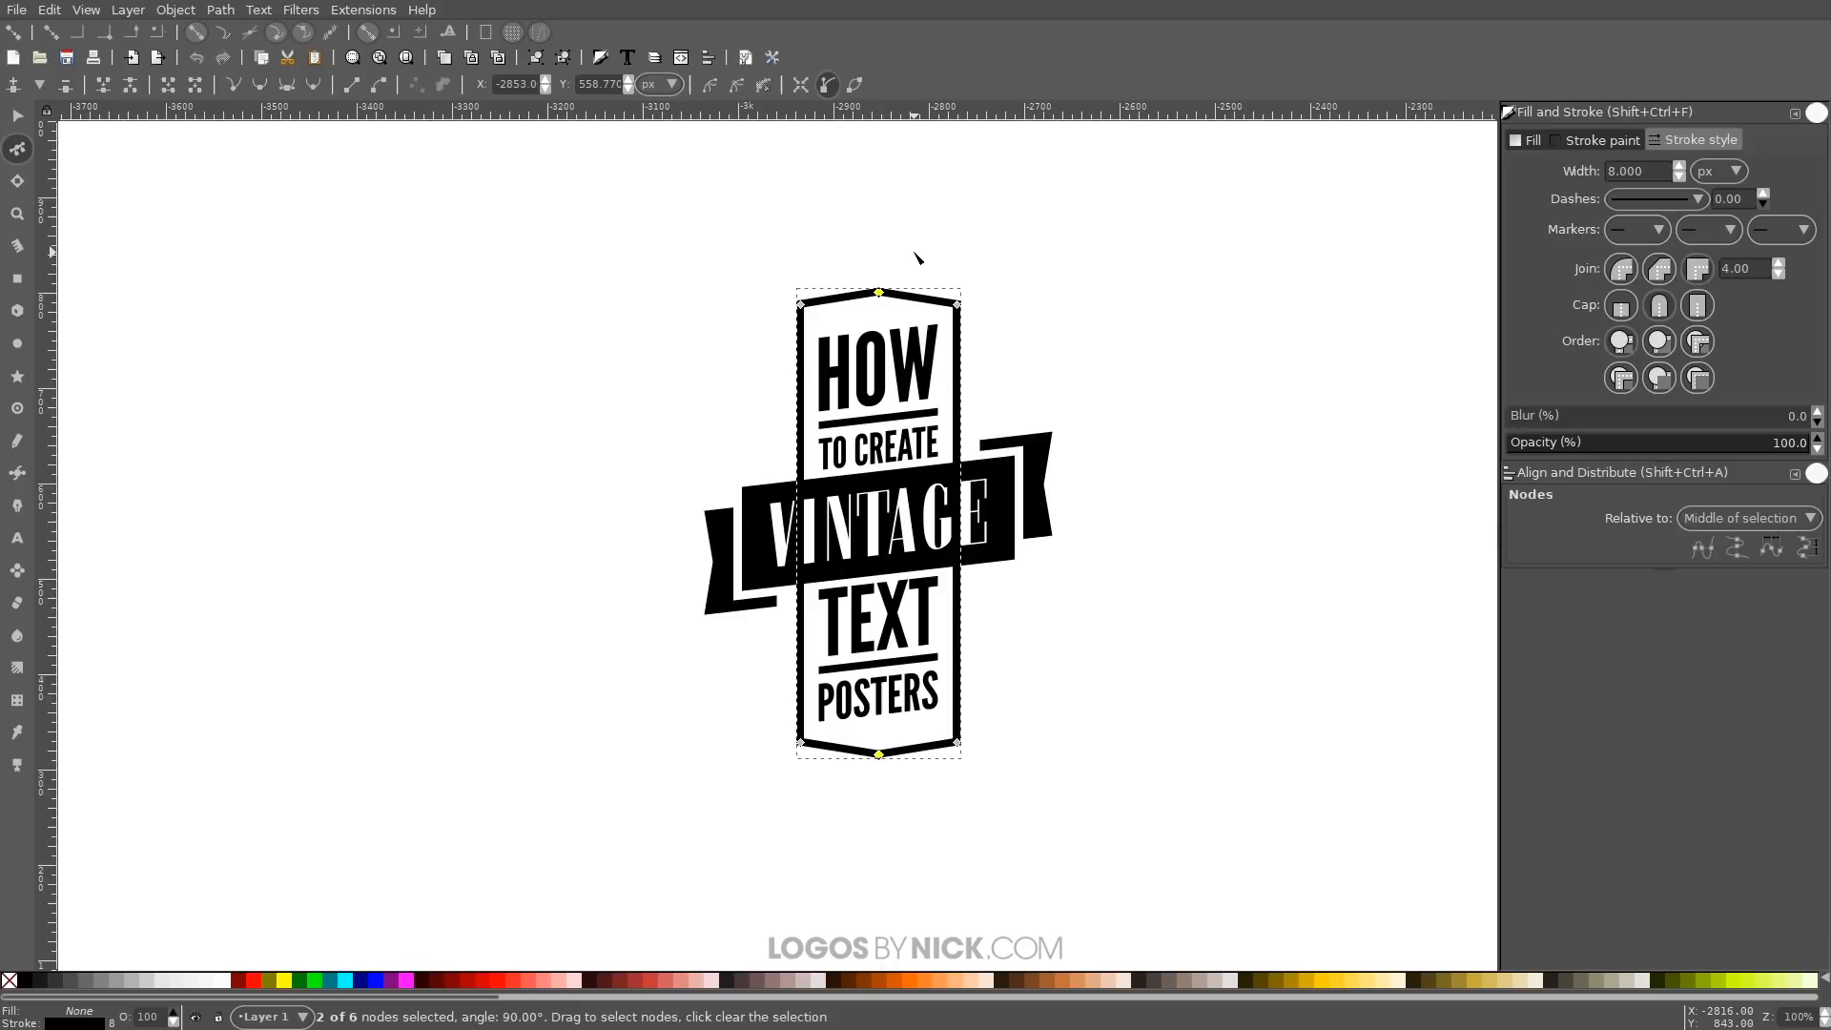
Set both the fill and the stroke of the pointed frame to white
key(s)
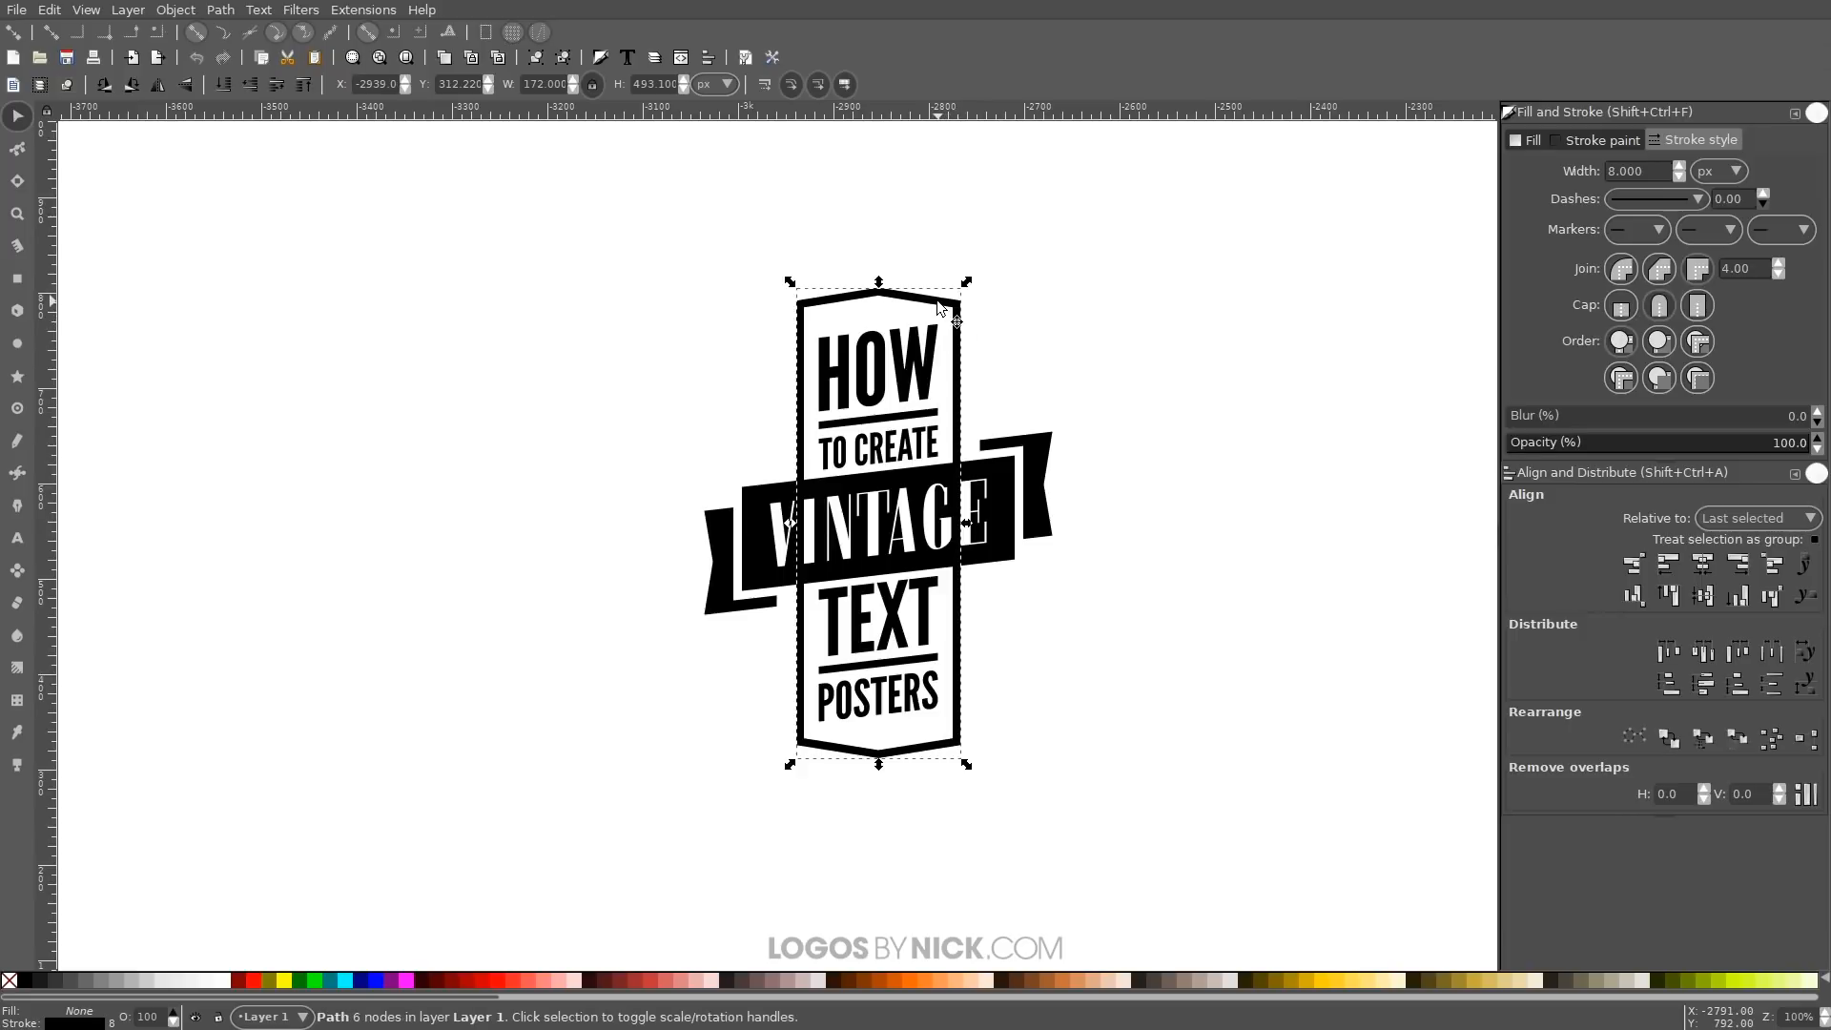
click(225, 981)
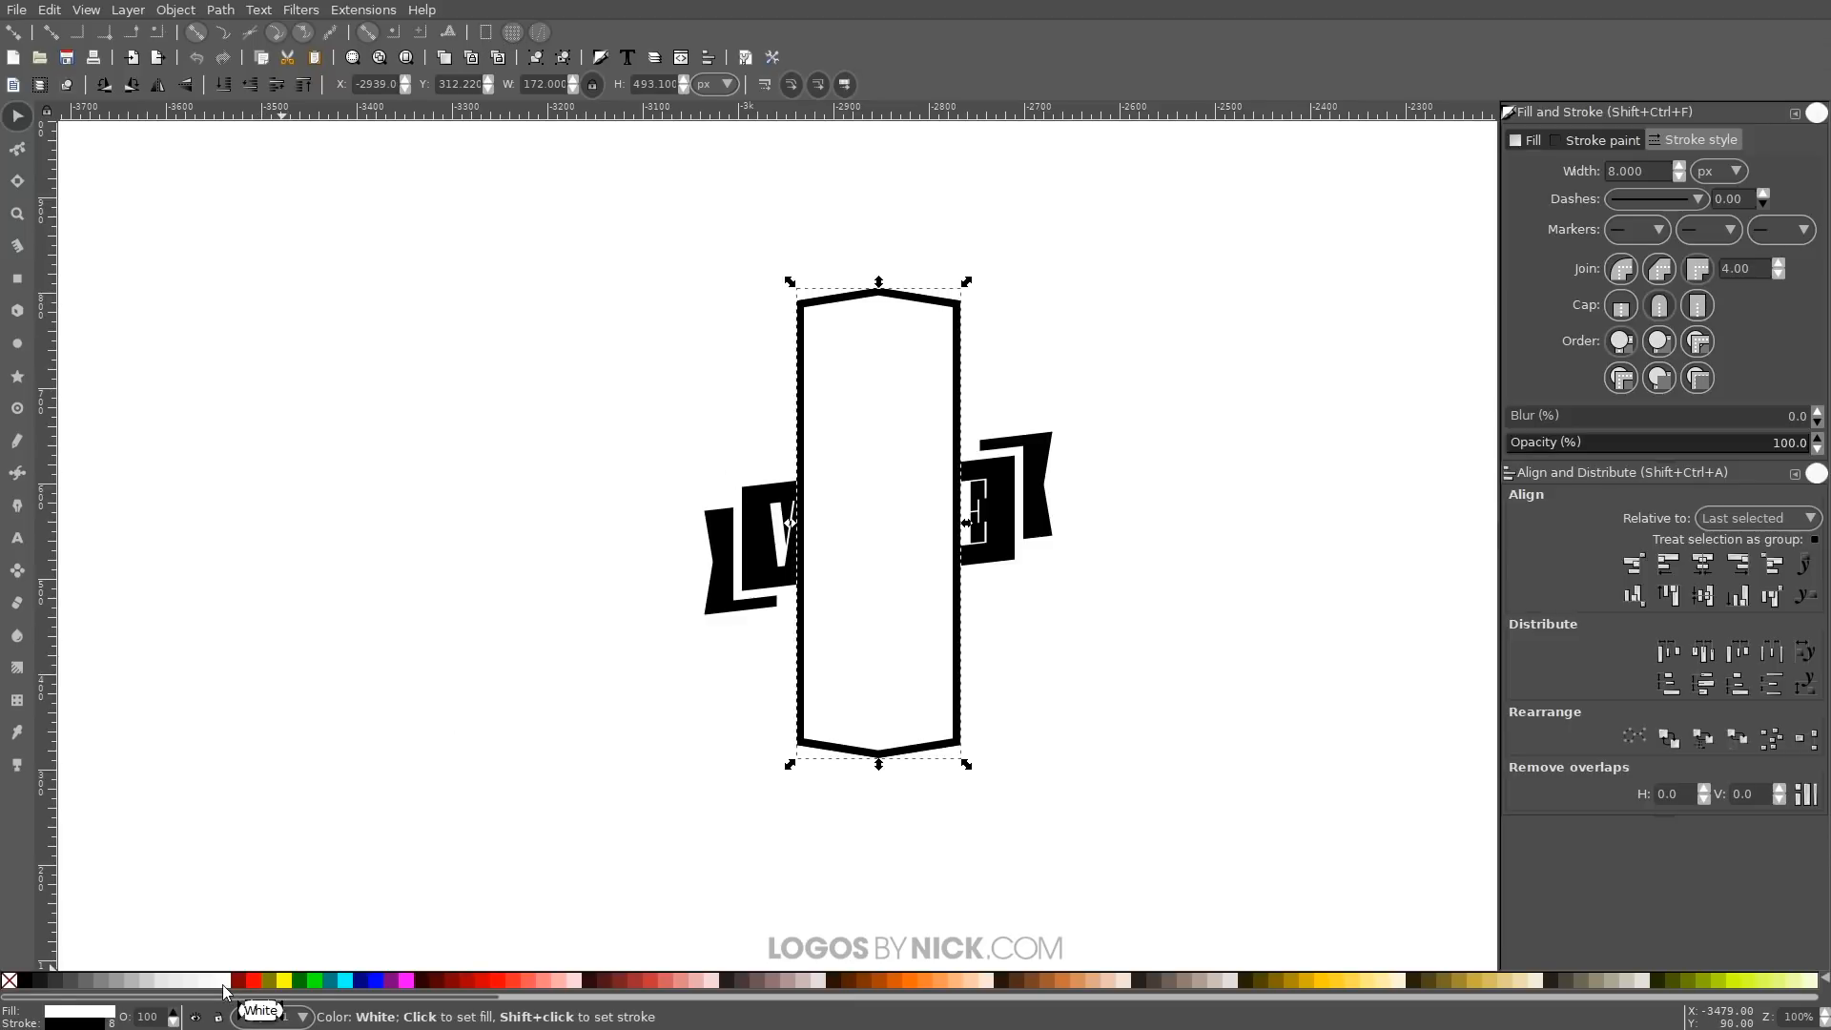
shift+click(224, 983)
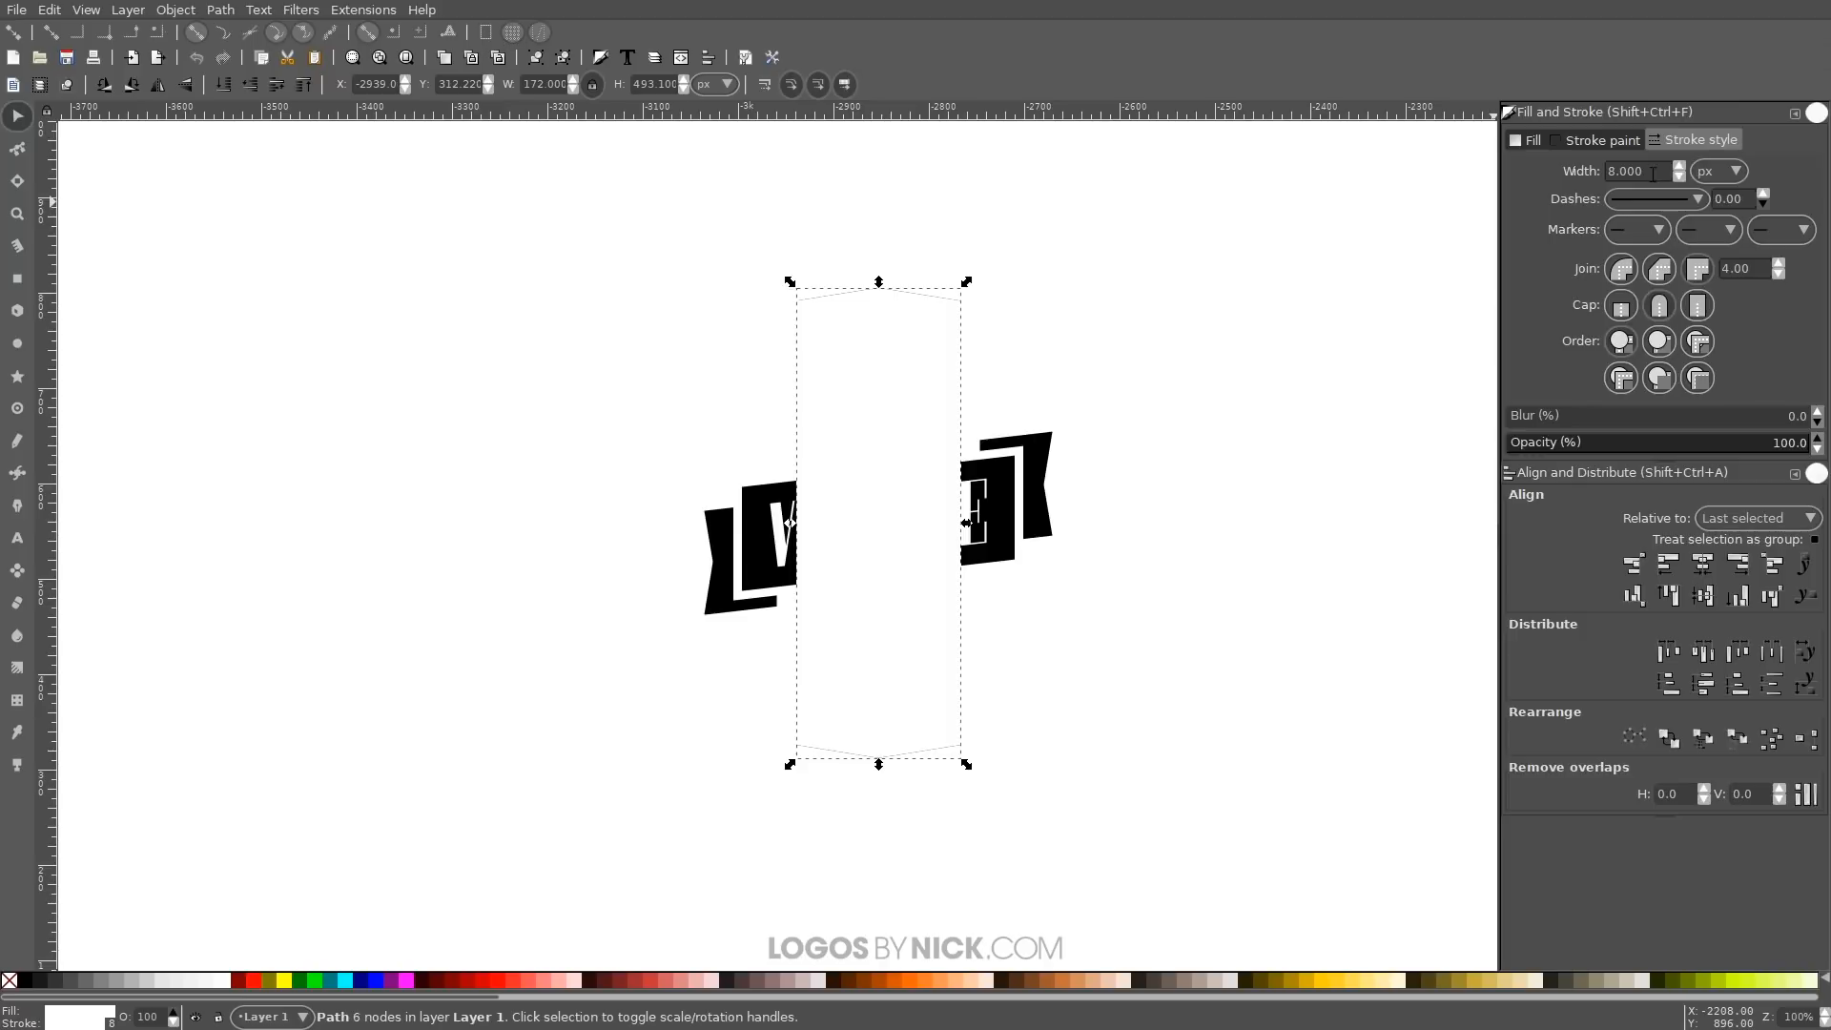
Set the white pointed frame's stroke width to 12 px and lower it behind all the other objects
drag(1659, 169, 1570, 160)
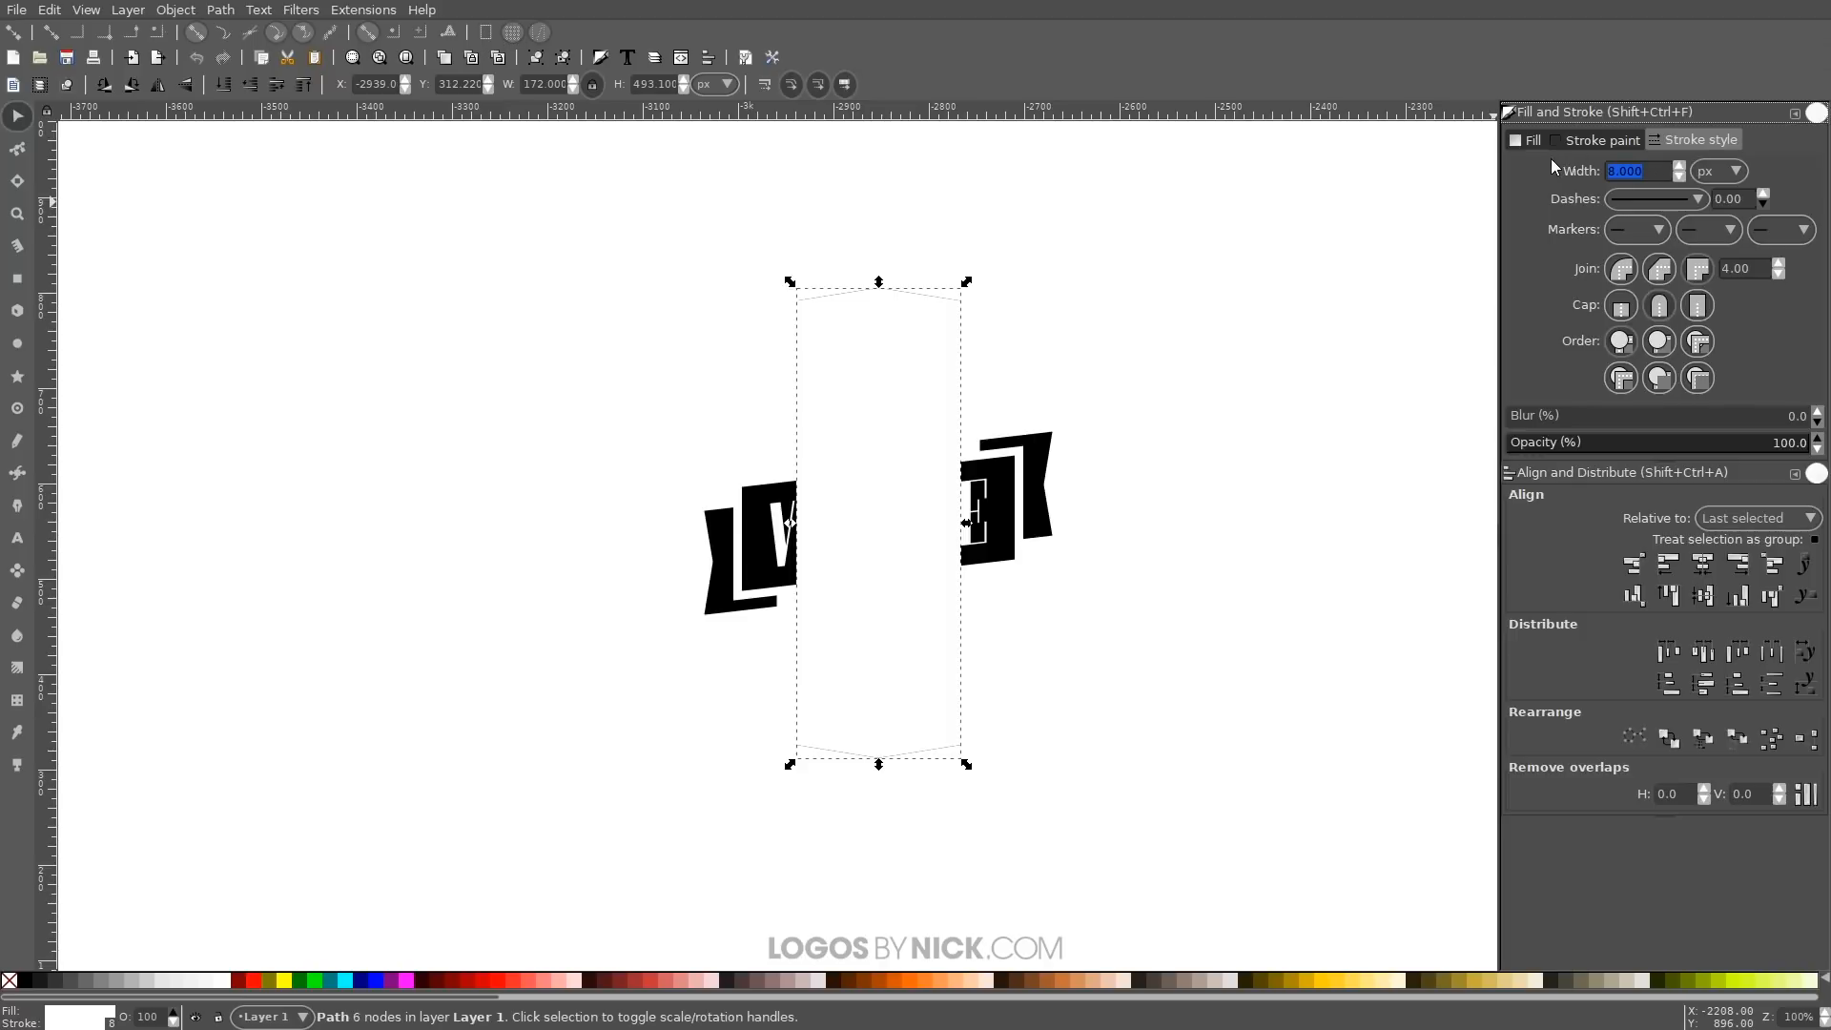
text(12)
key(Return)
scroll(758, 424, right, 1)
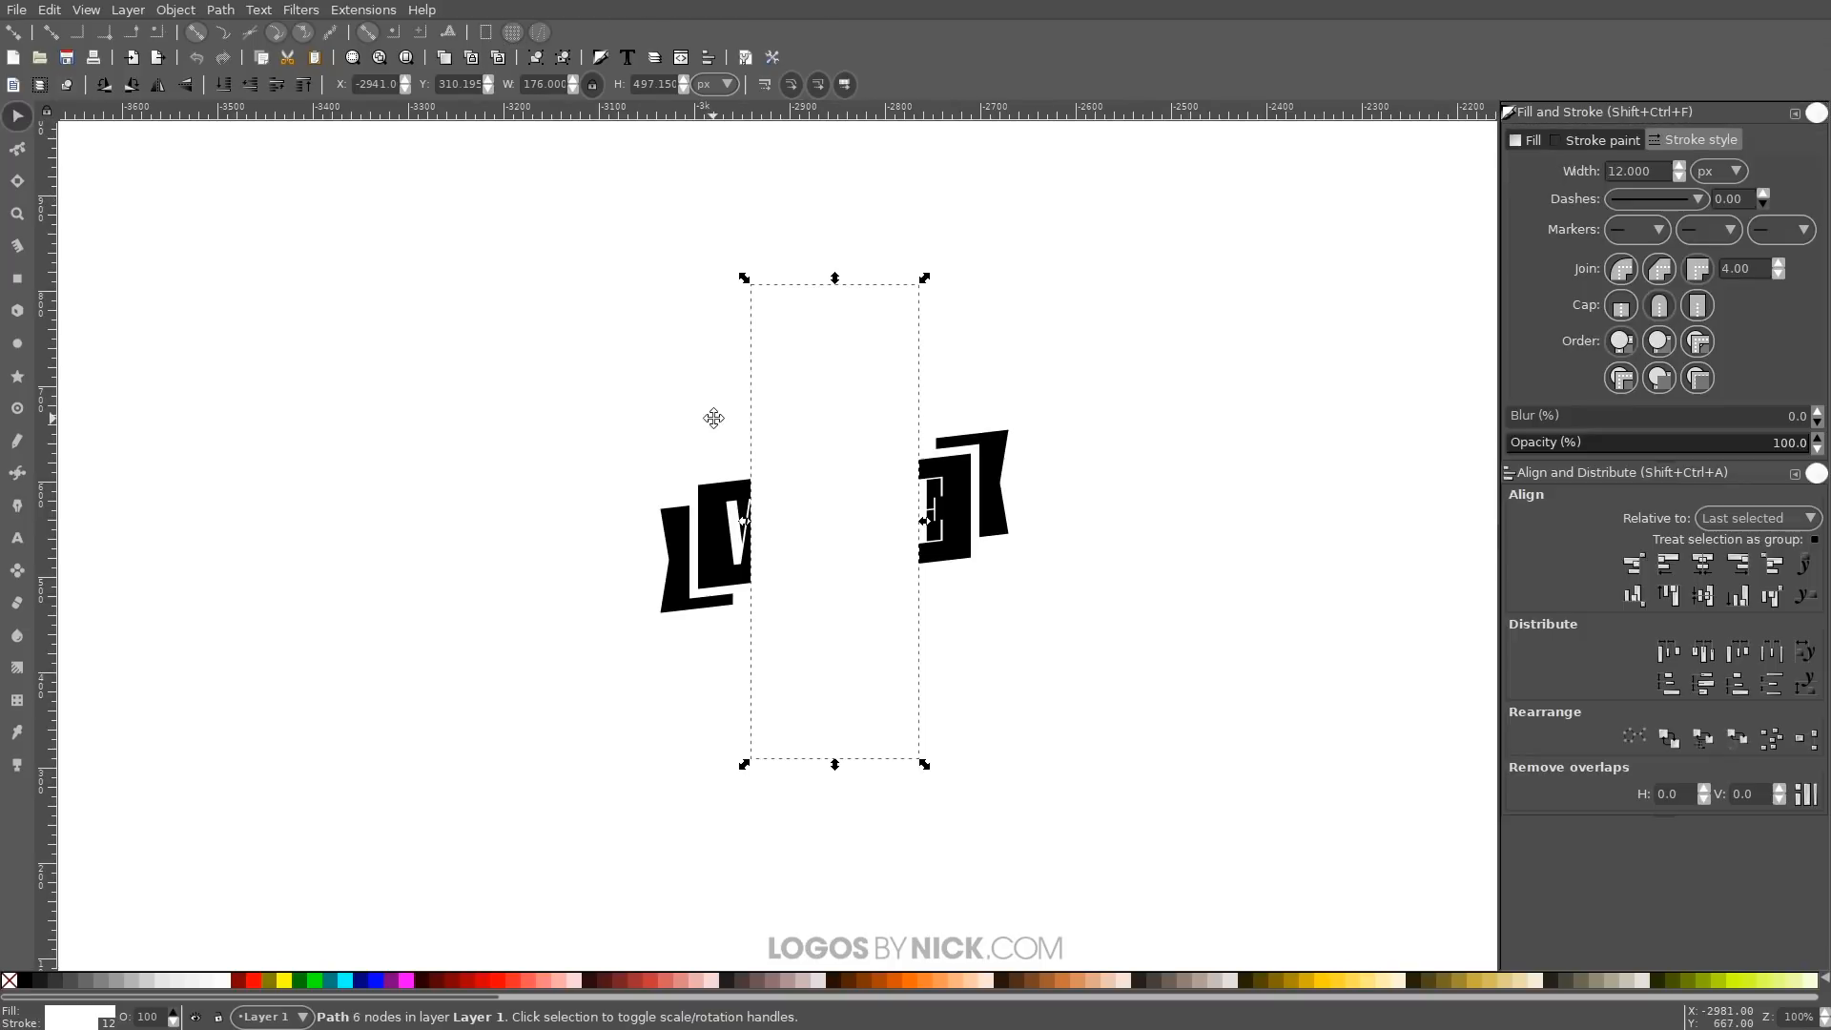
click(224, 85)
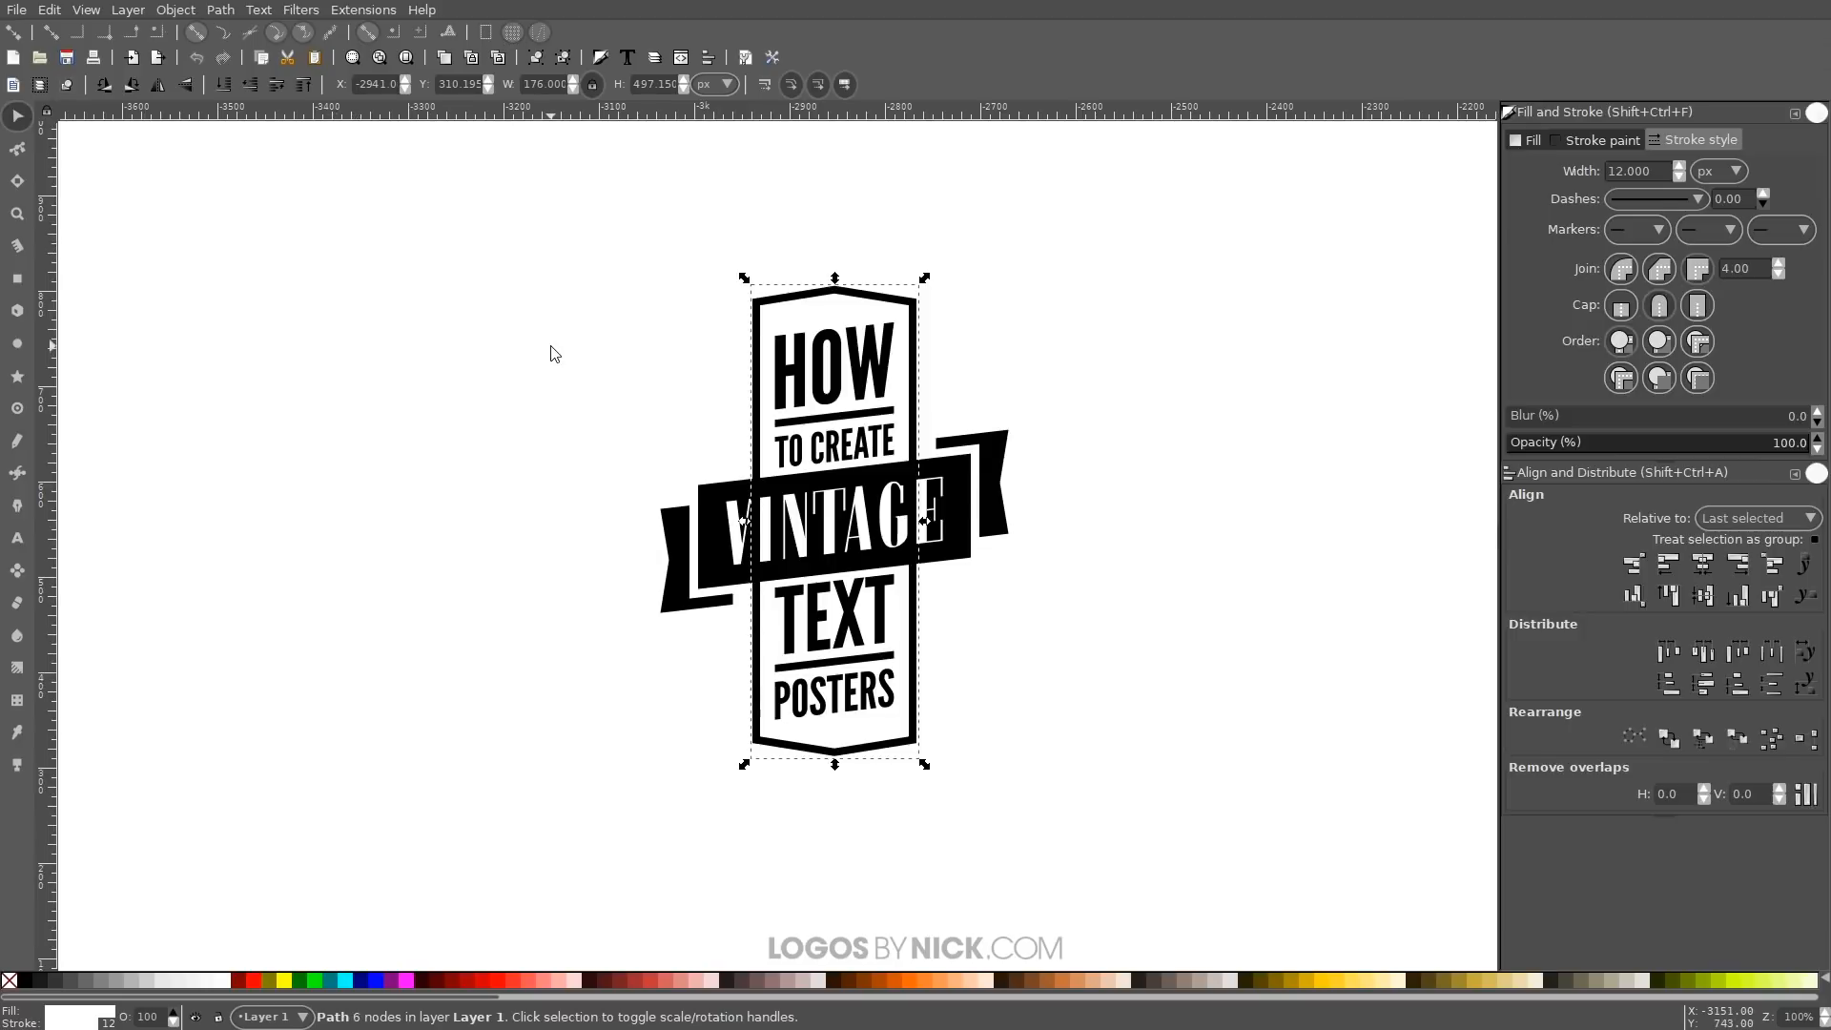
Duplicate the white frame, make the copy's fill and stroke black, and lower it behind everything
key(ctrl+d)
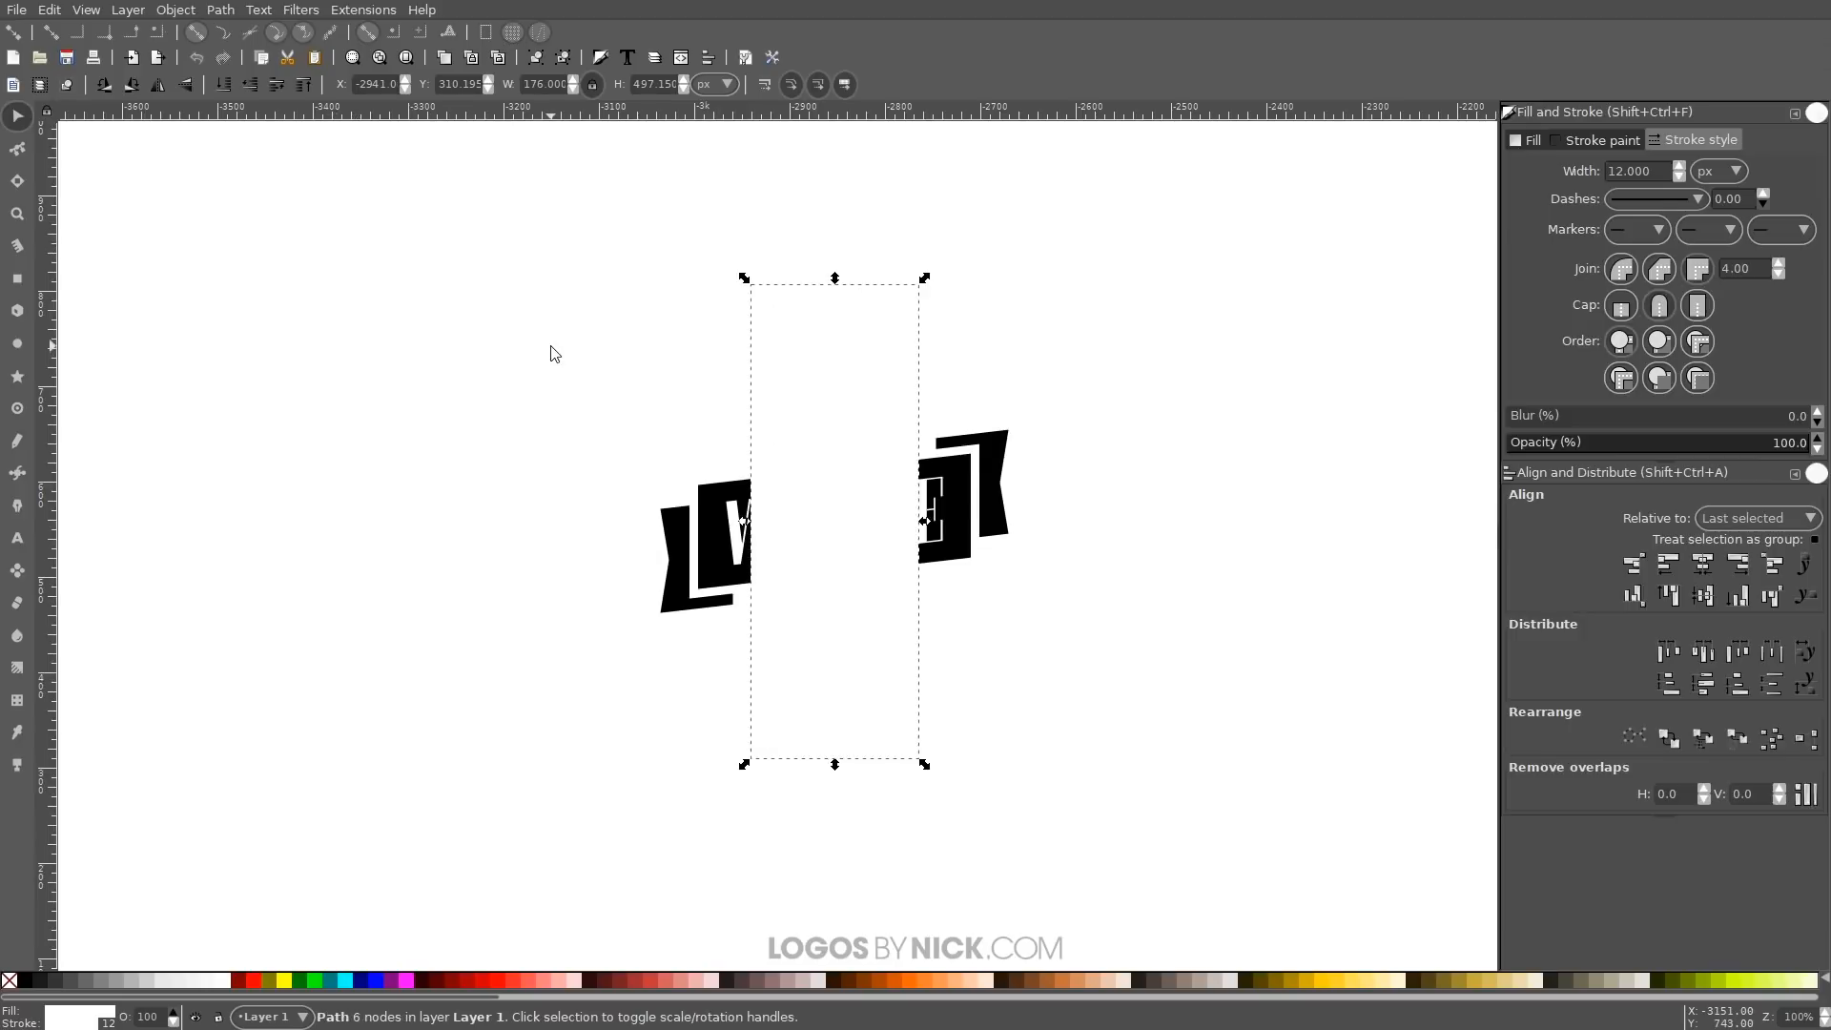
click(24, 983)
key(shift)
shift+click(27, 983)
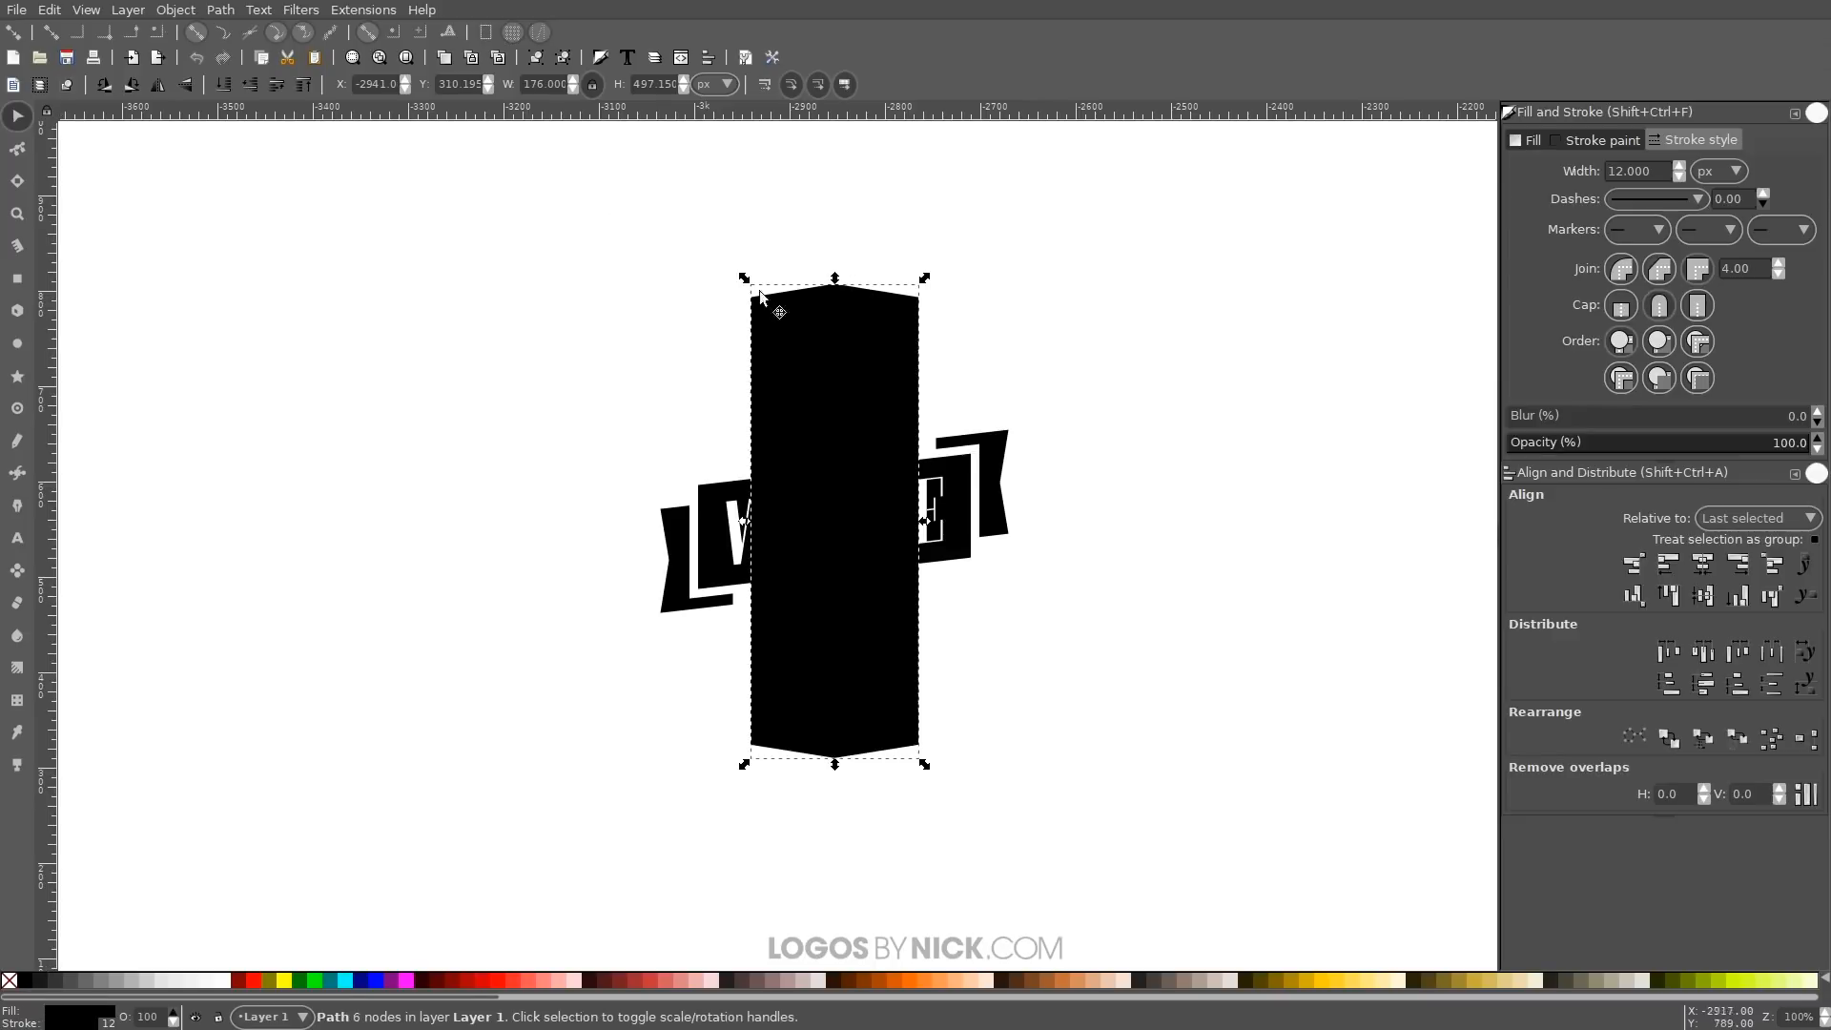
click(222, 91)
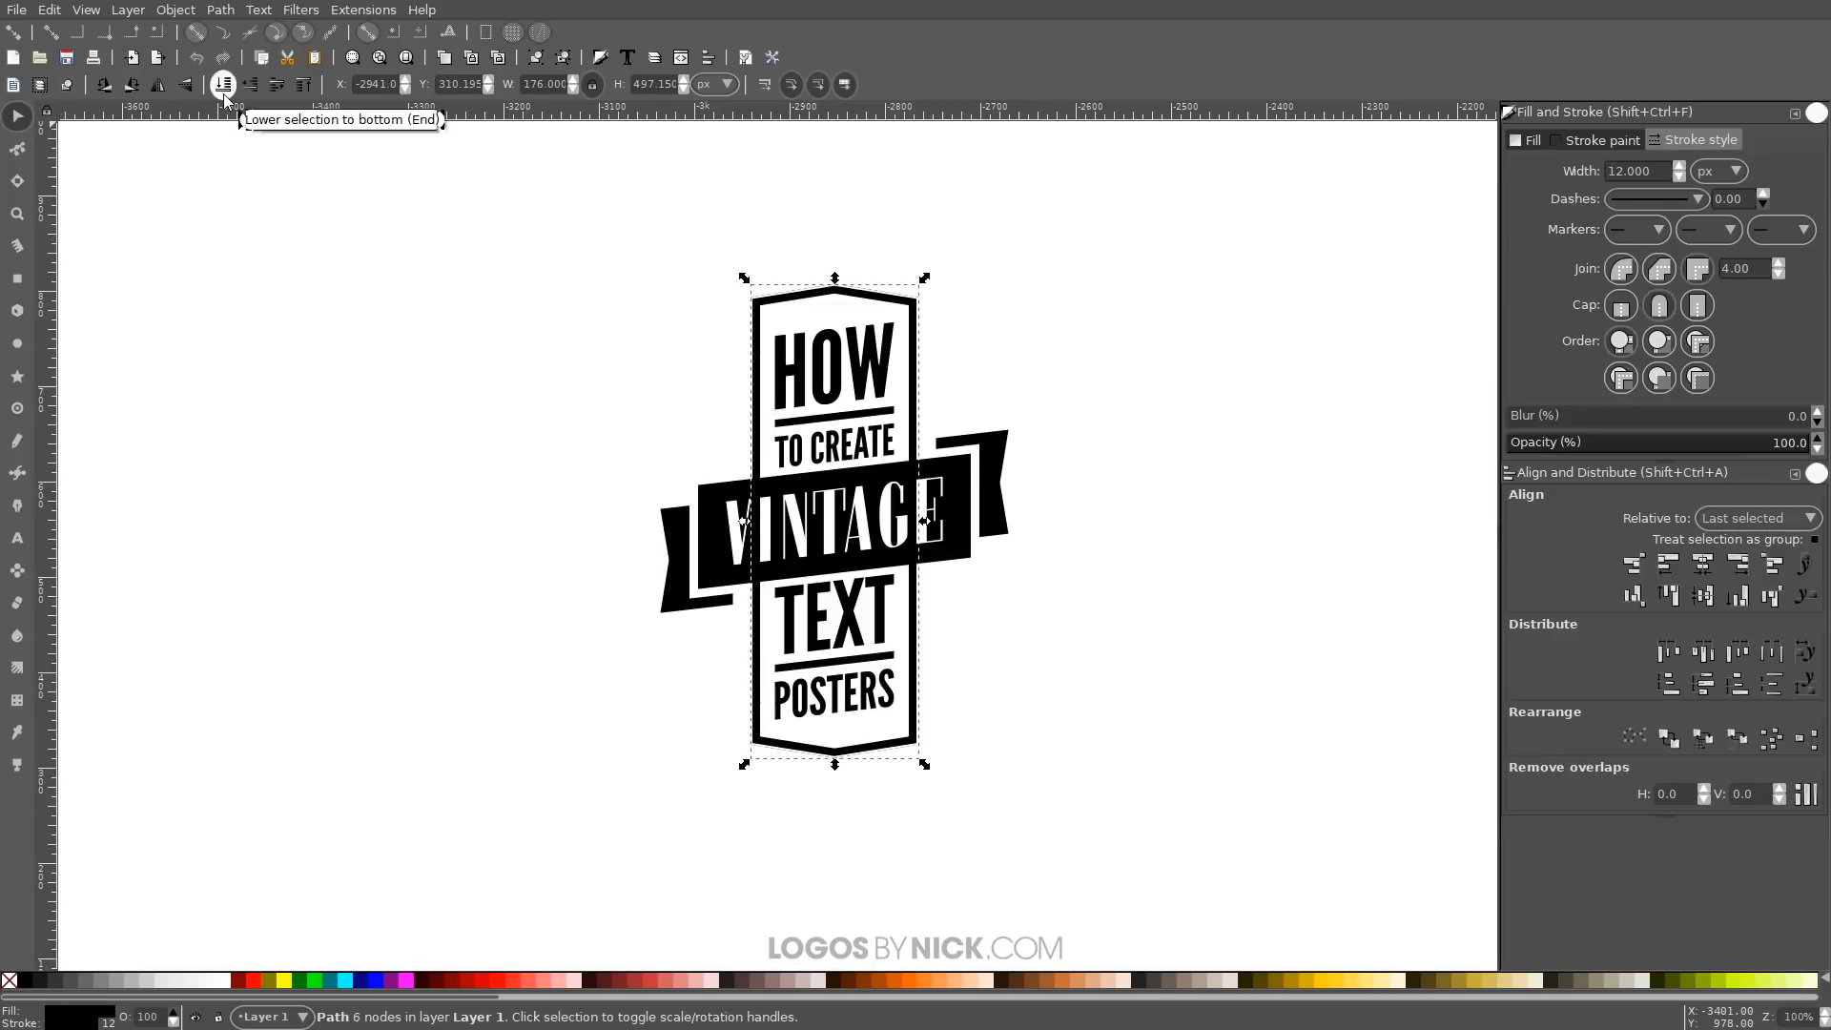
Set the black backing copy's stroke width to 20 px
triple_click(1656, 175)
text(20)
key(Return)
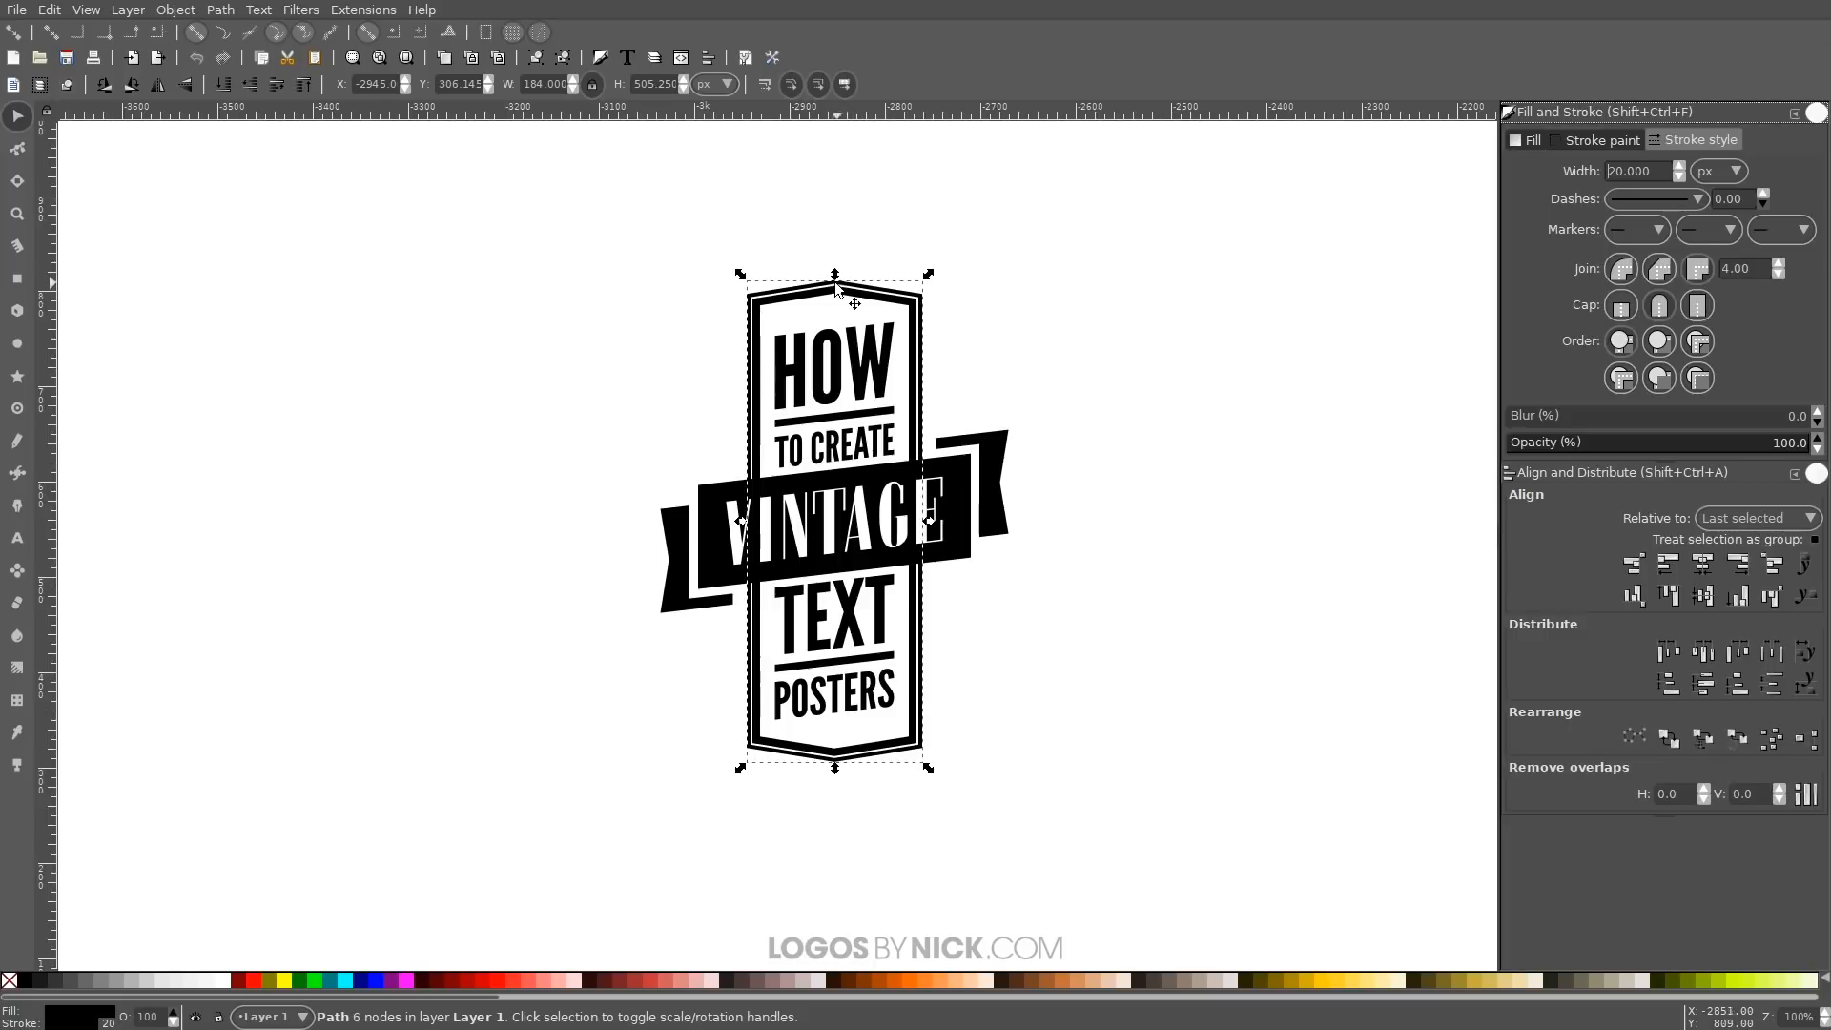
Widen the stroke of the white frame between the two black frames to 16 px, and reduce it to 15 px
scroll(763, 291, up, 2)
scroll(737, 312, up, 2)
scroll(724, 322, down, 3)
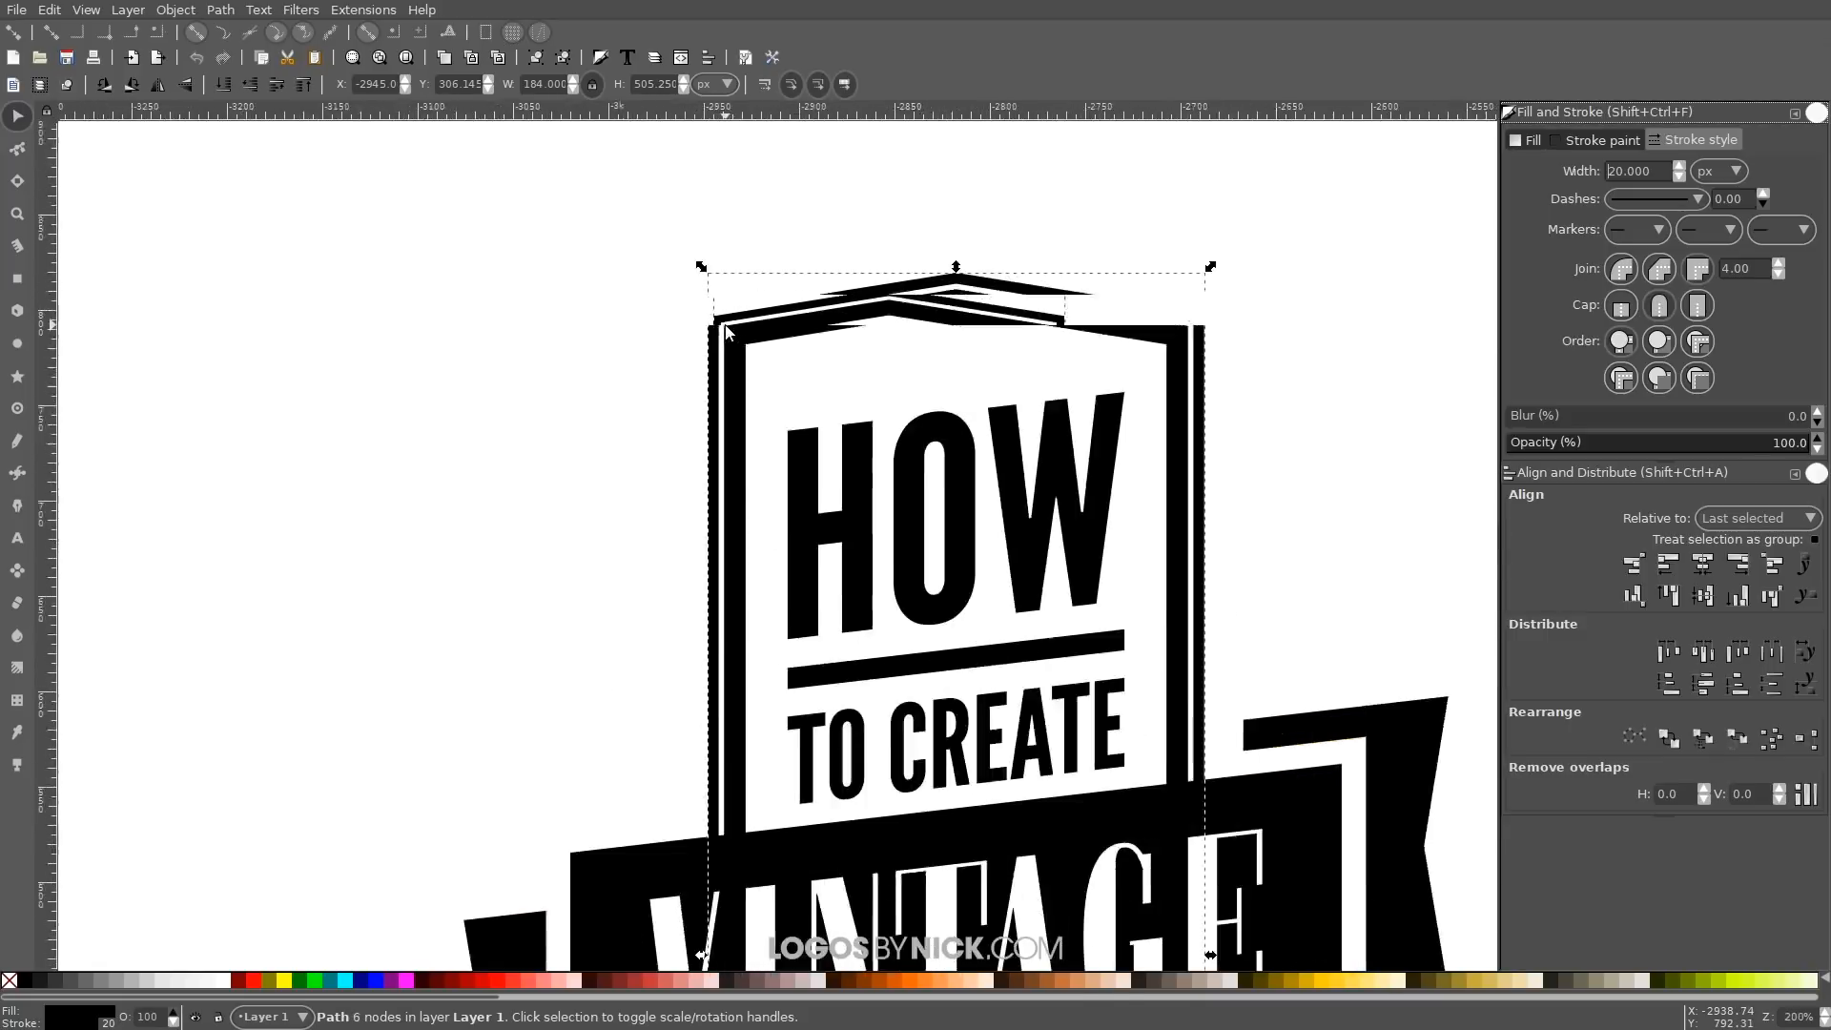
scroll(726, 327, up, 3)
scroll(727, 329, down, 1)
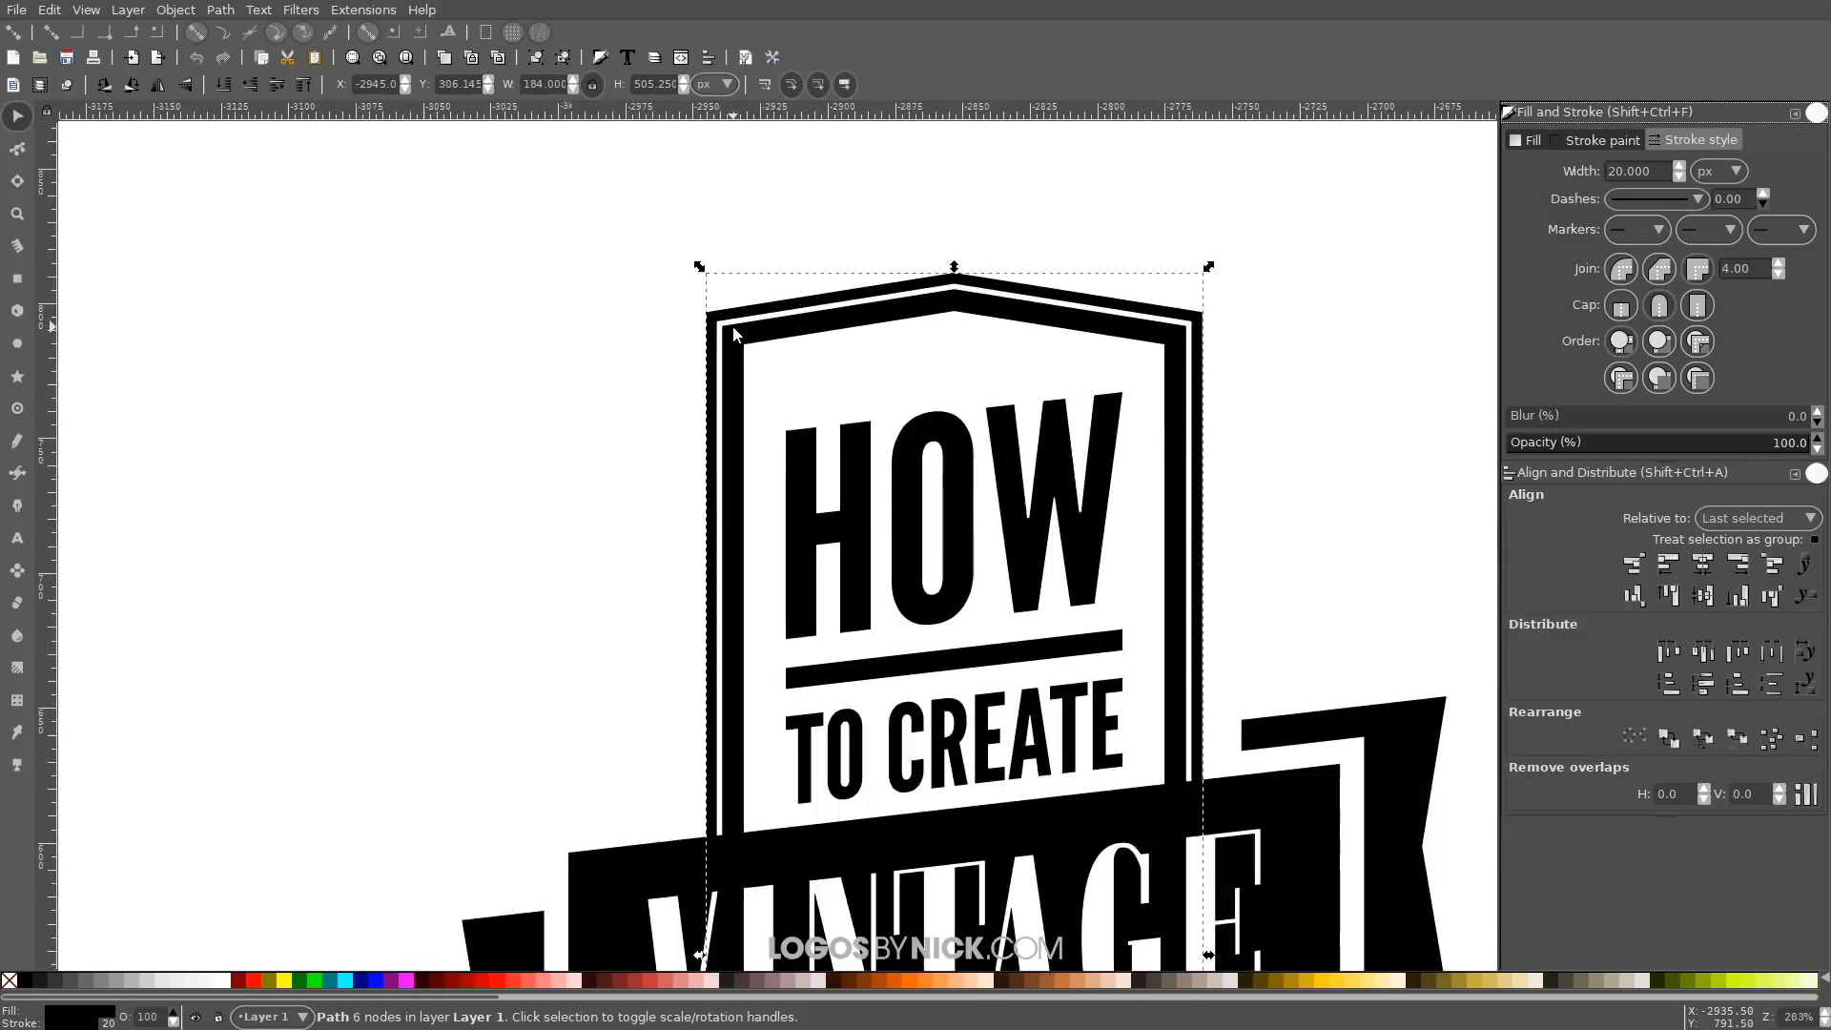
scroll(726, 329, up, 4)
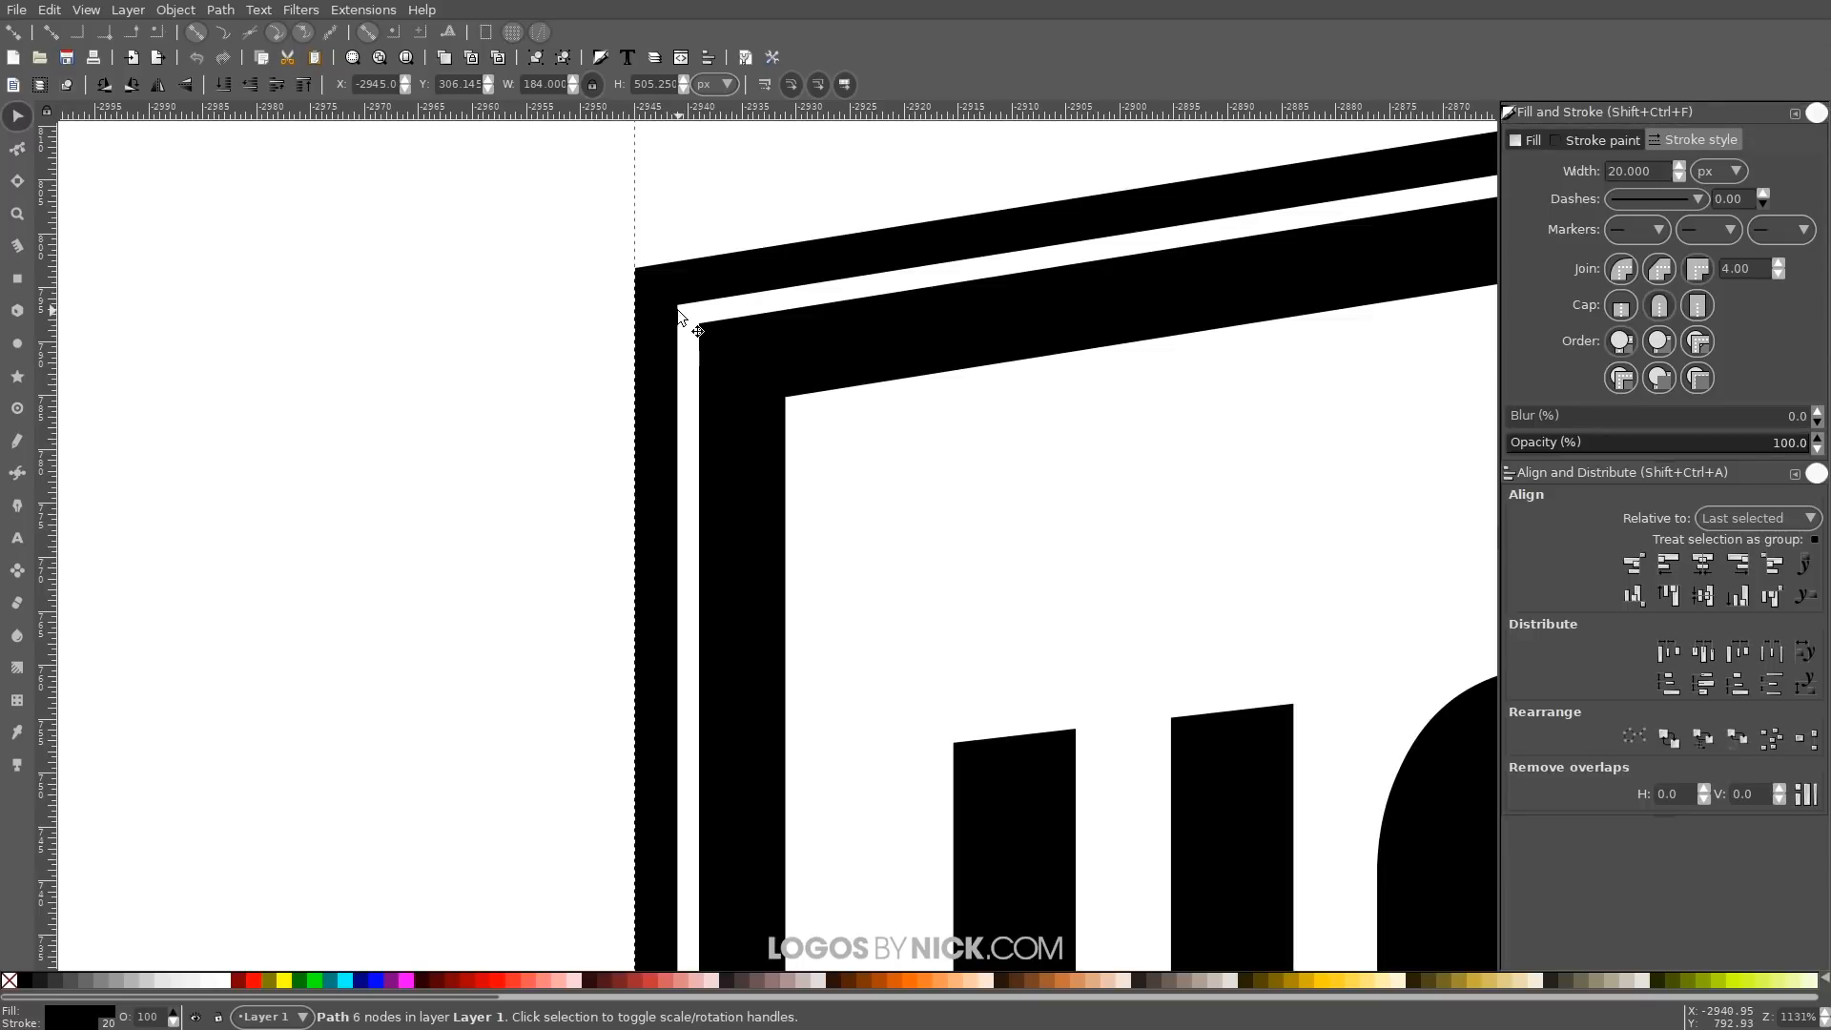
click(691, 332)
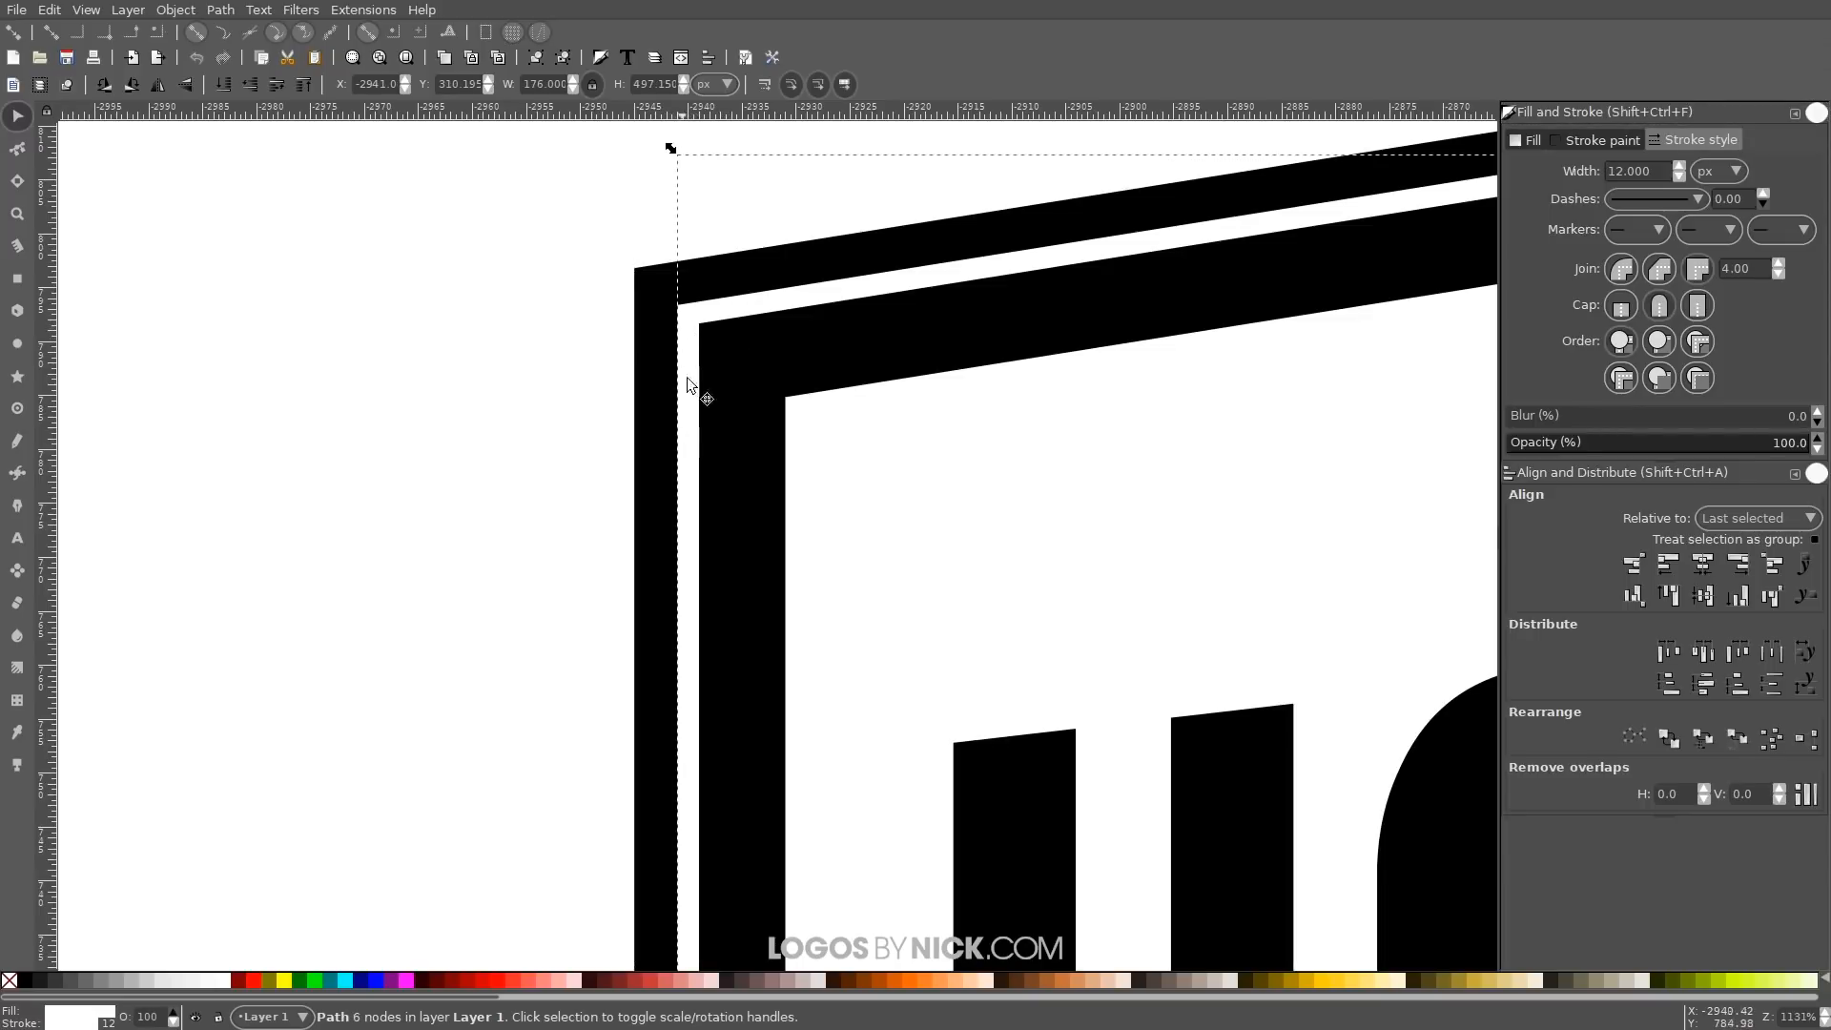
triple_click(1632, 171)
text(16)
key(Return)
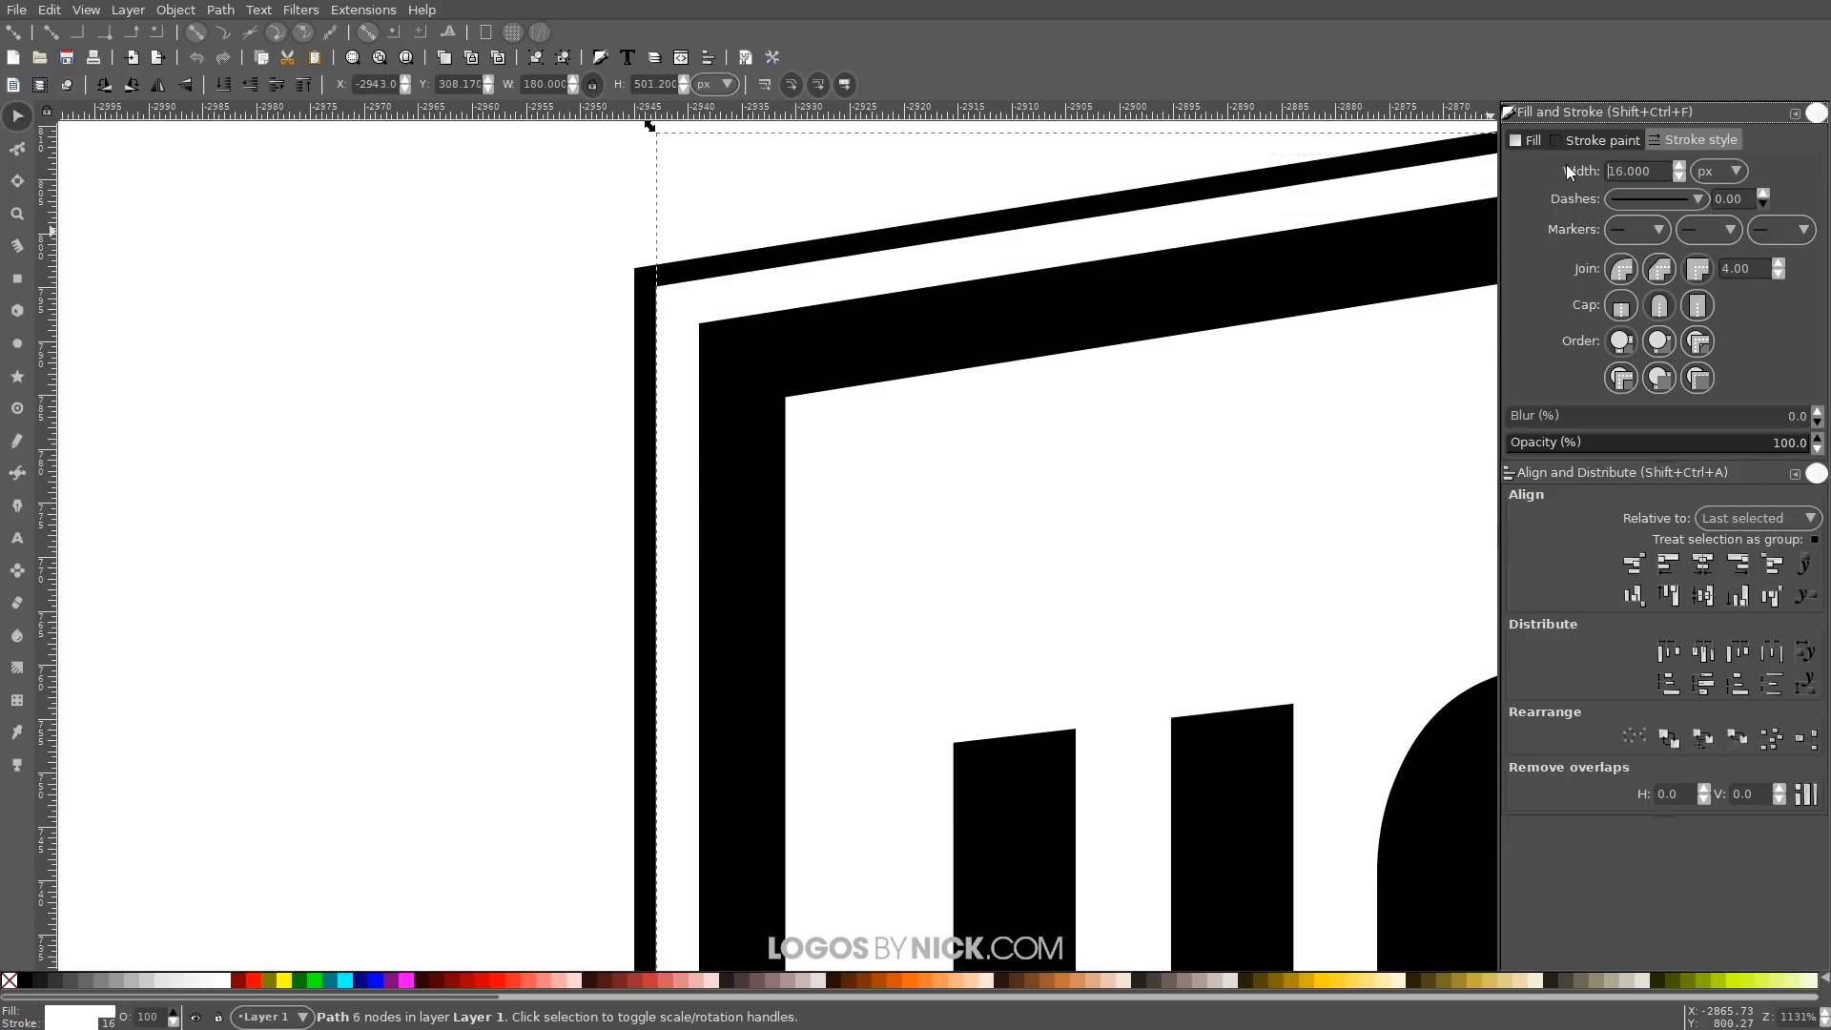
drag(1659, 173, 1571, 170)
text(15)
key(Return)
key(Escape)
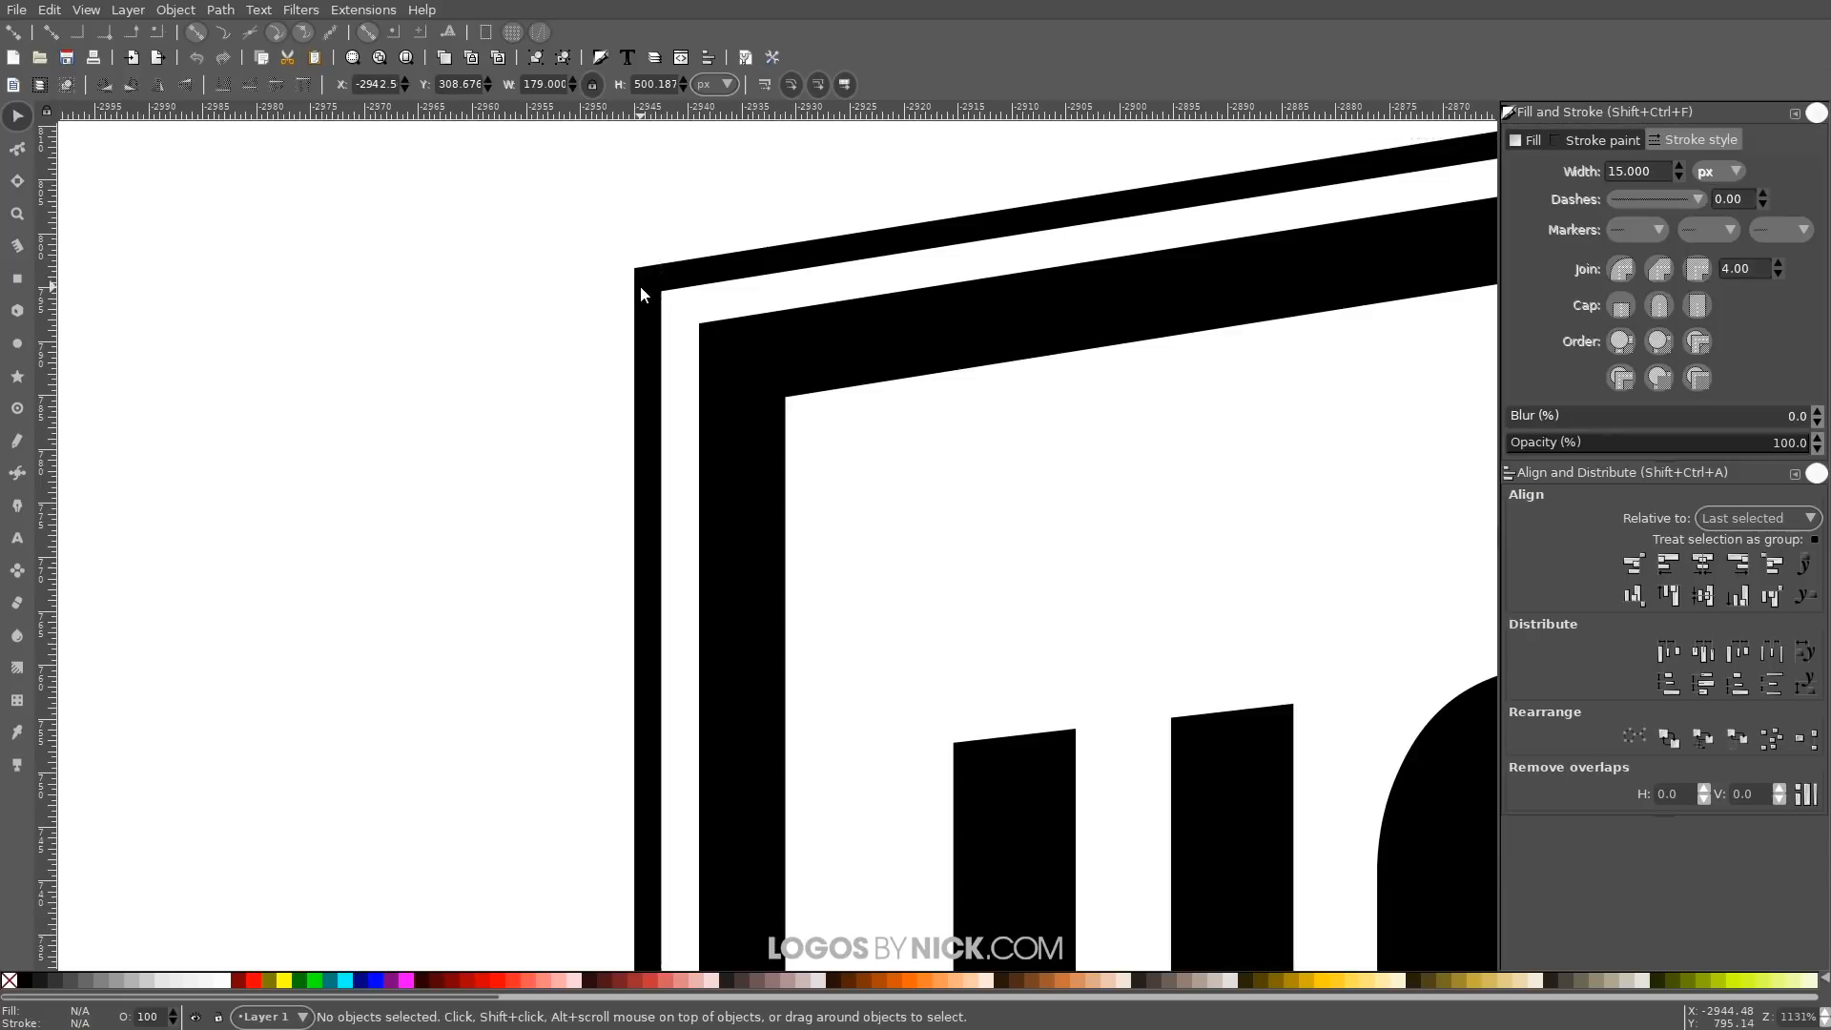
Set the outermost black frame's stroke width to 25 px
click(652, 389)
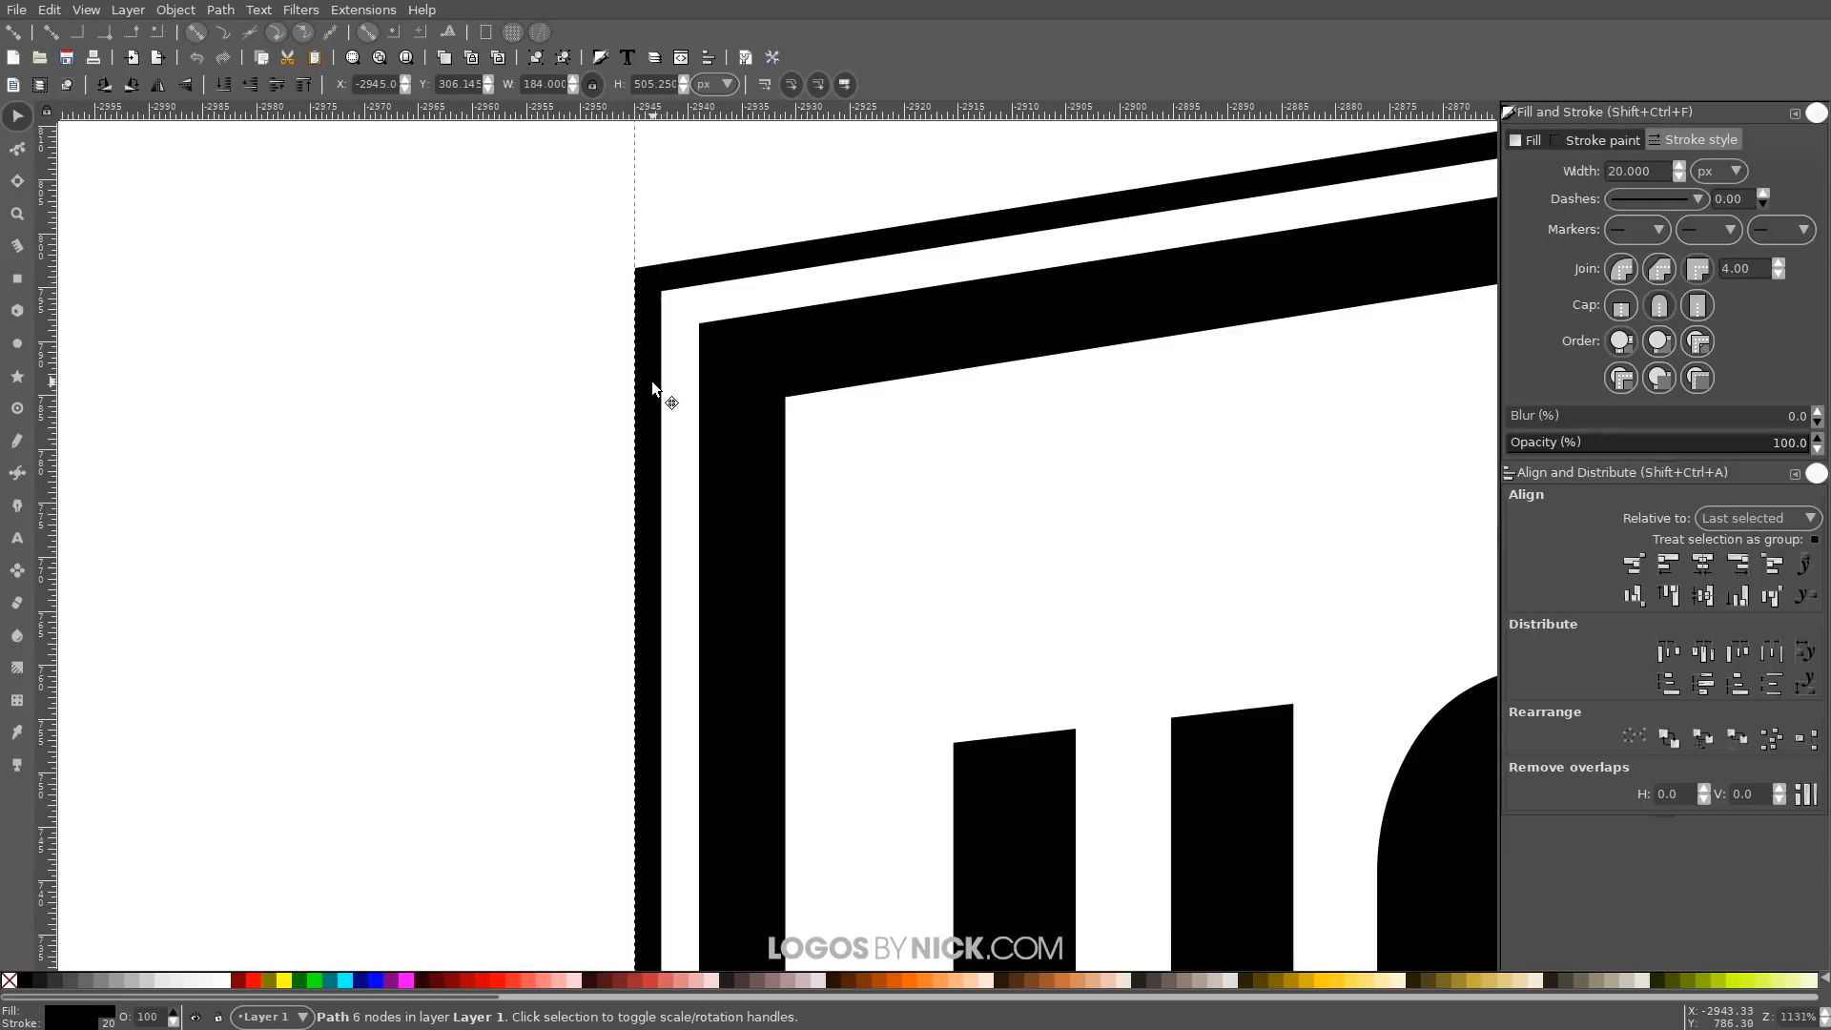
drag(1669, 173, 1607, 170)
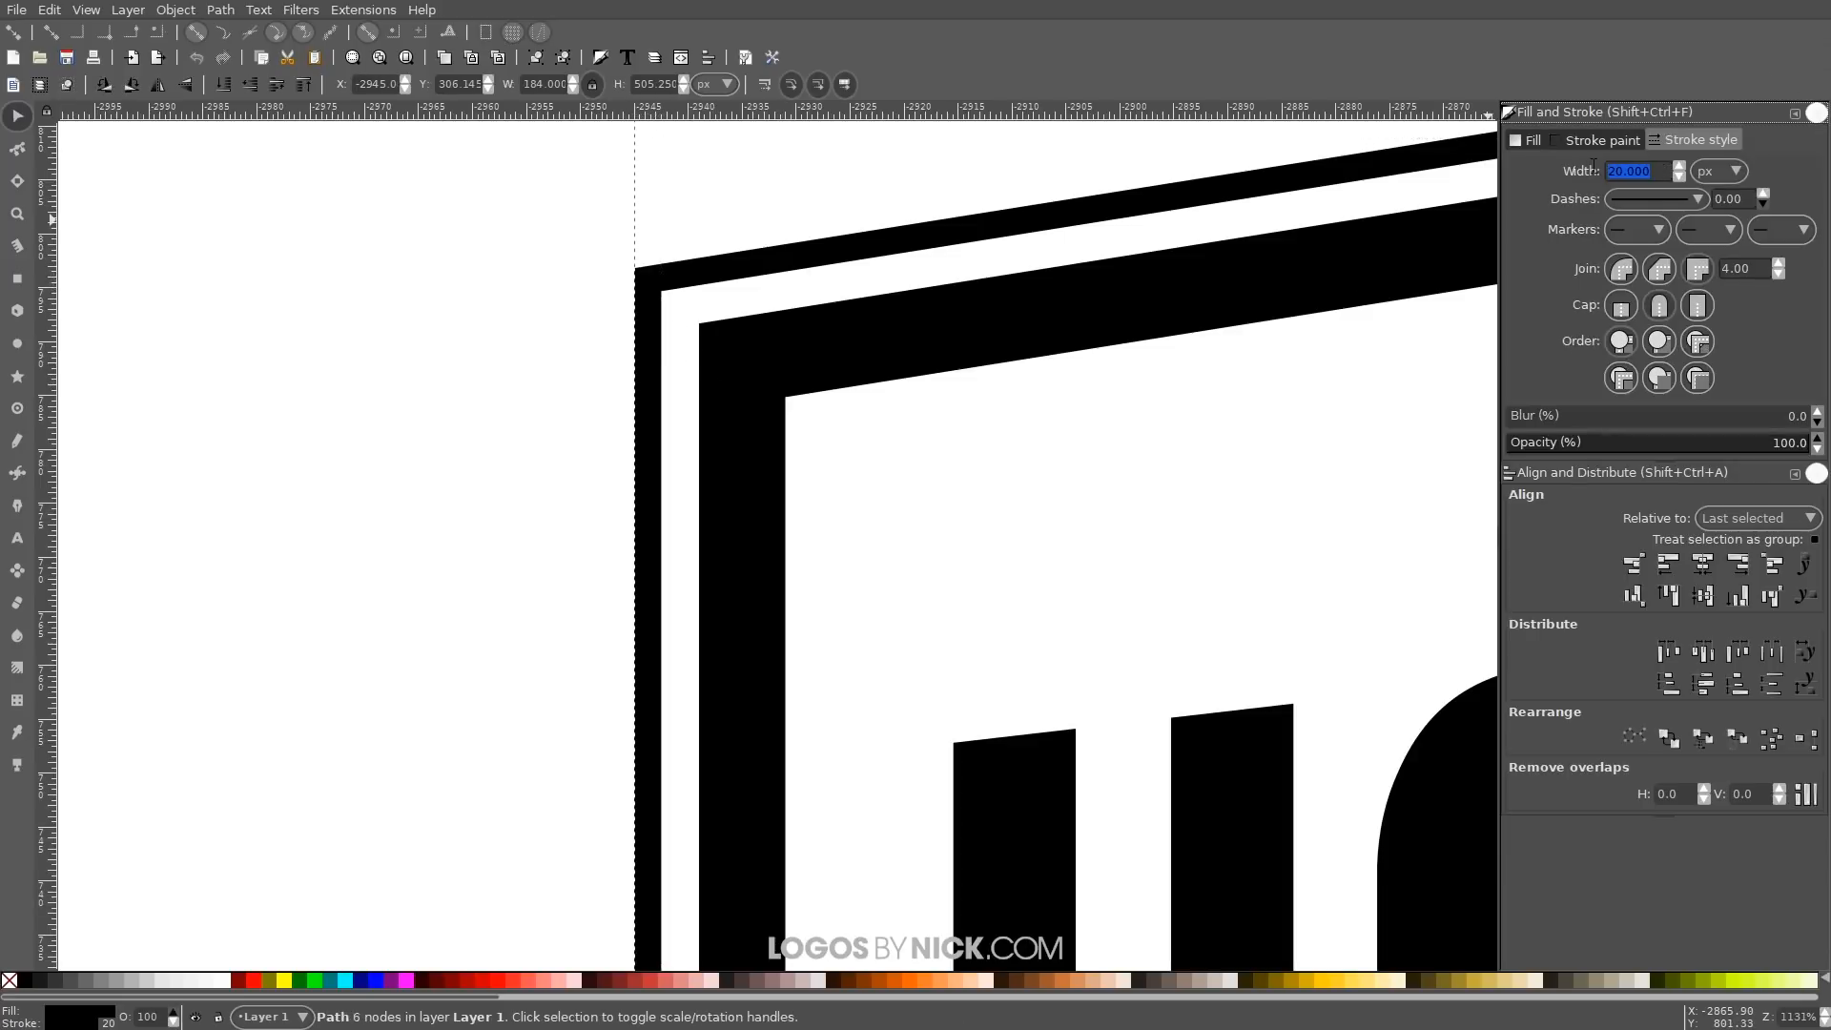
text(25)
key(Return)
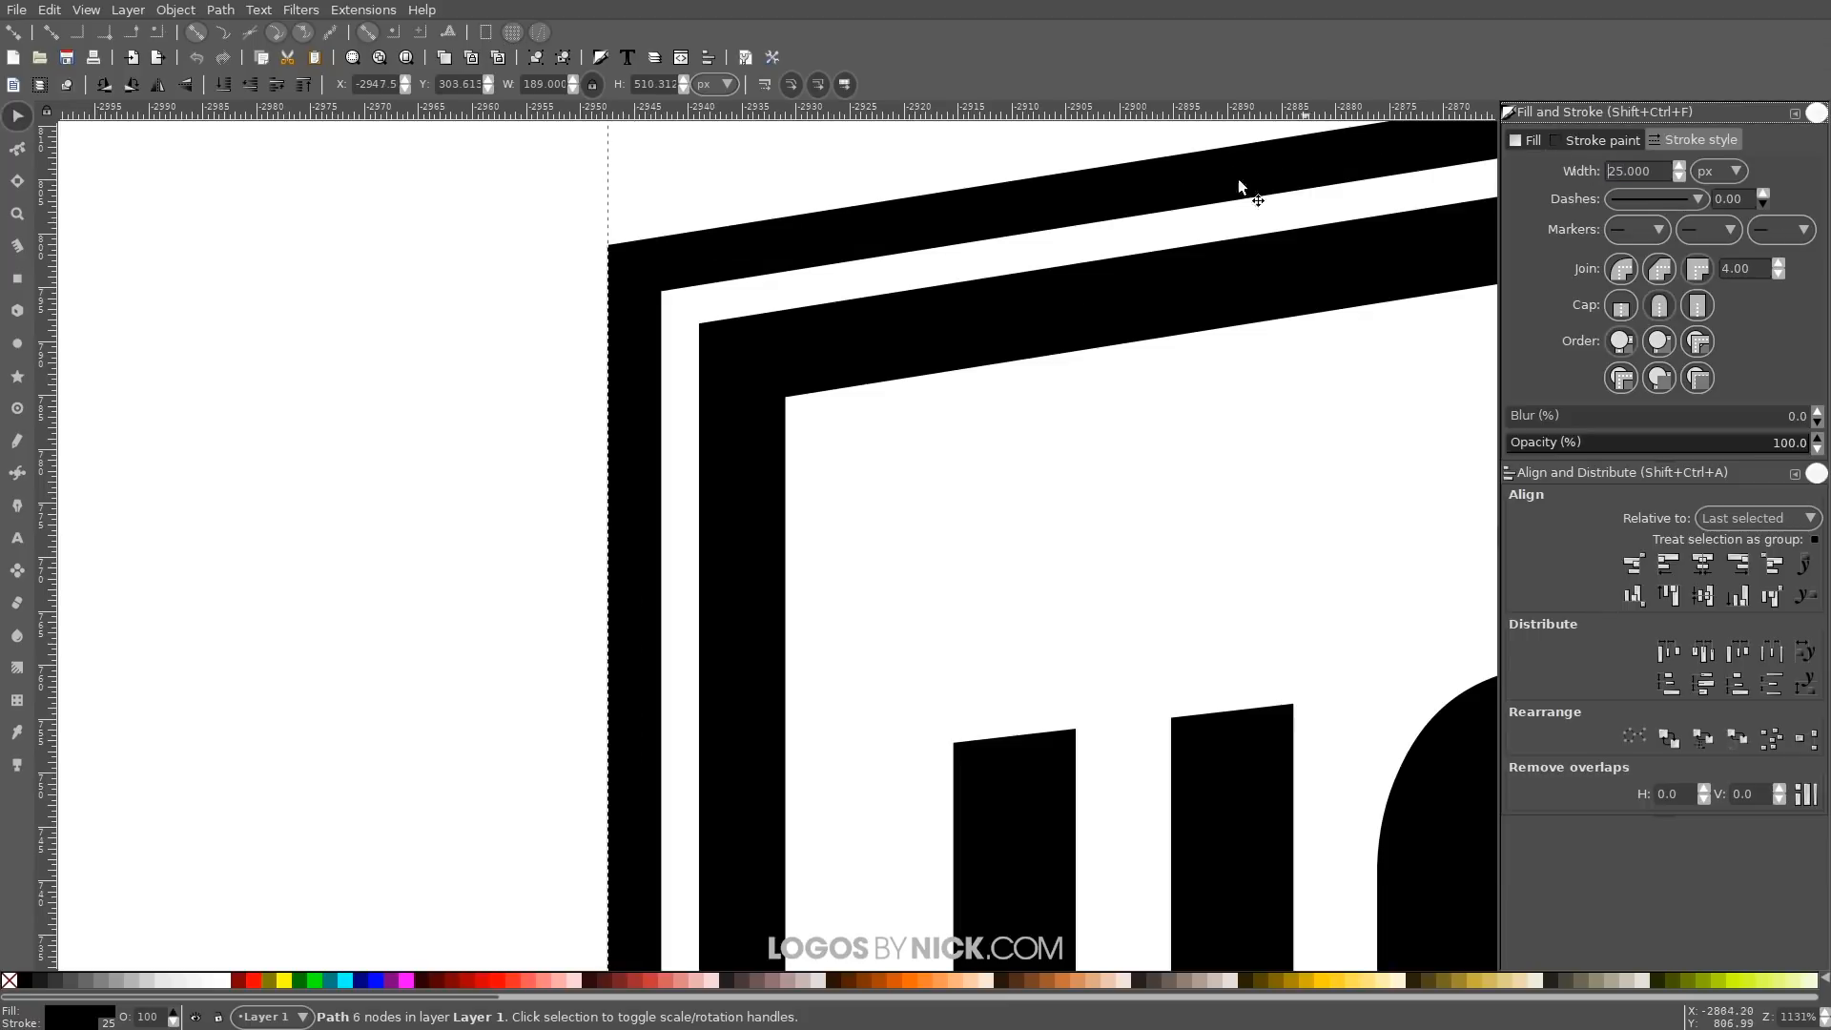
Reduce the outermost black frame's stroke width to 22 px and fine-tune it up to 24 px
ctrl+scroll(811, 521, down, 3)
ctrl+scroll(1010, 634, down, 1)
drag(1664, 170, 1571, 162)
text(22)
key(Return)
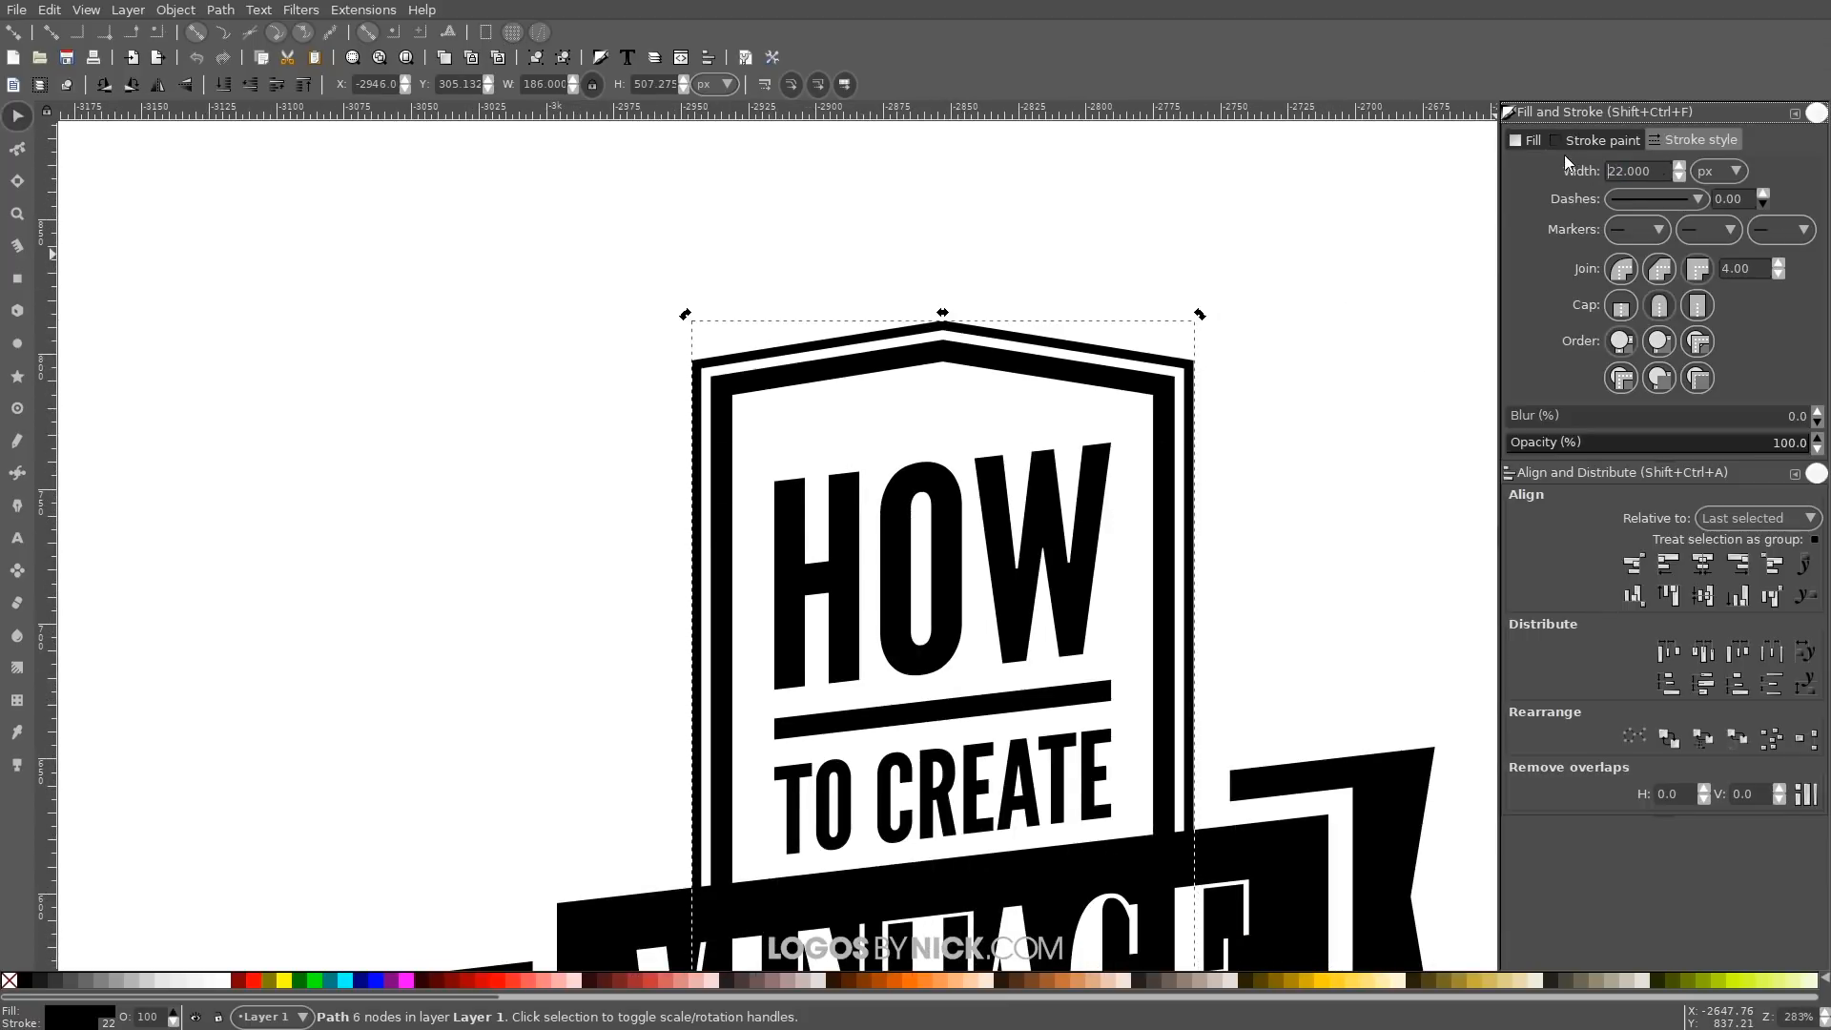
click(1679, 167)
click(1679, 167)
click(1679, 167)
click(1679, 167)
click(1680, 167)
click(1679, 167)
click(1679, 167)
click(1679, 167)
click(1679, 167)
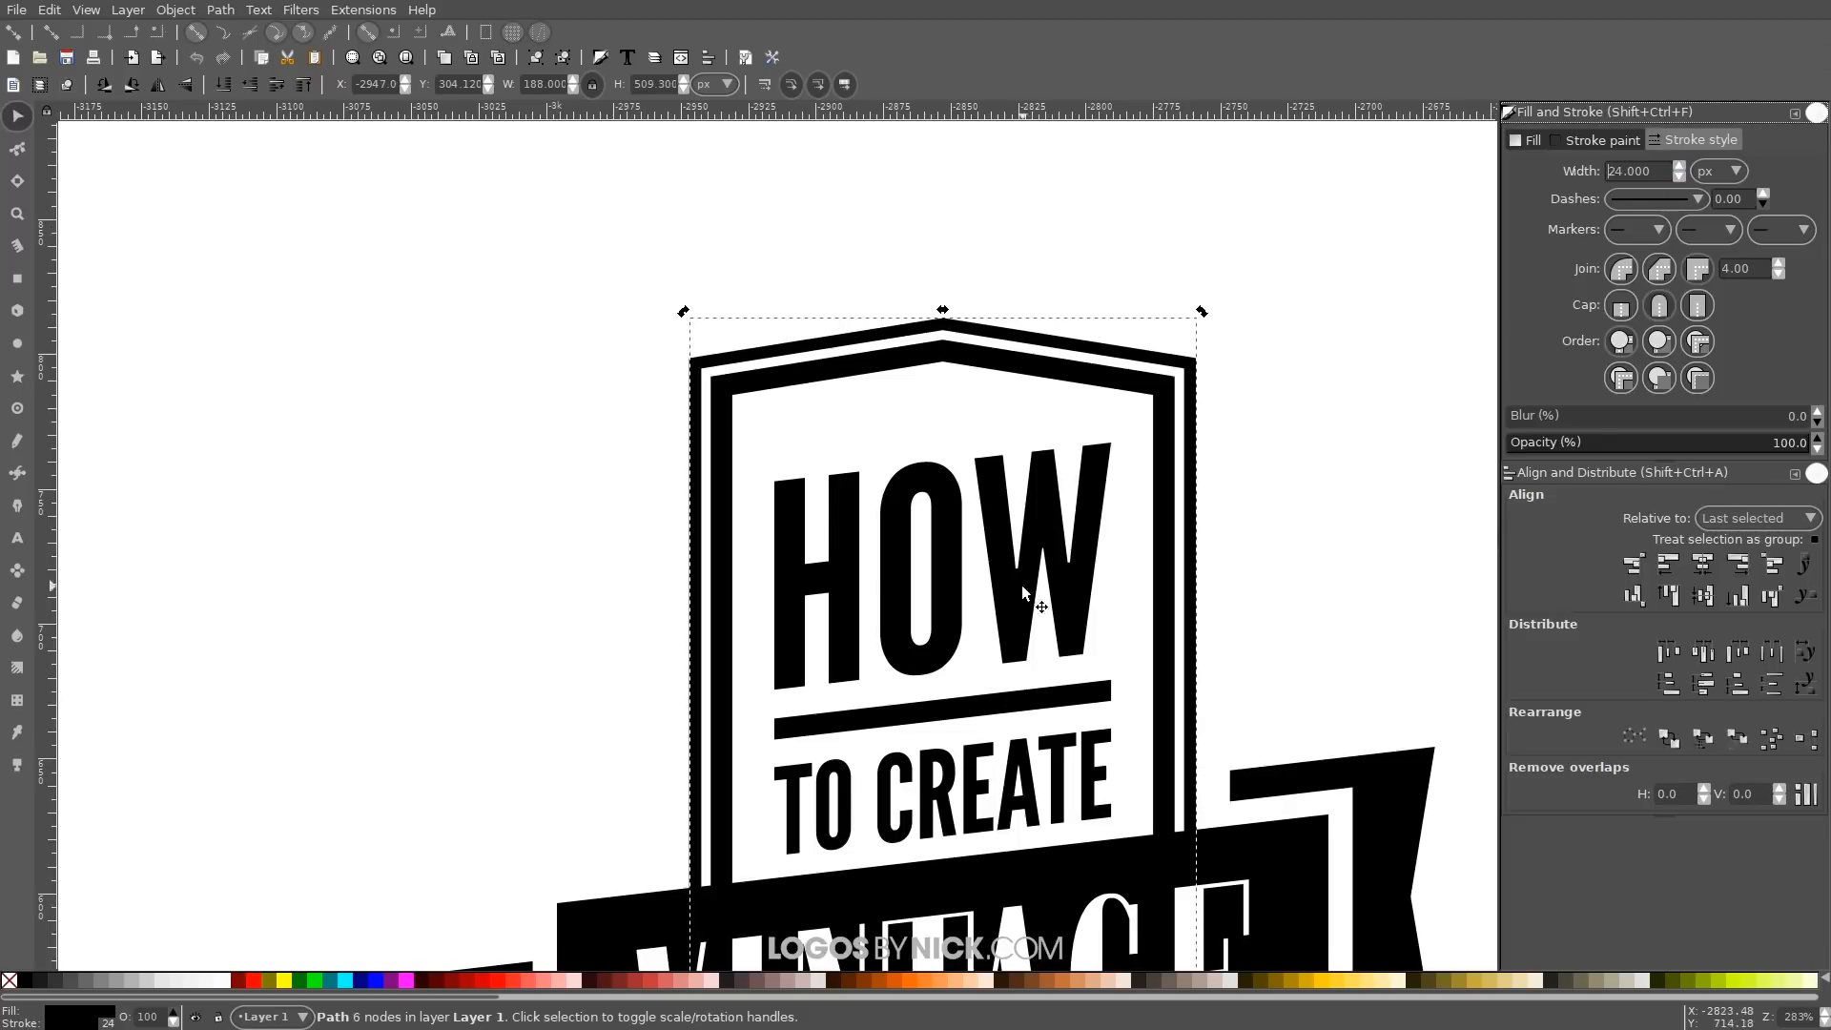
Convert the outermost black frame's stroke to a path
scroll(1022, 589, down, 3)
scroll(1021, 589, up, 2)
scroll(1021, 588, down, 1)
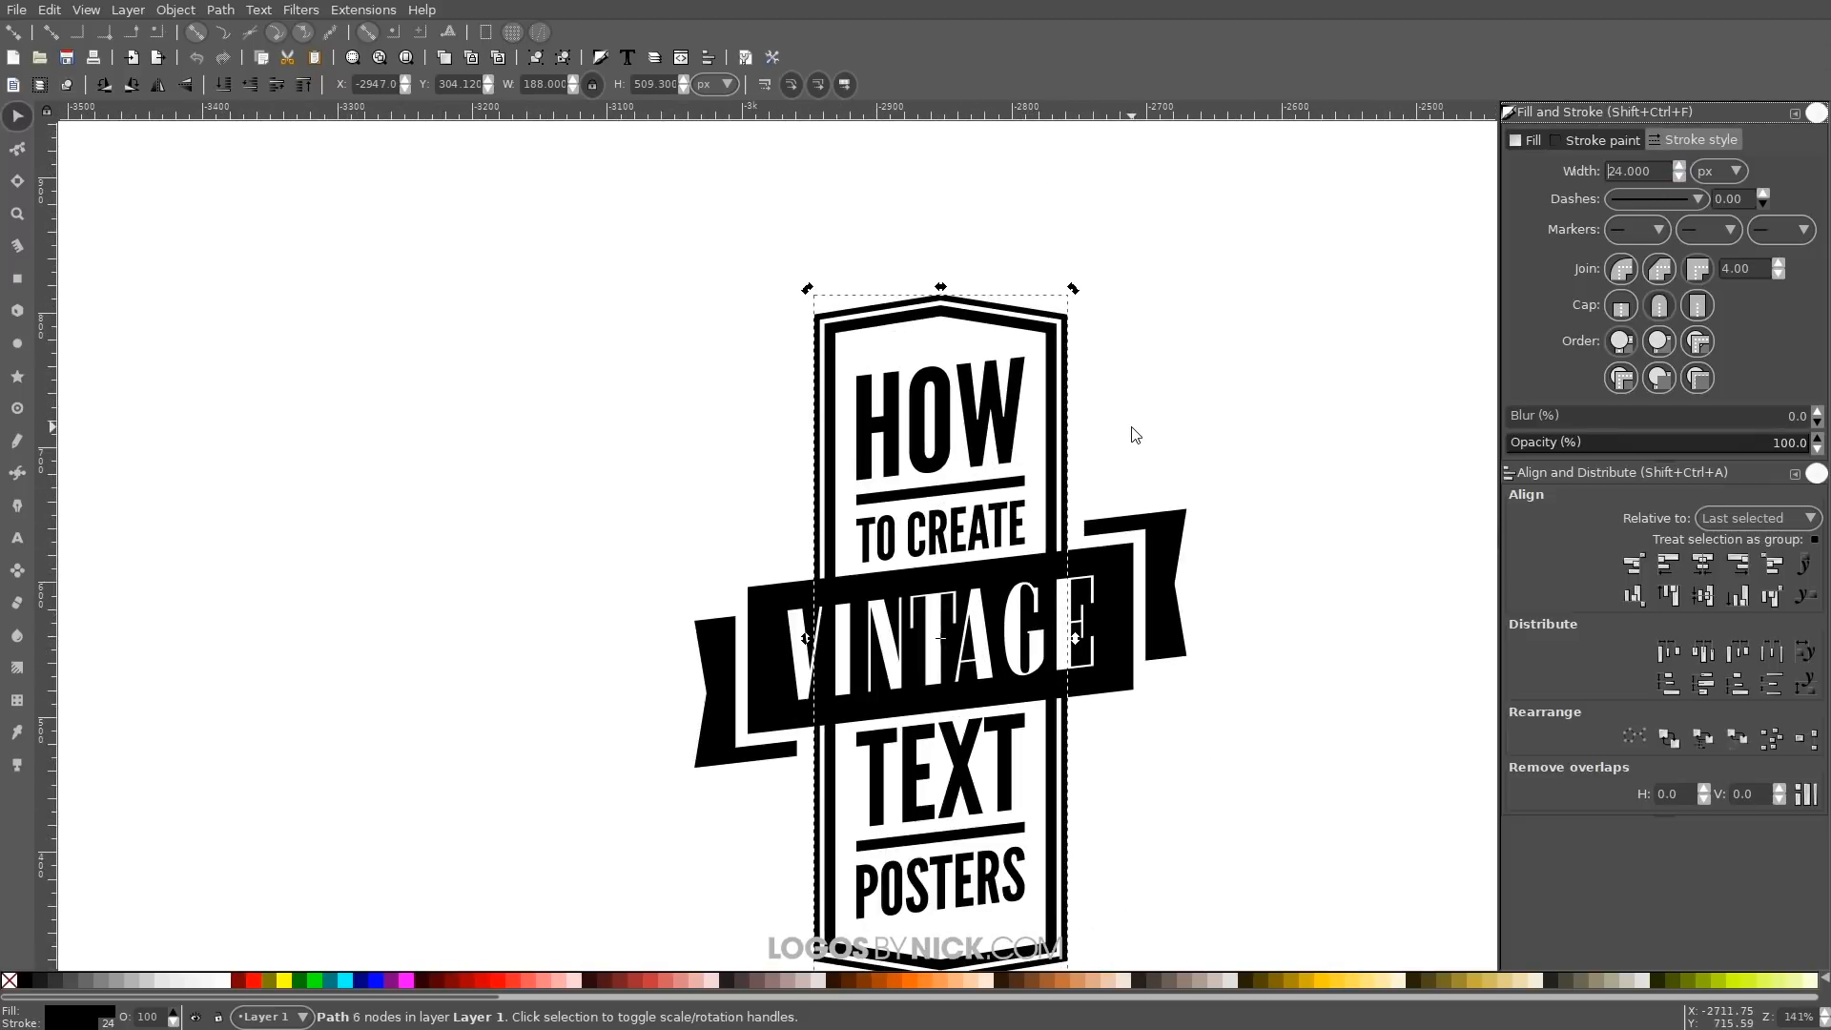
key(Escape)
drag(1100, 416, 1060, 421)
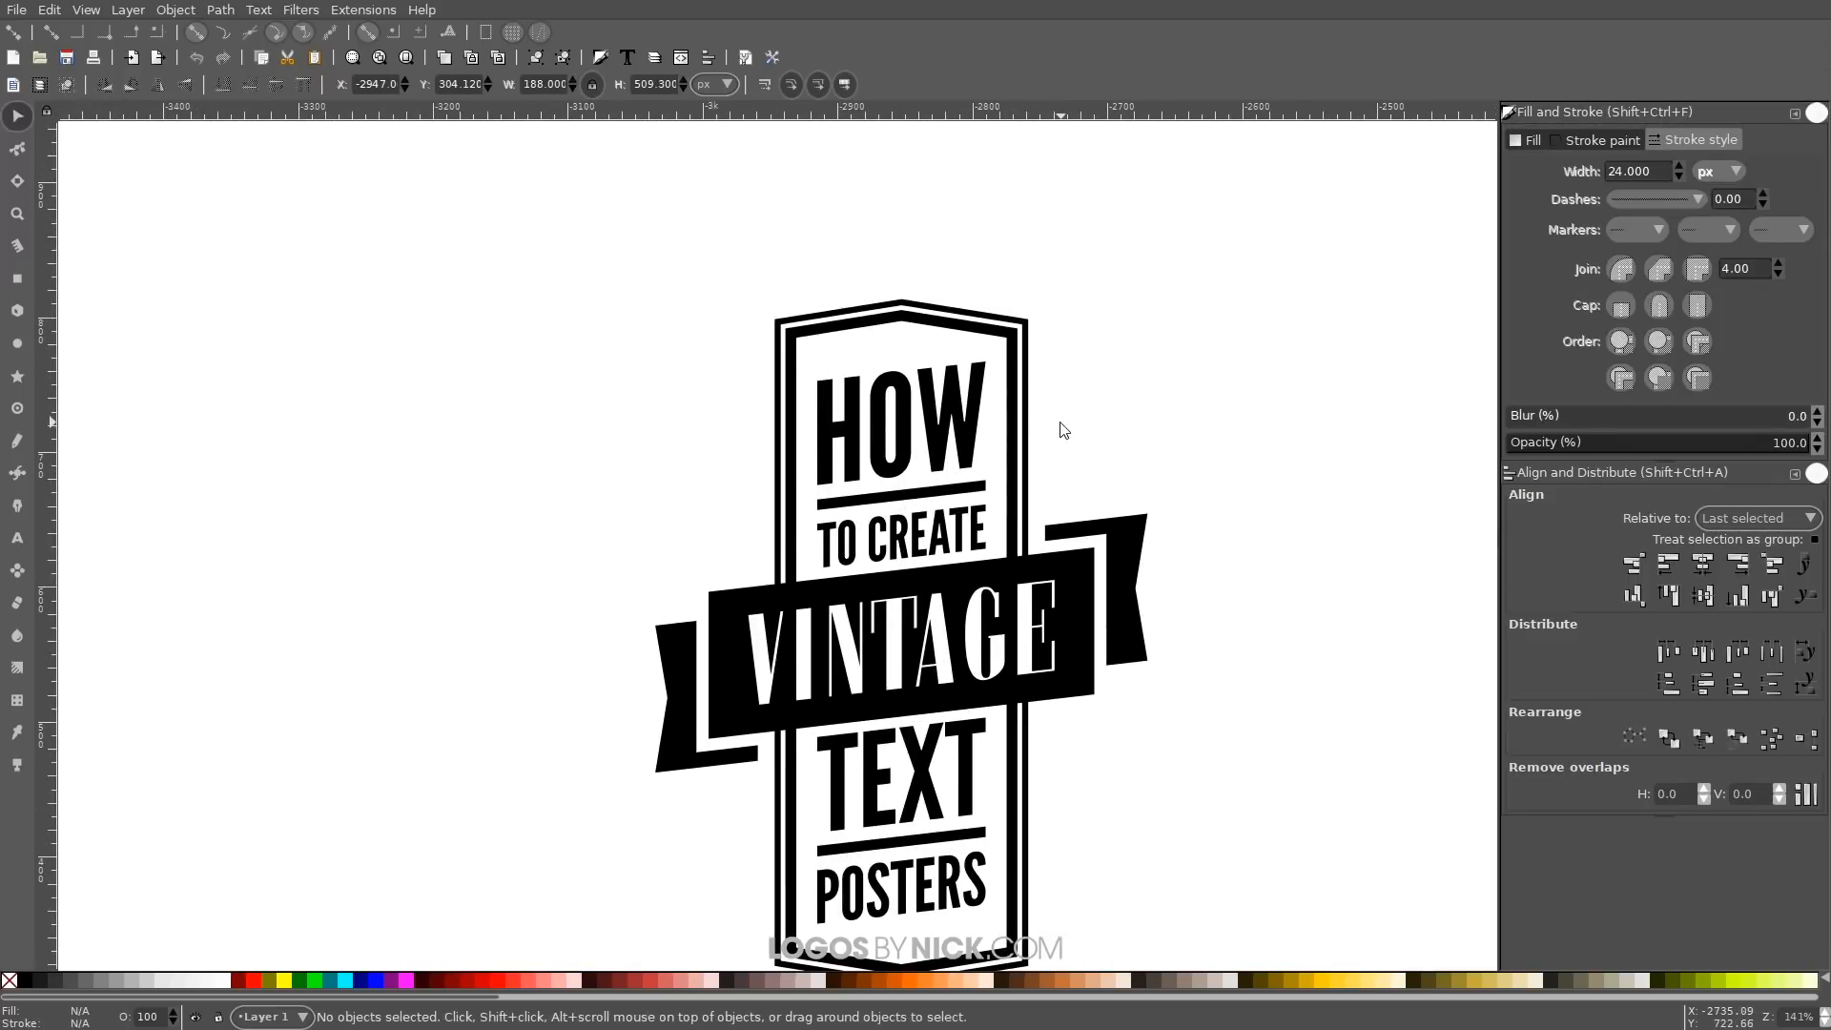
scroll(776, 325, up, 4)
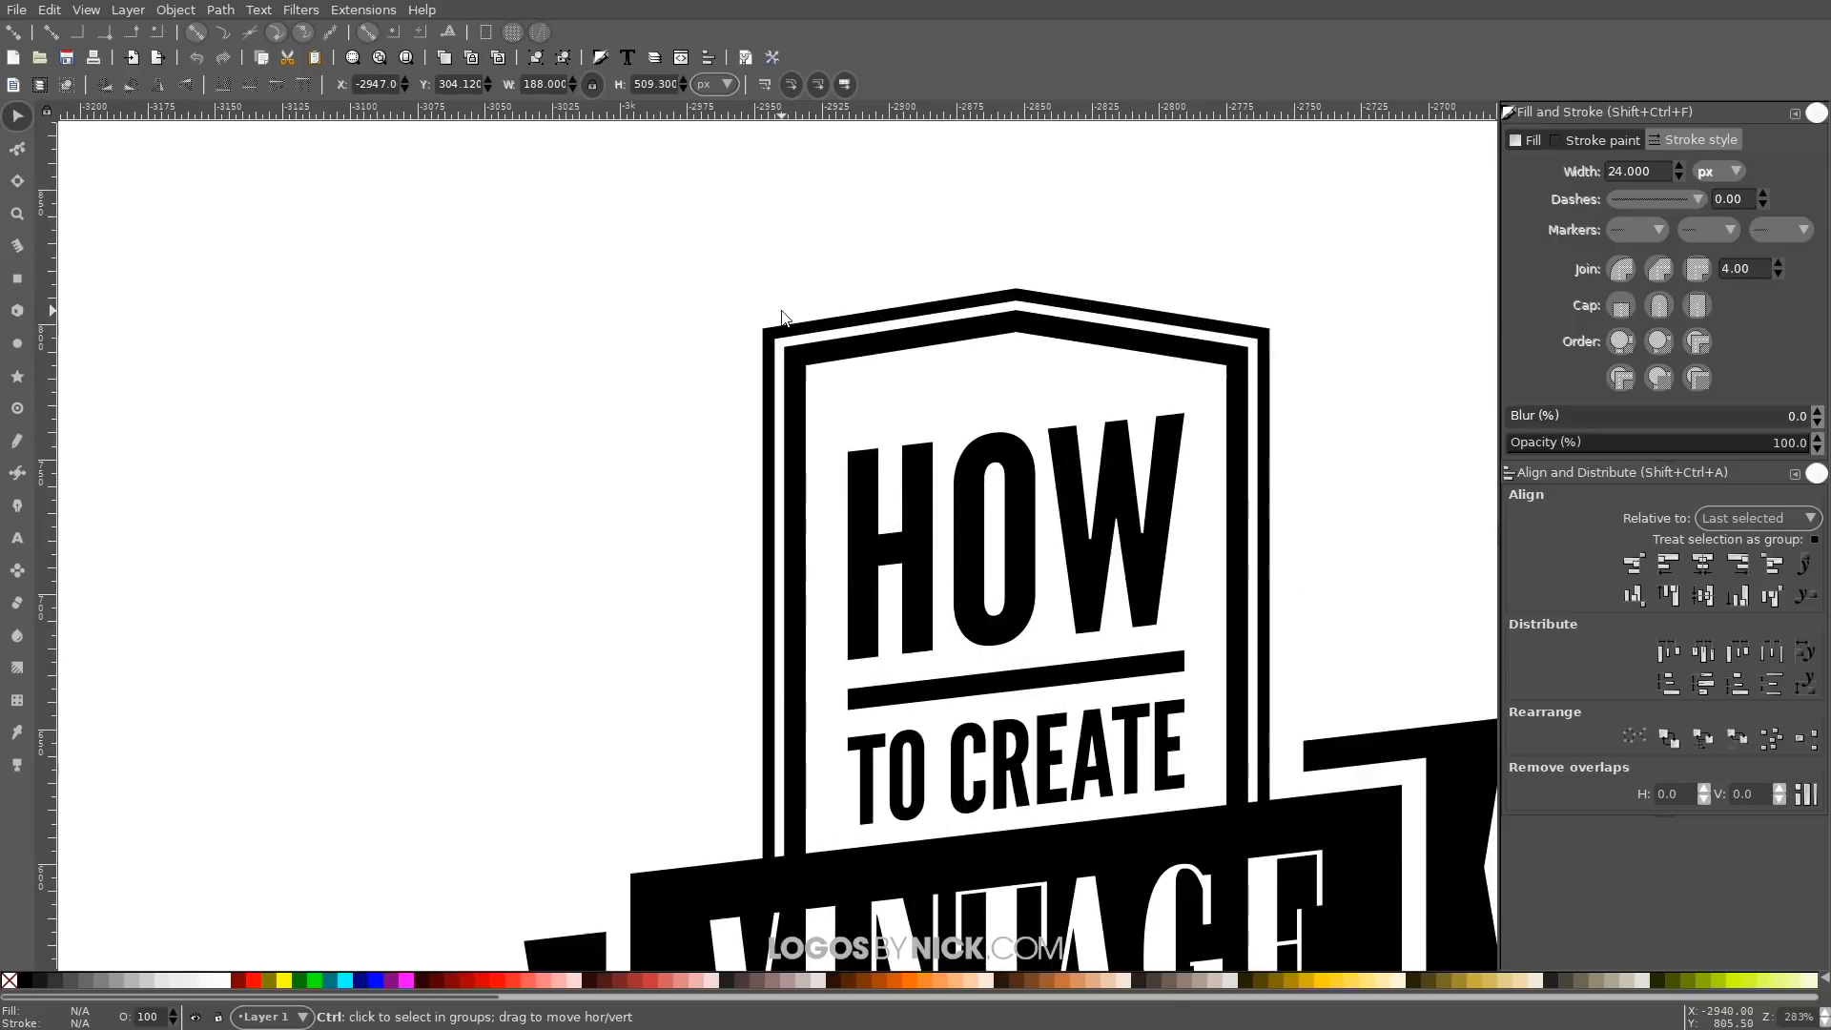
click(746, 375)
drag(769, 417, 555, 386)
click(225, 11)
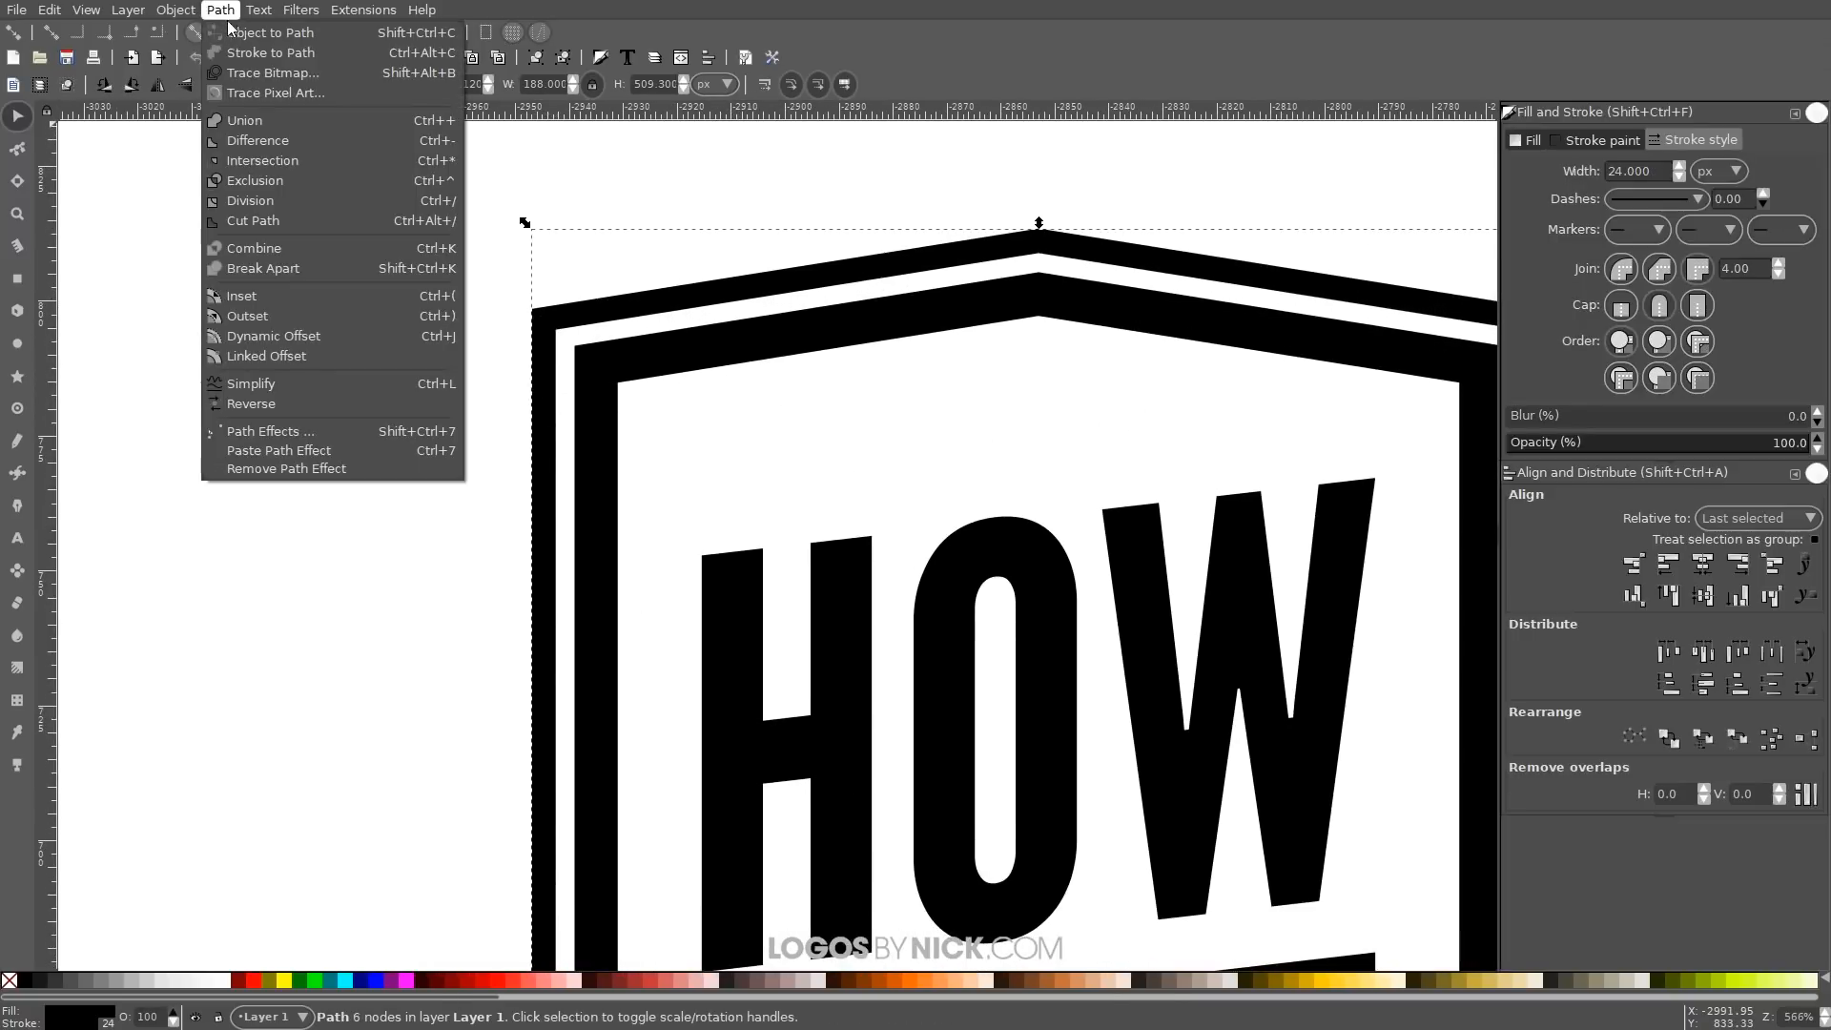
click(258, 57)
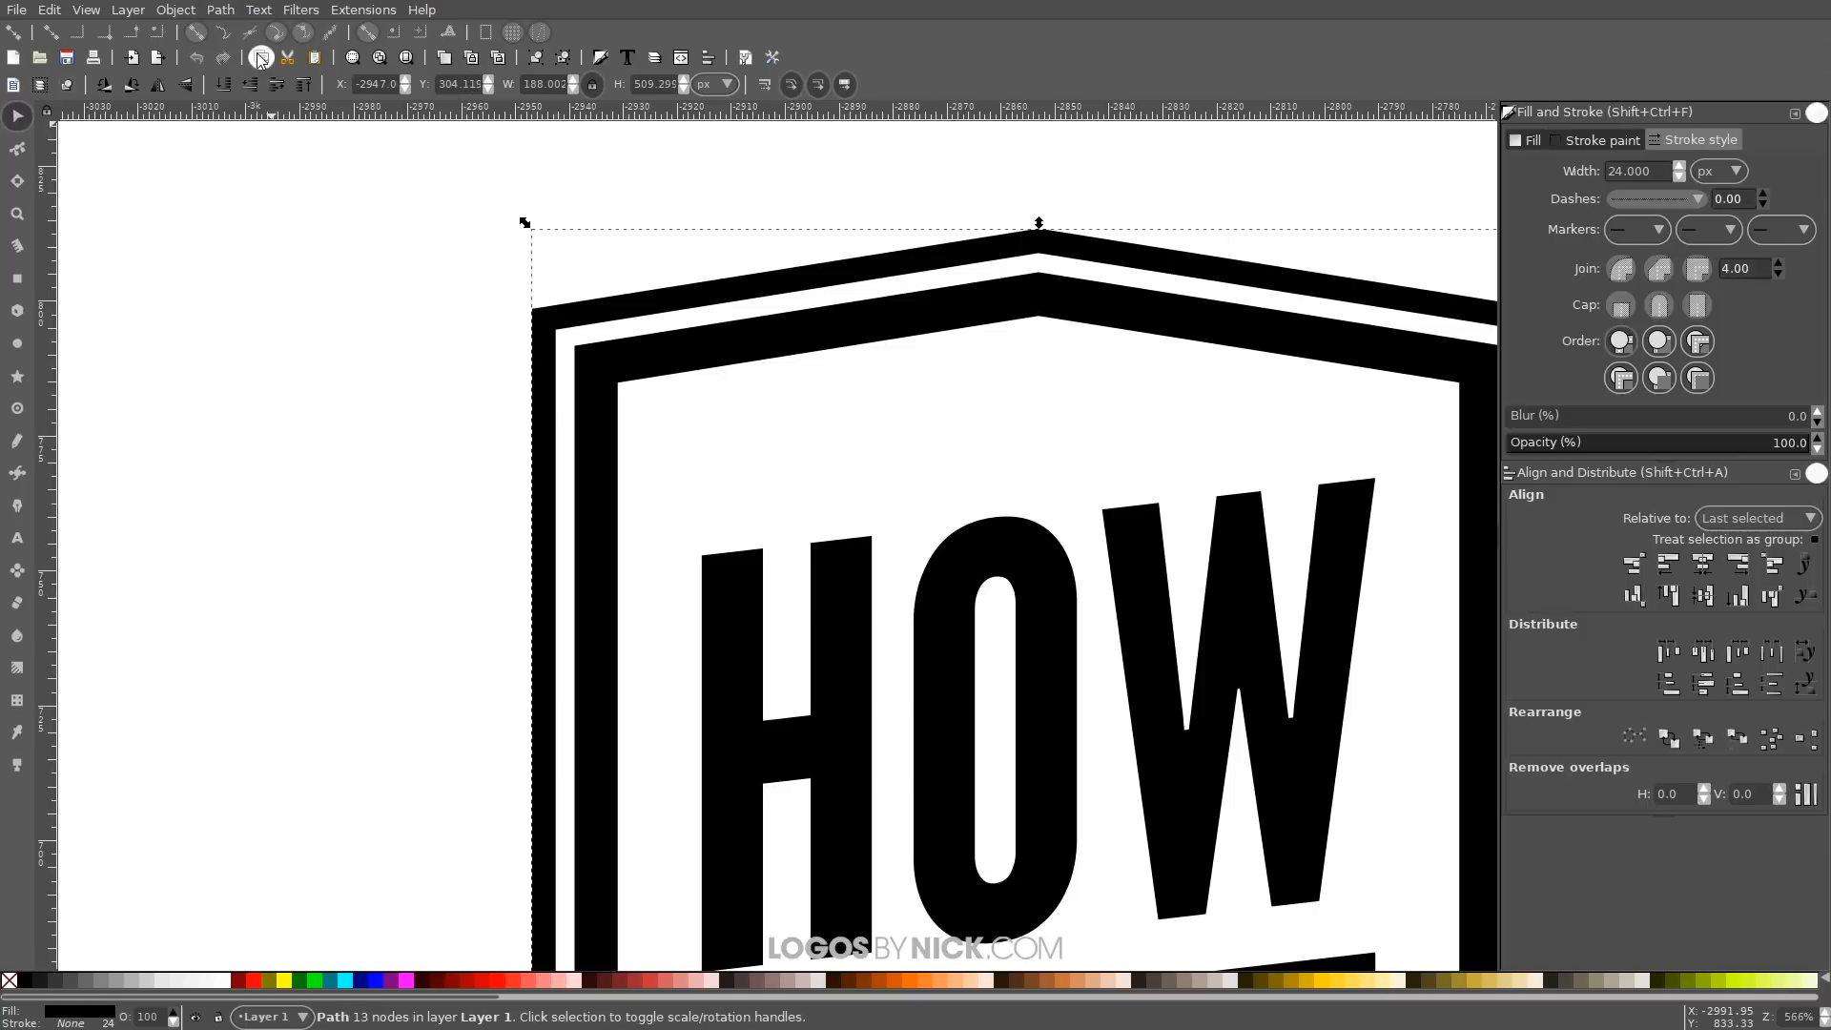
Break the converted outer black frame apart and unite its pieces into one solid shape
click(223, 11)
click(274, 267)
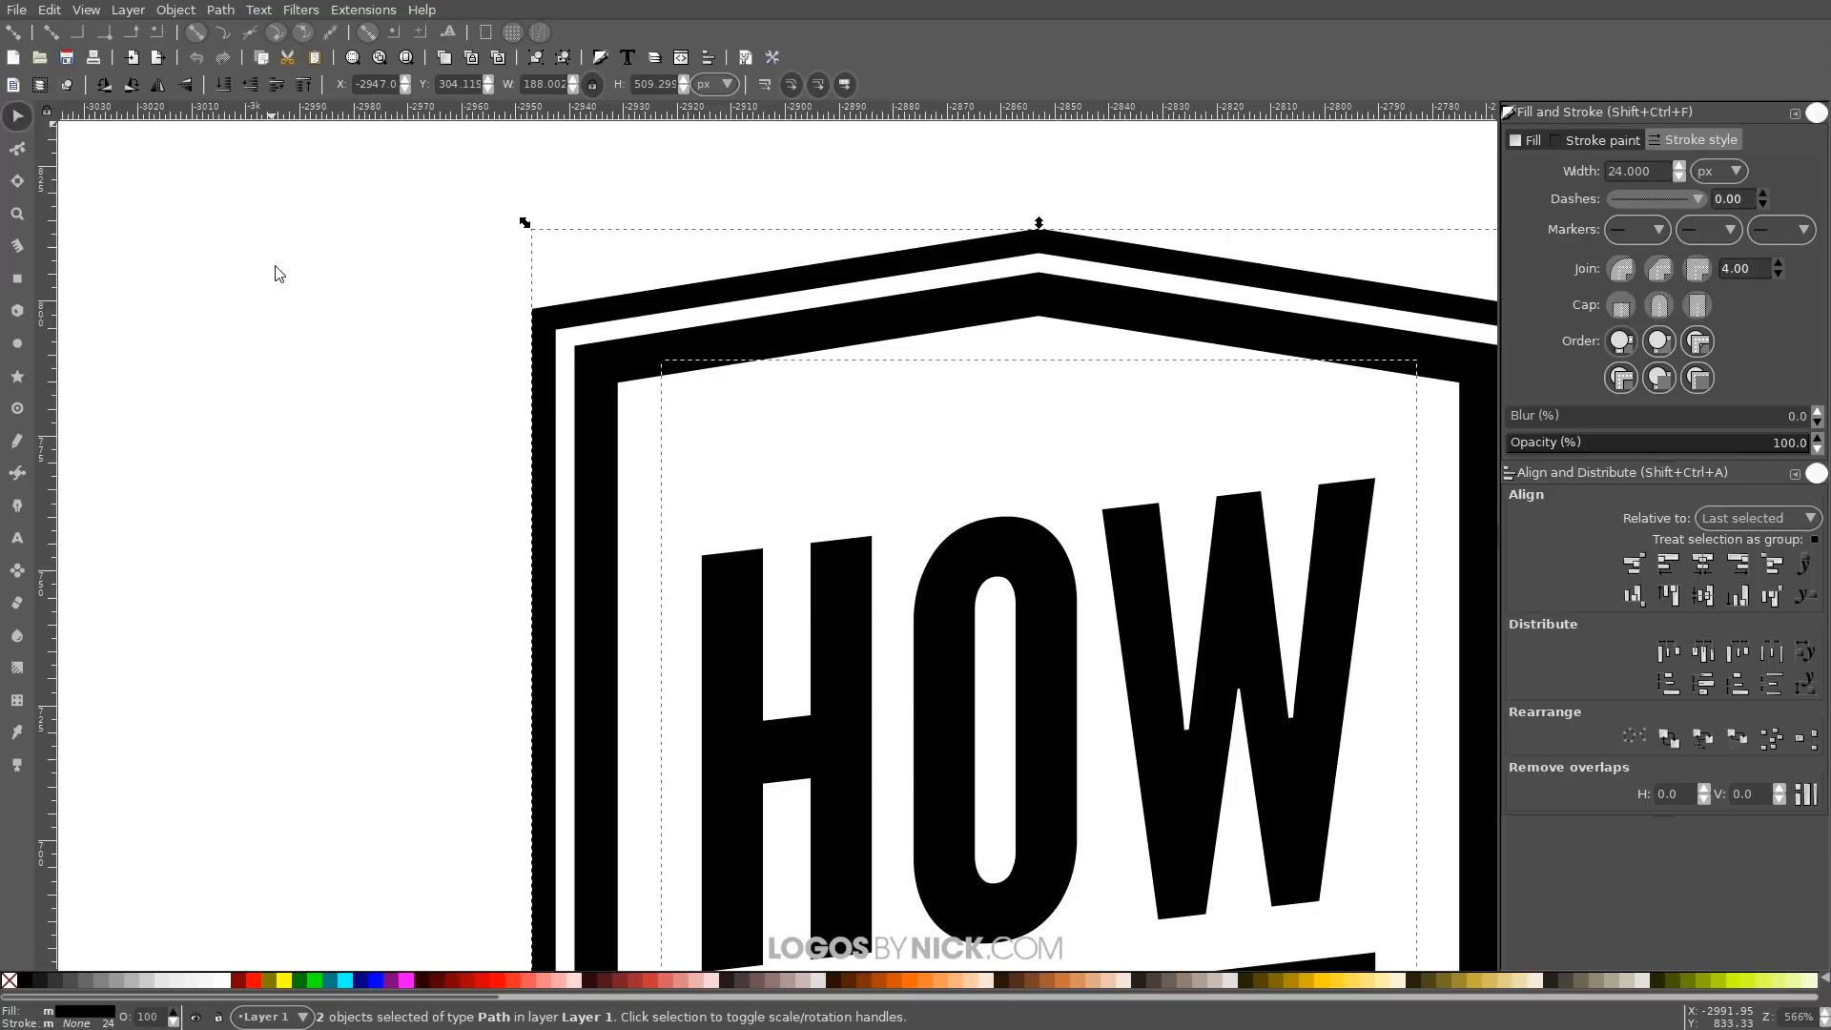
click(218, 10)
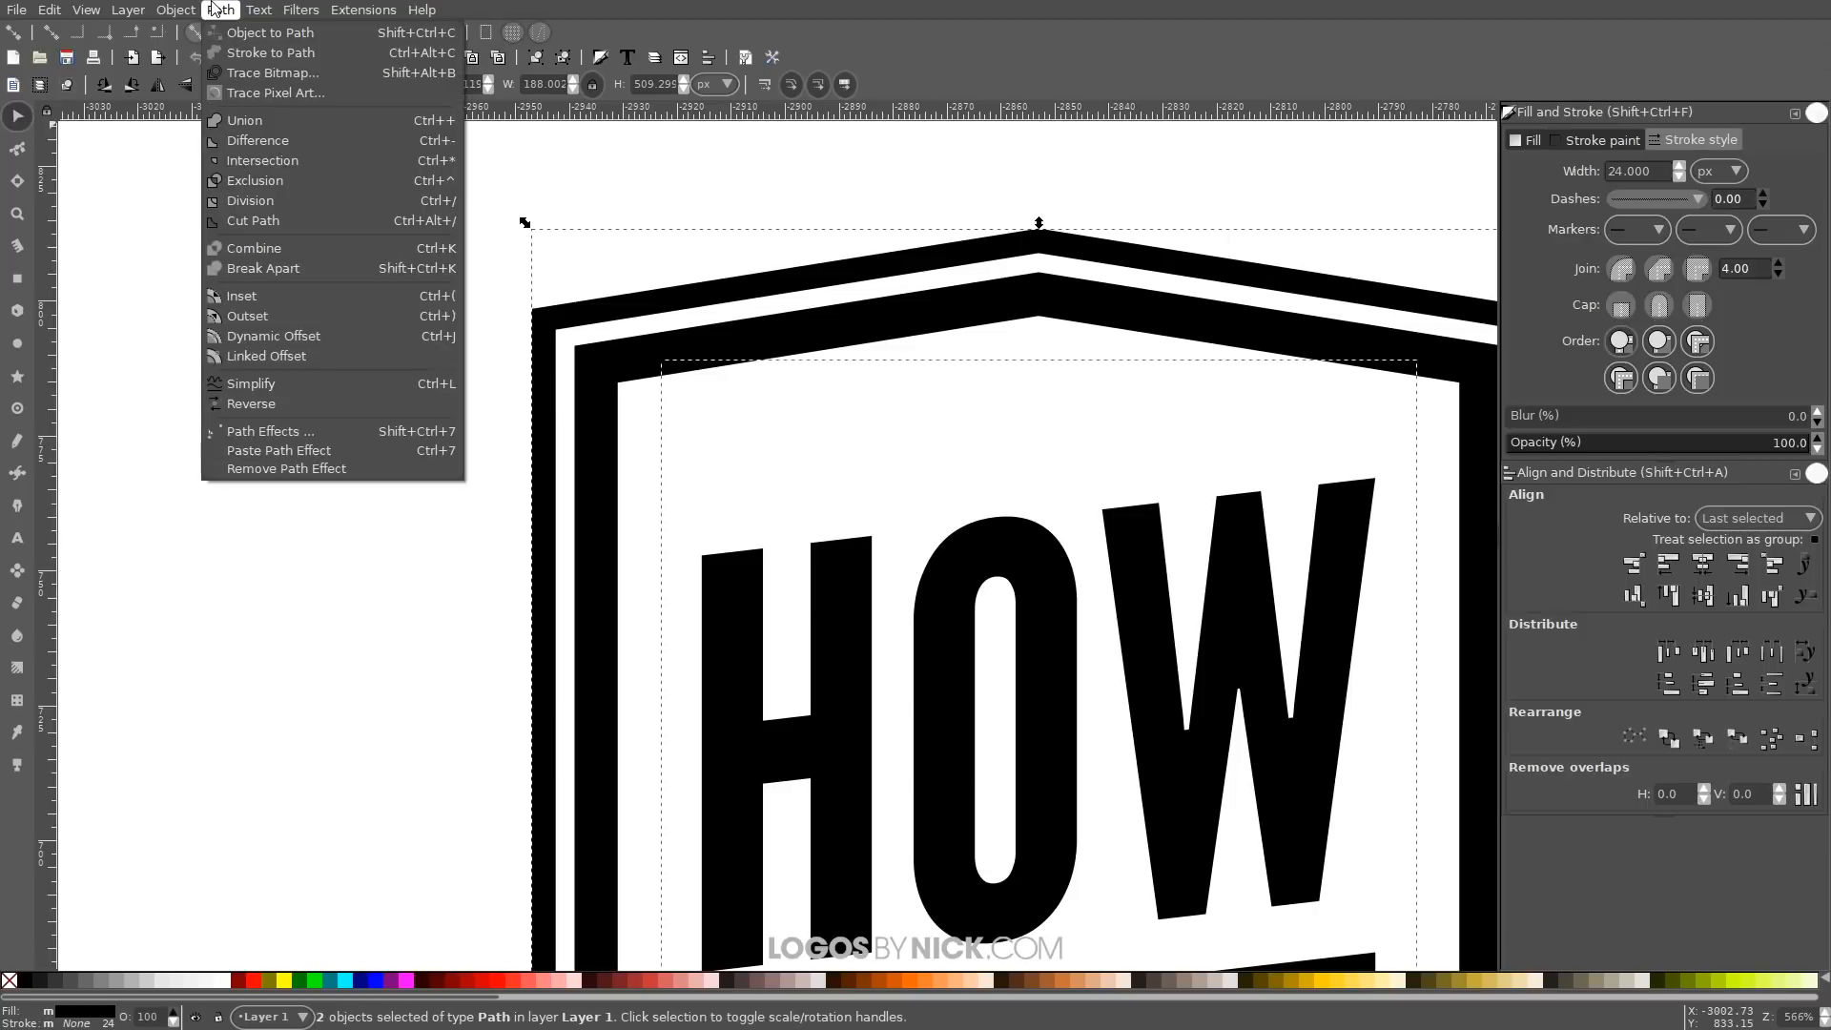
click(251, 124)
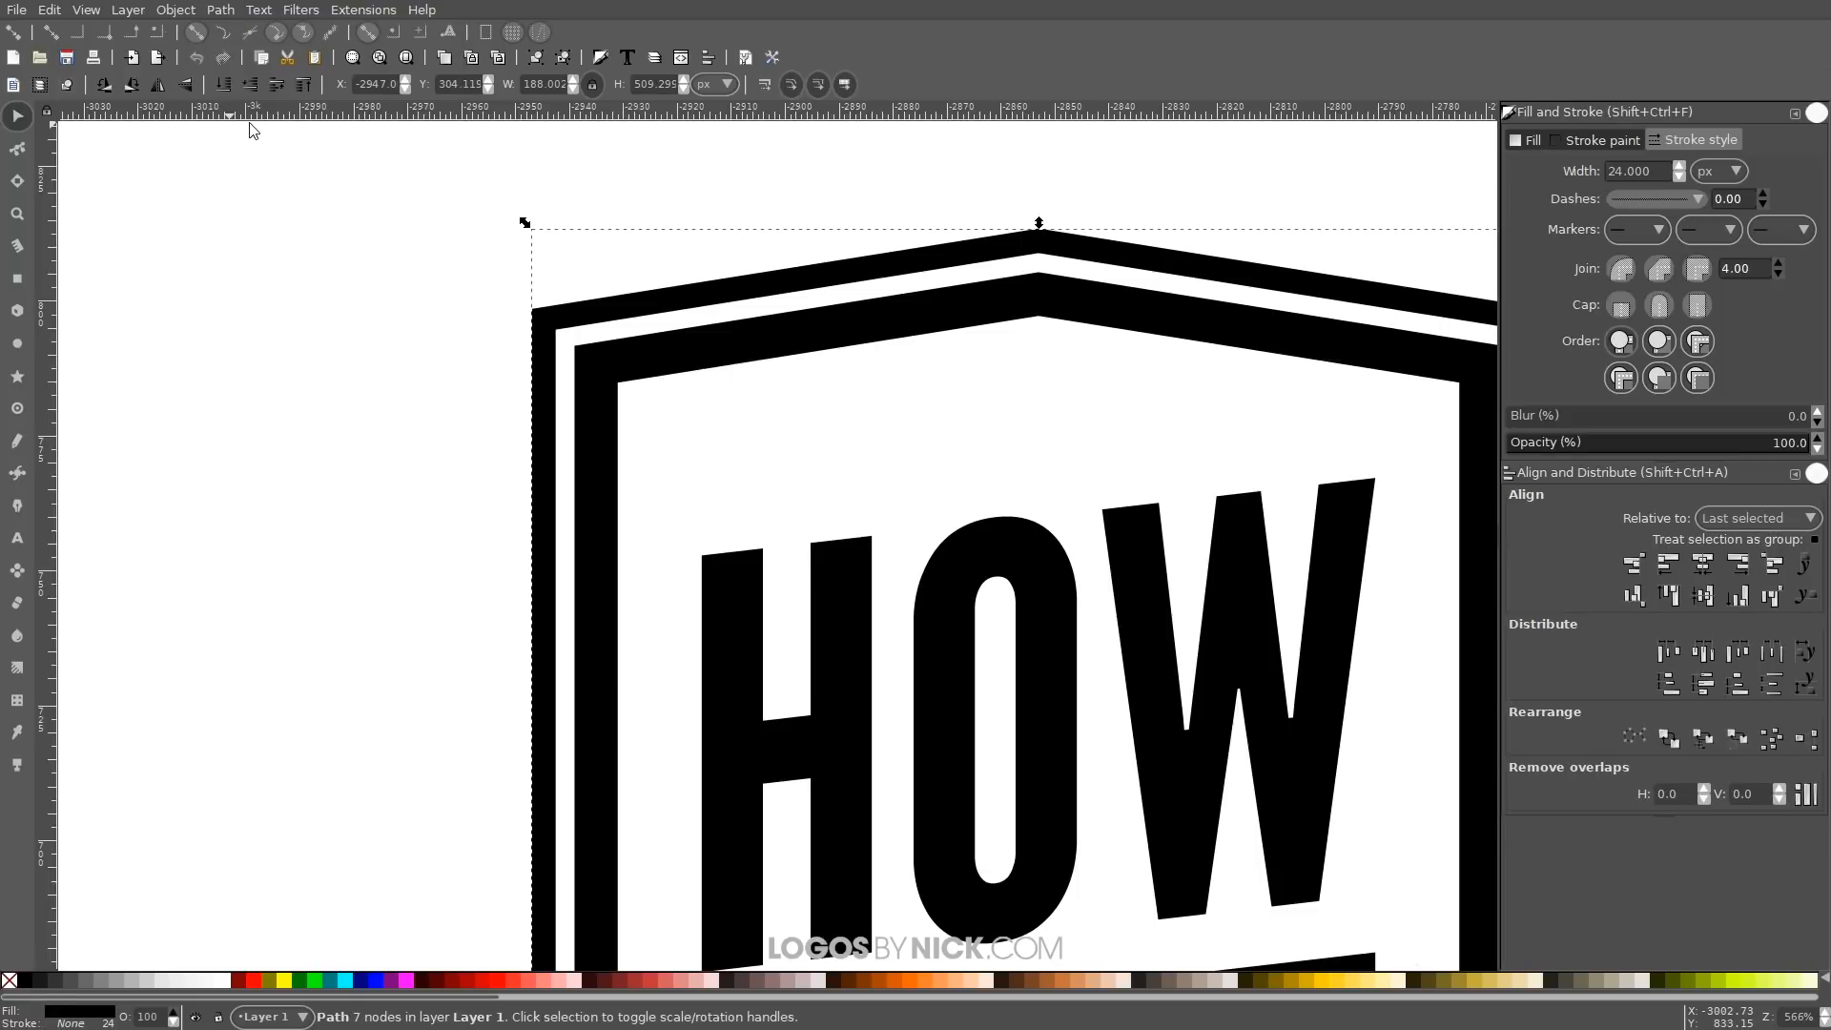
Convert the stroke of the white frame inside the outer black shape to a path
click(557, 349)
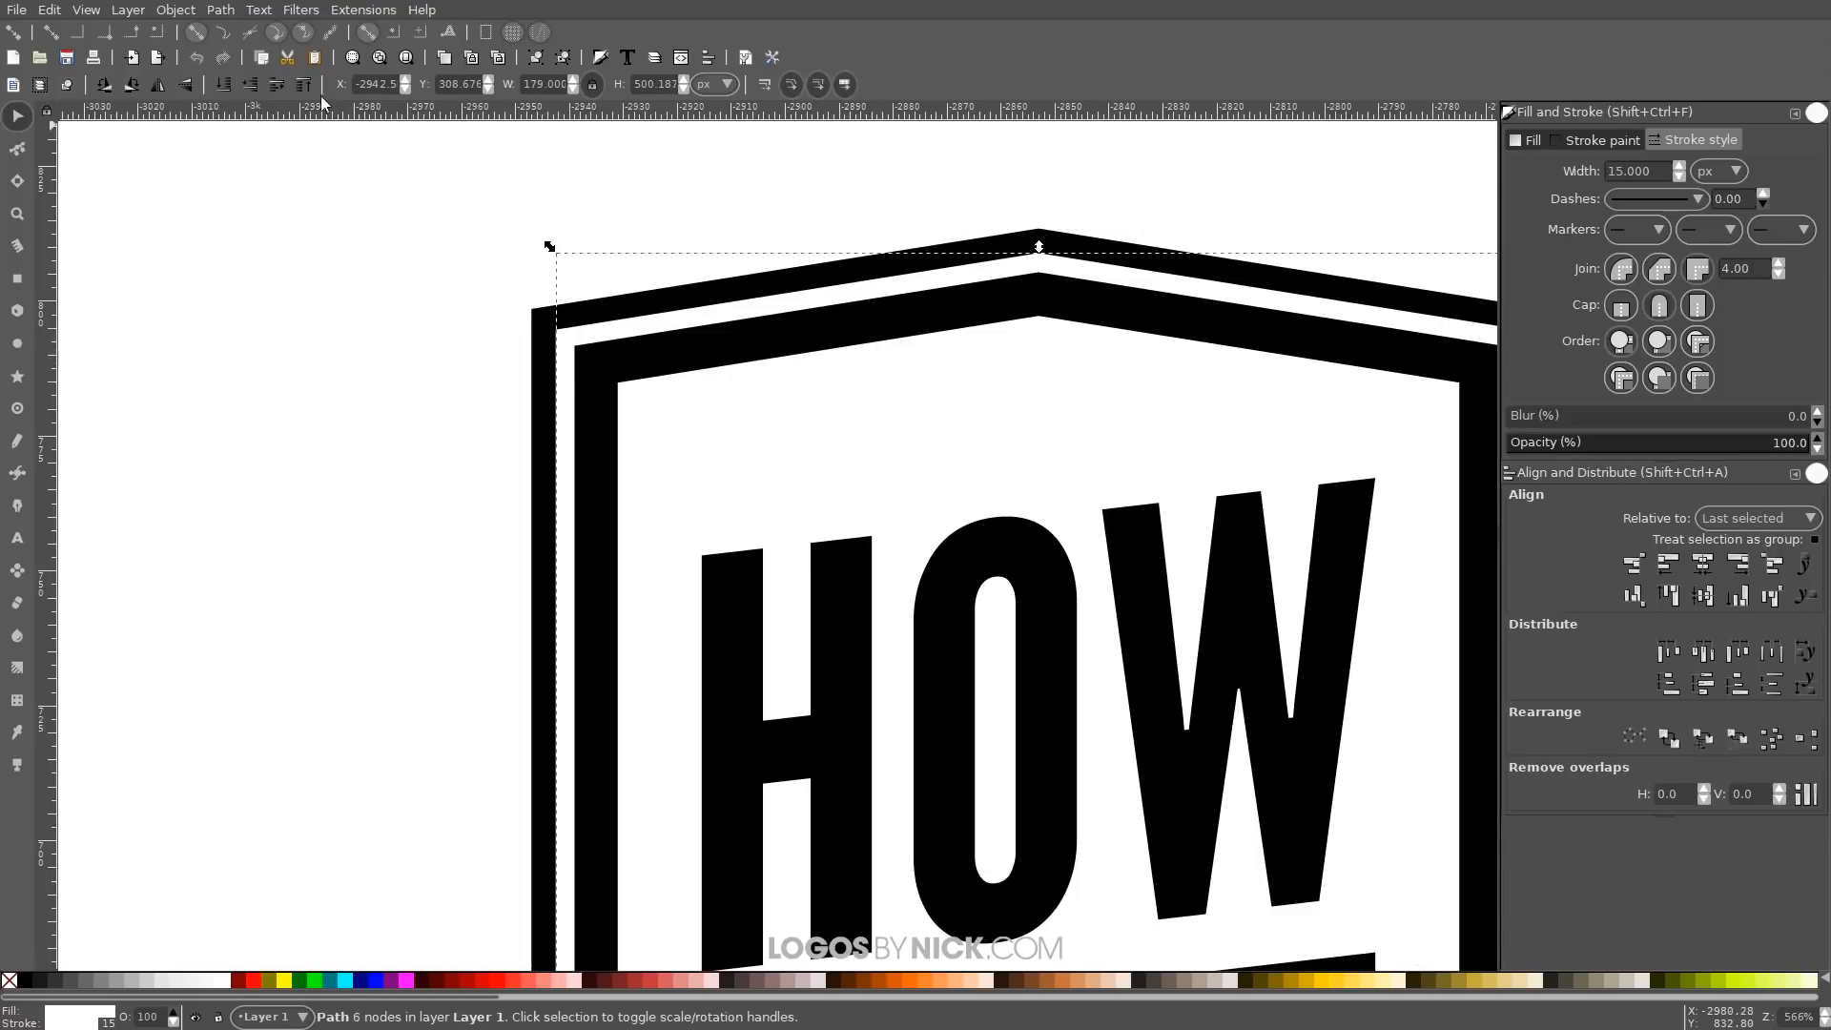
click(220, 10)
click(259, 56)
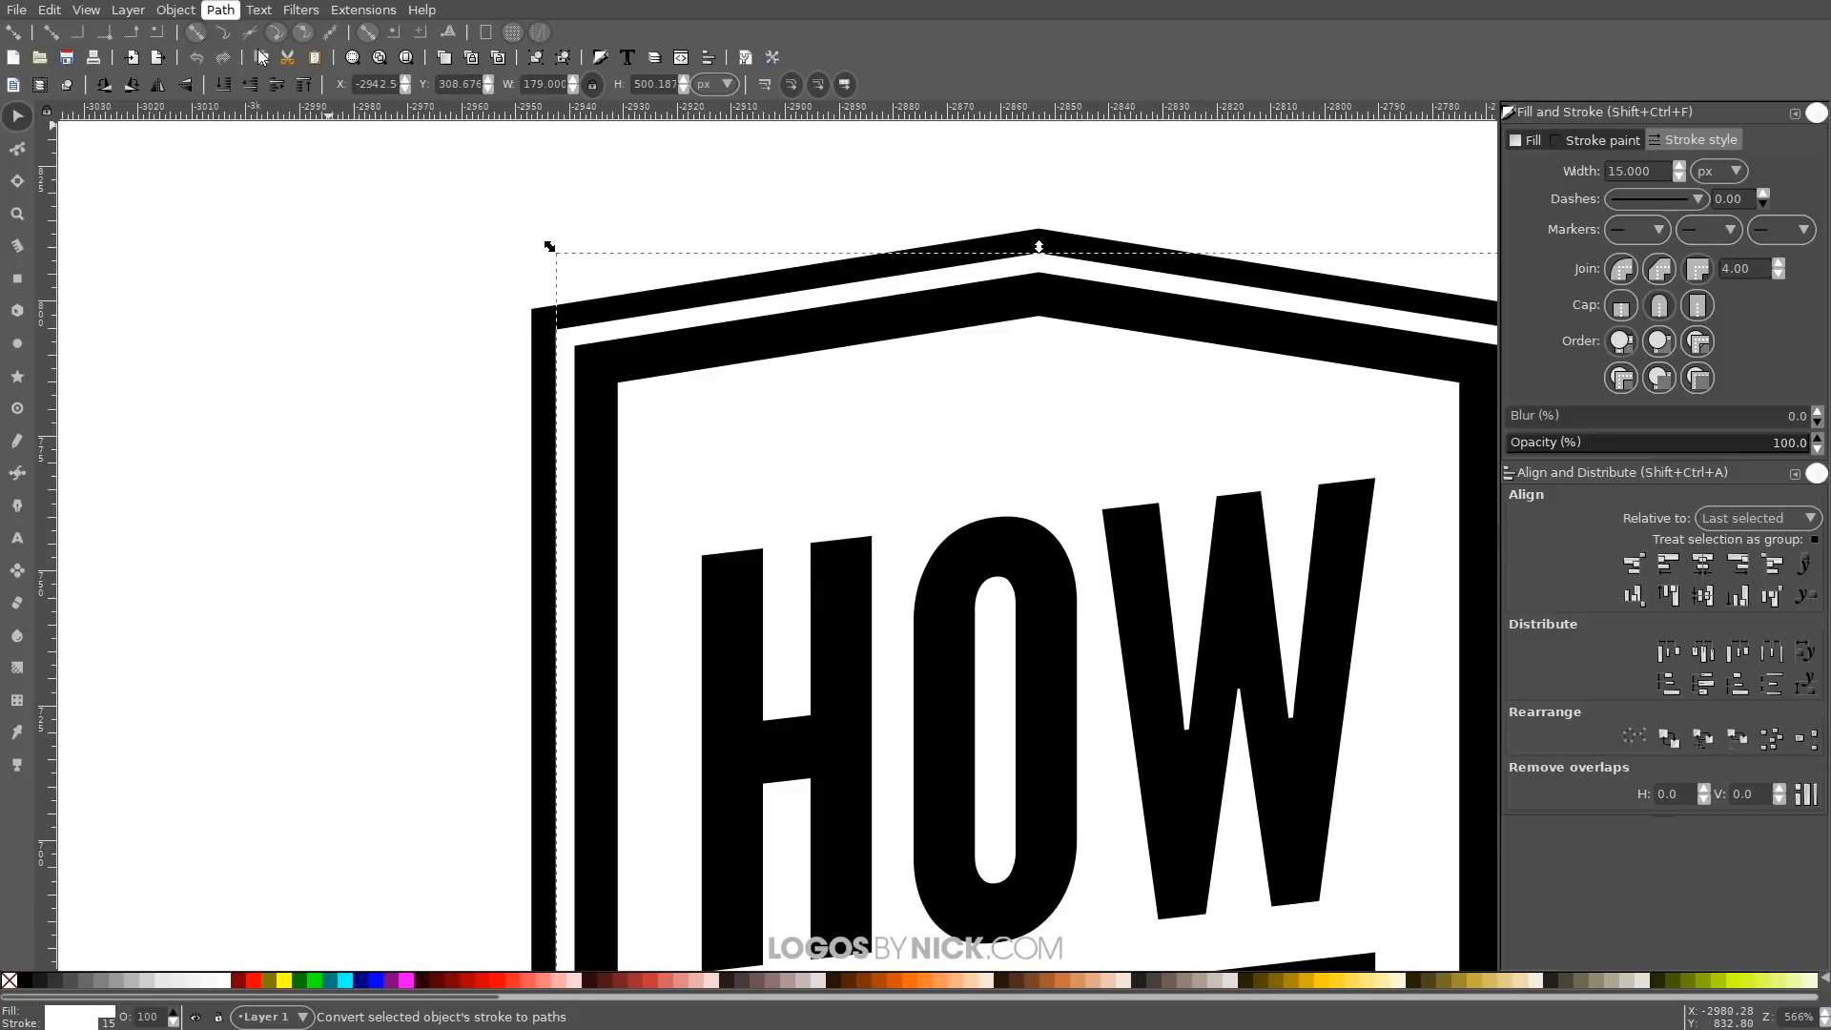
Break the converted white frame apart and unite its pieces into one solid shape
click(221, 11)
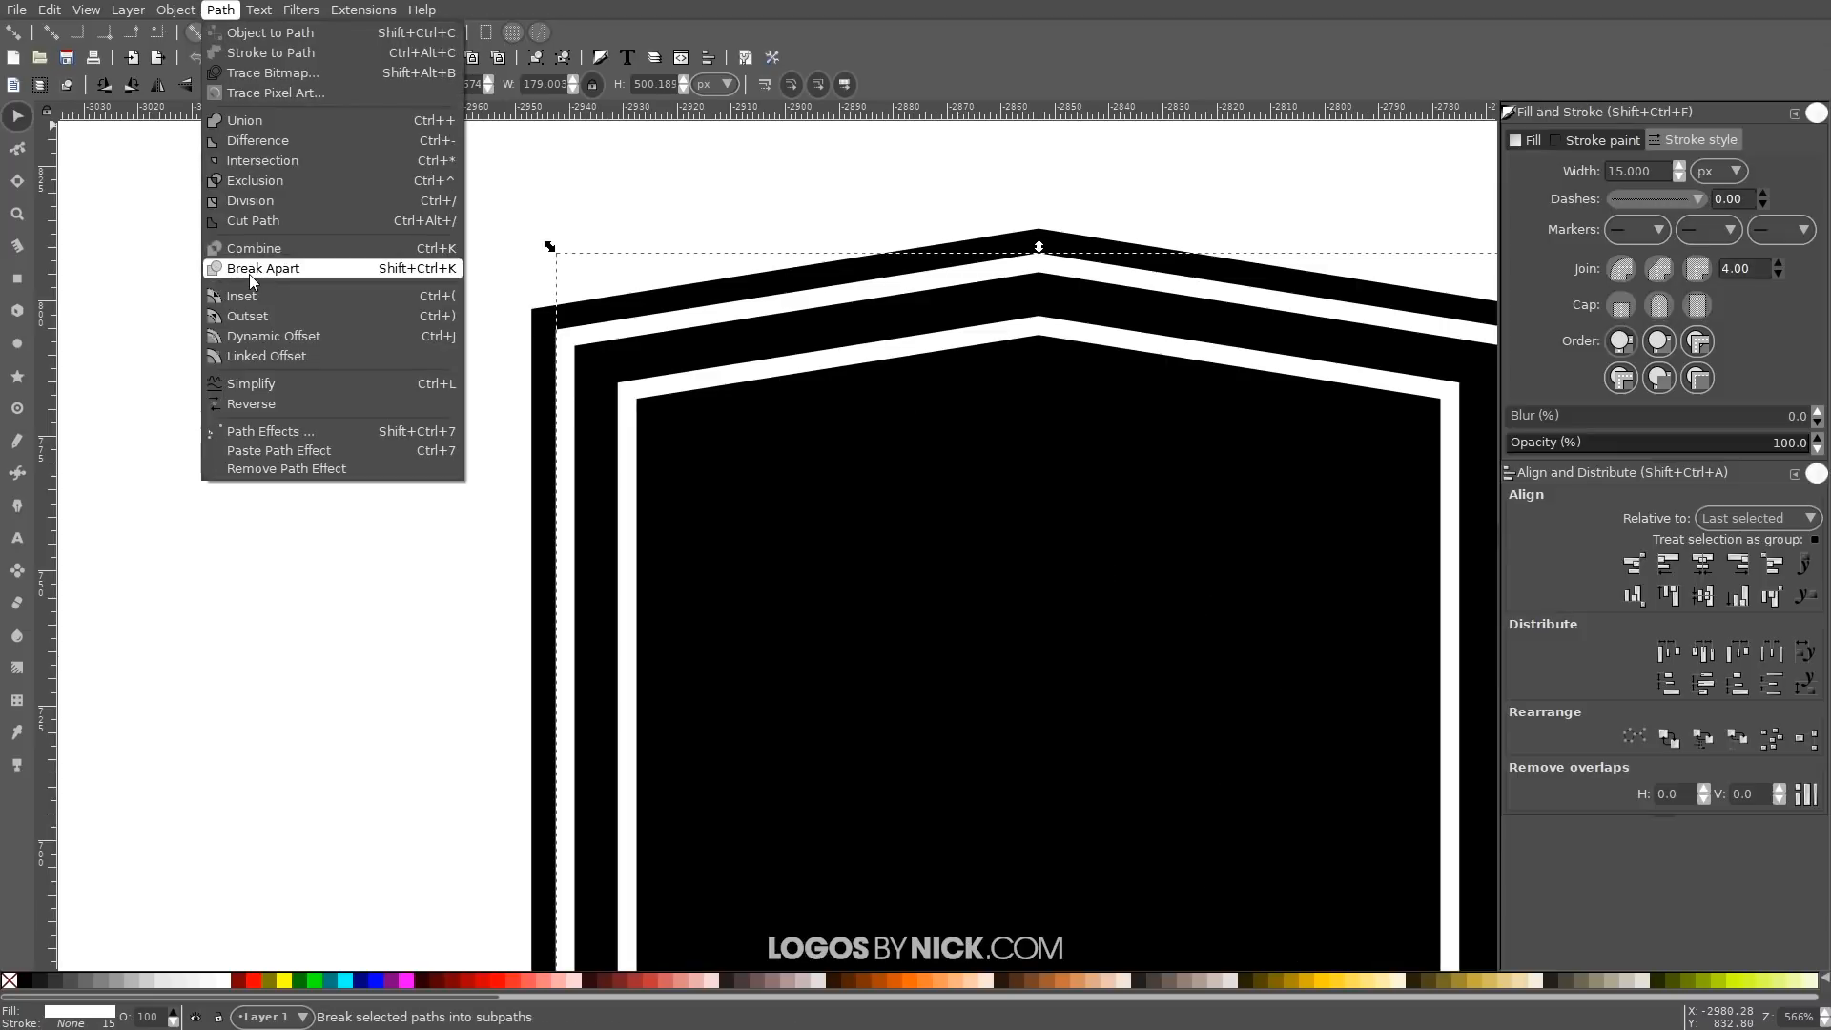
click(249, 270)
click(229, 11)
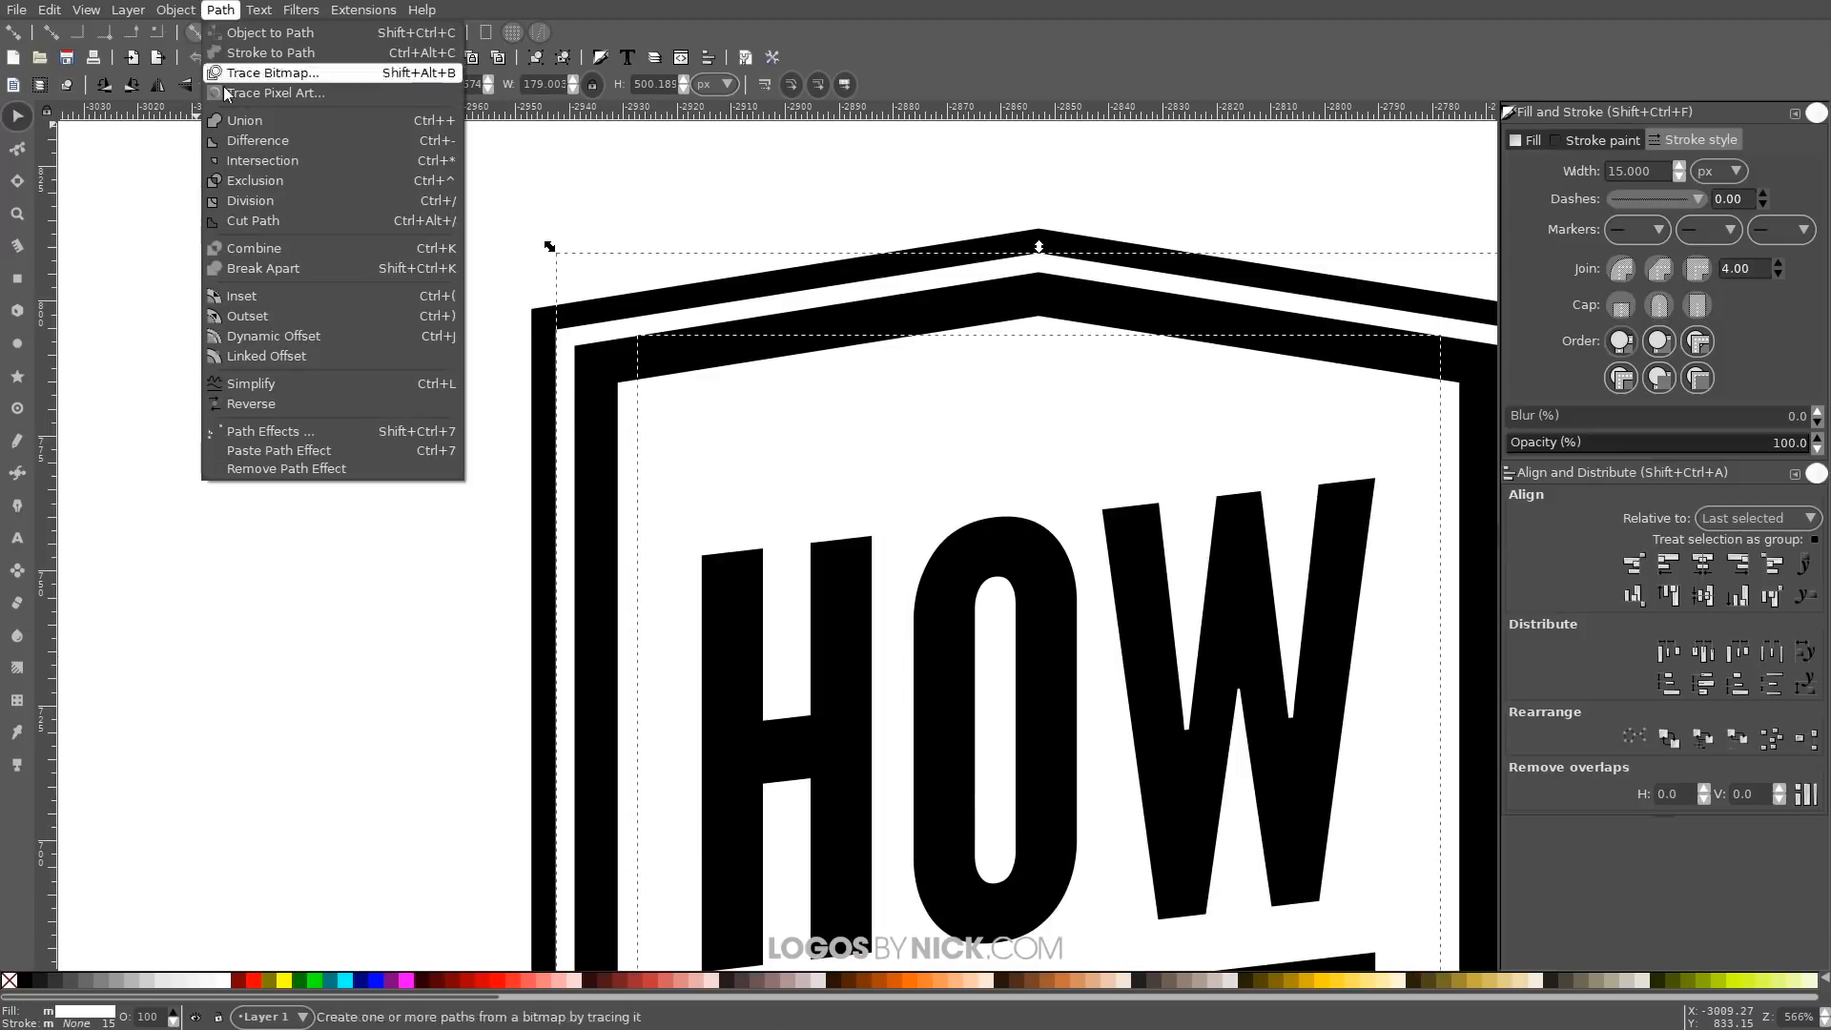
click(246, 122)
Subtract the white shape from the outer black shape with Difference to leave only a thin black outline
key(shift)
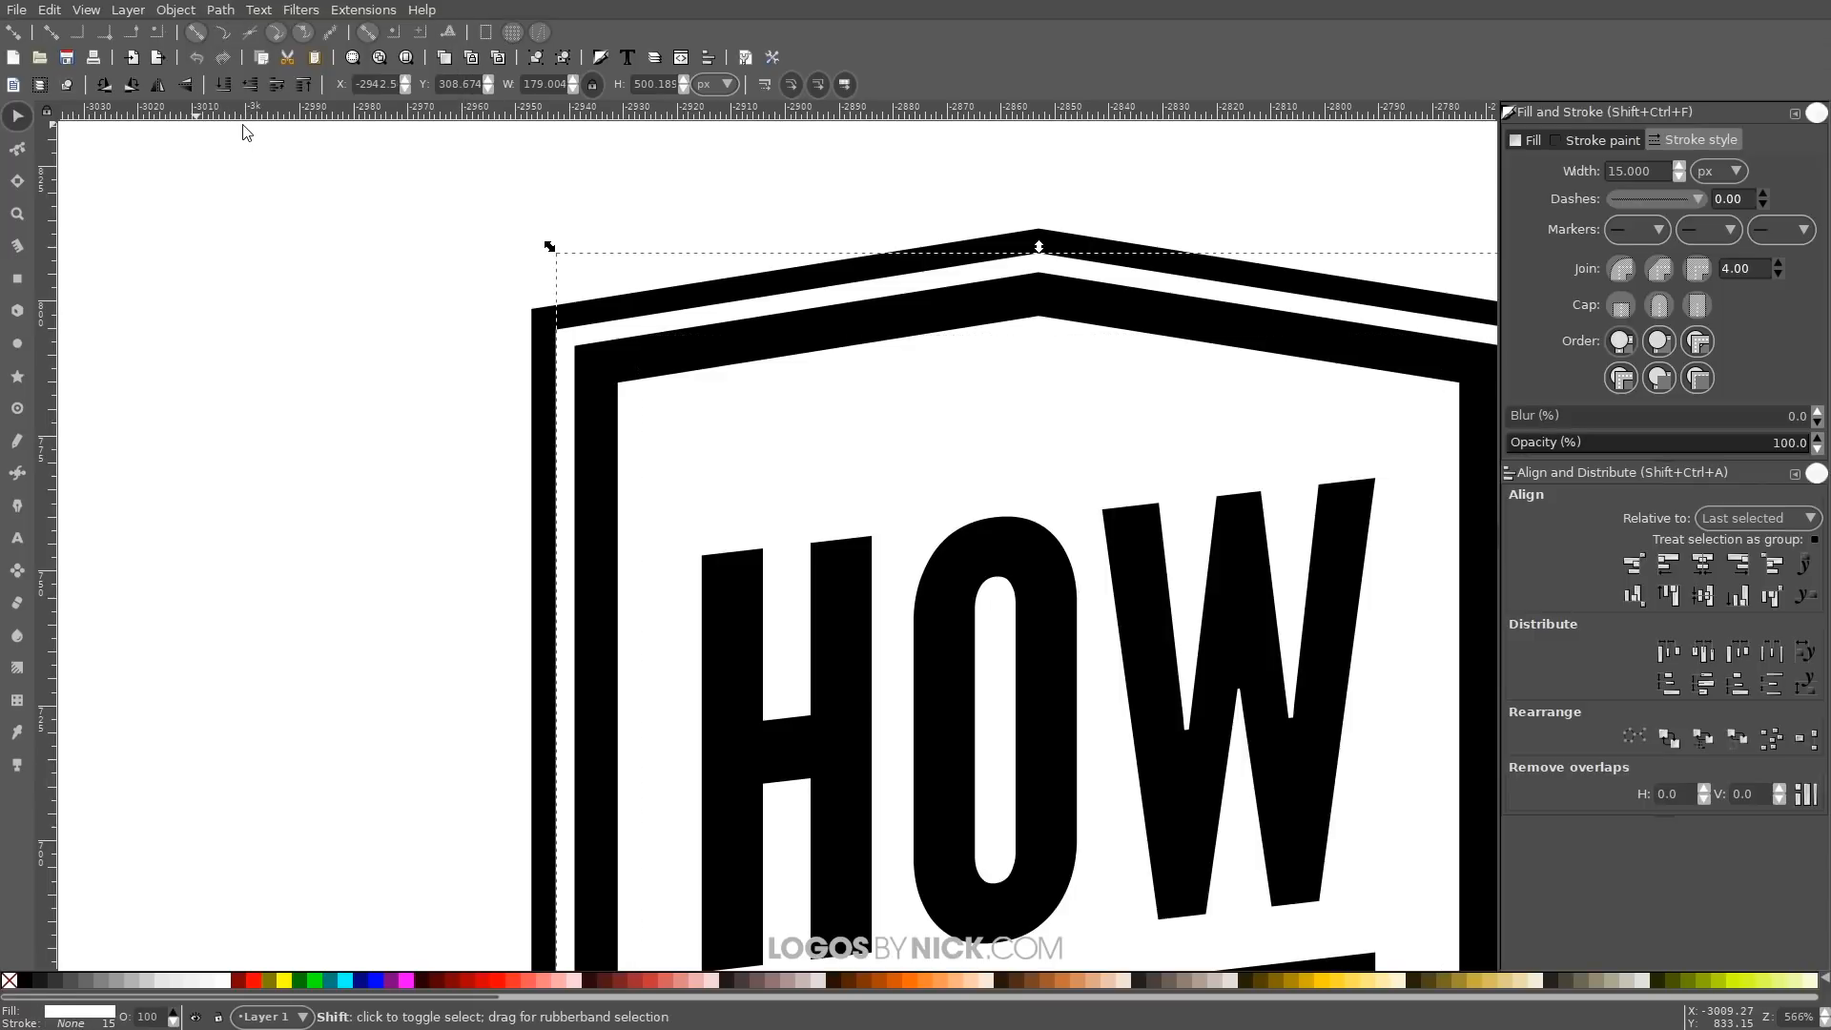
shift+click(537, 320)
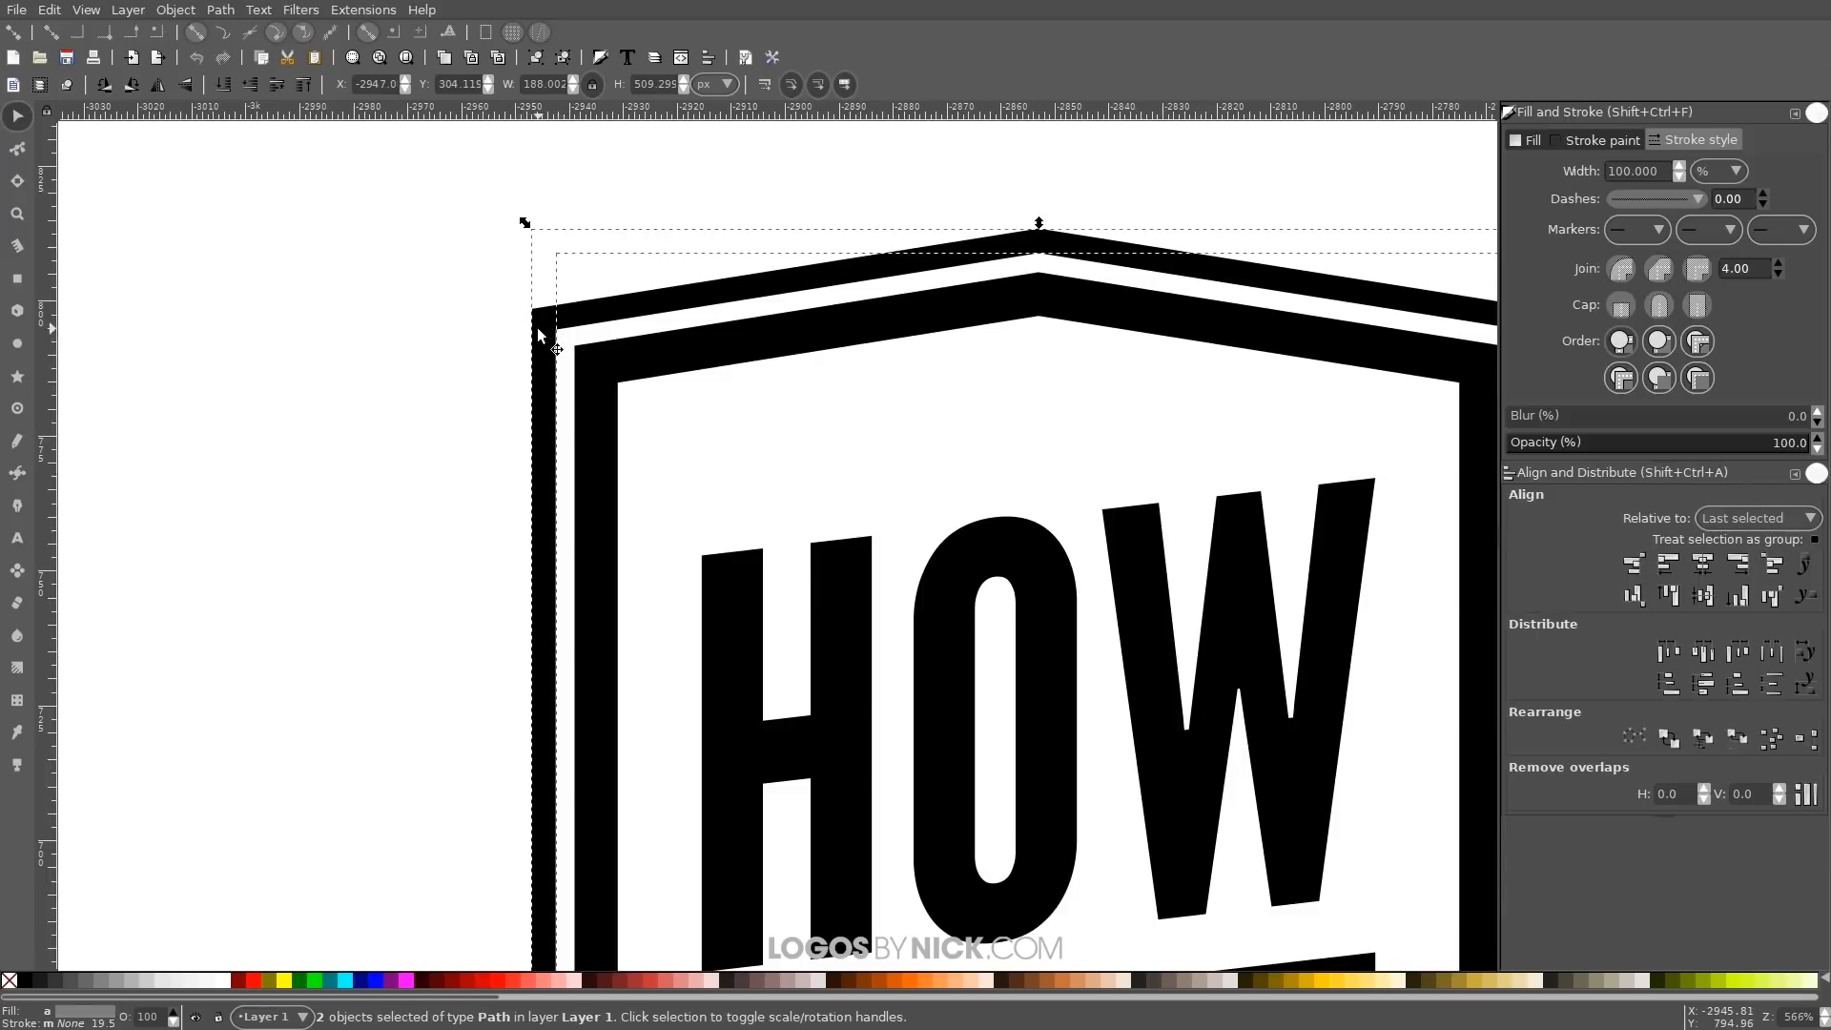
click(221, 9)
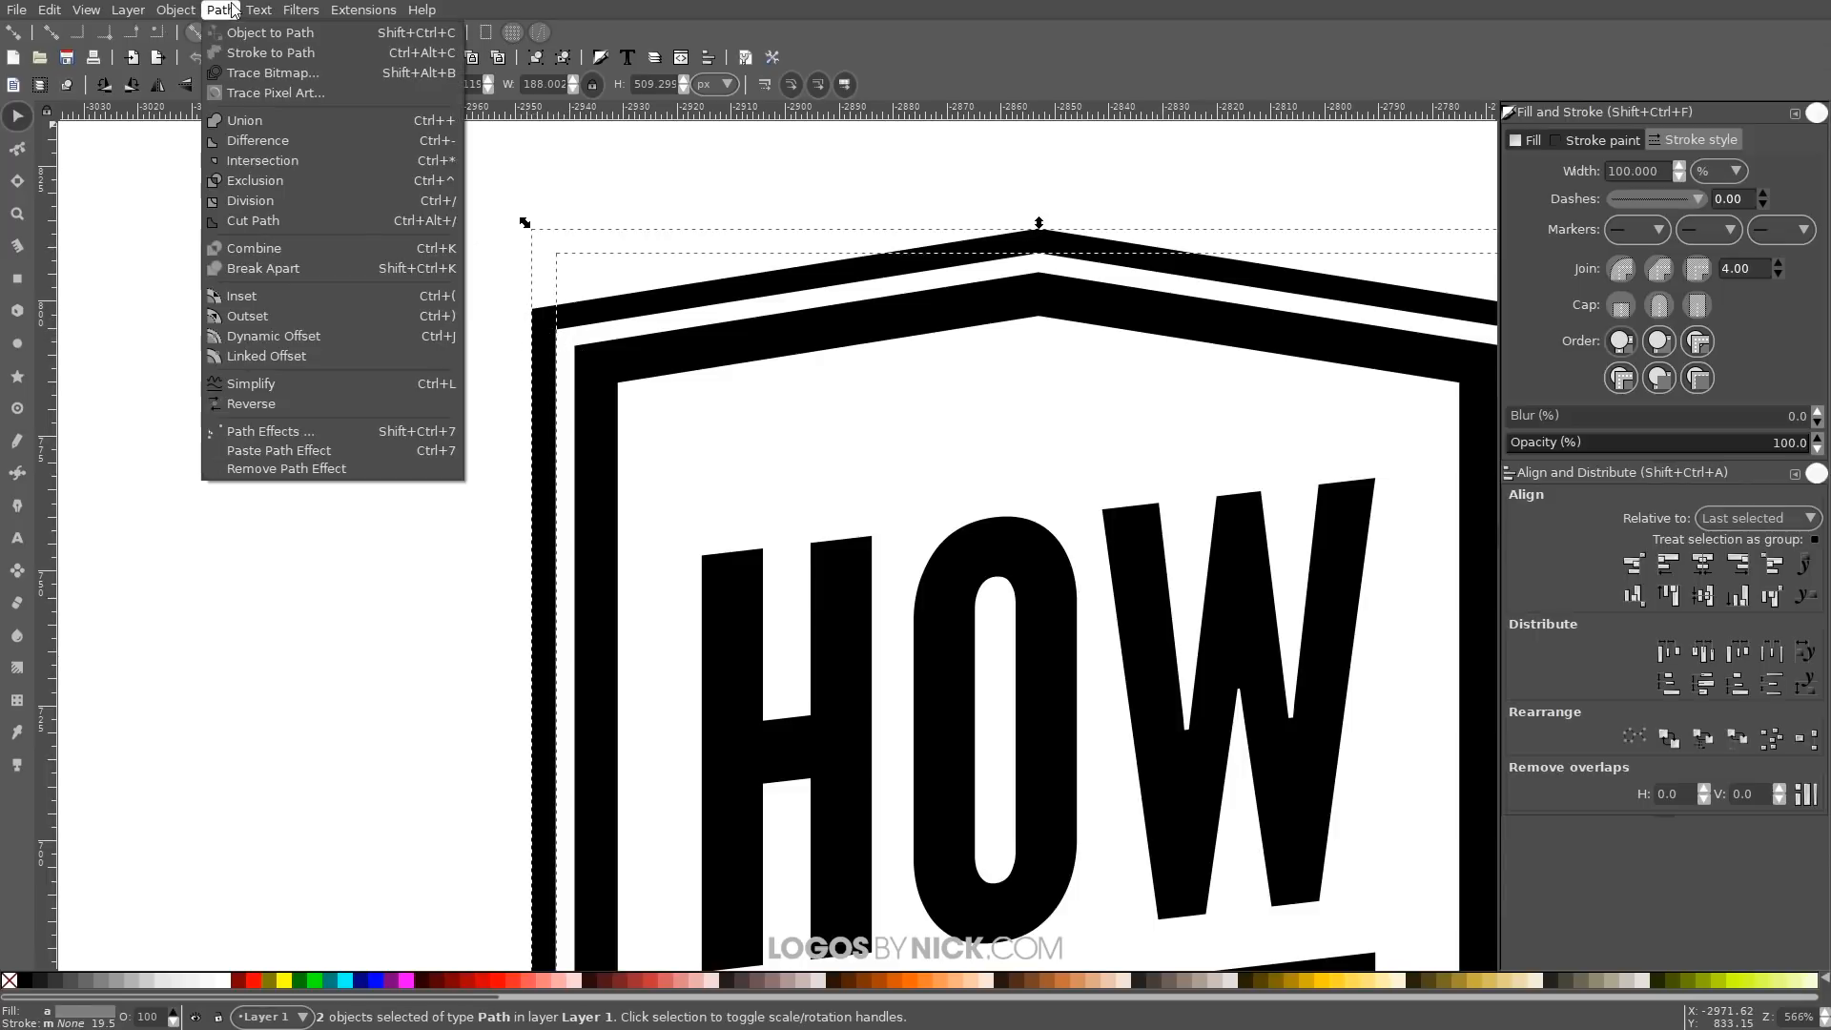
click(276, 145)
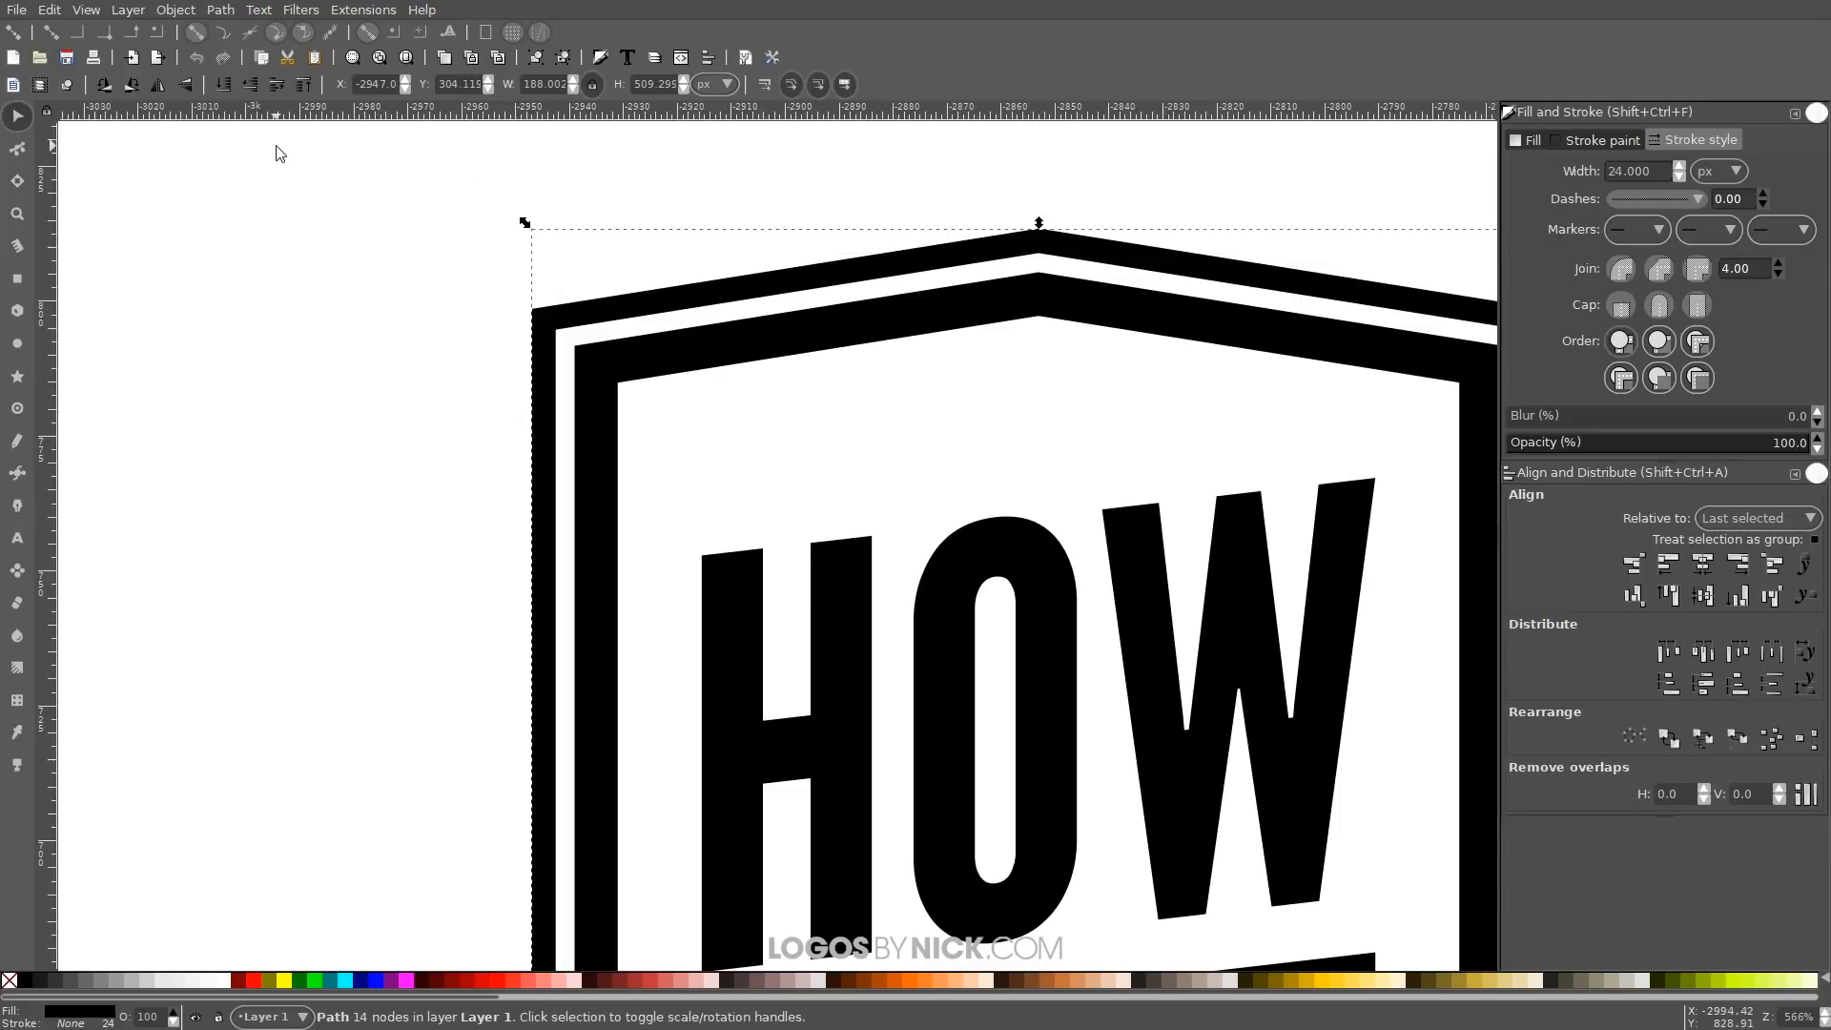
Convert the stroke of the inner black frame to a path
click(759, 338)
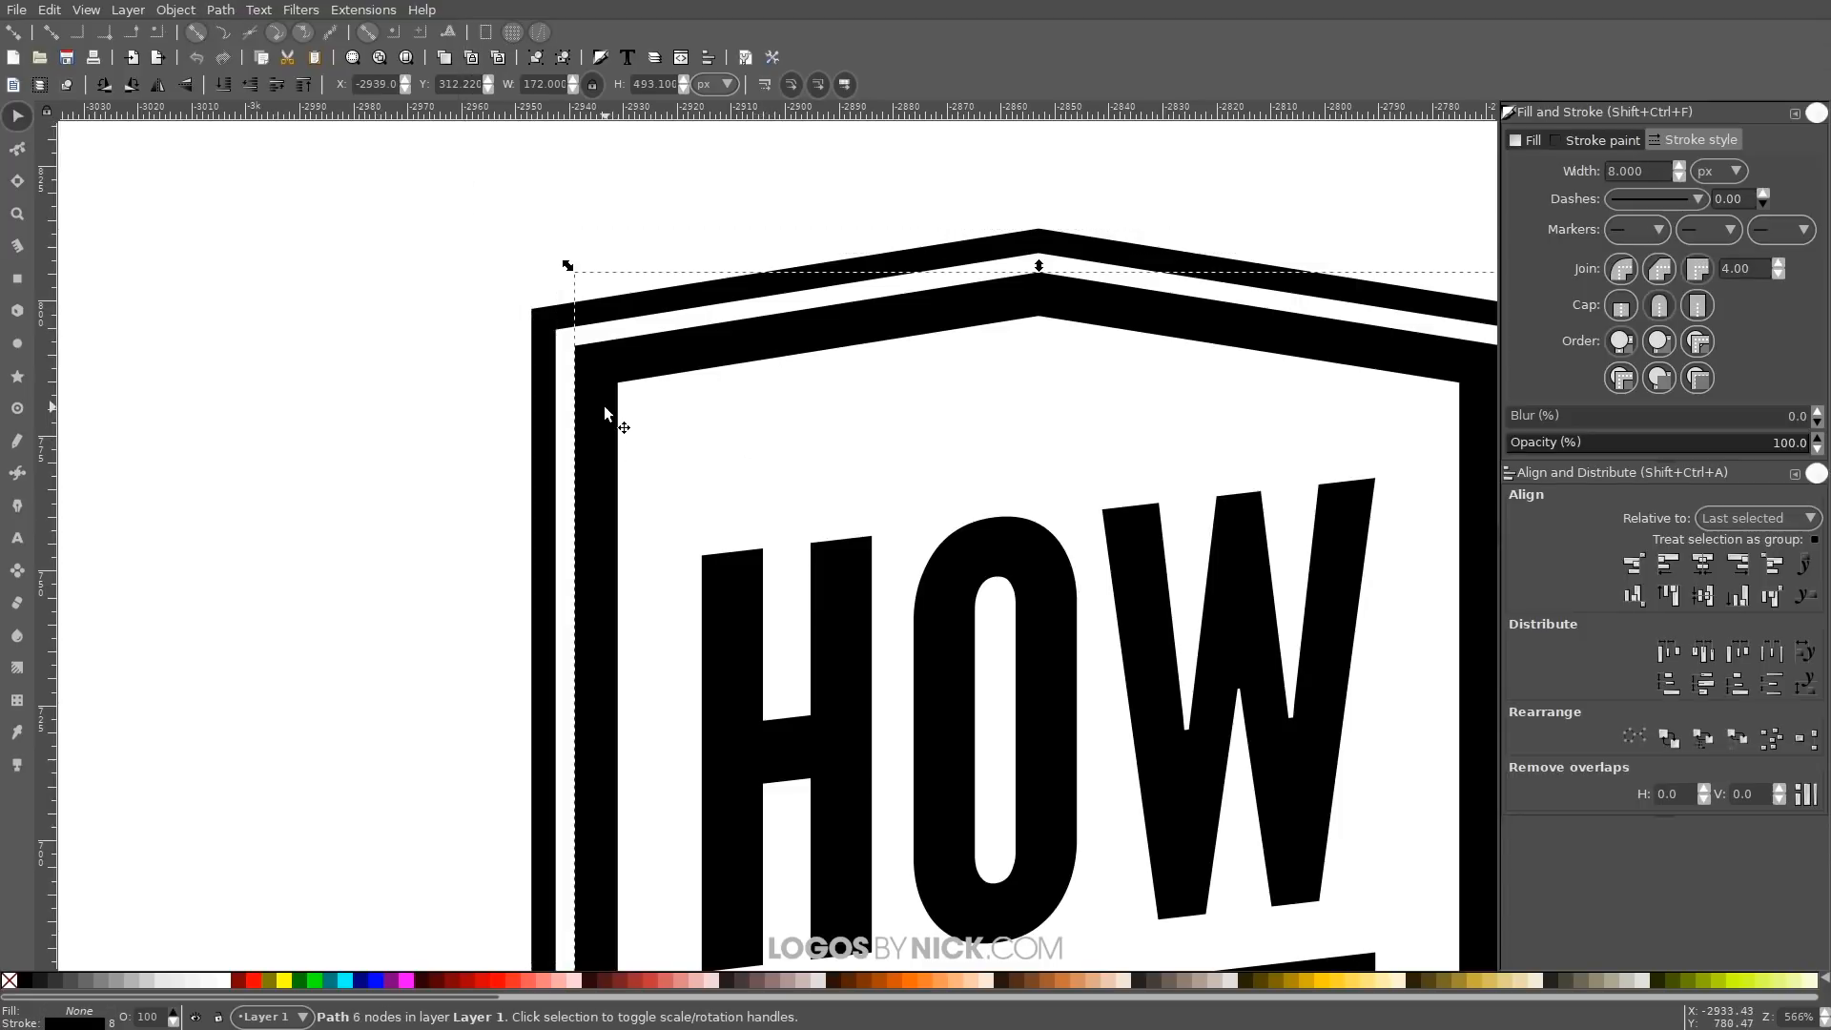
click(231, 12)
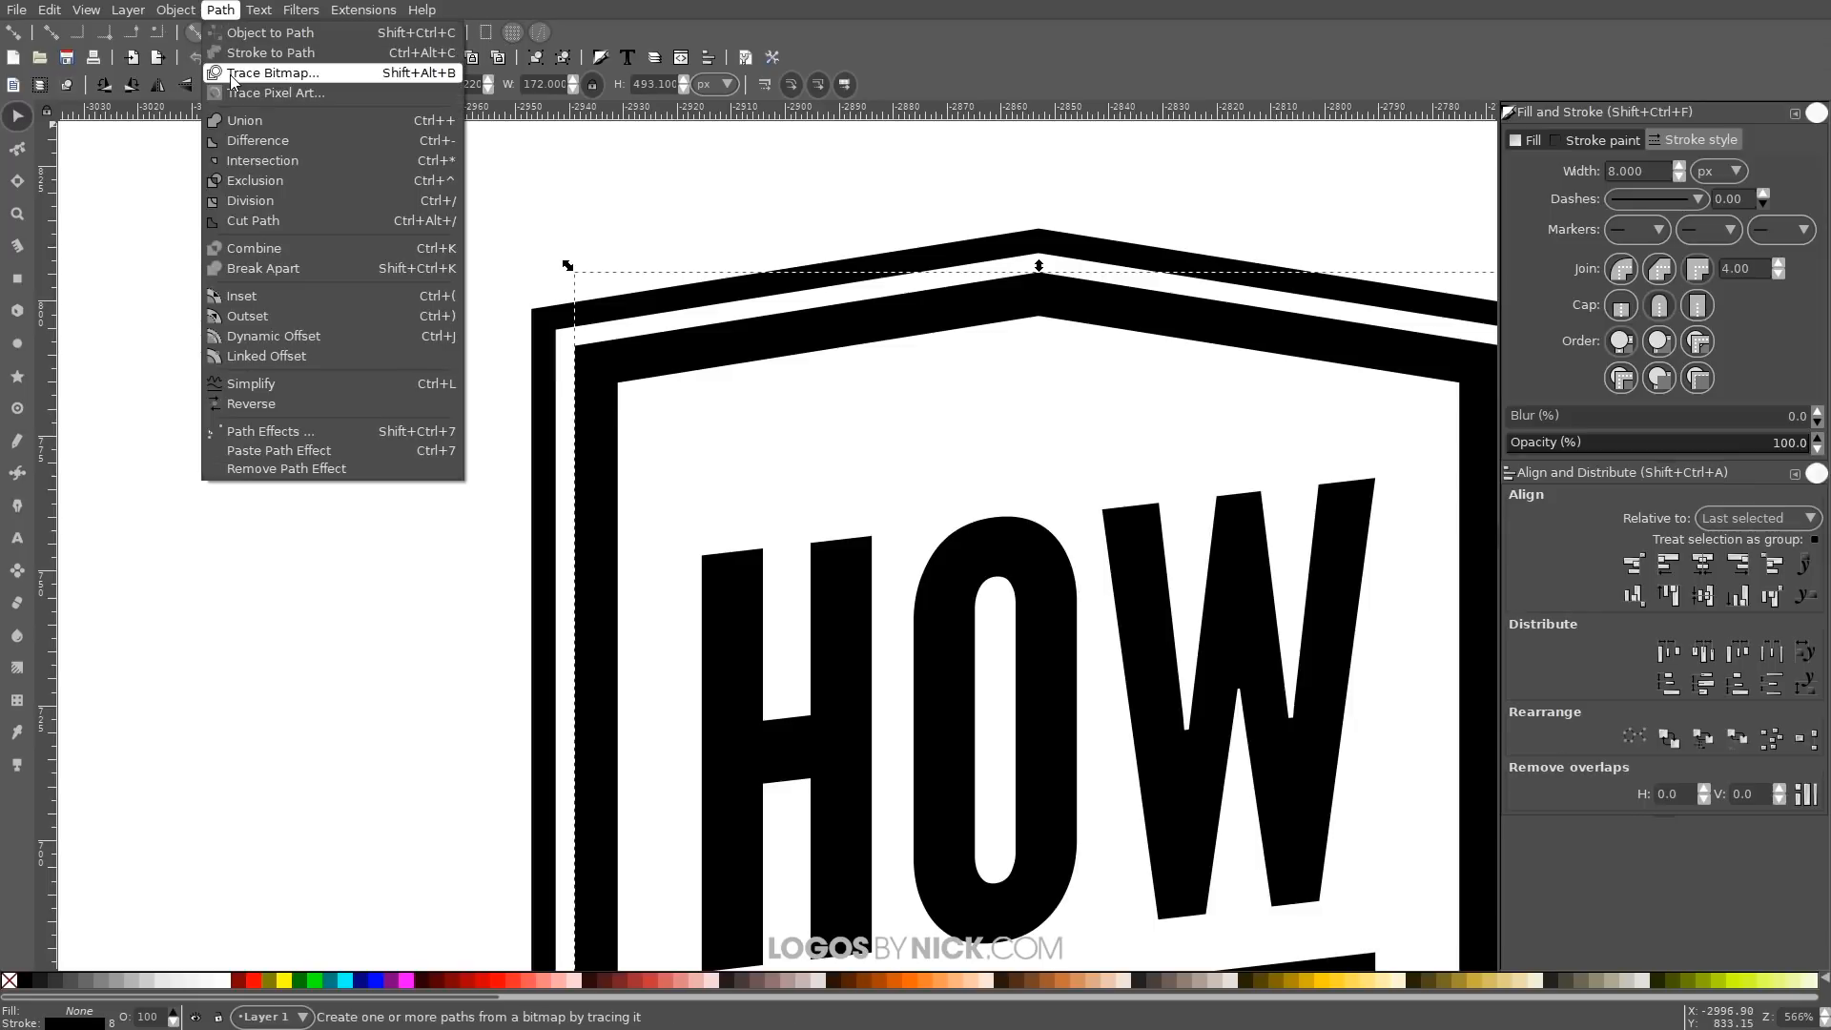
click(263, 55)
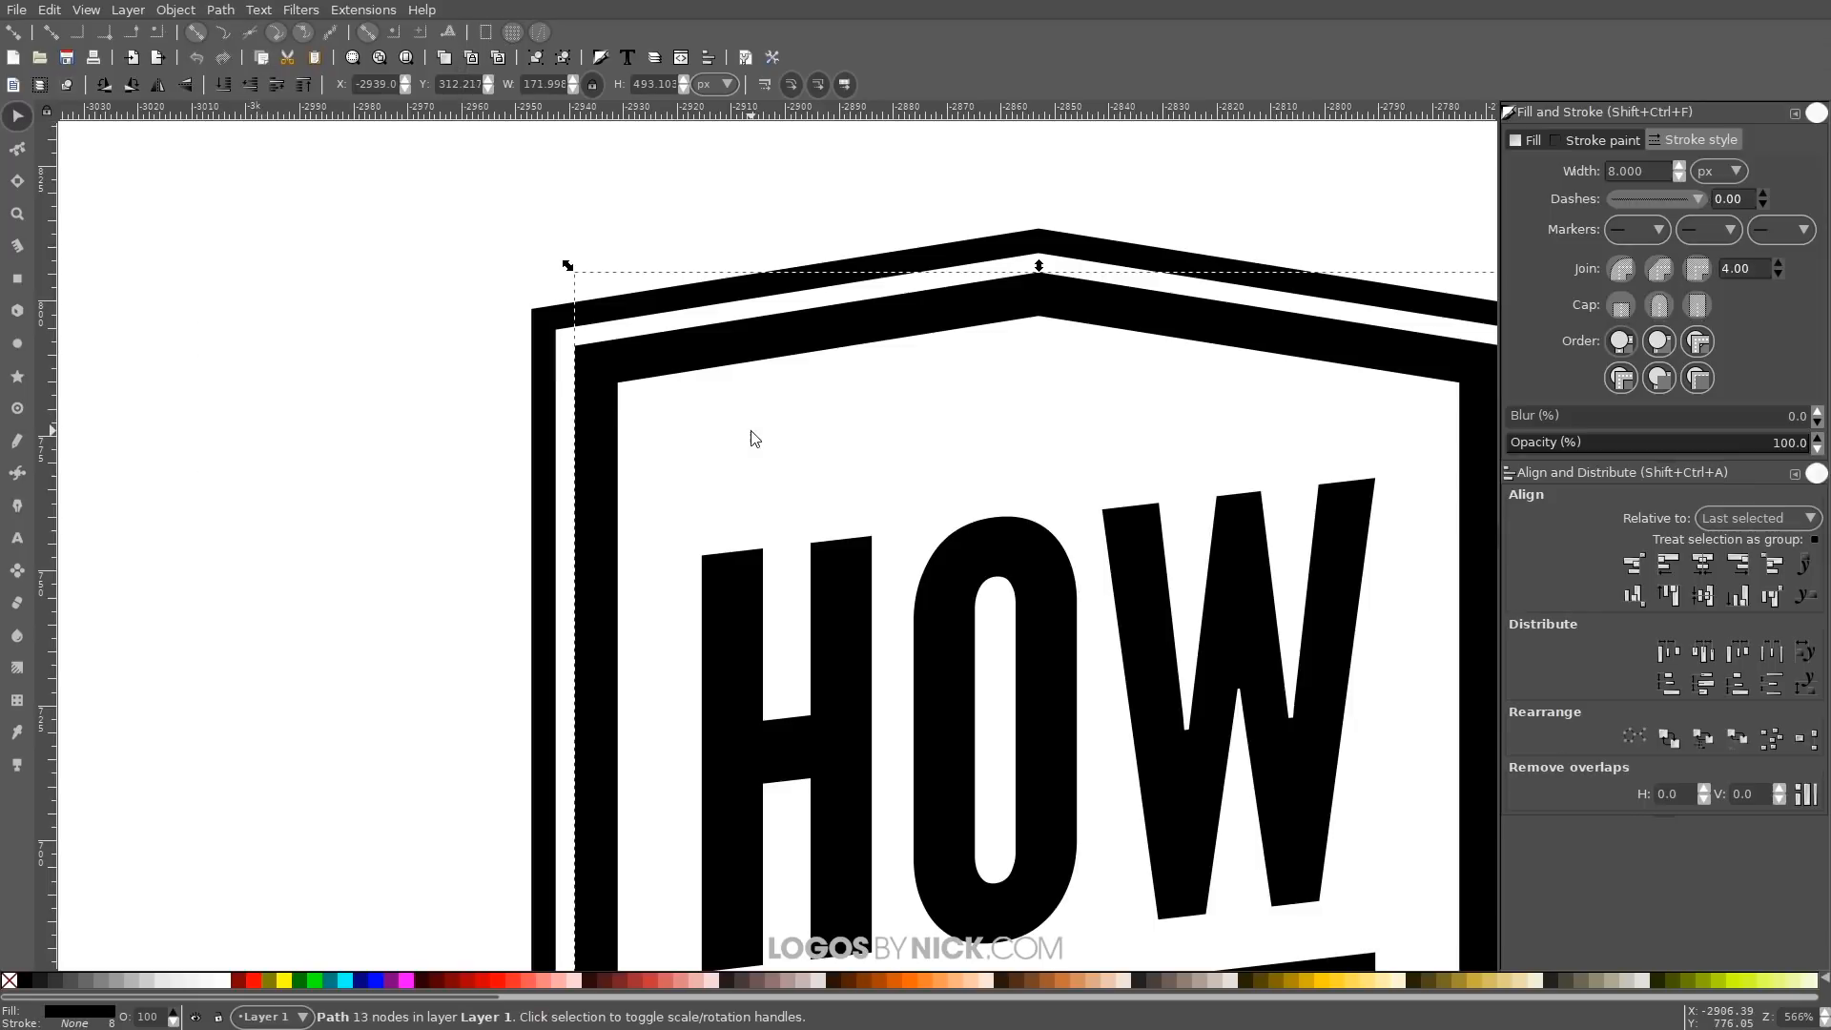
Unite the inner black frame and the thin outer outline into one path with Union
key(shift)
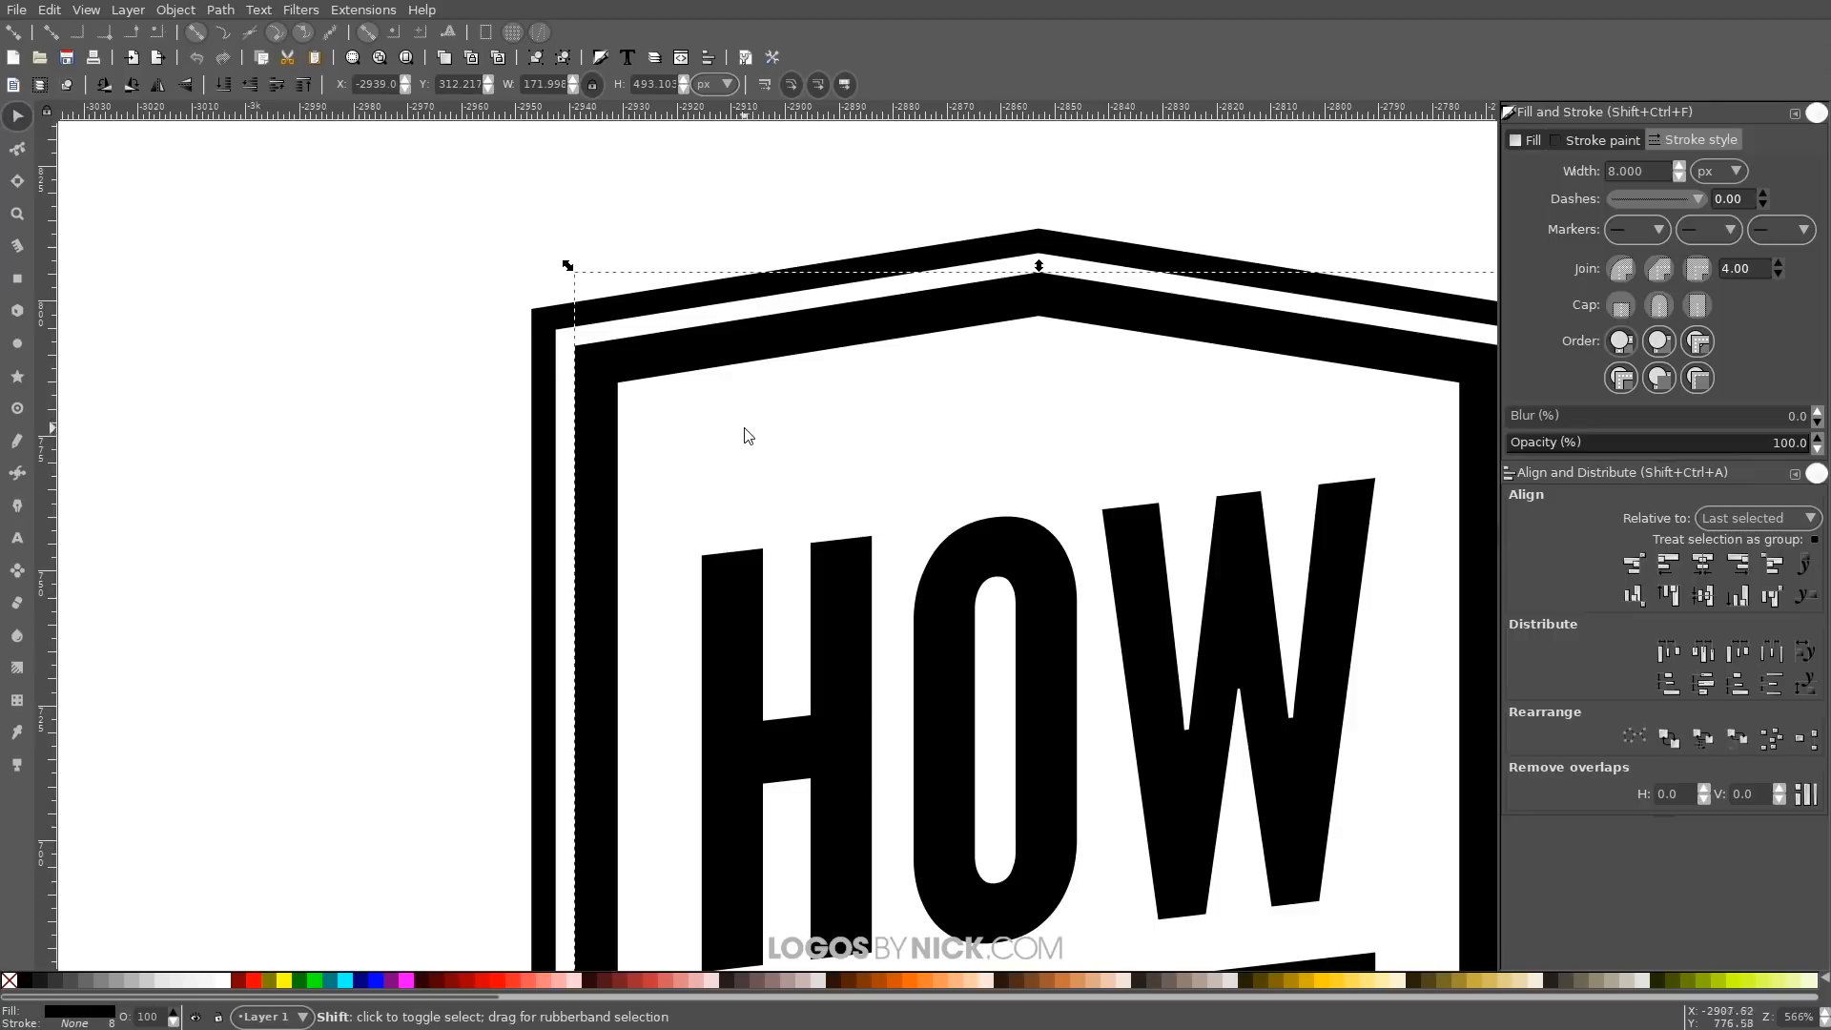
shift+click(542, 324)
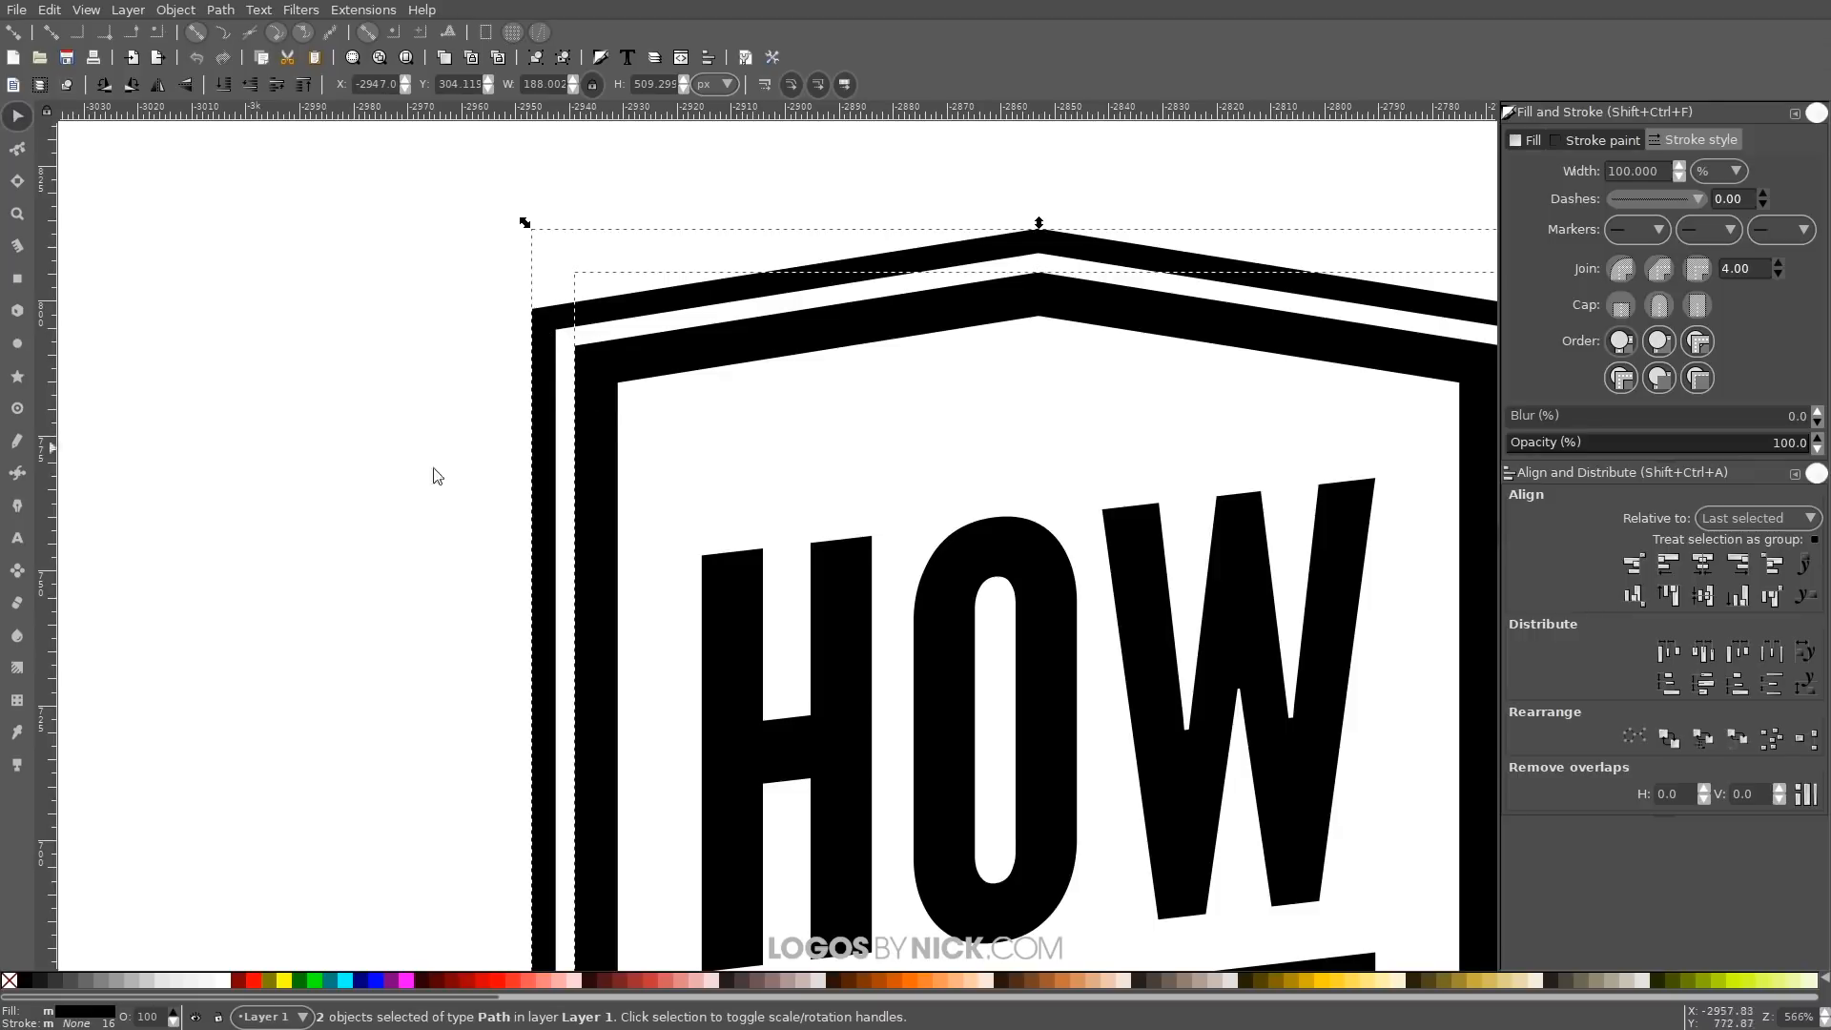
click(220, 9)
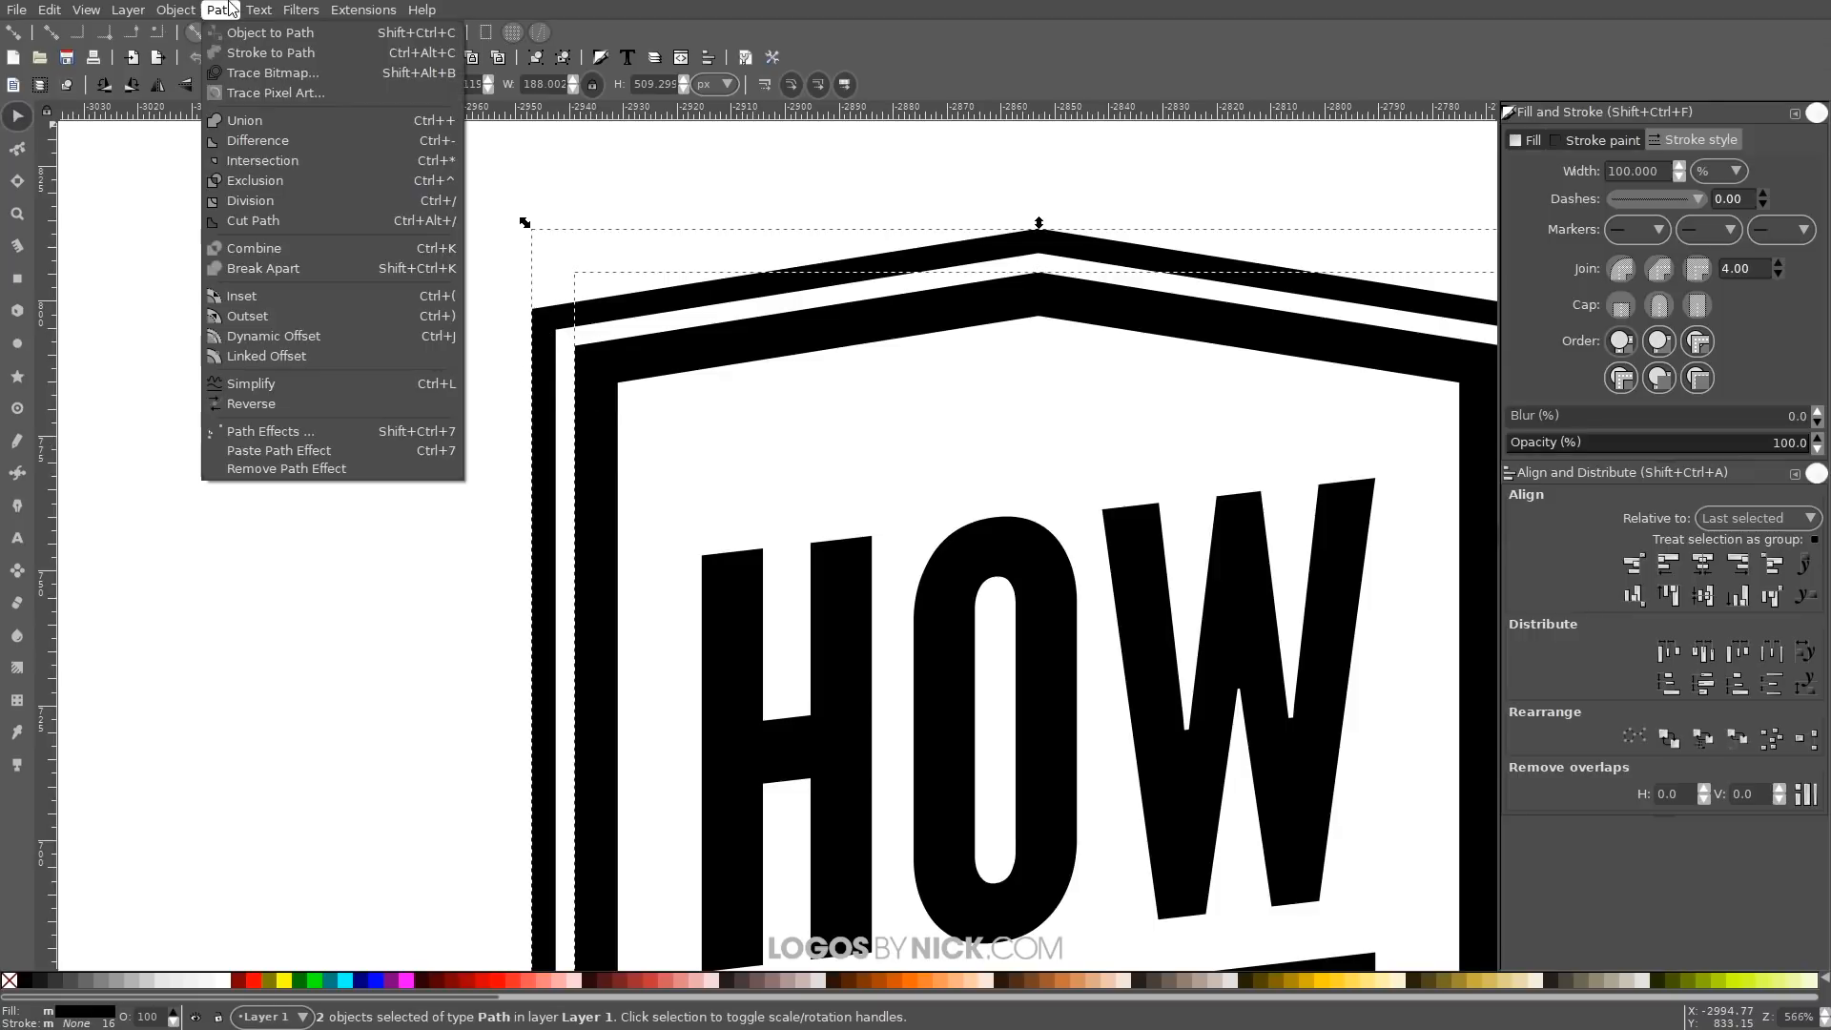
click(271, 129)
mouse_move(1183, 540)
mouse_down()
mouse_move(854, 495)
mouse_move(918, 419)
mouse_up()
key(1)
drag(1113, 541, 1193, 492)
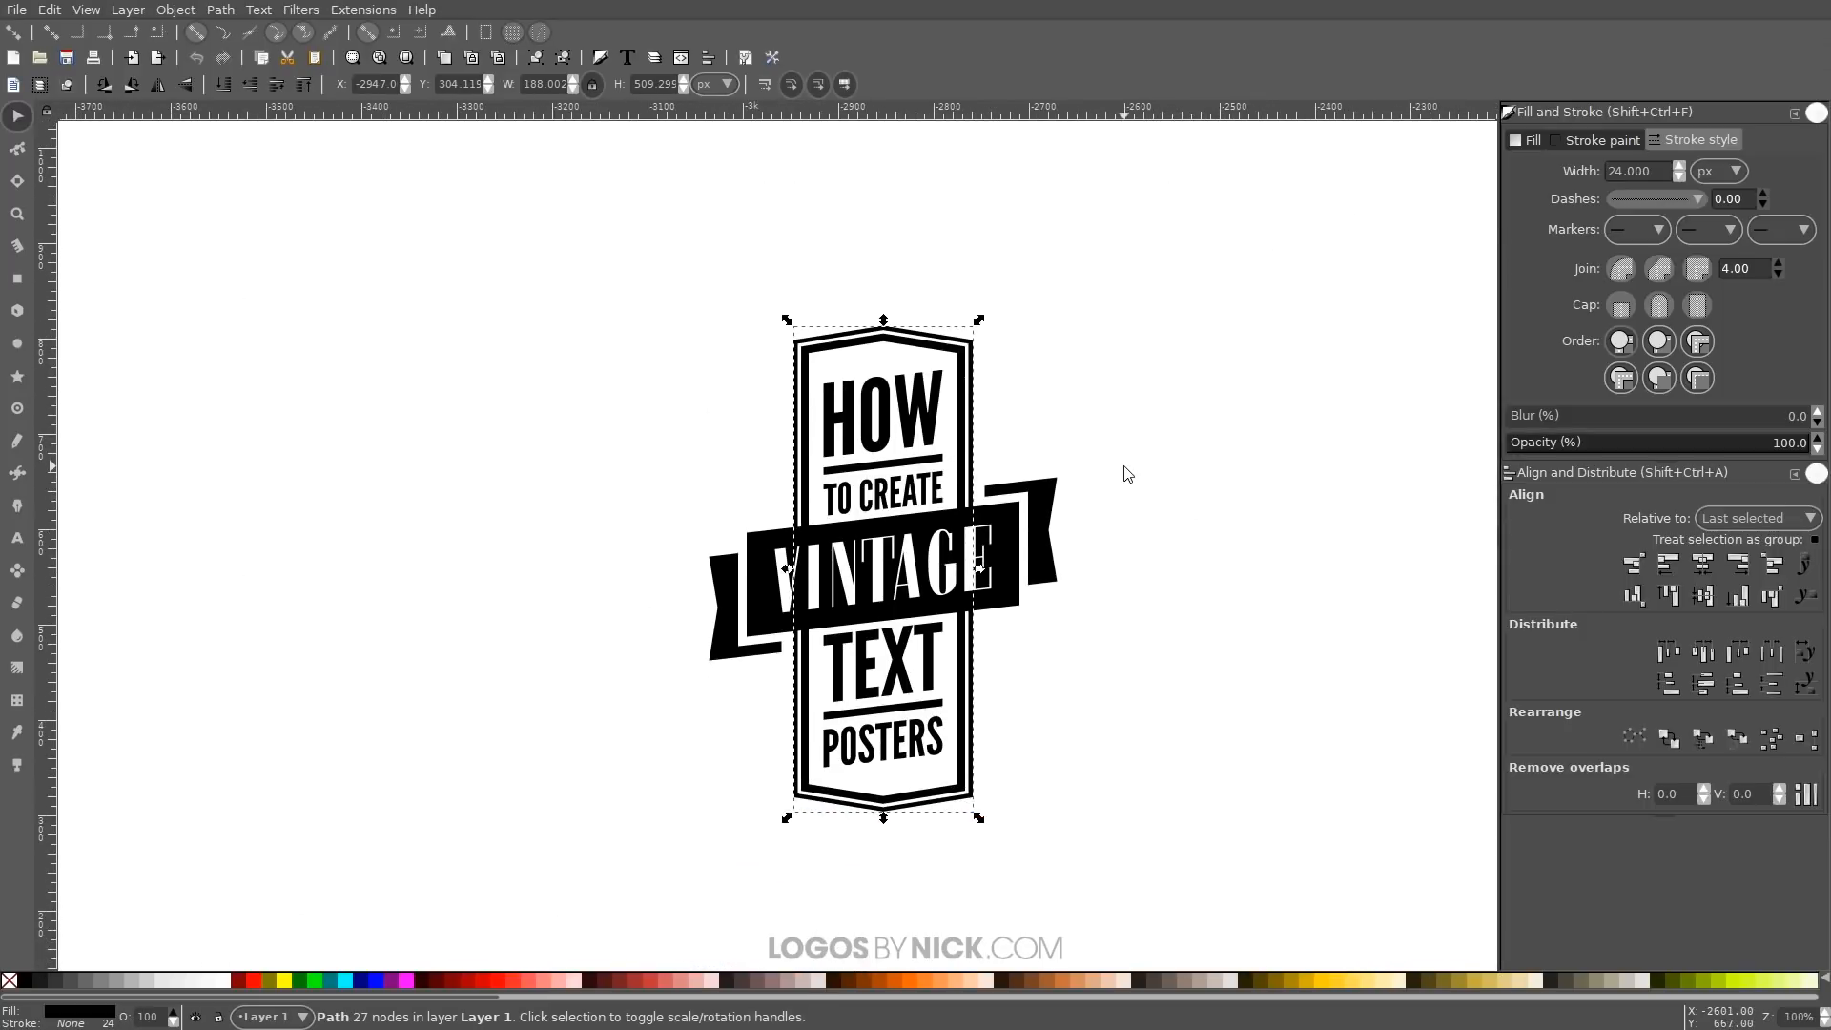
click(1199, 467)
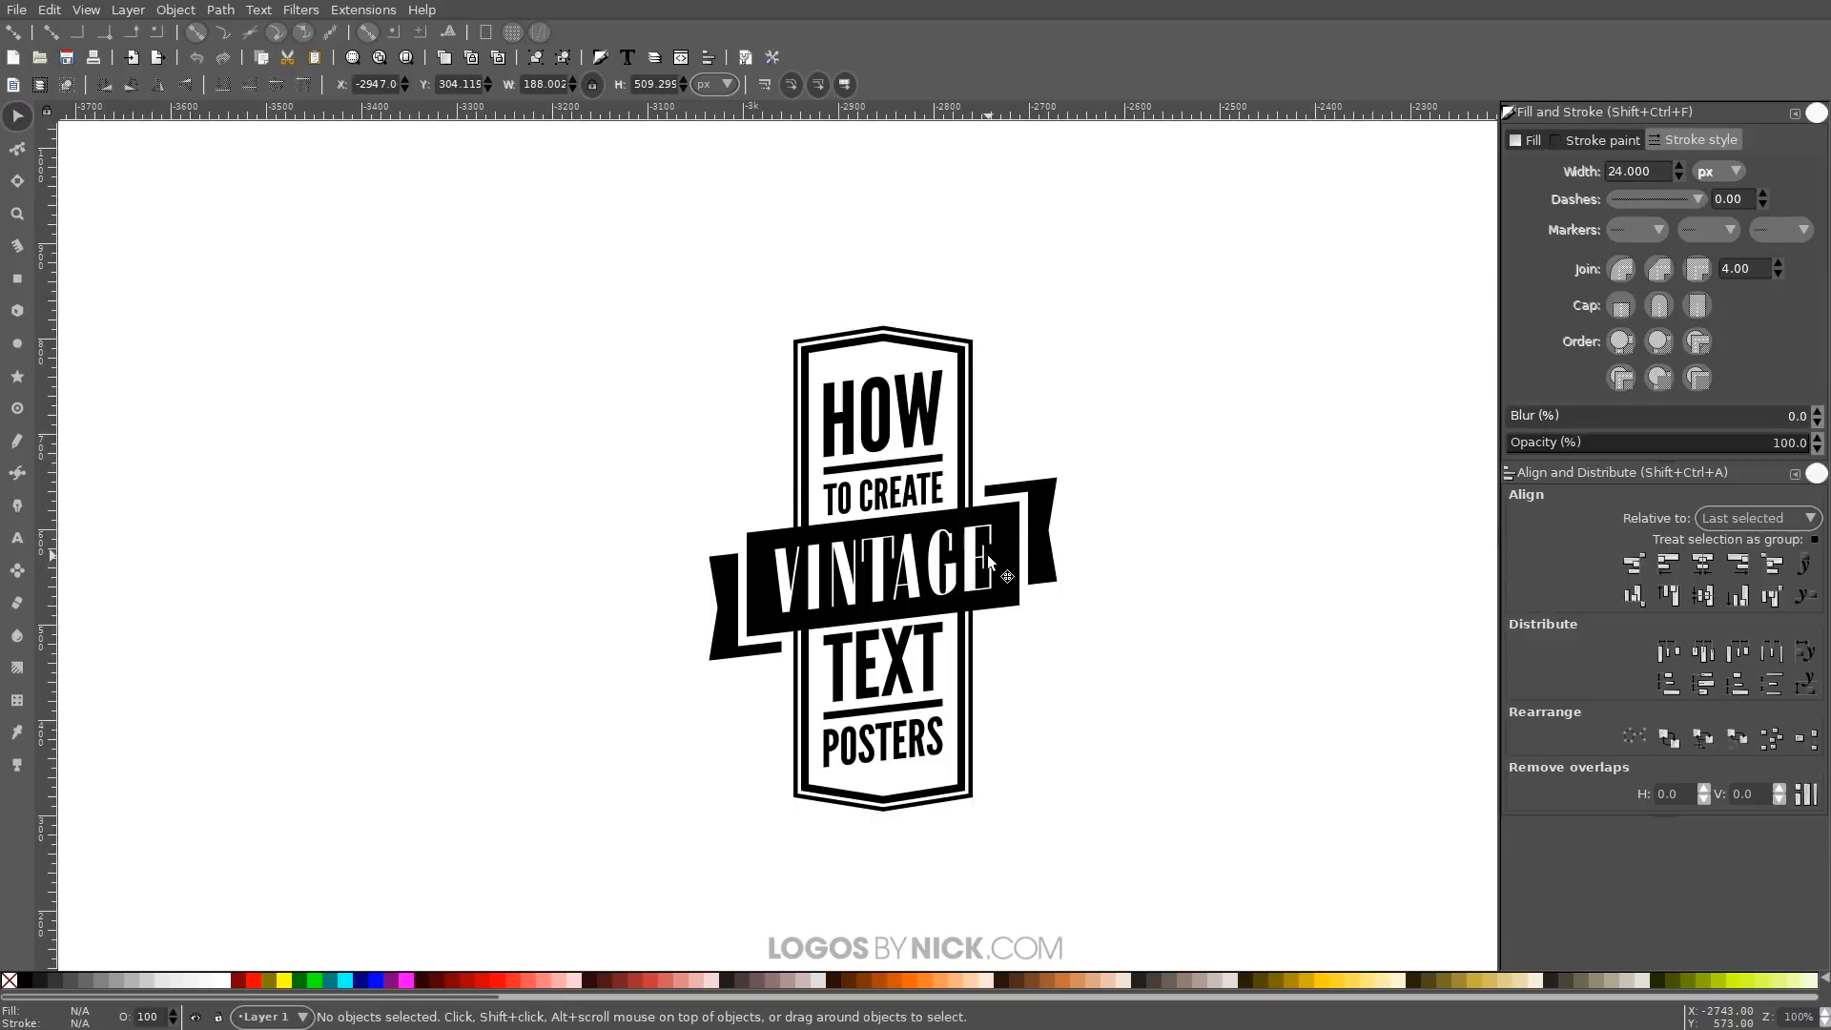
Ungroup the group holding the poster text, divider bars and ribbon banner, leaving nothing selected
click(956, 559)
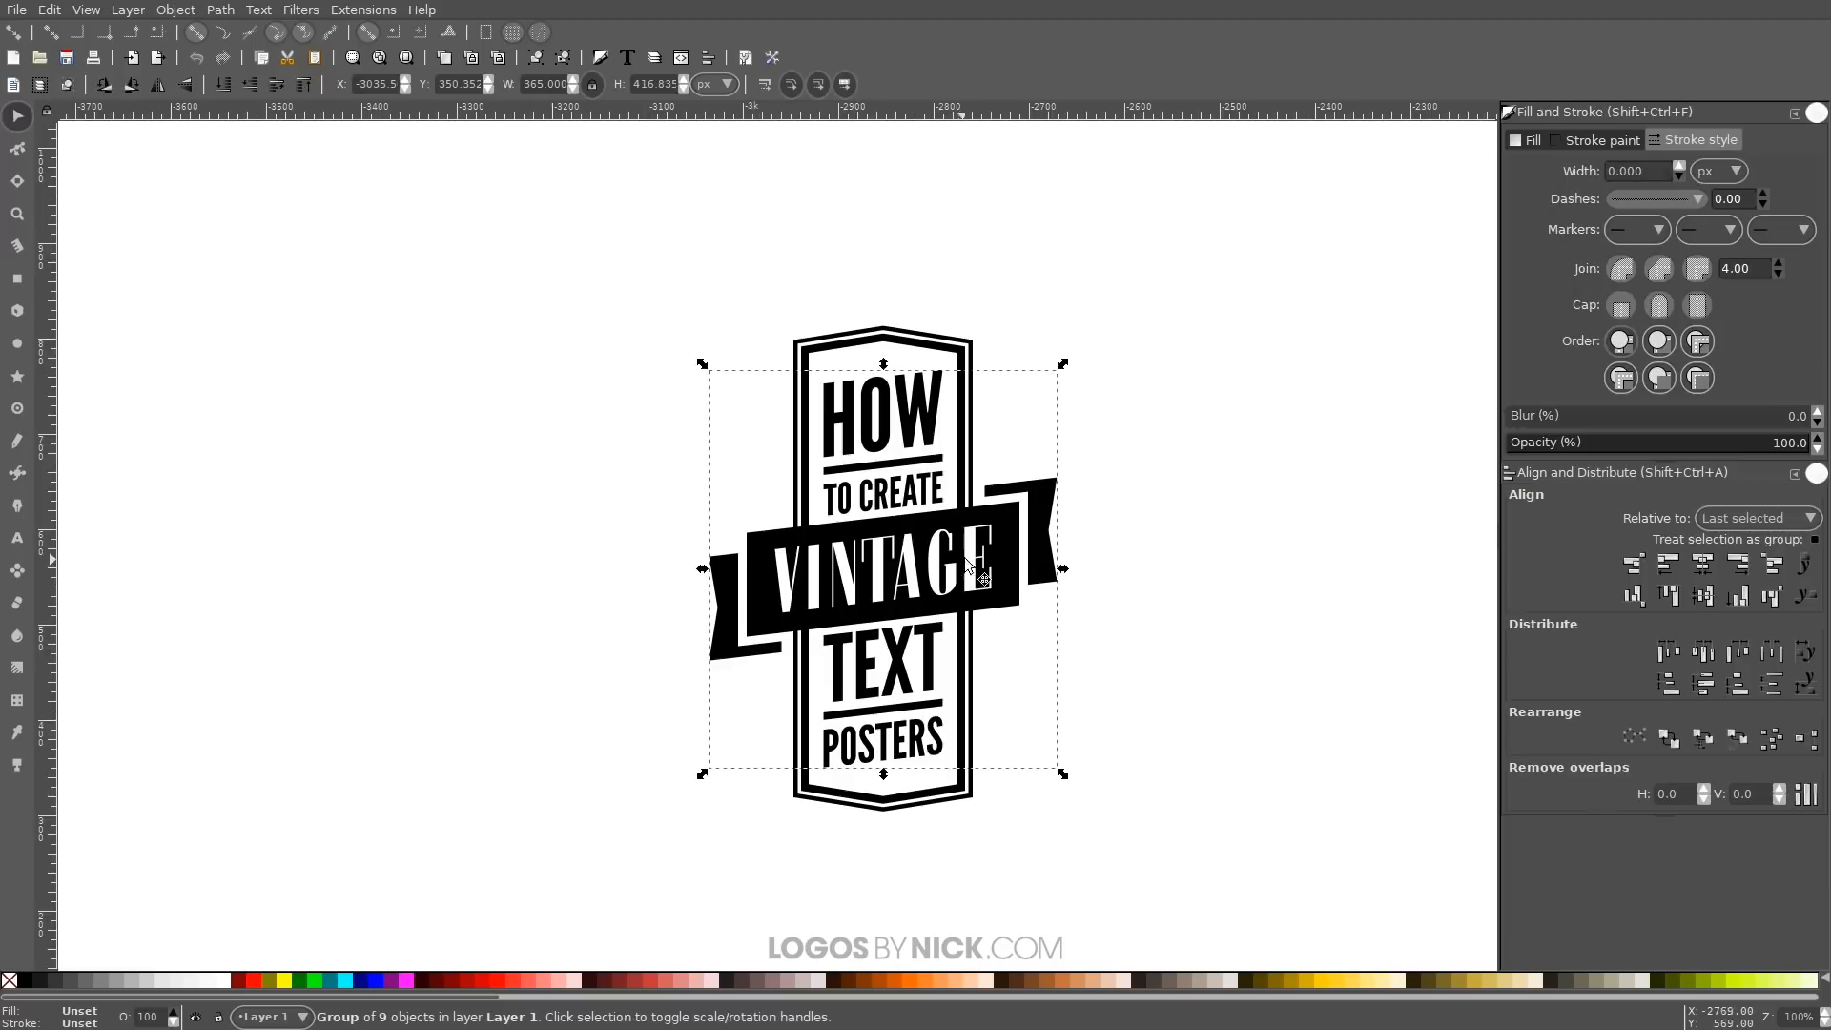
drag(955, 559, 908, 586)
drag(544, 297, 520, 299)
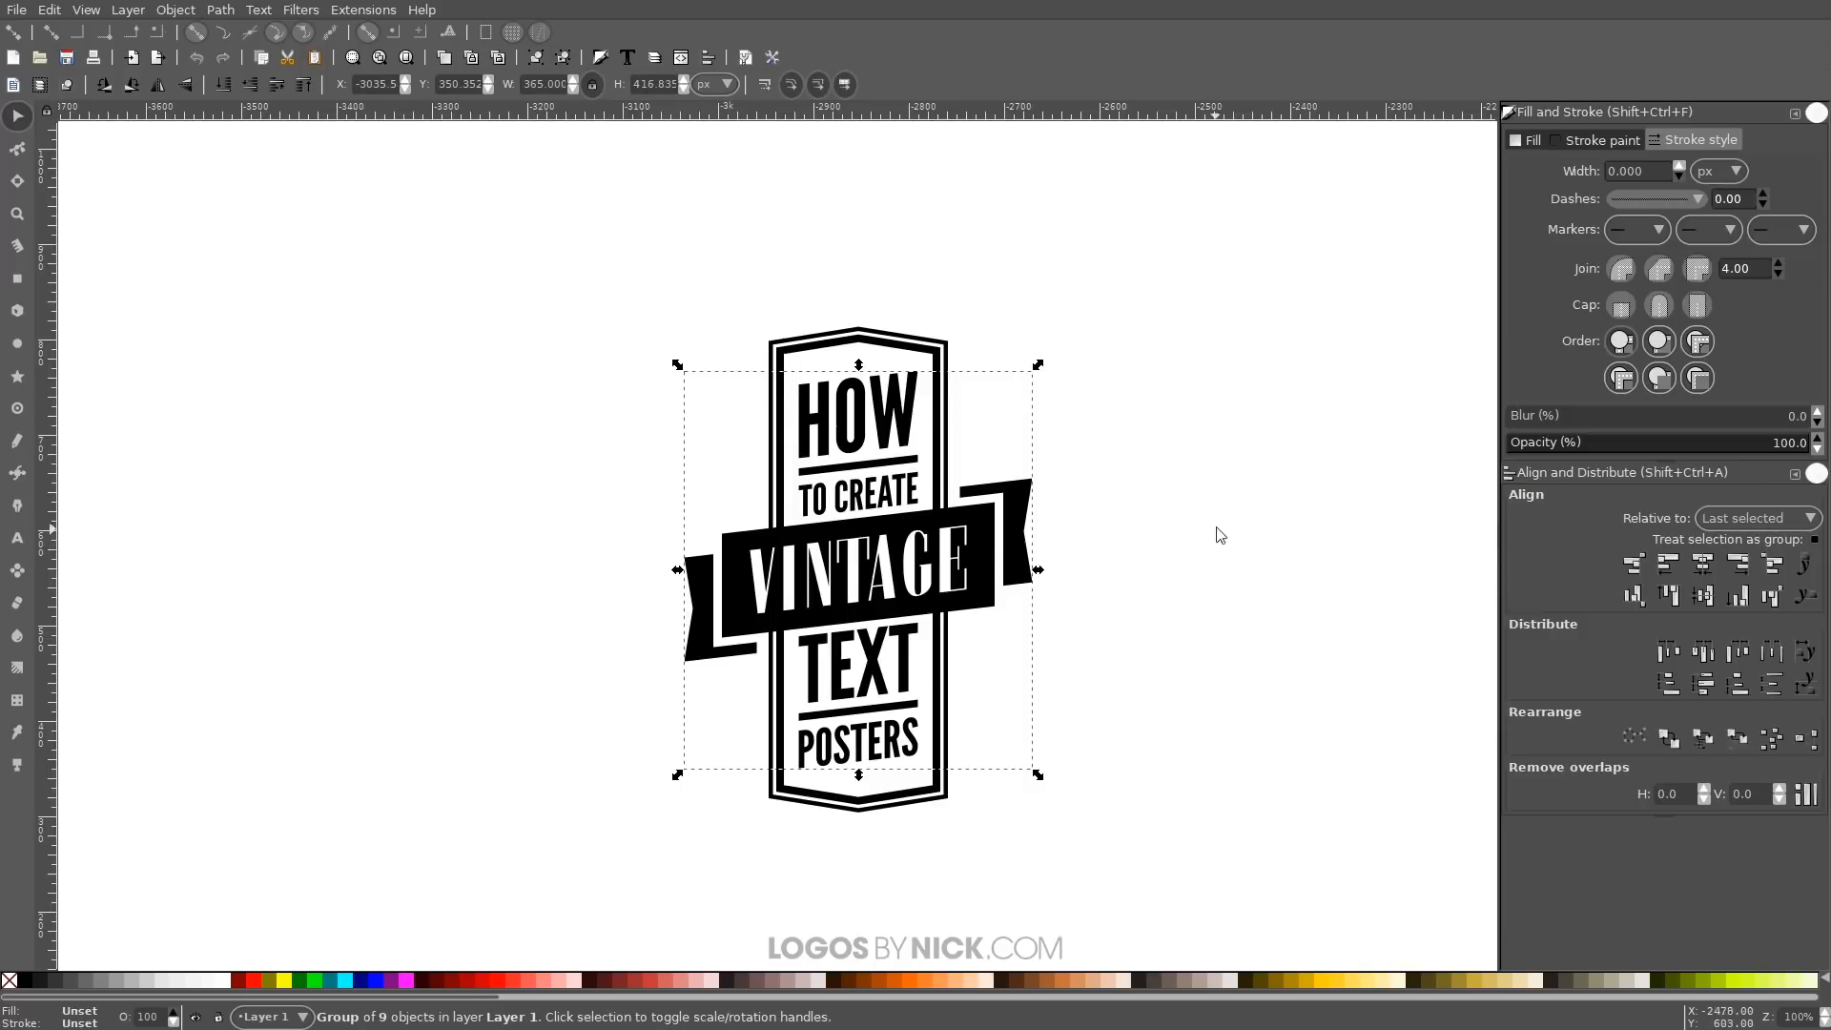
drag(1216, 526, 1231, 517)
key(ctrl+shift)
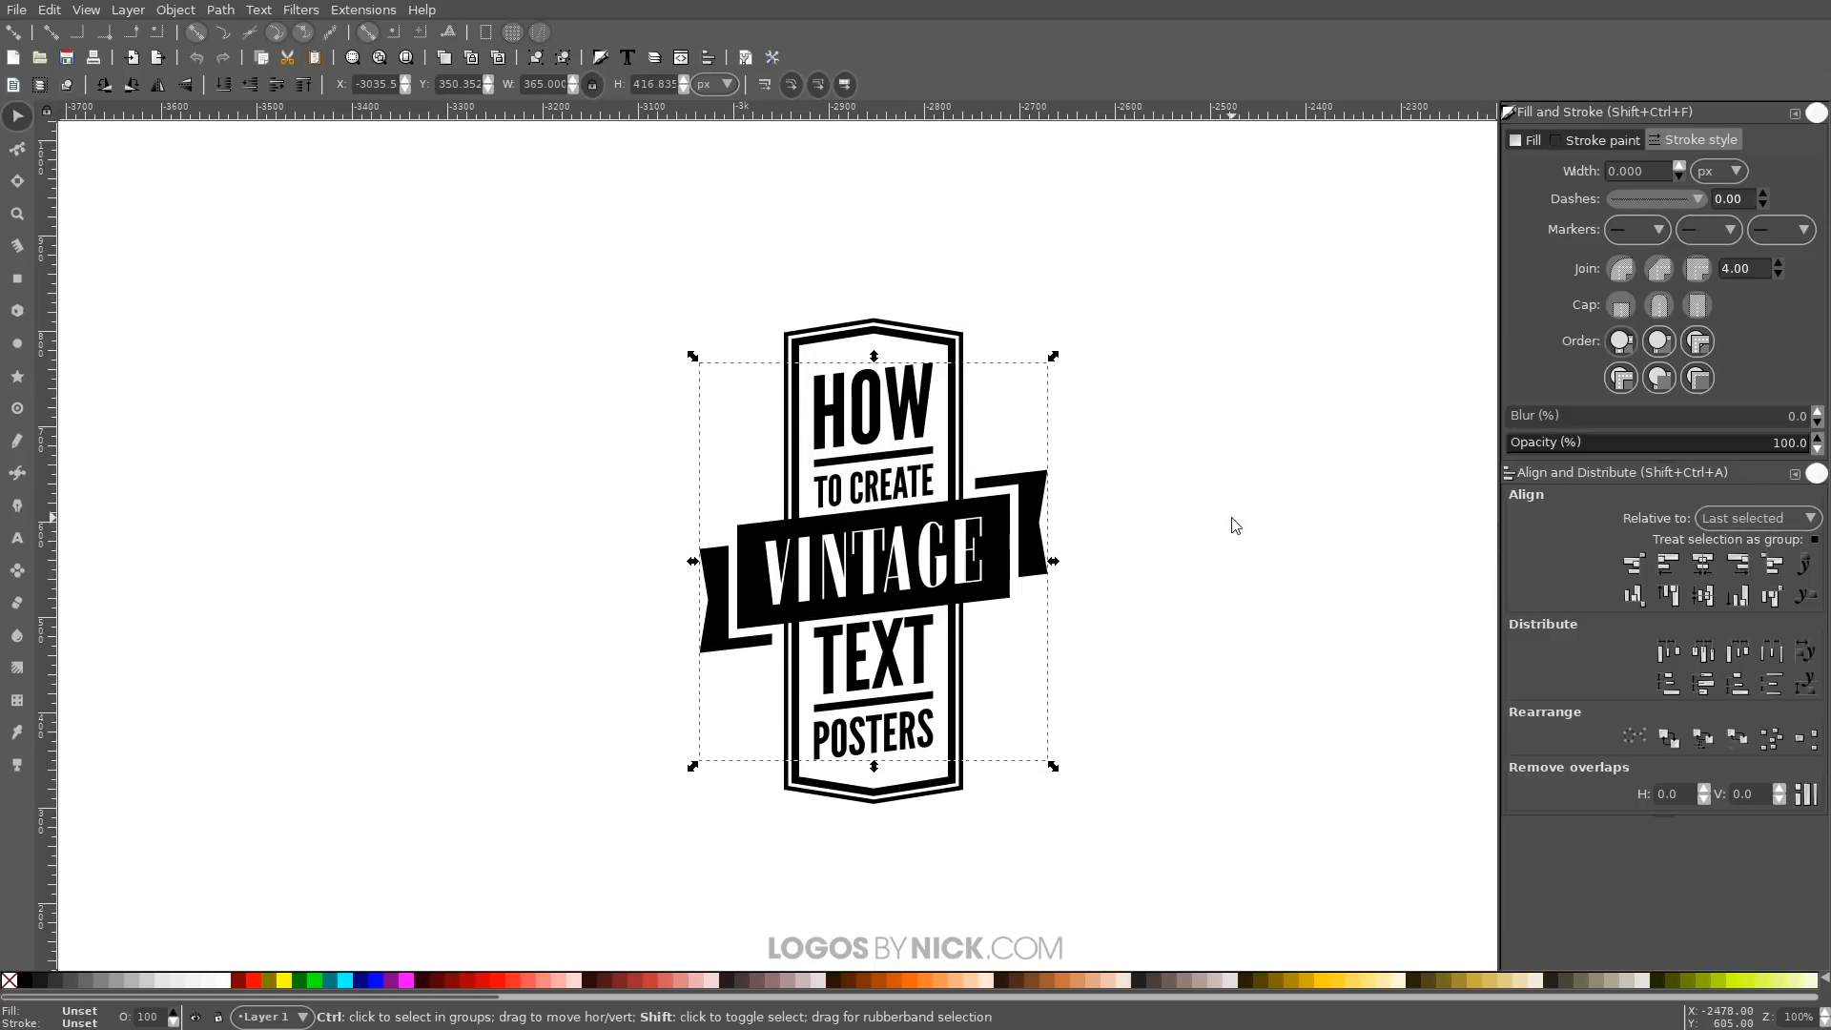
key(ctrl+shift+g)
key(Escape)
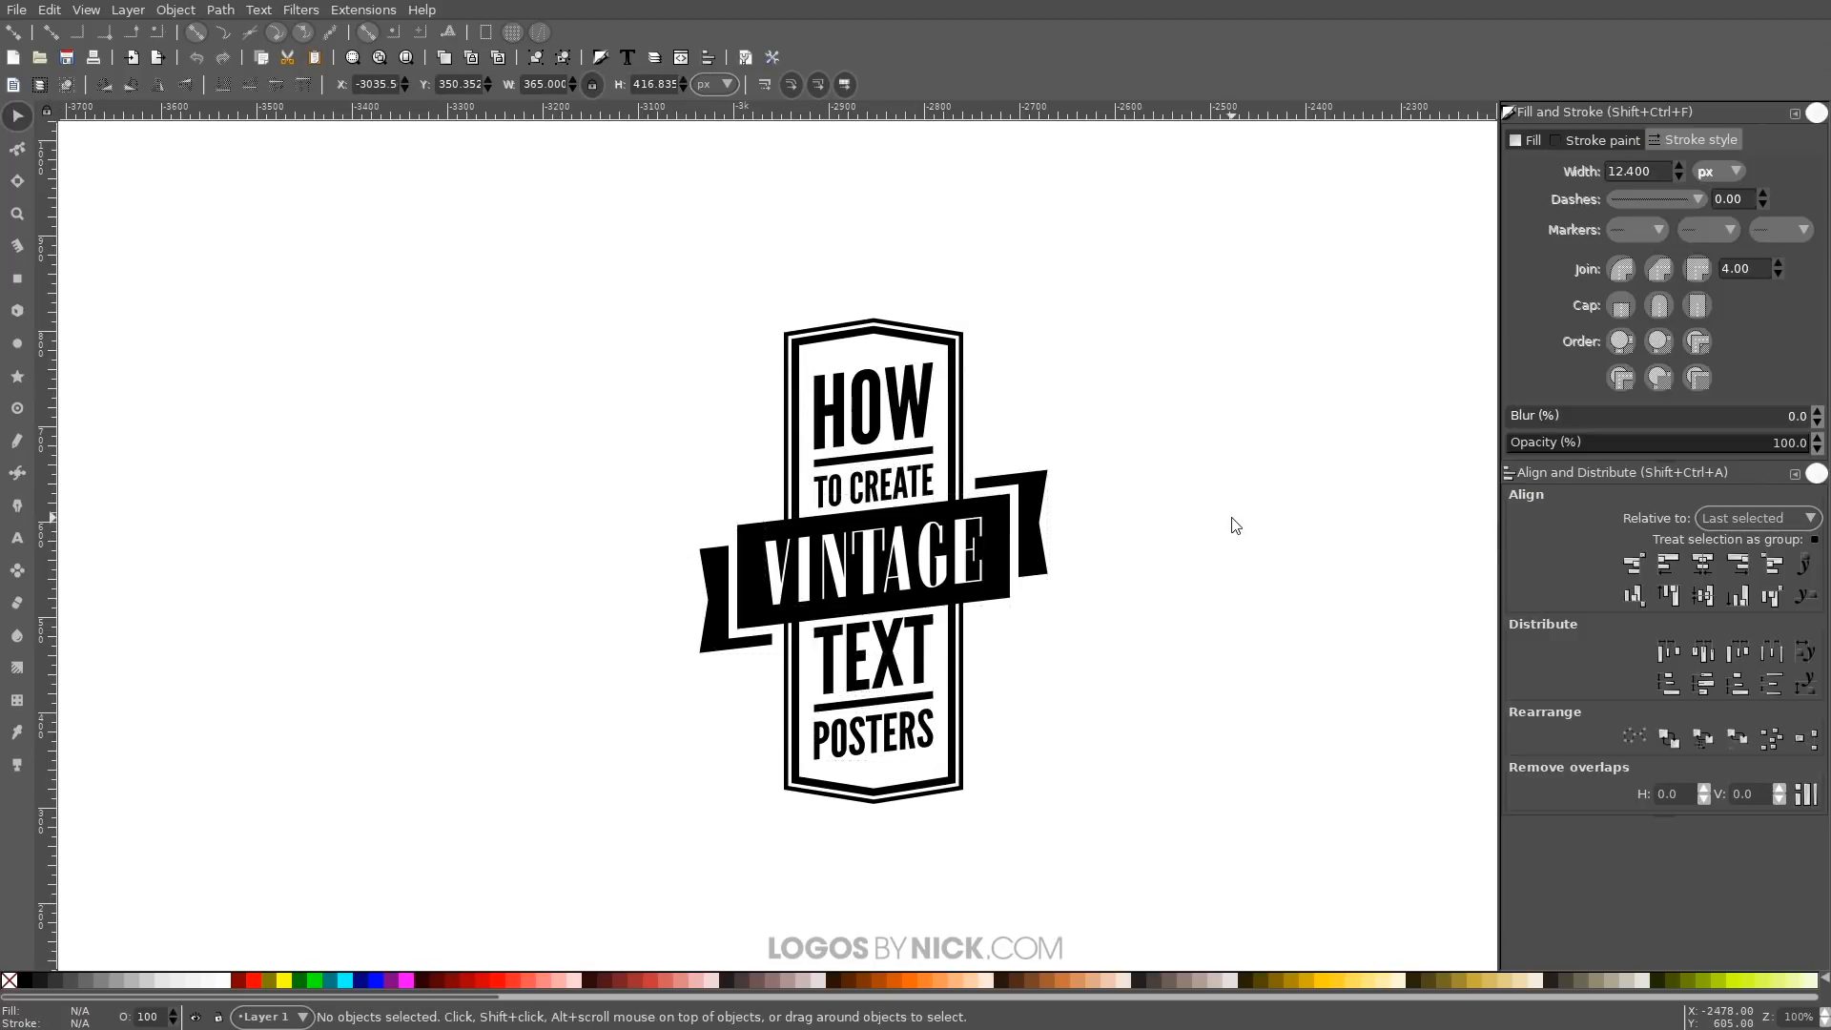
Duplicate the ribbon's centre panel behind VINTAGE and raise the copy above everything else
ctrl+scroll(852, 528, up, 2)
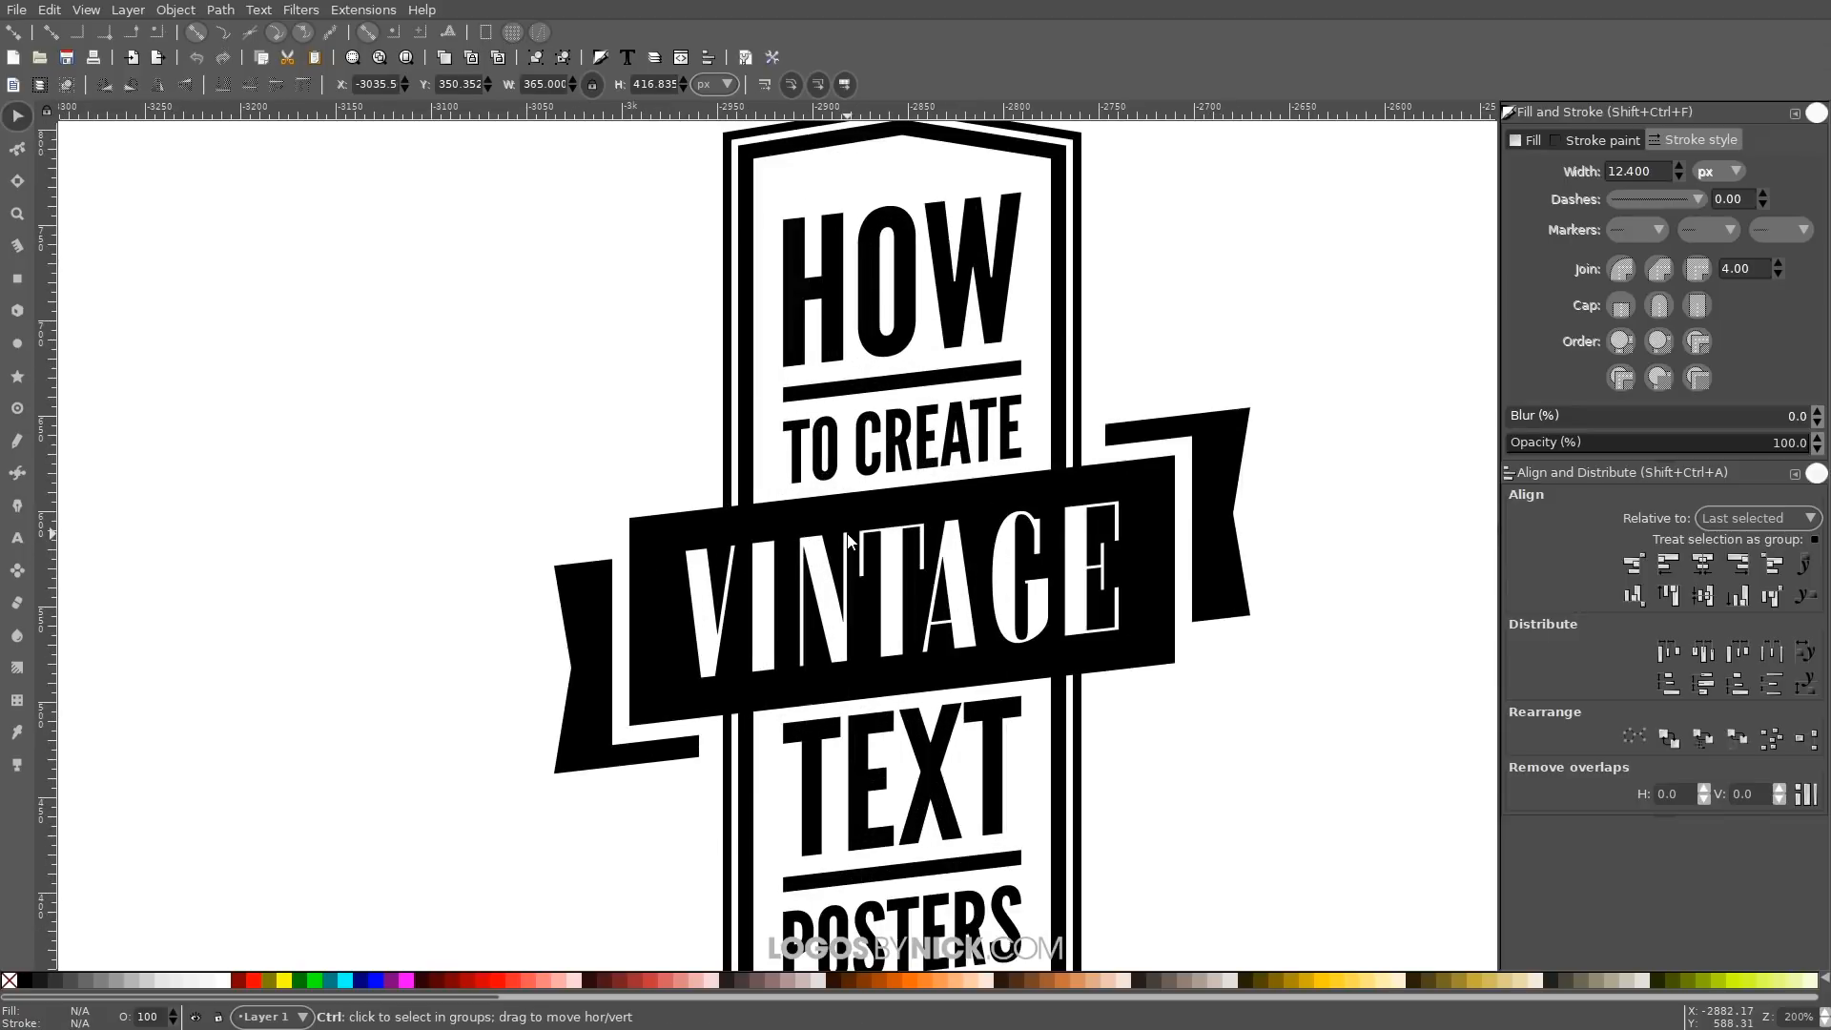
click(919, 484)
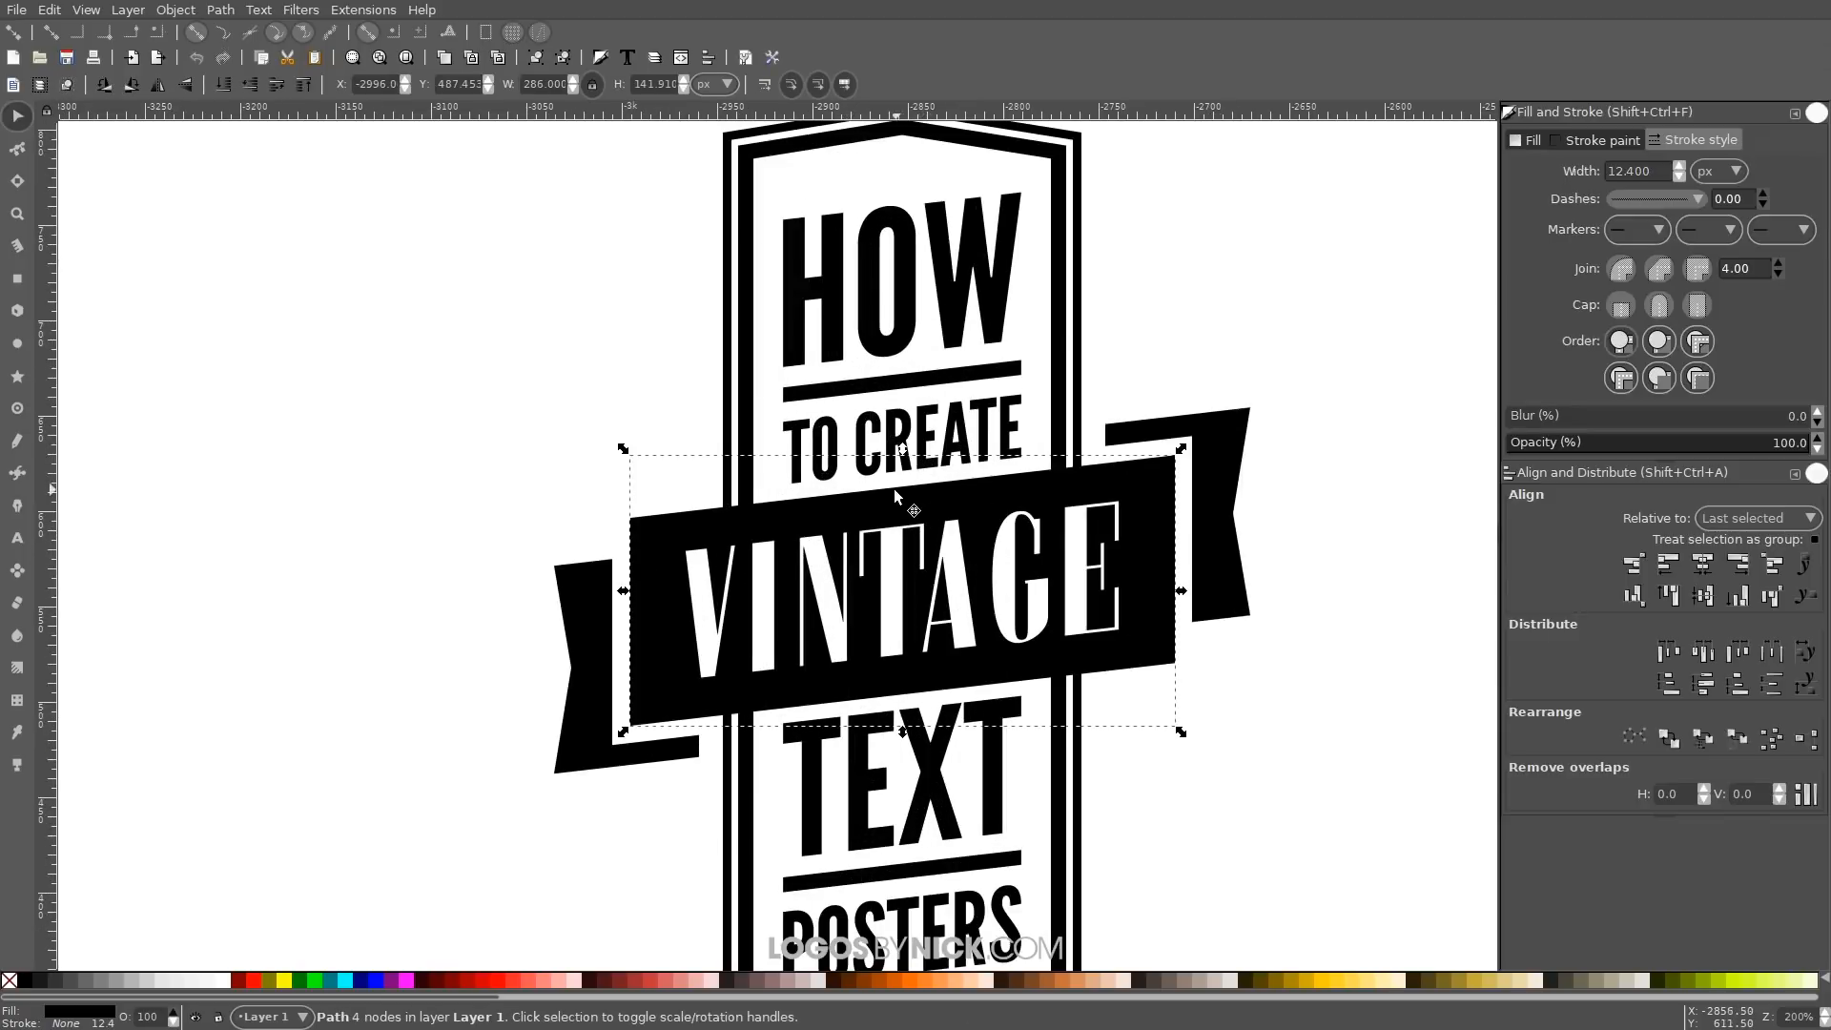
drag(898, 515, 887, 400)
key(Escape)
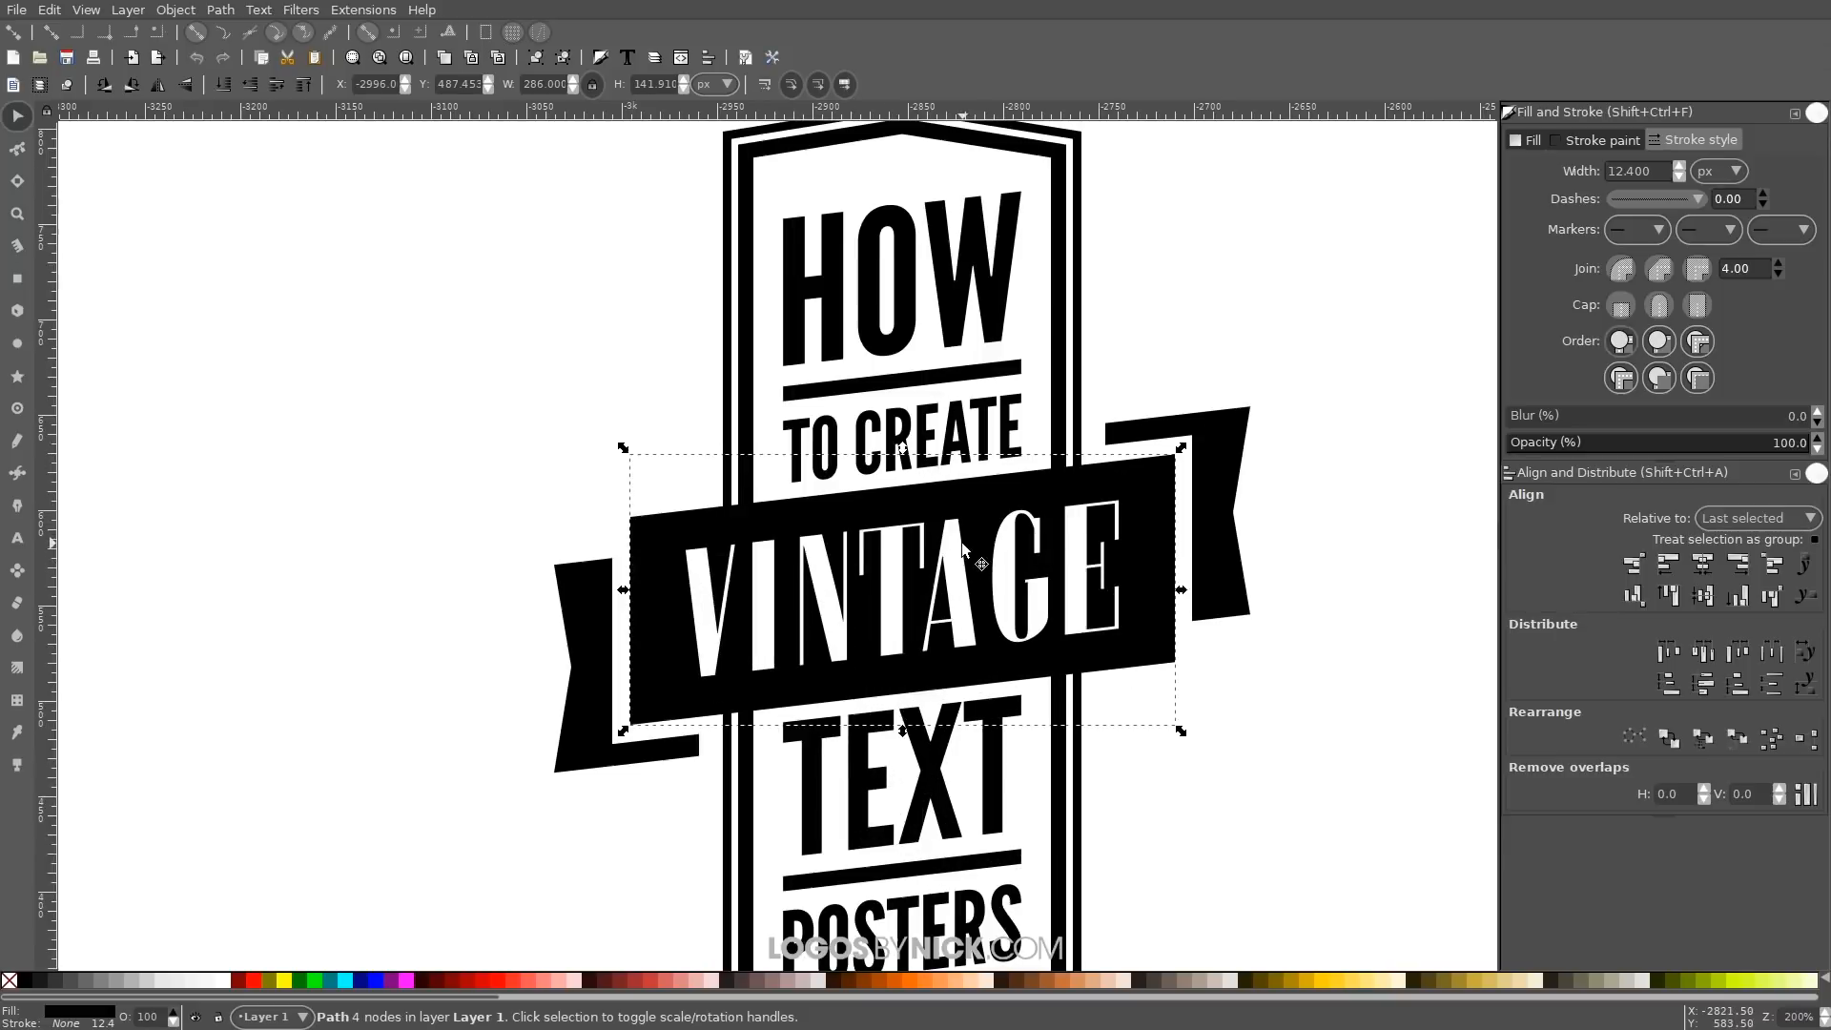
key(ctrl)
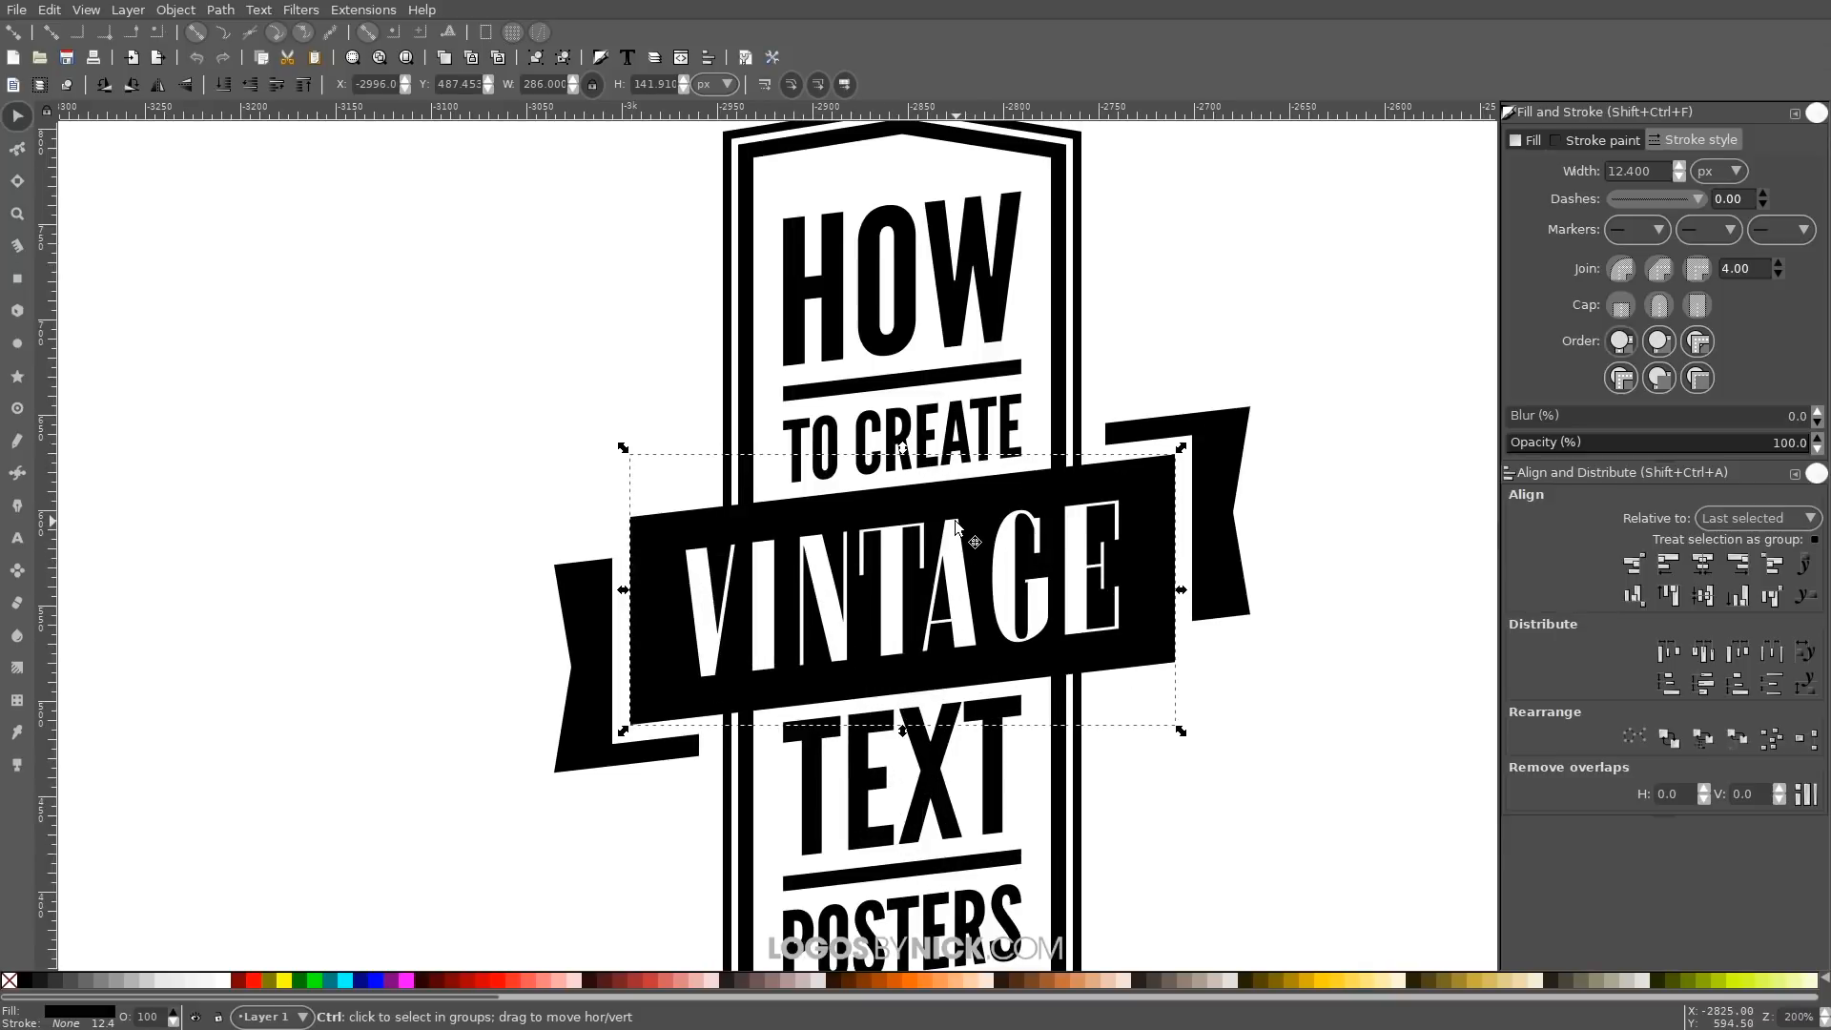
key(Home)
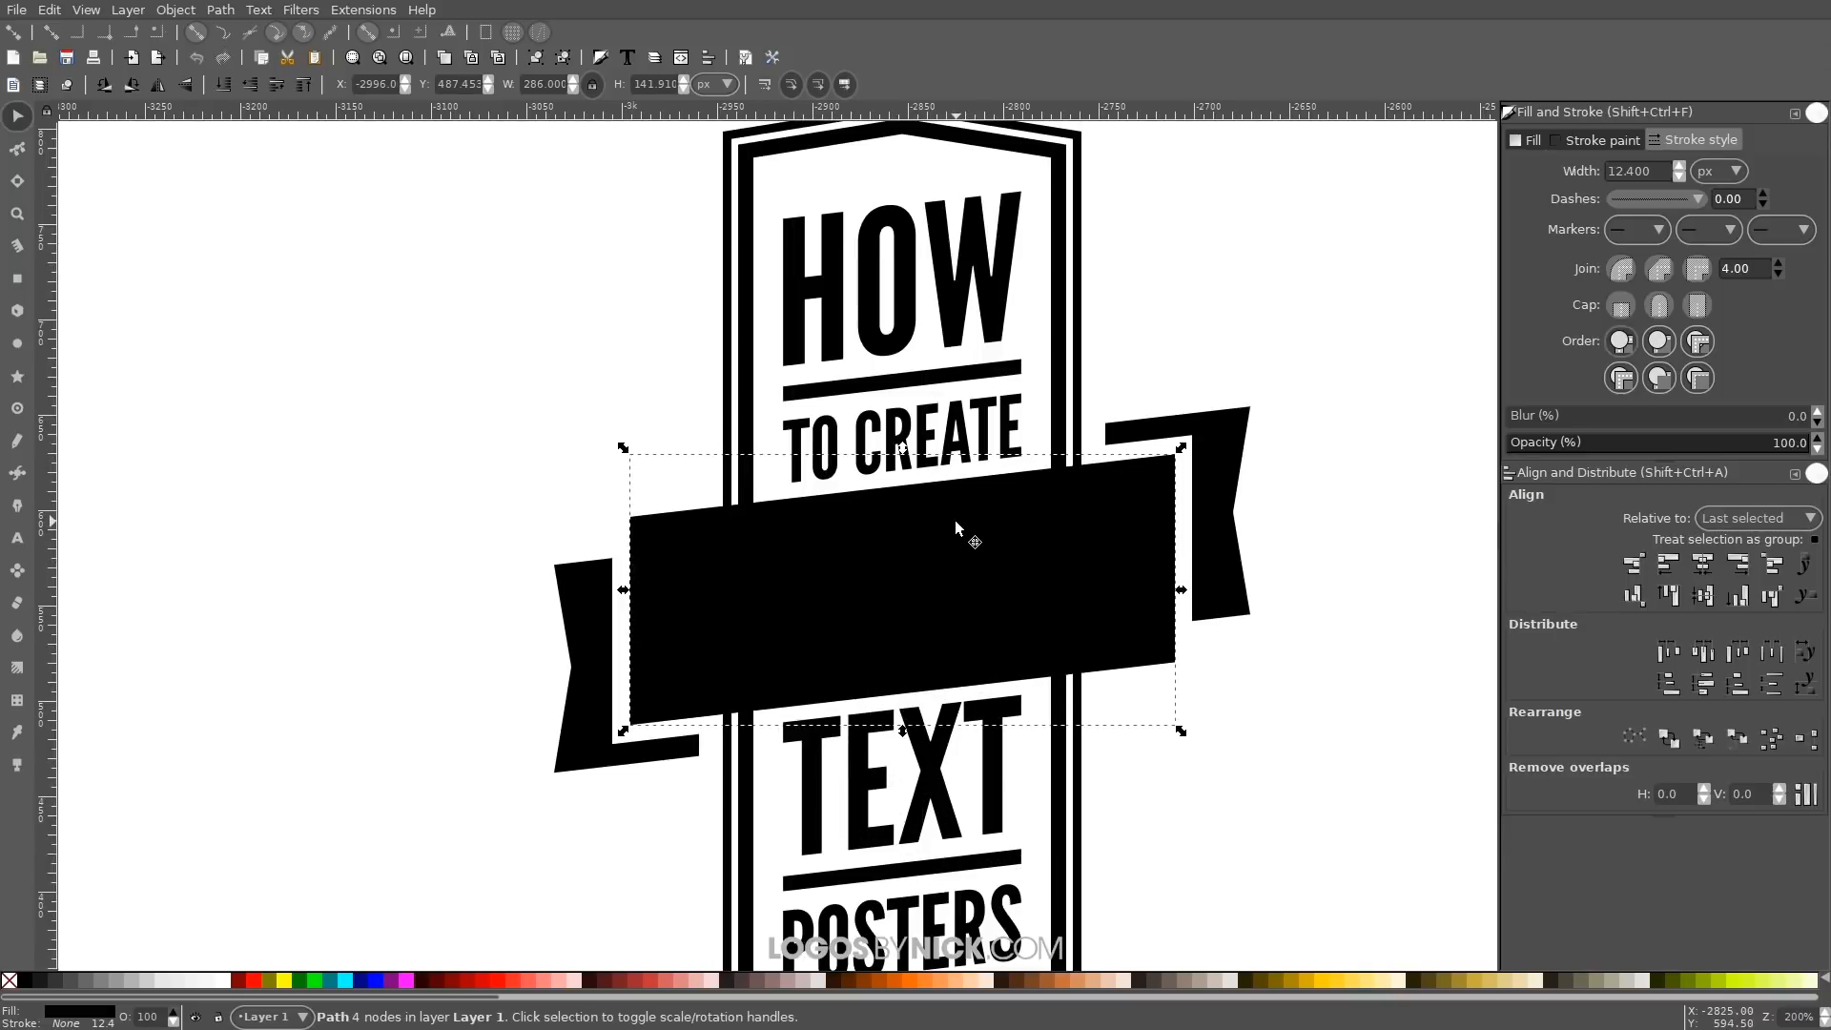
Fill the duplicated panel with red and lower its opacity to 45.7%
click(253, 987)
click(1674, 444)
drag(1660, 448, 1646, 448)
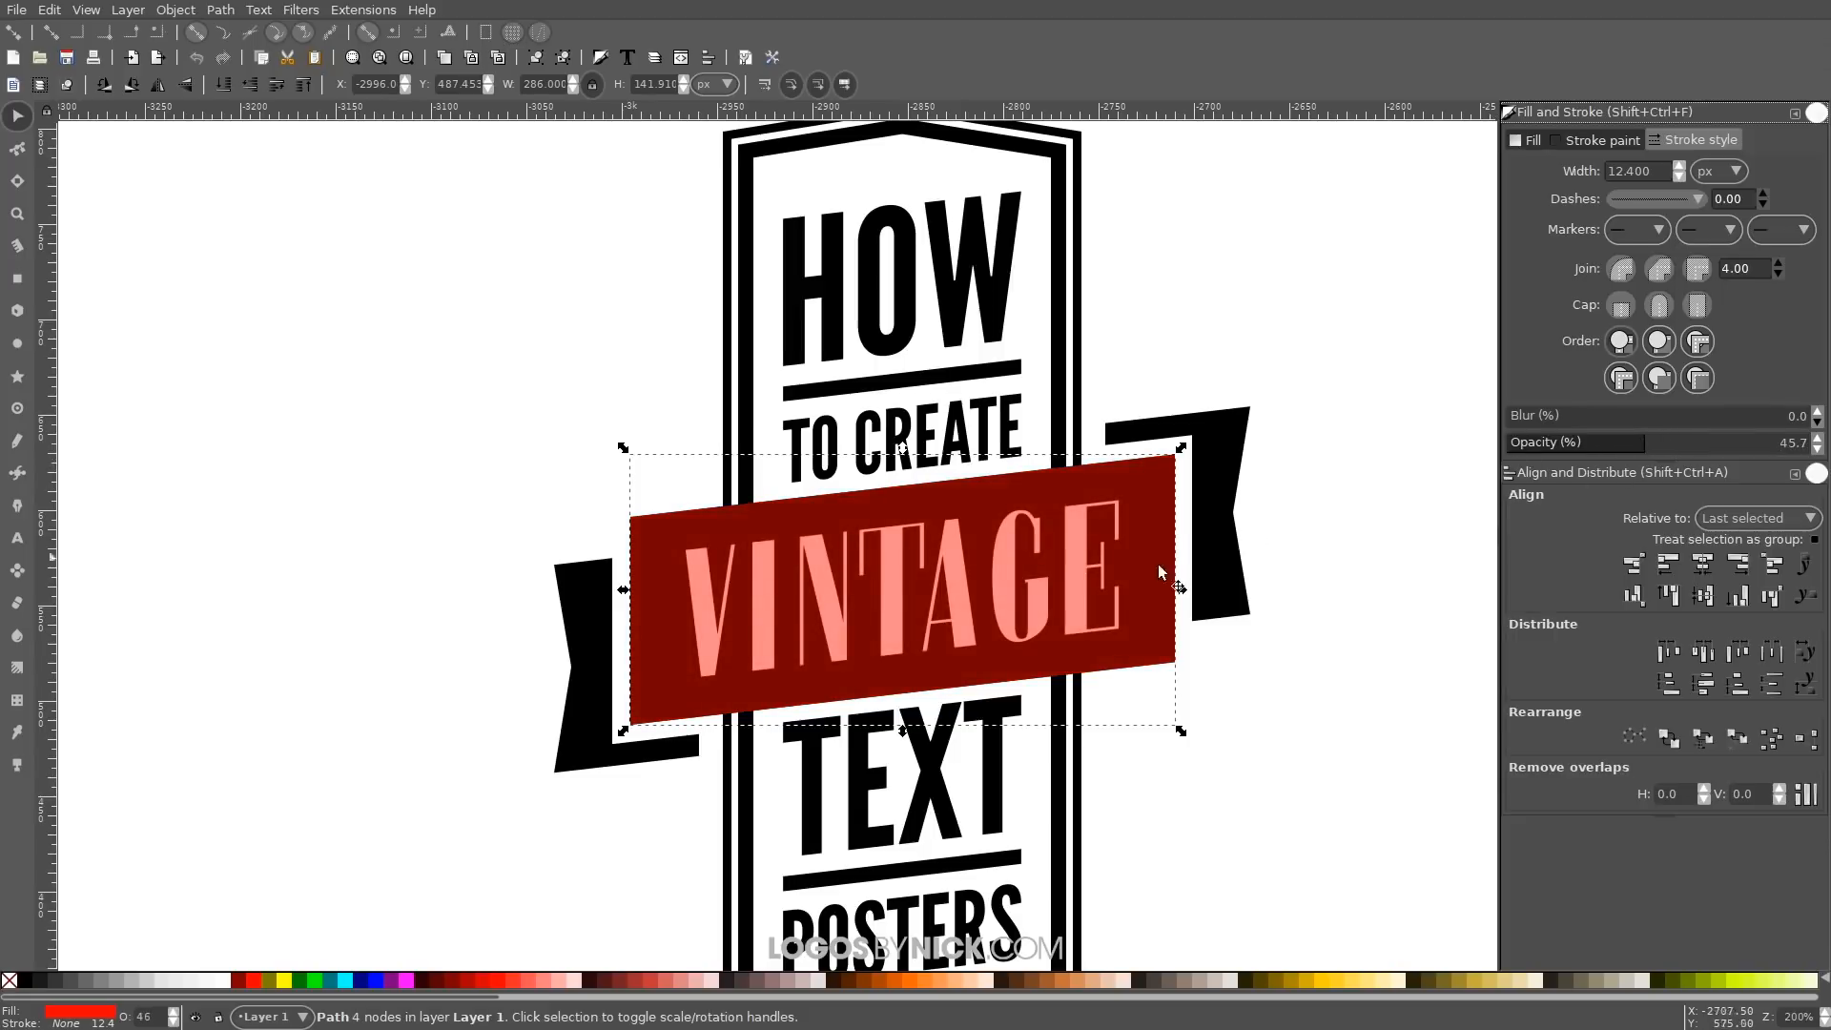
Move the two upper corner nodes of the red panel straight up by about 9 px
scroll(810, 524, up, 2)
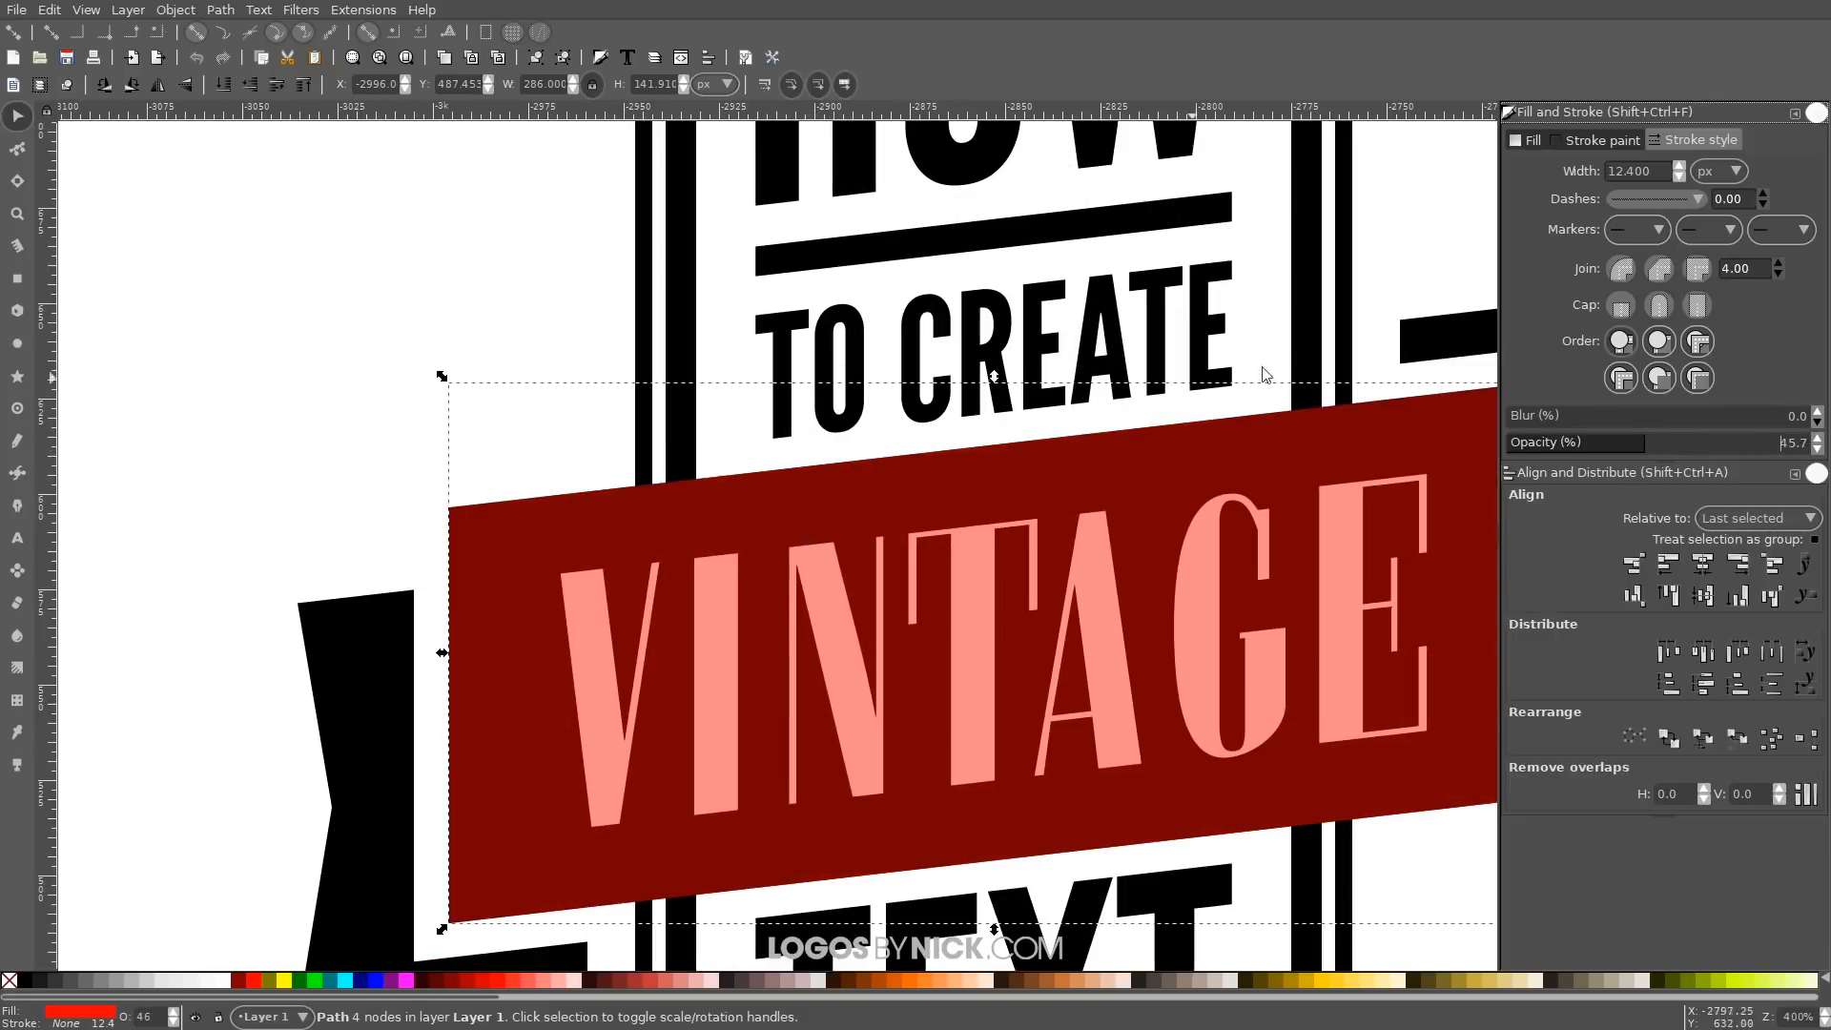
scroll(1125, 399, down, 3)
scroll(1124, 399, left, 1)
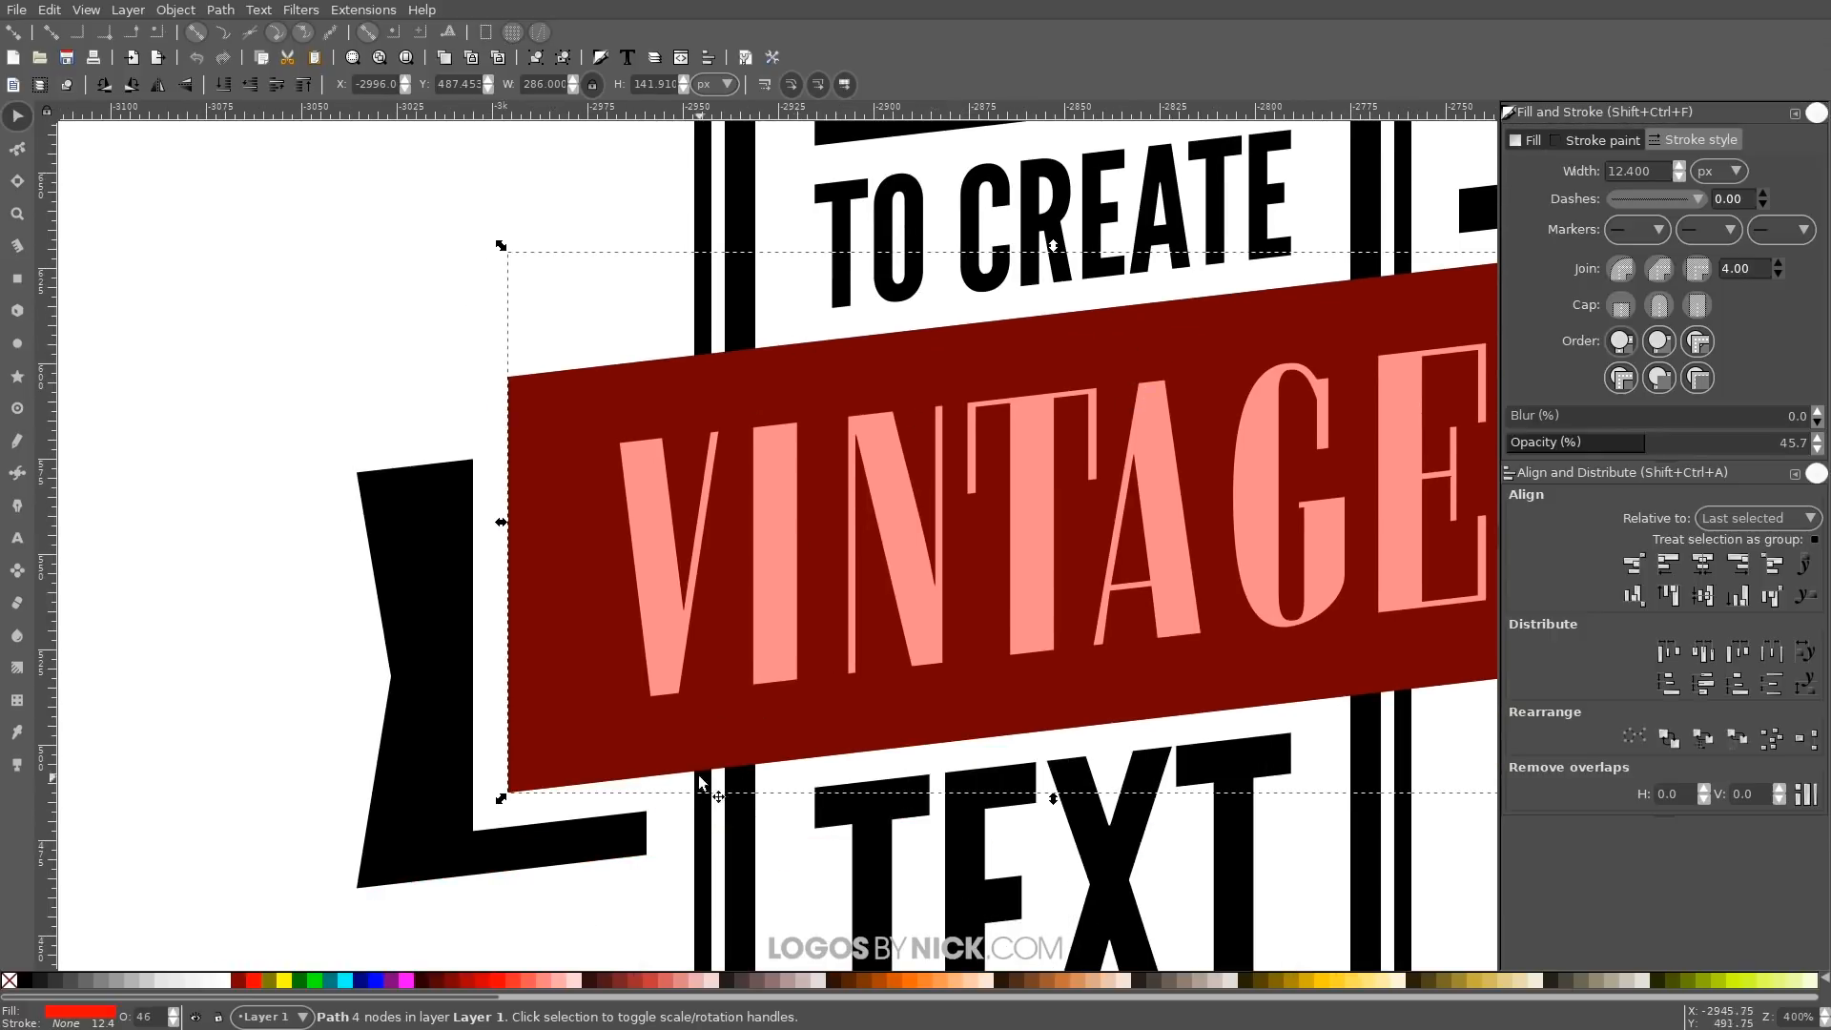
scroll(946, 620, up, 4)
scroll(946, 620, right, 3)
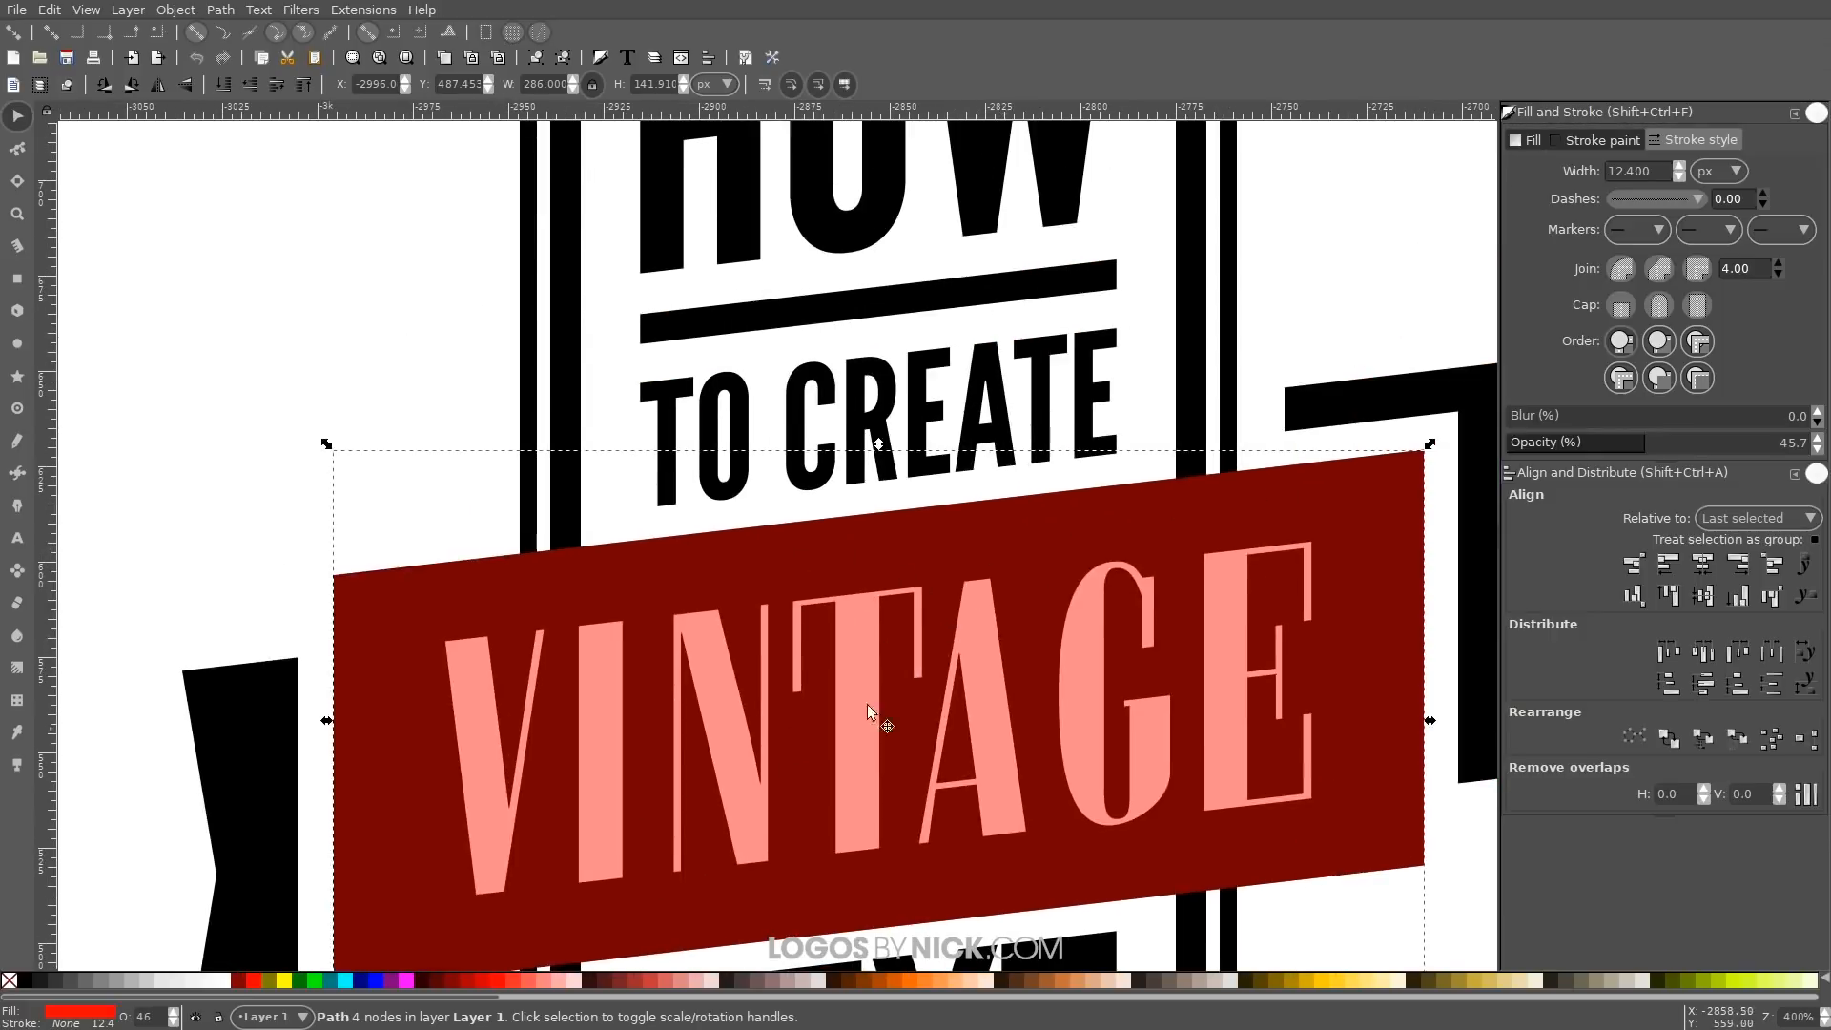
scroll(1104, 694, down, 2)
scroll(1104, 694, right, 1)
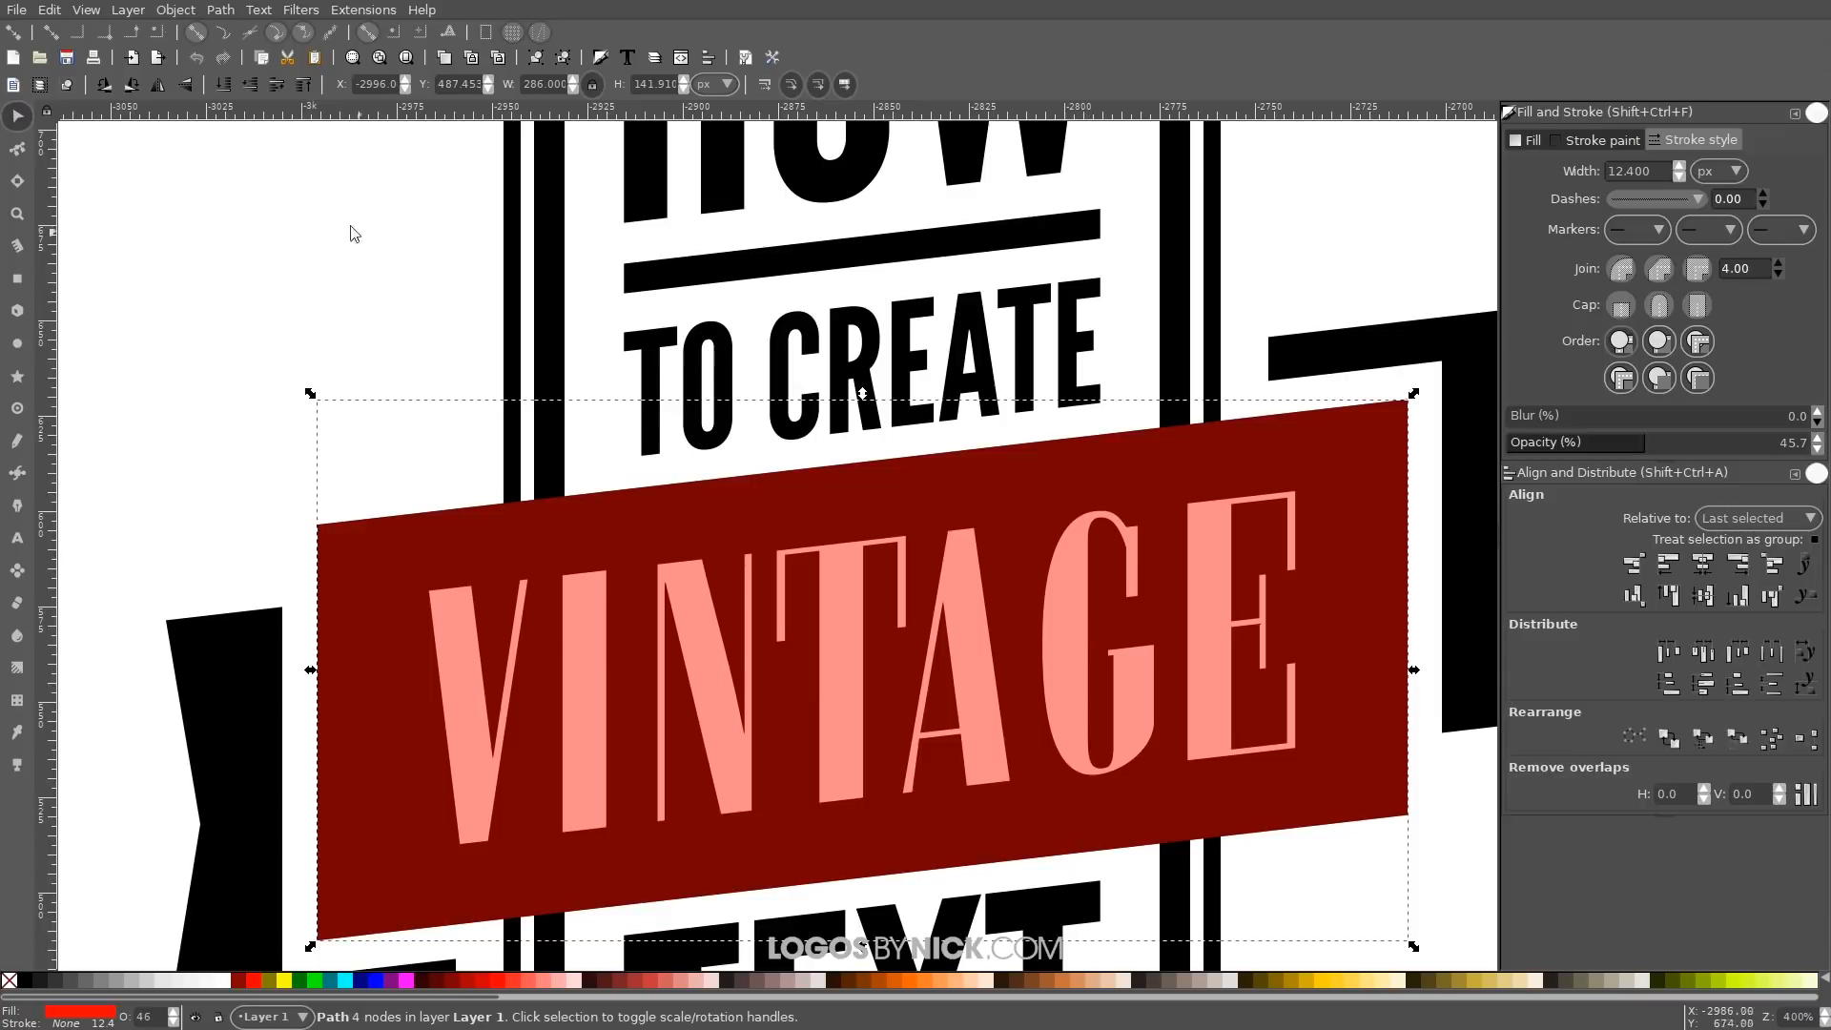
click(21, 150)
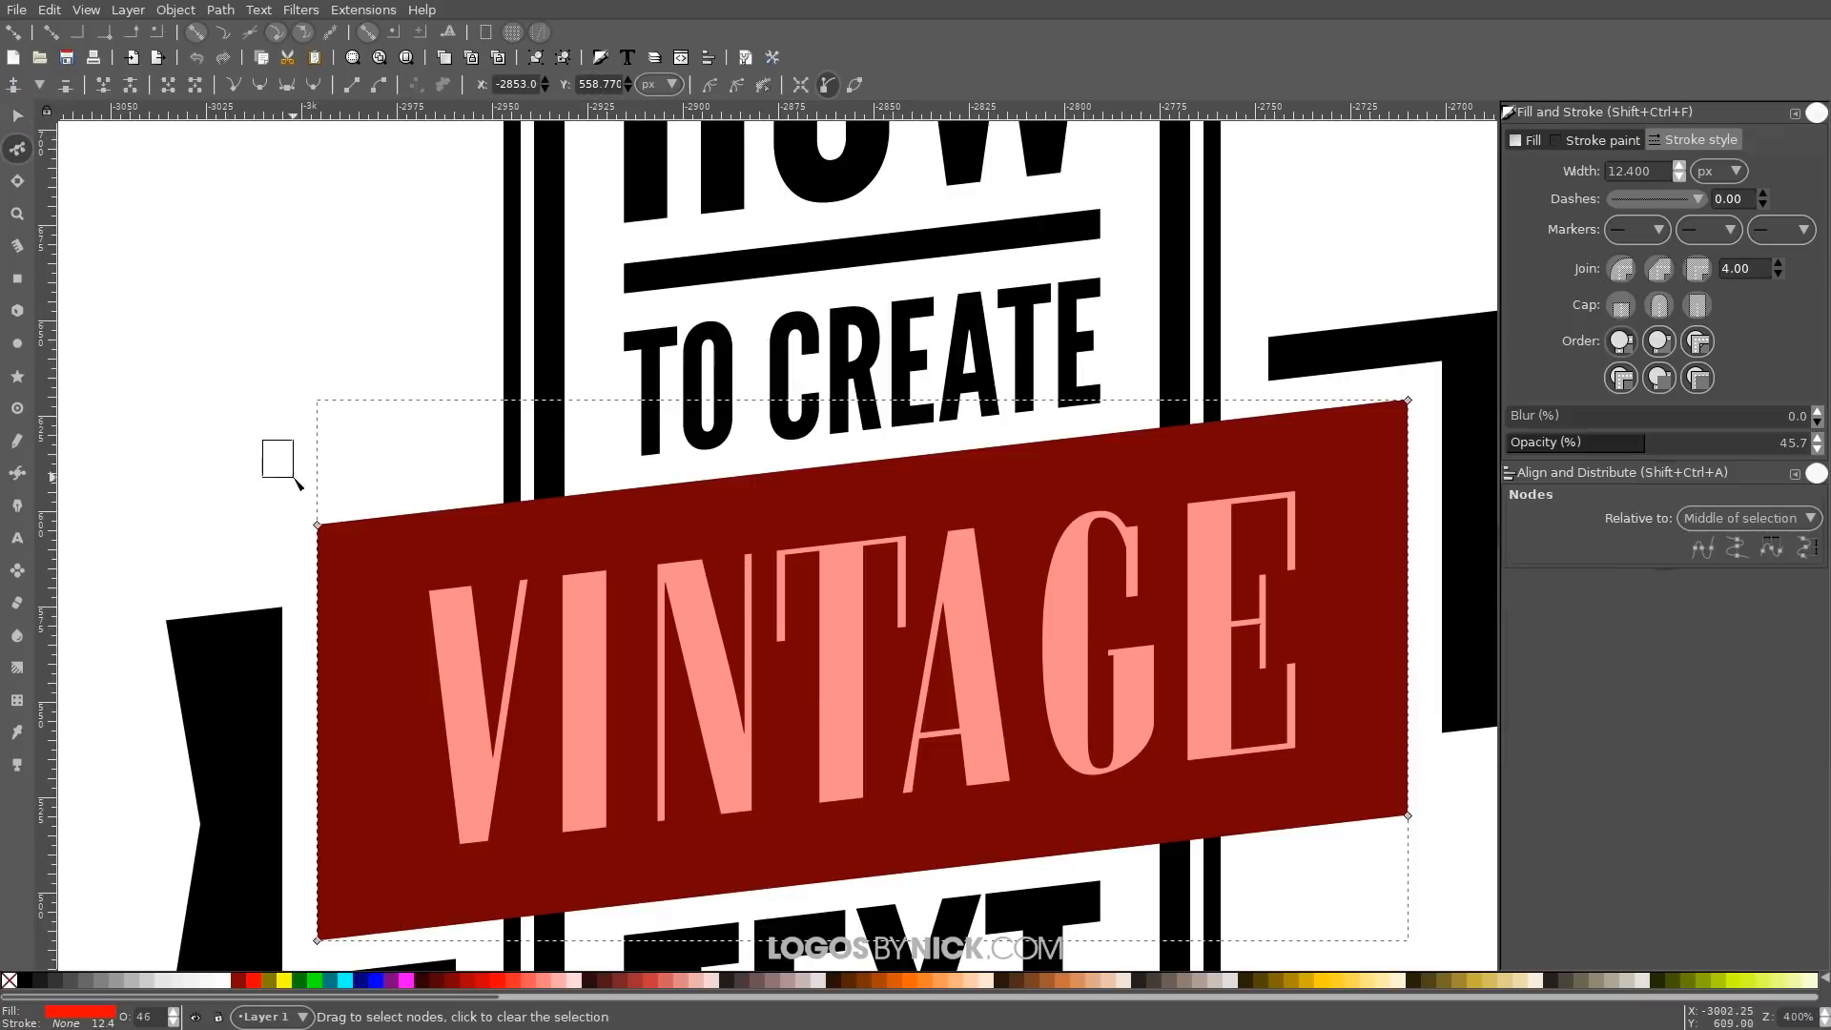
click(318, 524)
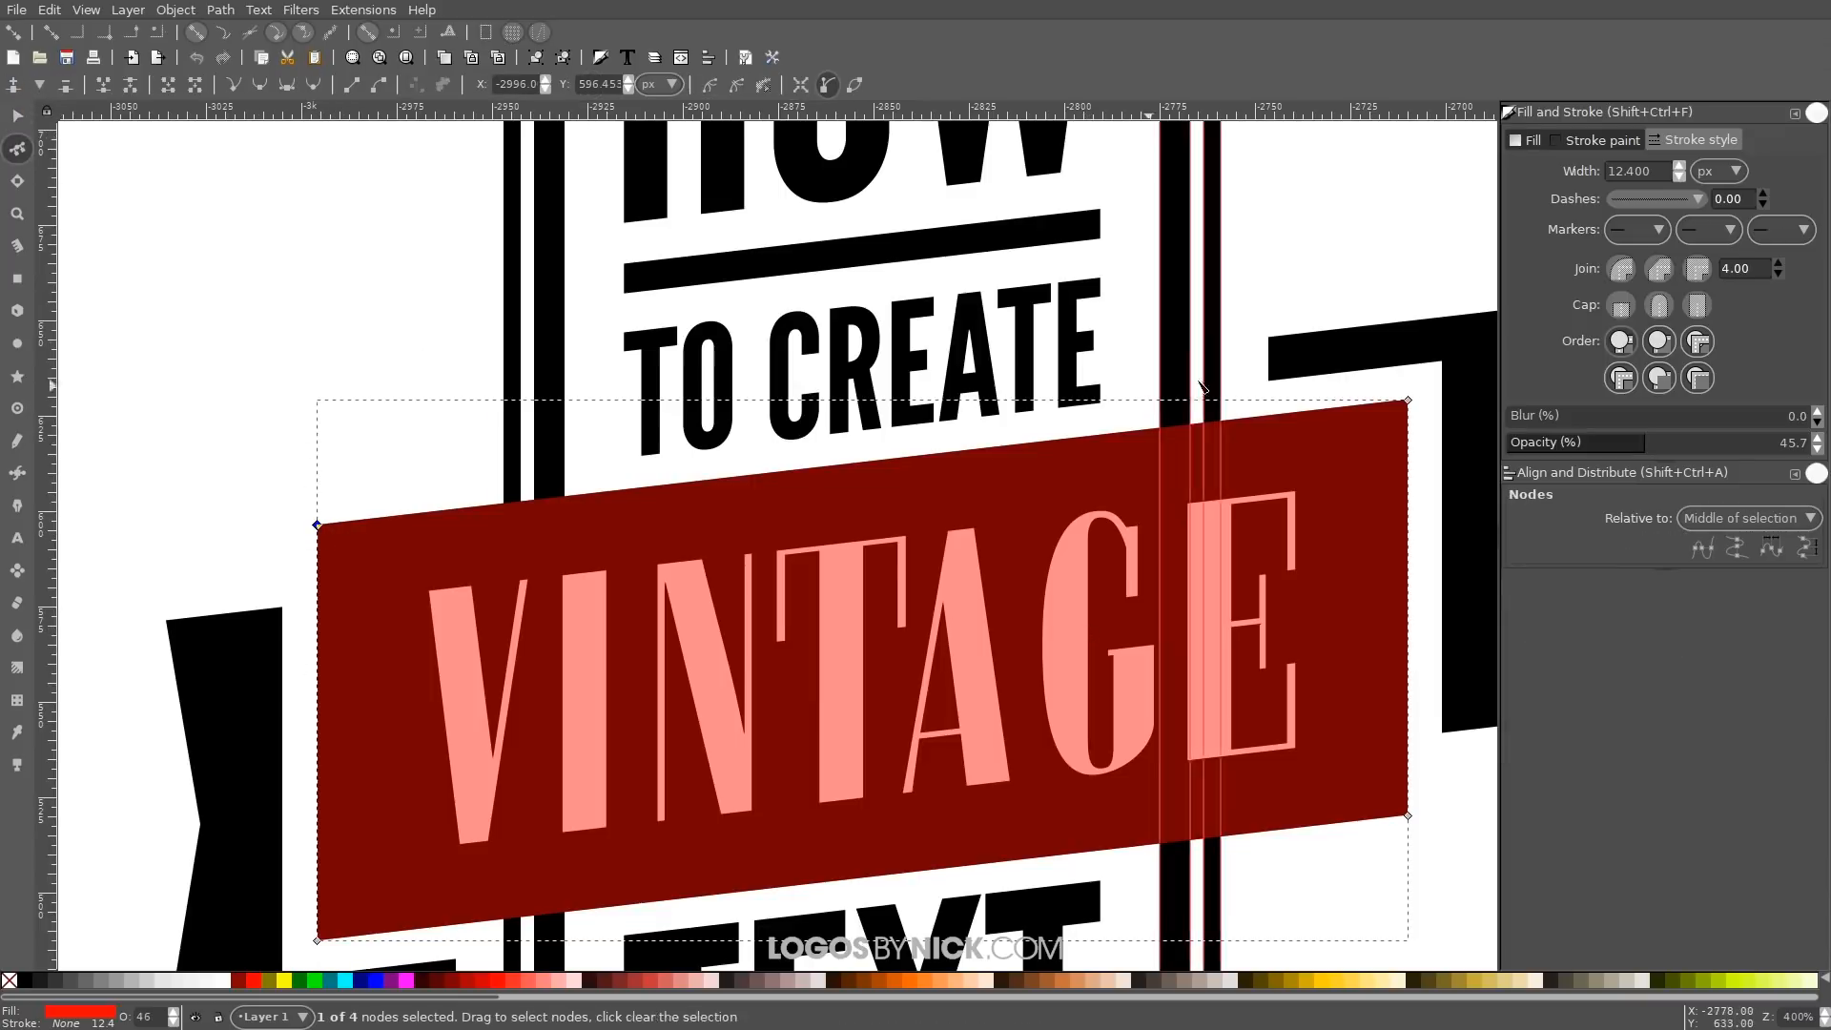
shift+click(1408, 400)
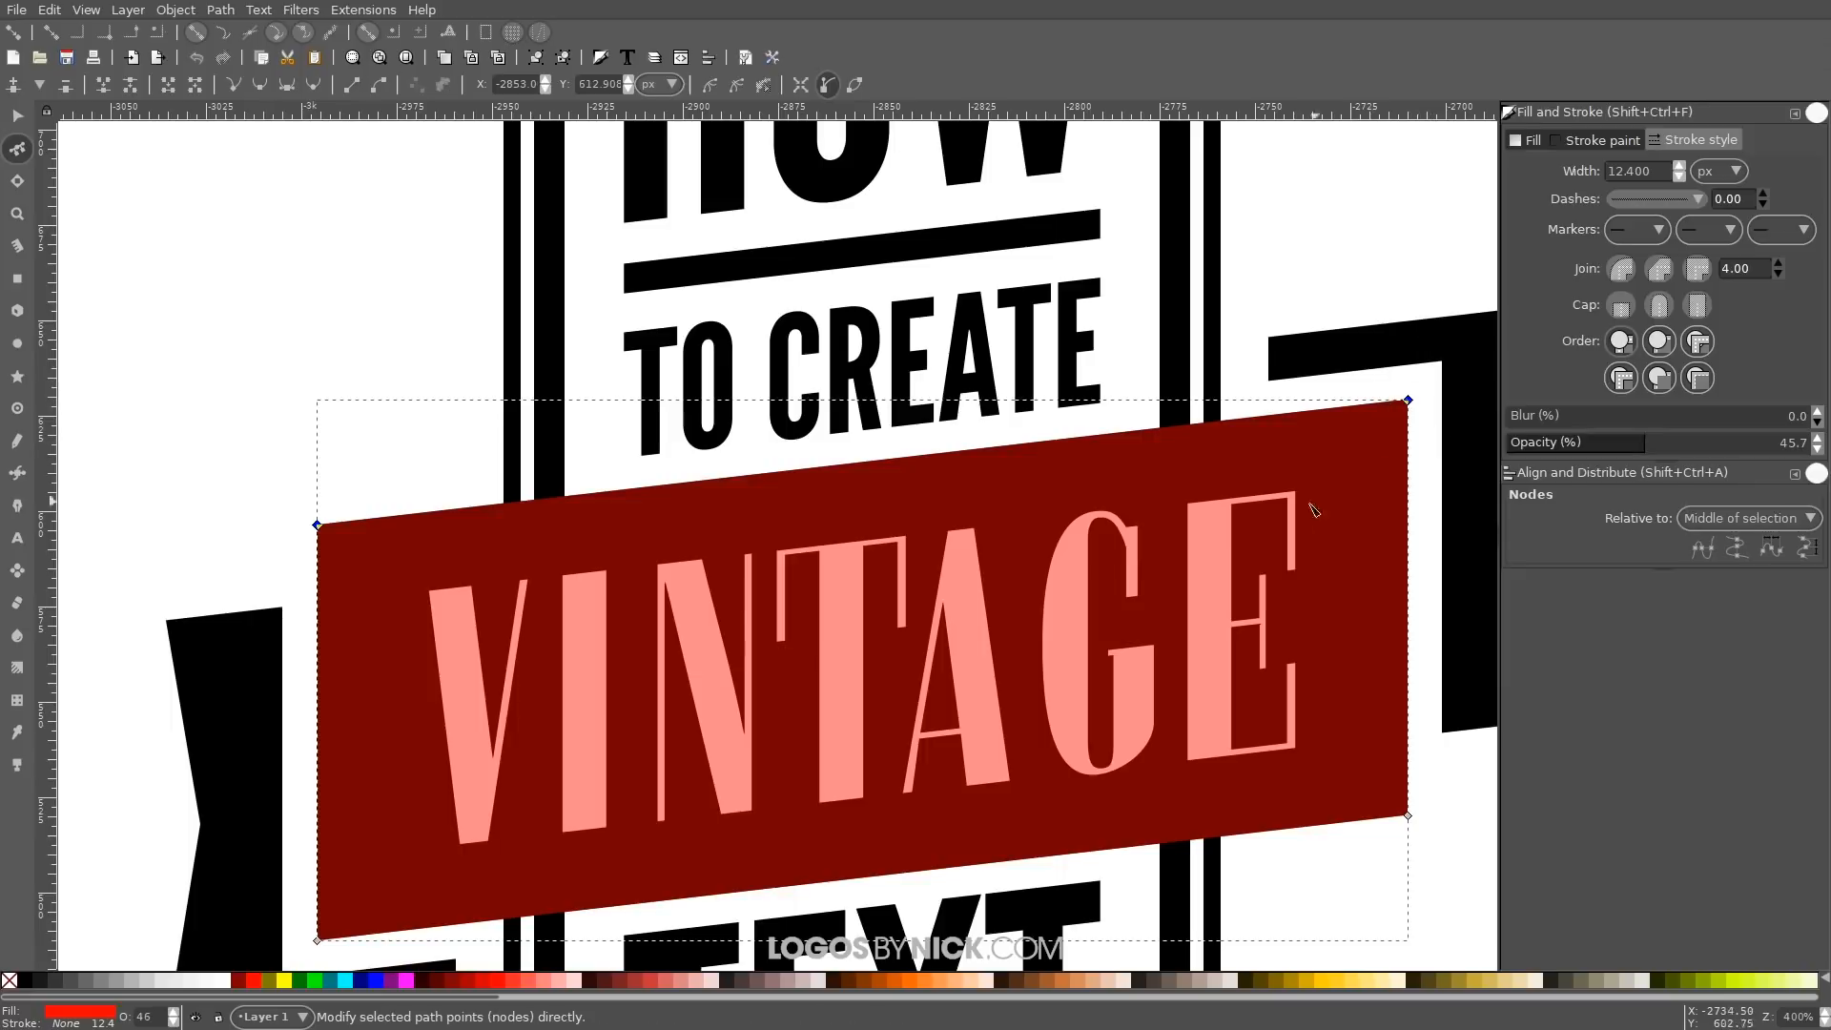
drag(1408, 400, 1405, 371)
Move the two lower corner nodes of the red panel straight down by about 9 px
scroll(1164, 356, down, 5)
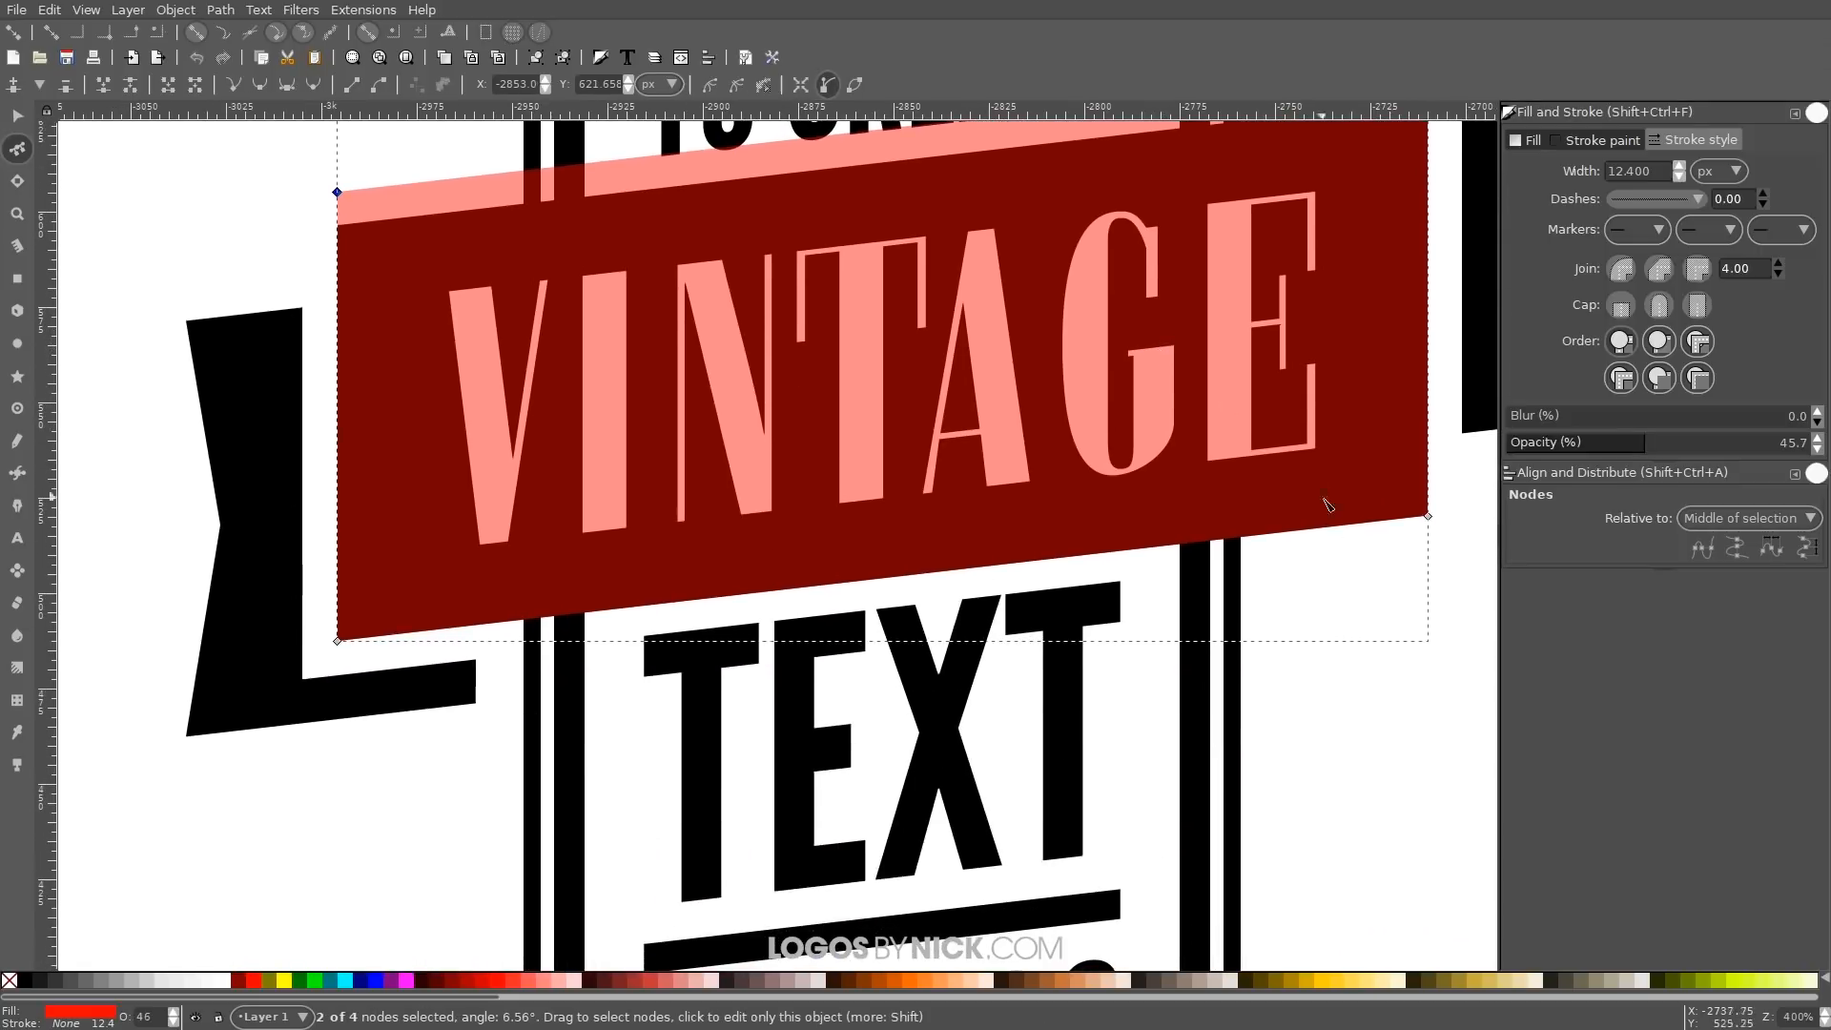
drag(1464, 586, 1359, 473)
drag(436, 760, 261, 592)
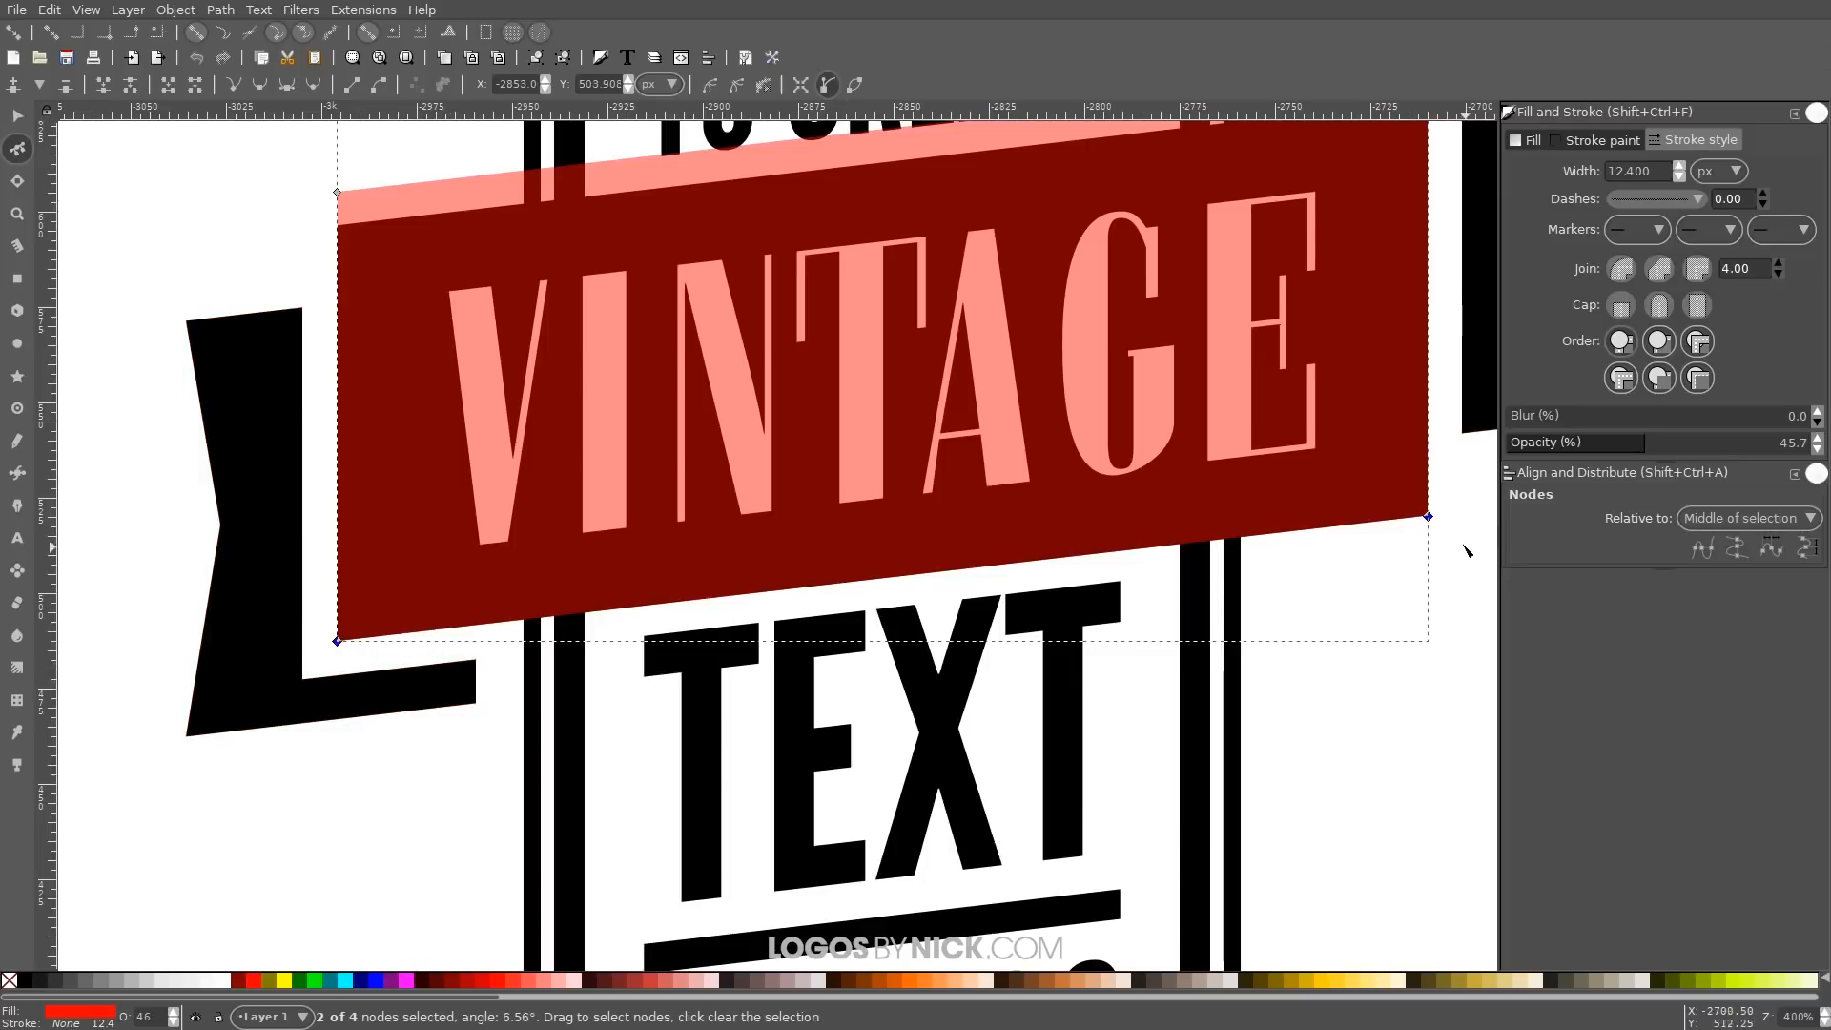
drag(1430, 522, 1437, 553)
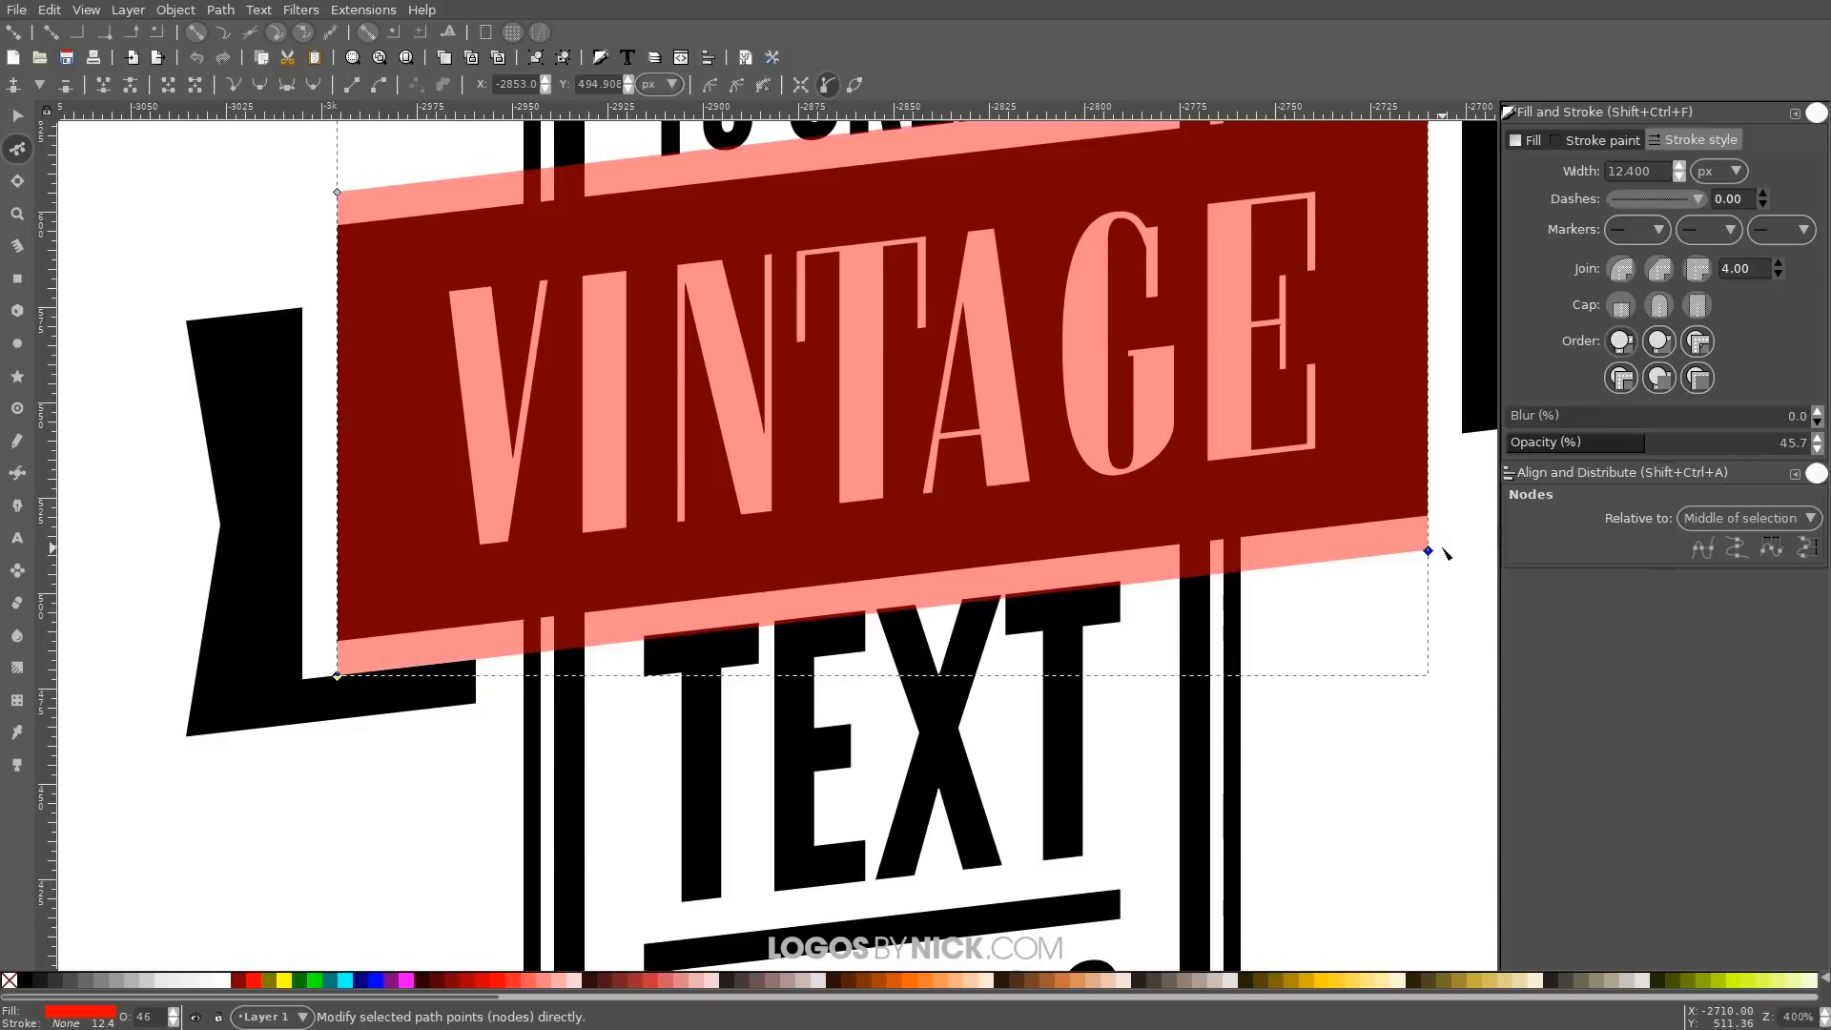
Subtract the red panel from the united double frame with Difference to cut gaps above and below the banner
scroll(1028, 542, down, 2)
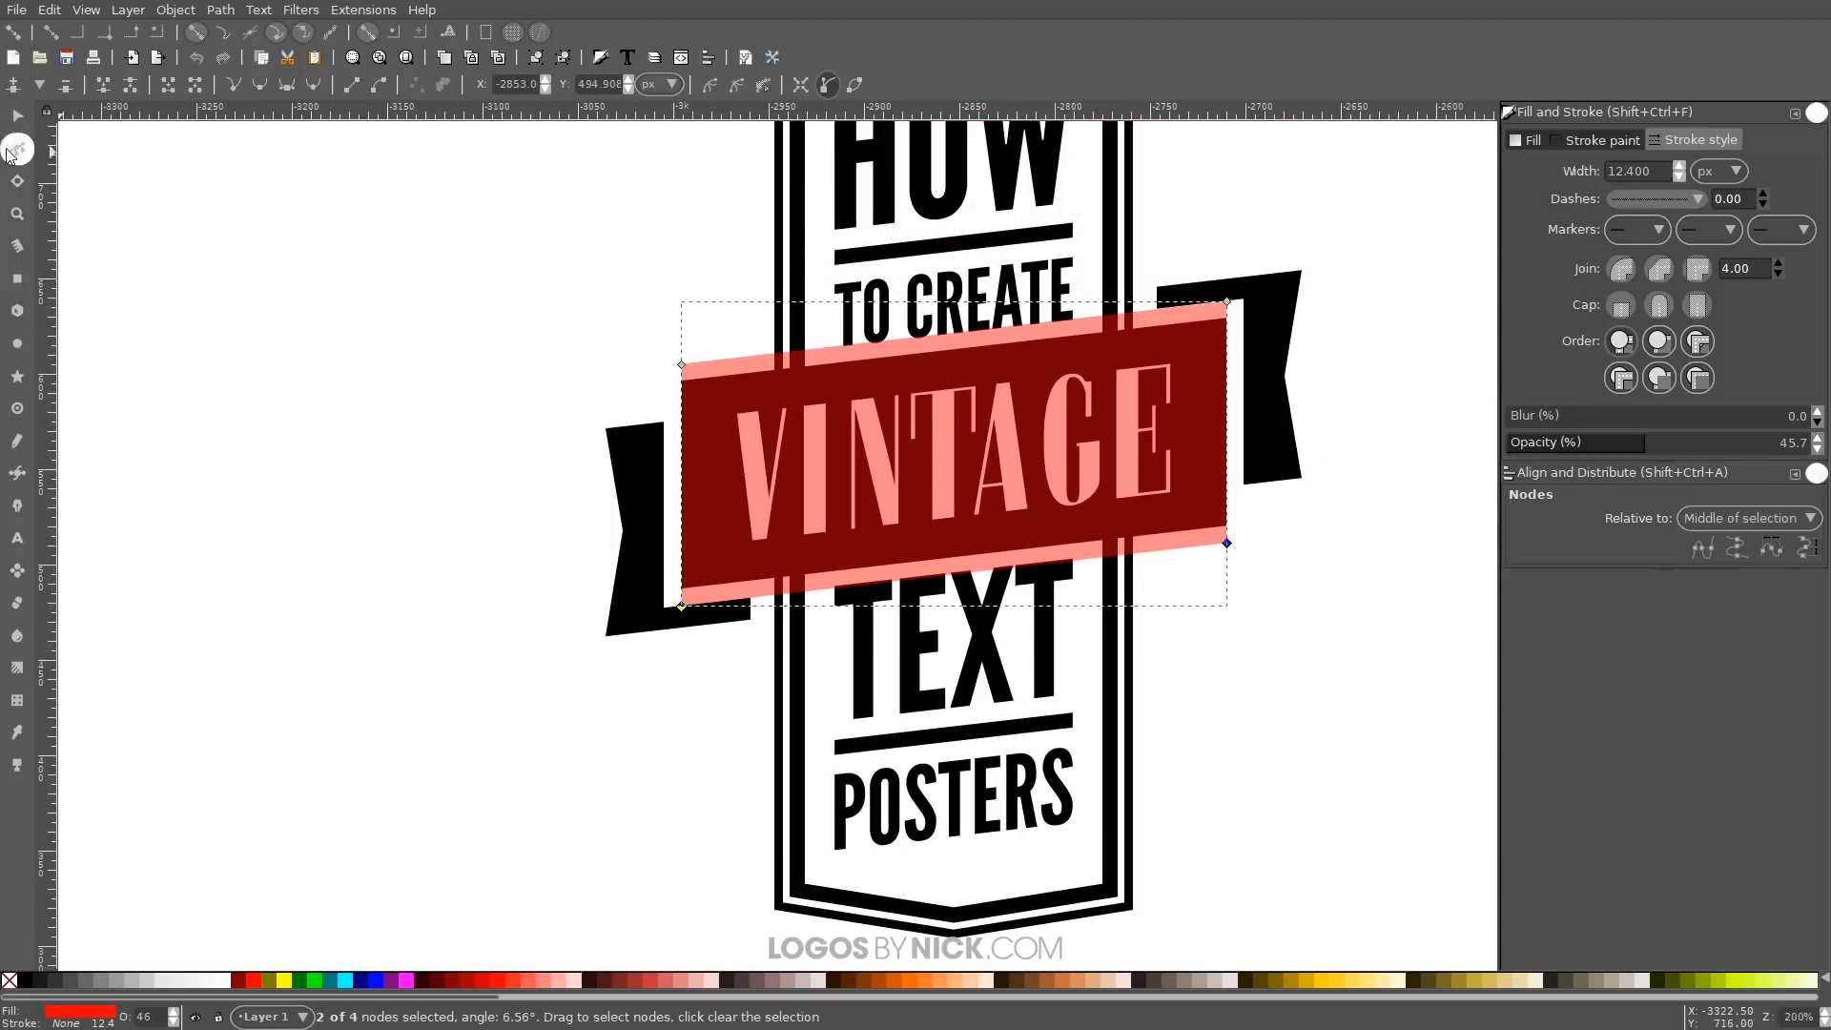
drag(133, 190, 140, 235)
click(17, 116)
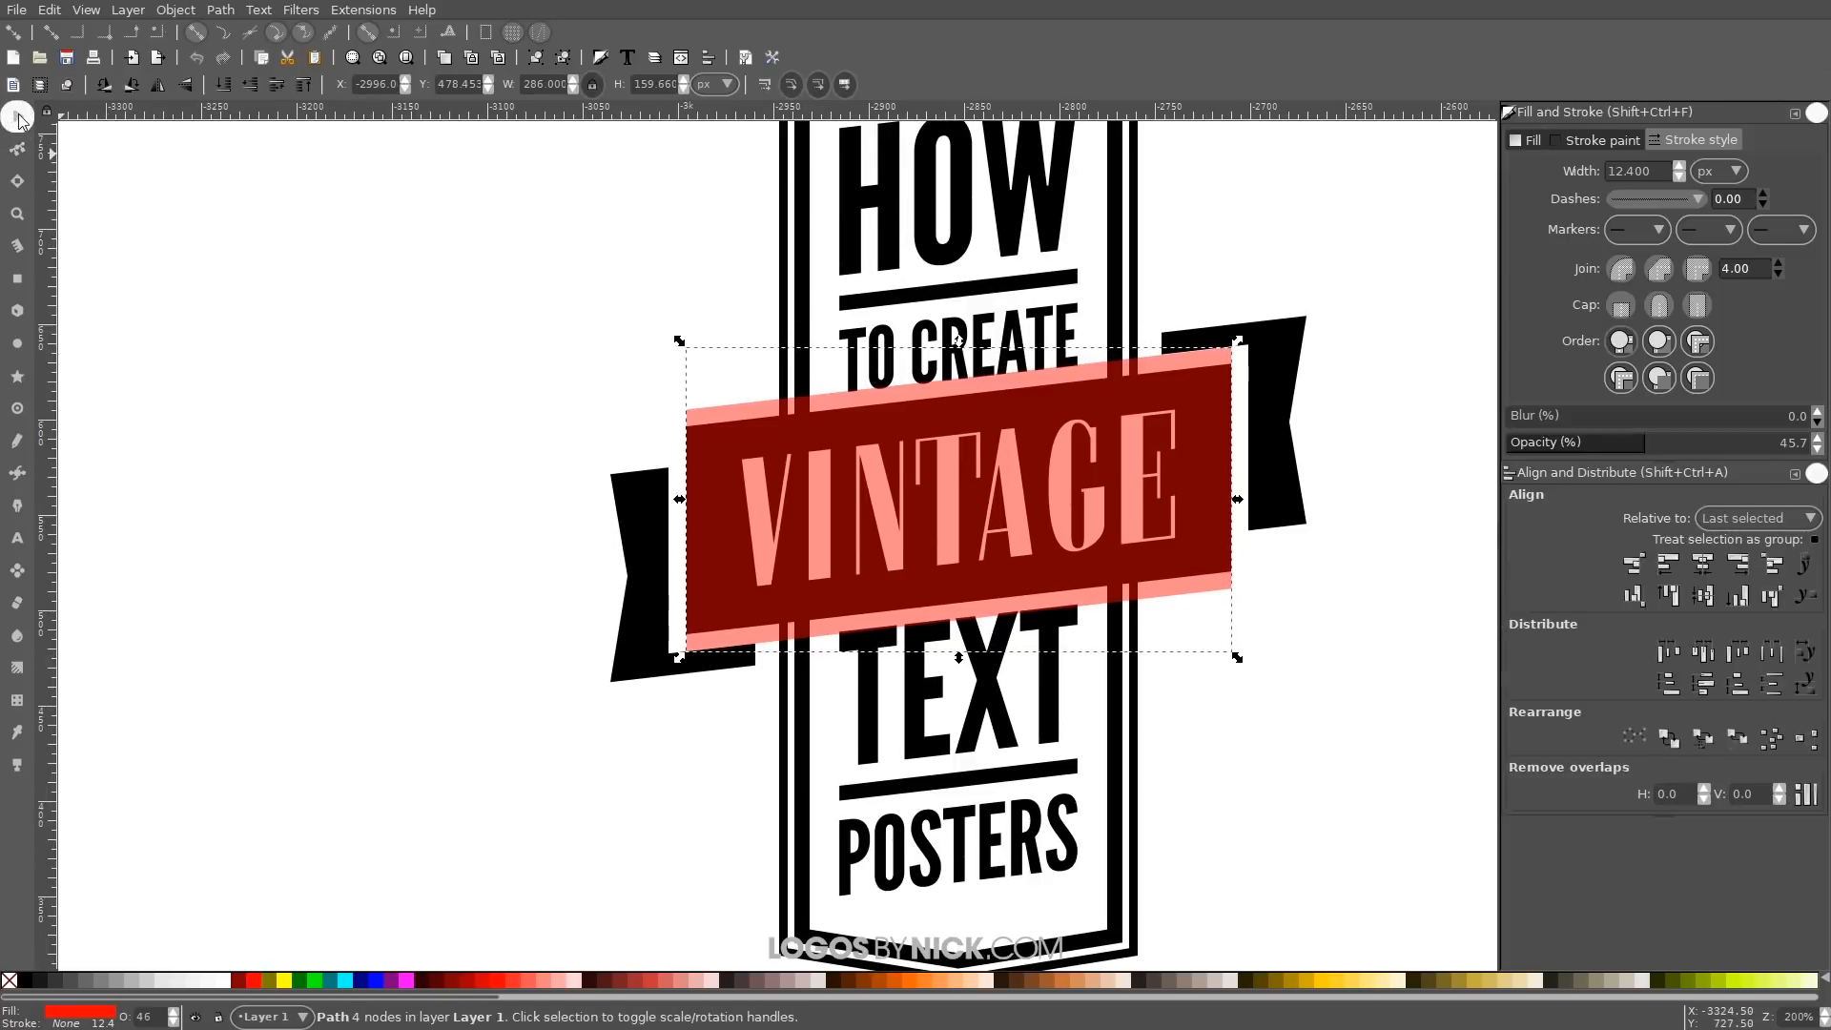
drag(627, 354, 595, 448)
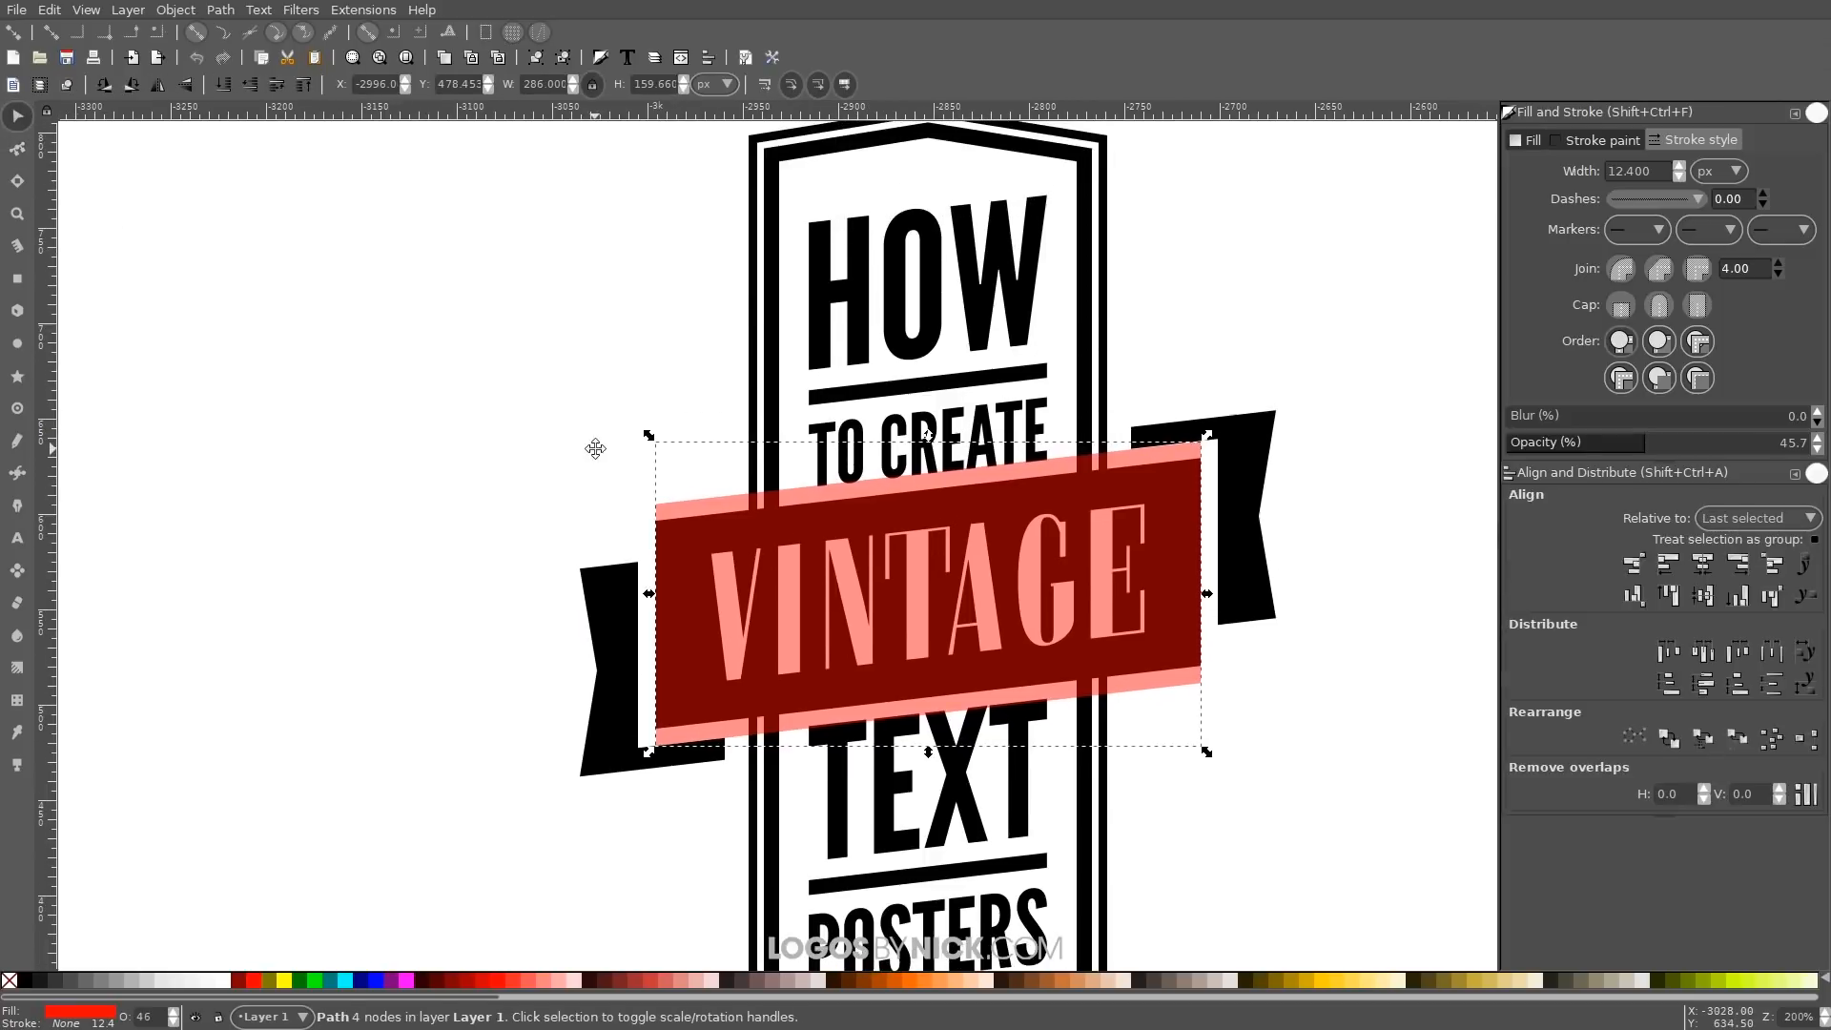
shift+click(775, 360)
click(221, 9)
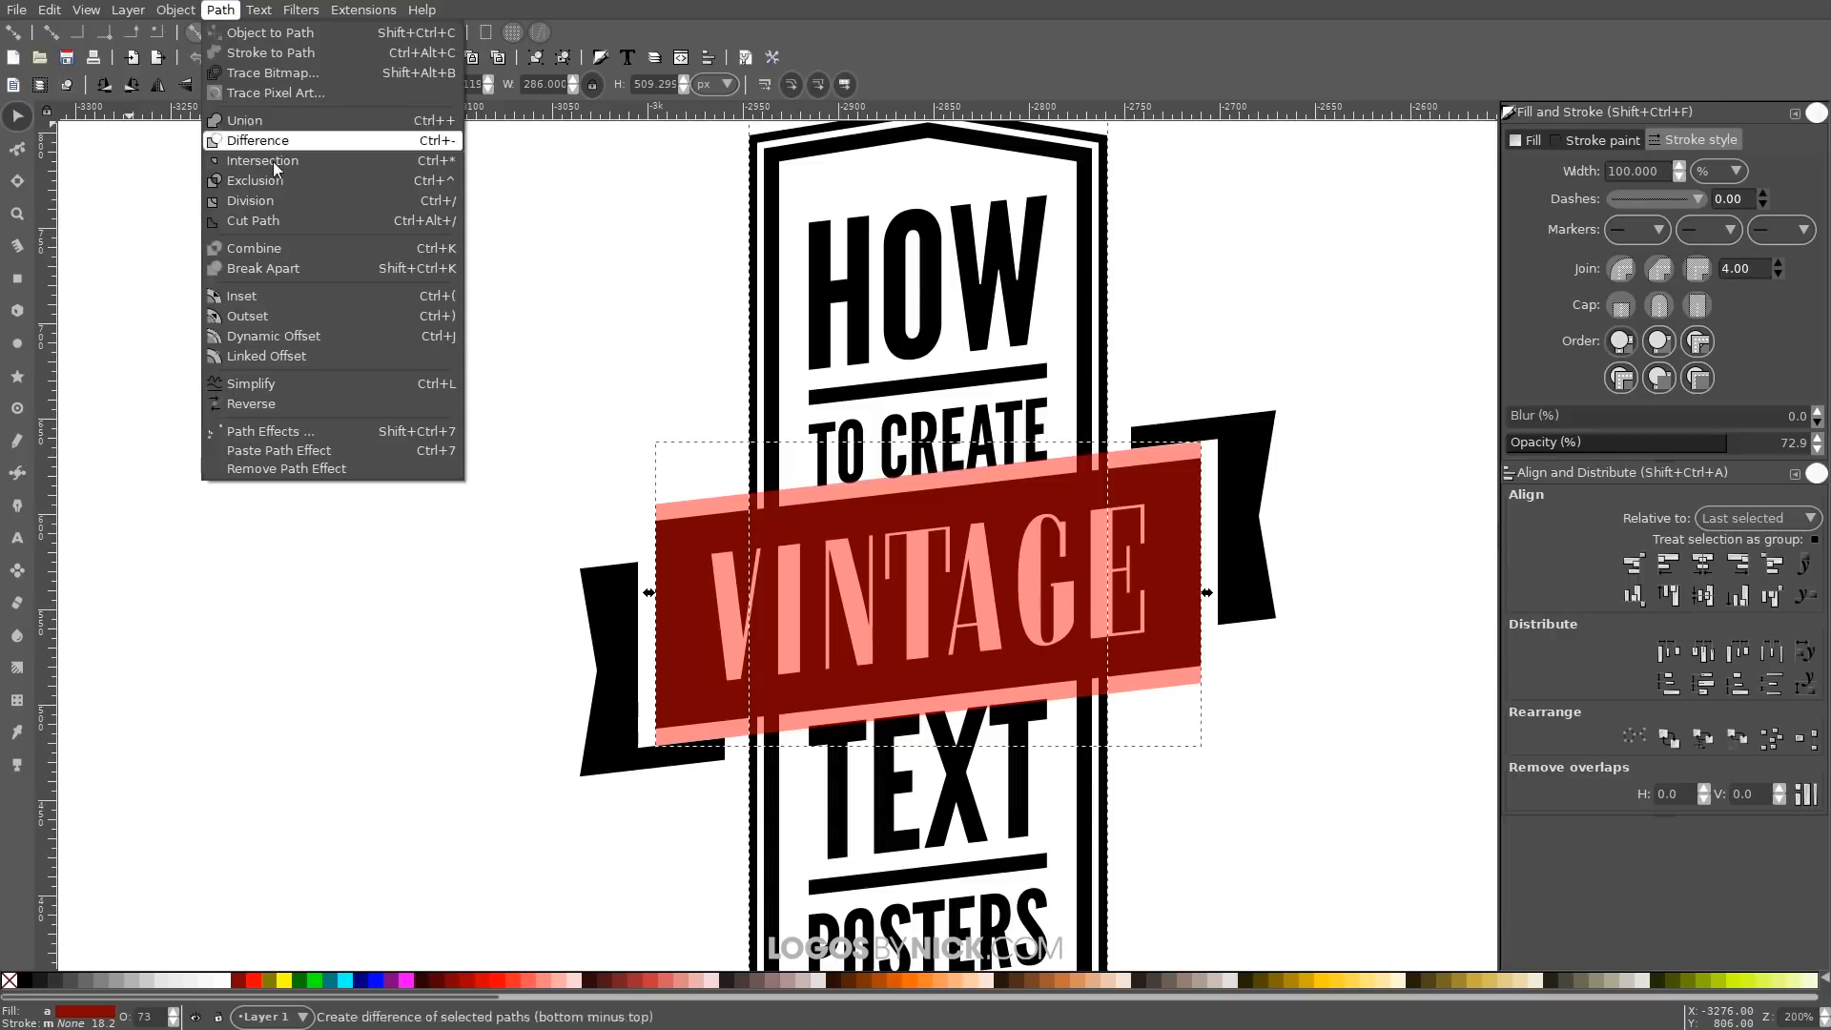
click(343, 141)
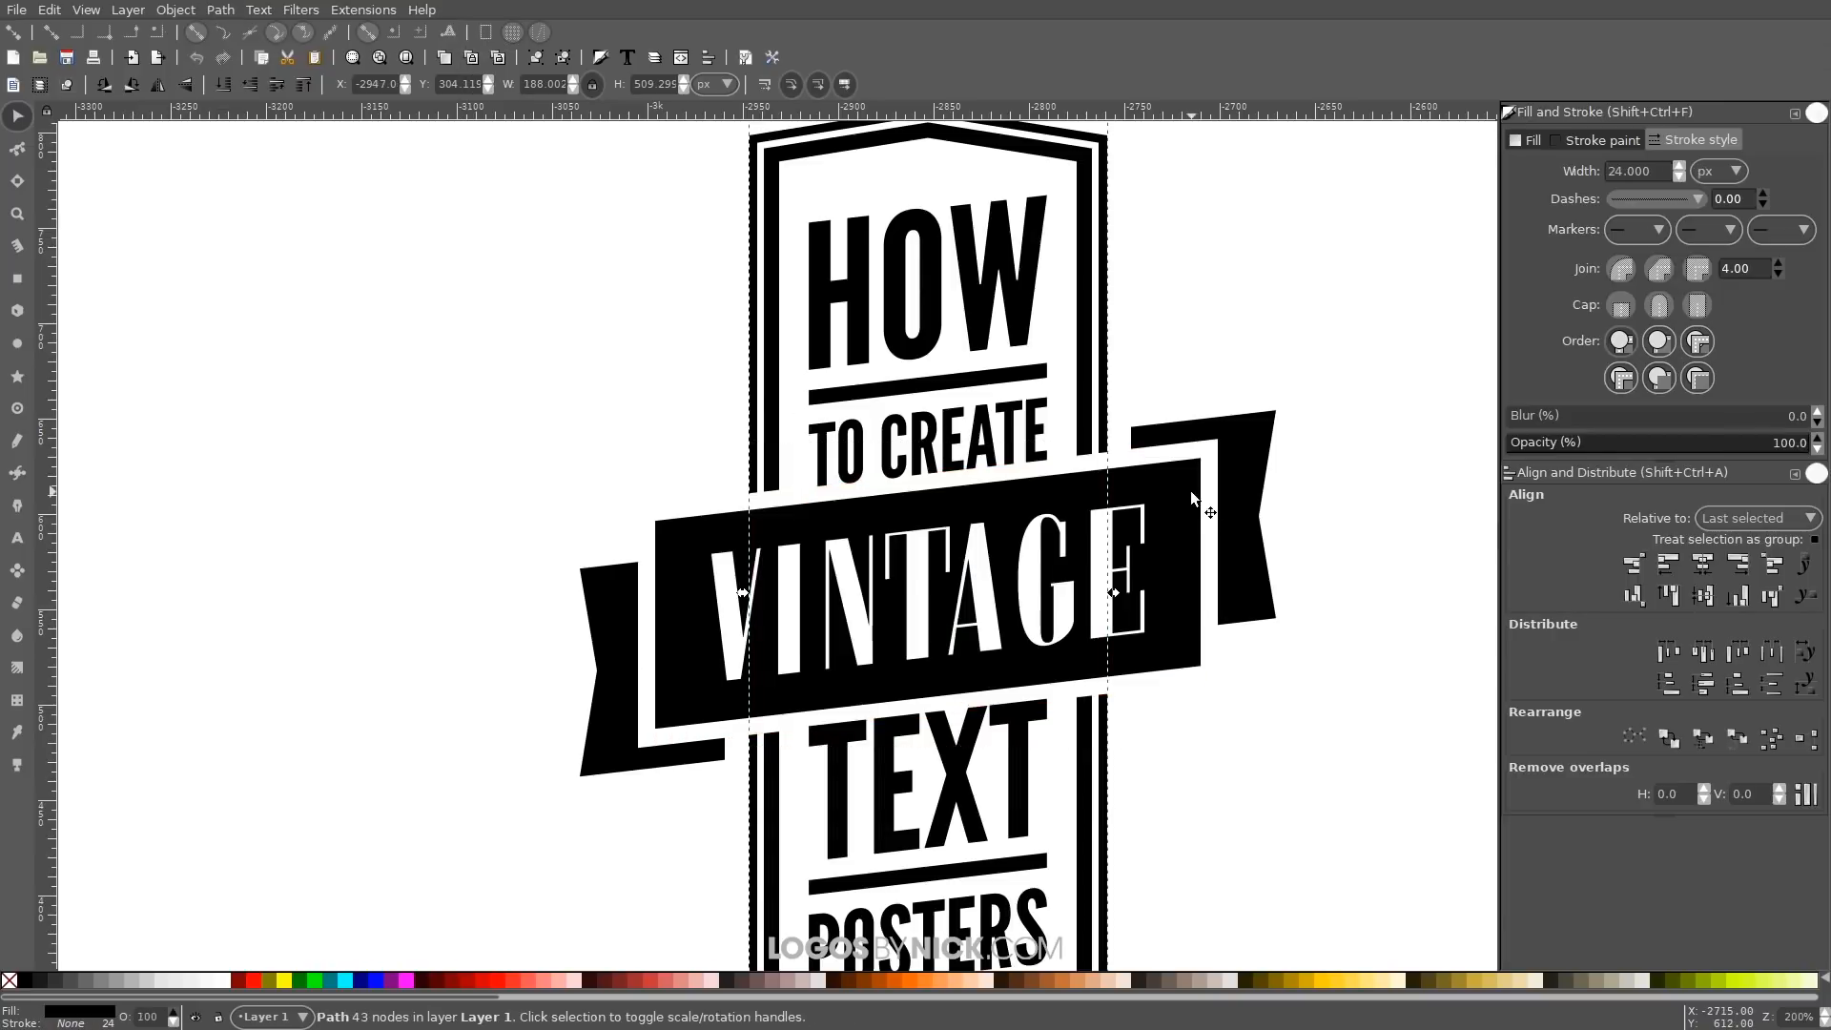
drag(1190, 490, 1144, 541)
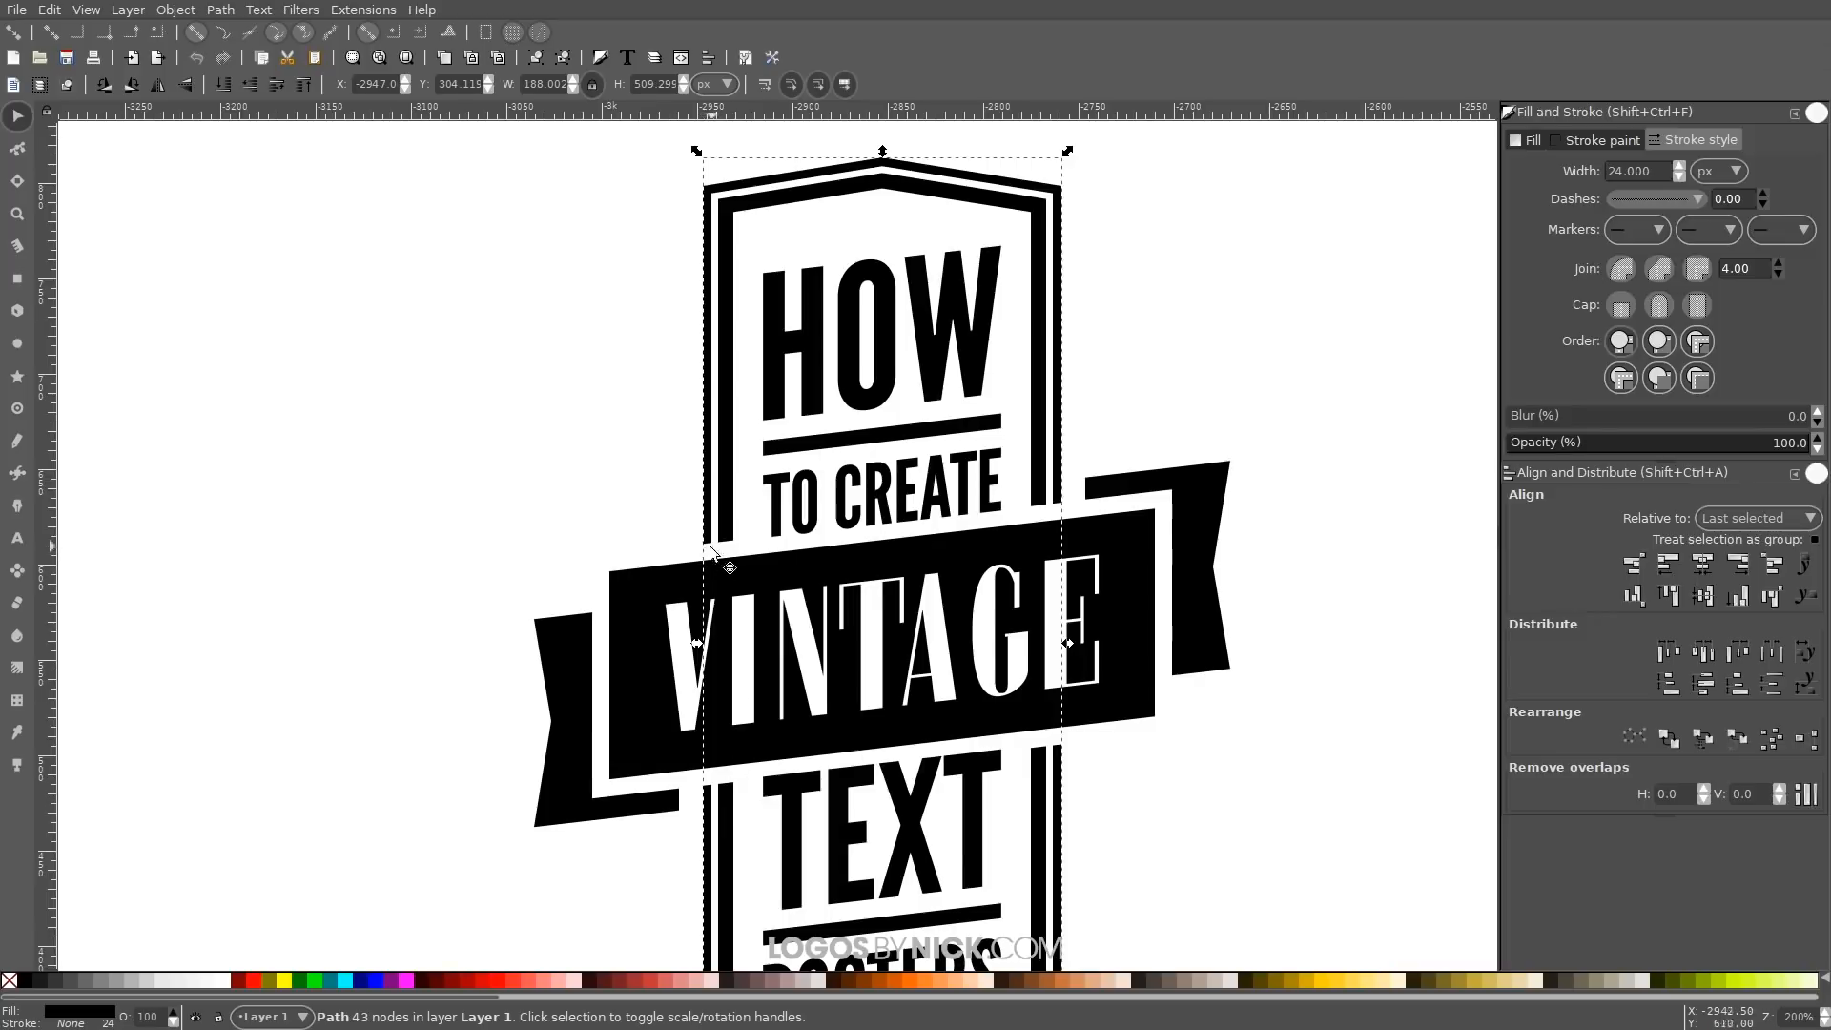
drag(1308, 538, 1281, 583)
click(1316, 458)
key(1)
drag(1023, 512, 1058, 453)
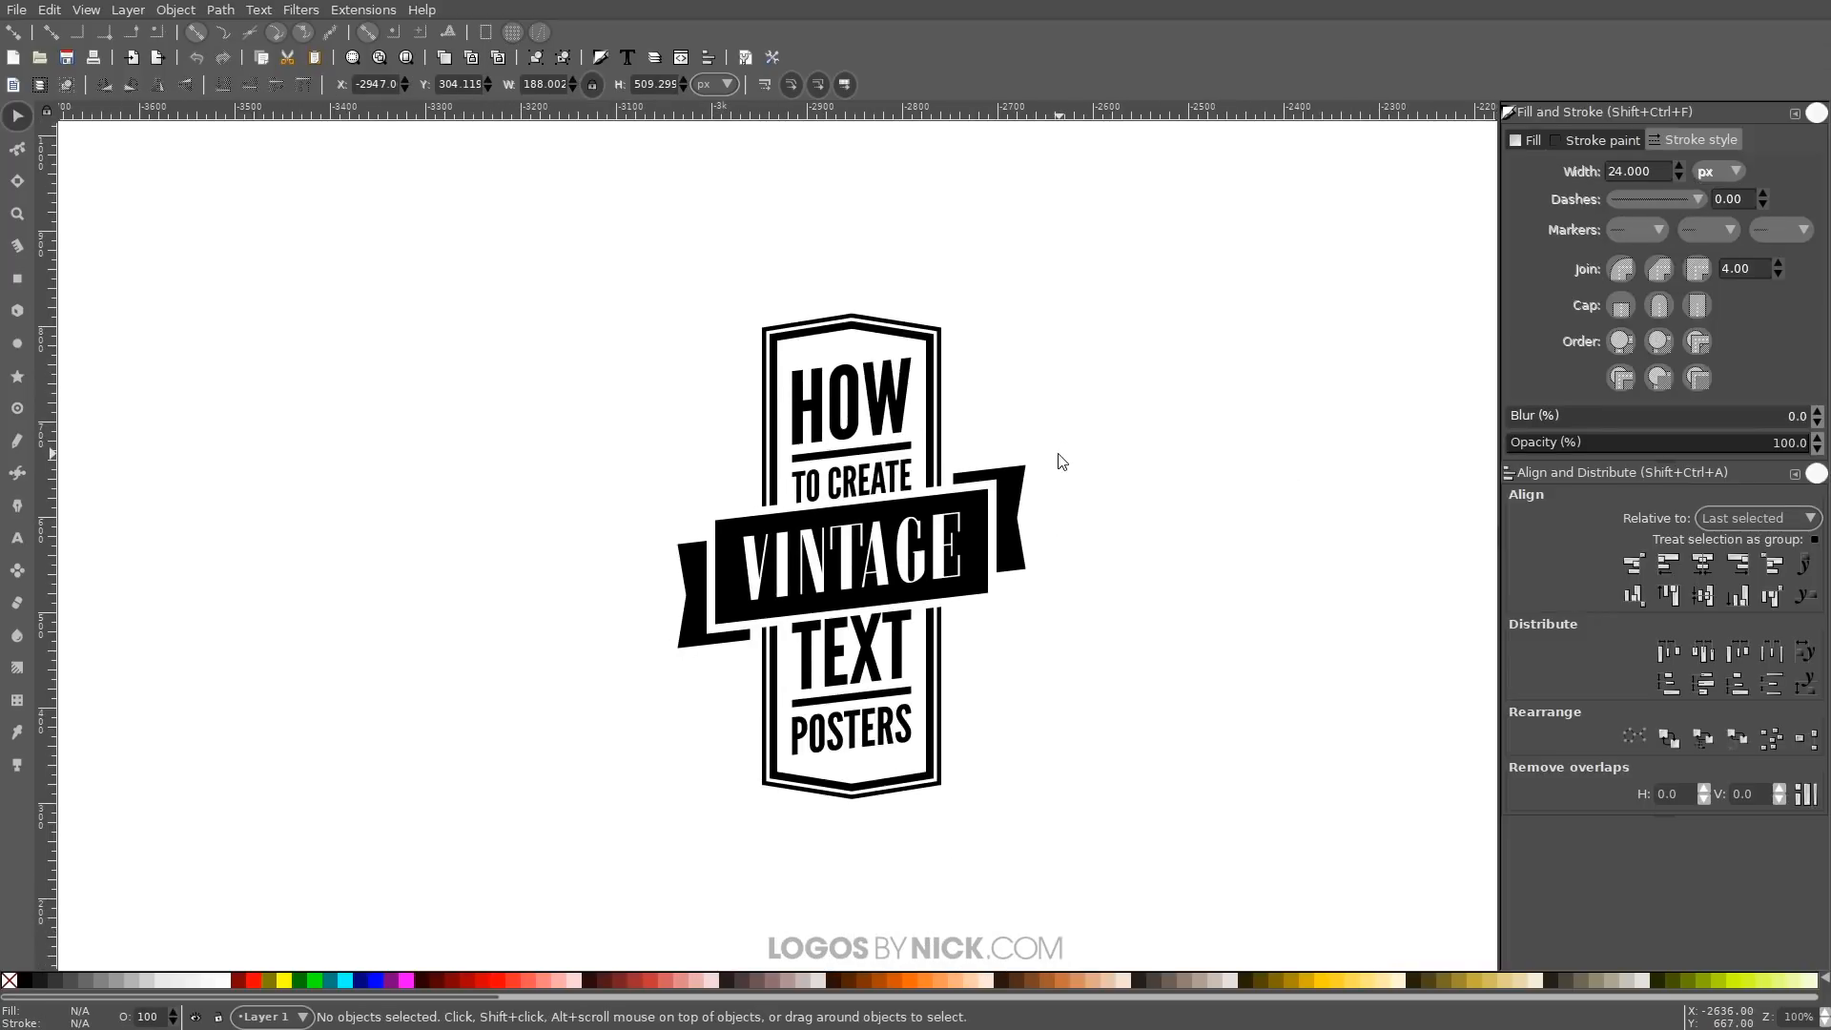
Enable snapping so objects can lock onto nodes
scroll(855, 351, up, 2)
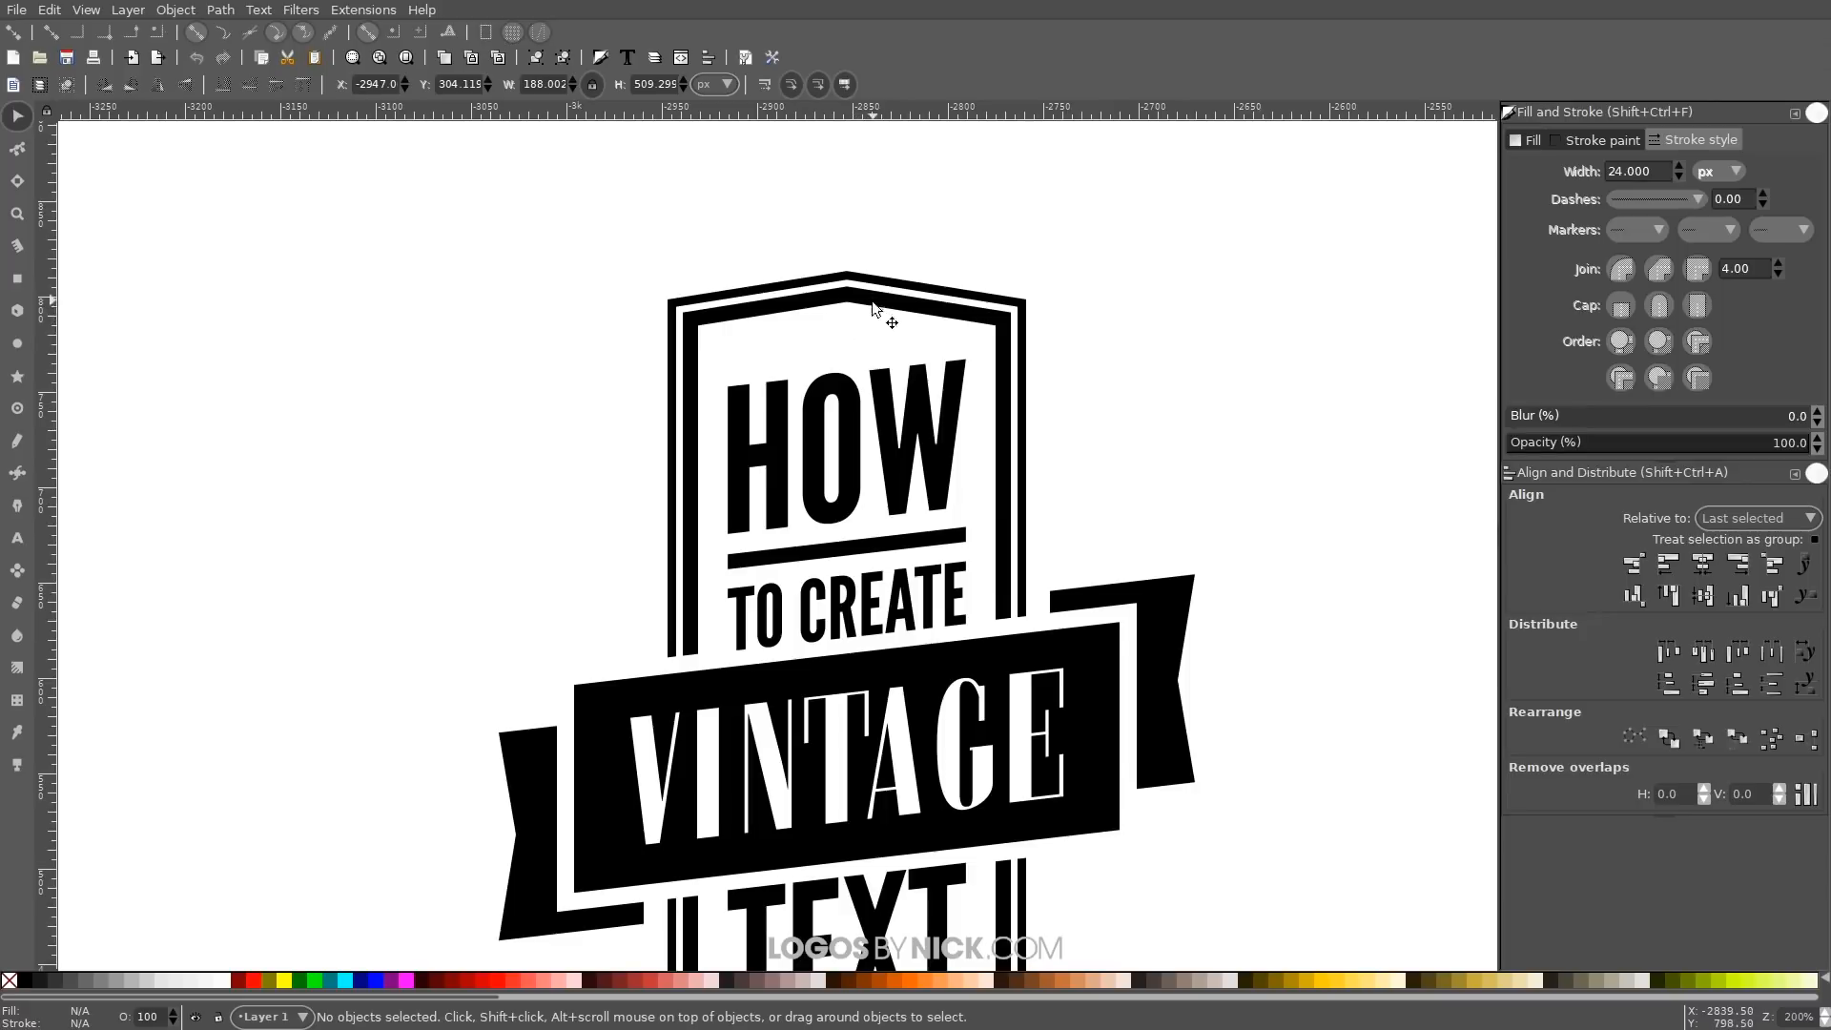
scroll(838, 327, down, 5)
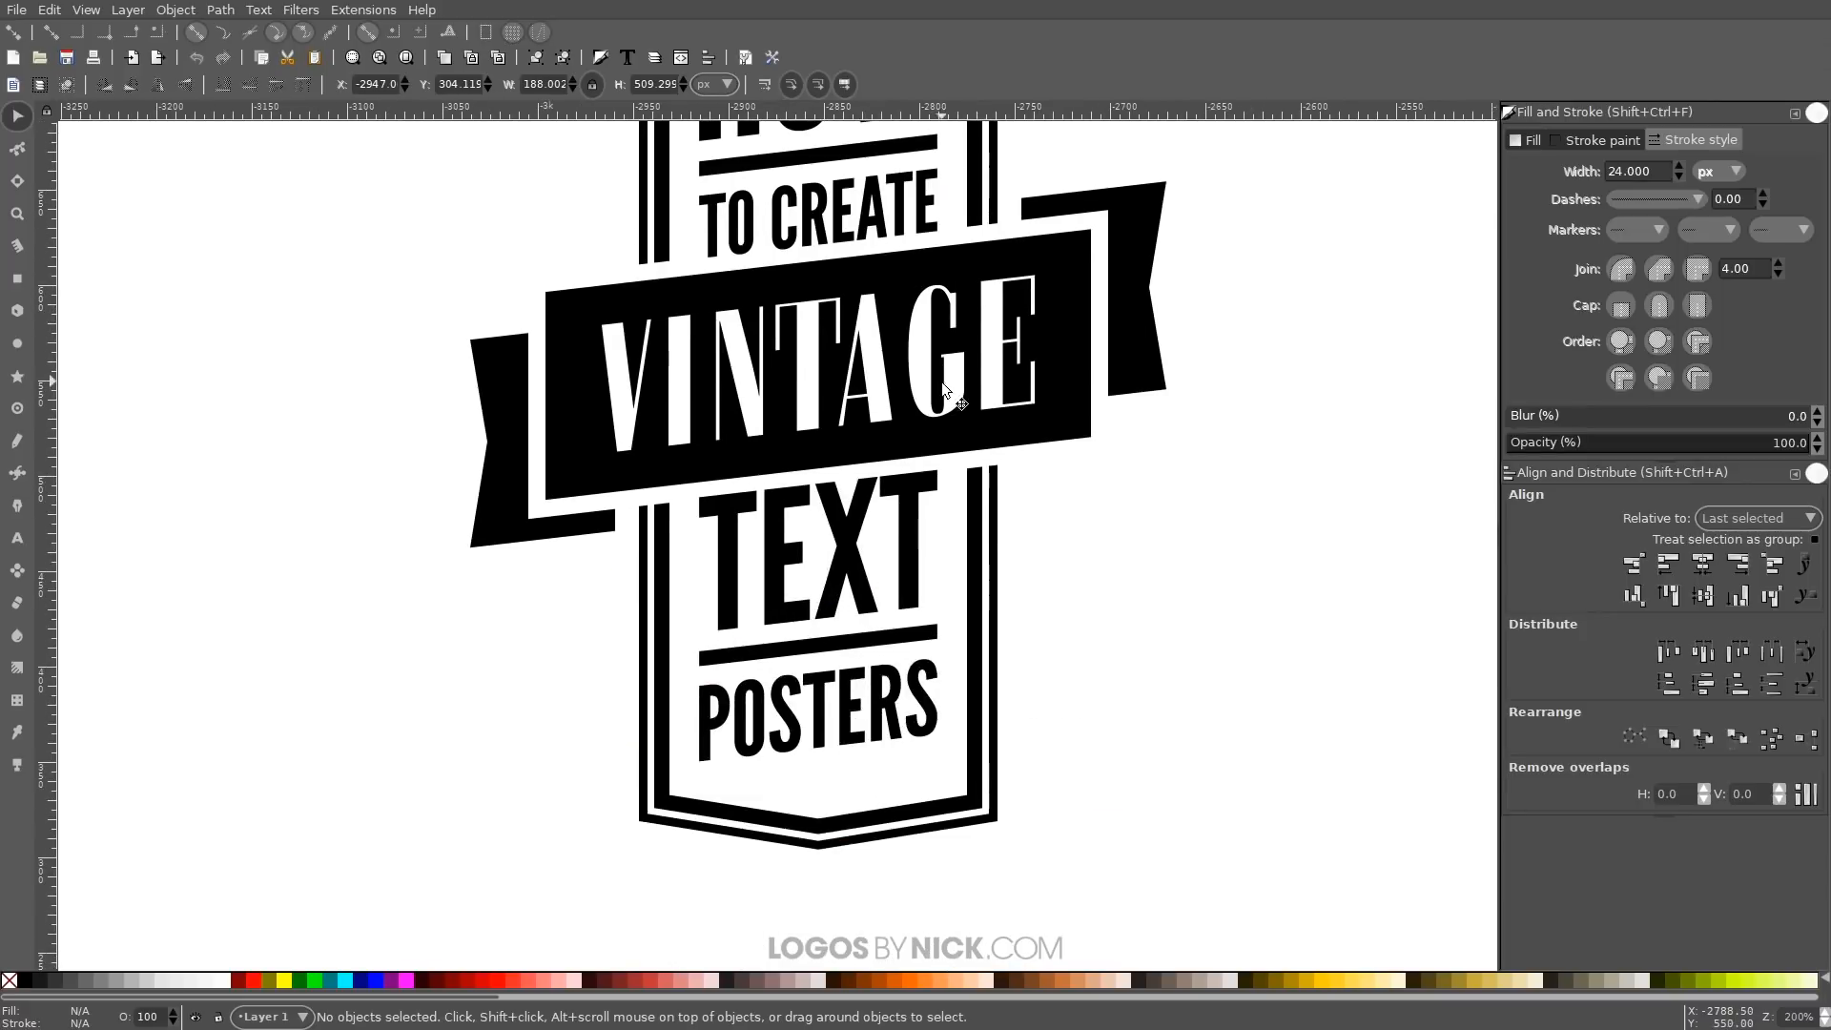
scroll(942, 387, up, 4)
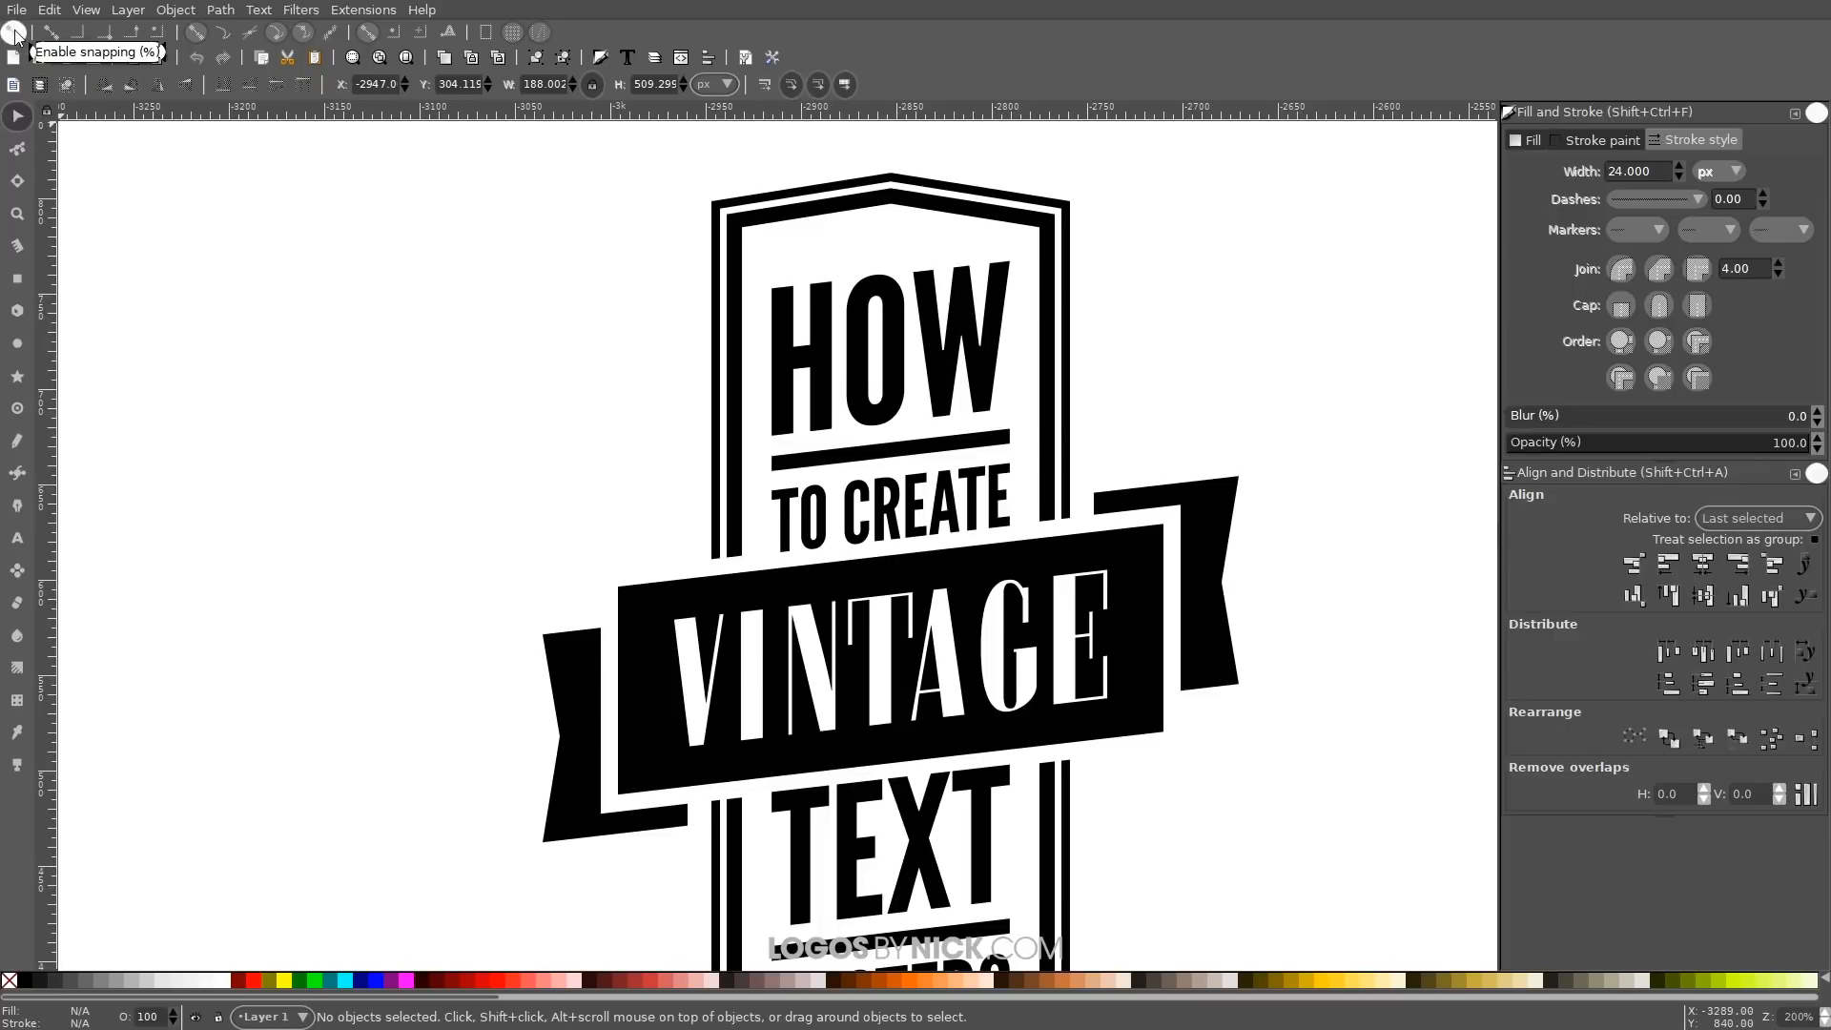
click(14, 34)
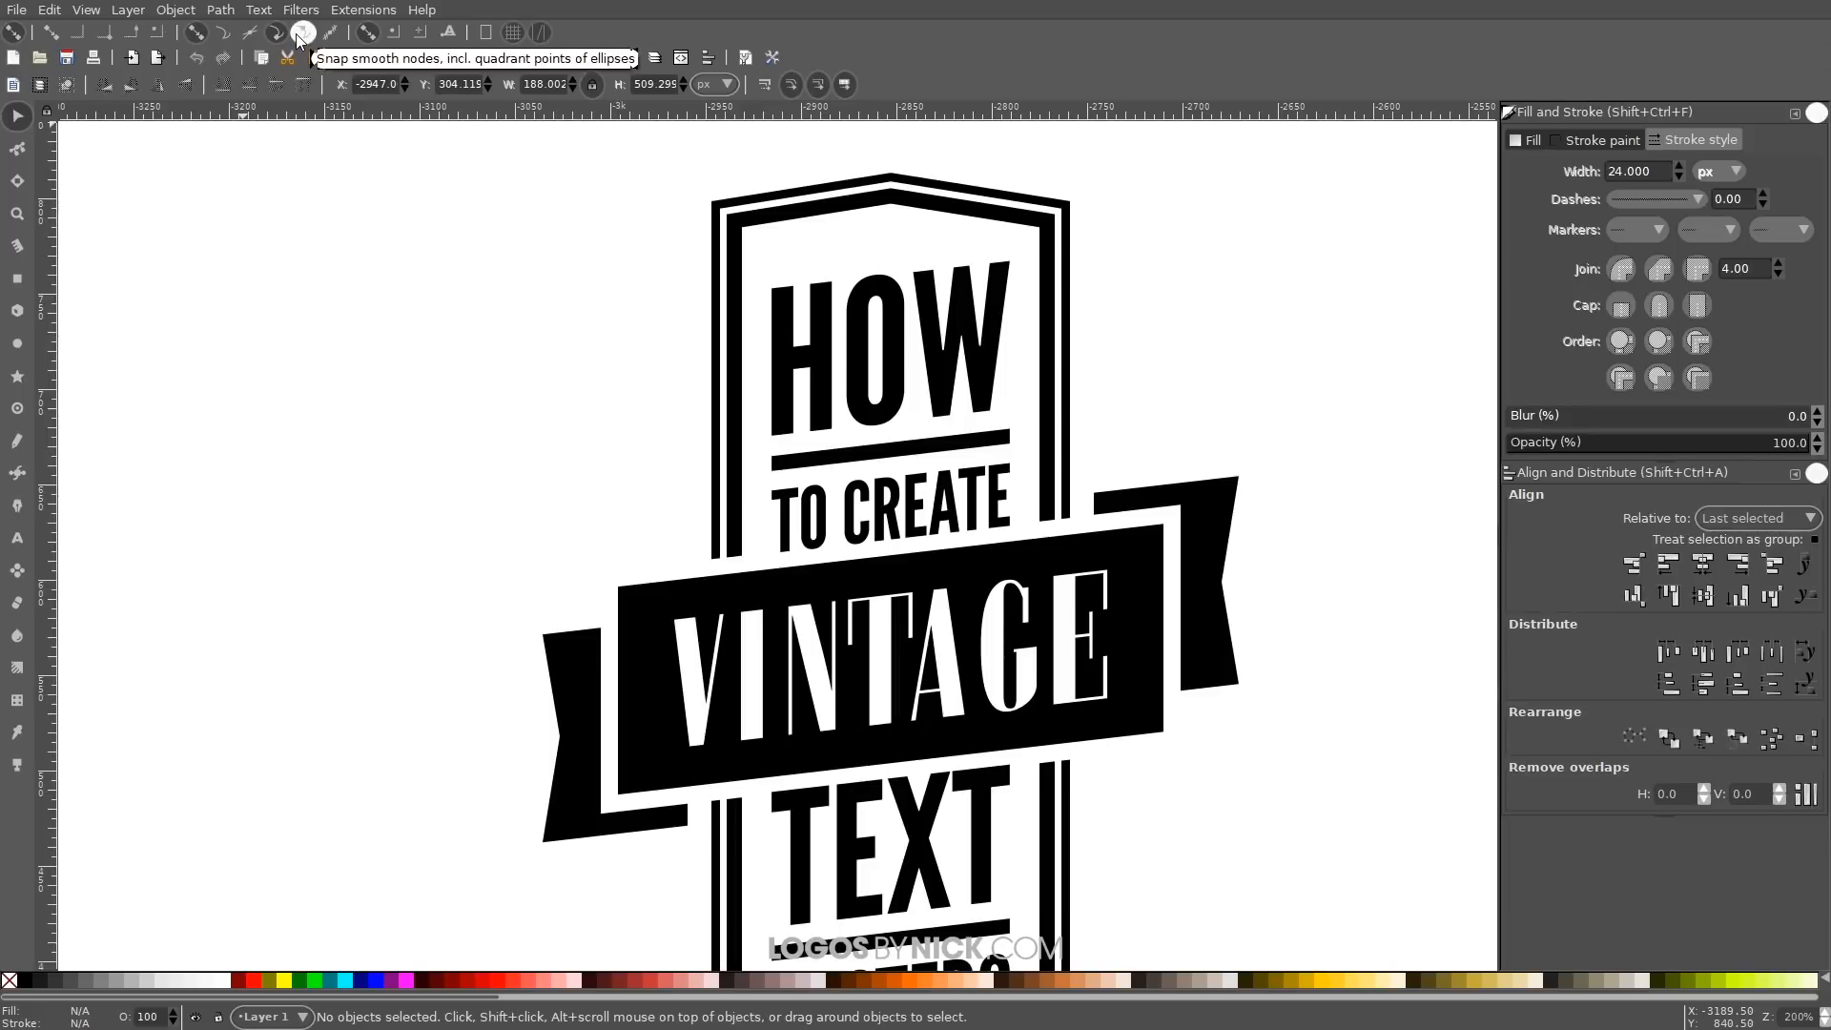
Duplicate the double frame, fill the copy with red and lower its opacity to 54.3%
click(1045, 329)
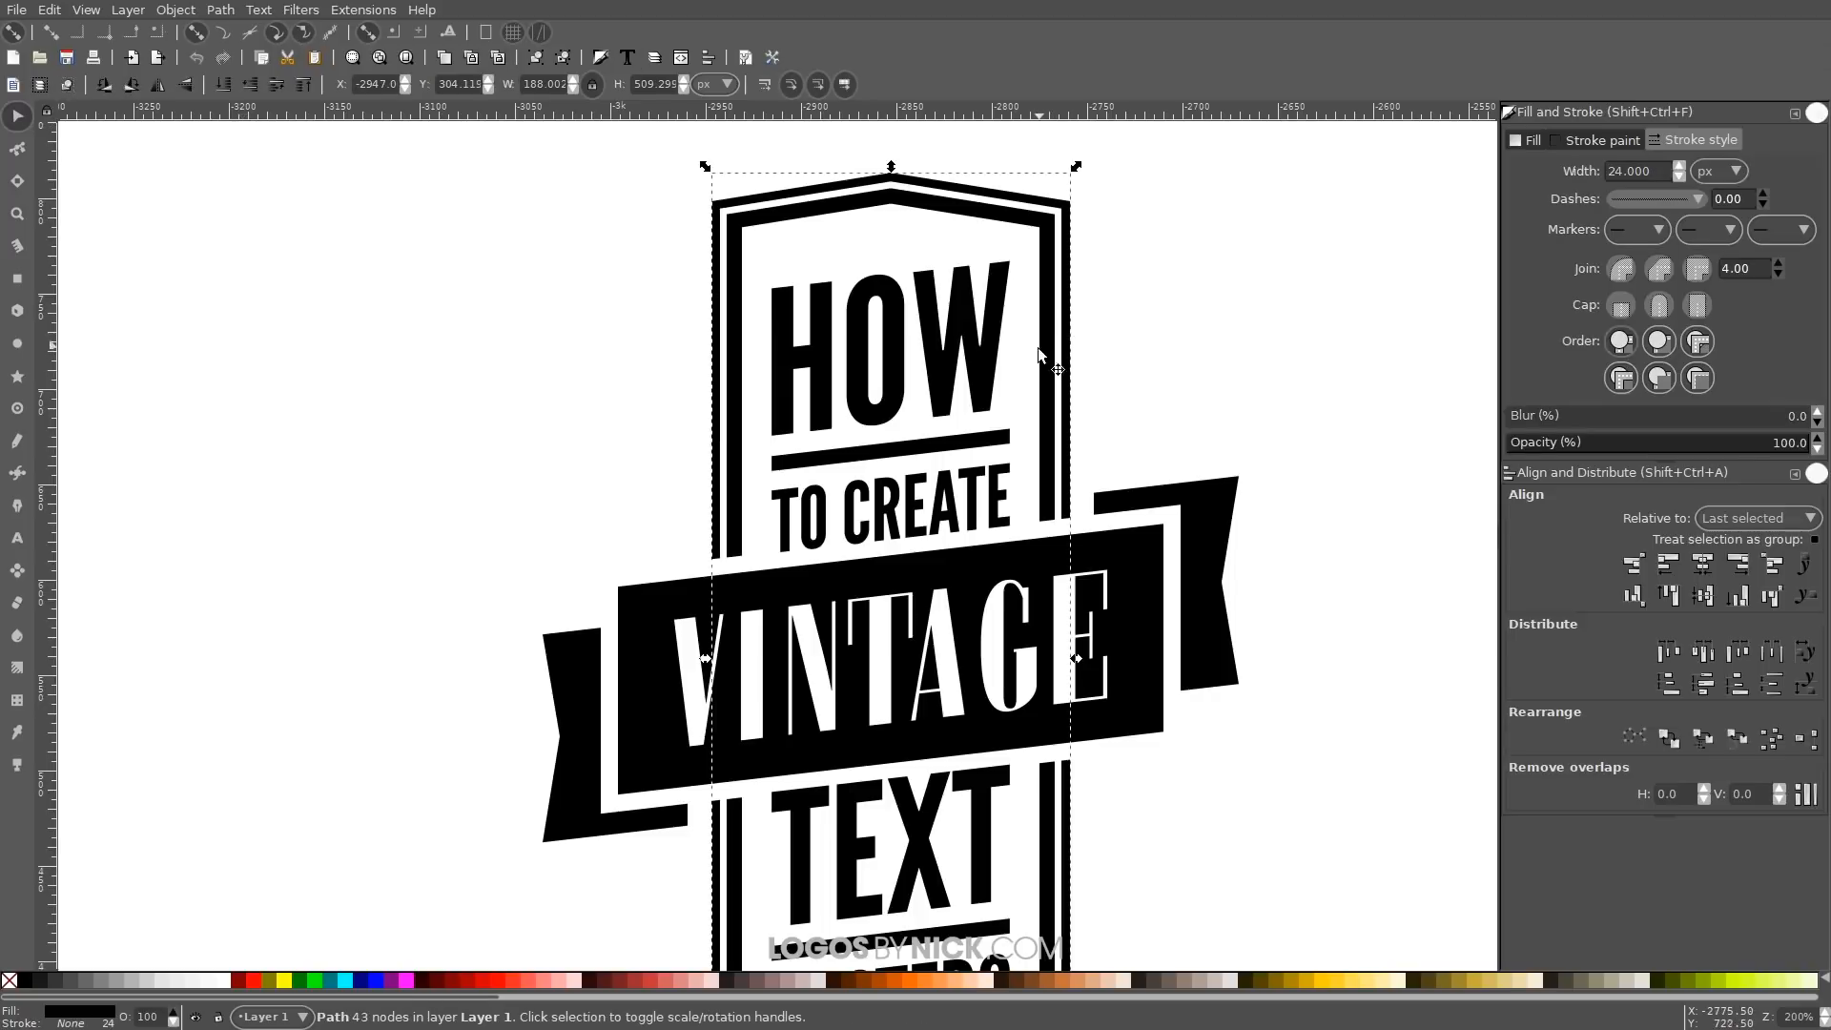
key(ctrl)
click(254, 992)
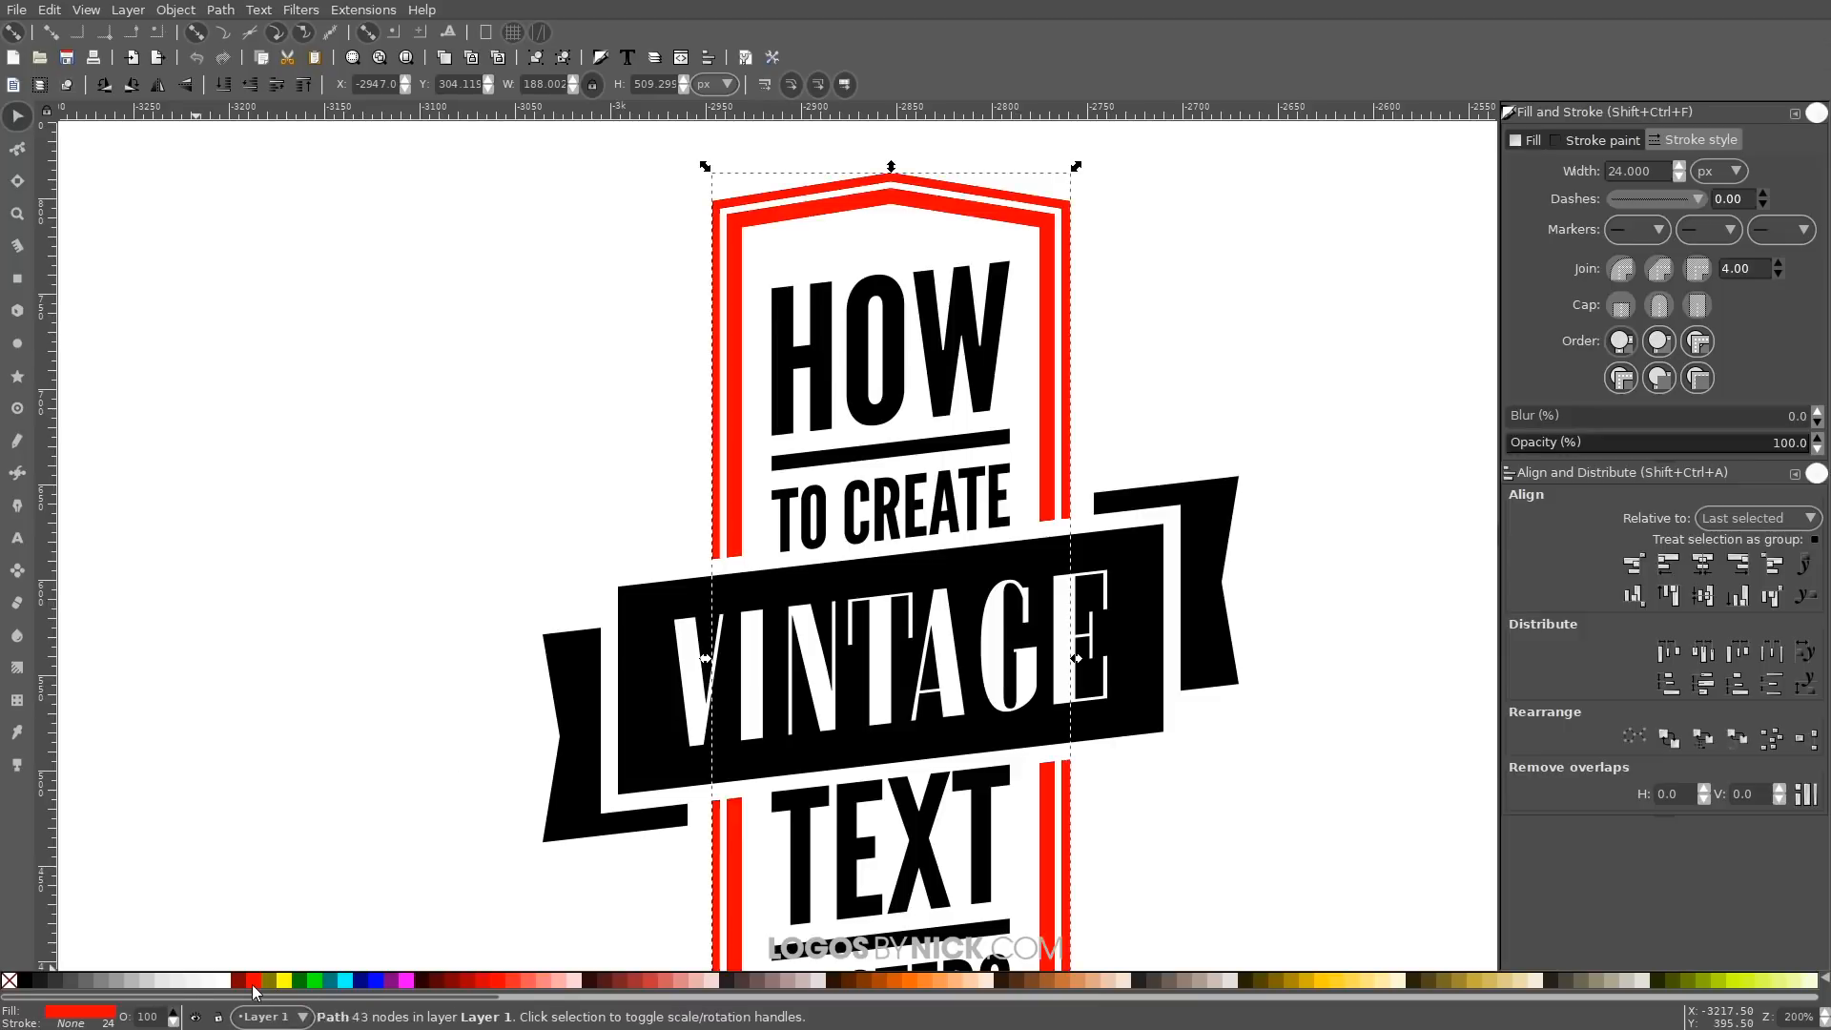
click(1671, 449)
Move the red frame copy straight up until its lower inner corner snaps onto the inner corner of the black frame's upper peak
drag(1053, 949, 1047, 197)
drag(989, 432, 1078, 750)
scroll(1030, 674, up, 2)
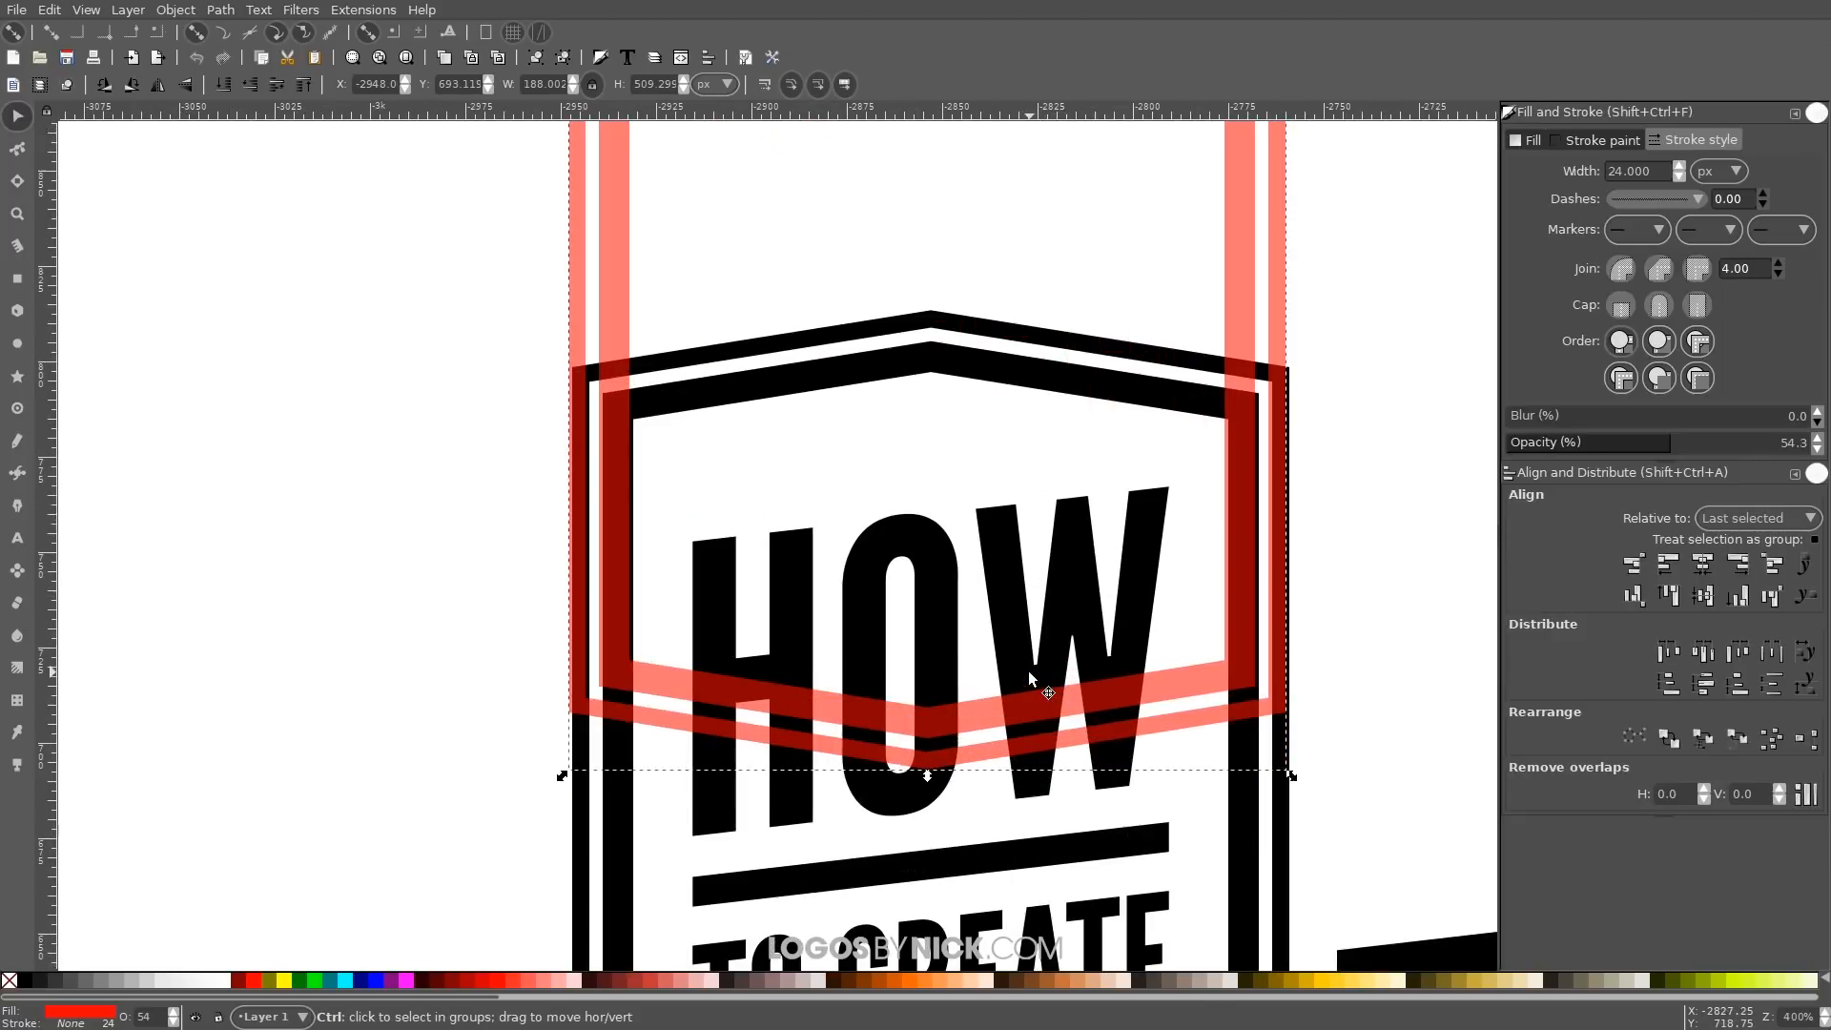
drag(950, 741, 936, 374)
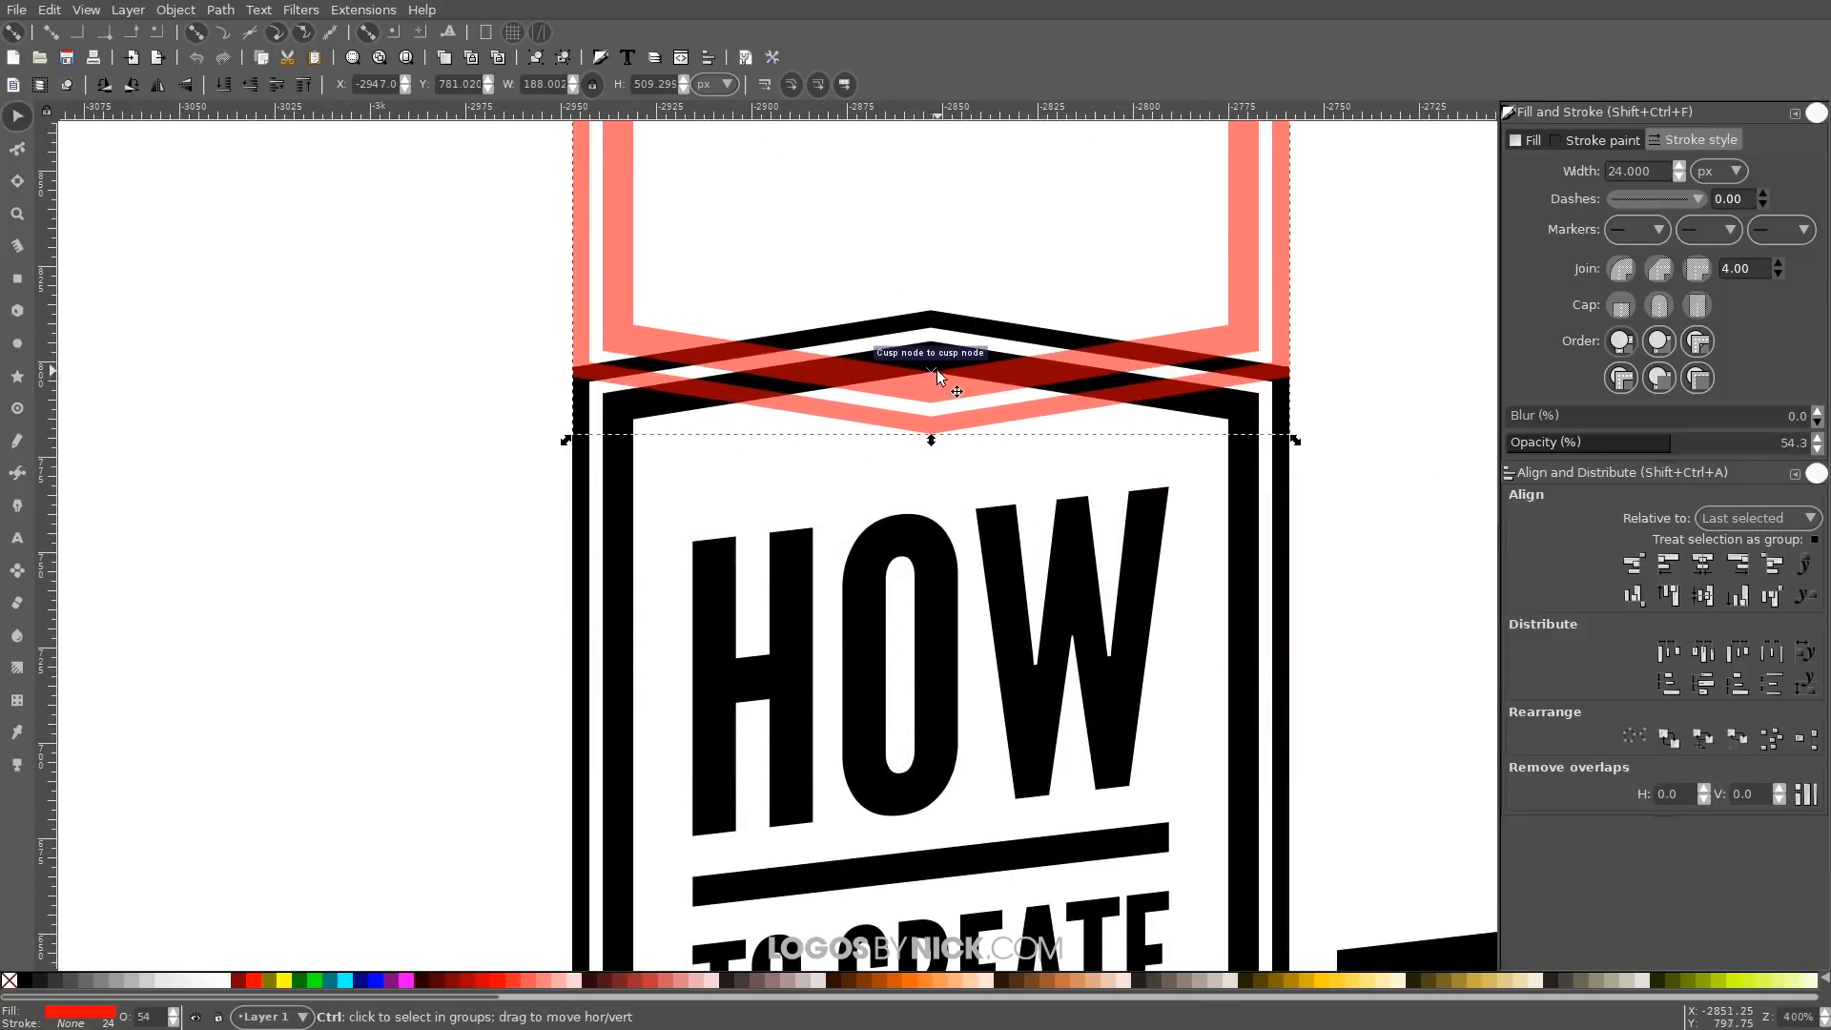
scroll(937, 374, up, 3)
drag(902, 475, 919, 397)
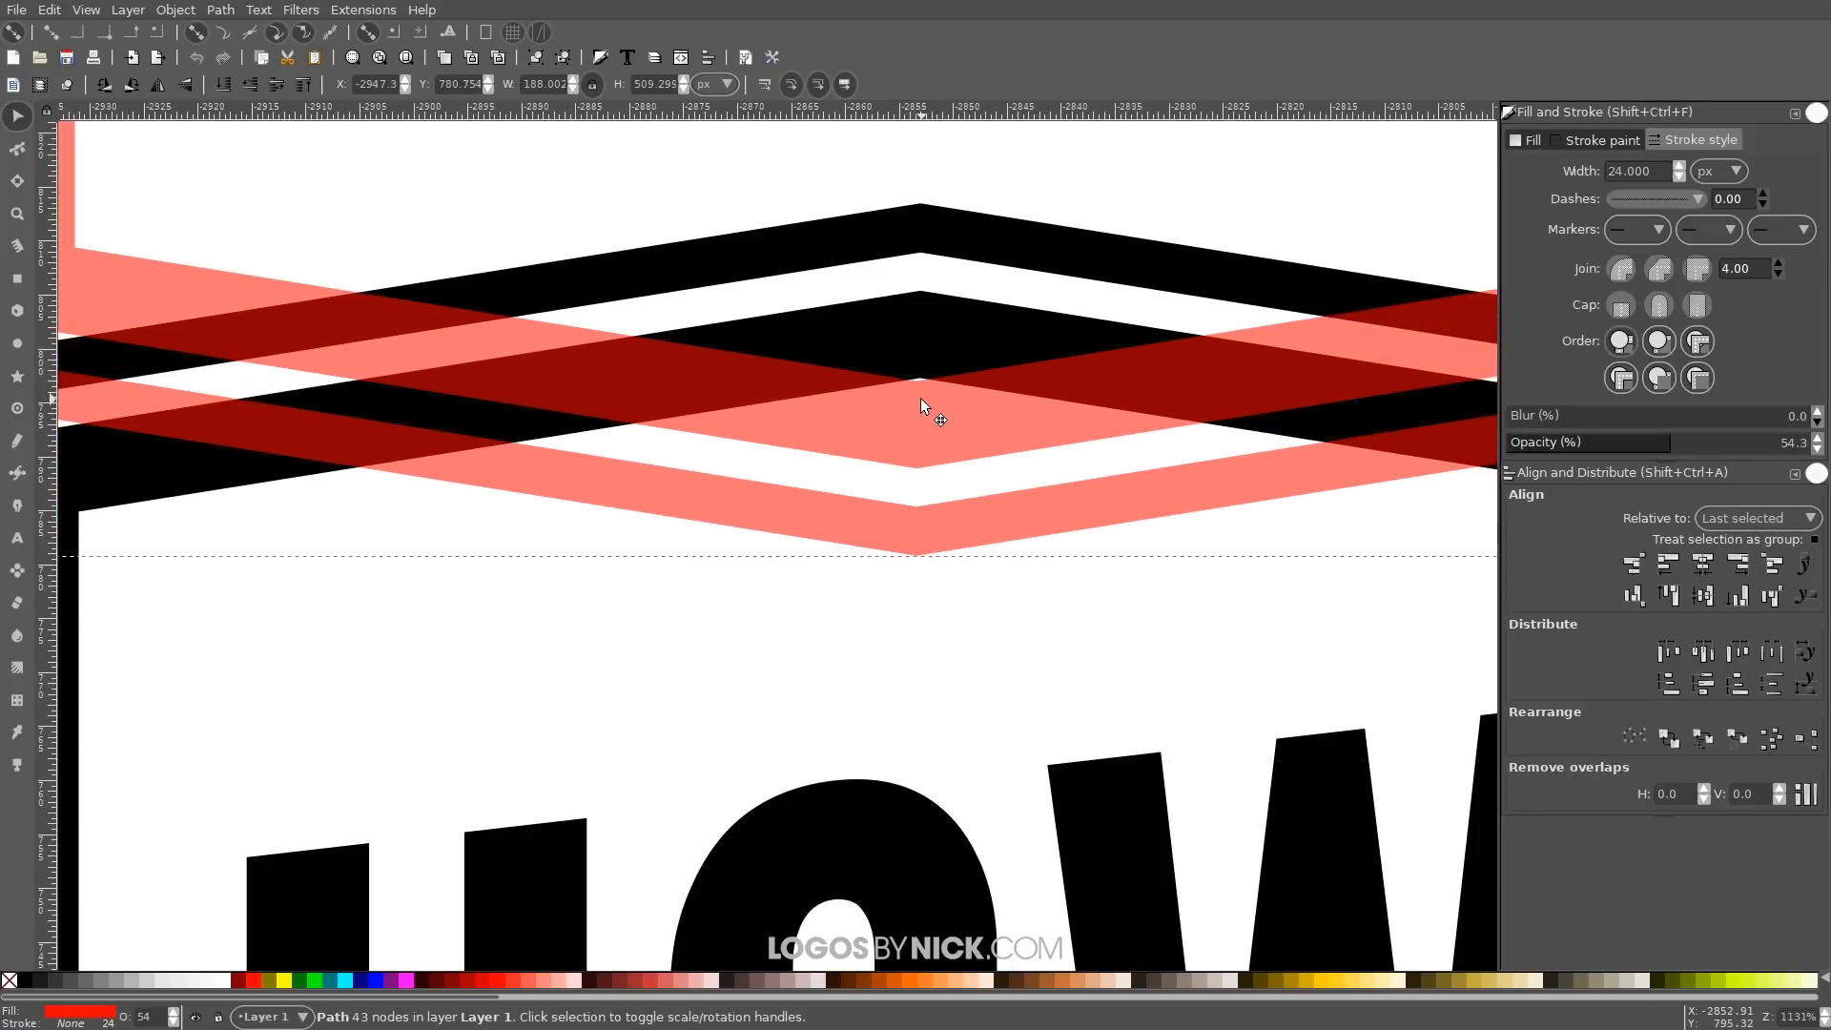
drag(875, 543, 758, 574)
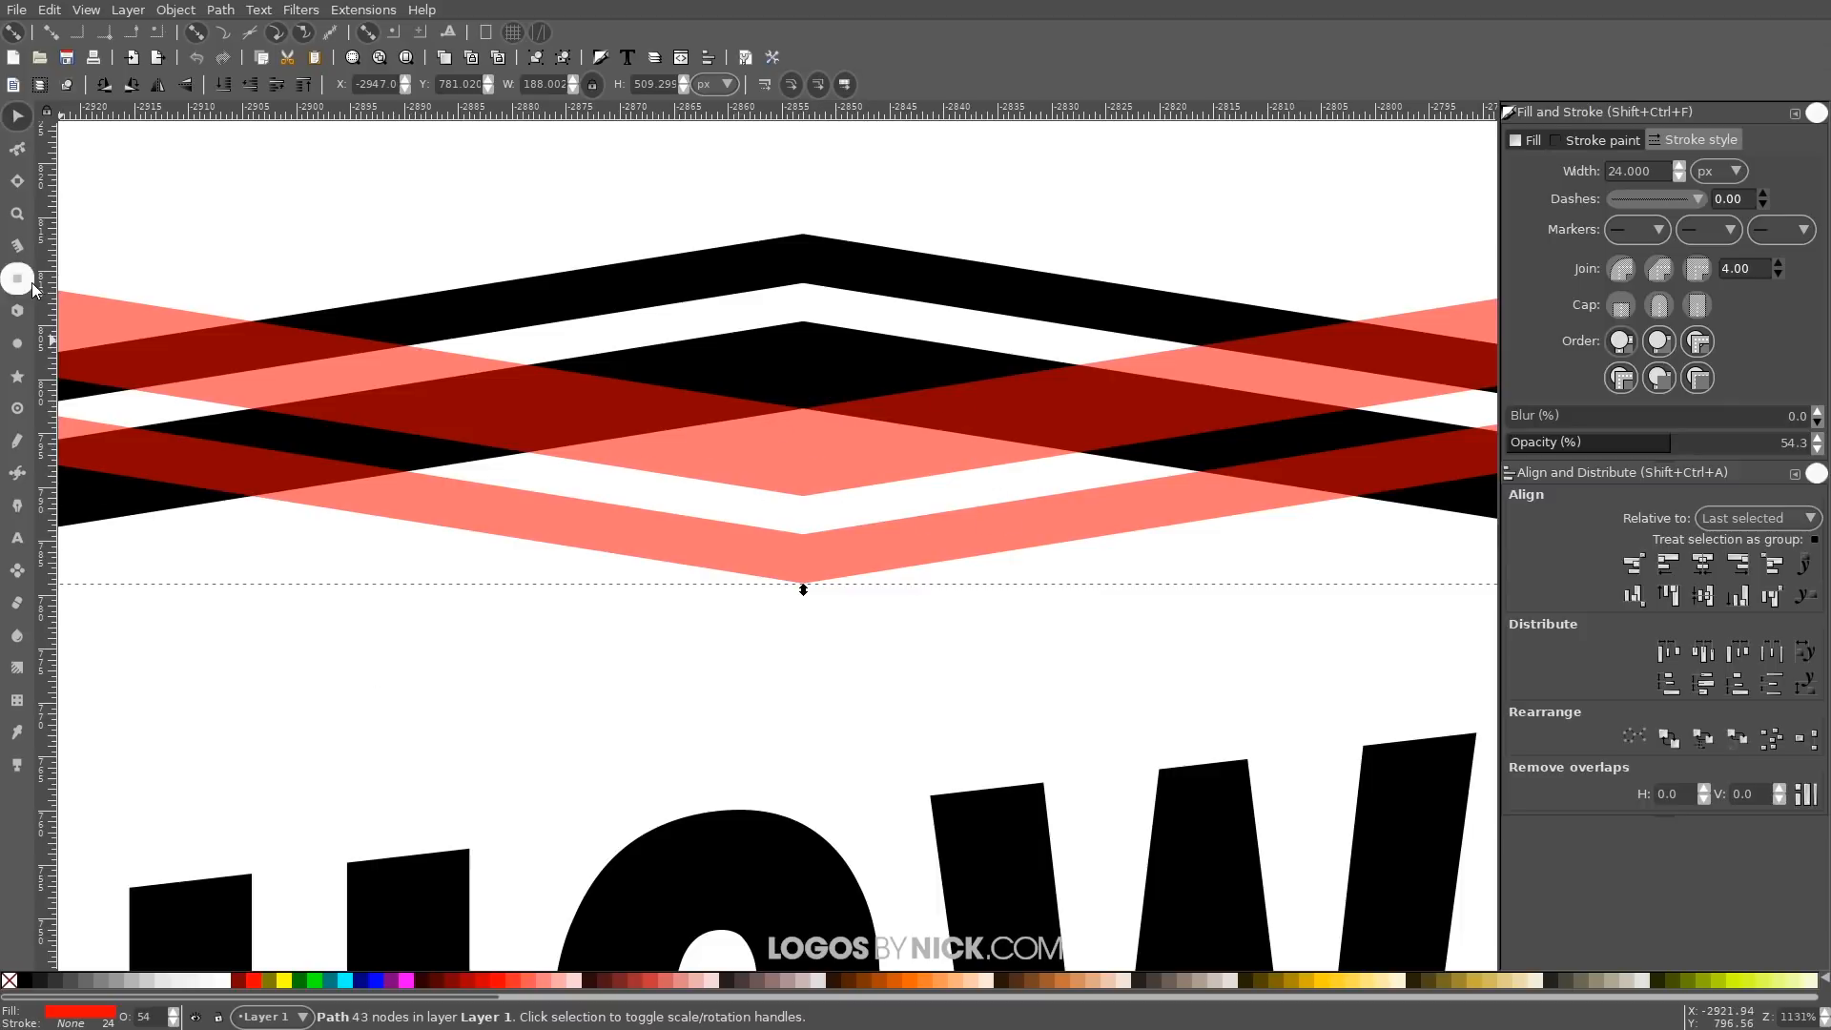
Draw a closed four-sided Bezier path around the red diamond area just beneath the frame's upper peak
click(19, 475)
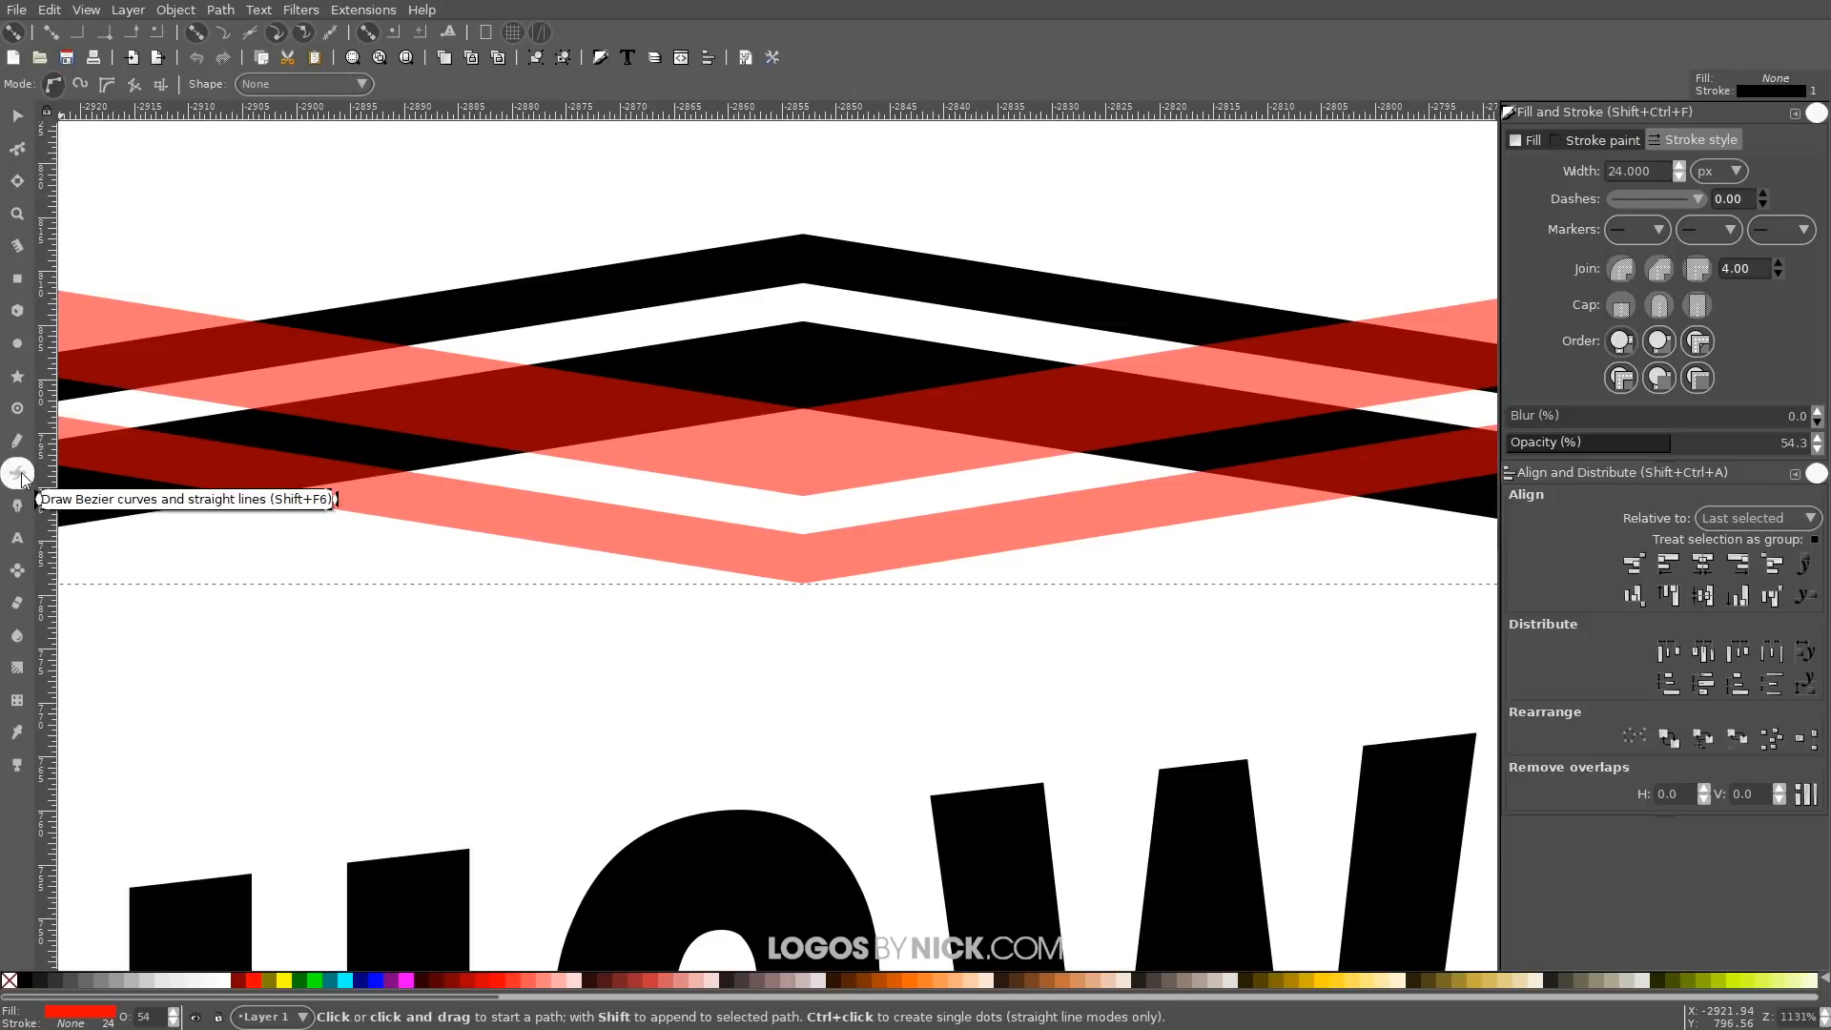
click(801, 362)
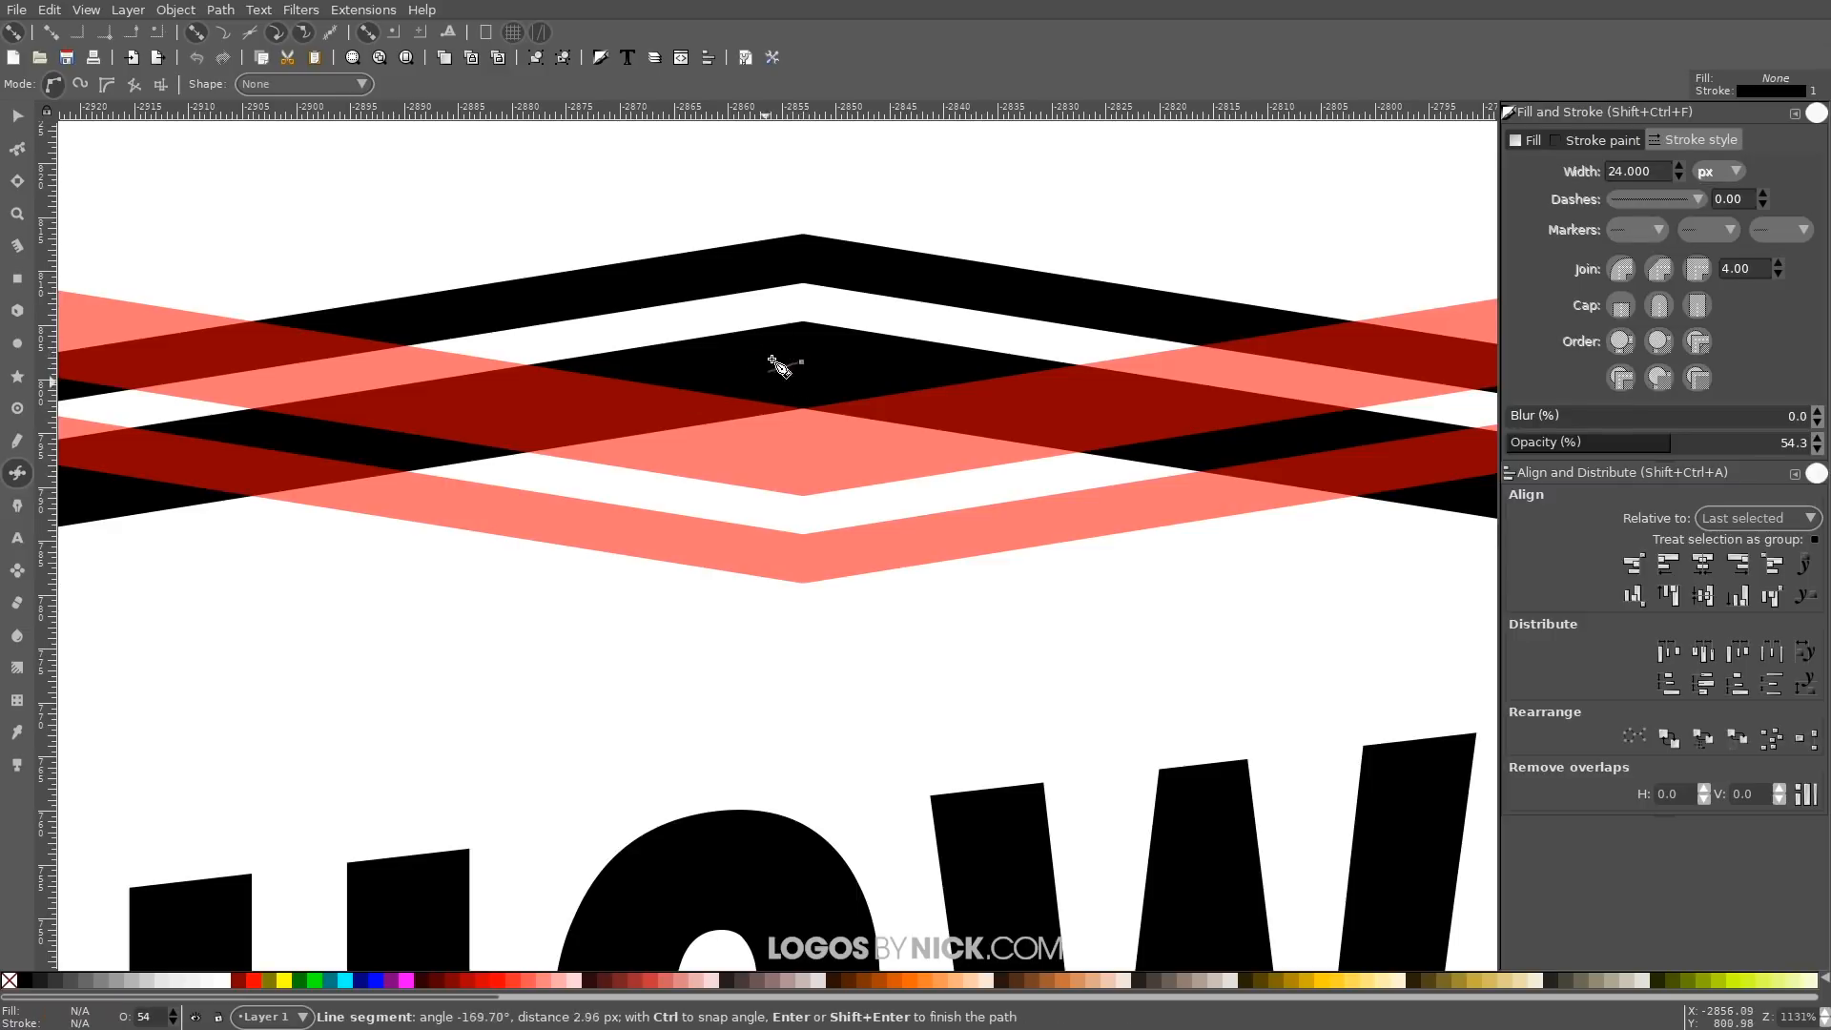
click(344, 441)
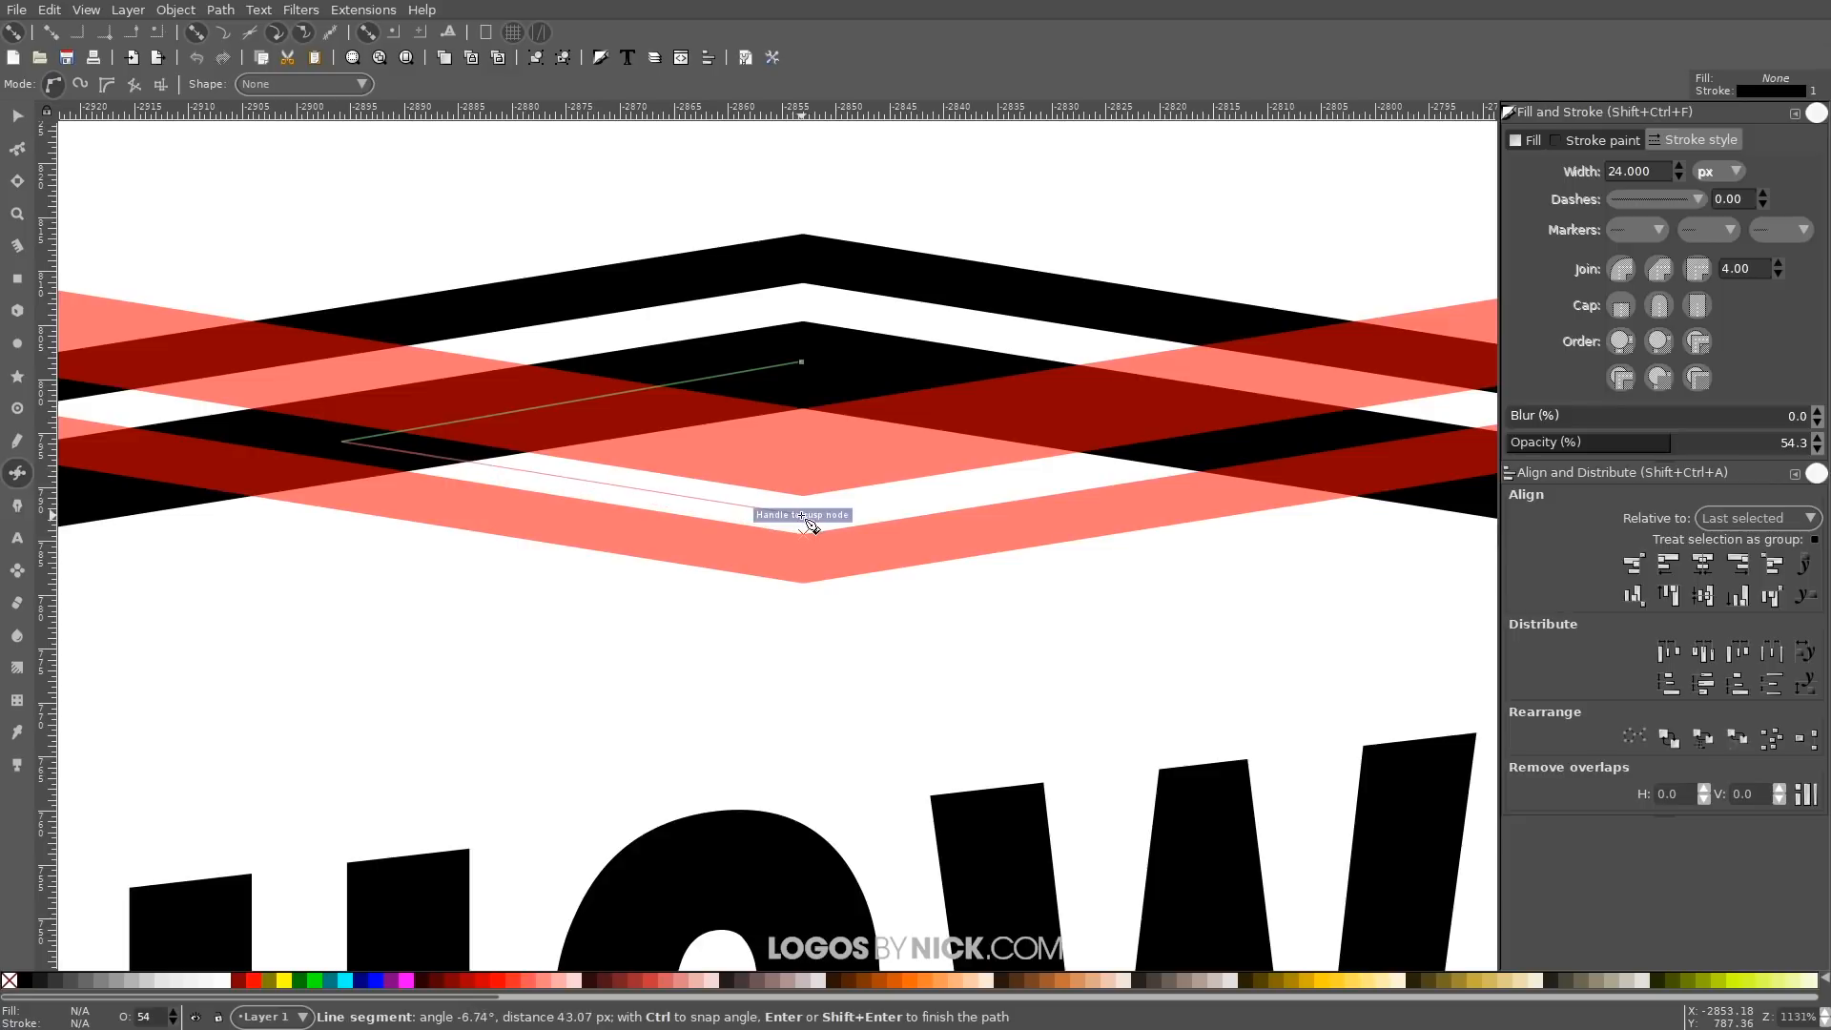
click(801, 515)
click(801, 518)
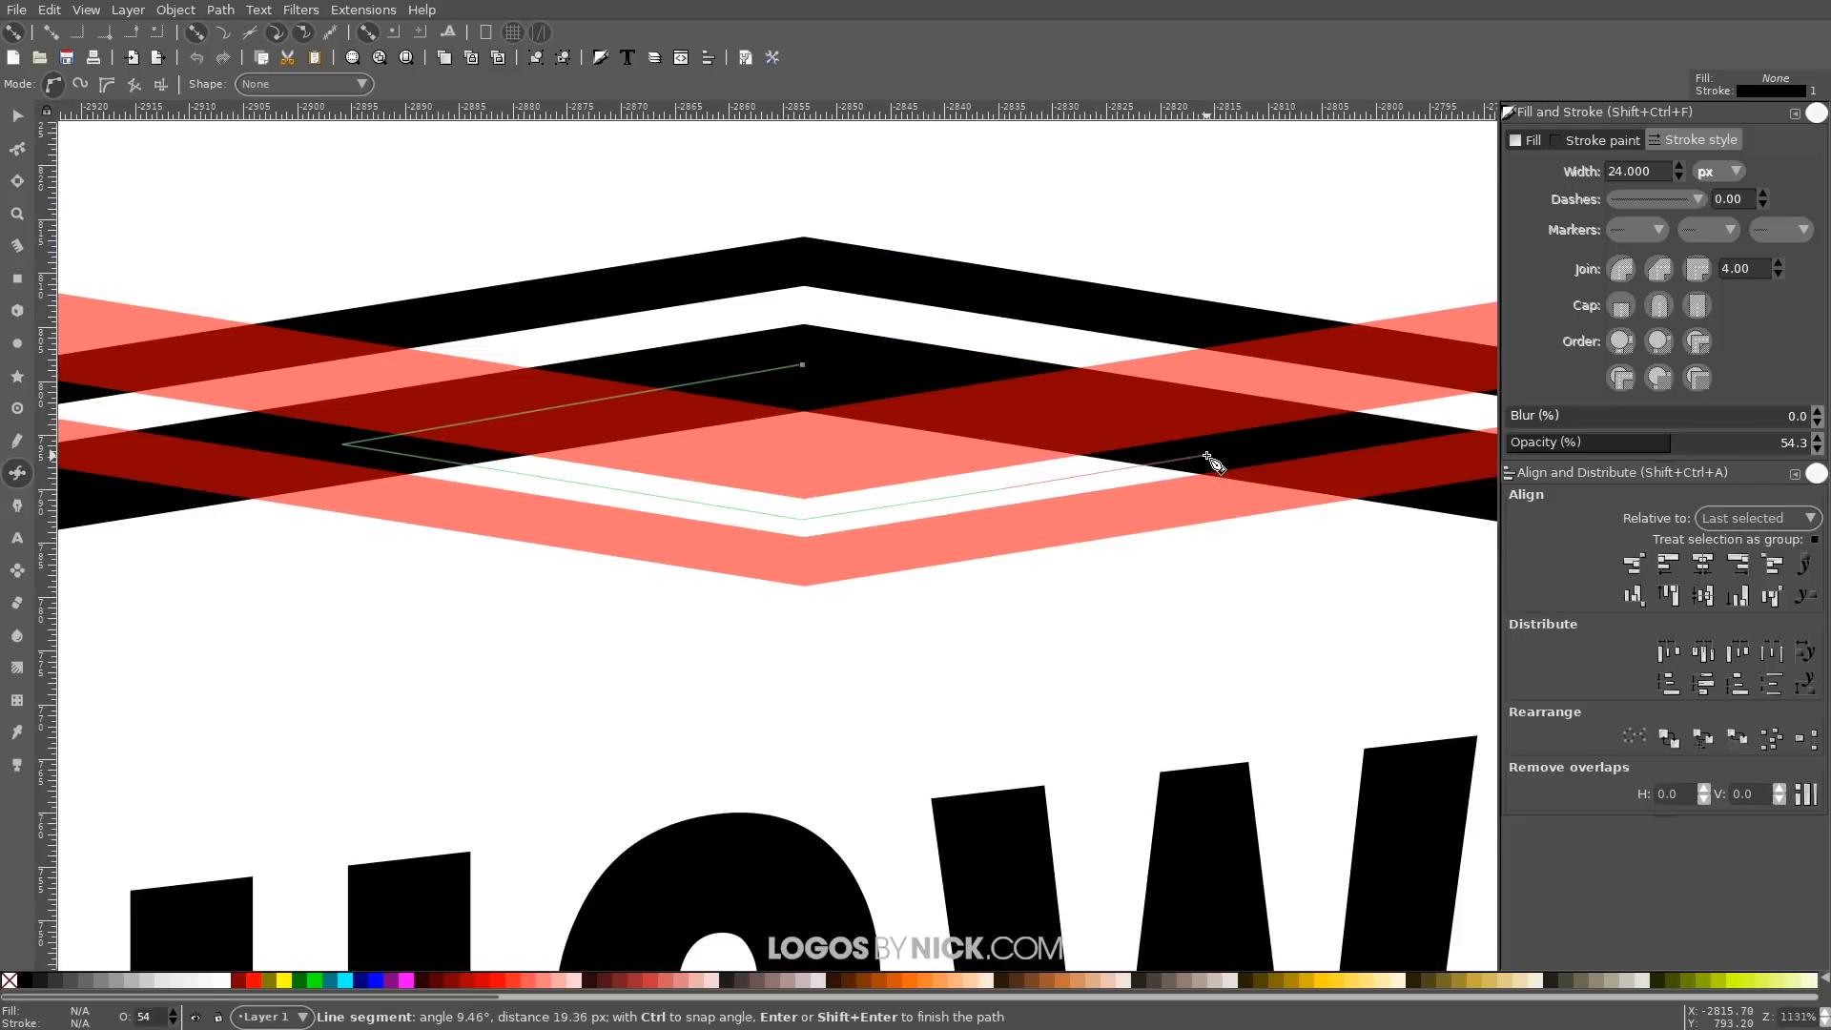
click(1206, 457)
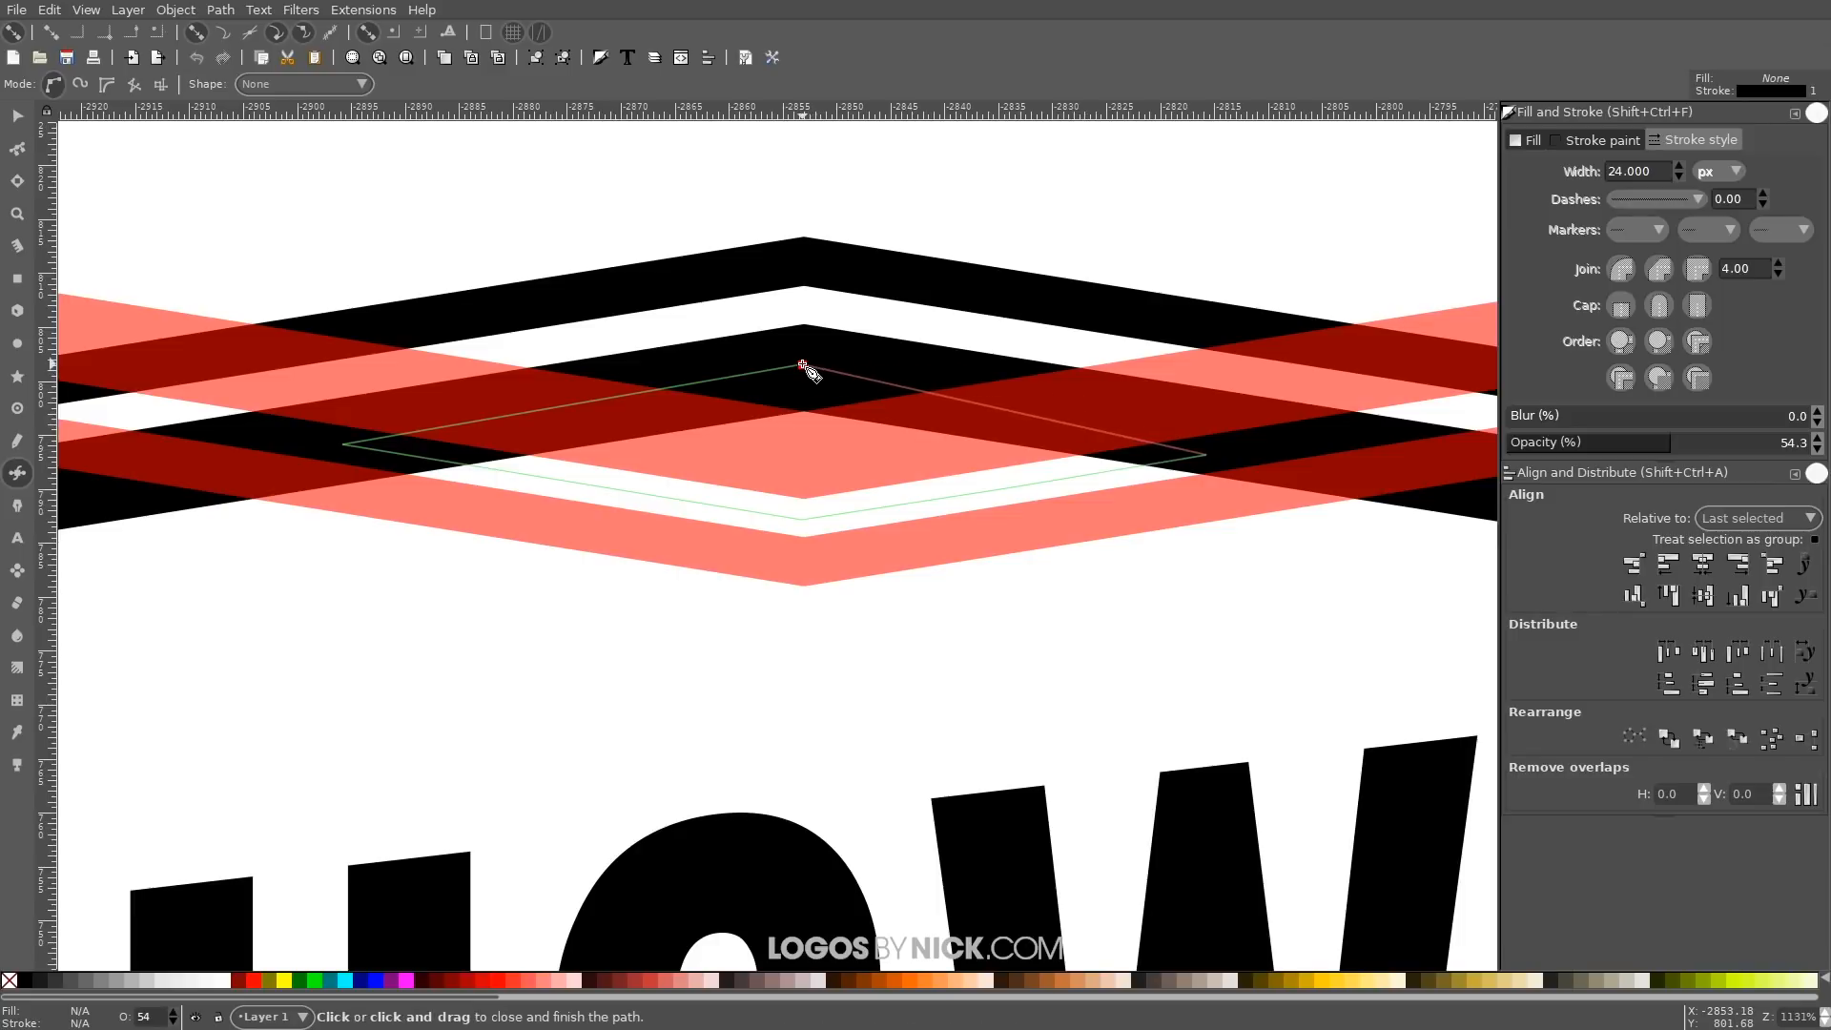
click(803, 365)
Intersect the four-sided path with the red frame copy to leave only the diamond piece
click(17, 115)
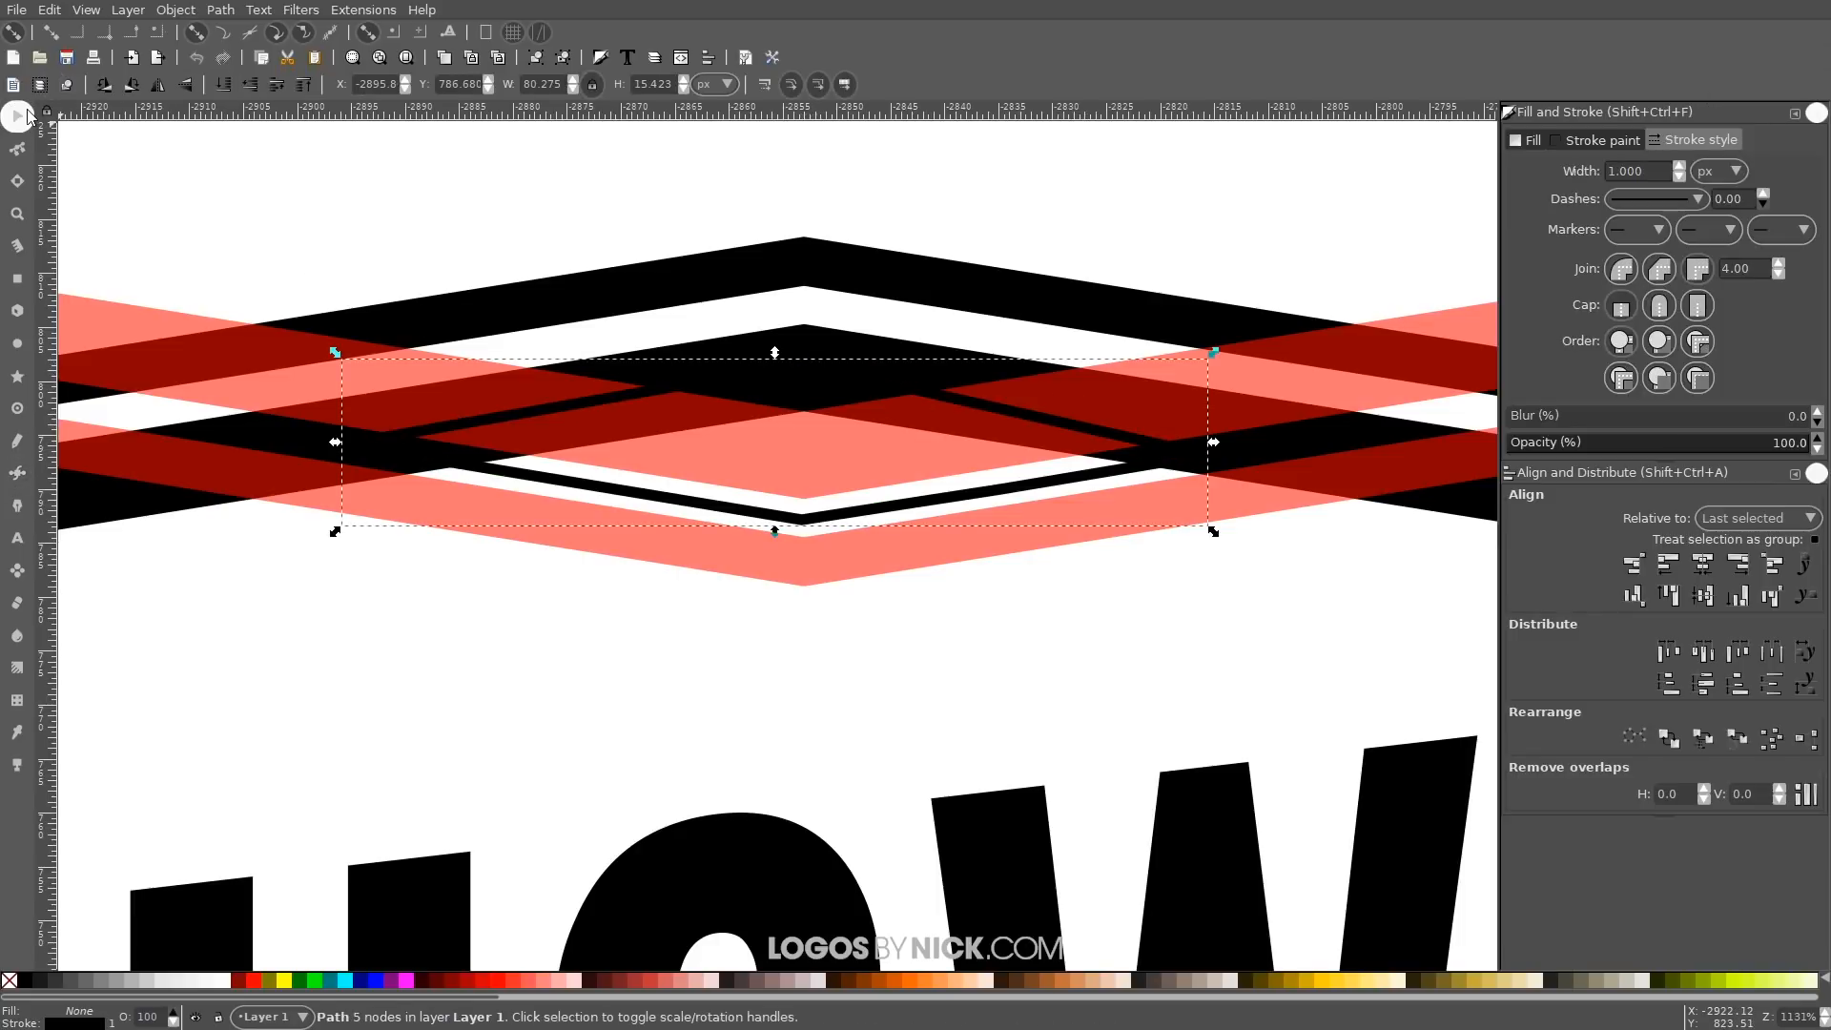
shift+click(803, 559)
click(219, 10)
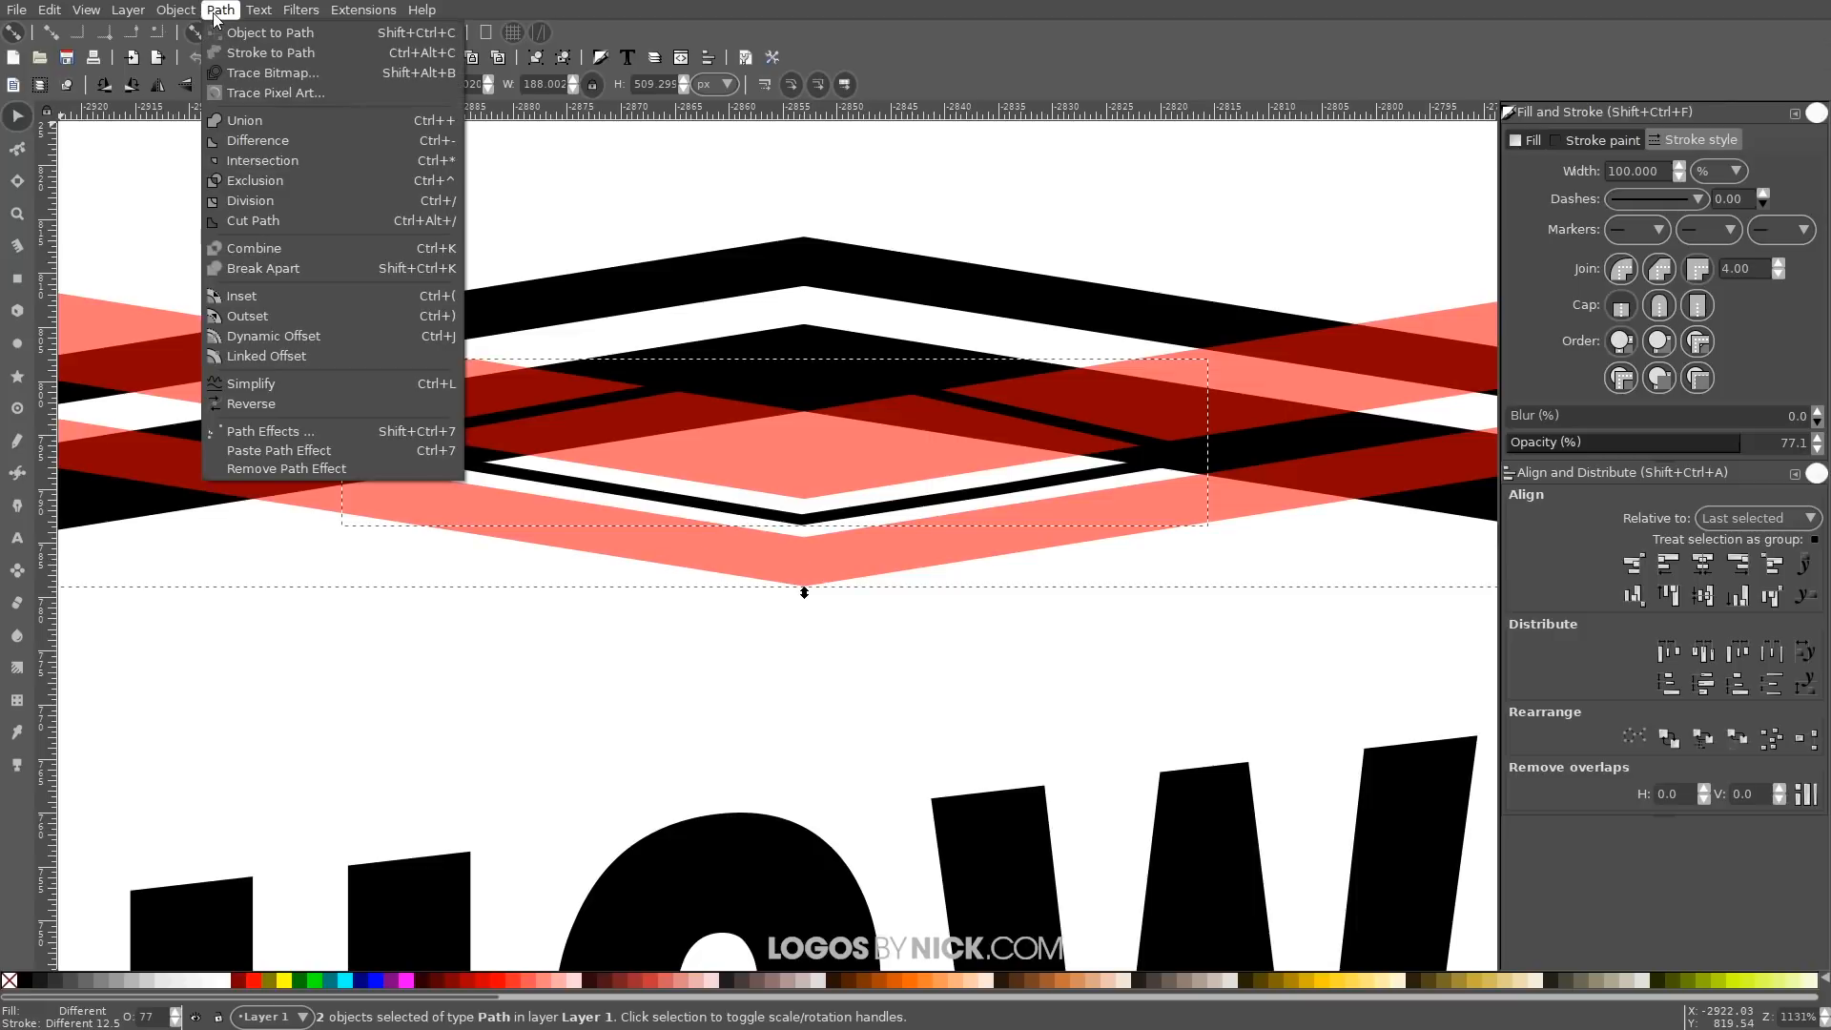
click(254, 156)
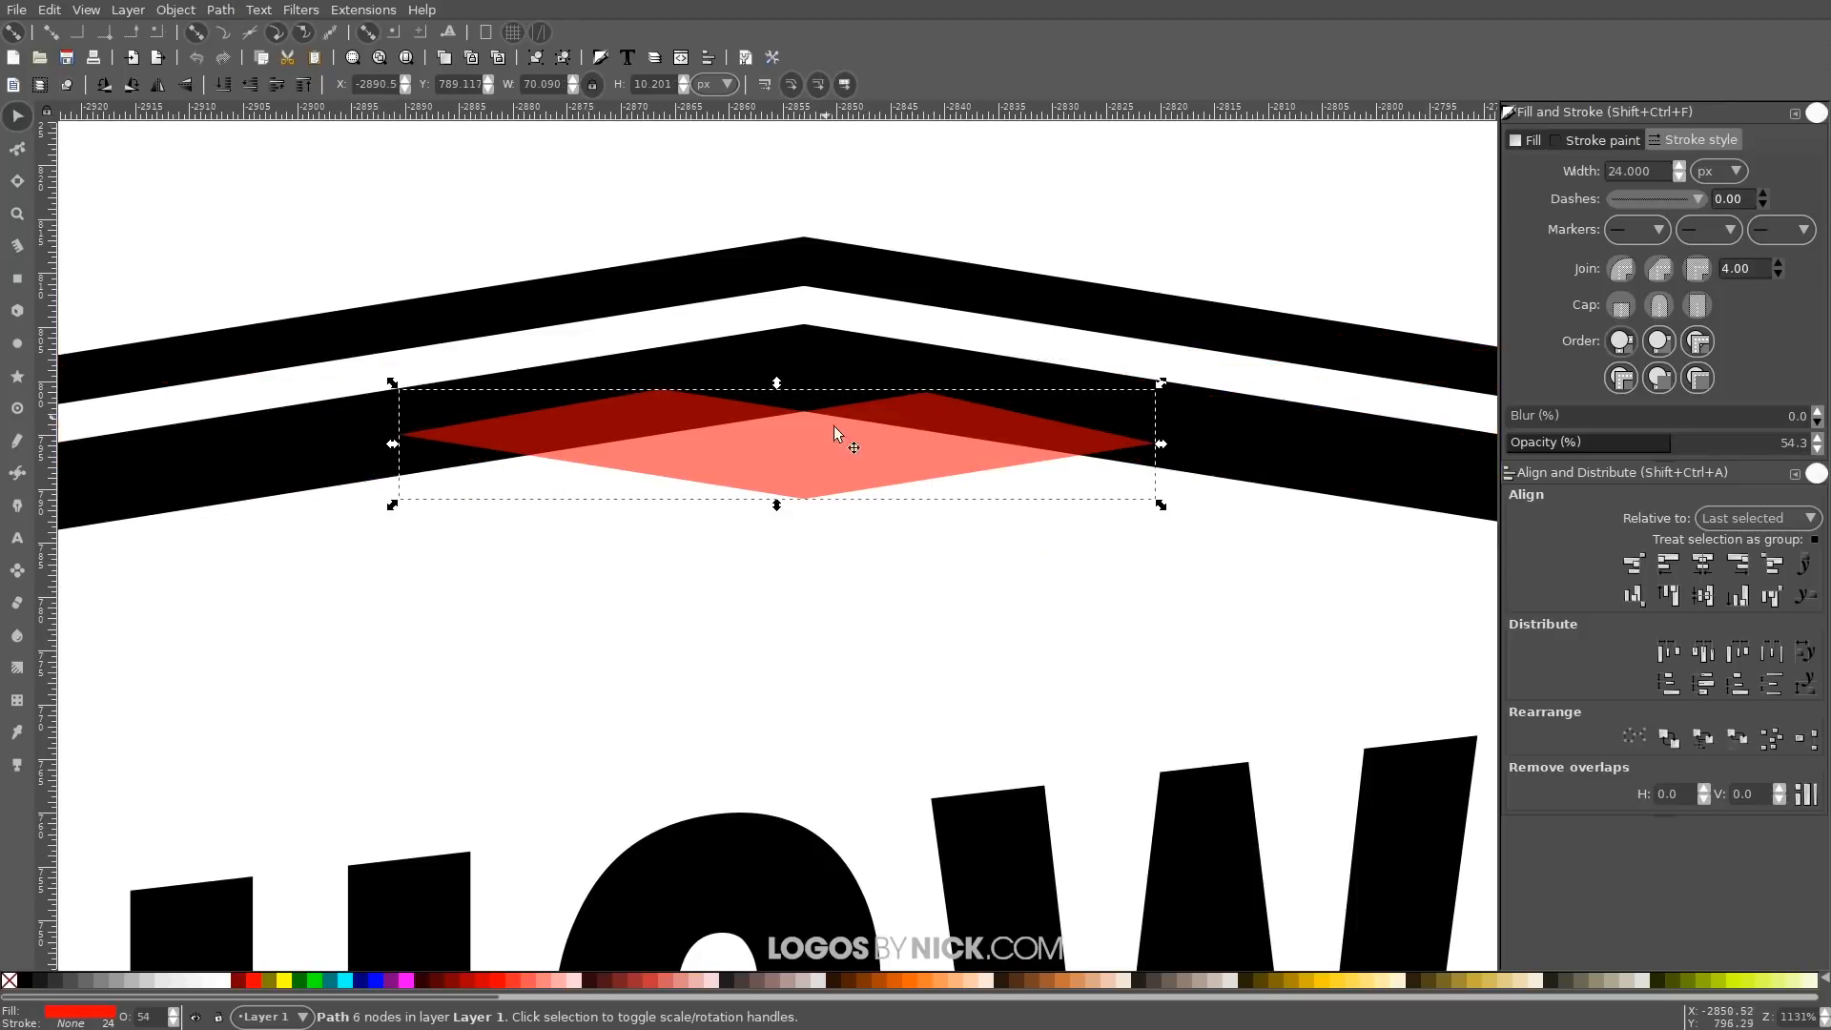
Duplicate the red diamond, flip the copy vertically and snap it into the inner corner at the frame's lower point
scroll(803, 442, down, 4)
scroll(809, 425, up, 3)
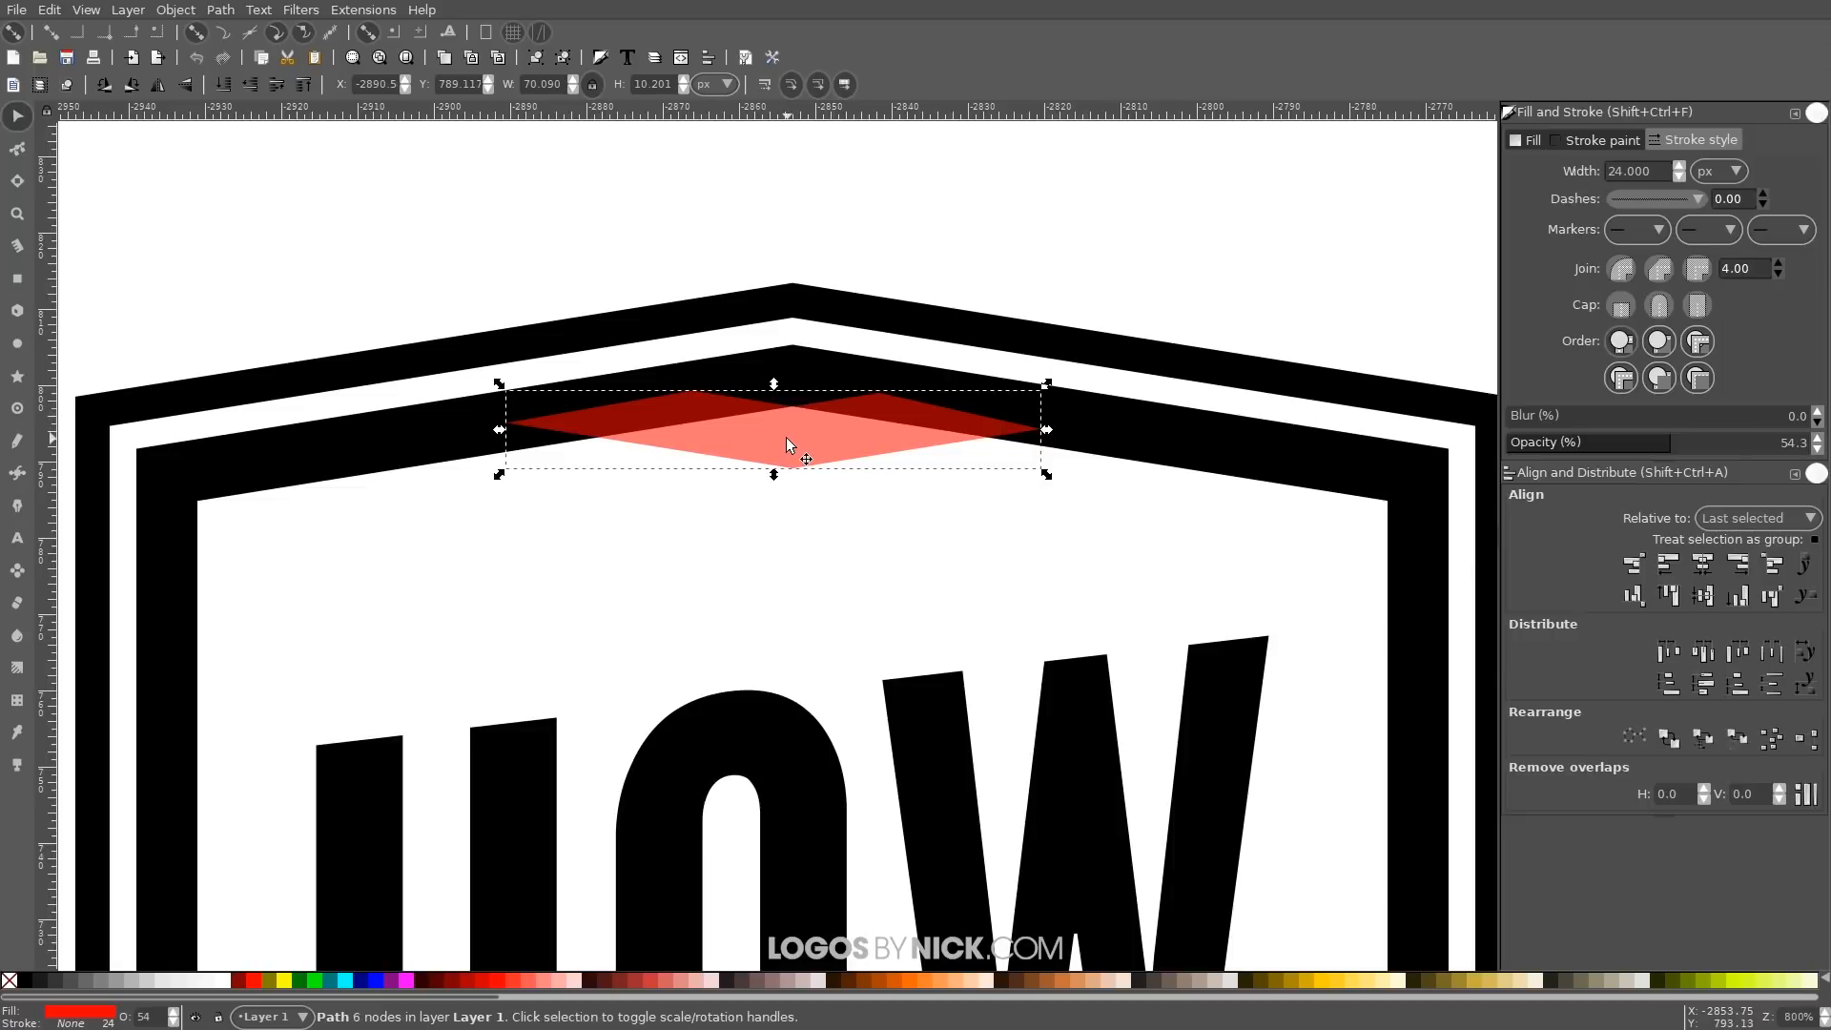
key(ctrl+d)
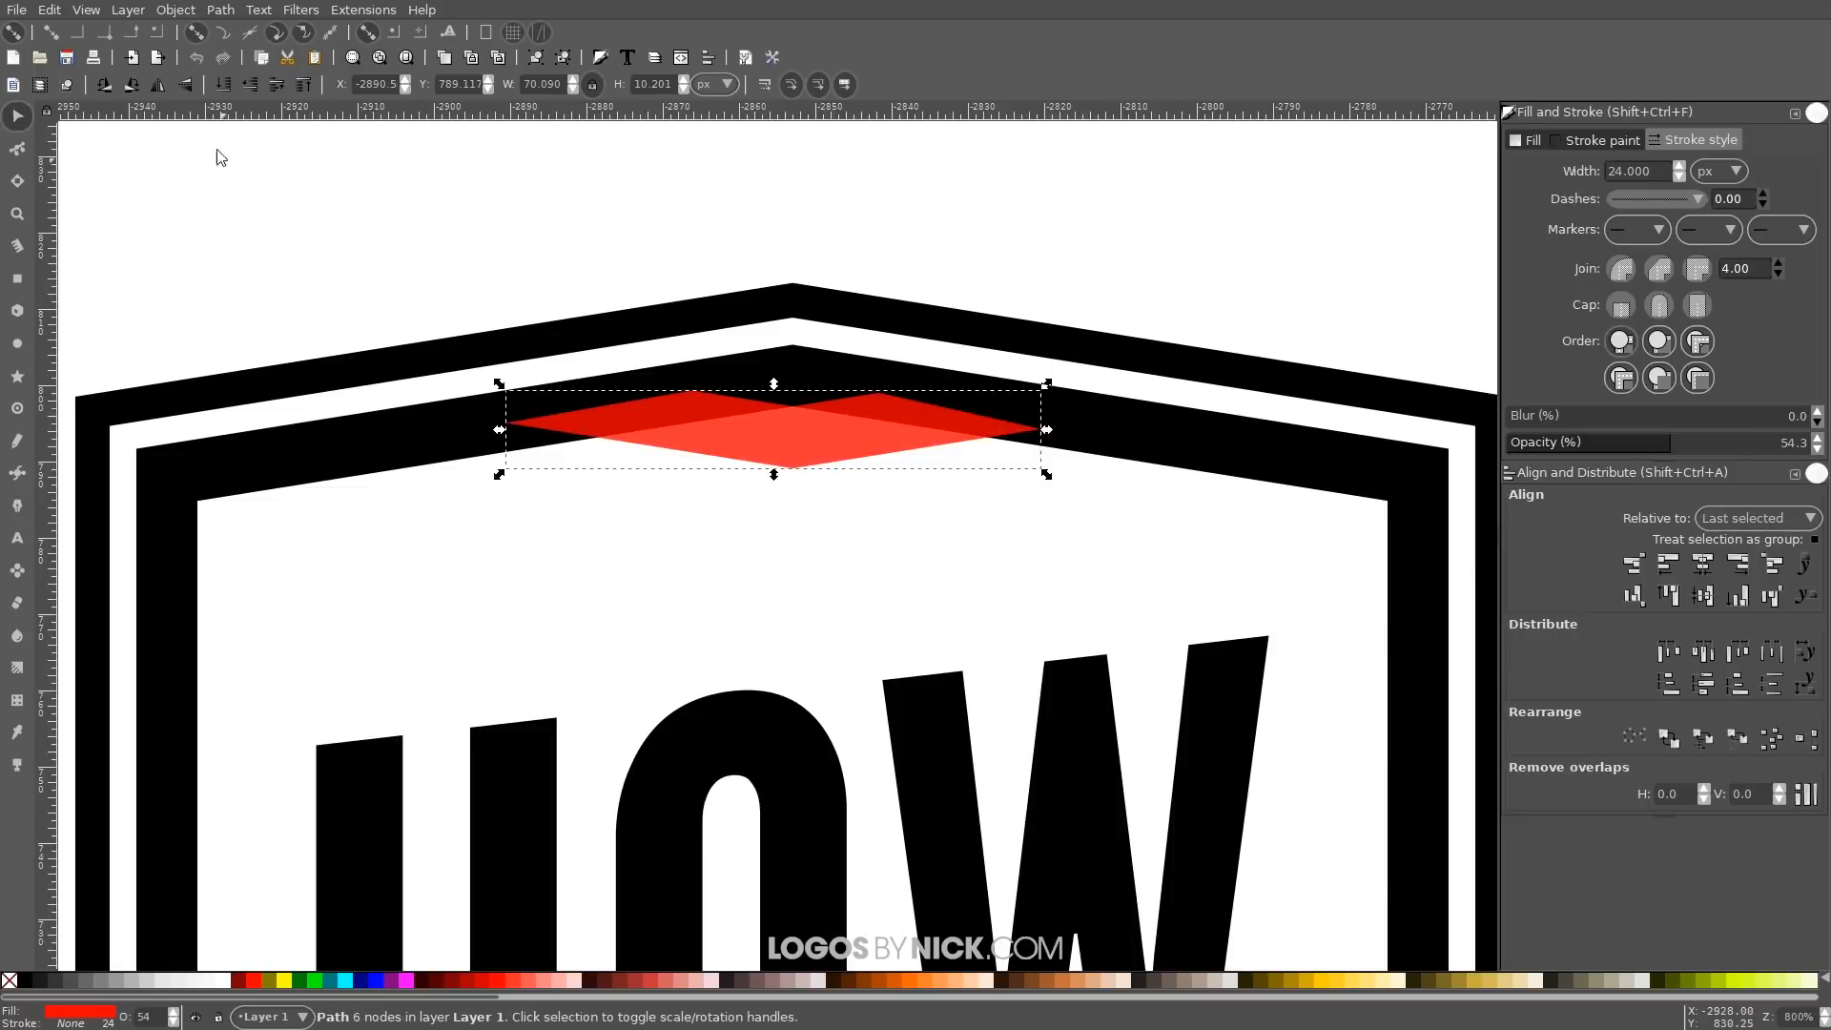
click(185, 86)
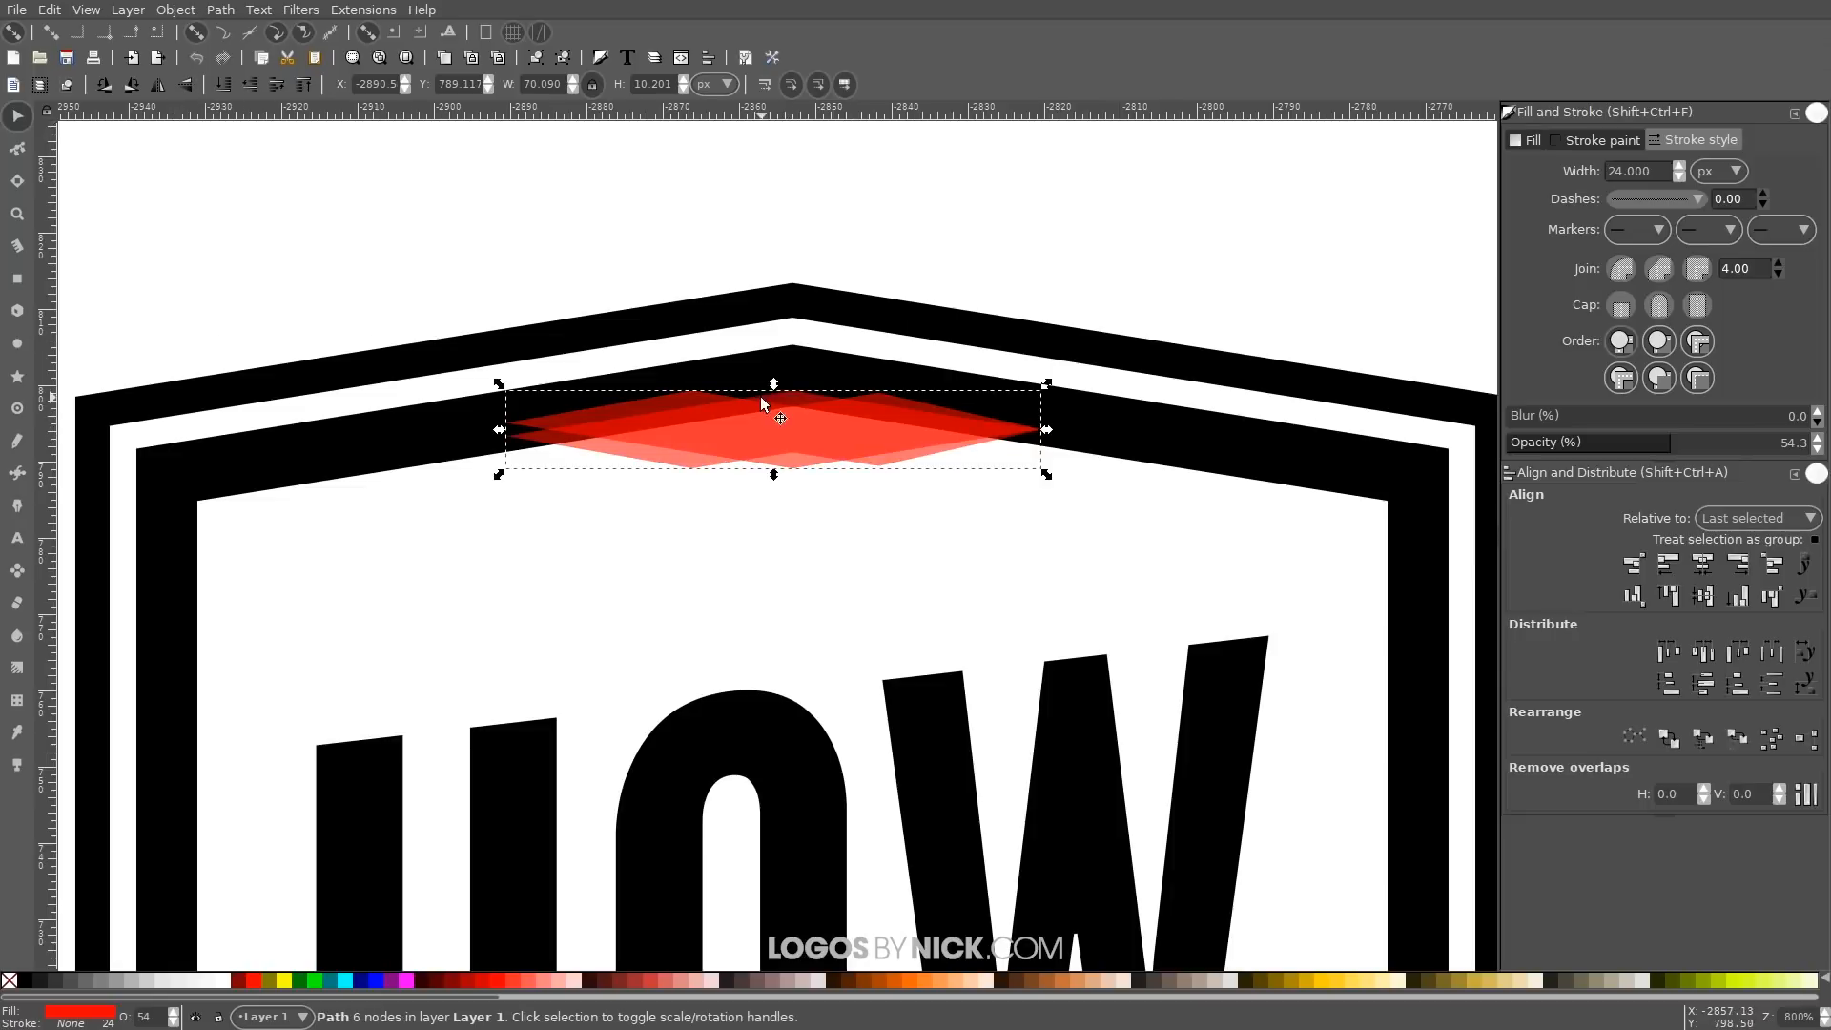
drag(793, 403, 797, 772)
scroll(783, 671, down, 4)
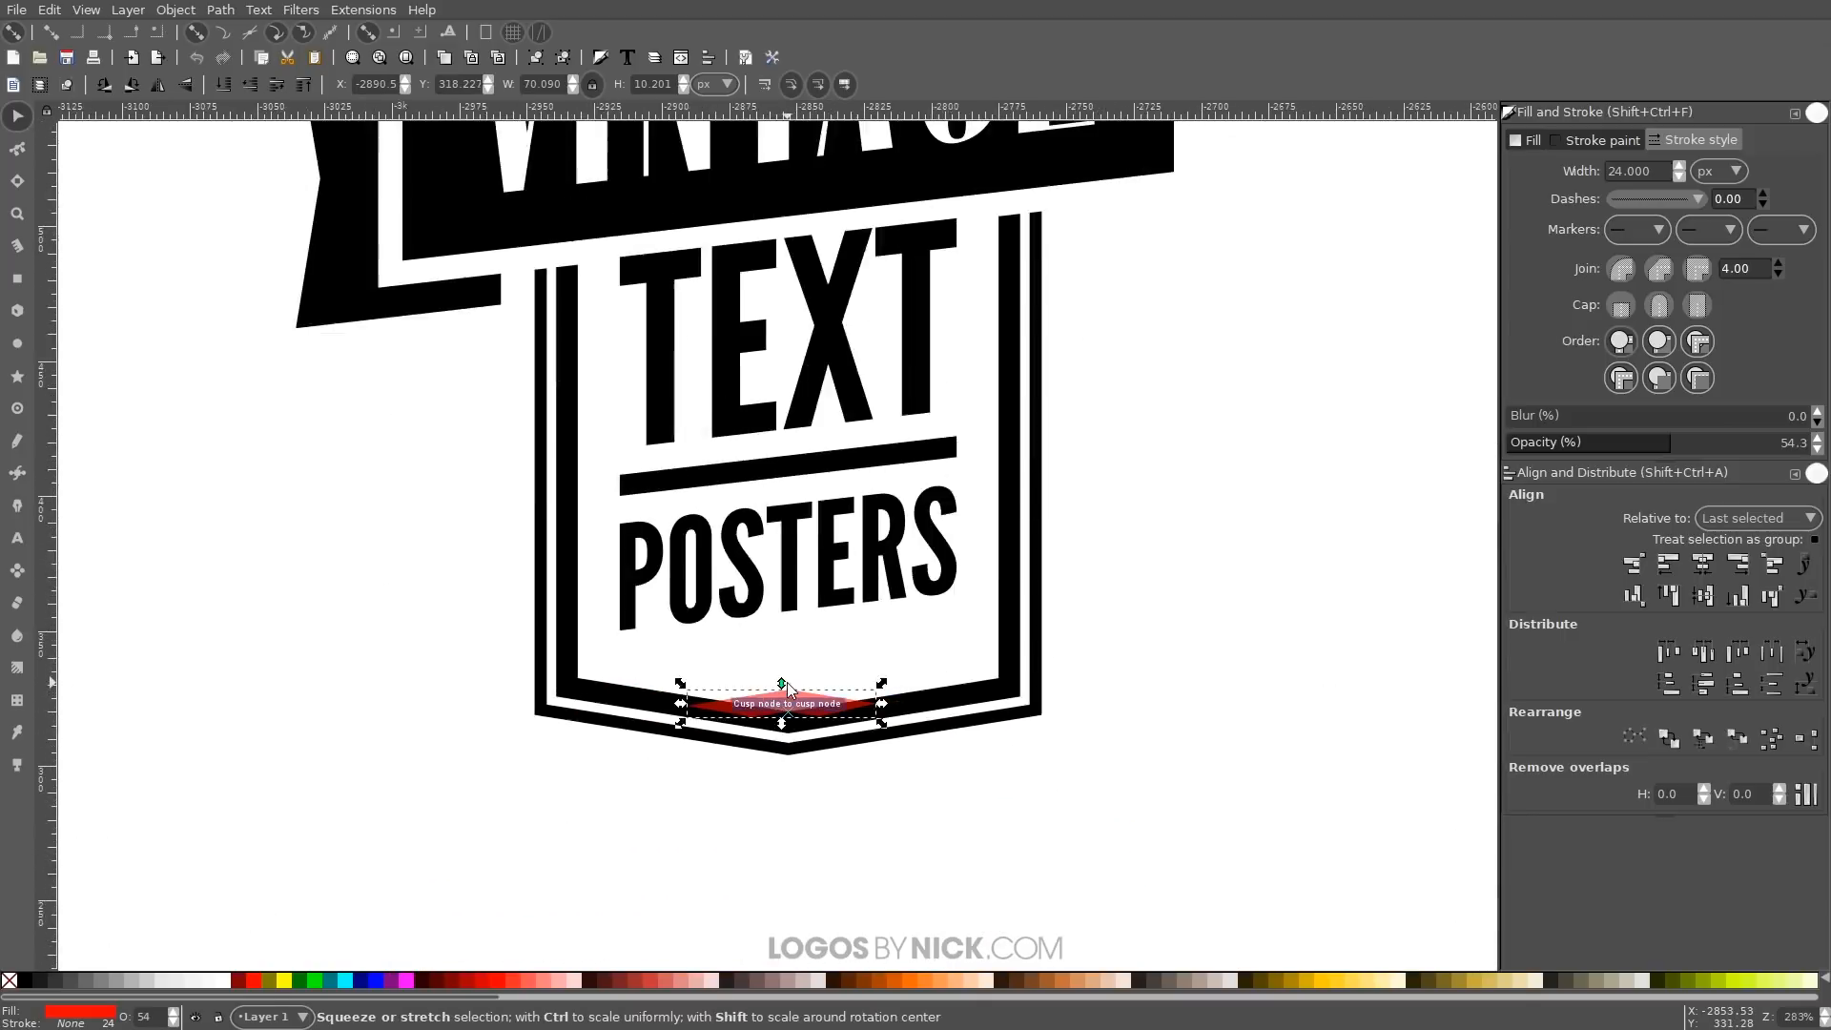
drag(846, 415, 818, 624)
scroll(822, 631, down, 2)
scroll(769, 512, up, 1)
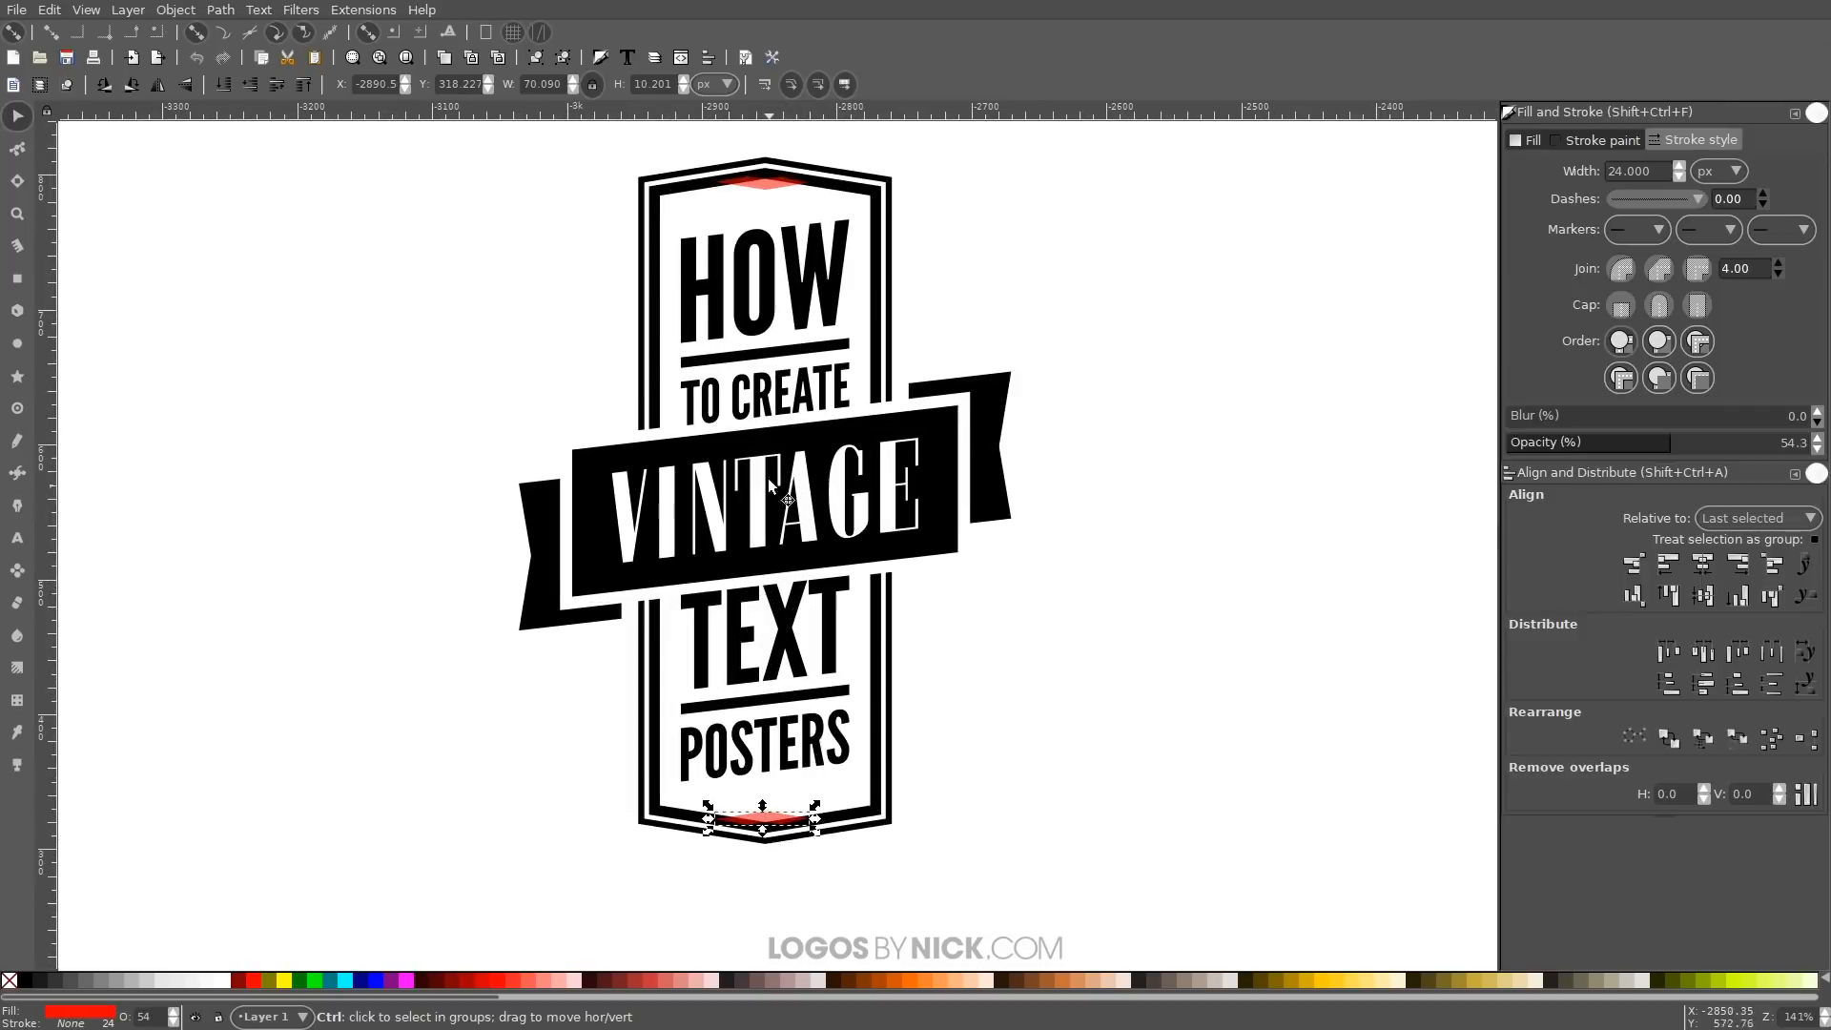
Unite both red diamonds with the black double frame using Union
scroll(784, 534, up, 2)
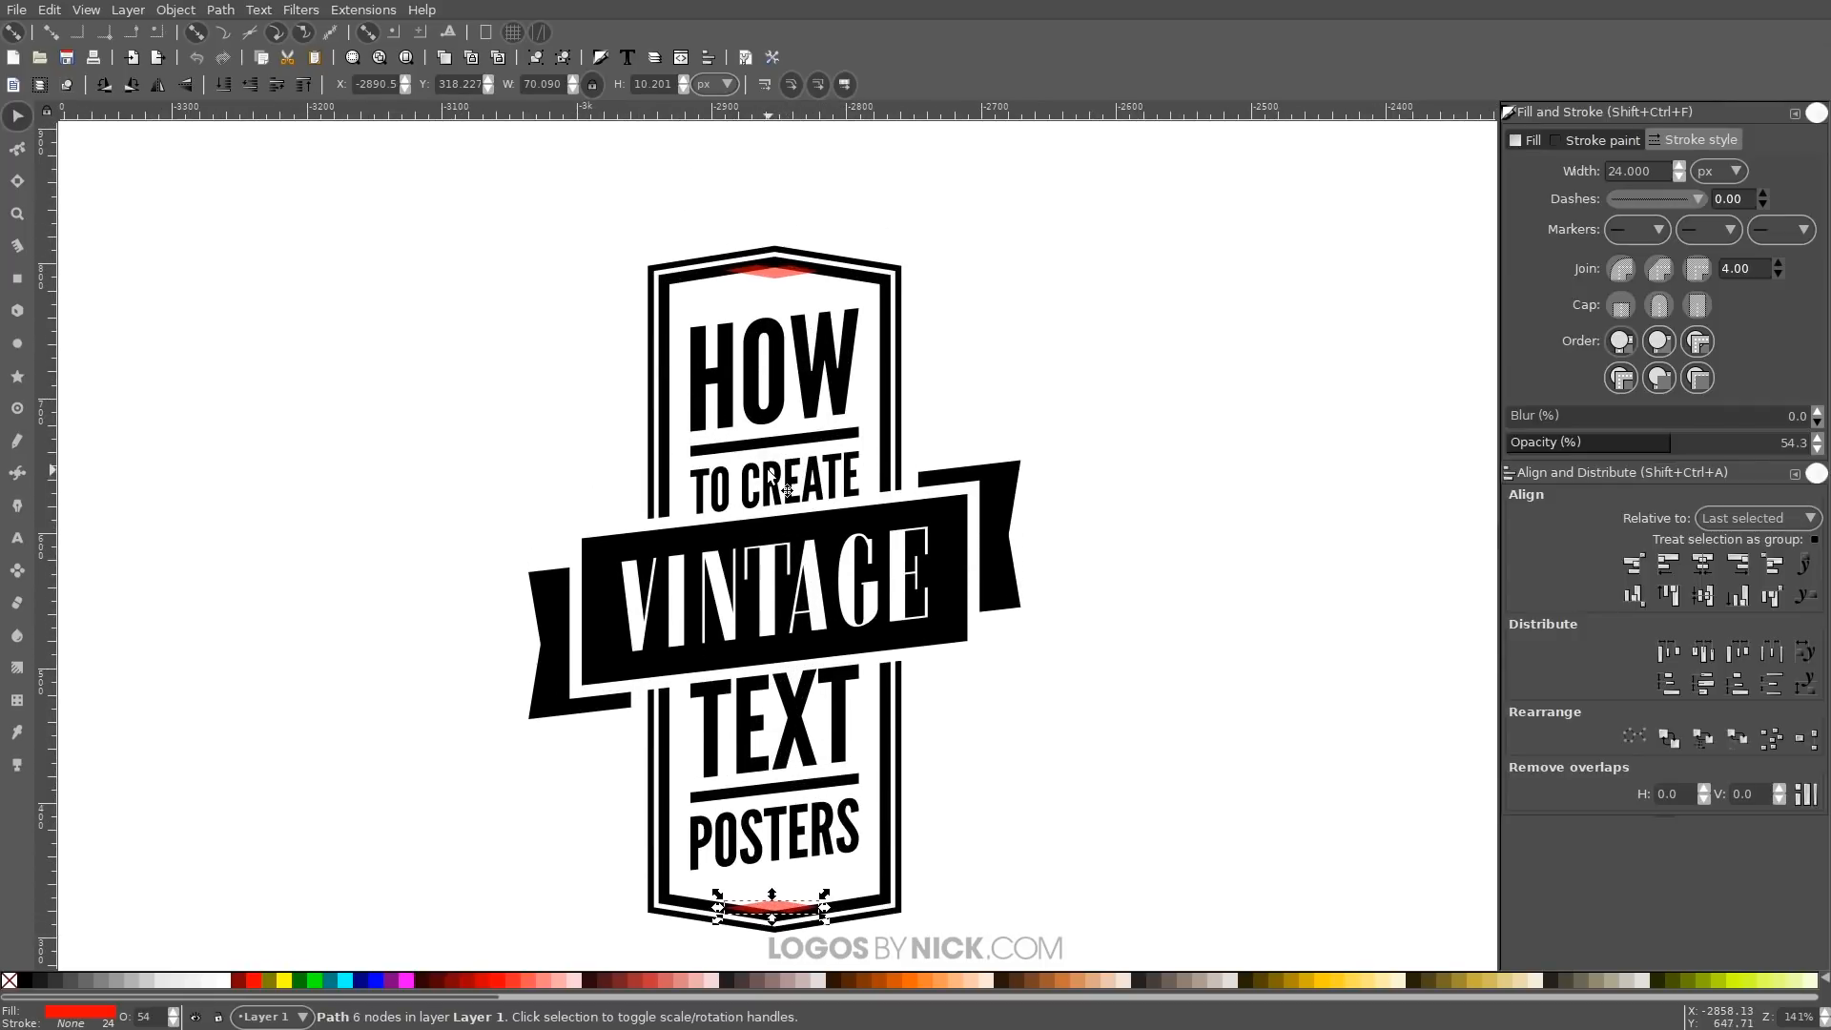
shift+click(785, 273)
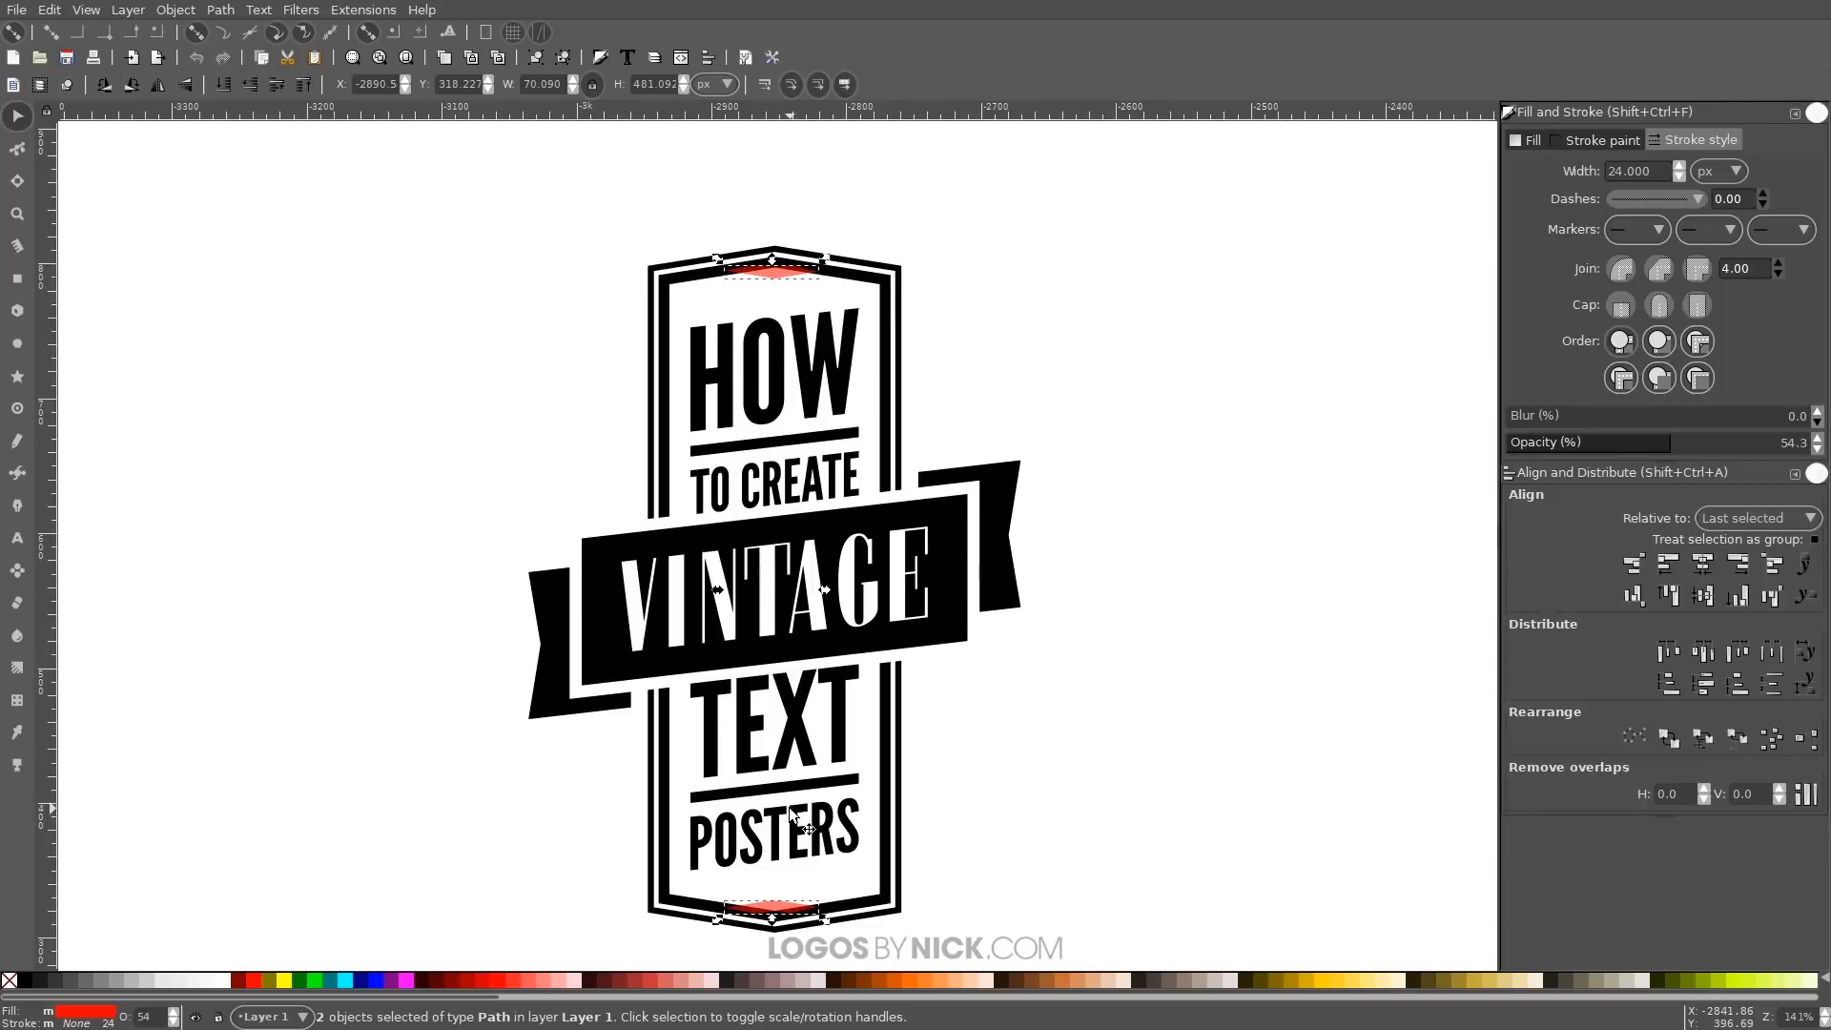
shift+click(897, 720)
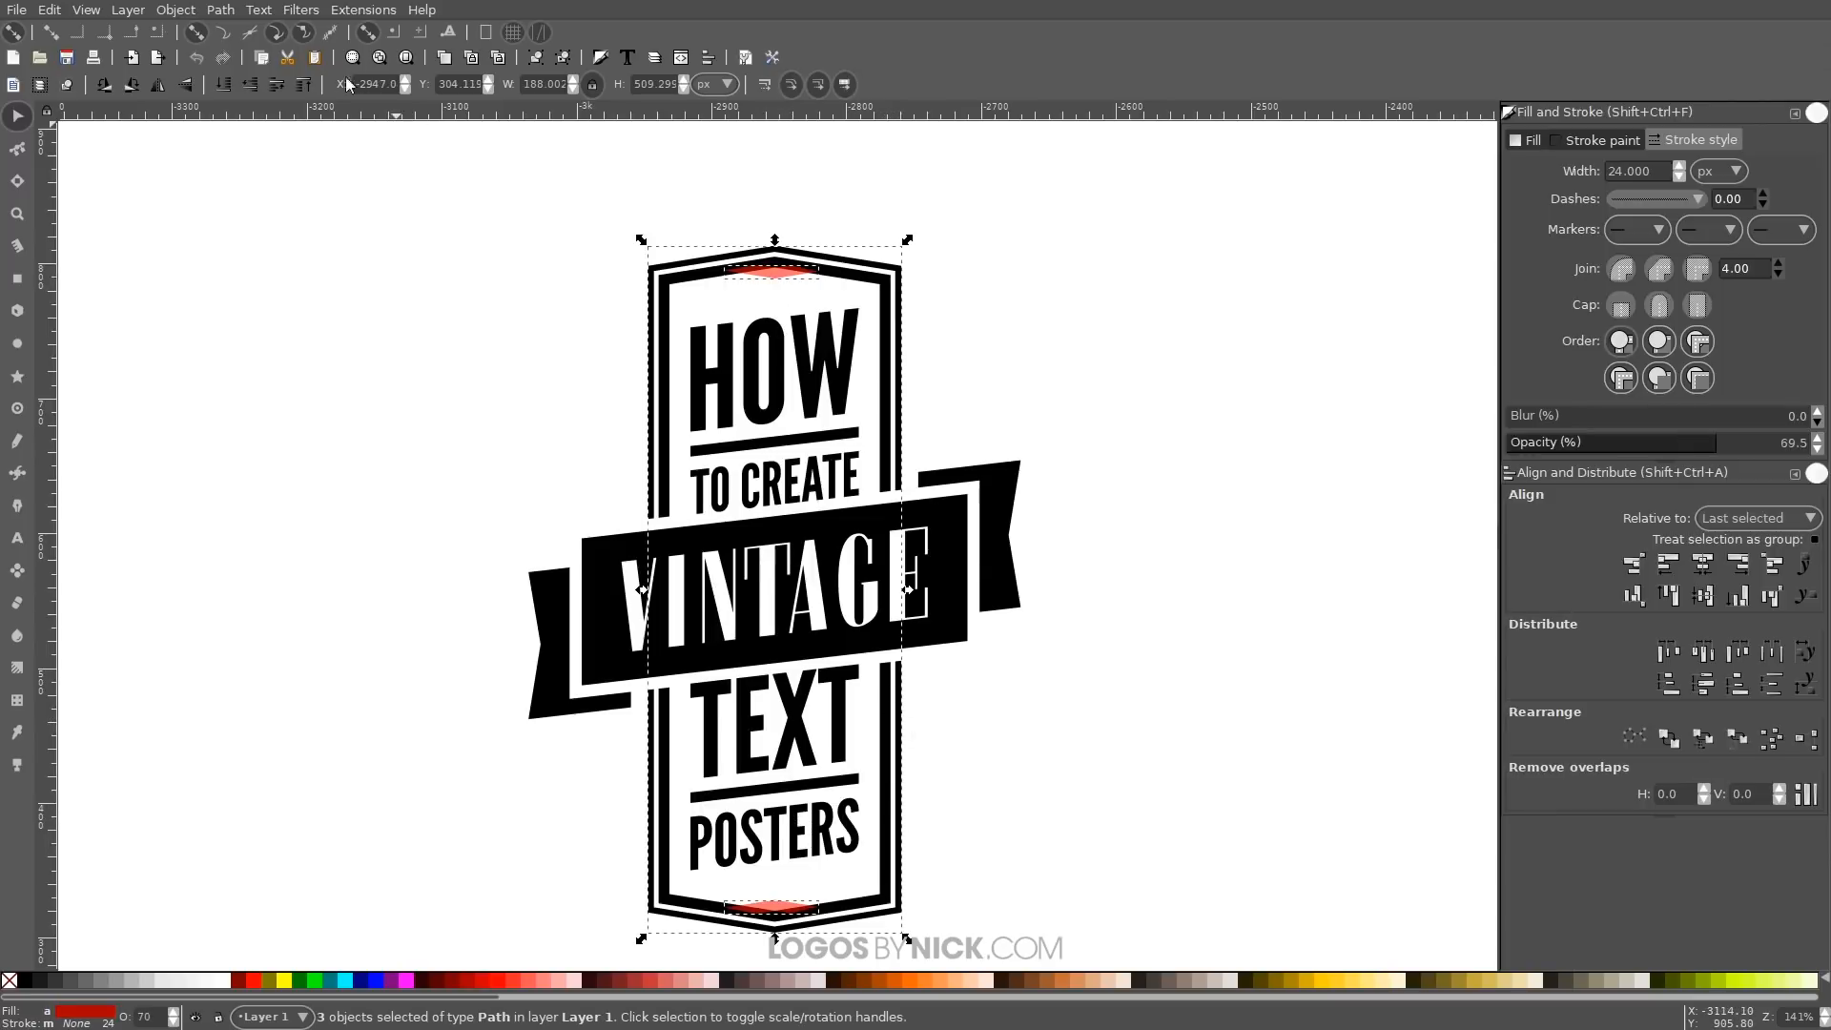
click(221, 10)
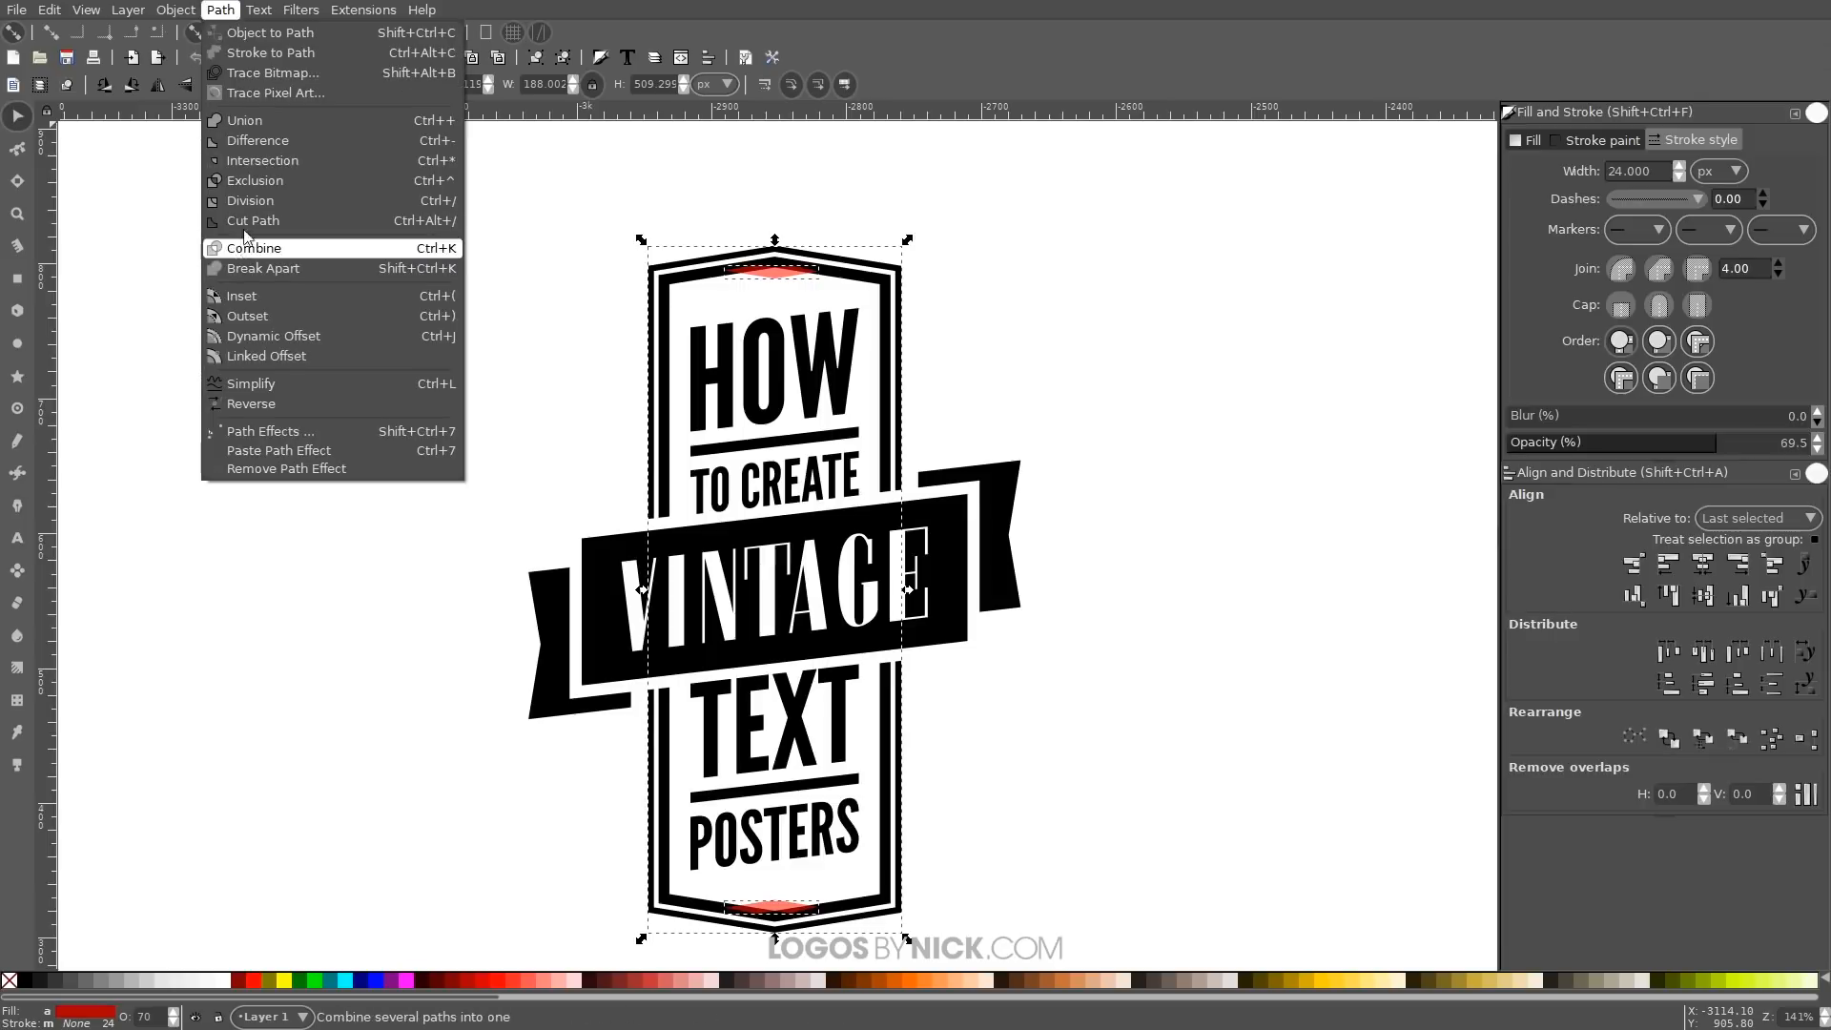
click(250, 121)
scroll(749, 456, down, 1)
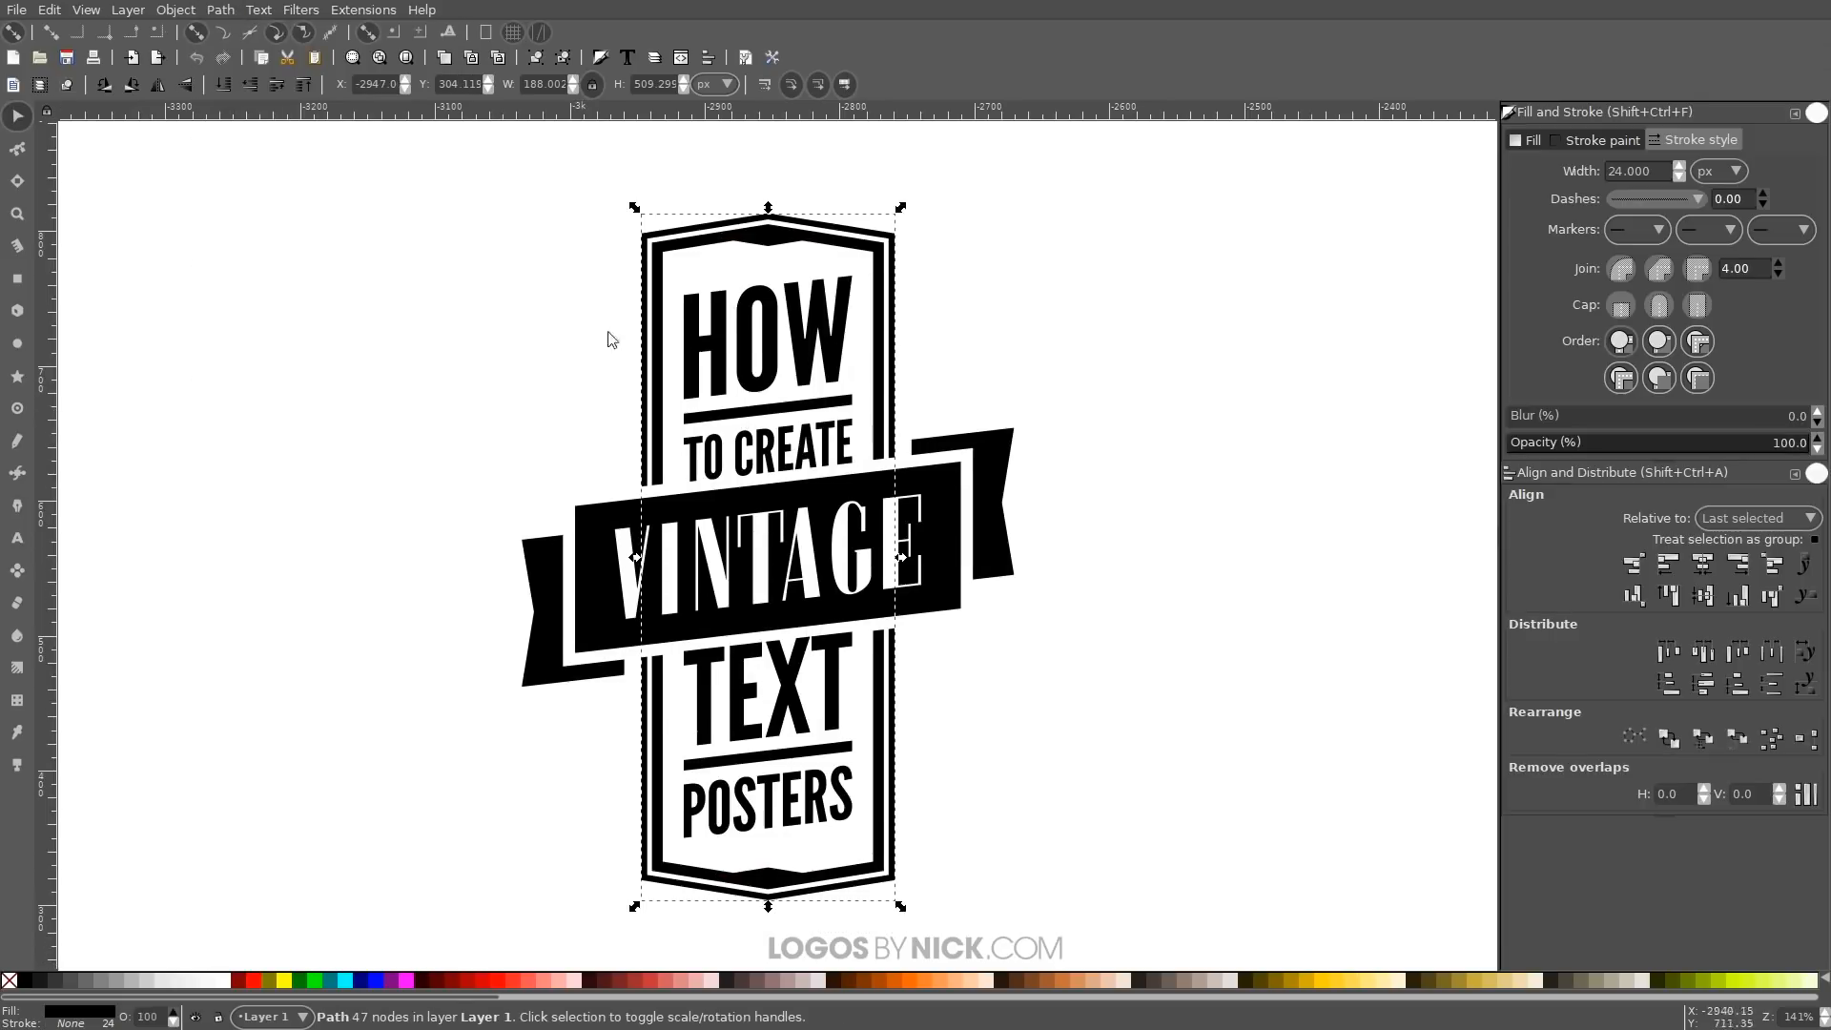
Break the united frame apart into separate paths and deselect them
click(222, 10)
click(263, 269)
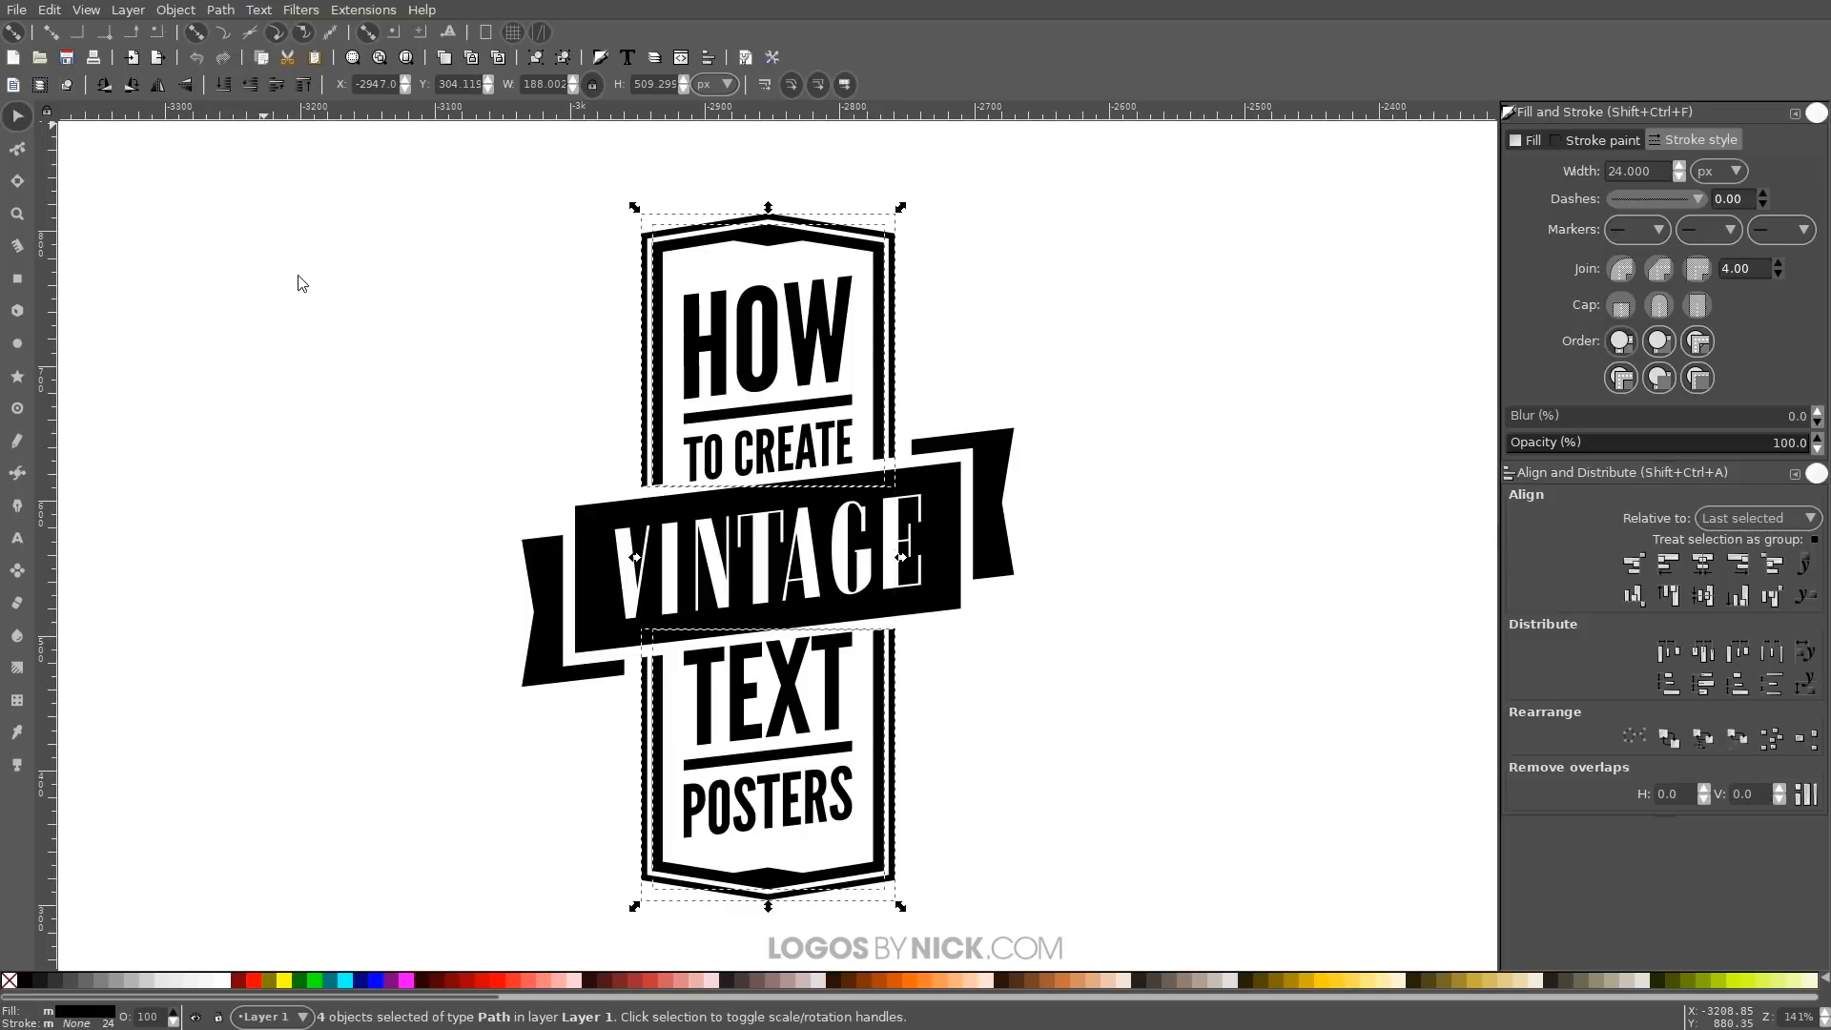
key(Escape)
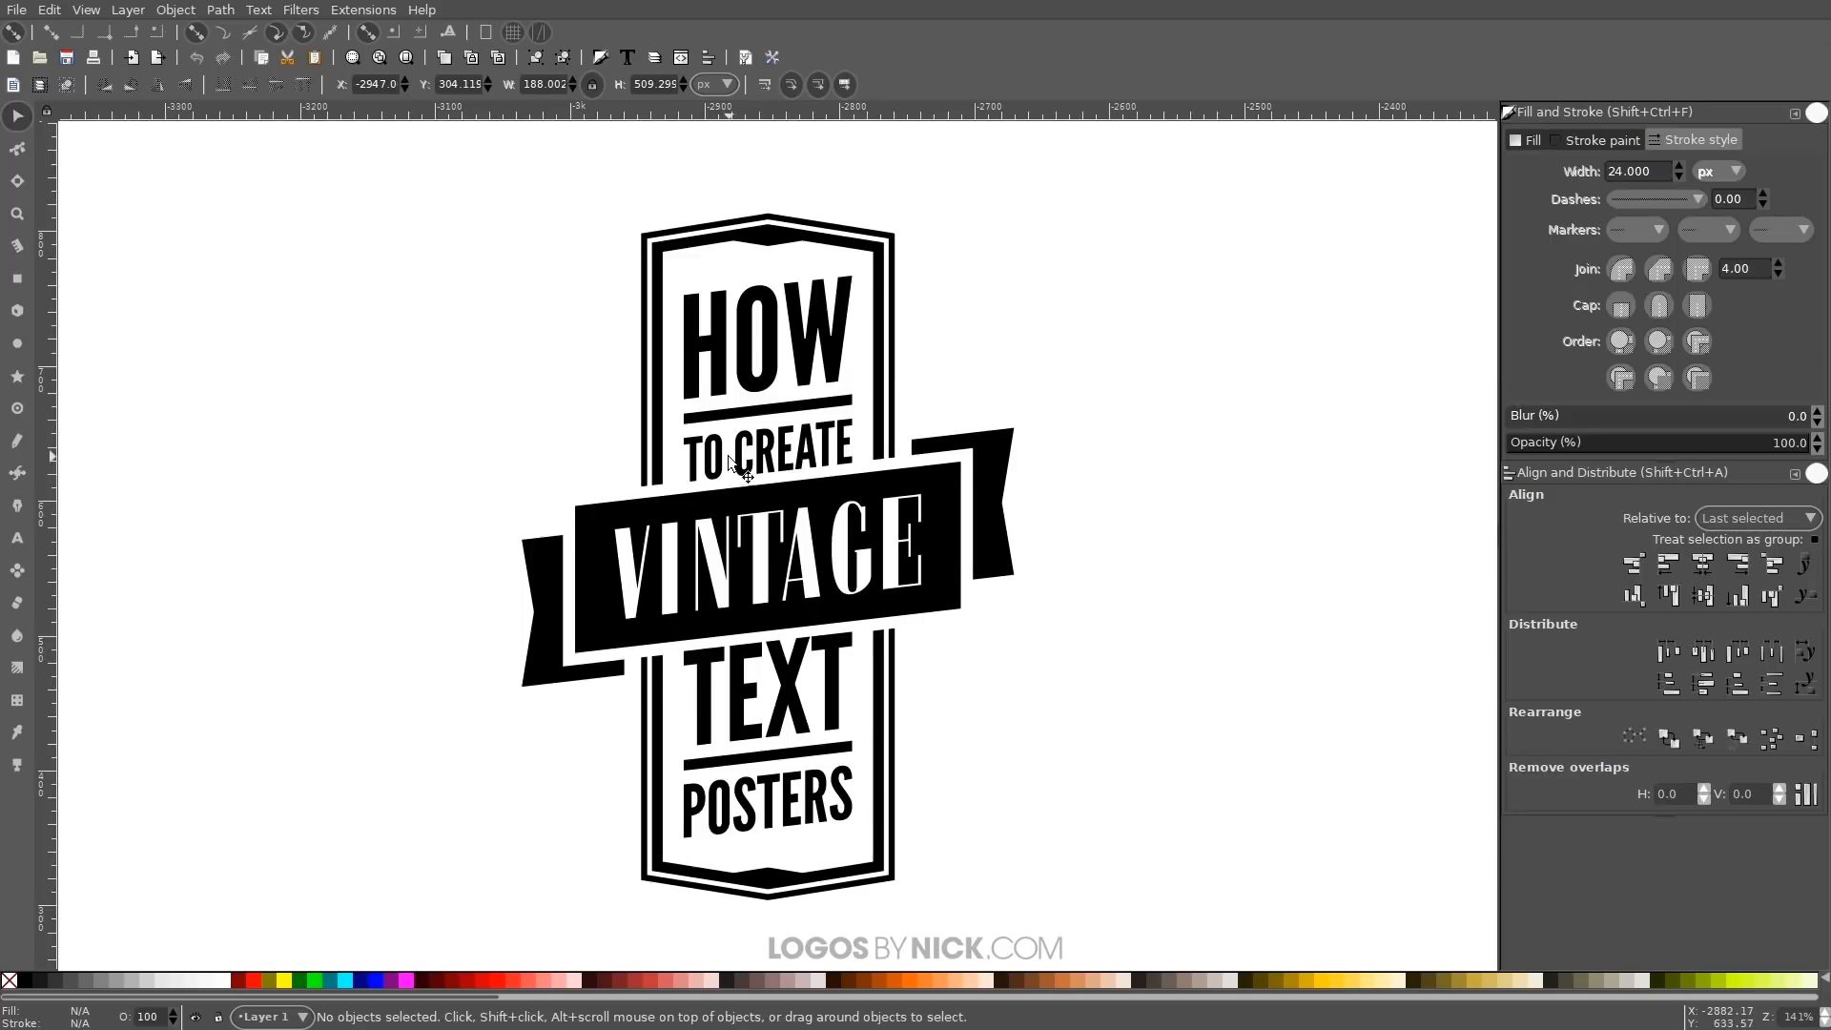
Select the entire poster design and convert all its objects, including the text, to paths
click(763, 467)
mouse_move(819, 532)
mouse_down()
mouse_move(831, 496)
mouse_move(817, 514)
mouse_up()
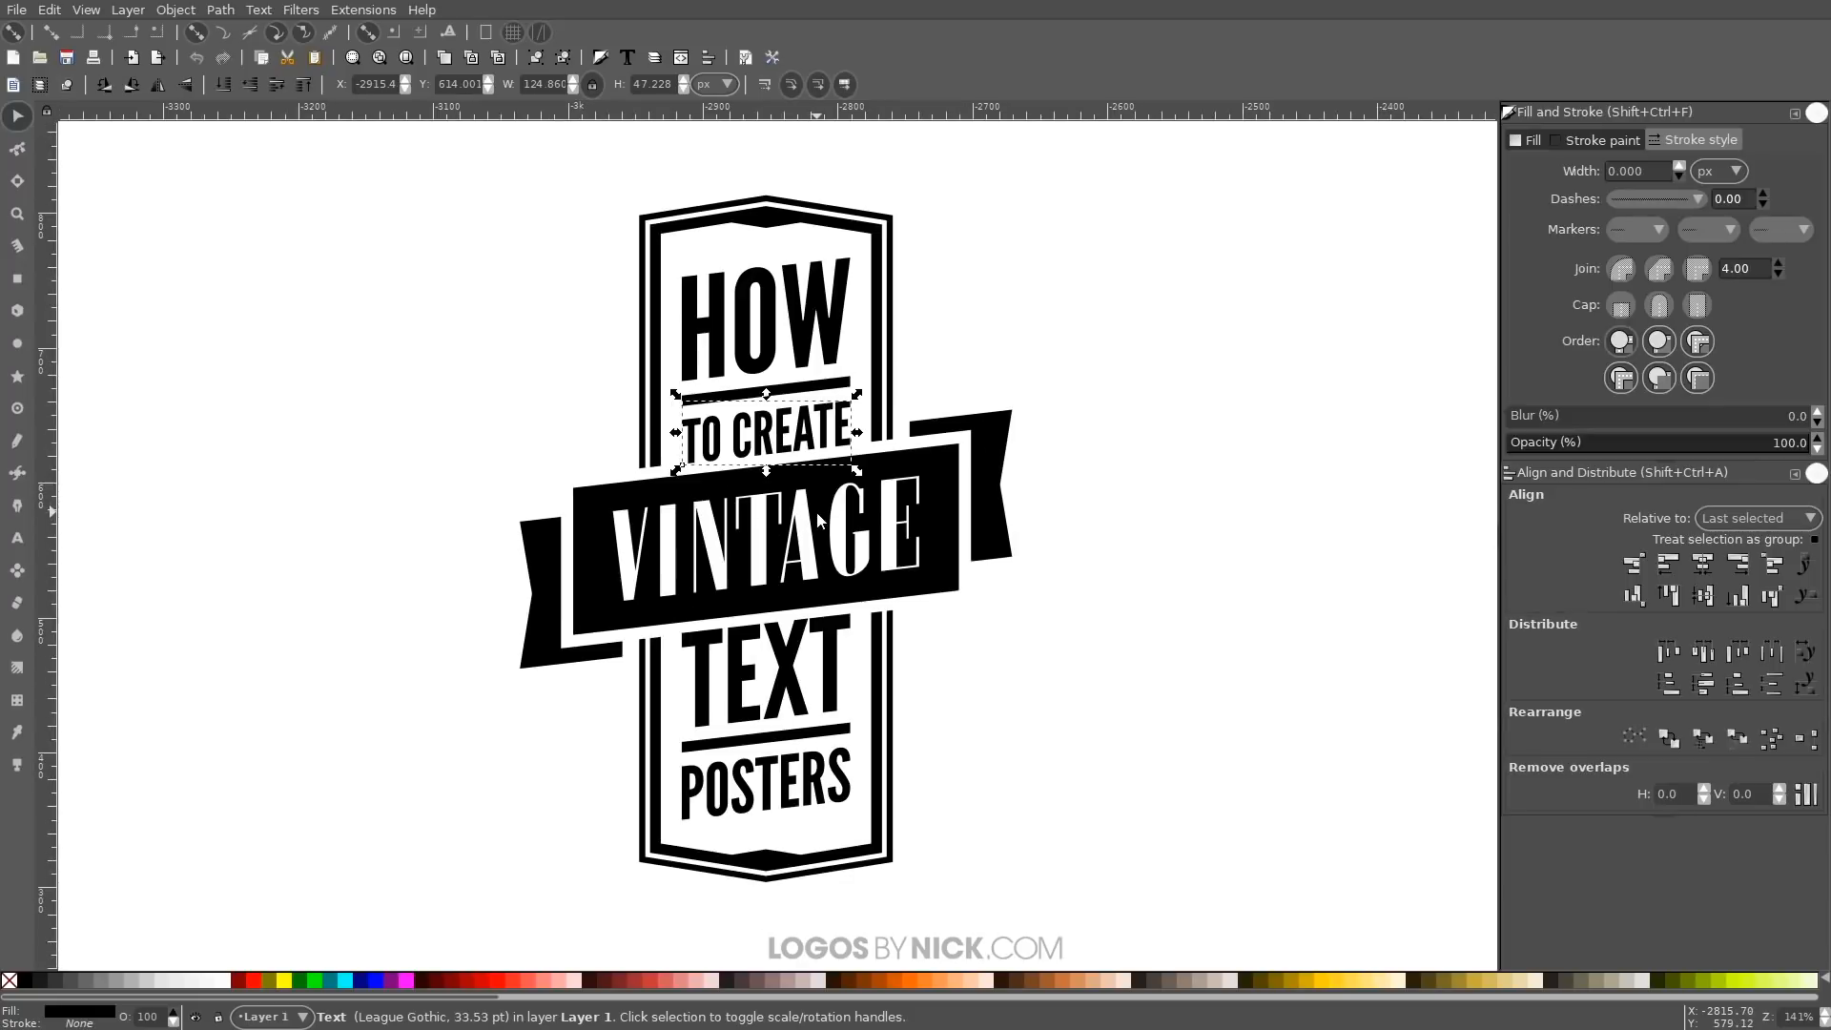
key(1)
drag(1147, 861, 493, 221)
click(219, 10)
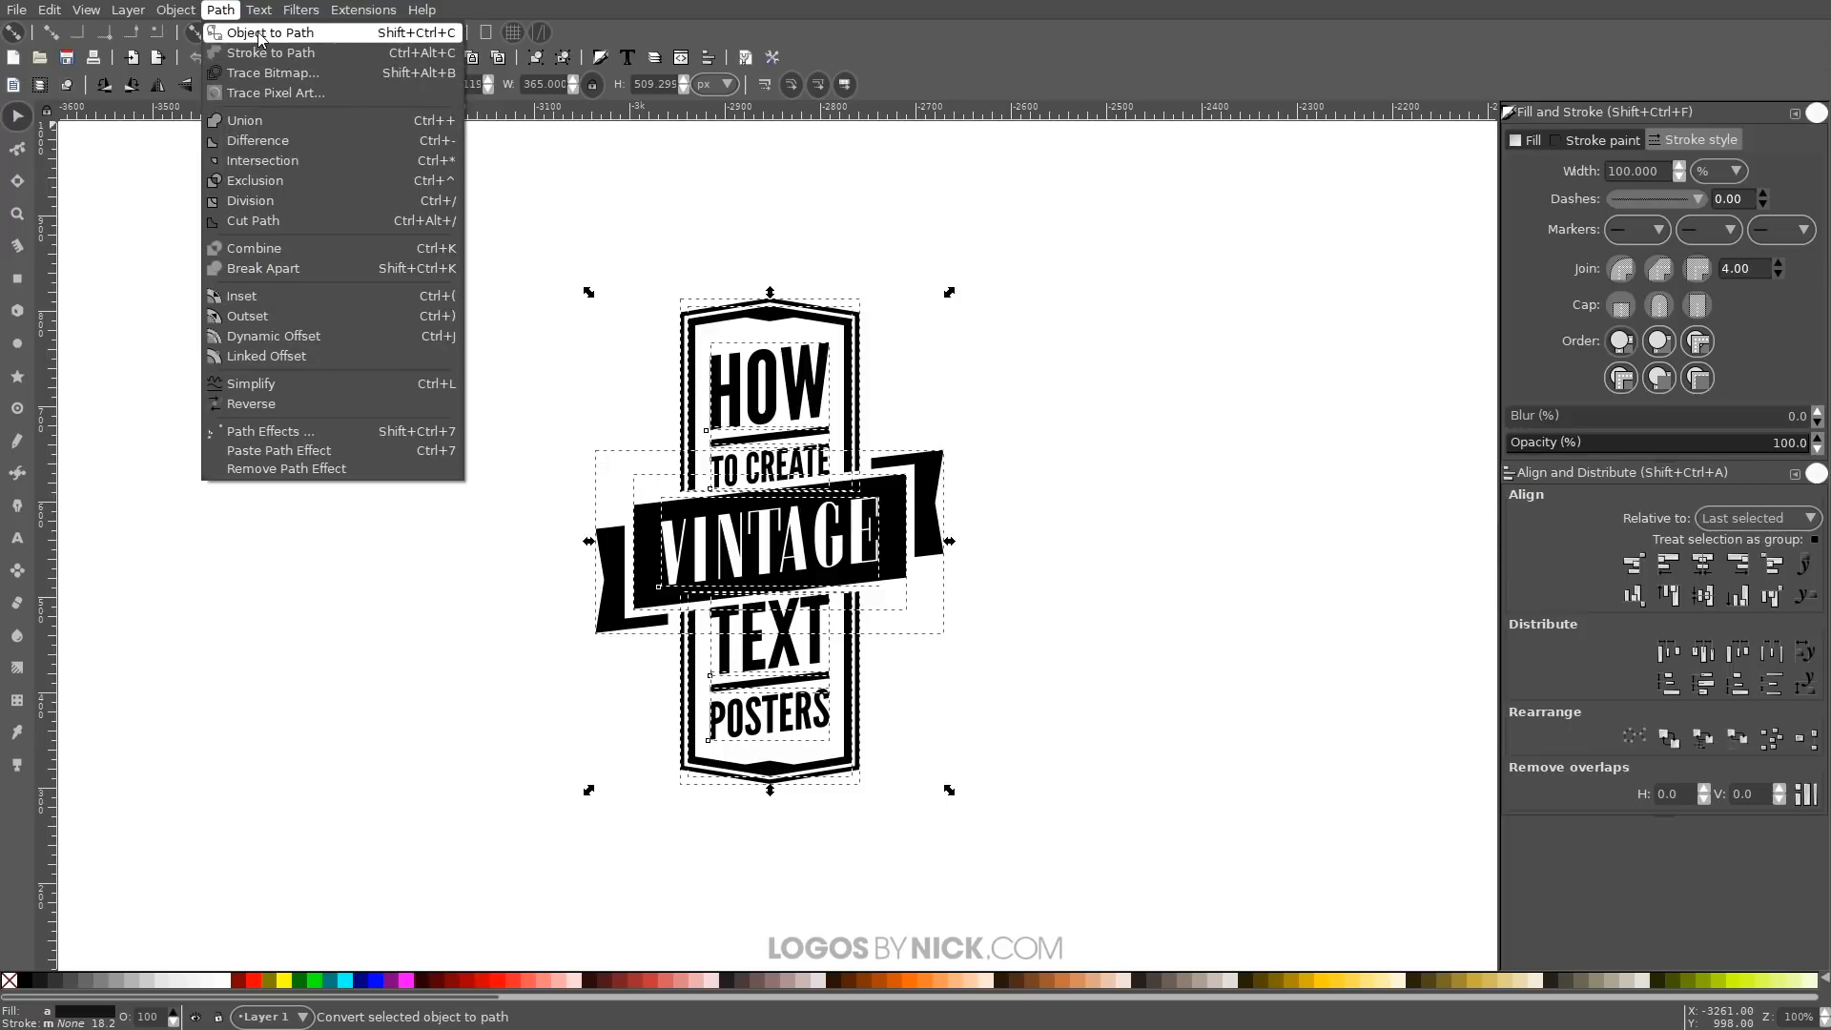
click(259, 34)
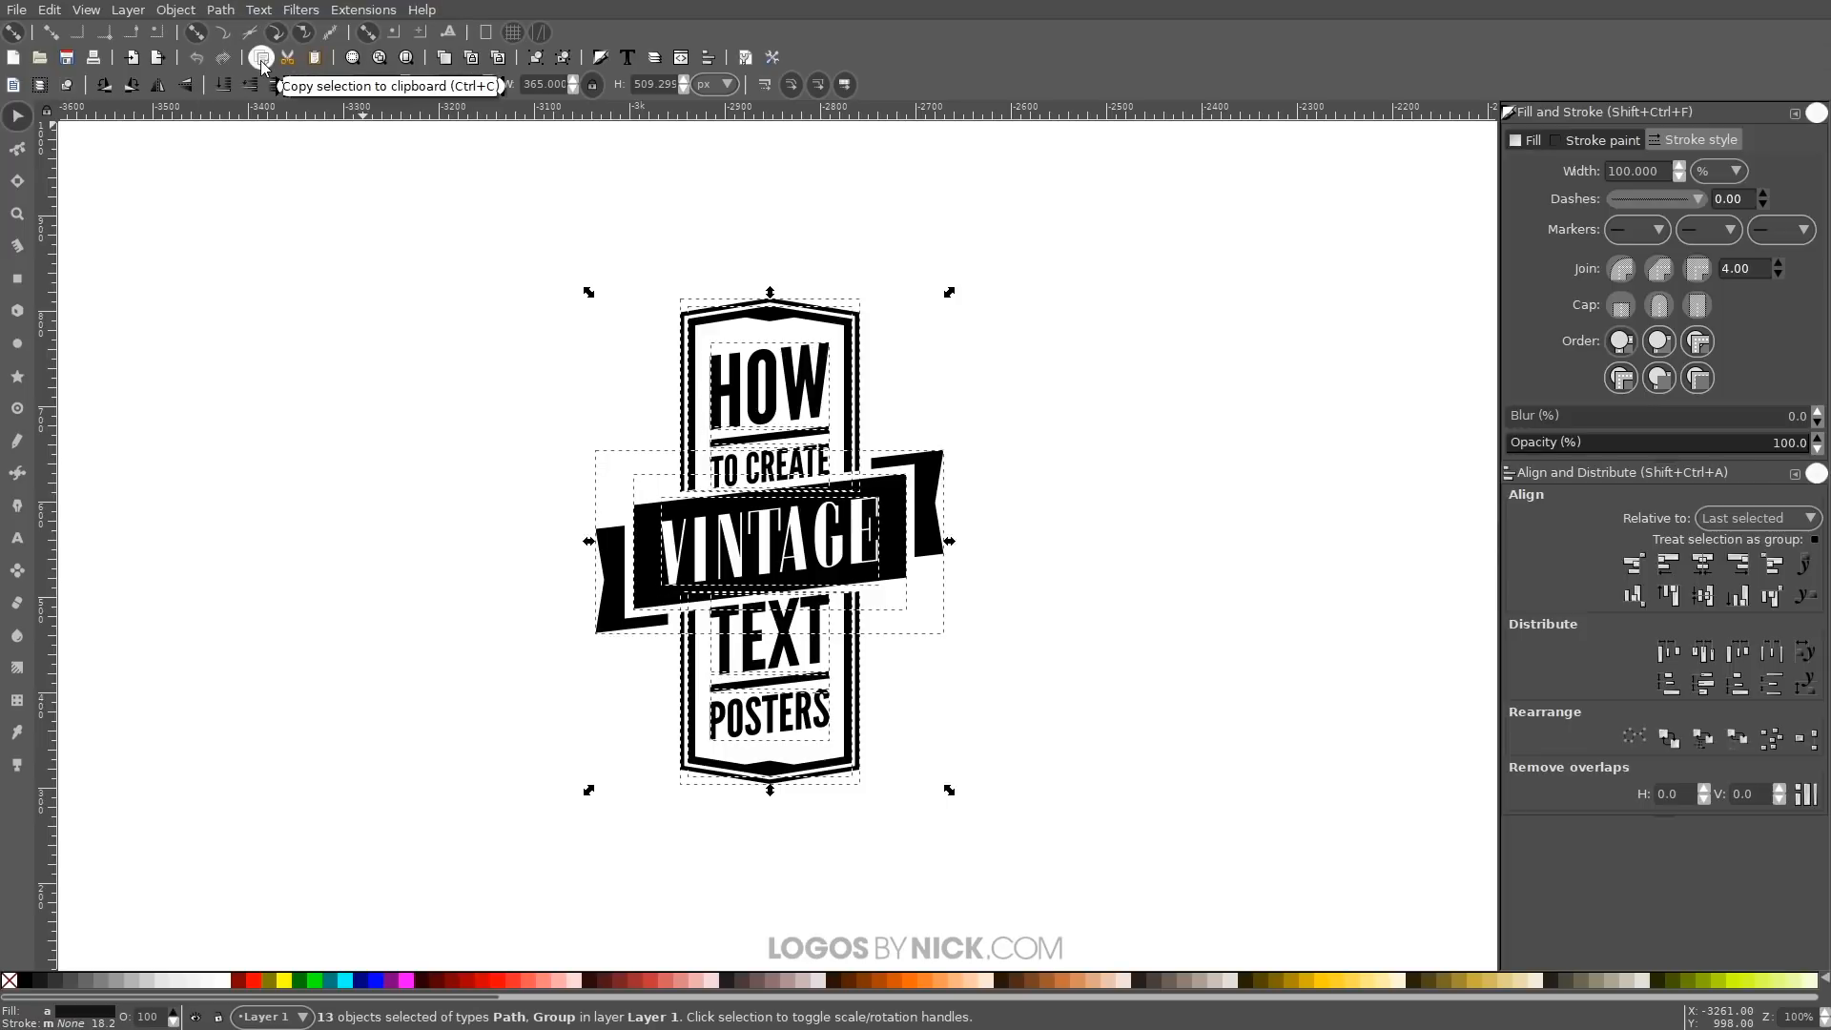
Ungroup the VINTAGE lettering and unite its letters into one path with Union
click(1054, 463)
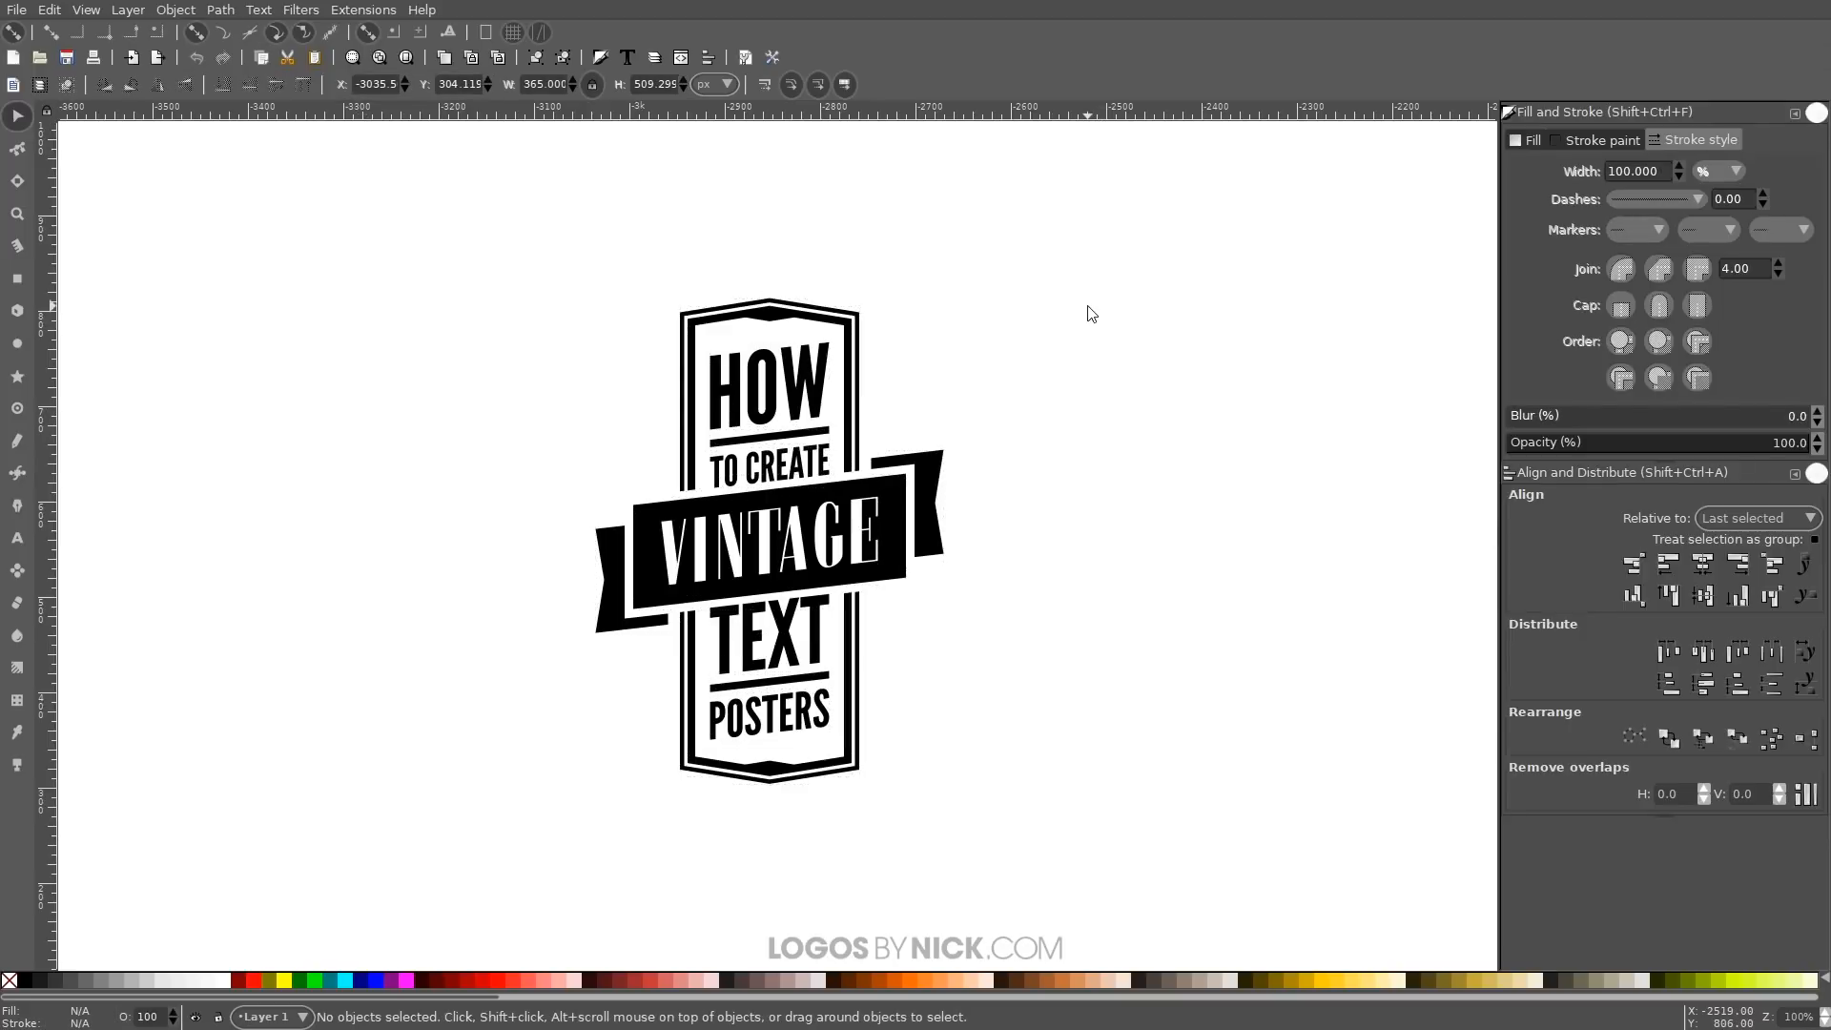
click(767, 539)
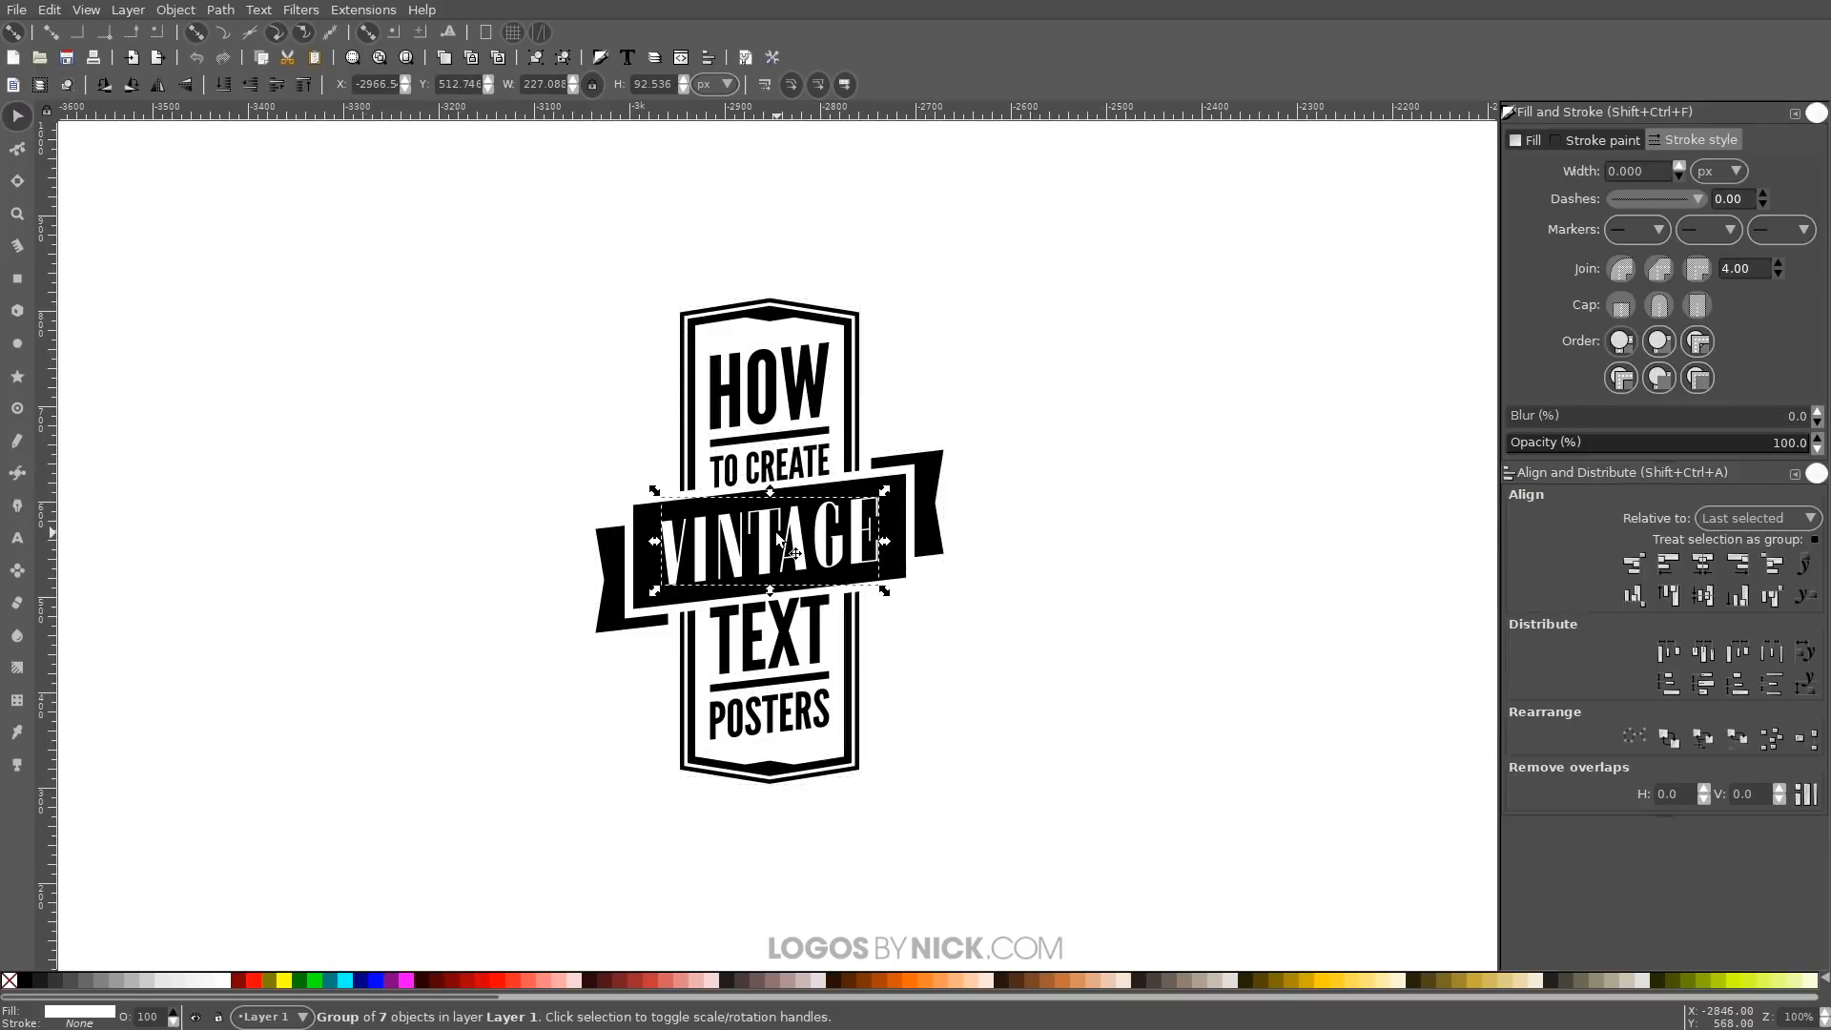
click(565, 60)
click(237, 14)
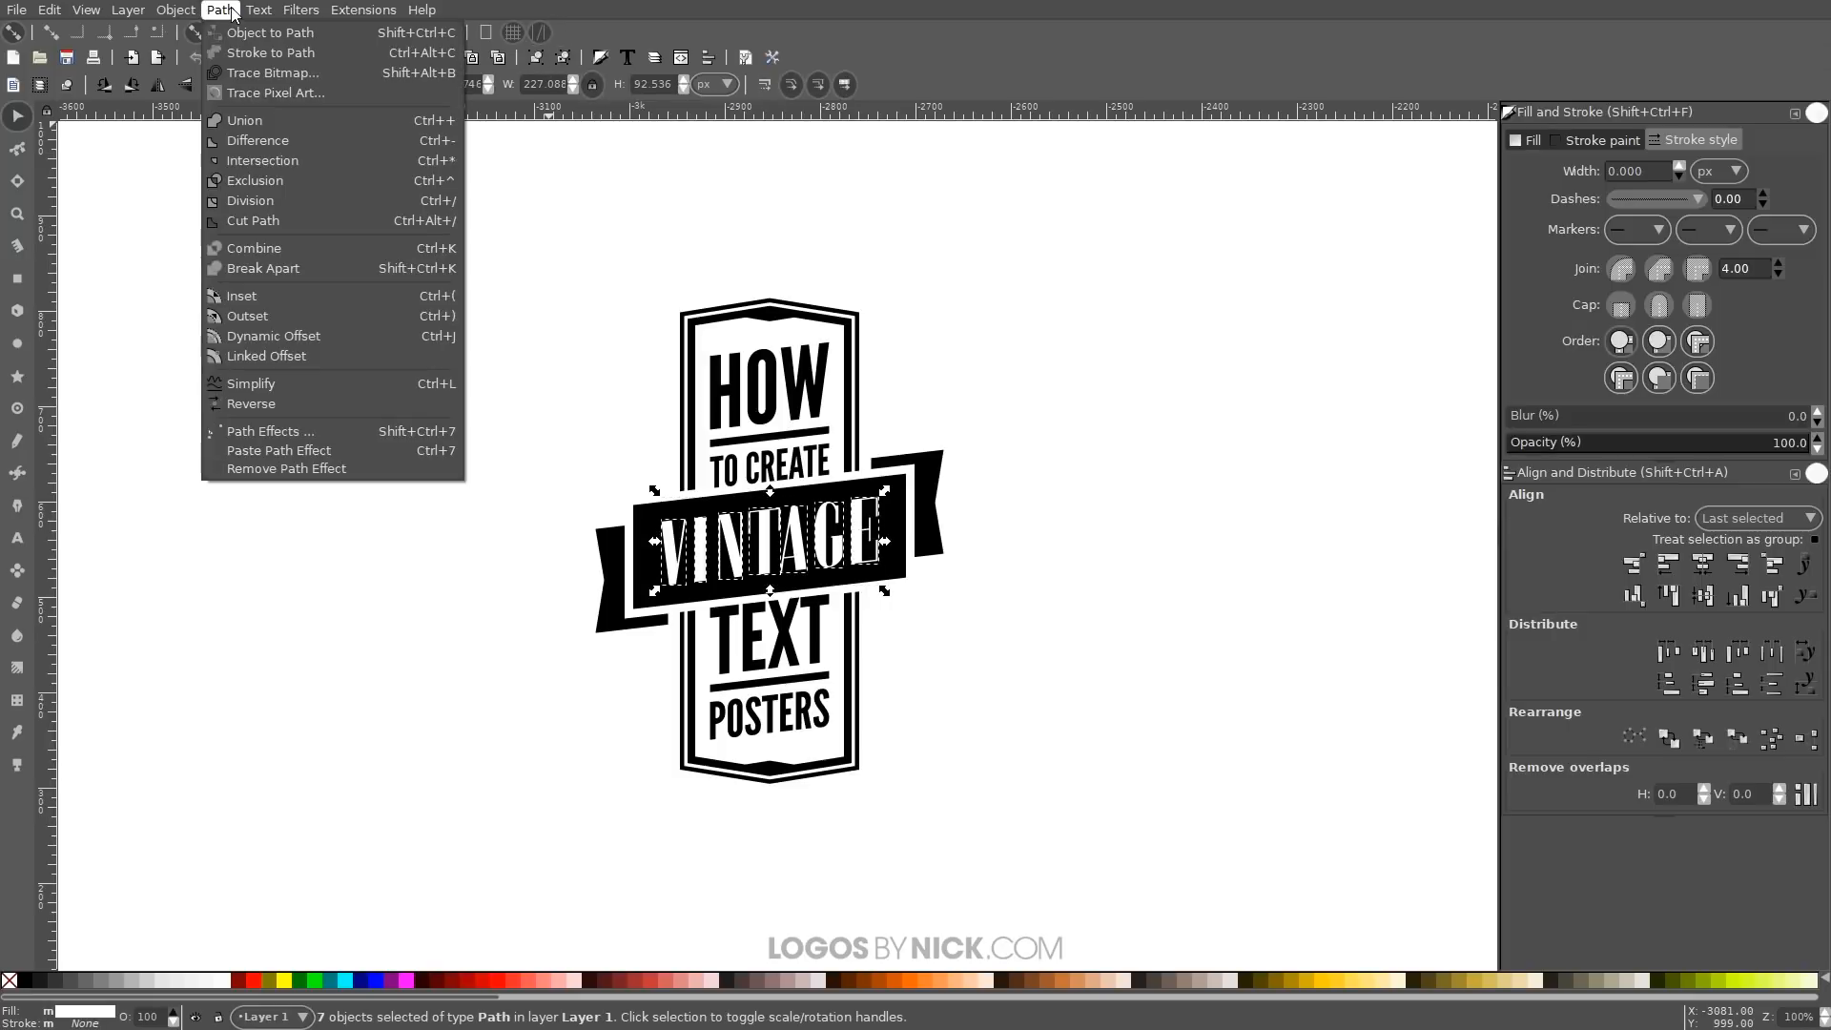
click(235, 119)
Cut the united VINTAGE lettering out of the central banner using Difference
key(shift)
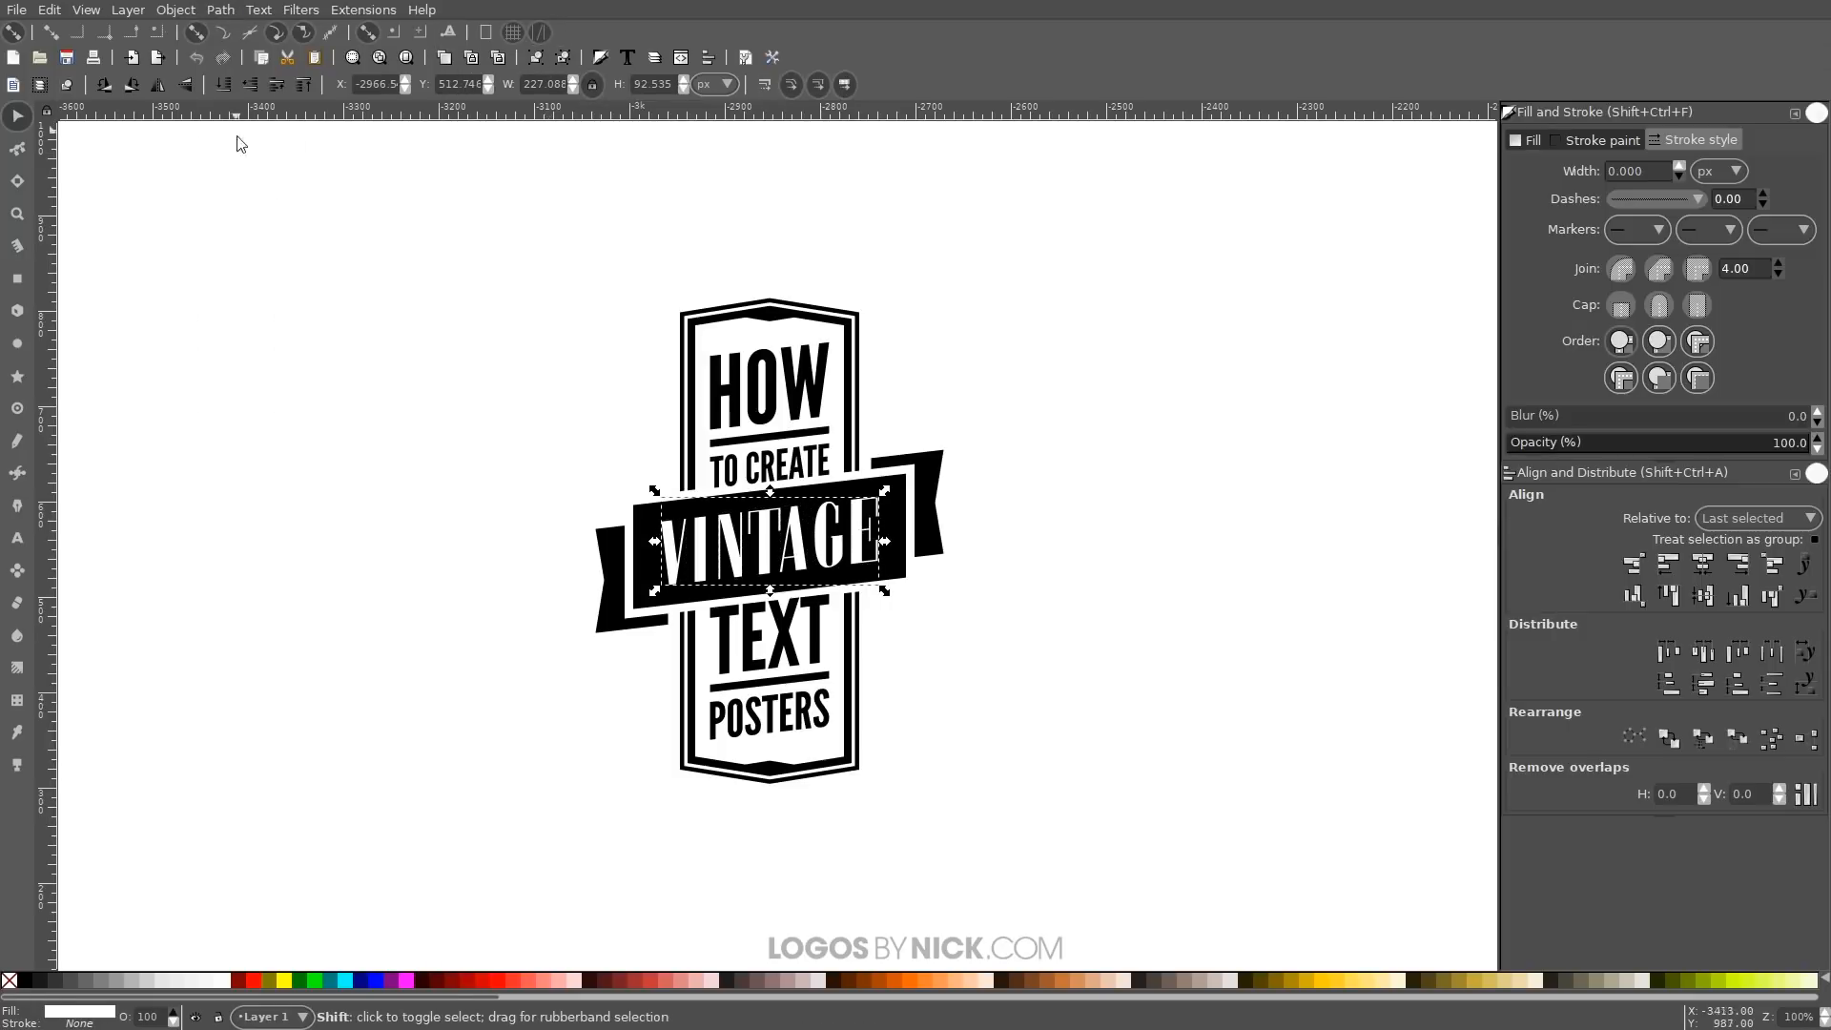
shift+click(647, 521)
click(220, 10)
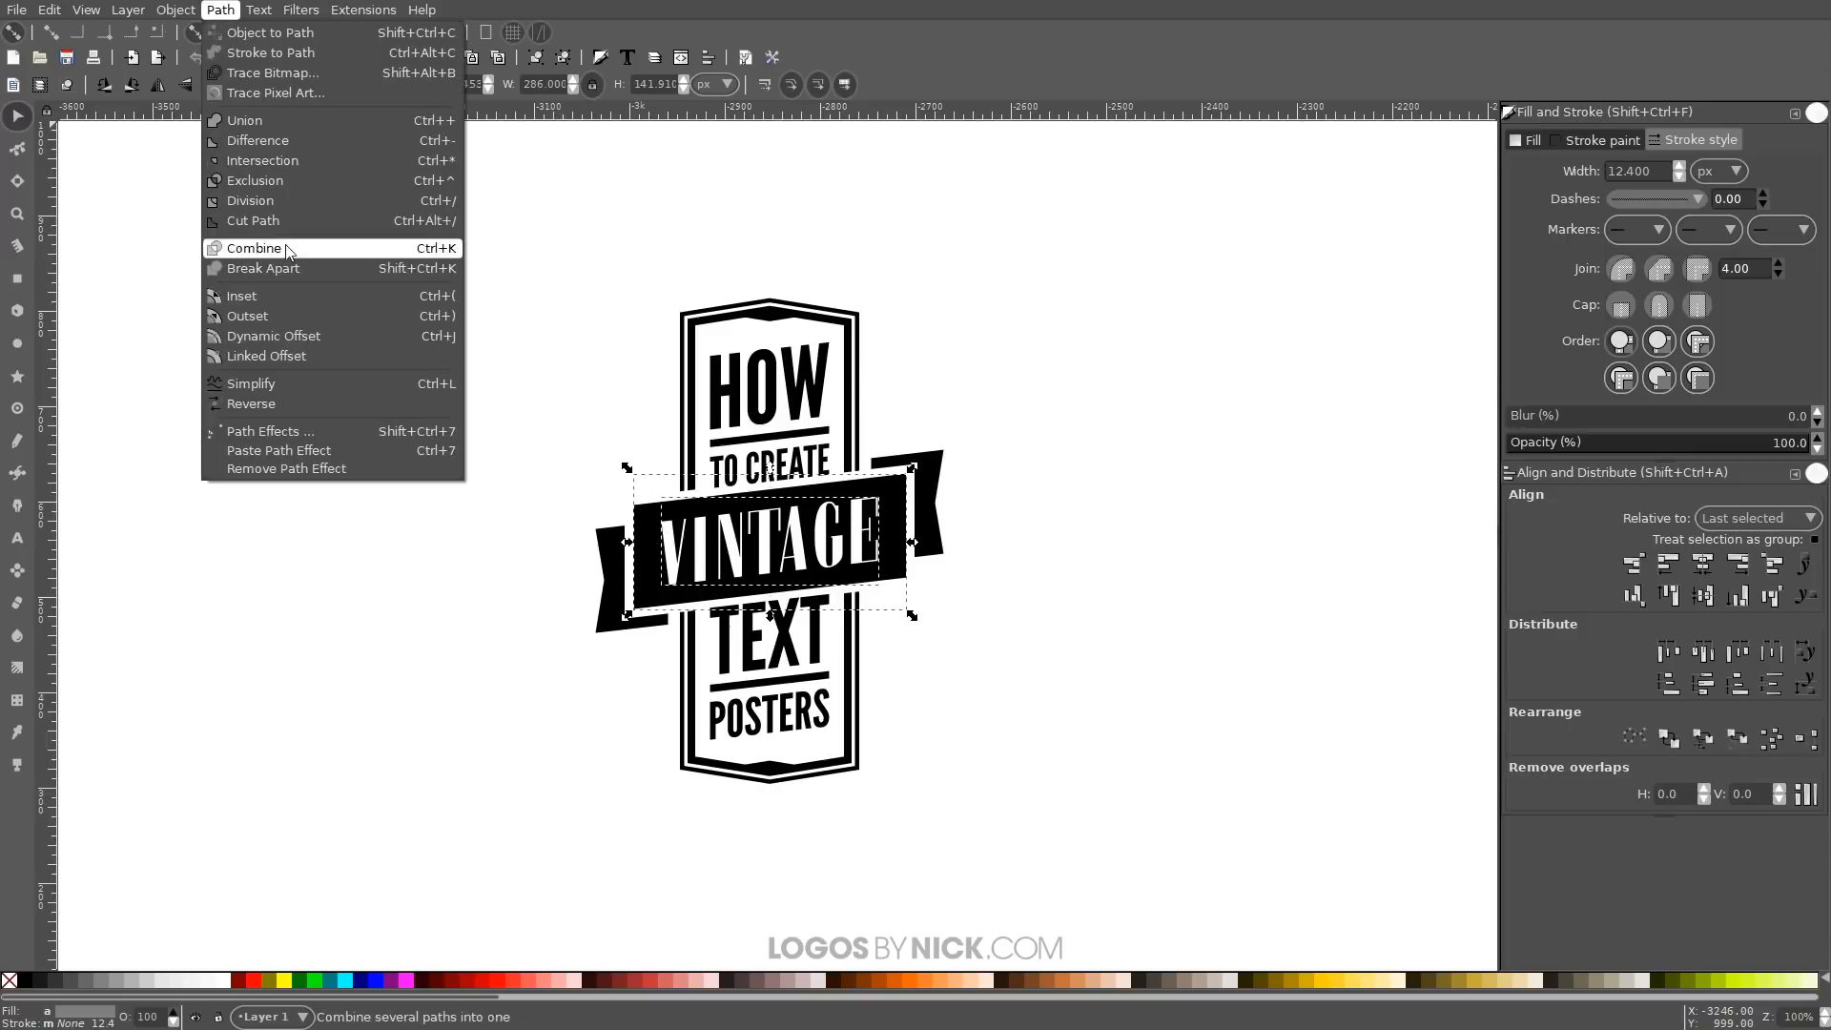
click(289, 142)
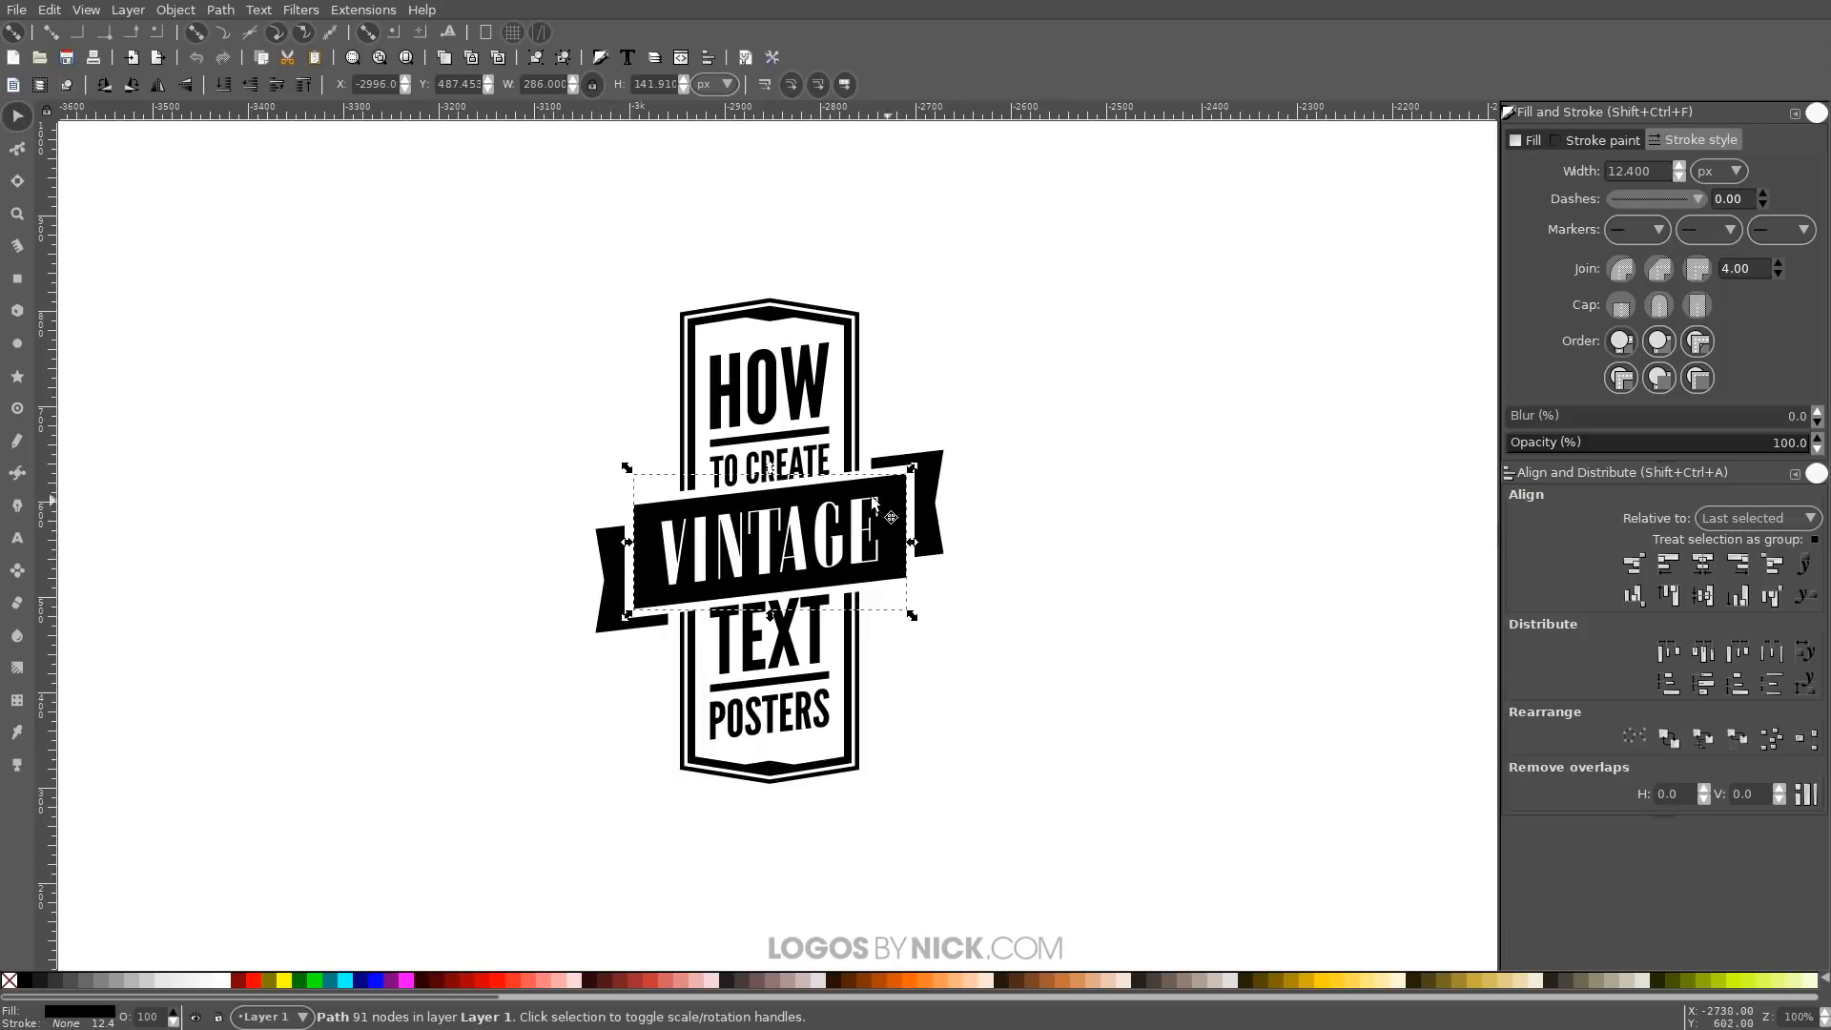
Try a red fill on the cut-out VINTAGE banner, undo it and deselect the banner
click(495, 978)
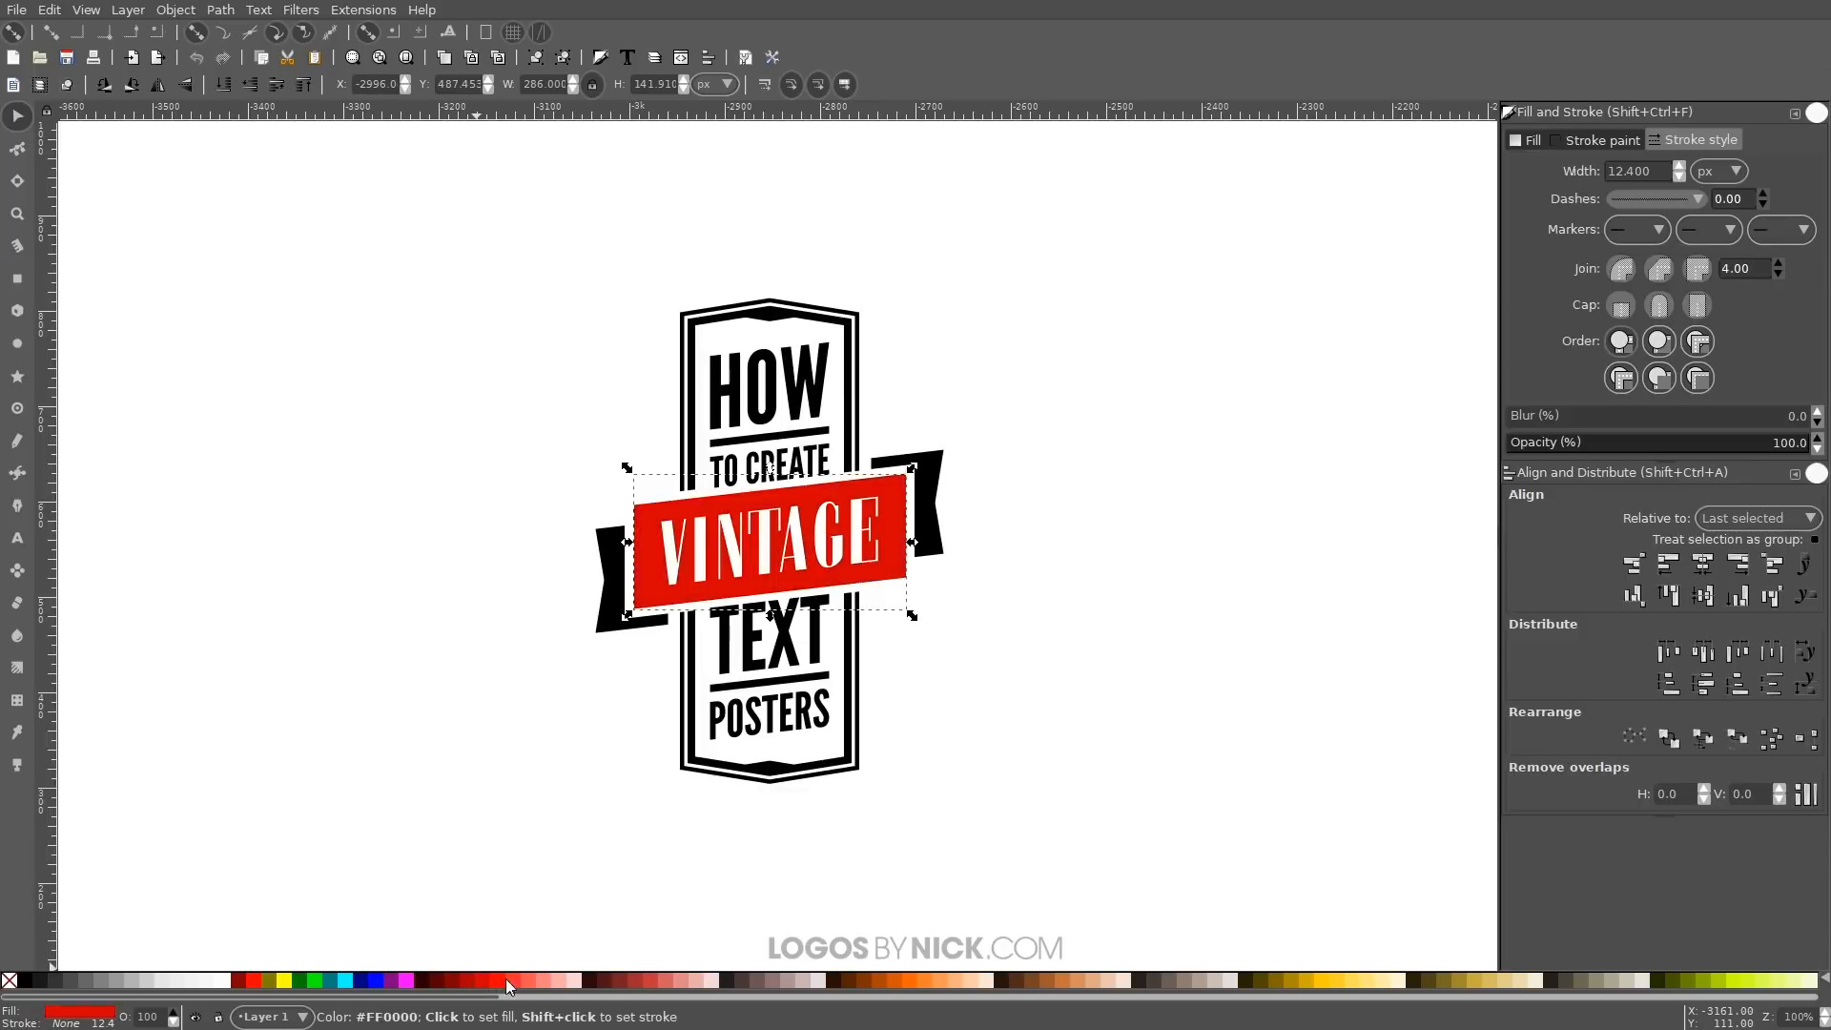
key(ctrl+z)
drag(823, 563, 953, 589)
scroll(807, 572, up, 1)
scroll(886, 625, down, 1)
key(Escape)
Fill the entire poster design with dark navy blue 162d50 and deselect it
drag(1182, 879, 537, 204)
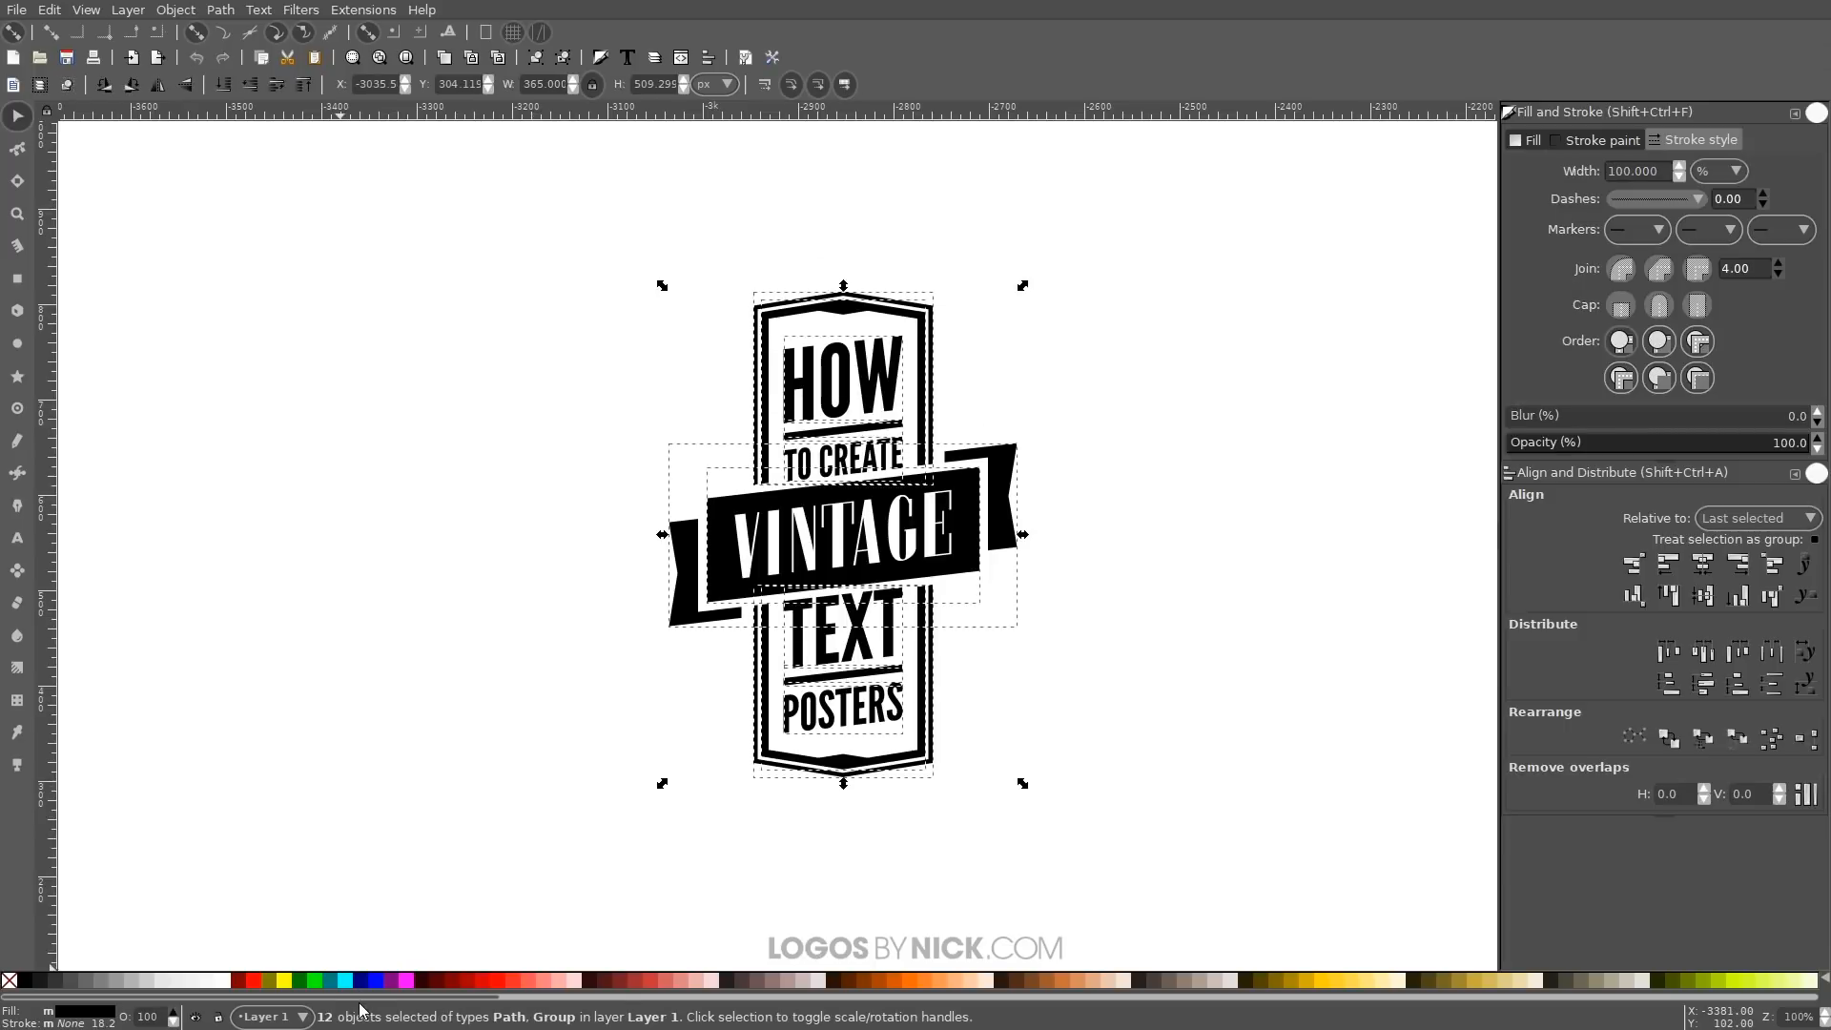
drag(362, 998, 1308, 1000)
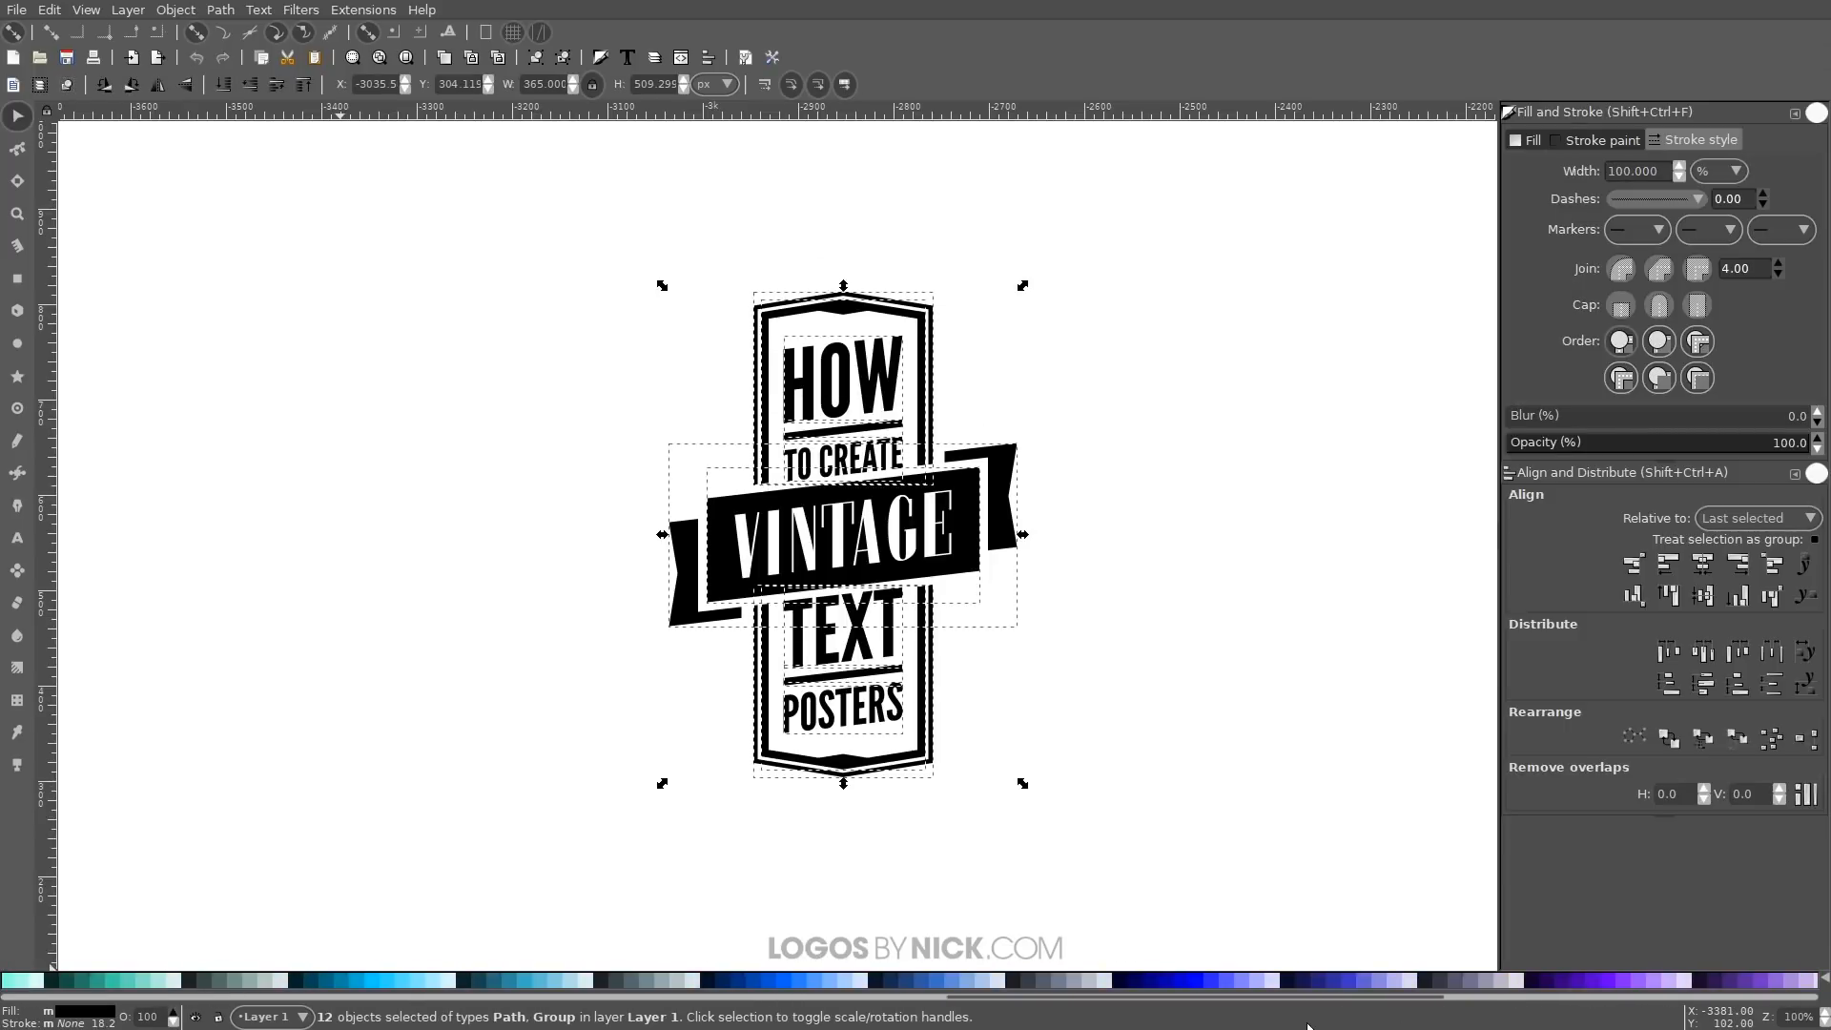
click(894, 977)
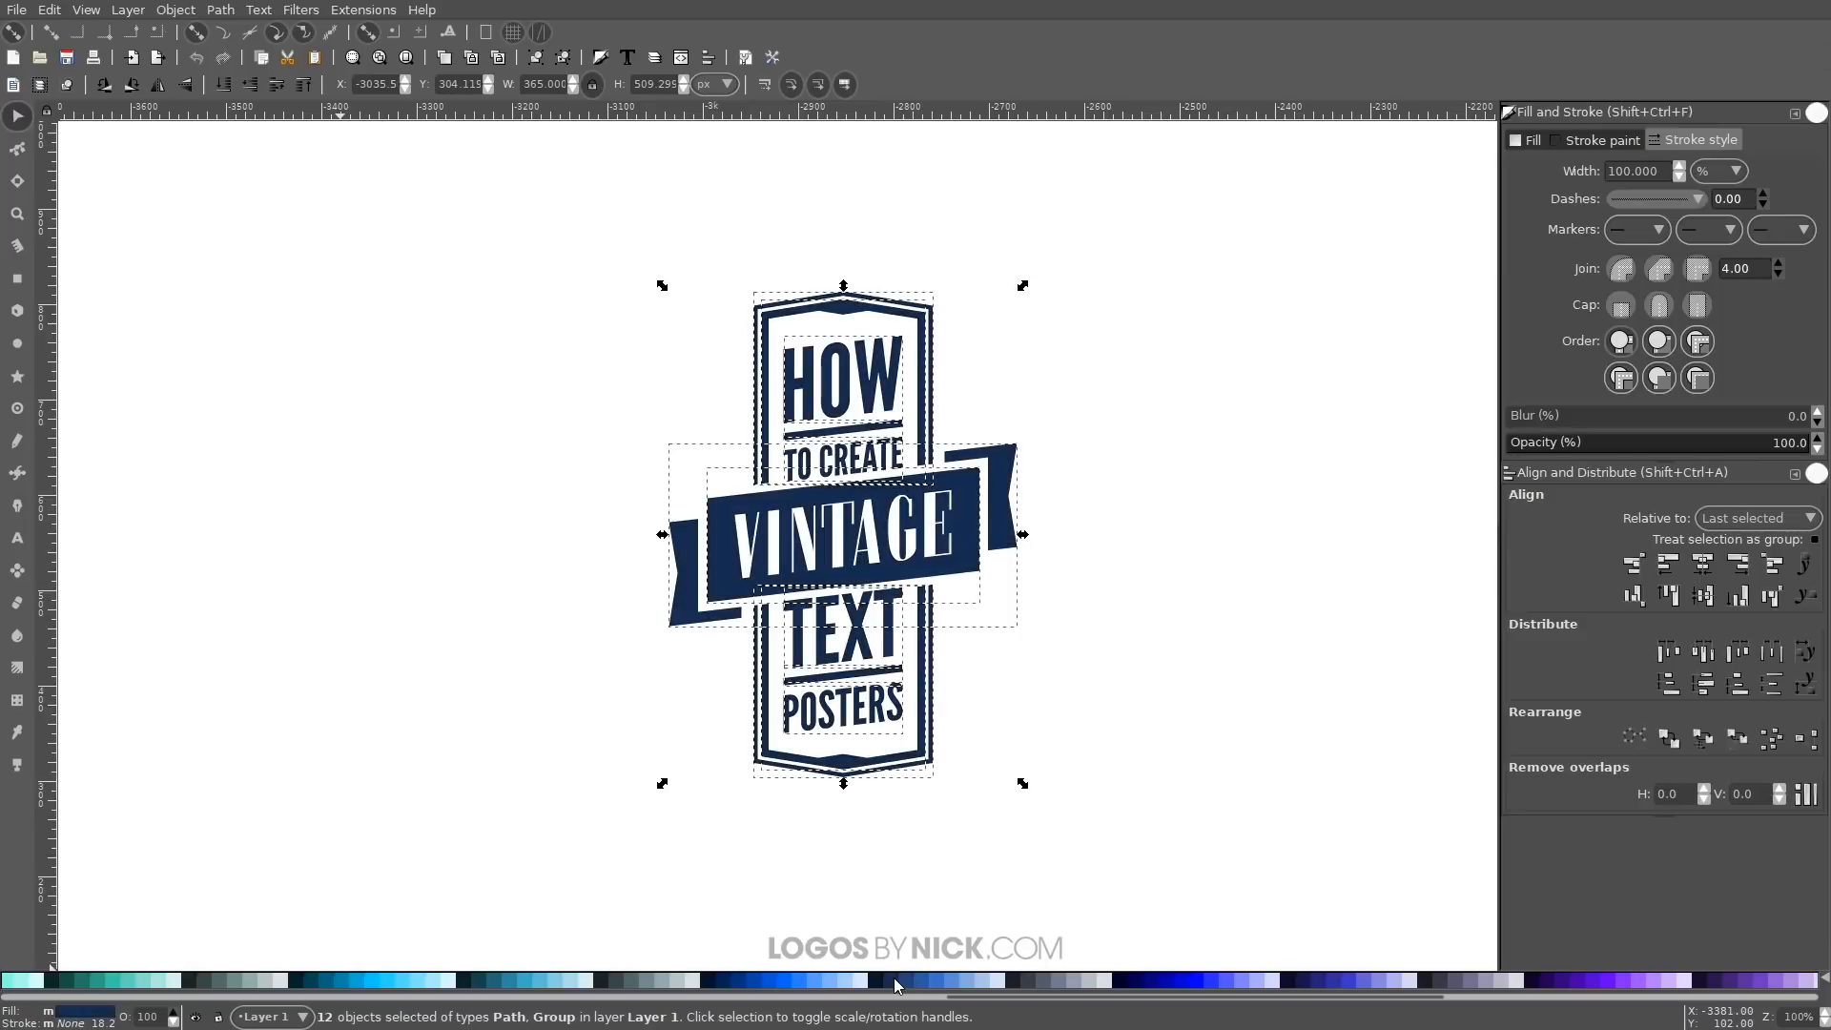
drag(955, 748, 975, 790)
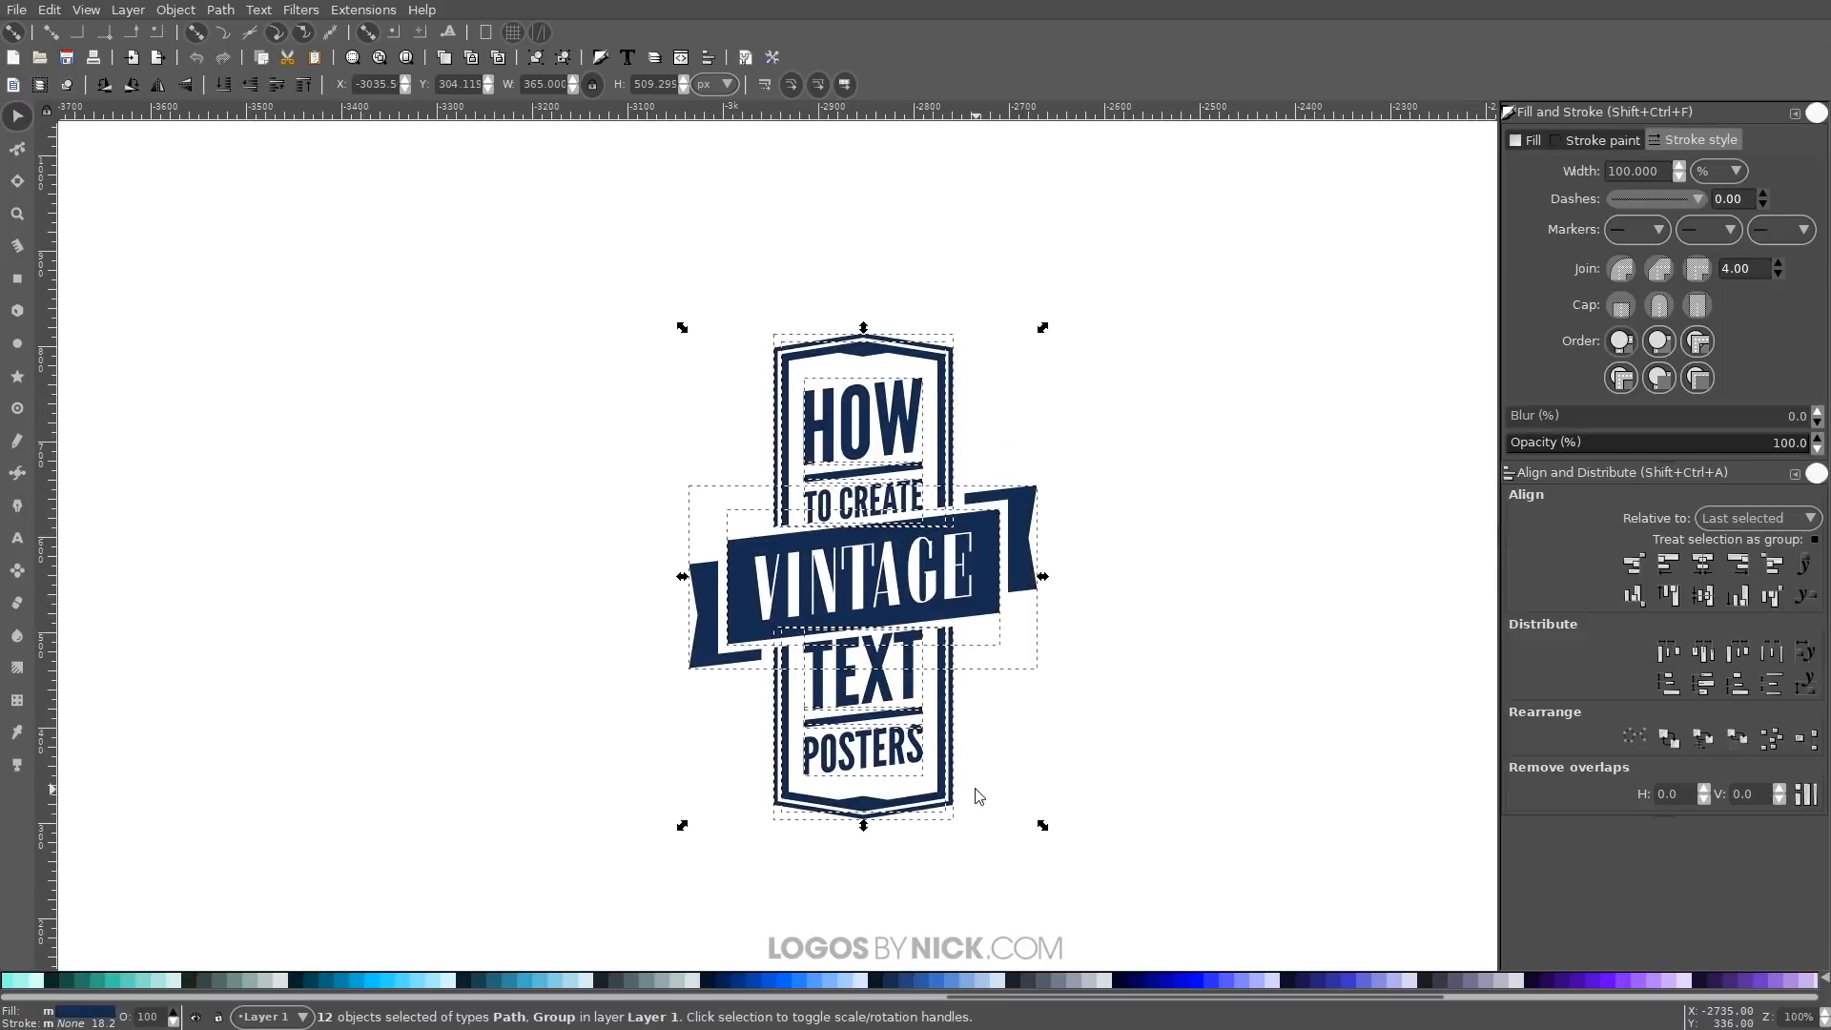
click(1182, 596)
Fill the divider bar beneath HOW with gold, muted to saturation 74 and lightness 145
click(866, 413)
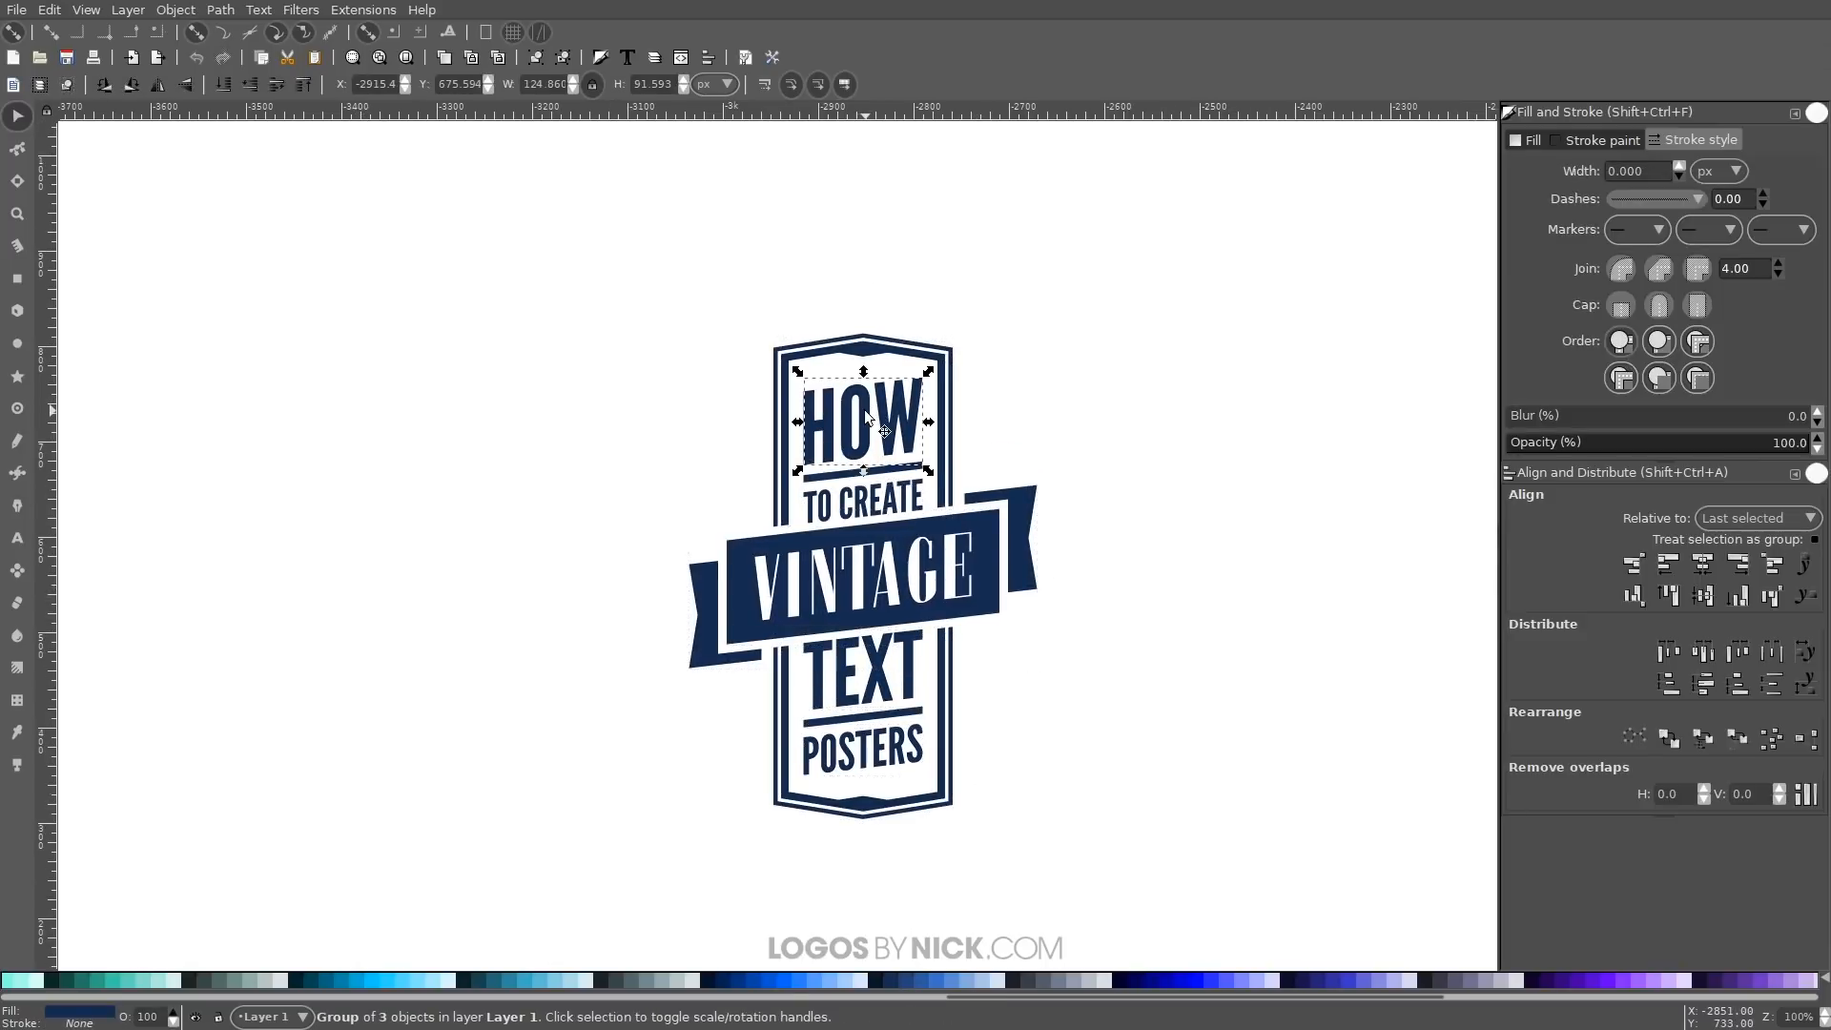
click(884, 468)
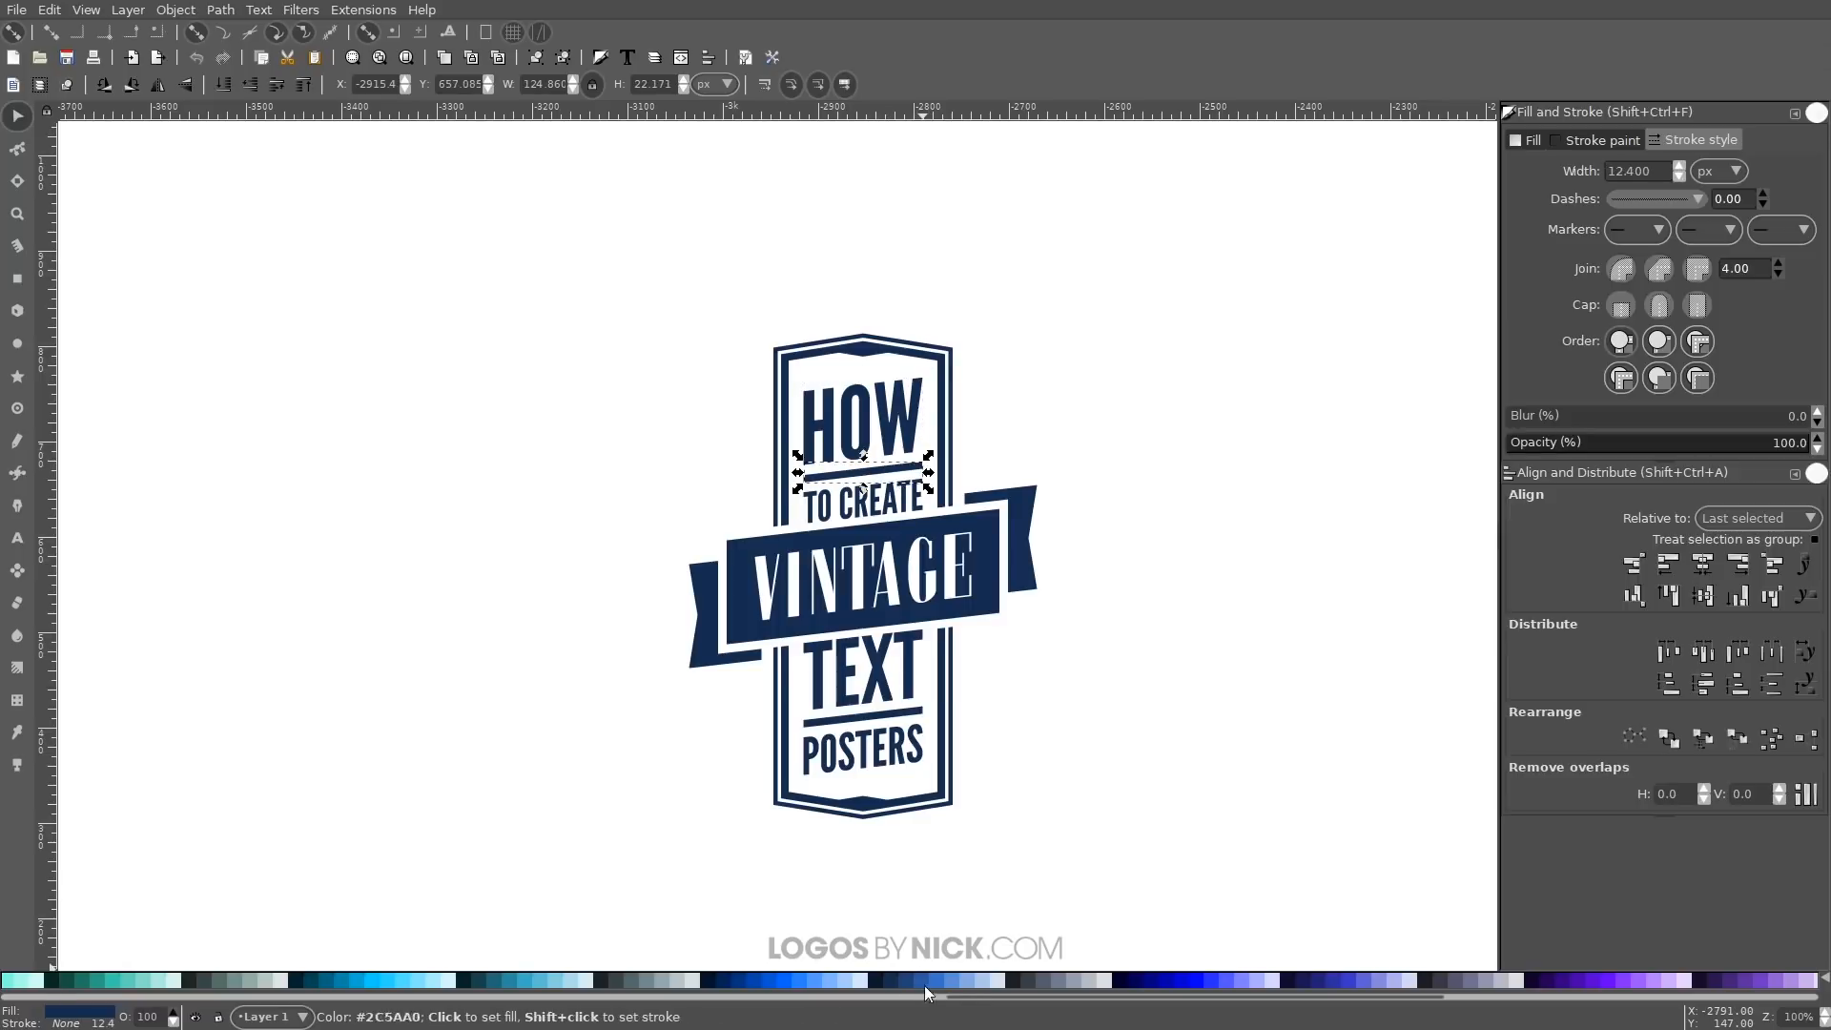
drag(991, 997, 351, 992)
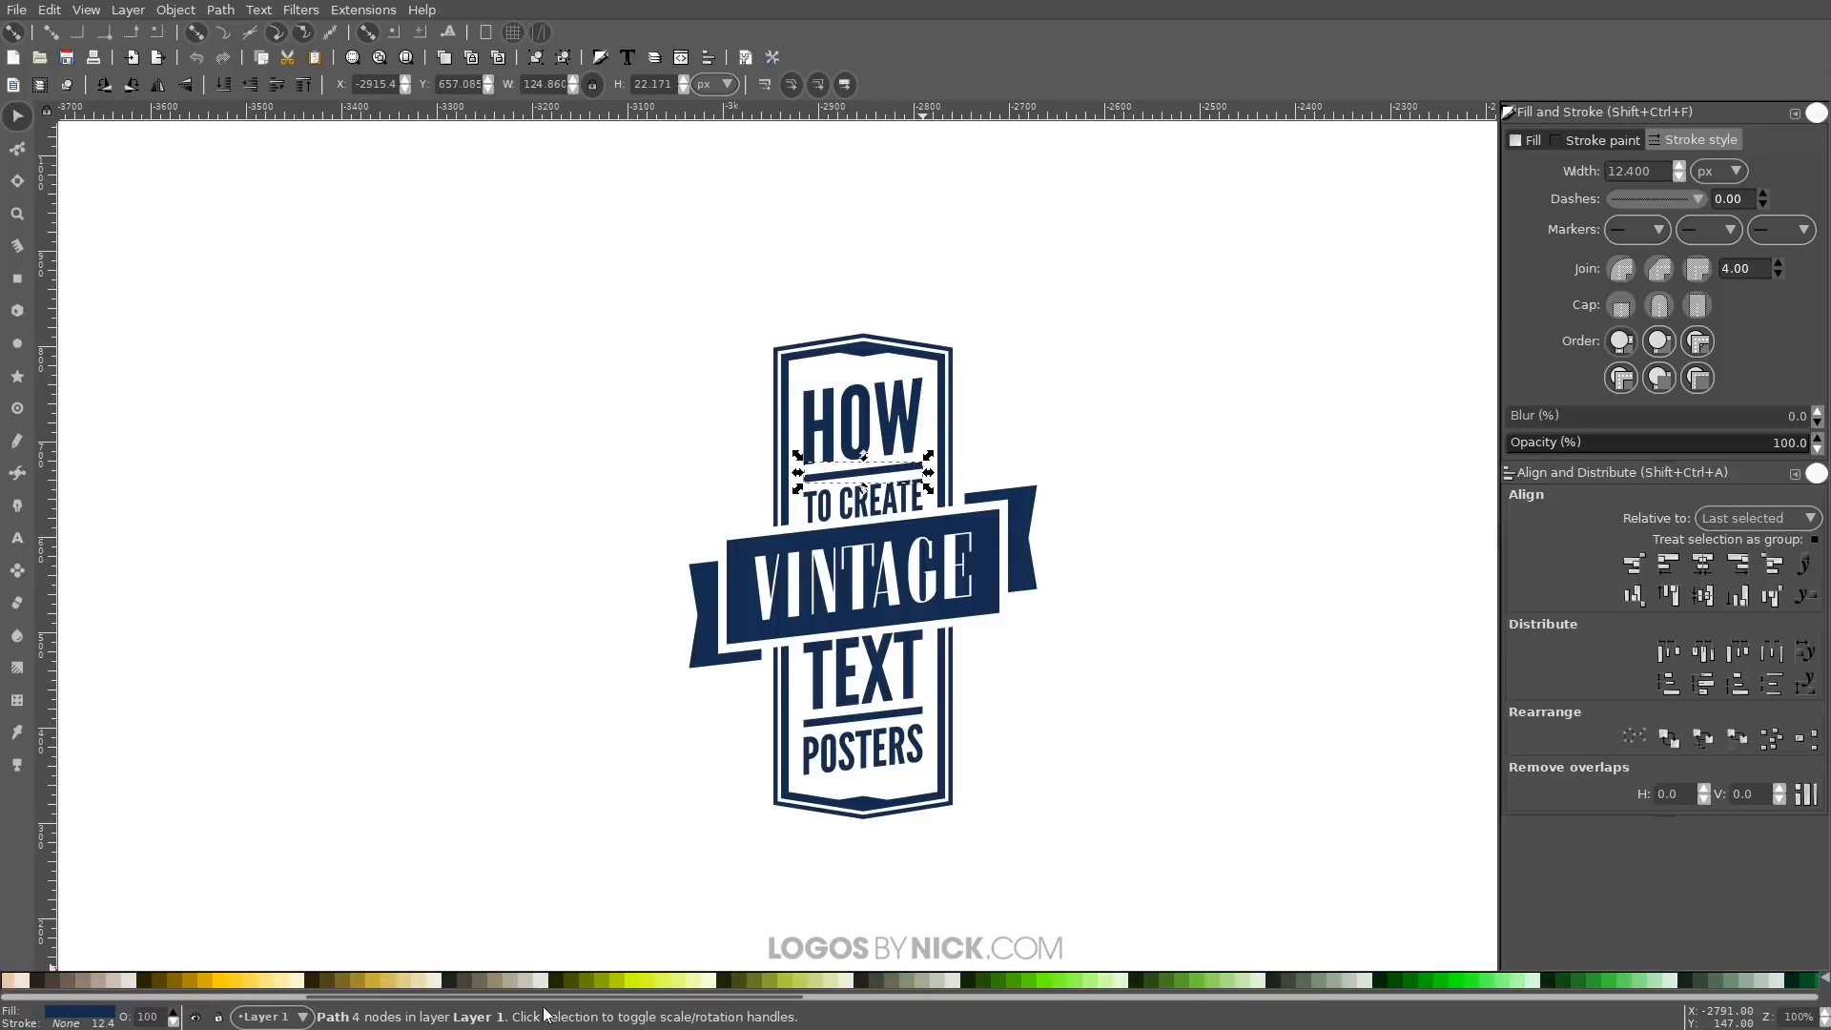
drag(566, 998, 444, 997)
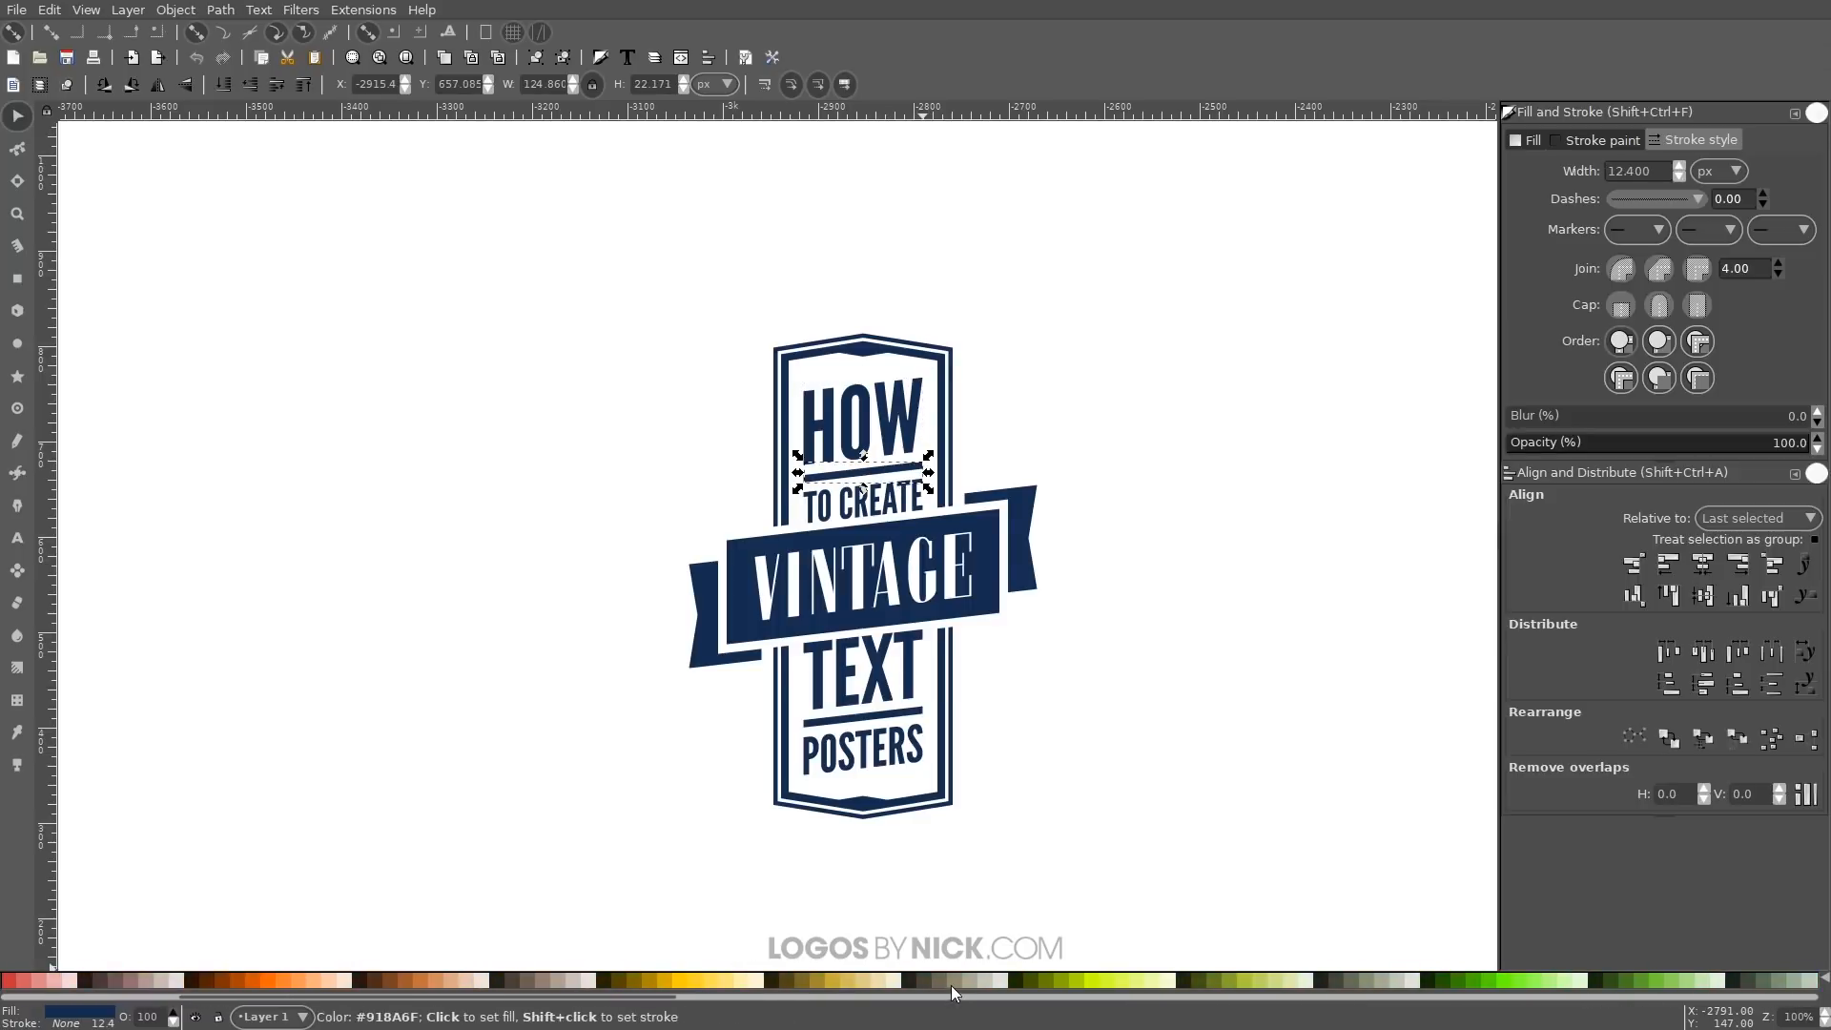
click(832, 981)
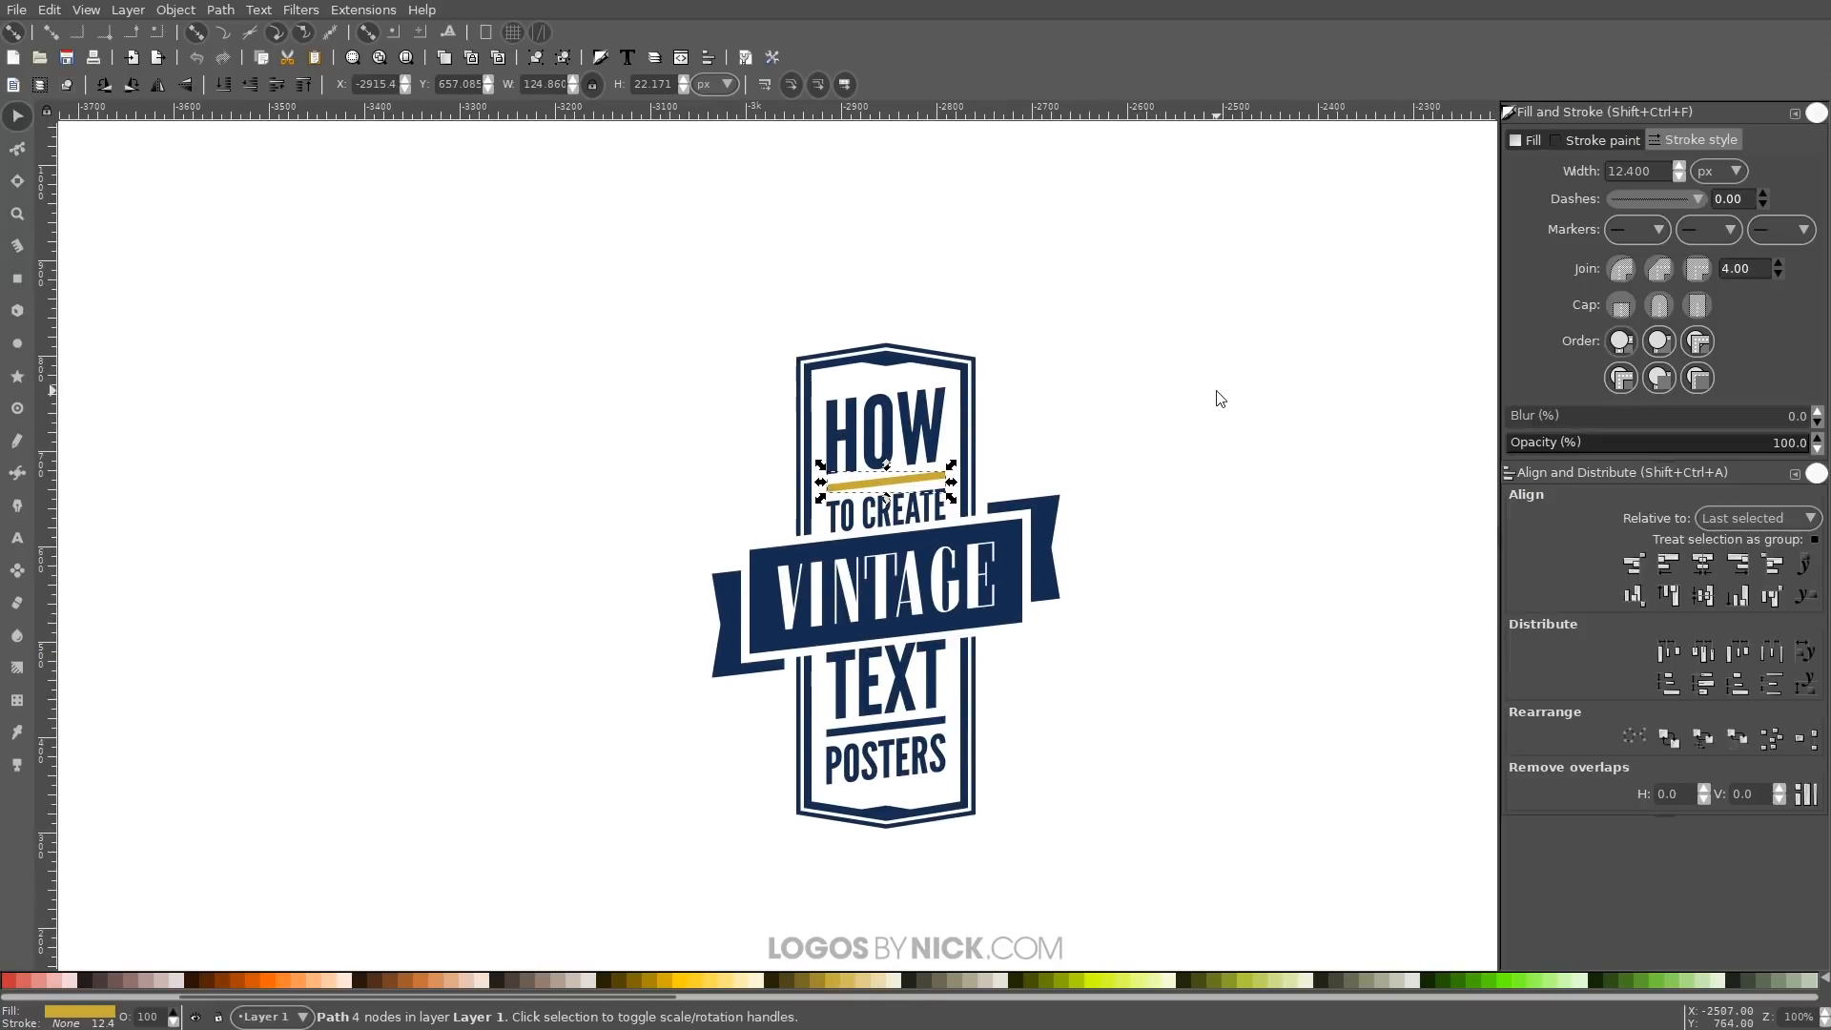
click(1528, 143)
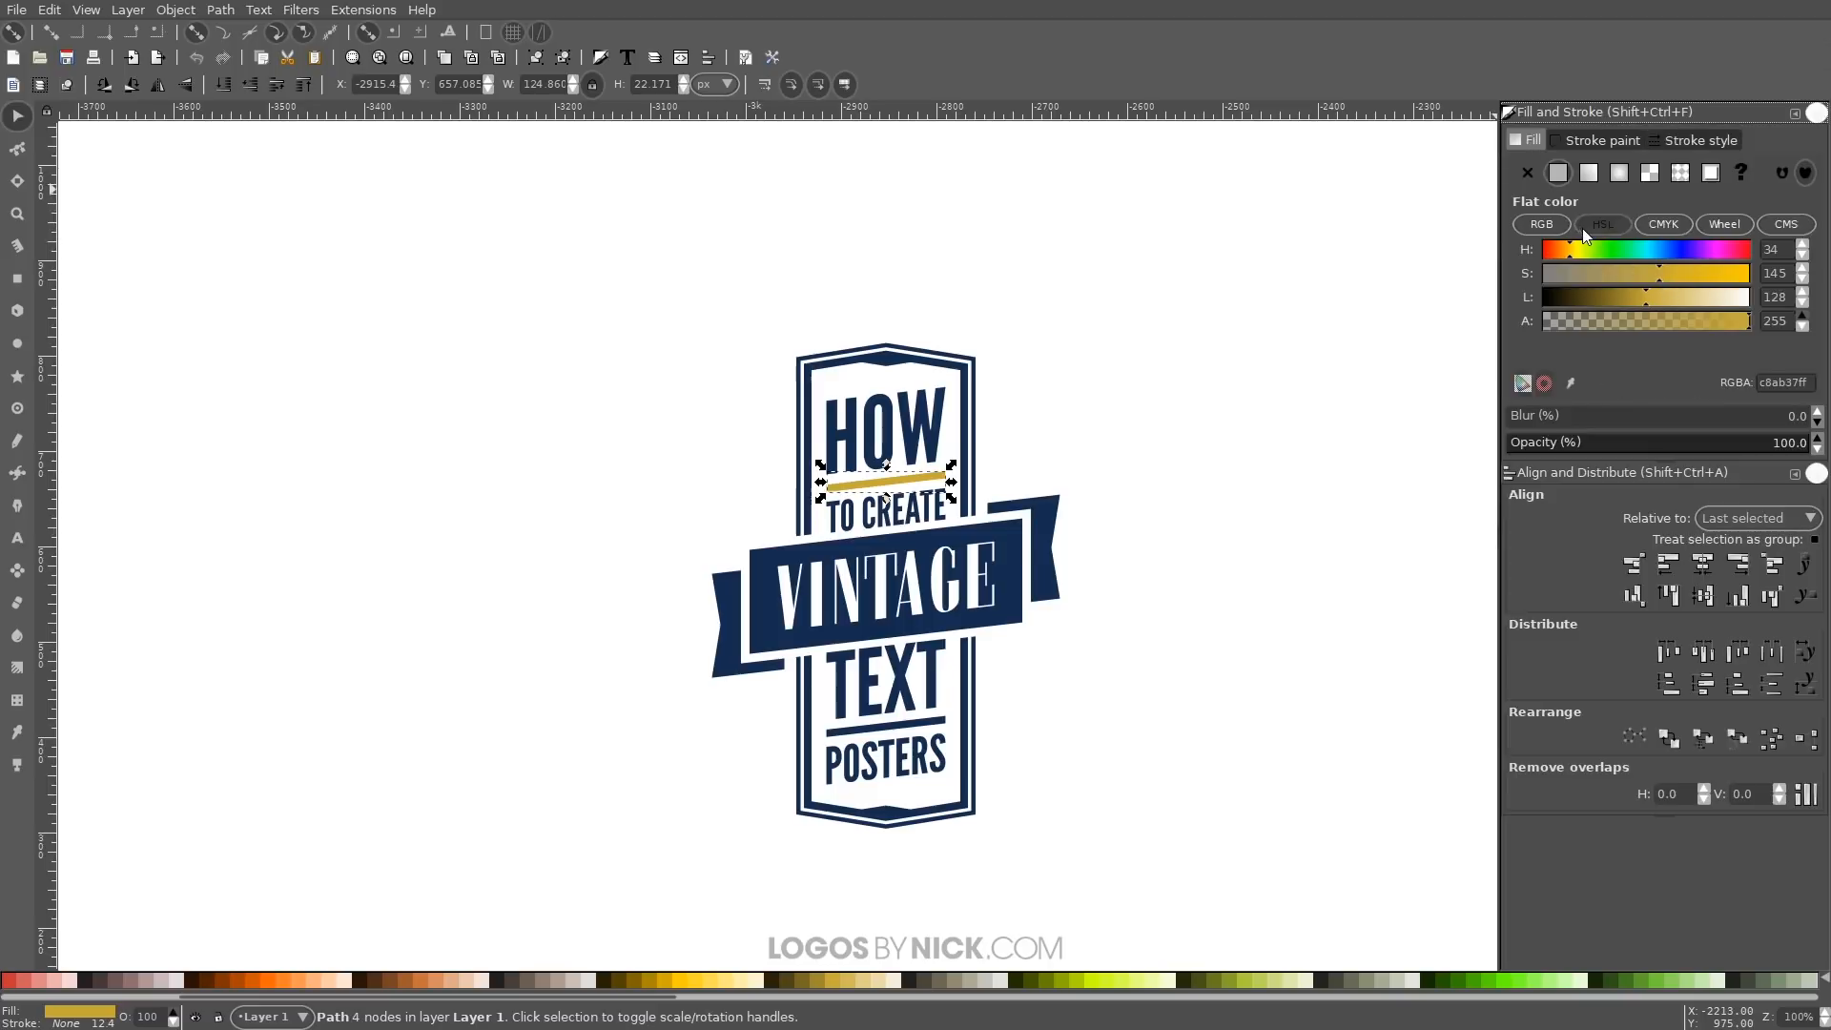
mouse_move(1665, 273)
mouse_down()
mouse_move(1608, 274)
mouse_move(1662, 299)
mouse_up()
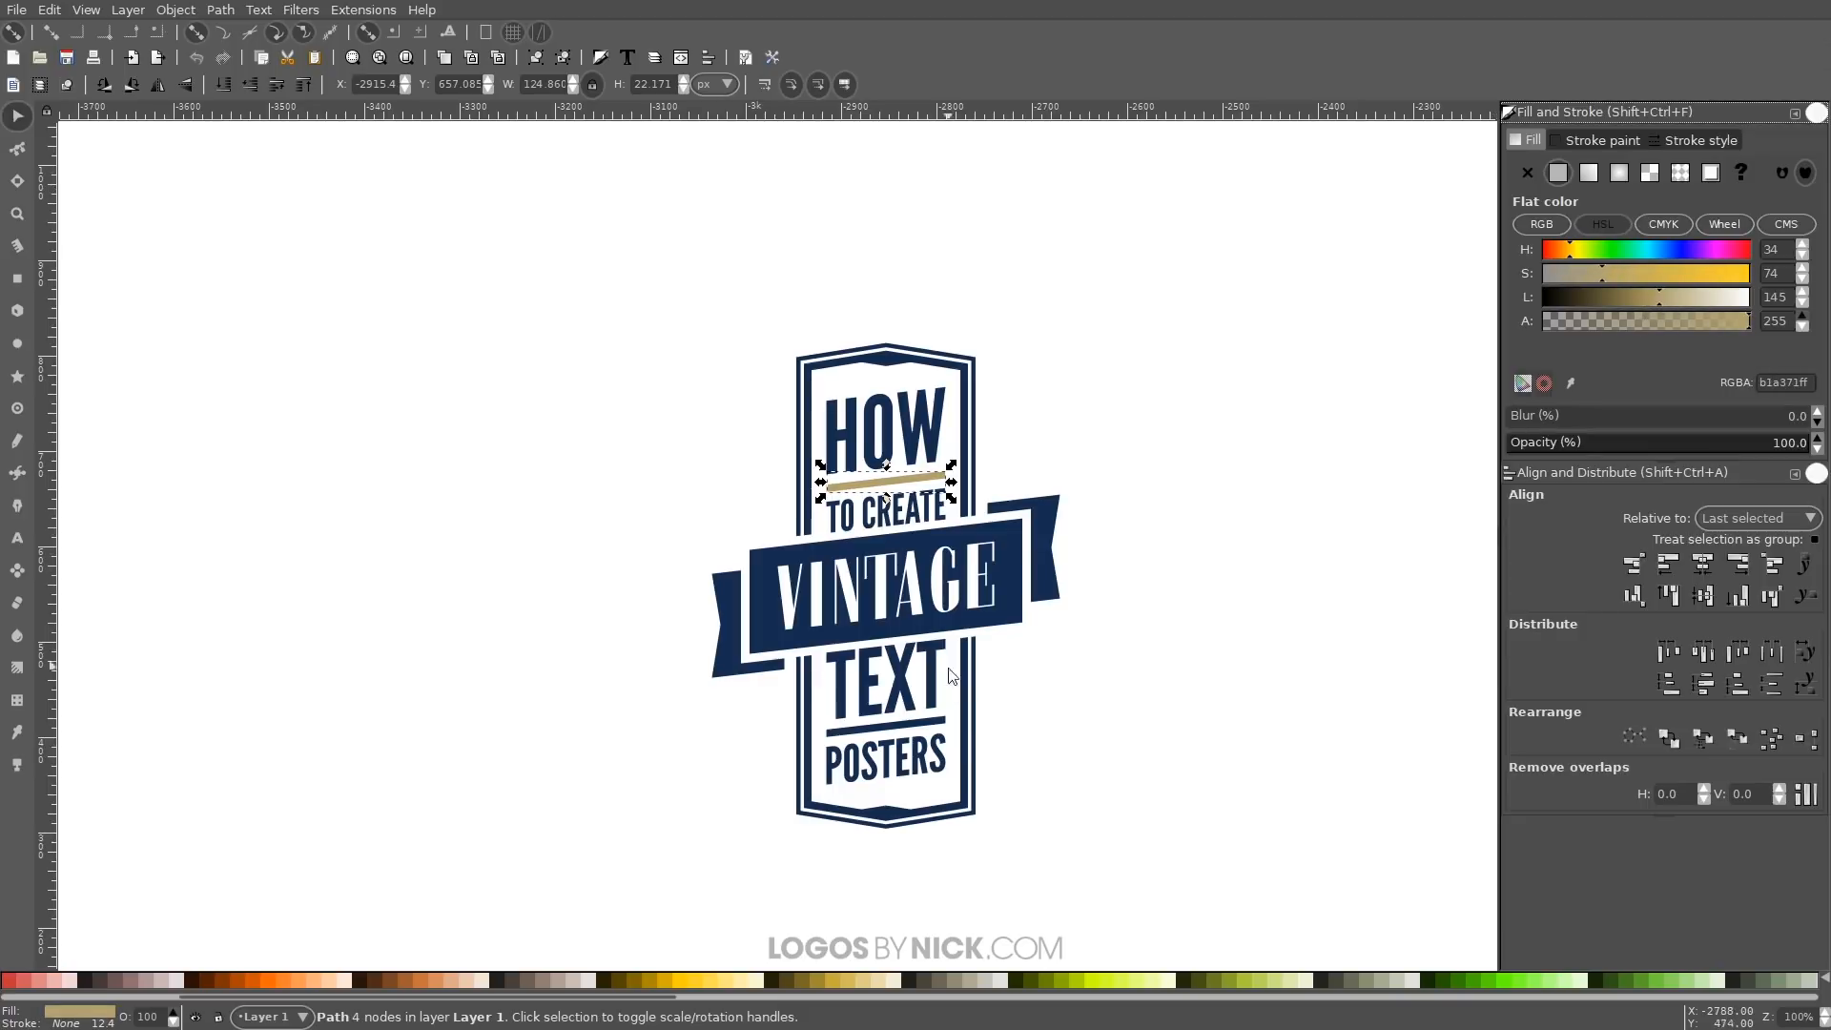
Recolor the word TEXT and the divider bar beneath it with the muted gold sampled from the upper bar
click(920, 673)
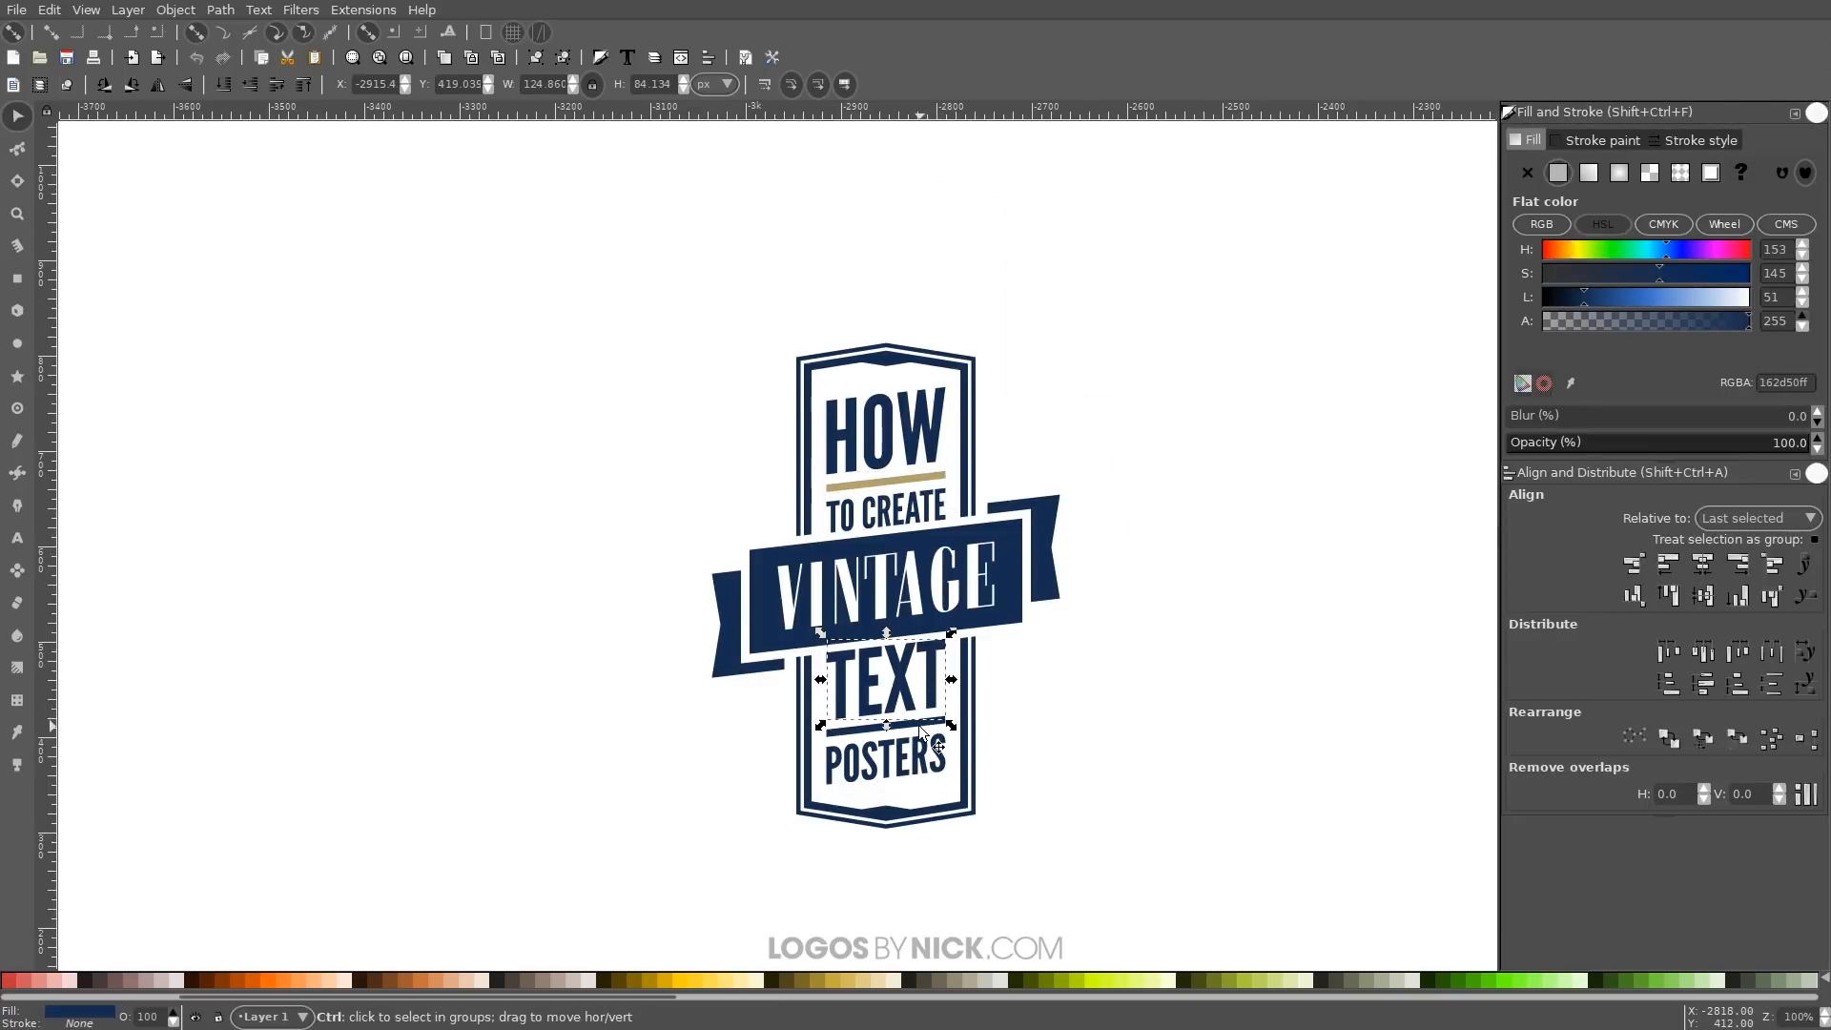
scroll(918, 724, up, 3)
shift+click(913, 730)
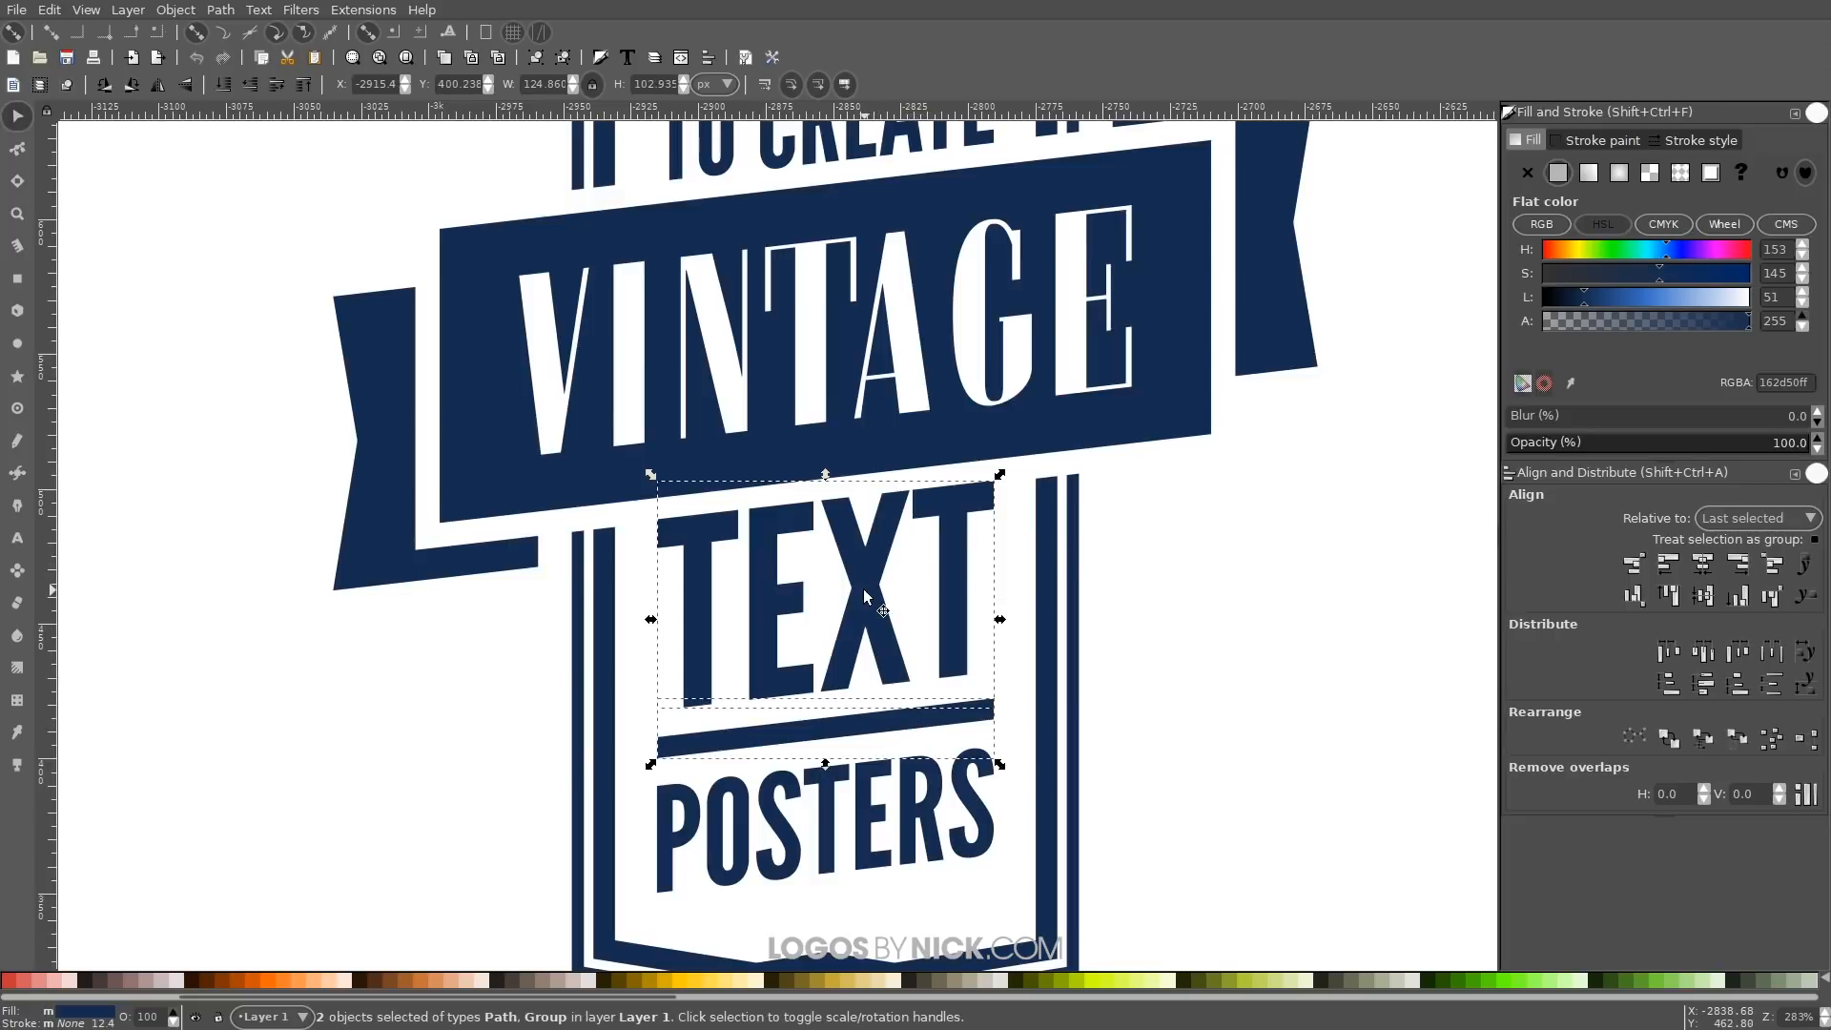
scroll(868, 758, down, 1)
scroll(811, 710, up, 3)
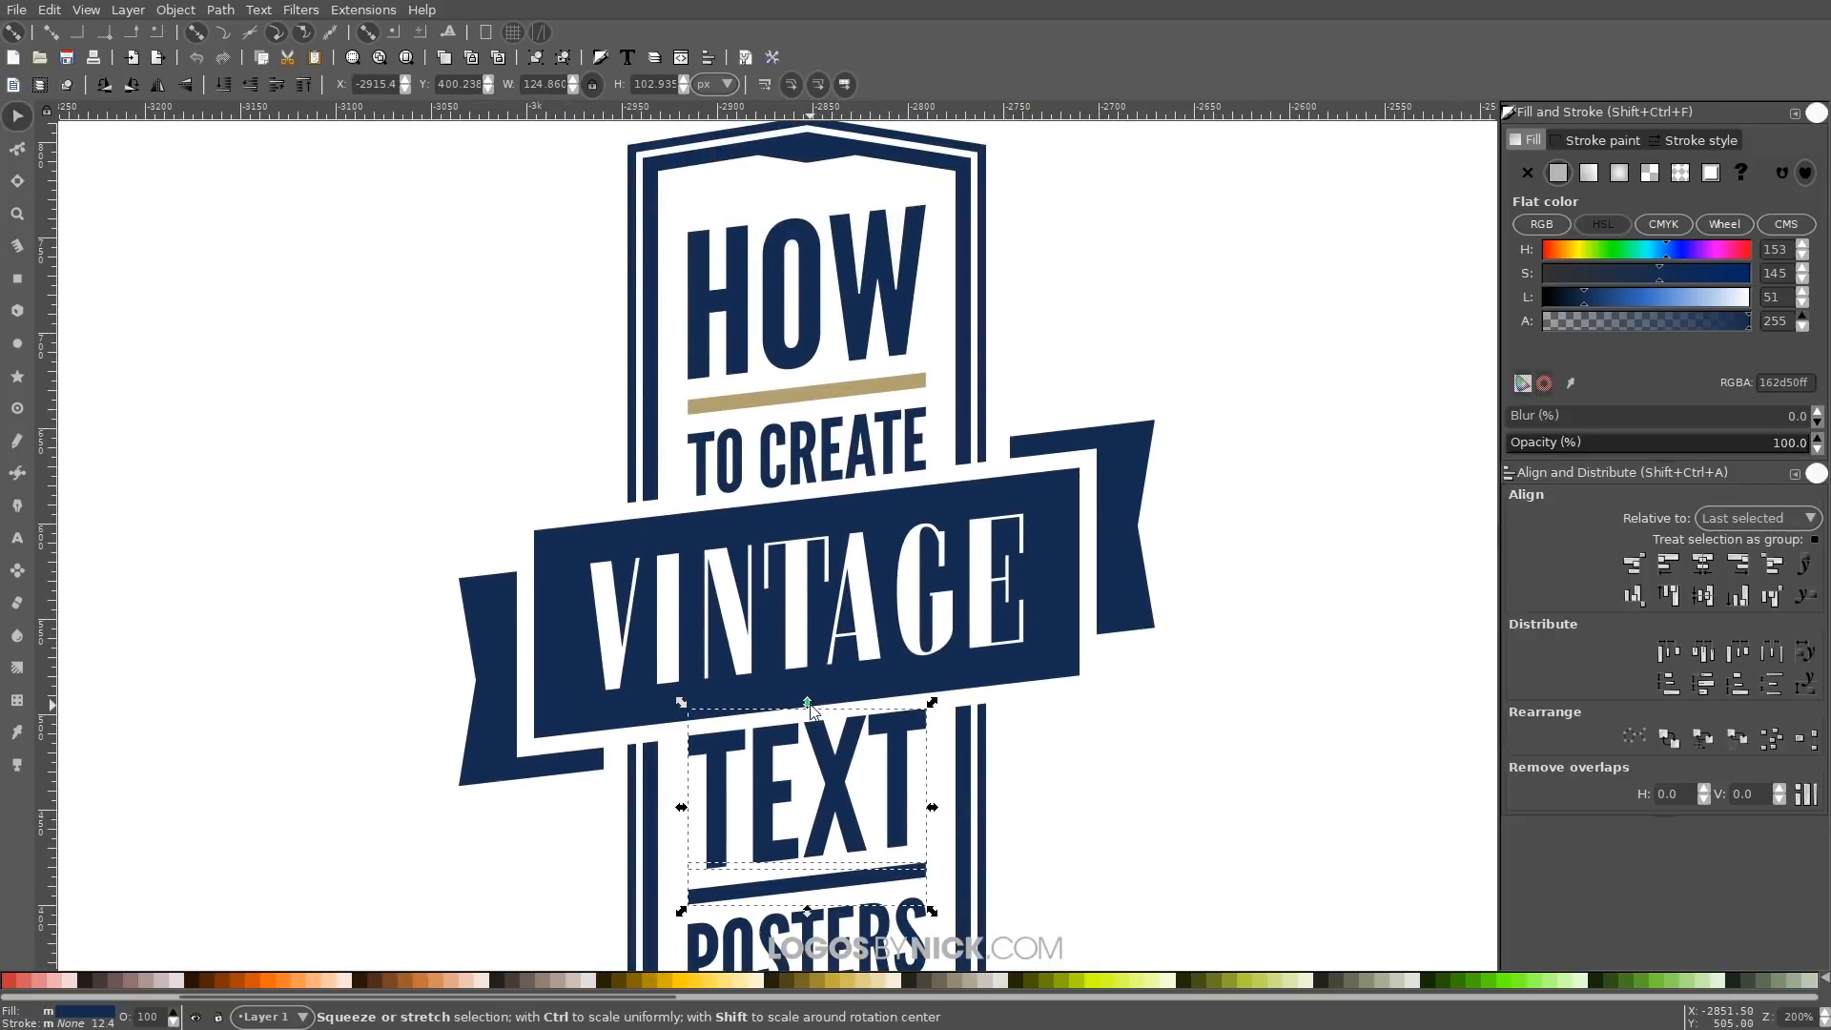
click(17, 734)
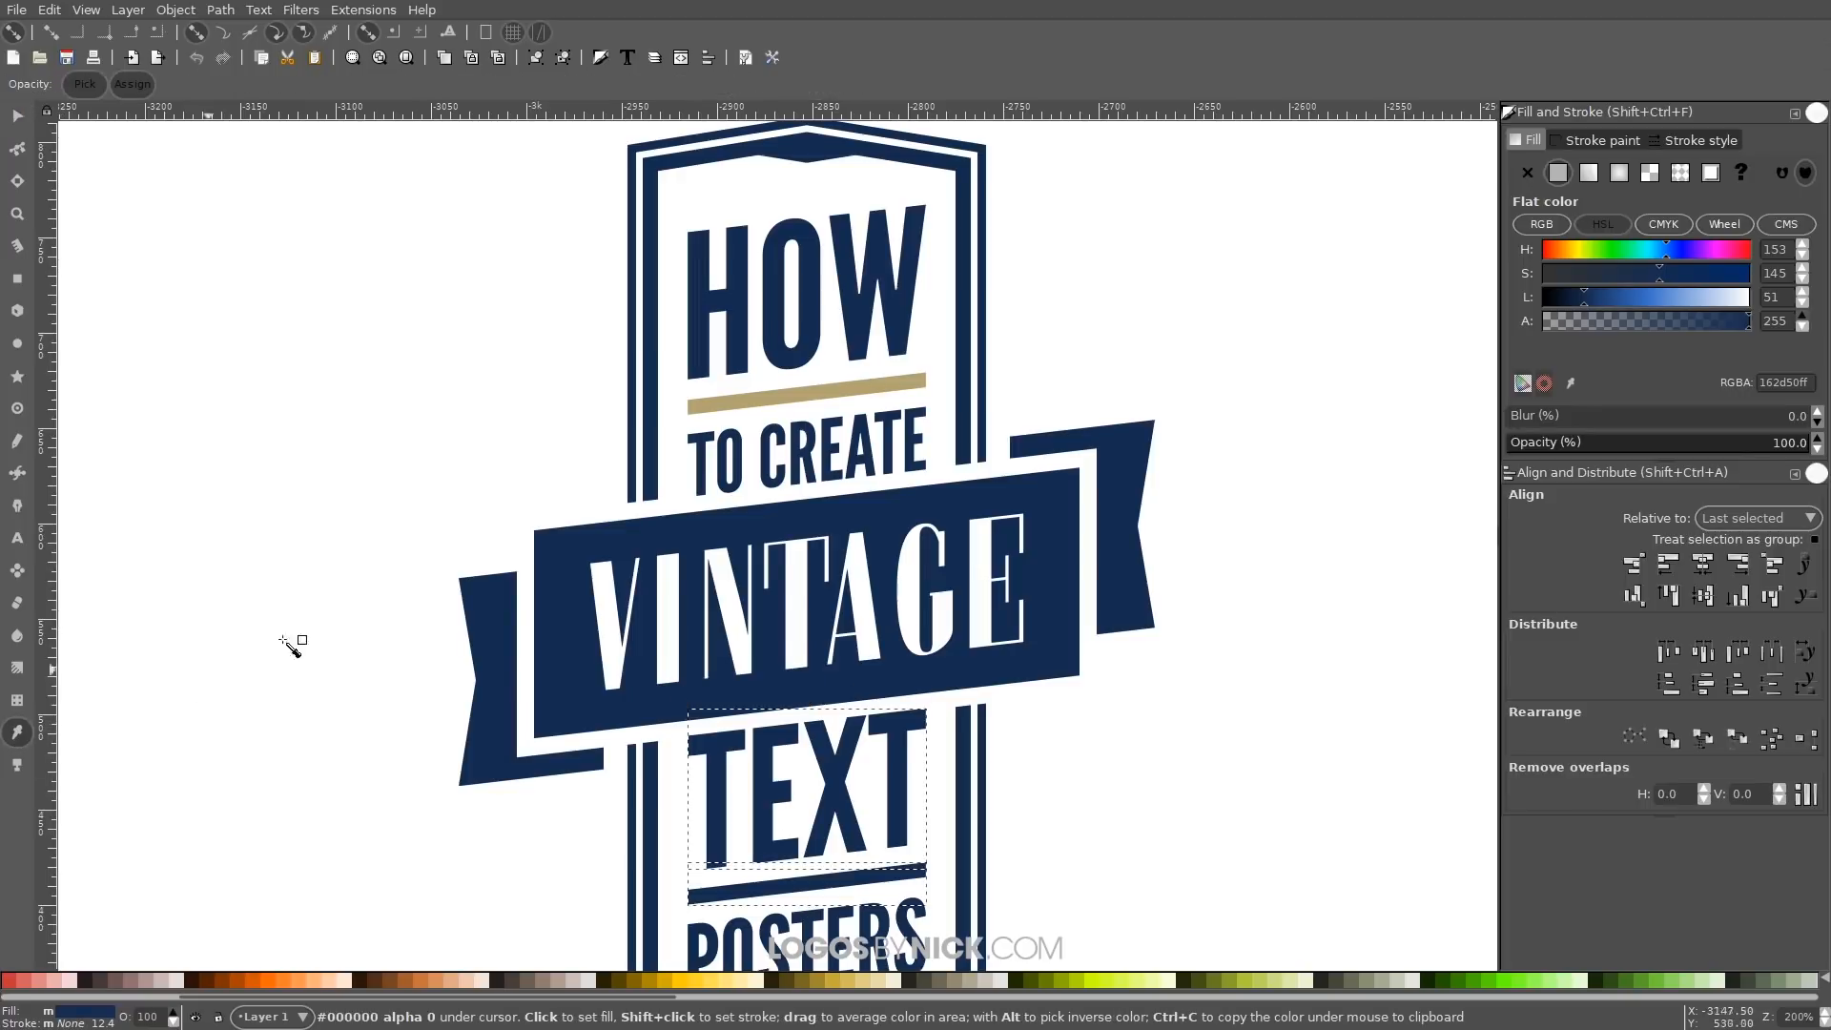
click(784, 397)
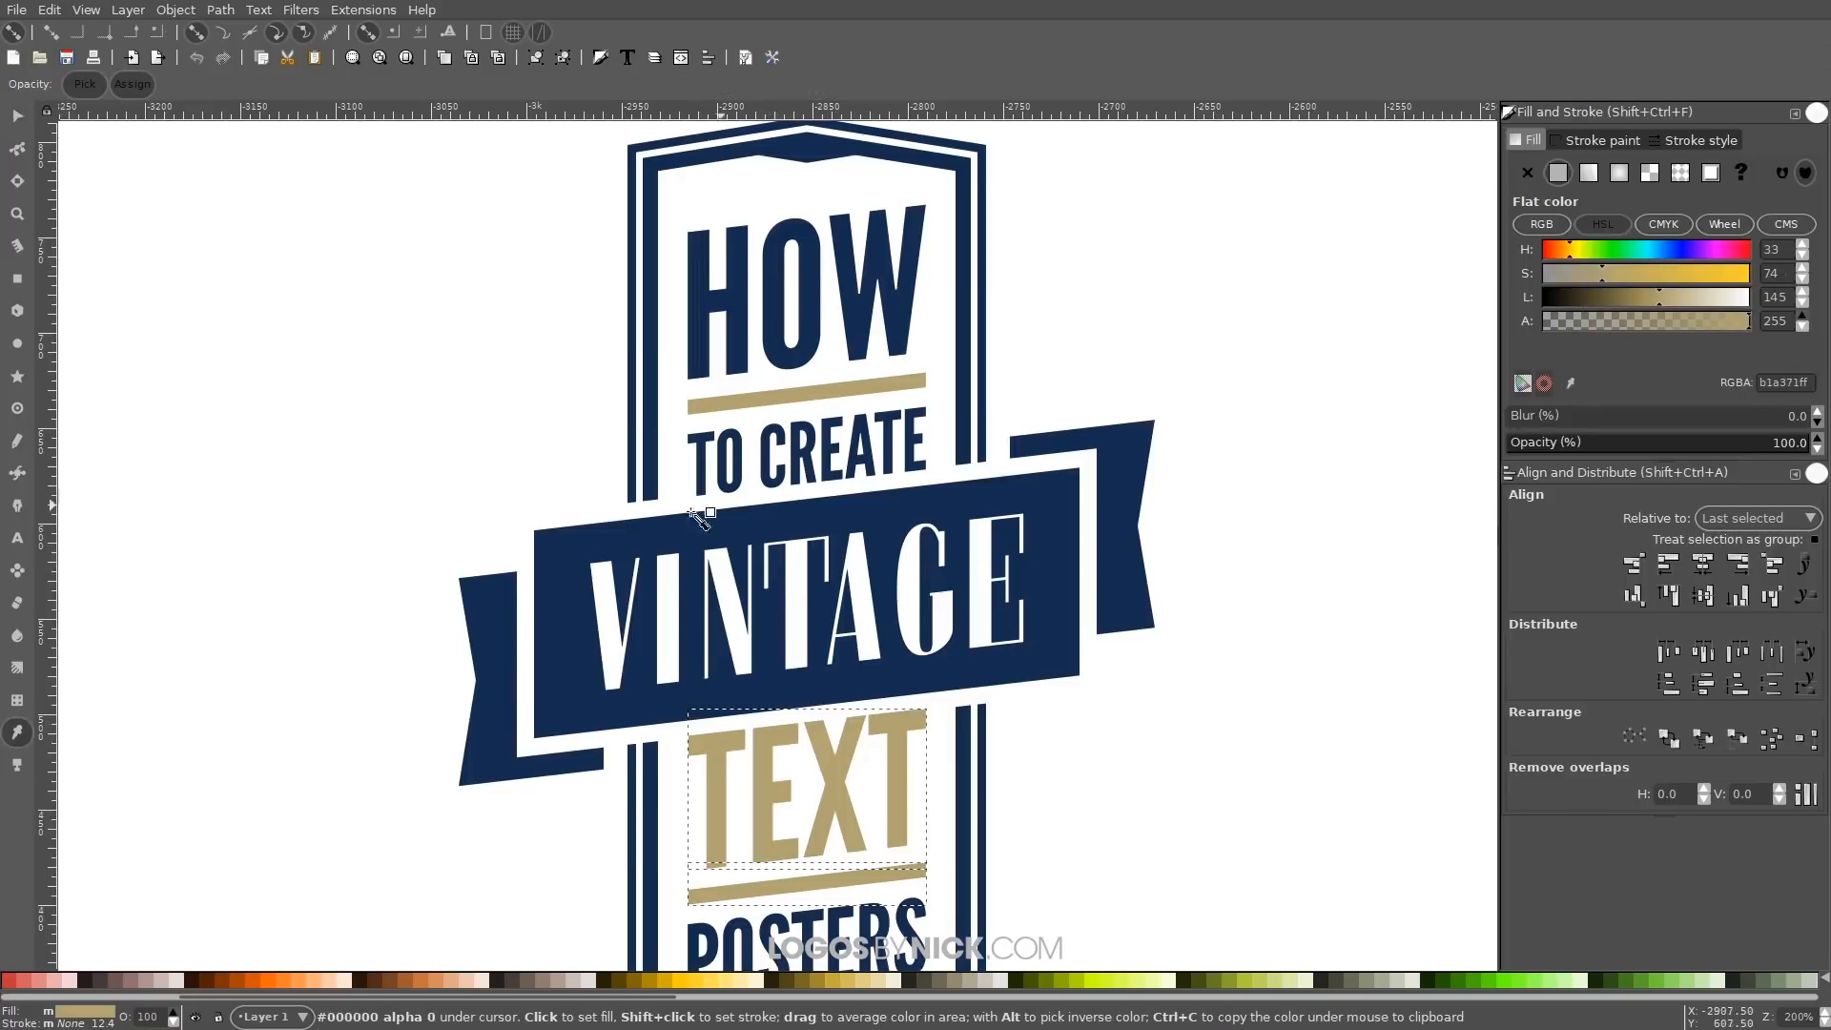
click(17, 116)
scroll(1020, 377, down, 1)
drag(1019, 376, 1009, 411)
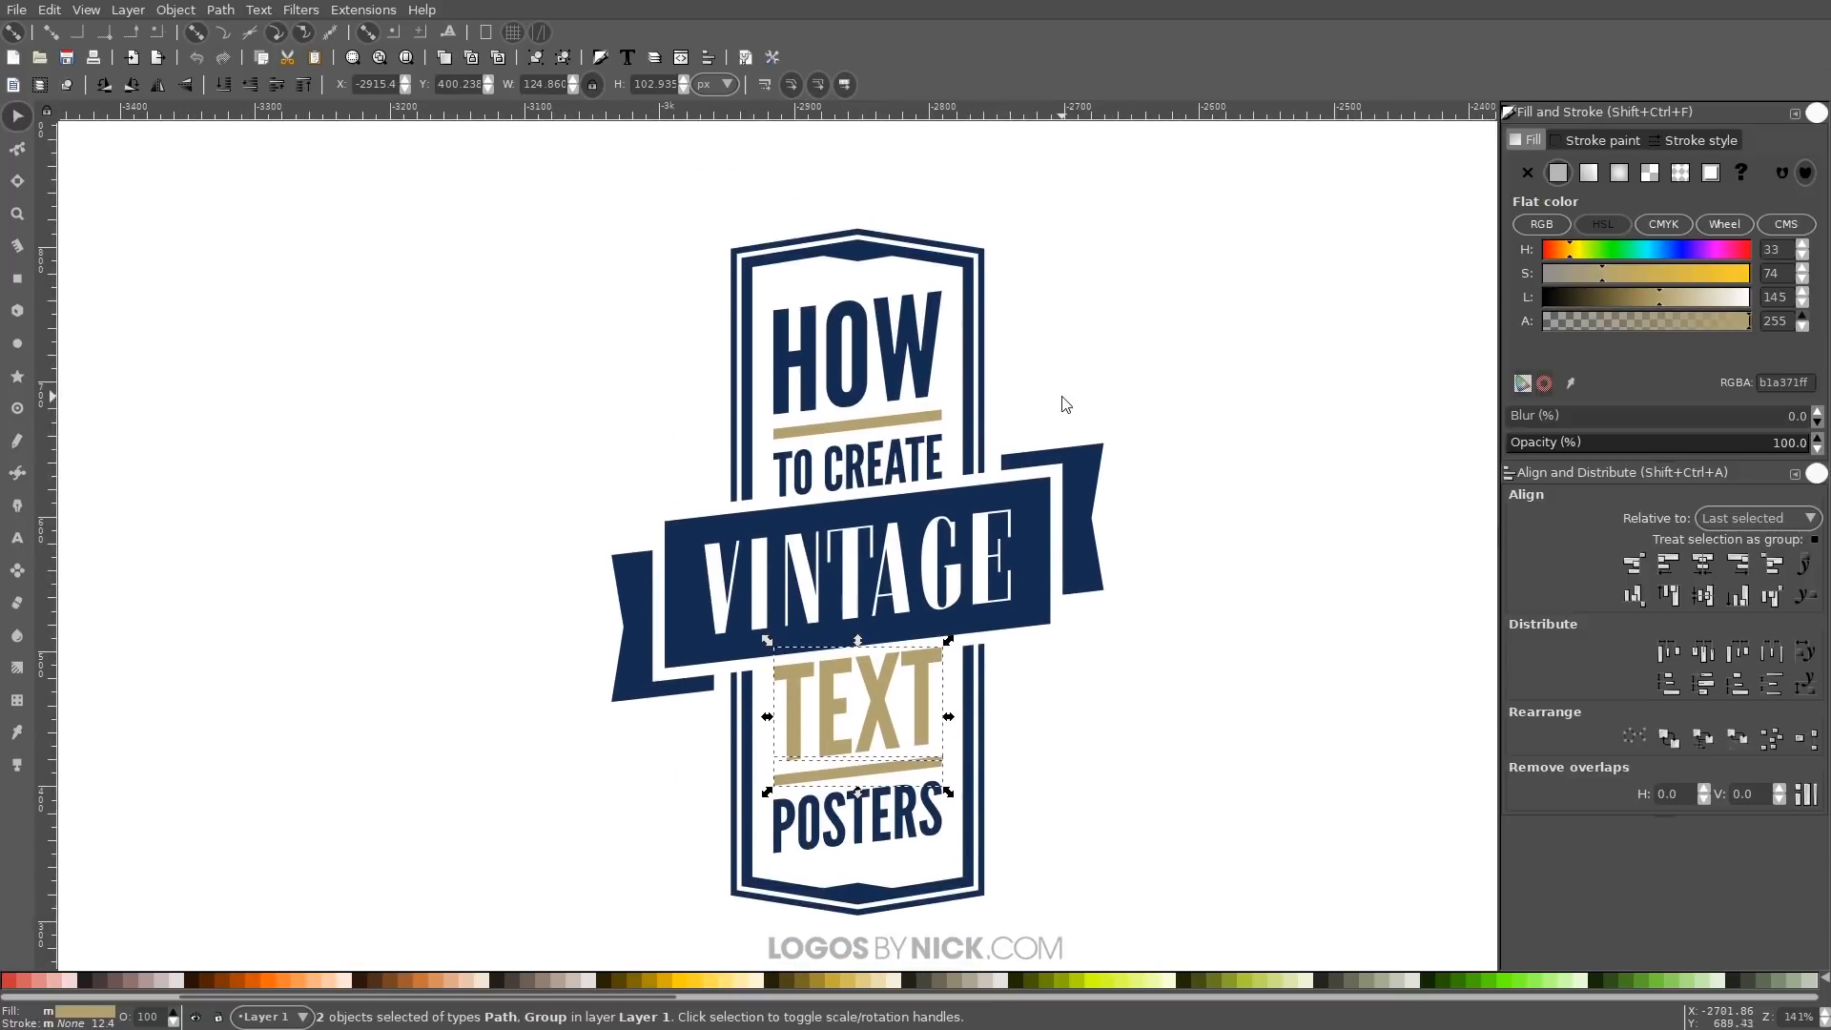
click(1064, 400)
Recolor the six letters of CREATE inside their text group with the gold sampled from the upper divider bar
scroll(942, 479, up, 2)
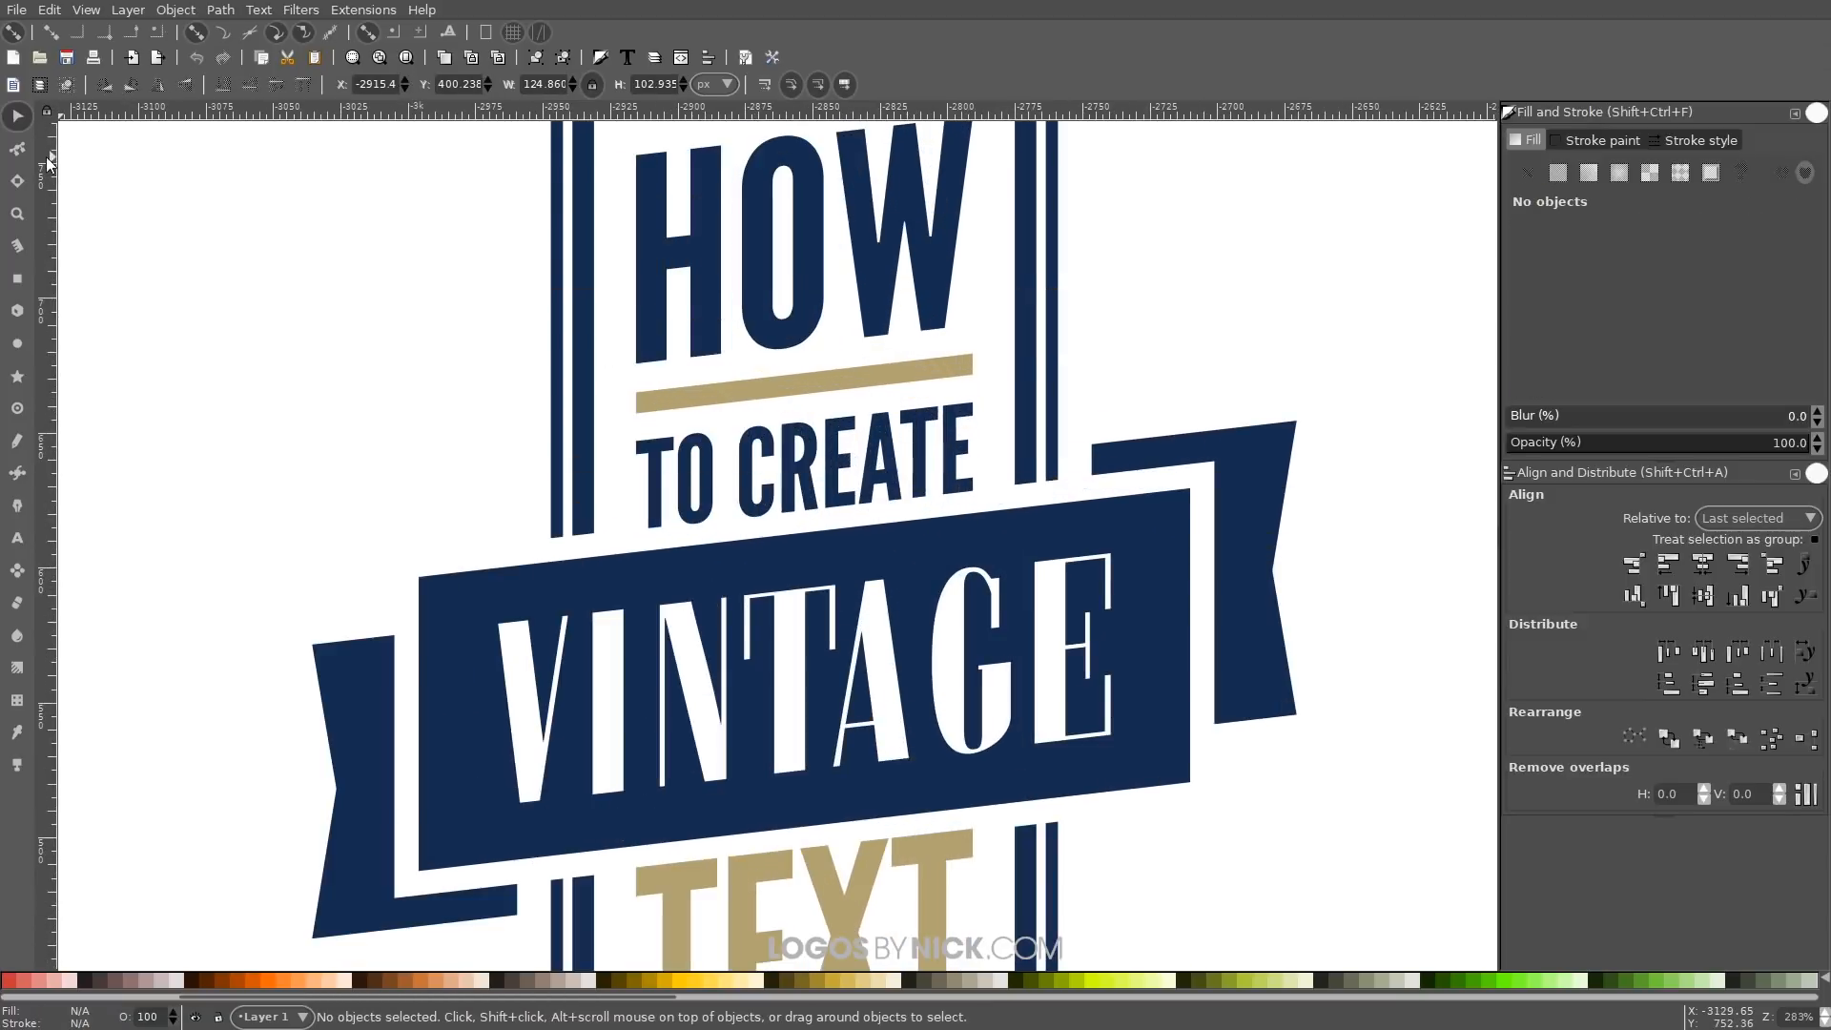
click(18, 148)
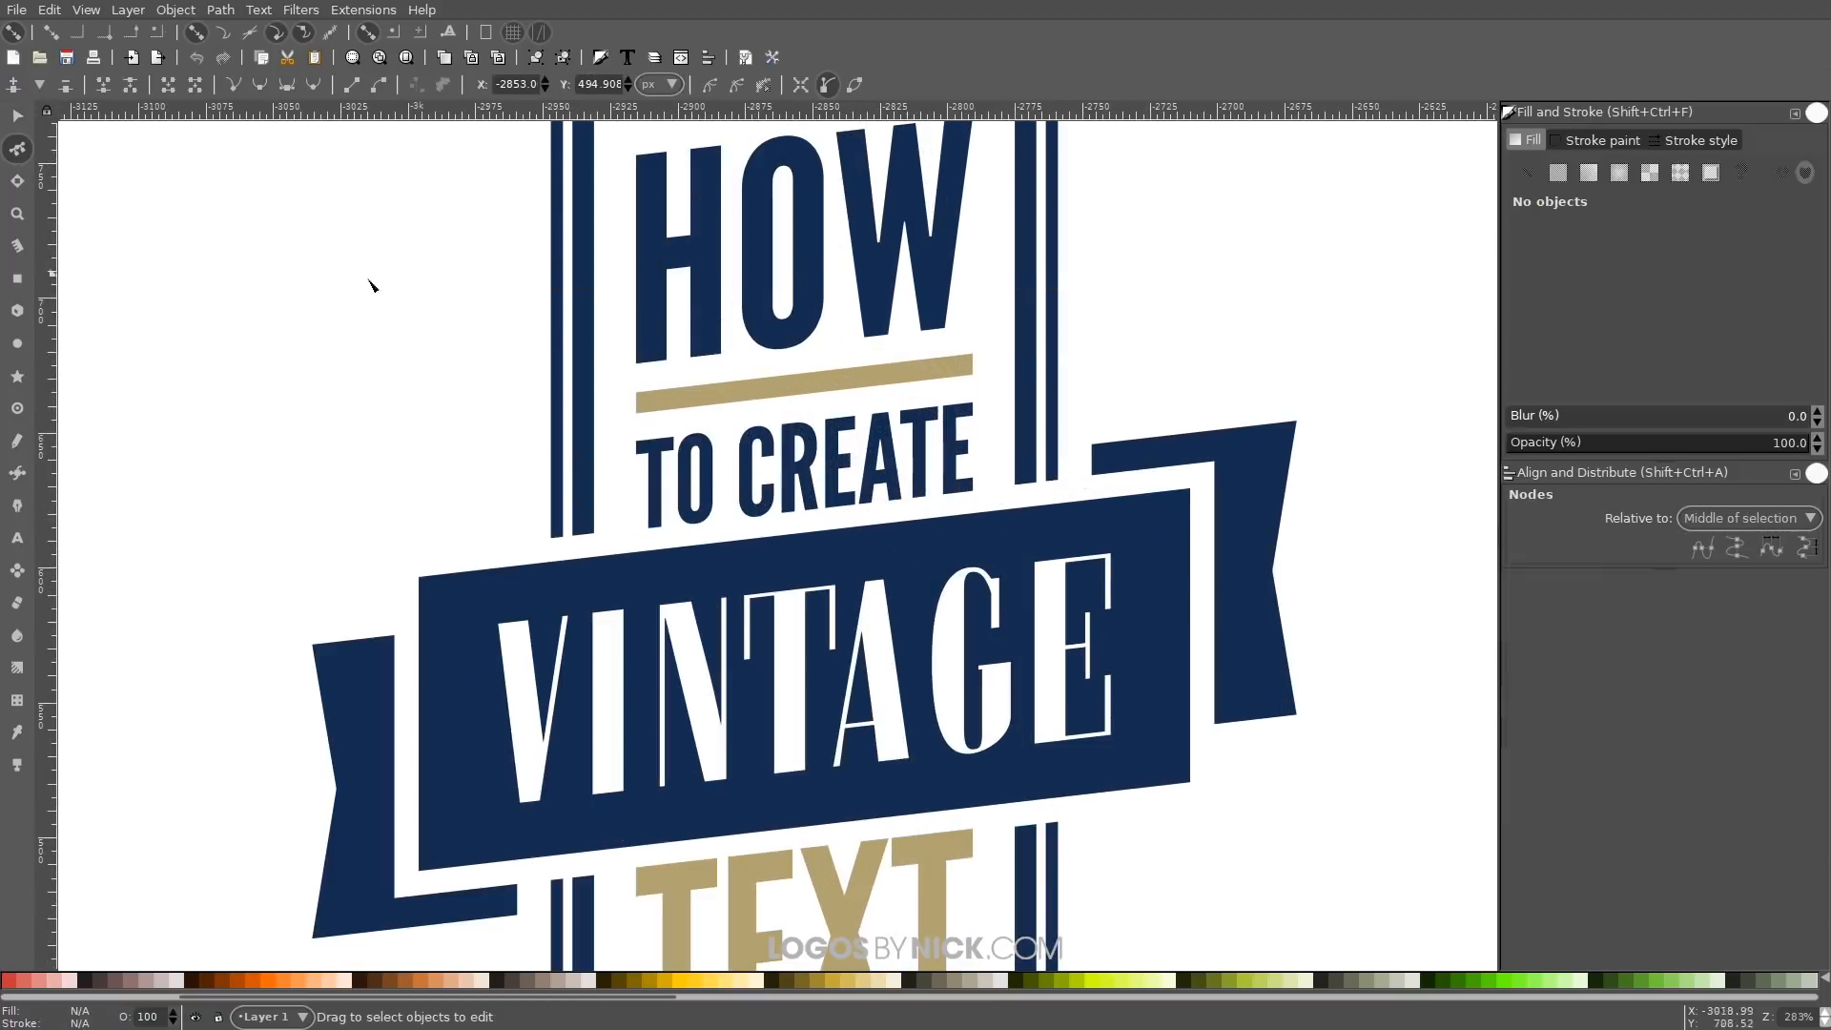
click(760, 451)
shift+click(811, 473)
shift+click(843, 469)
shift+click(878, 466)
shift+click(918, 456)
shift+click(964, 426)
click(27, 118)
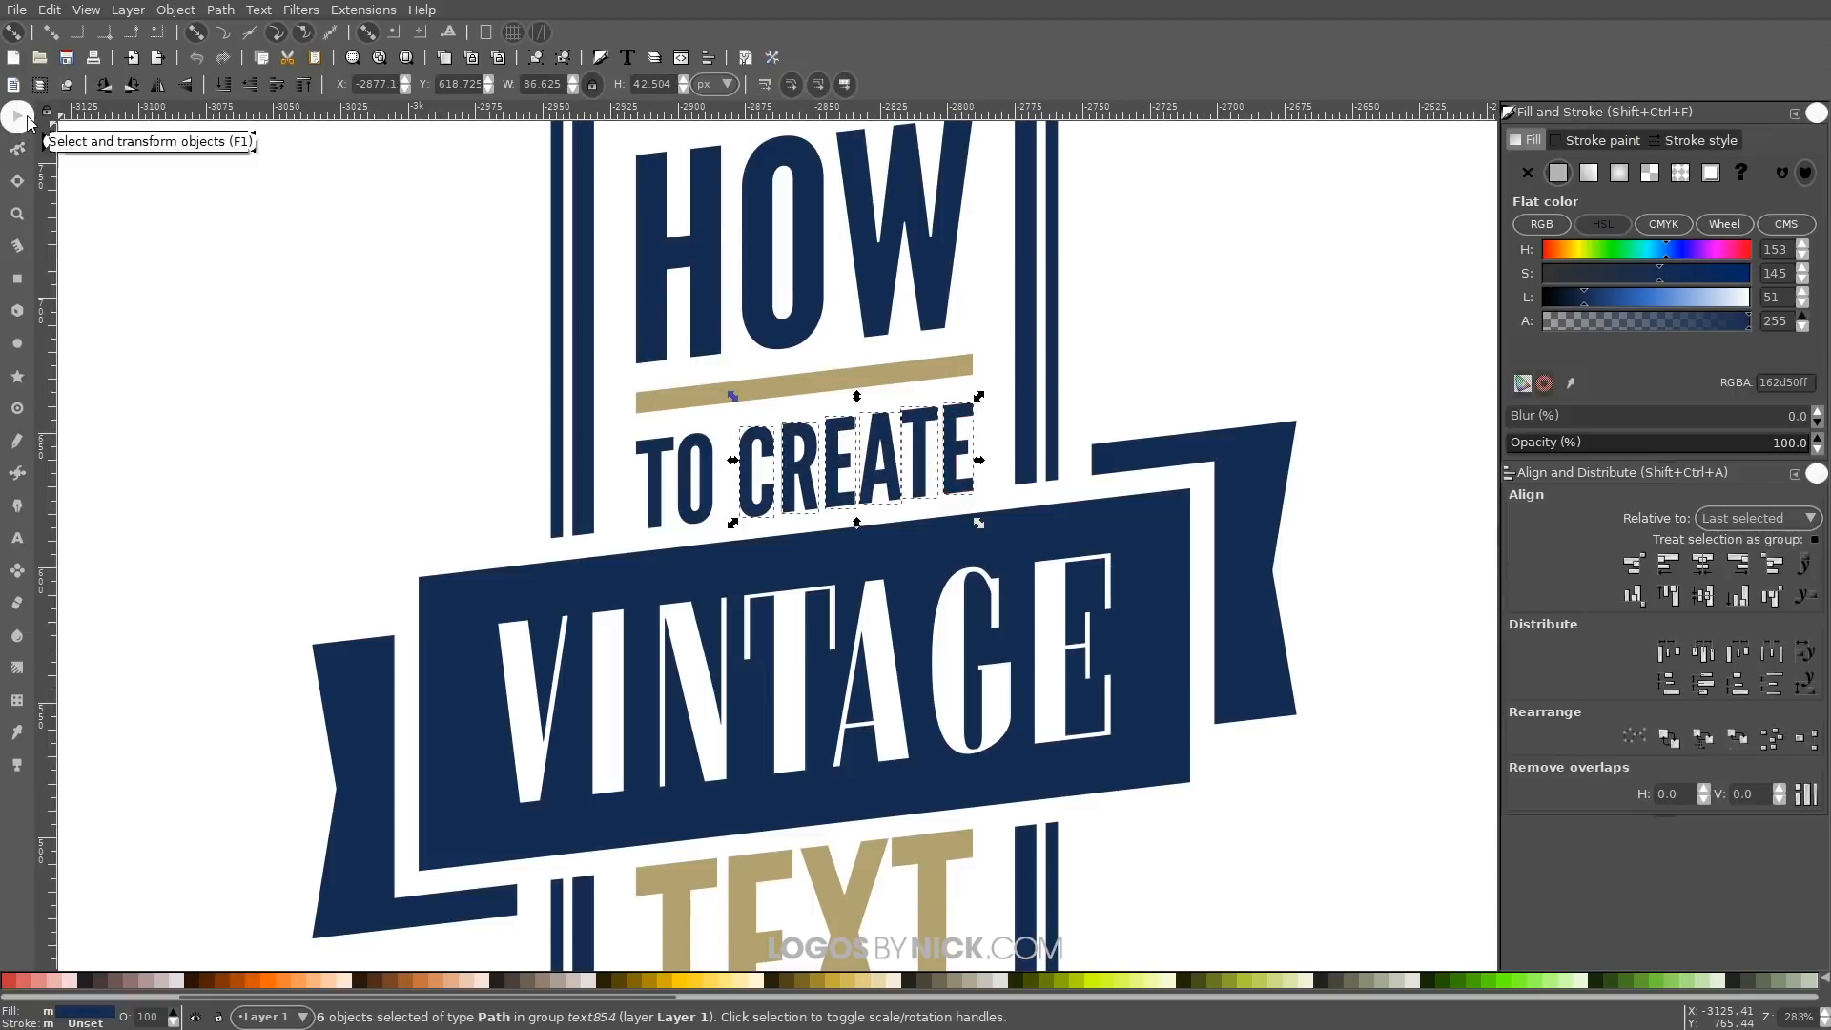
click(17, 732)
click(887, 376)
click(17, 116)
Recolor the upper and lower halves of the outer frame line with the gold sampled from TEXT, and deselect them
scroll(1085, 505, down, 2)
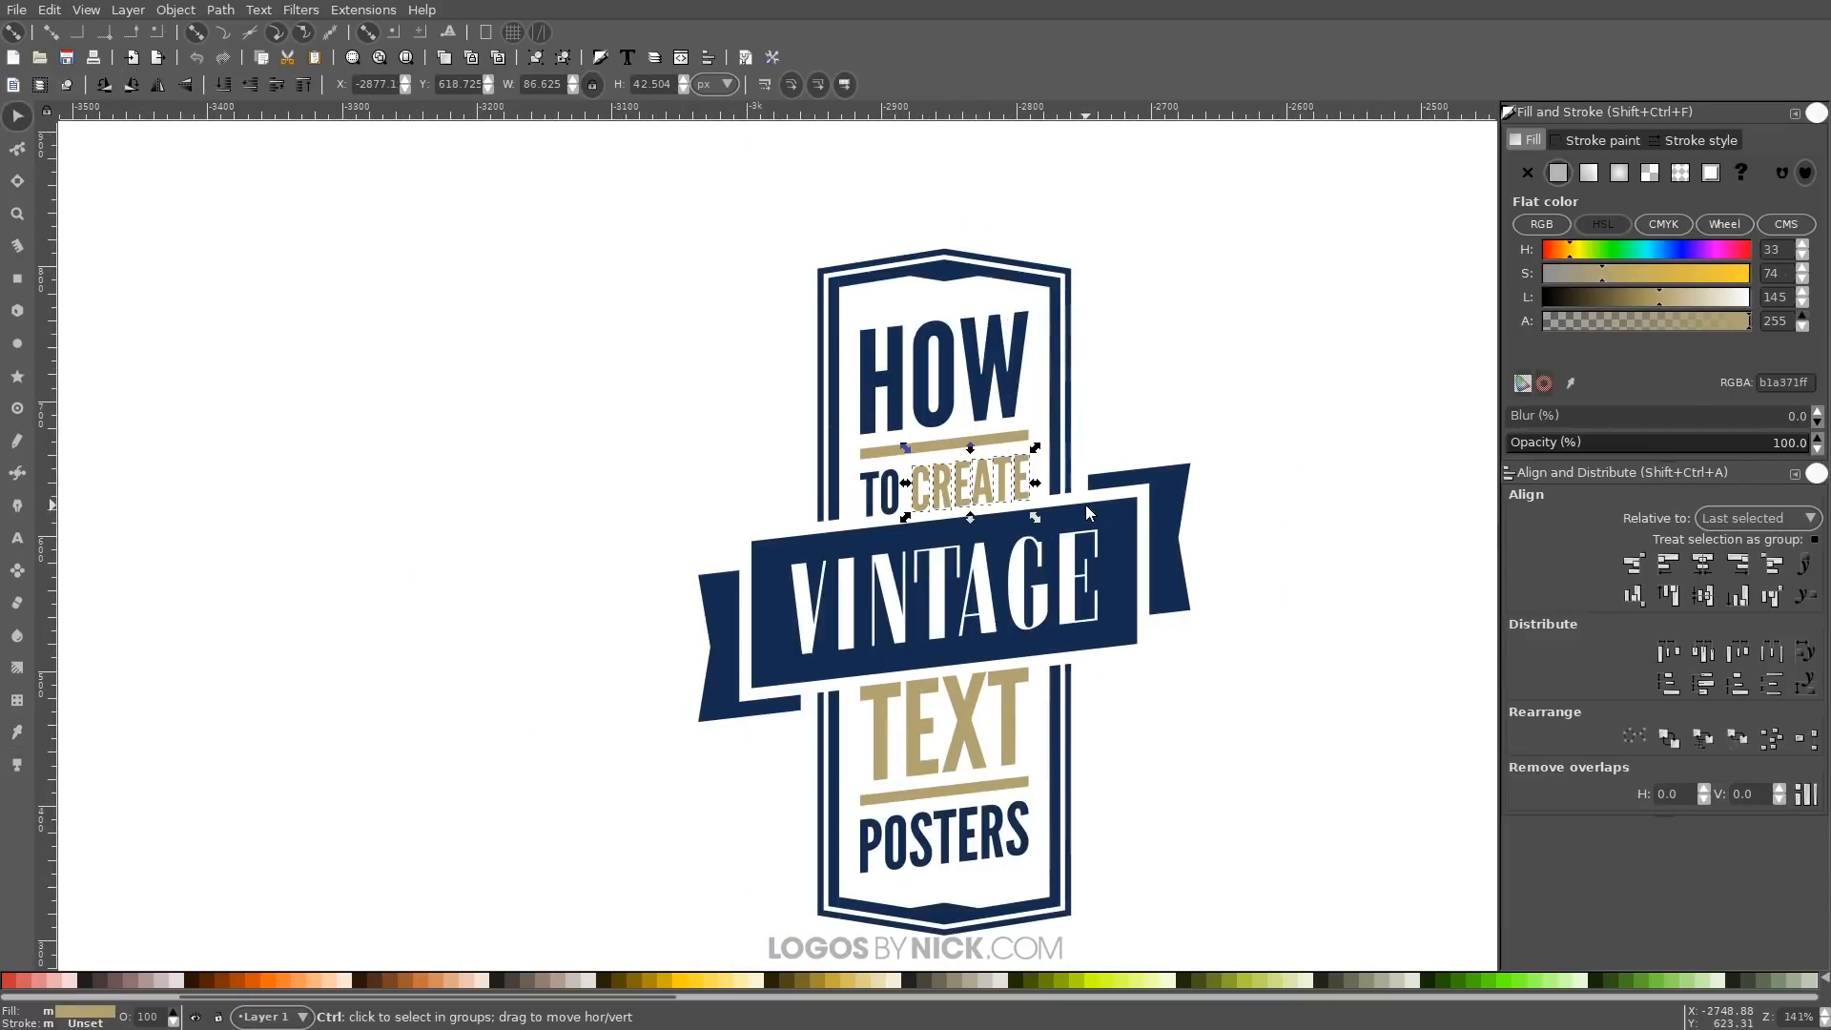
drag(1042, 376, 1112, 284)
key(ctrl+z)
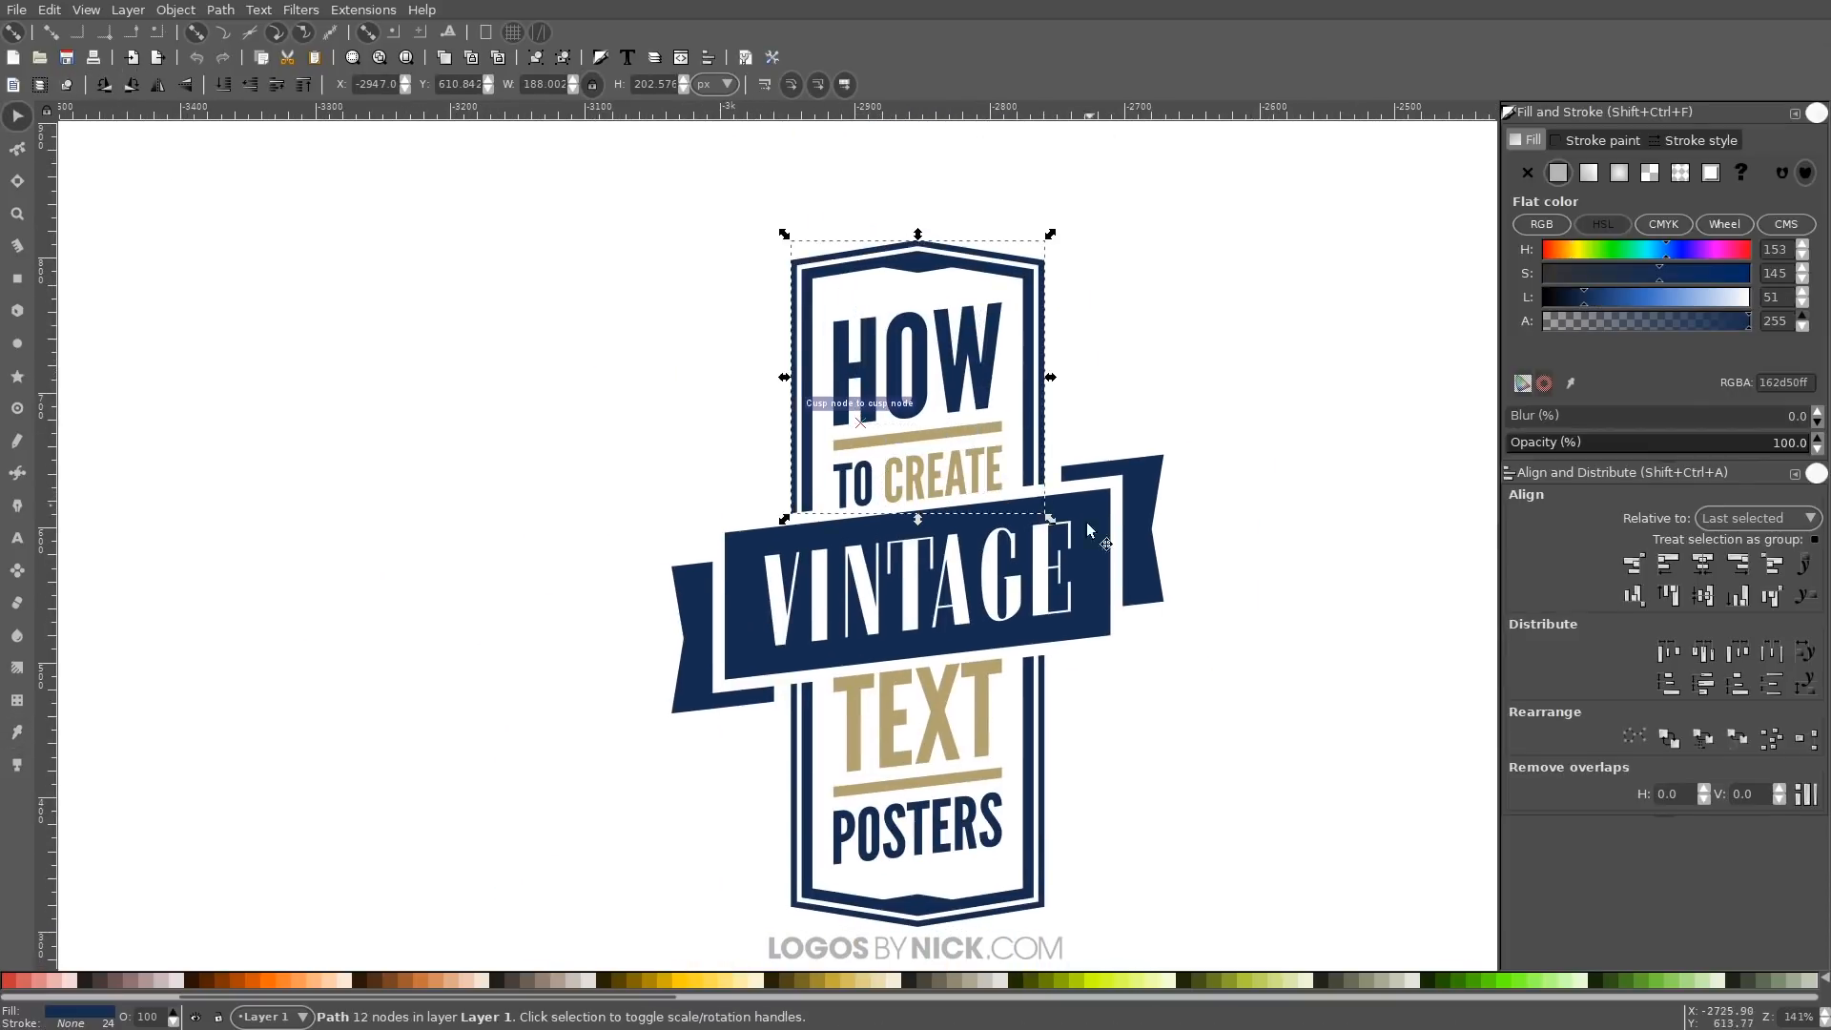
shift+click(1037, 742)
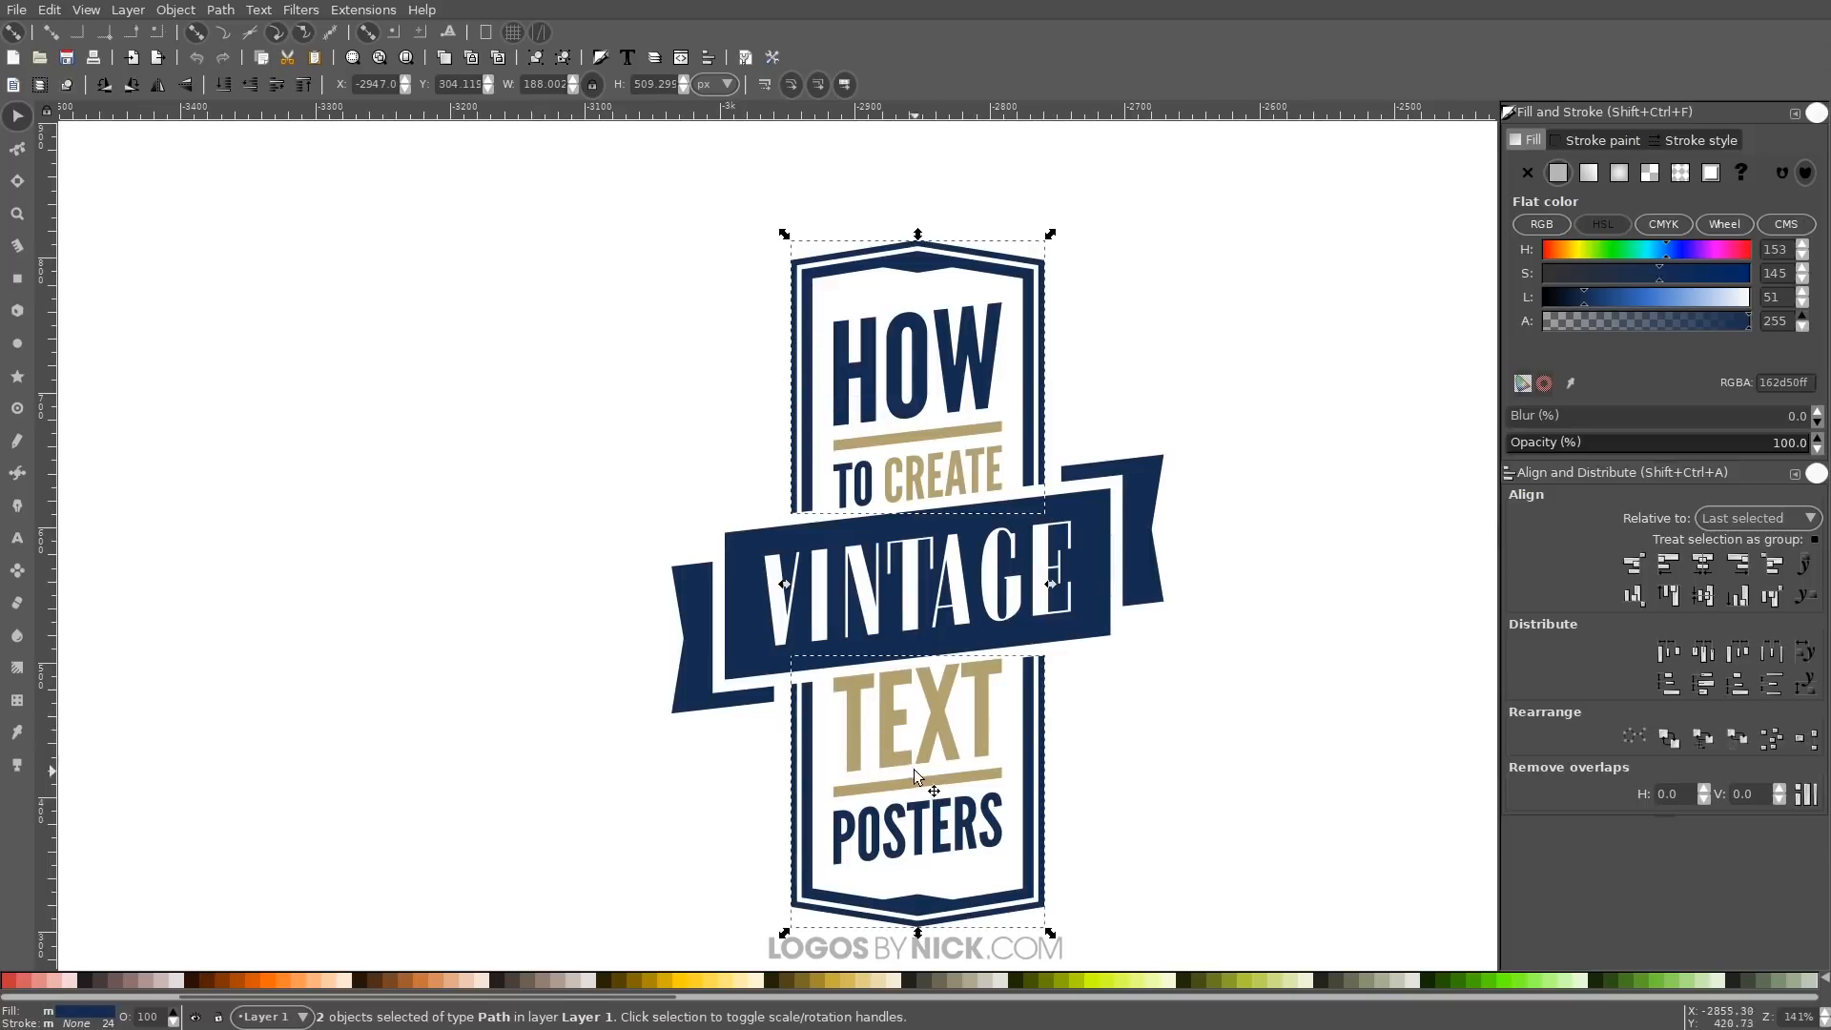
click(19, 734)
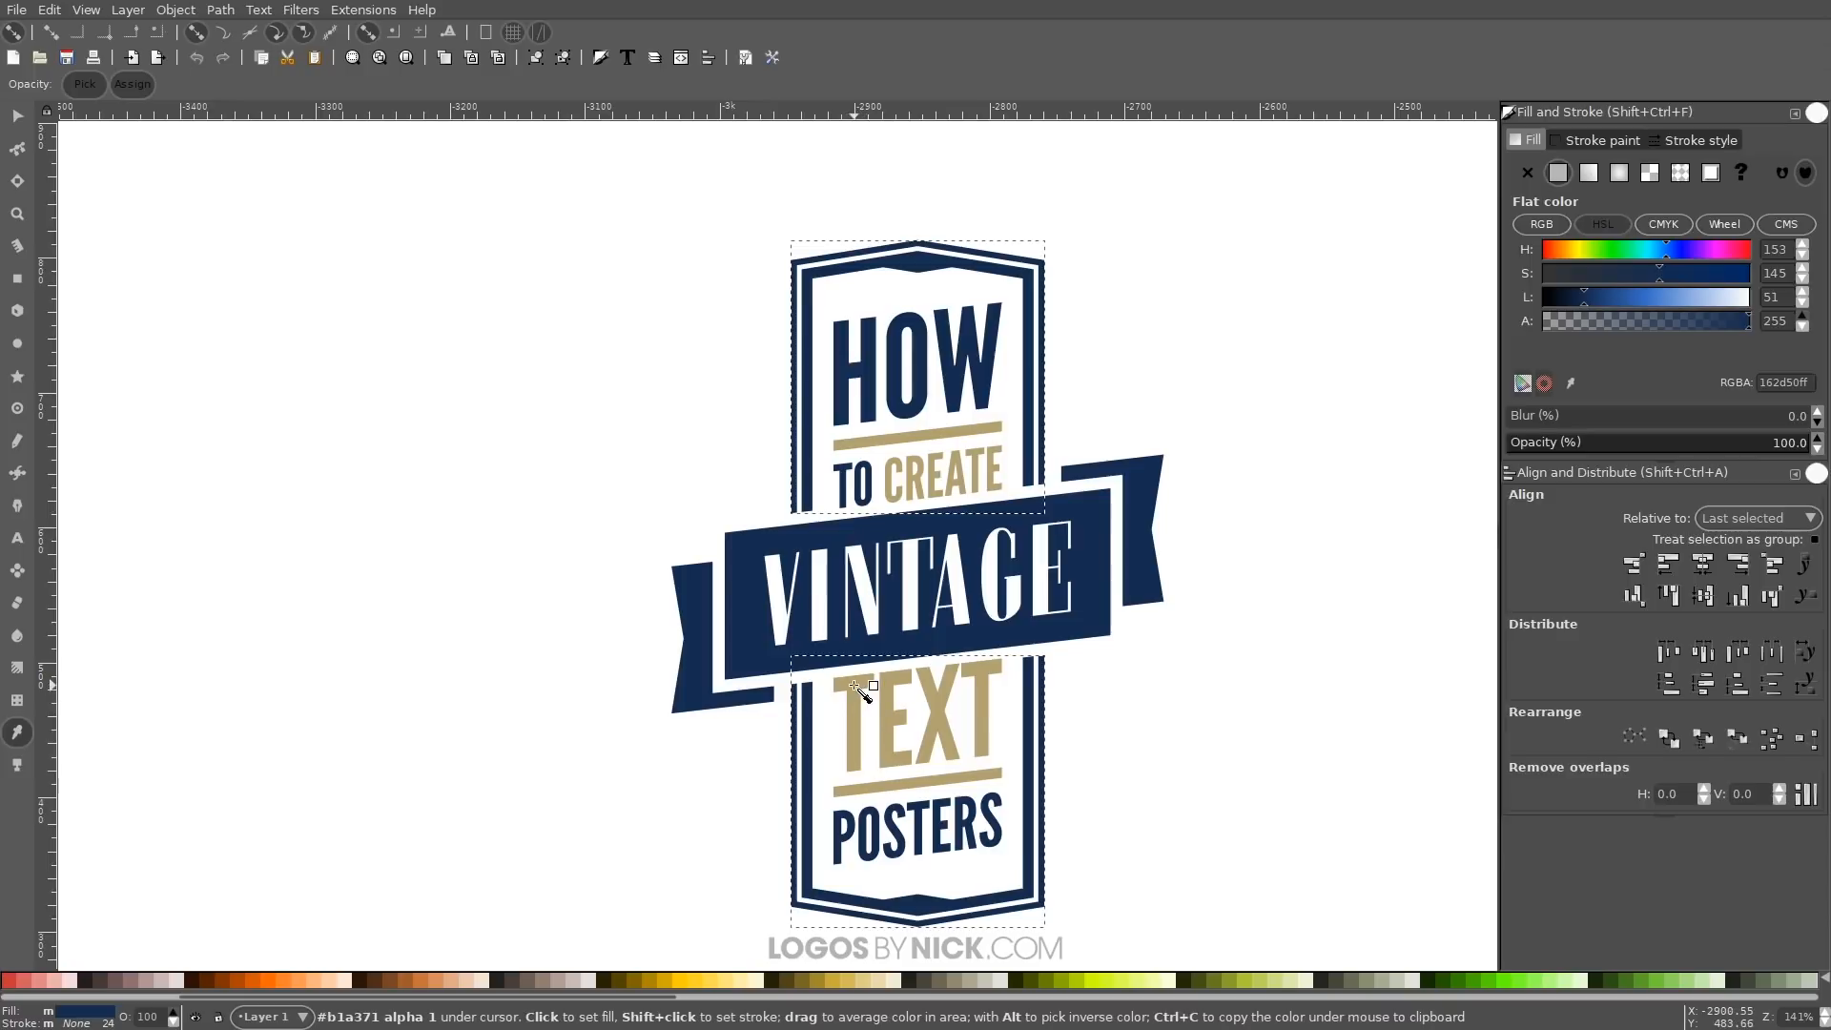
click(856, 687)
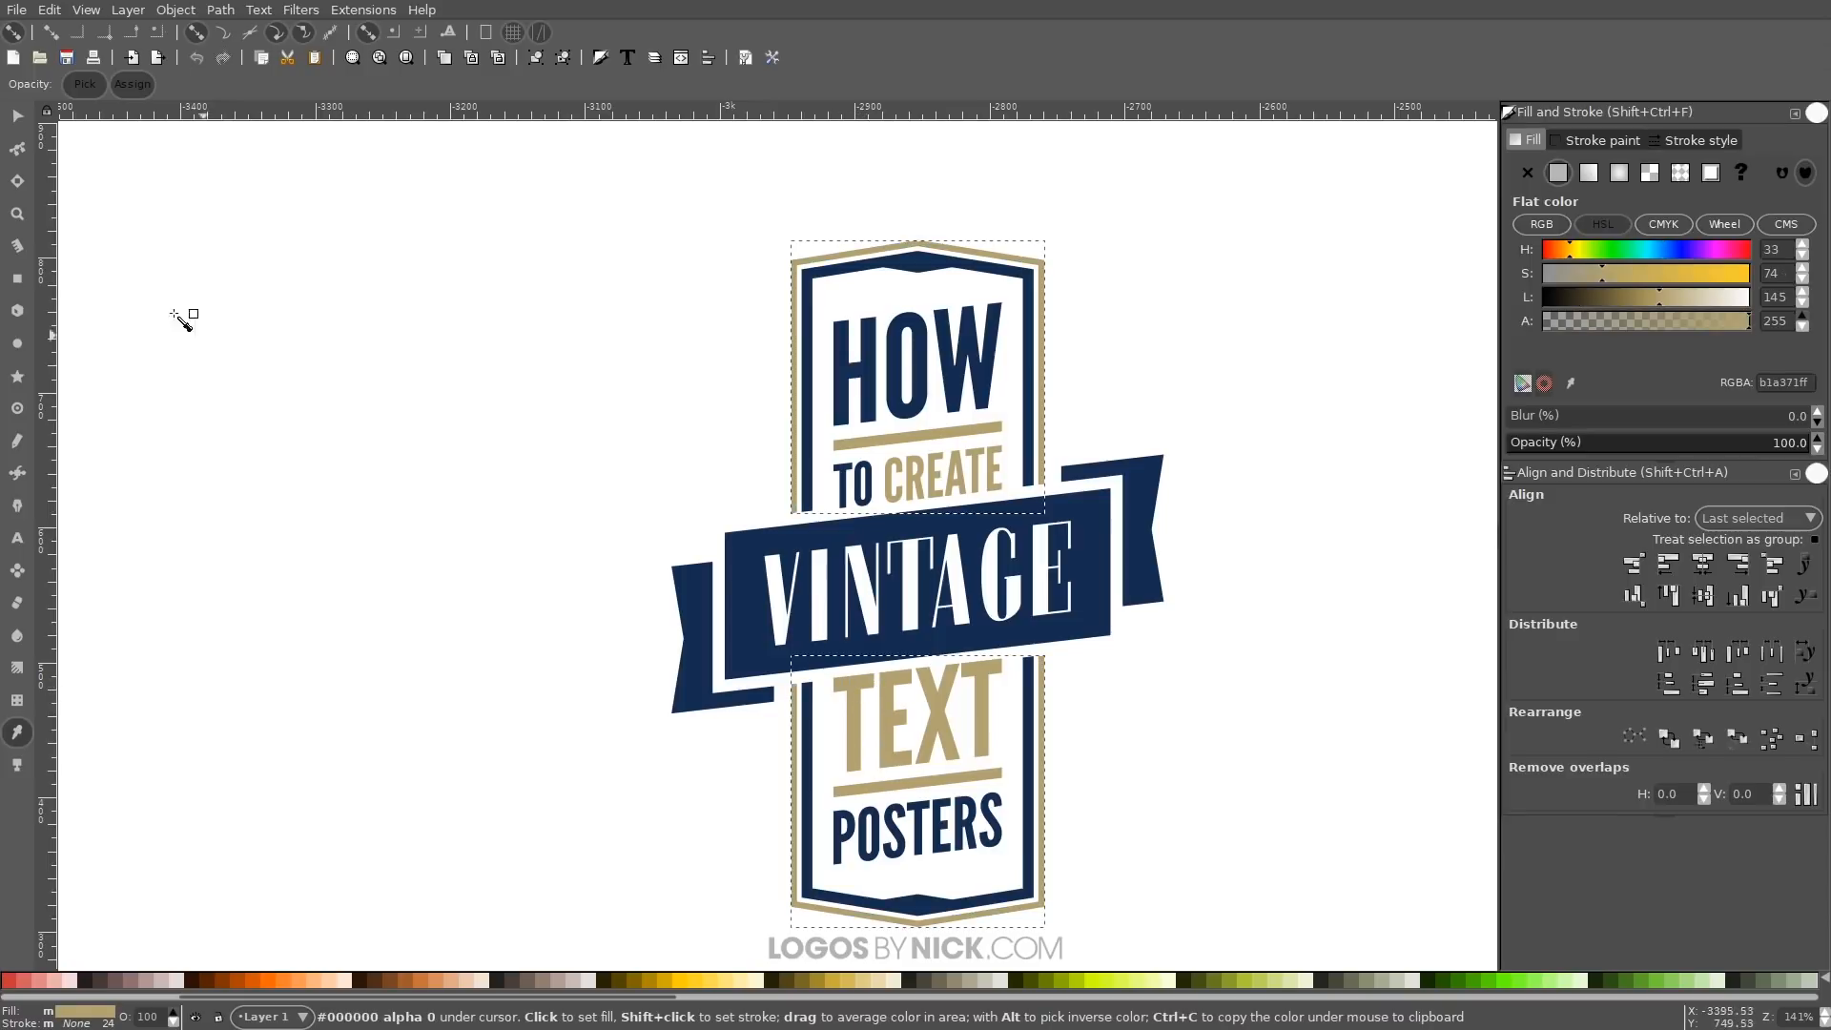
click(16, 117)
drag(1171, 634, 1115, 646)
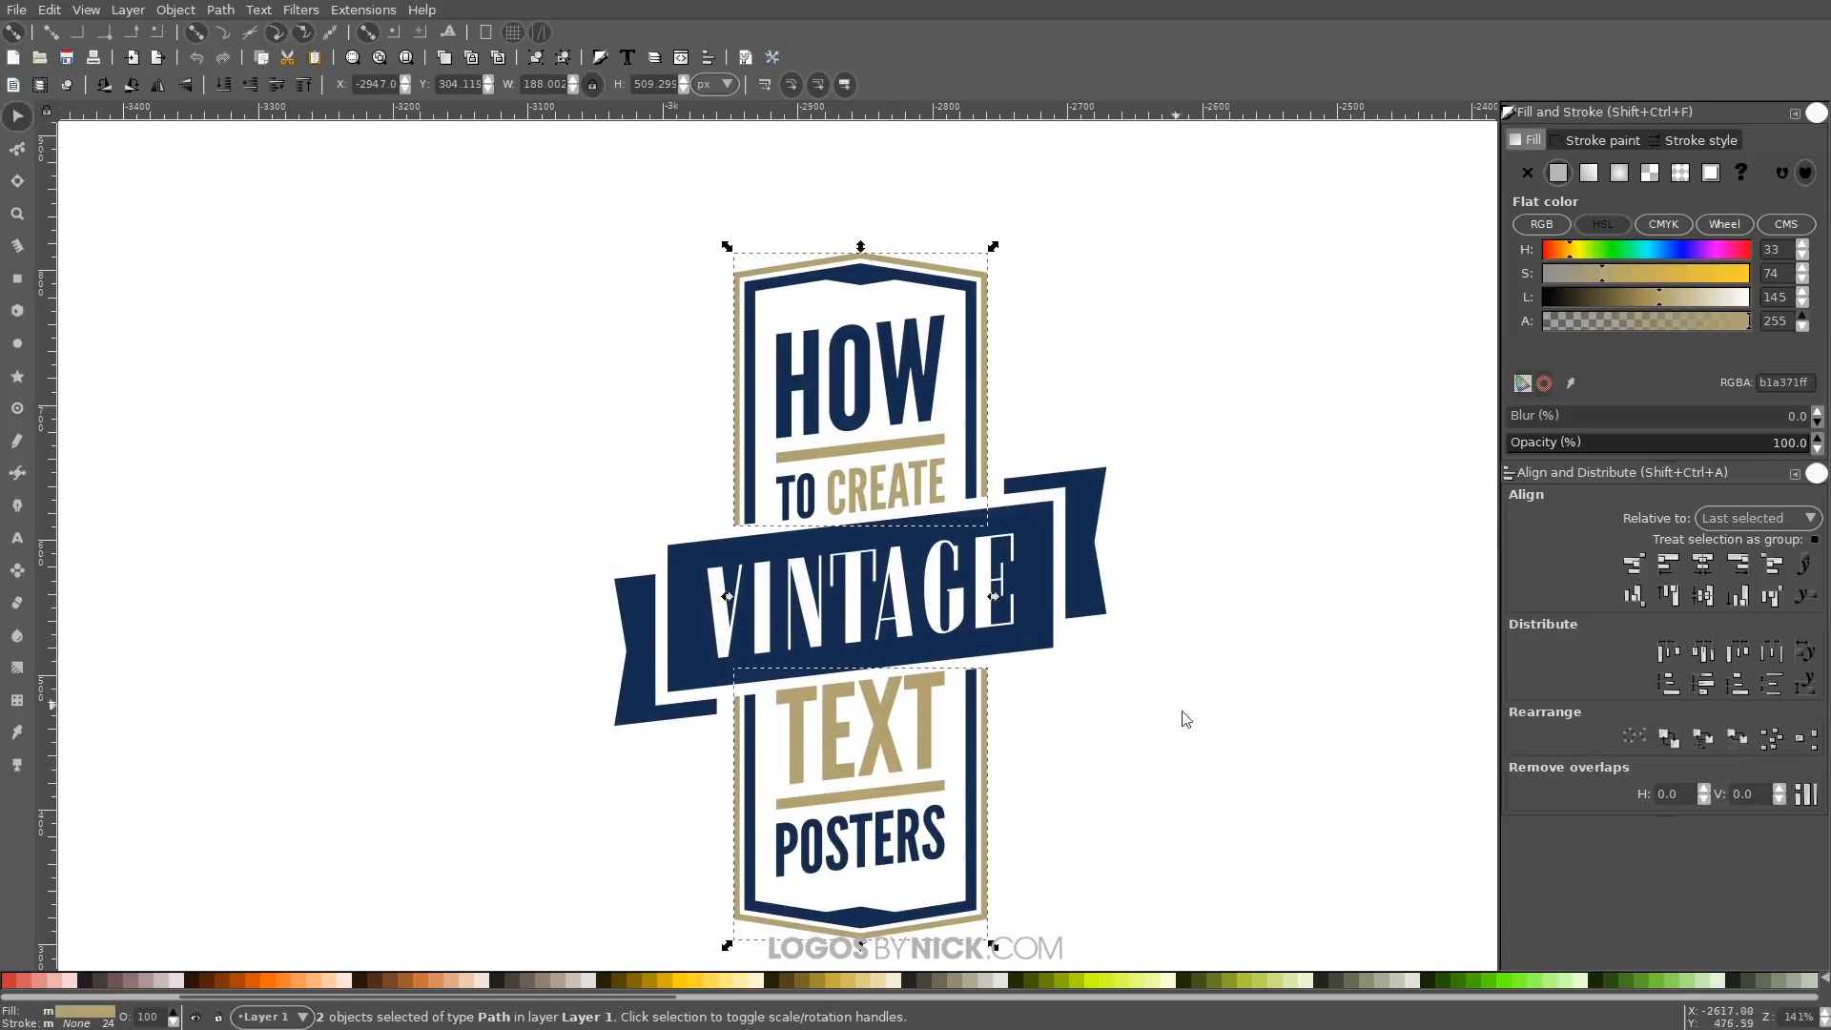
key(1)
key(Escape)
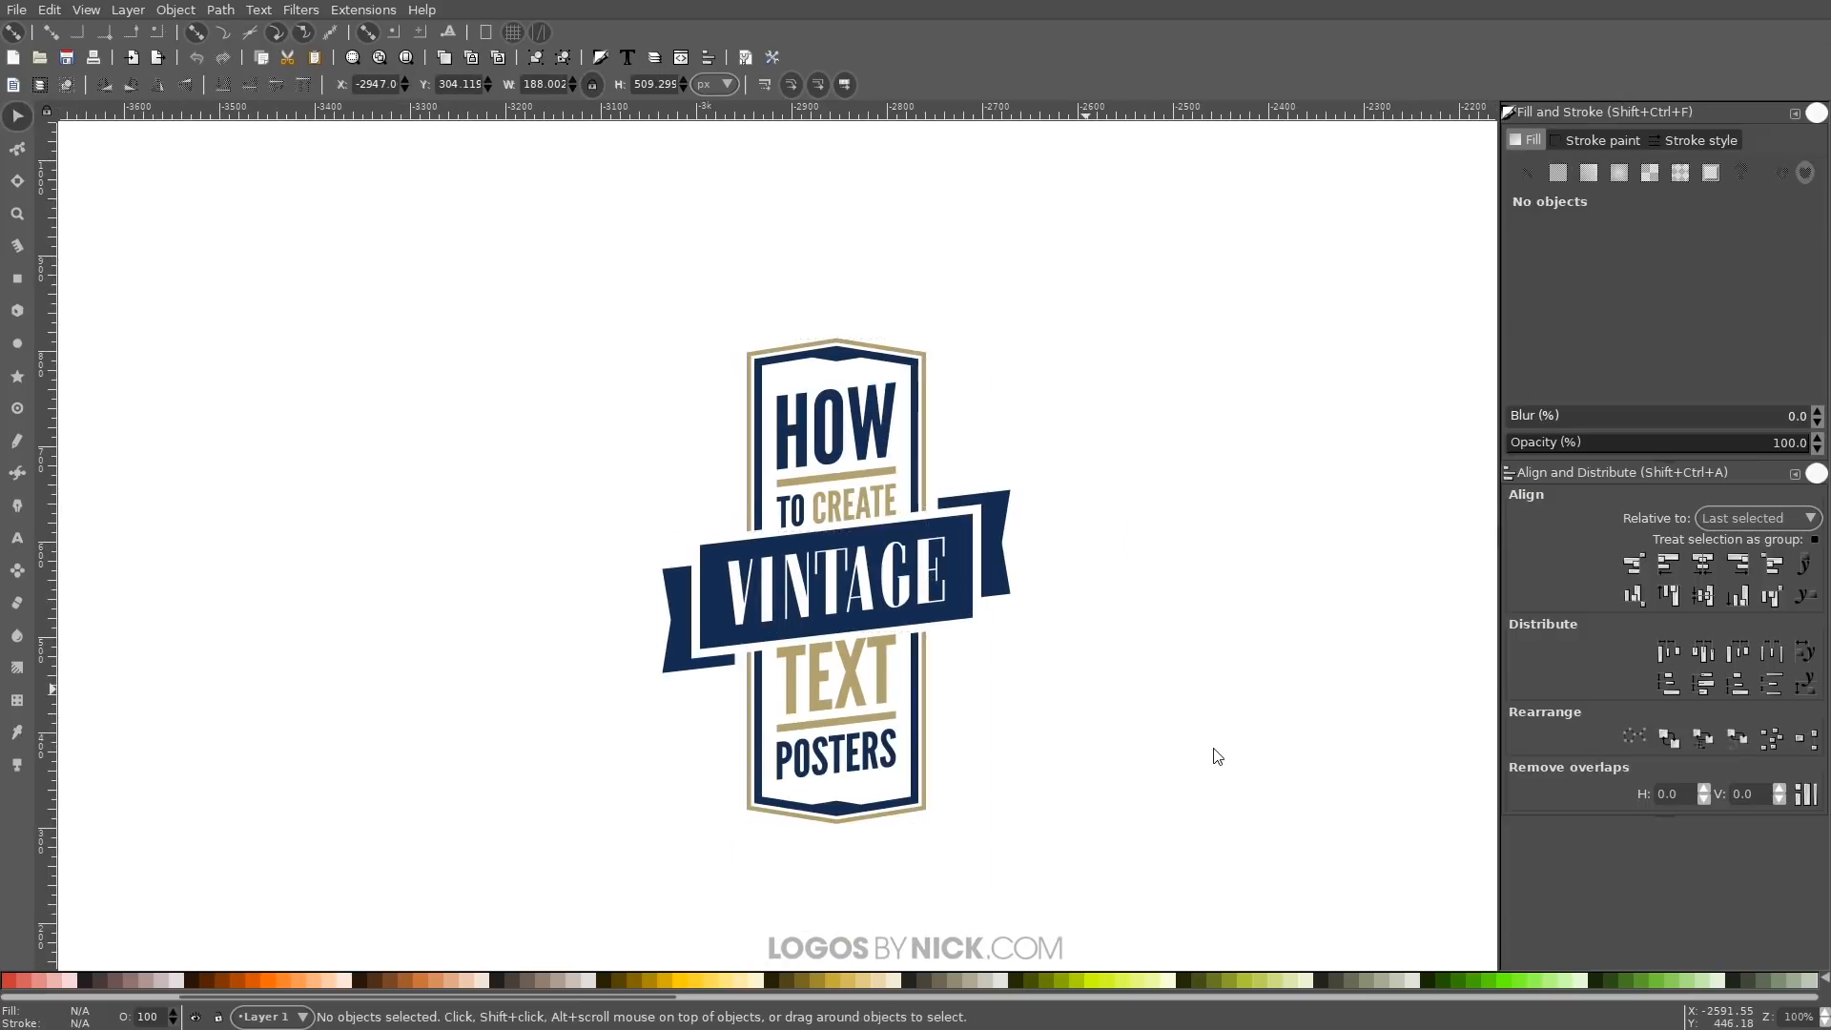
Group all the poster artwork and move the group slightly up the canvas with snapping turned off
drag(1114, 903, 515, 232)
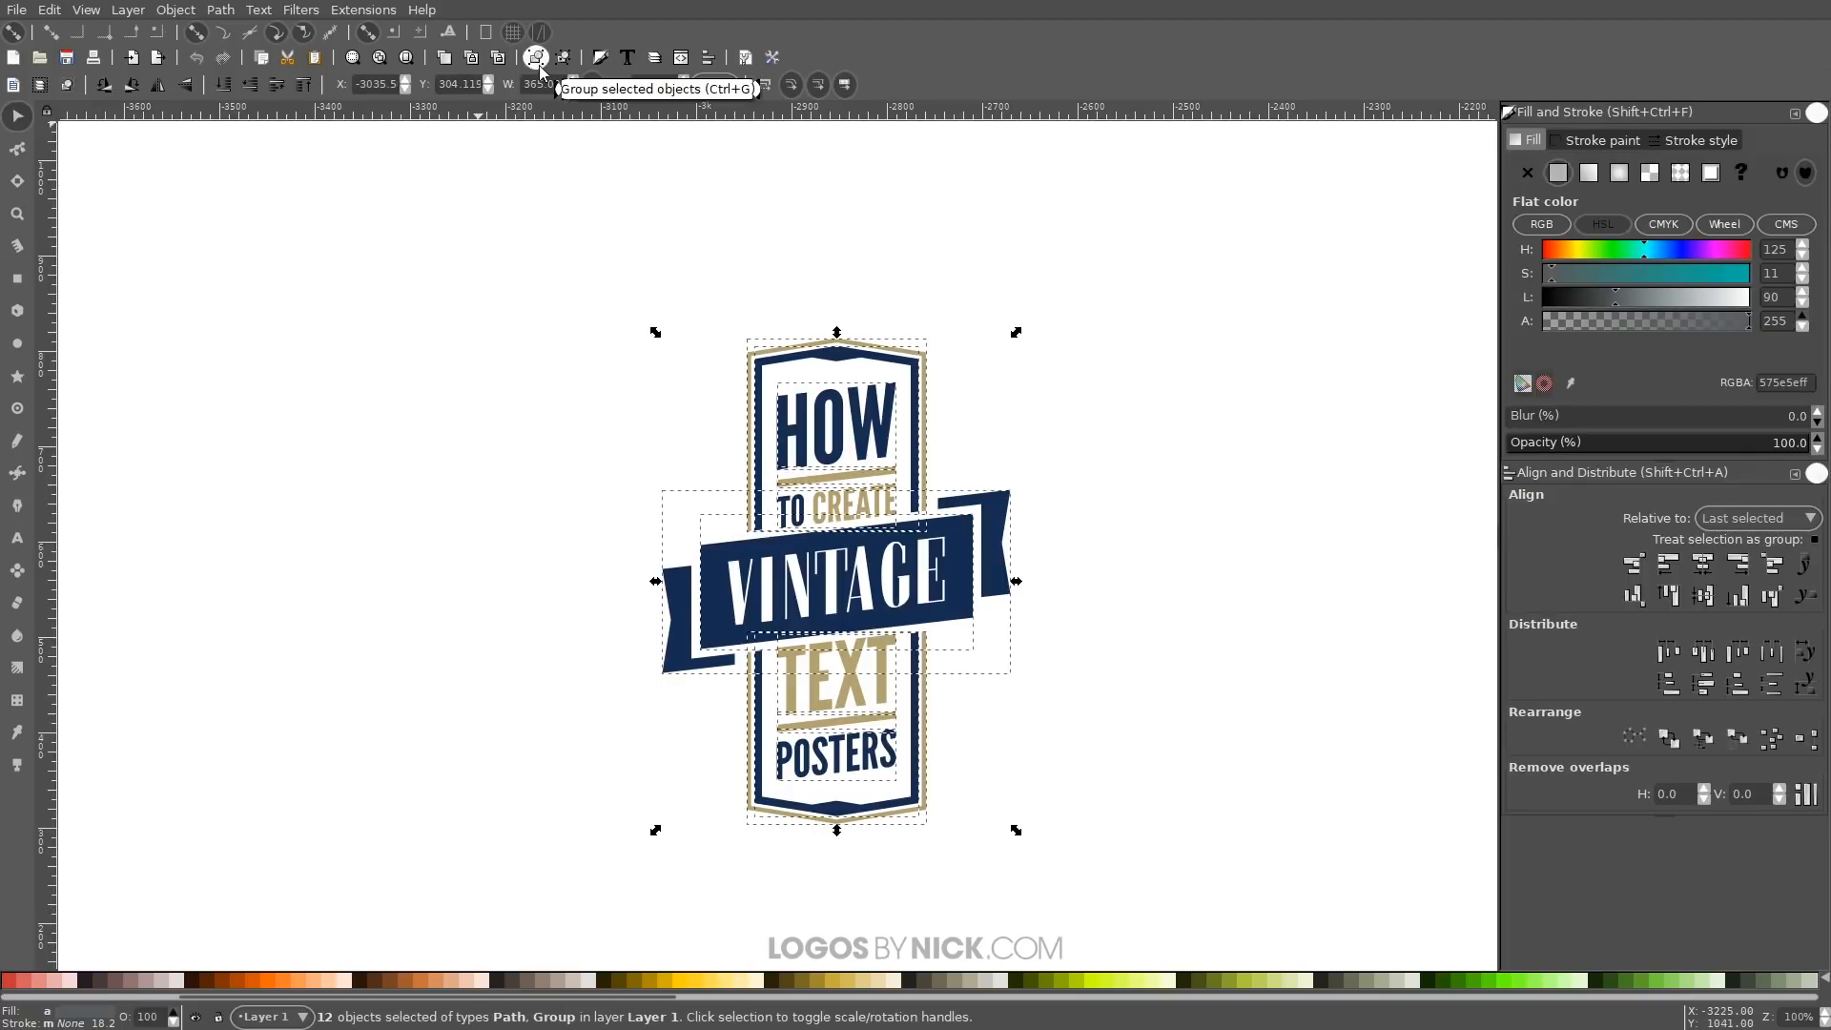
key(ctrl+g)
drag(982, 559, 940, 511)
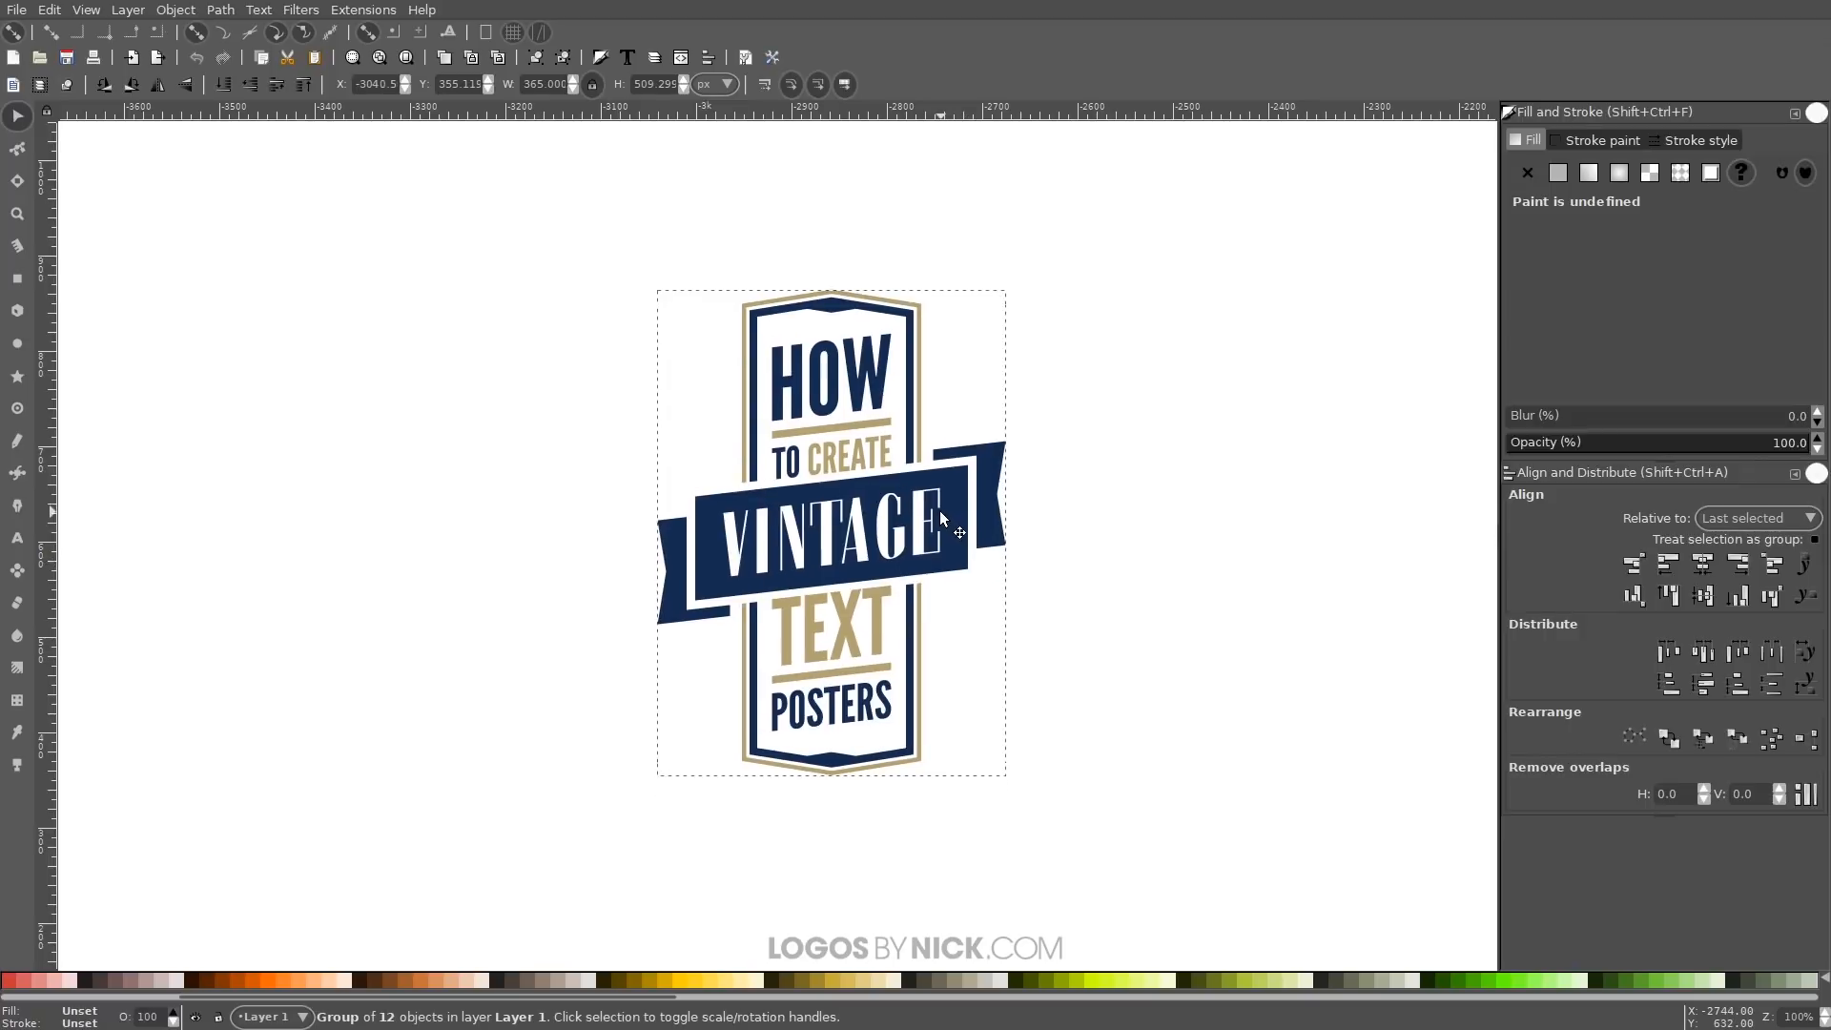
click(13, 36)
drag(836, 554, 837, 540)
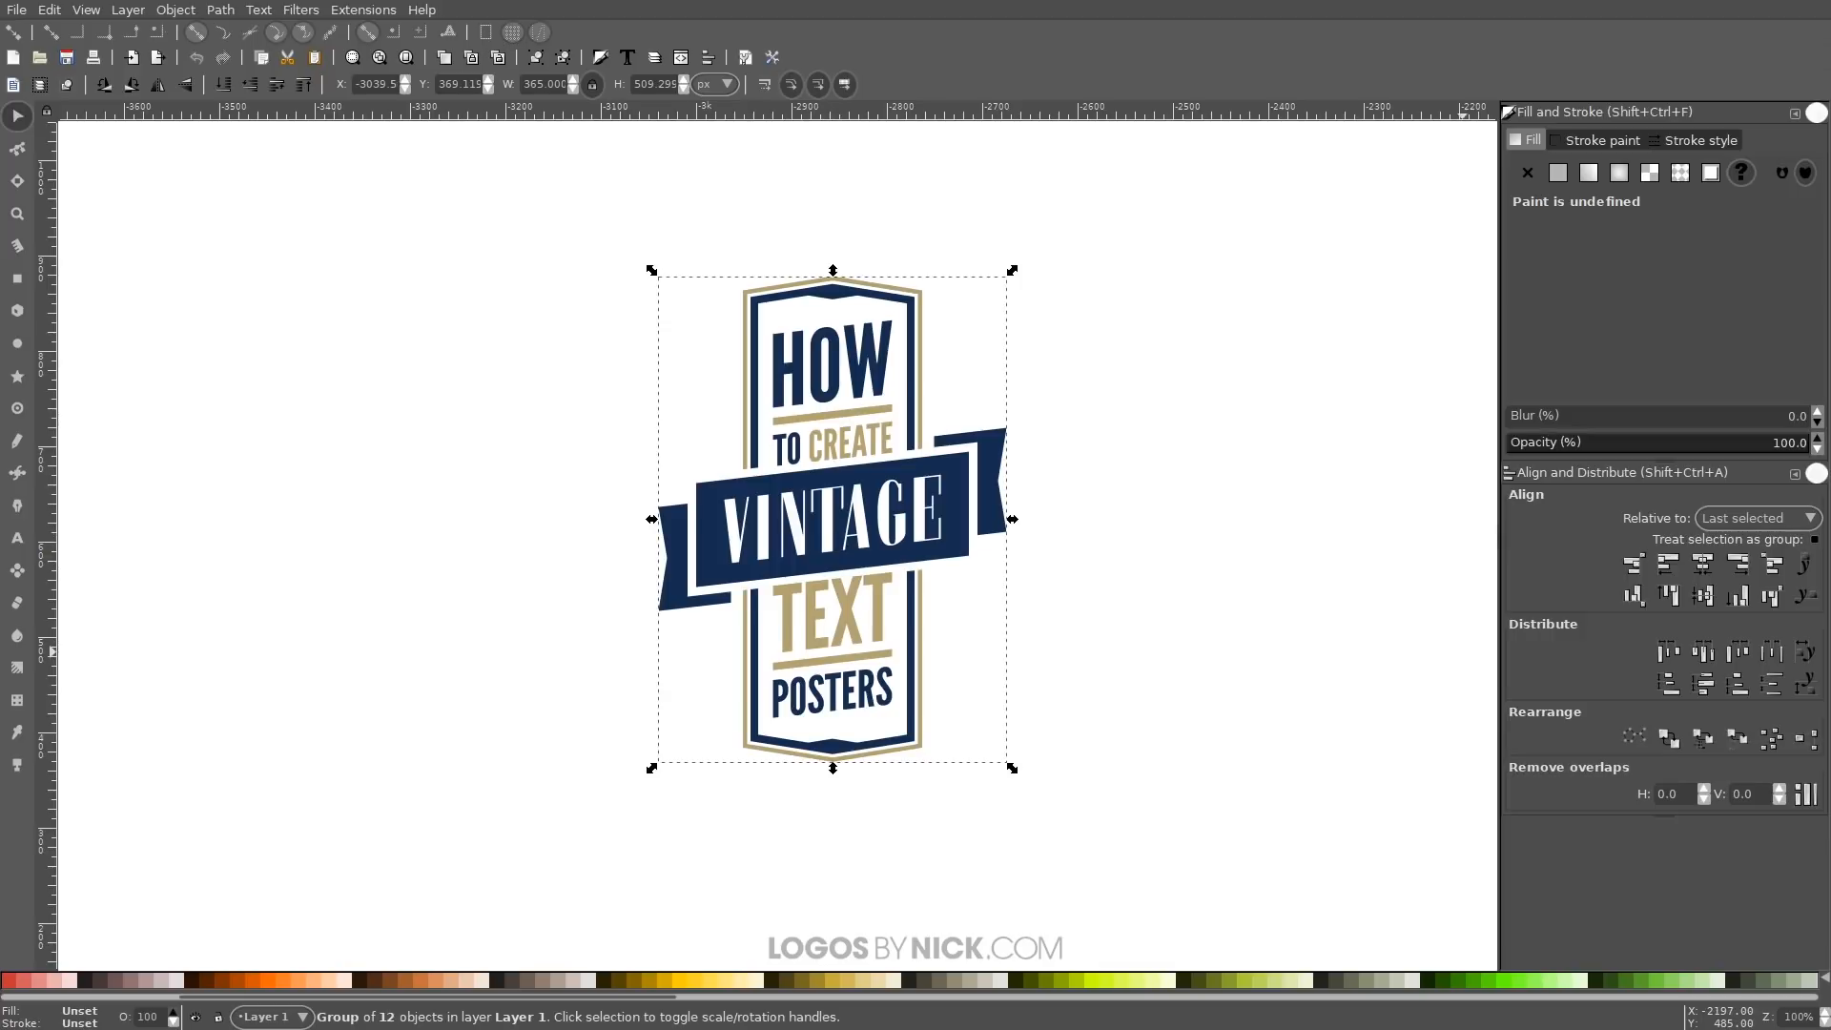
Import grunge-texture.png from the Vintage Text Poster folder into the drawing as an embedded image
drag(1829, 158, 1413, 207)
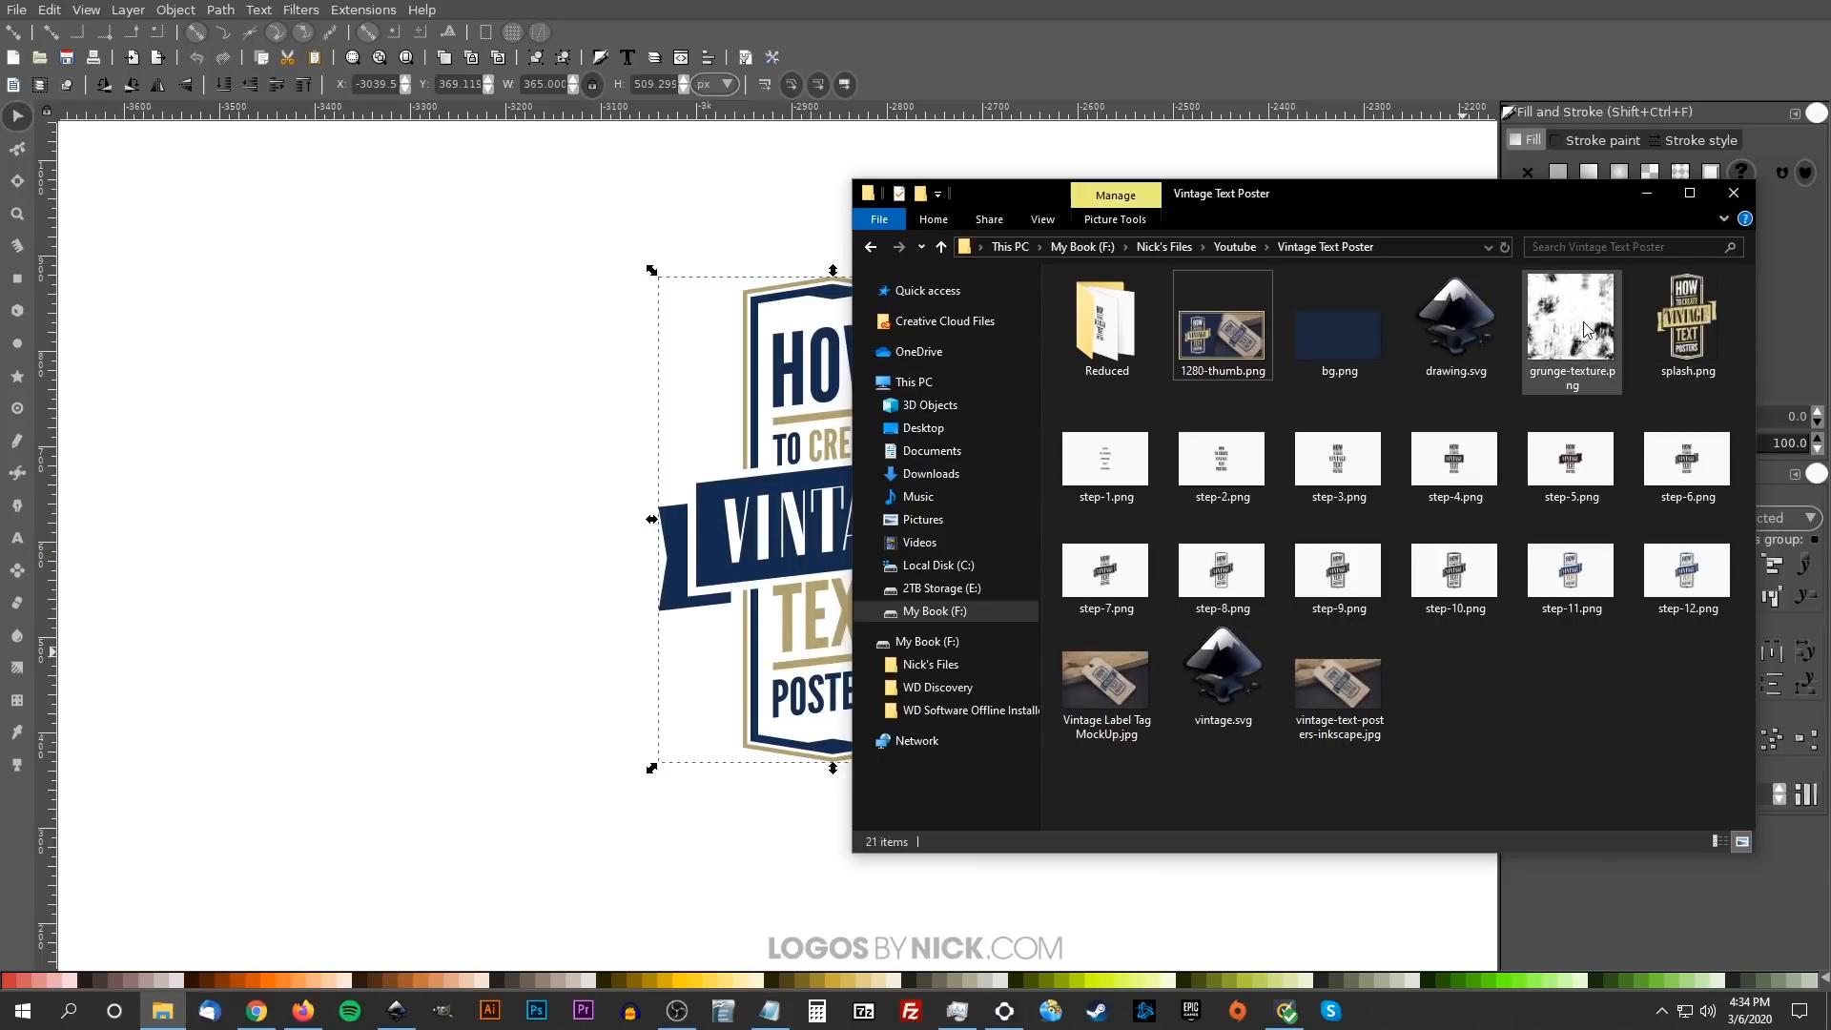
drag(1586, 329, 570, 448)
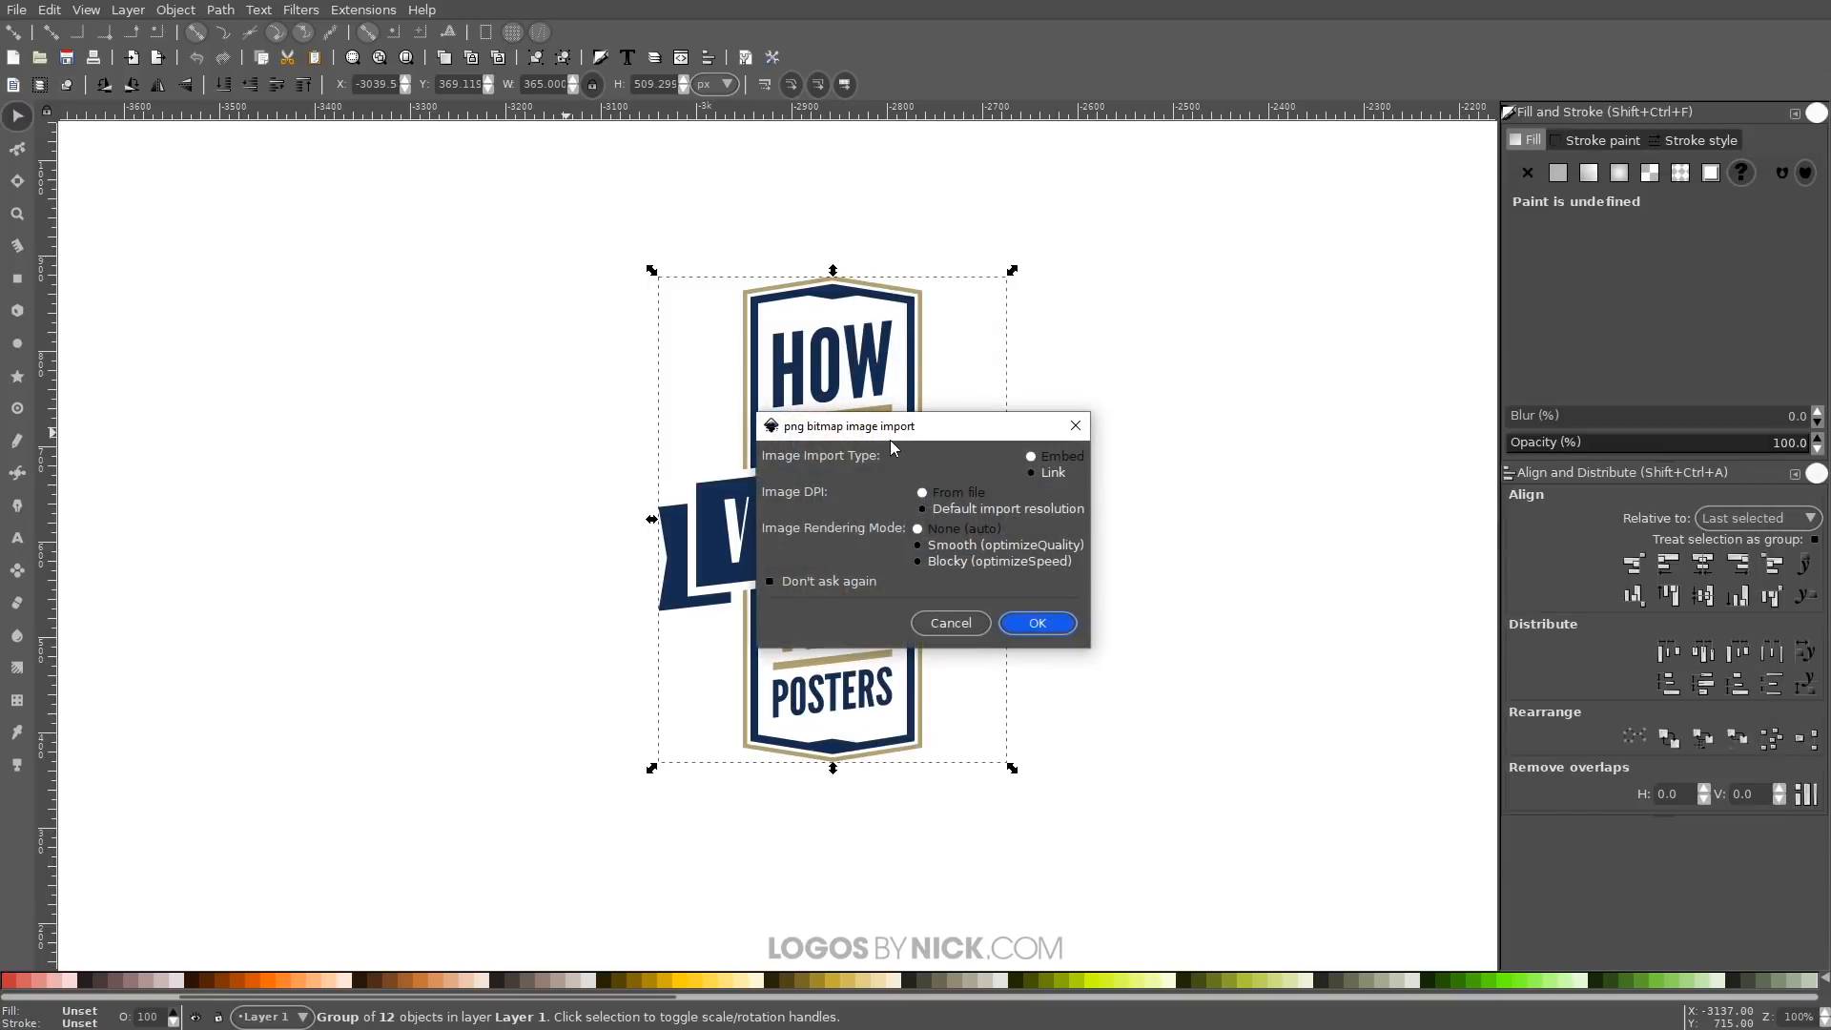
click(1039, 633)
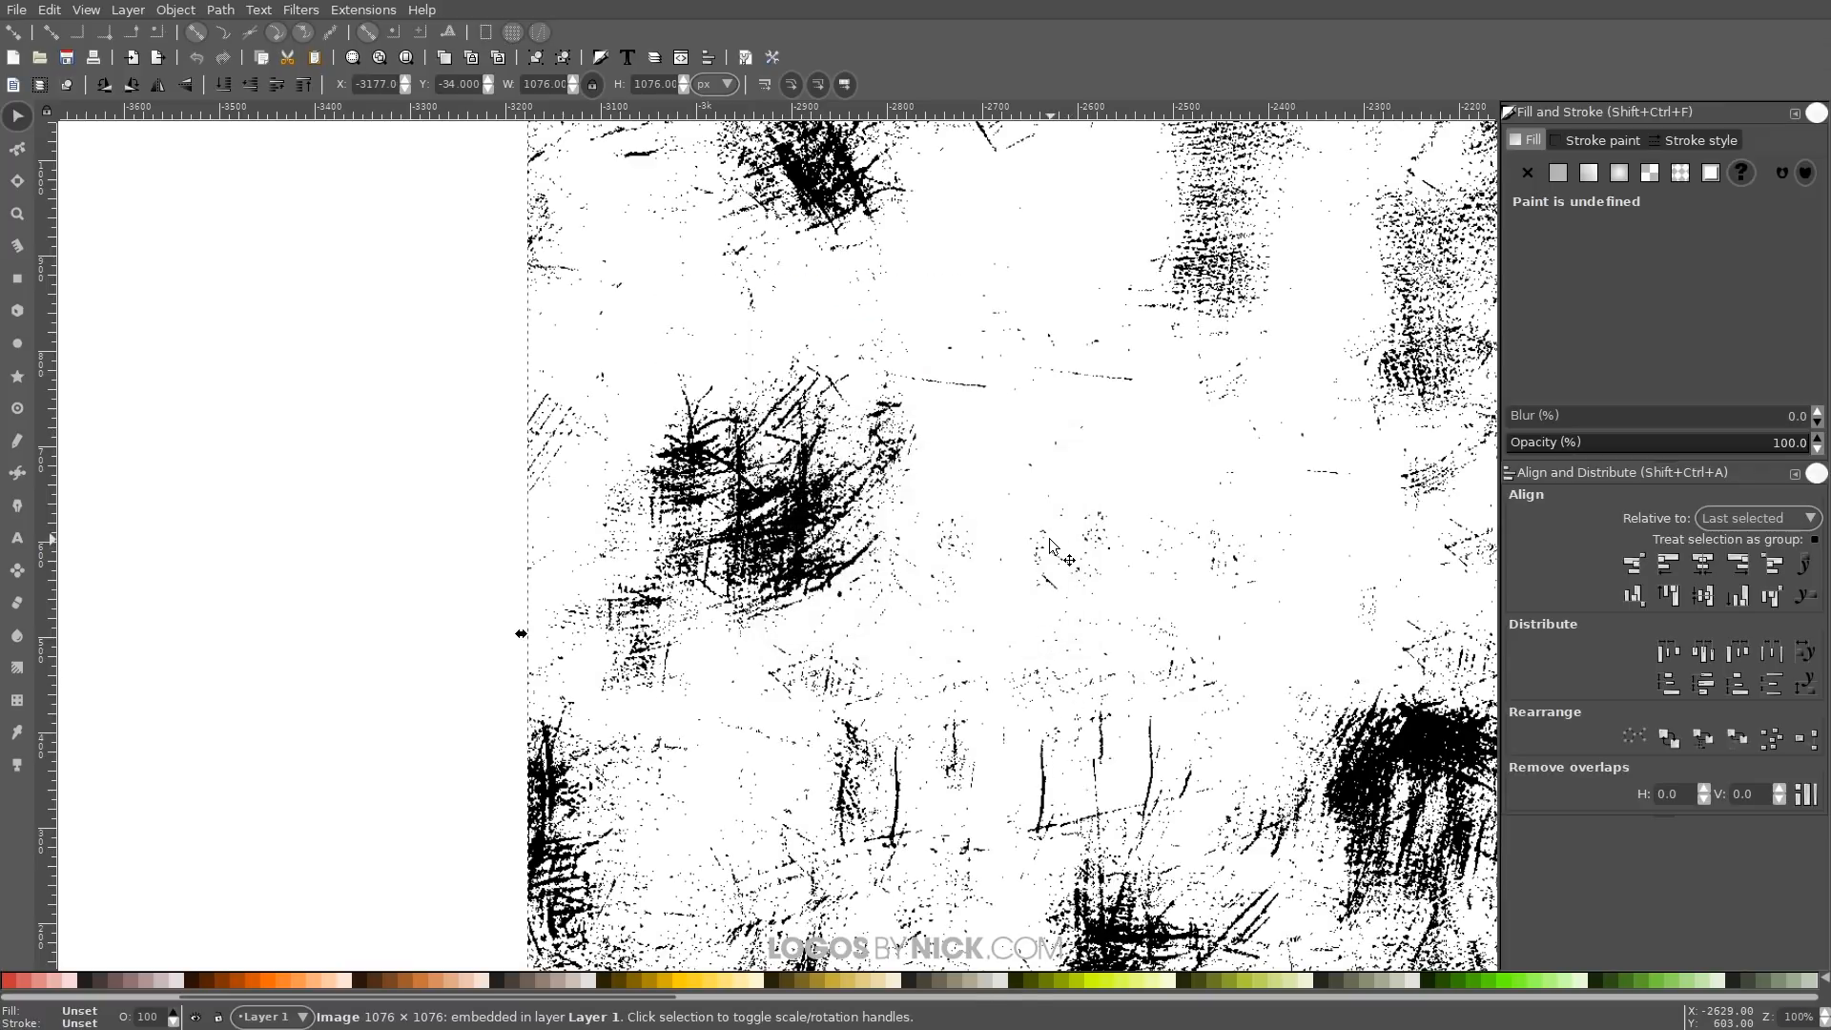
Move the grunge texture off the poster to its left side and lower the texture's opacity to about 45%
drag(1164, 542, 1046, 586)
scroll(1046, 587, down, 2)
drag(1132, 698, 286, 434)
drag(1667, 446, 1642, 452)
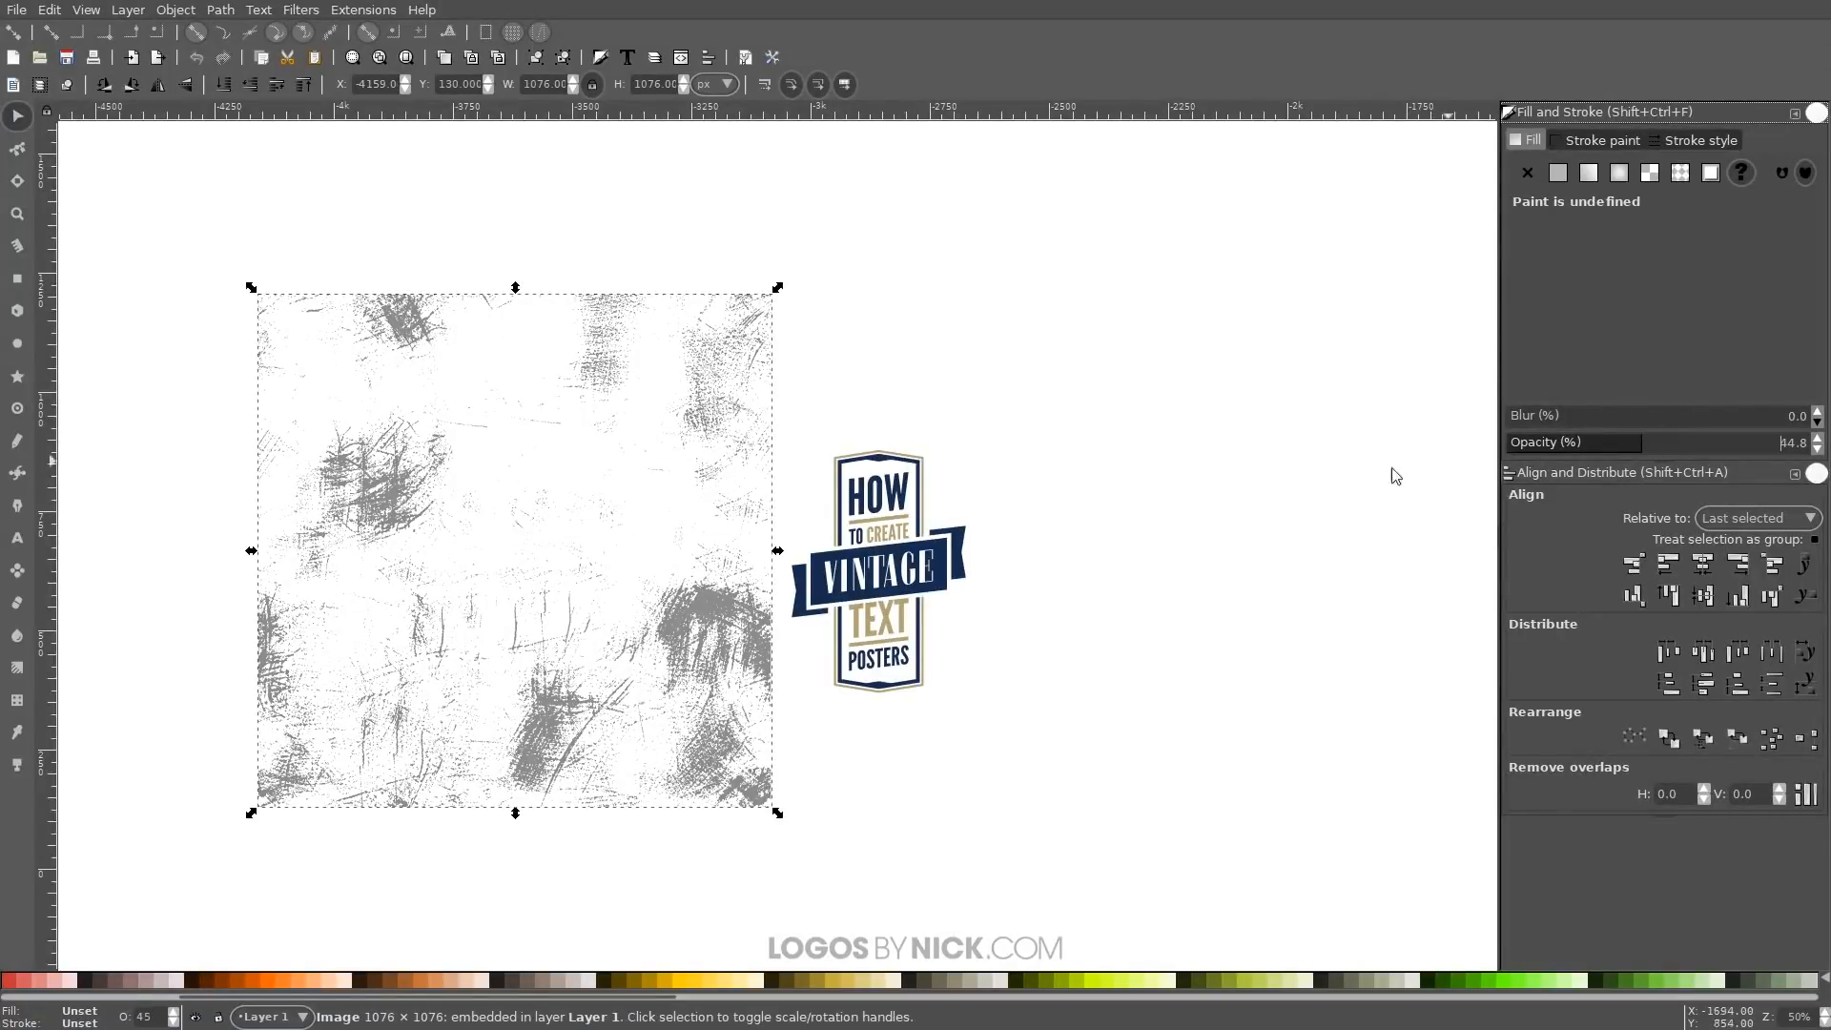
Place the translucent grunge texture over the poster and scale it down proportionally to about 799 px square
drag(514, 519, 890, 589)
scroll(904, 596, up, 1)
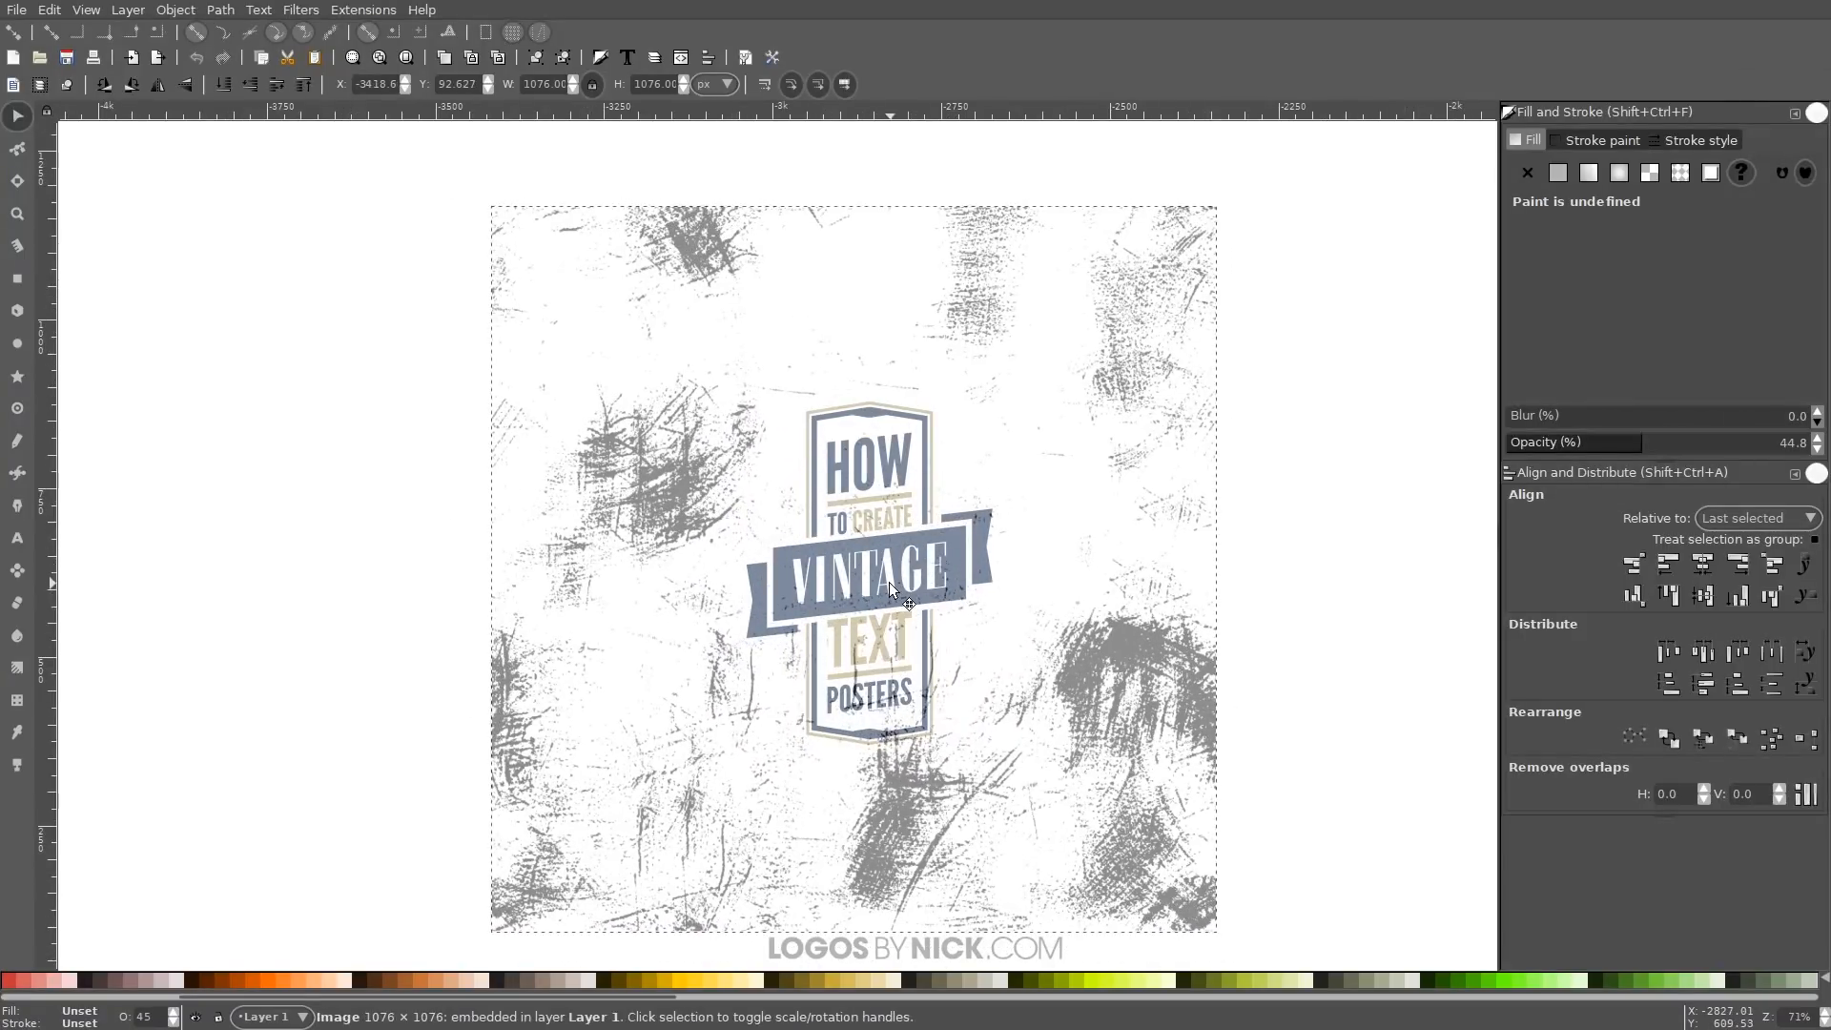
drag(1229, 574, 1120, 601)
drag(1035, 646, 1047, 677)
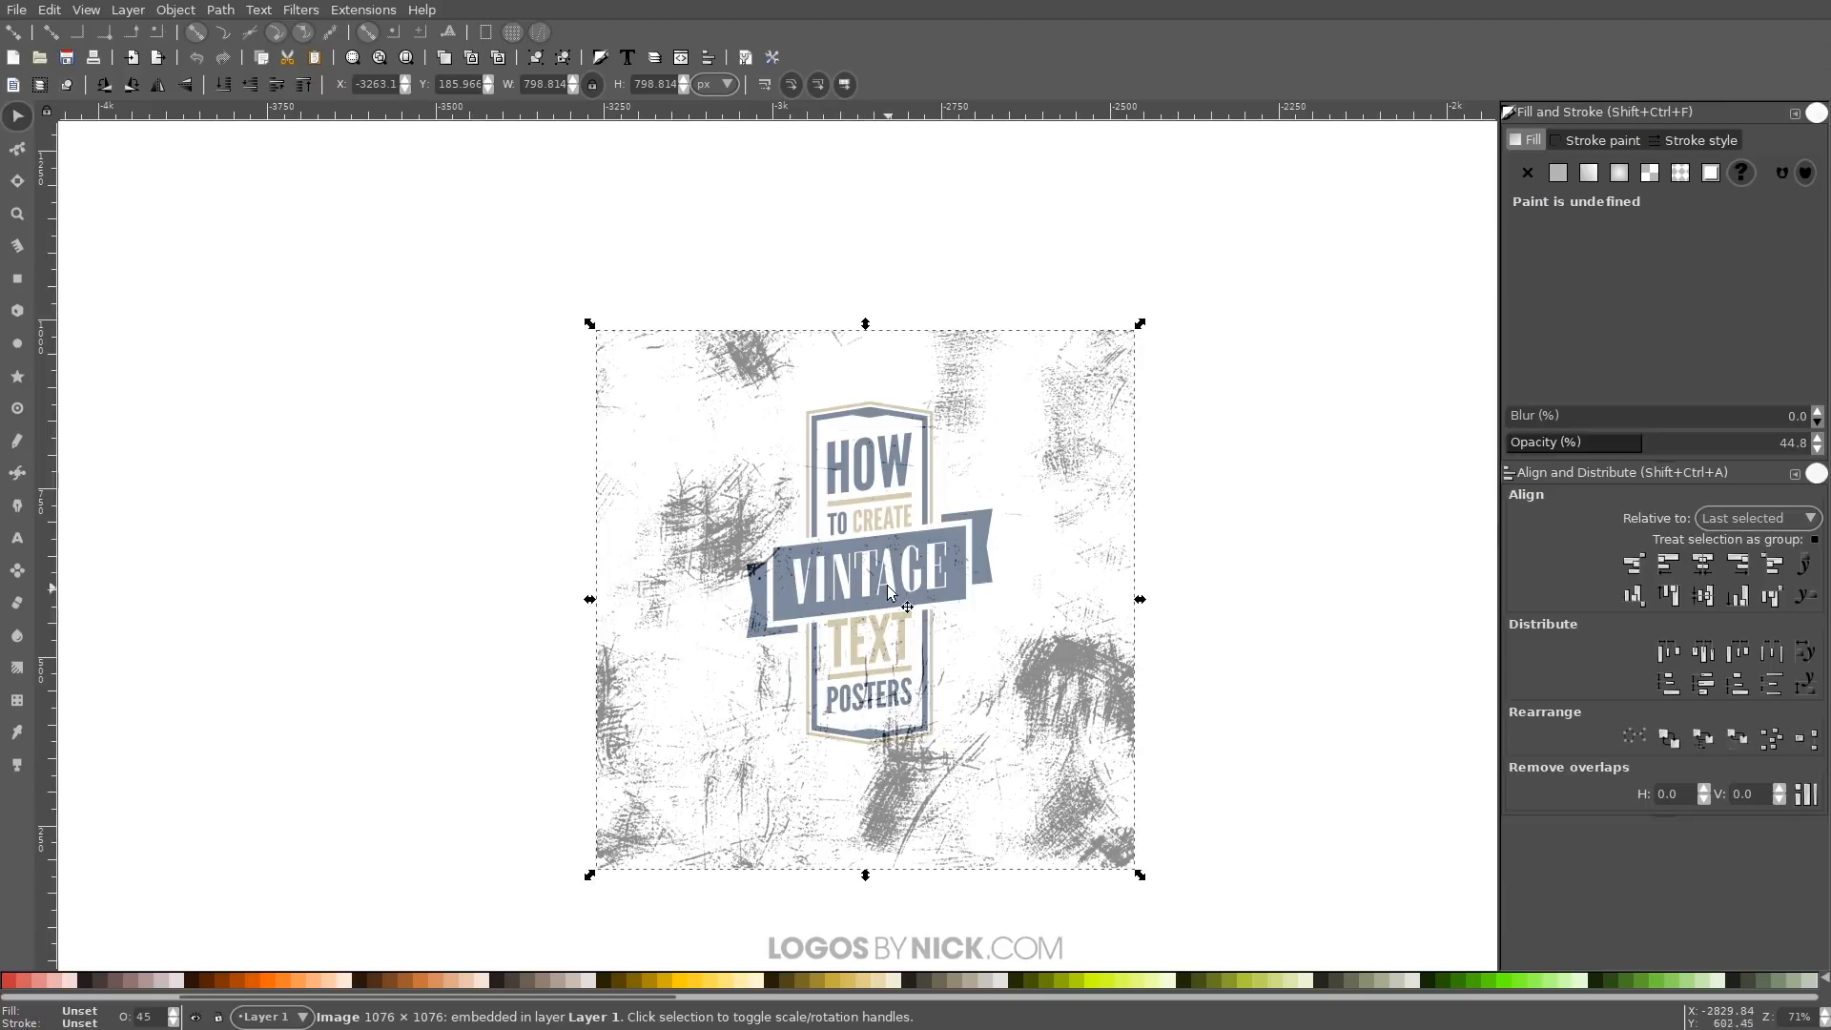
Try different texture positions over the poster, settling with the poster slightly right of the texture's centre over its lighter scratches
drag(940, 561, 883, 552)
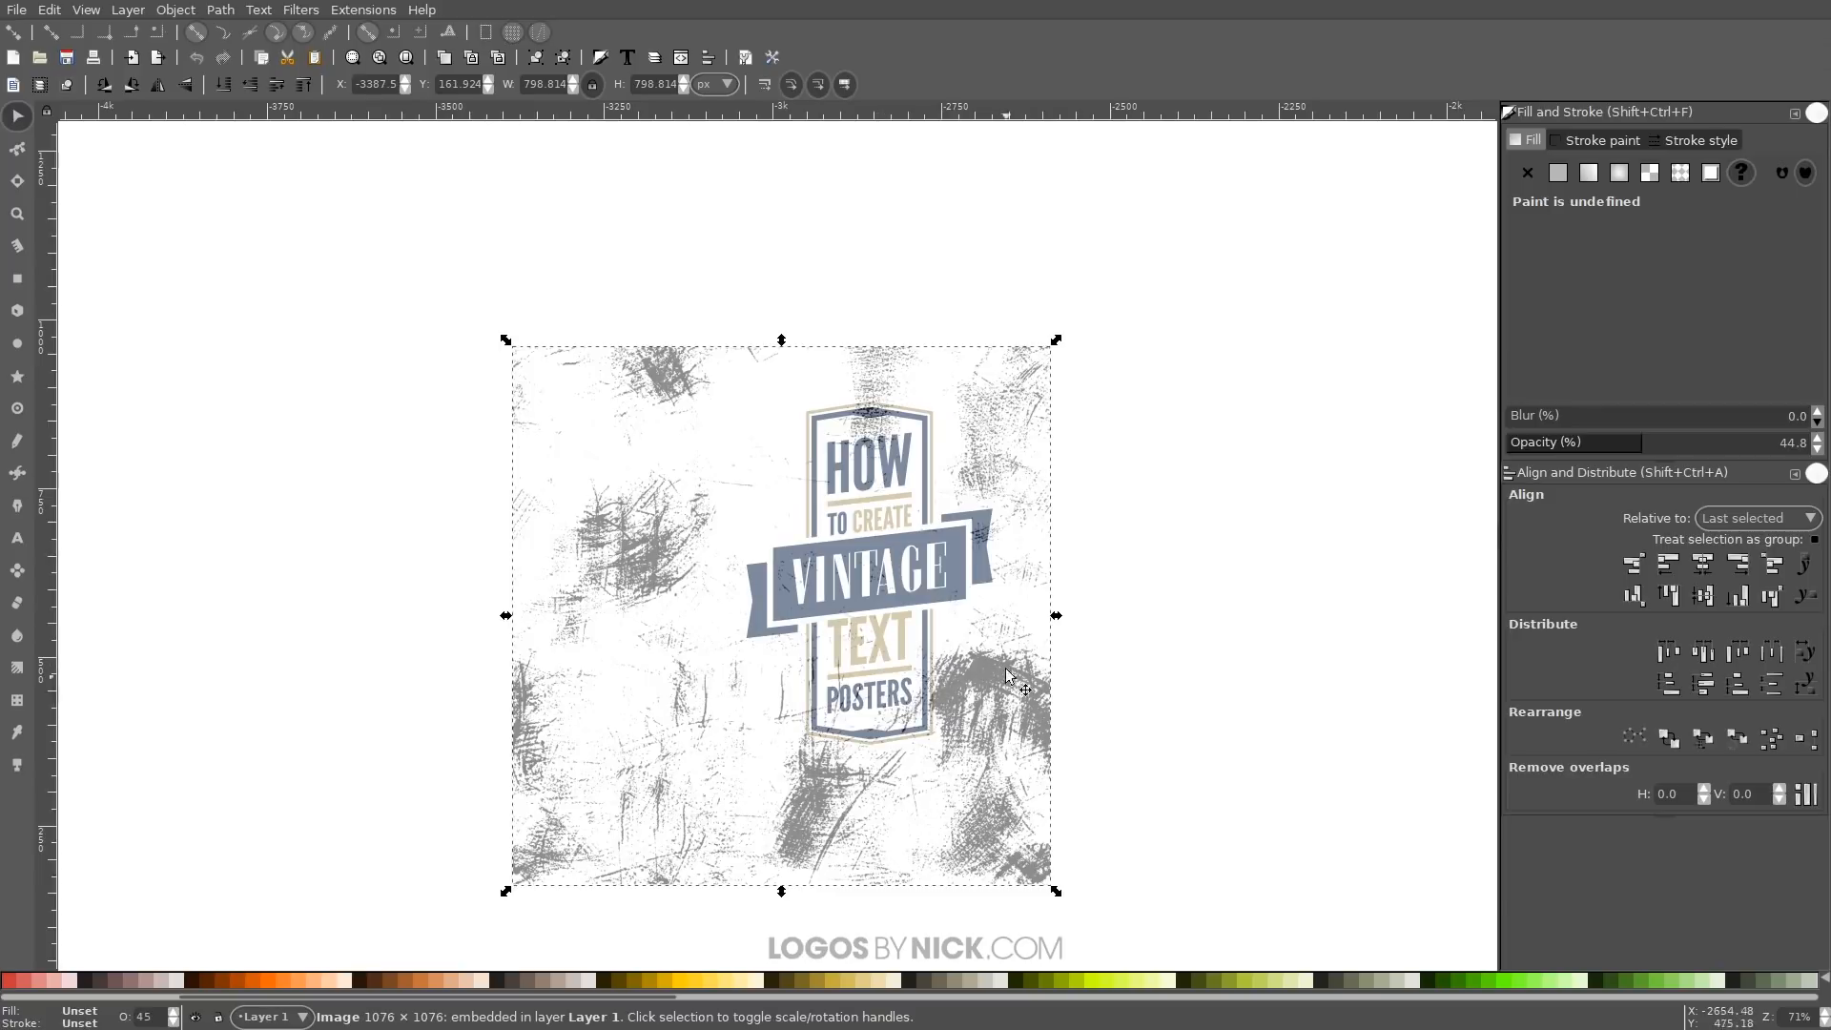
drag(1003, 694, 908, 580)
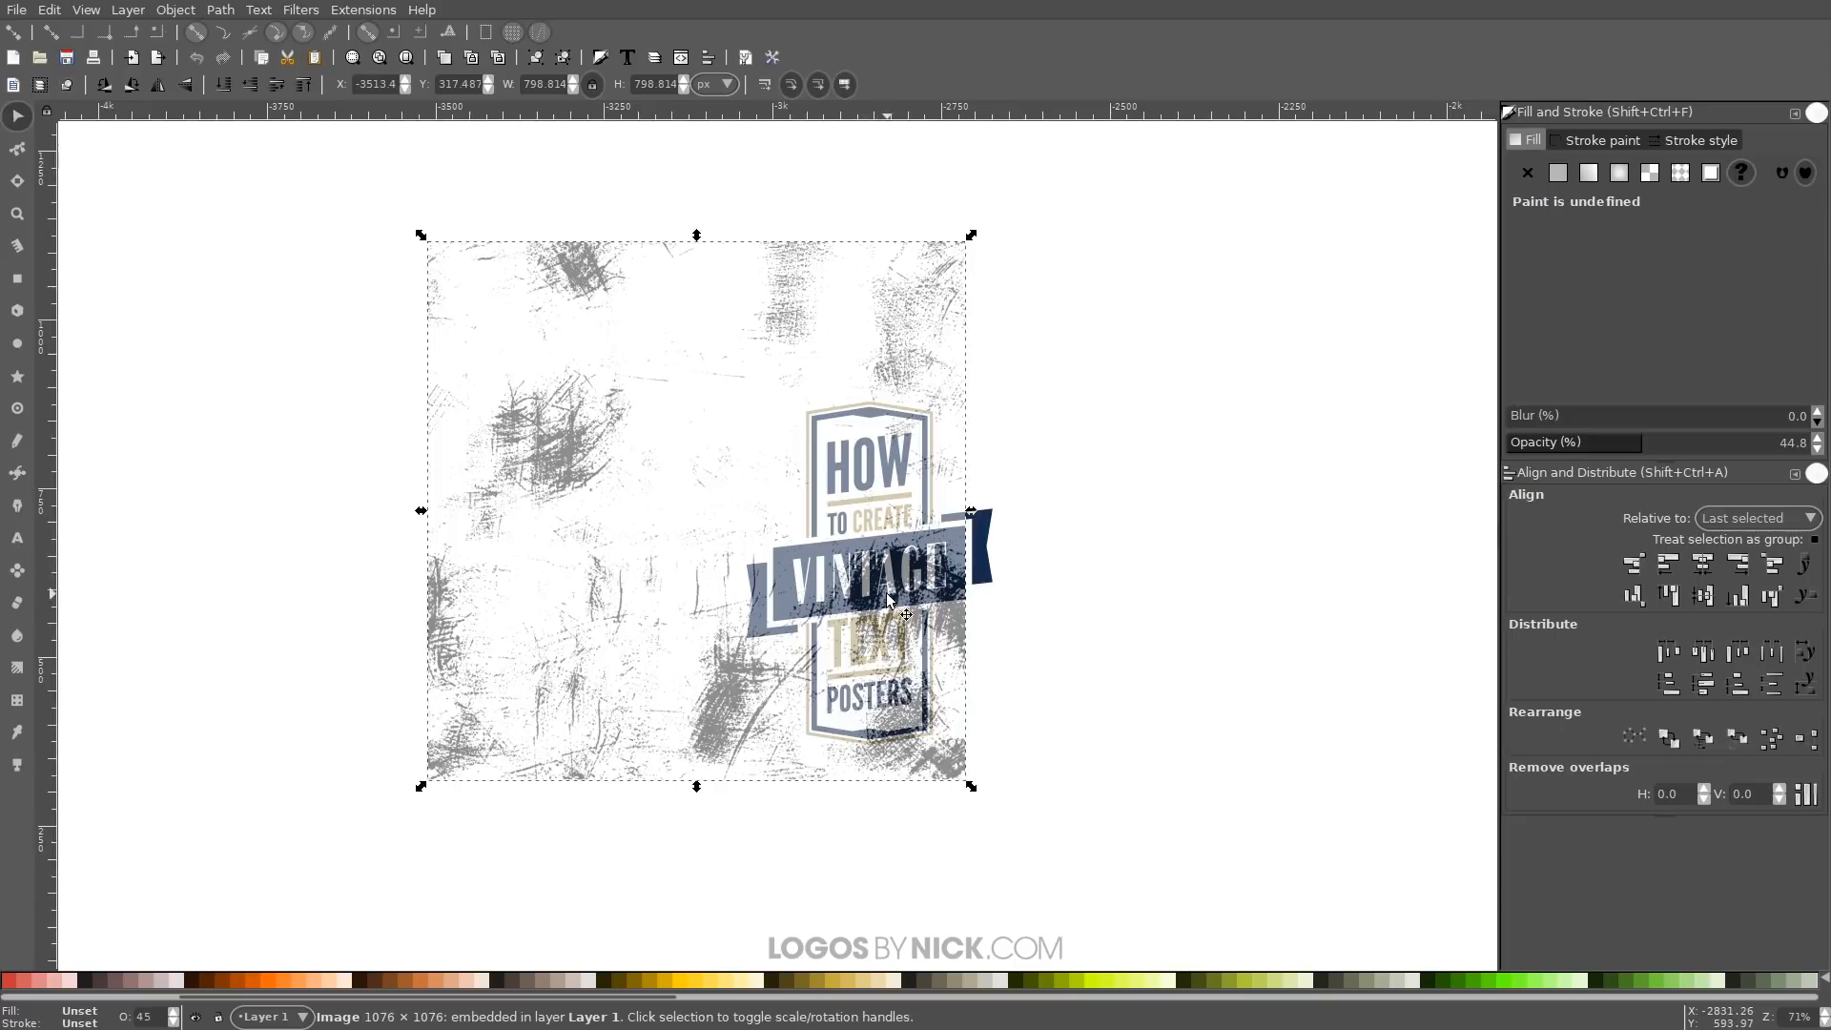
drag(827, 610, 971, 709)
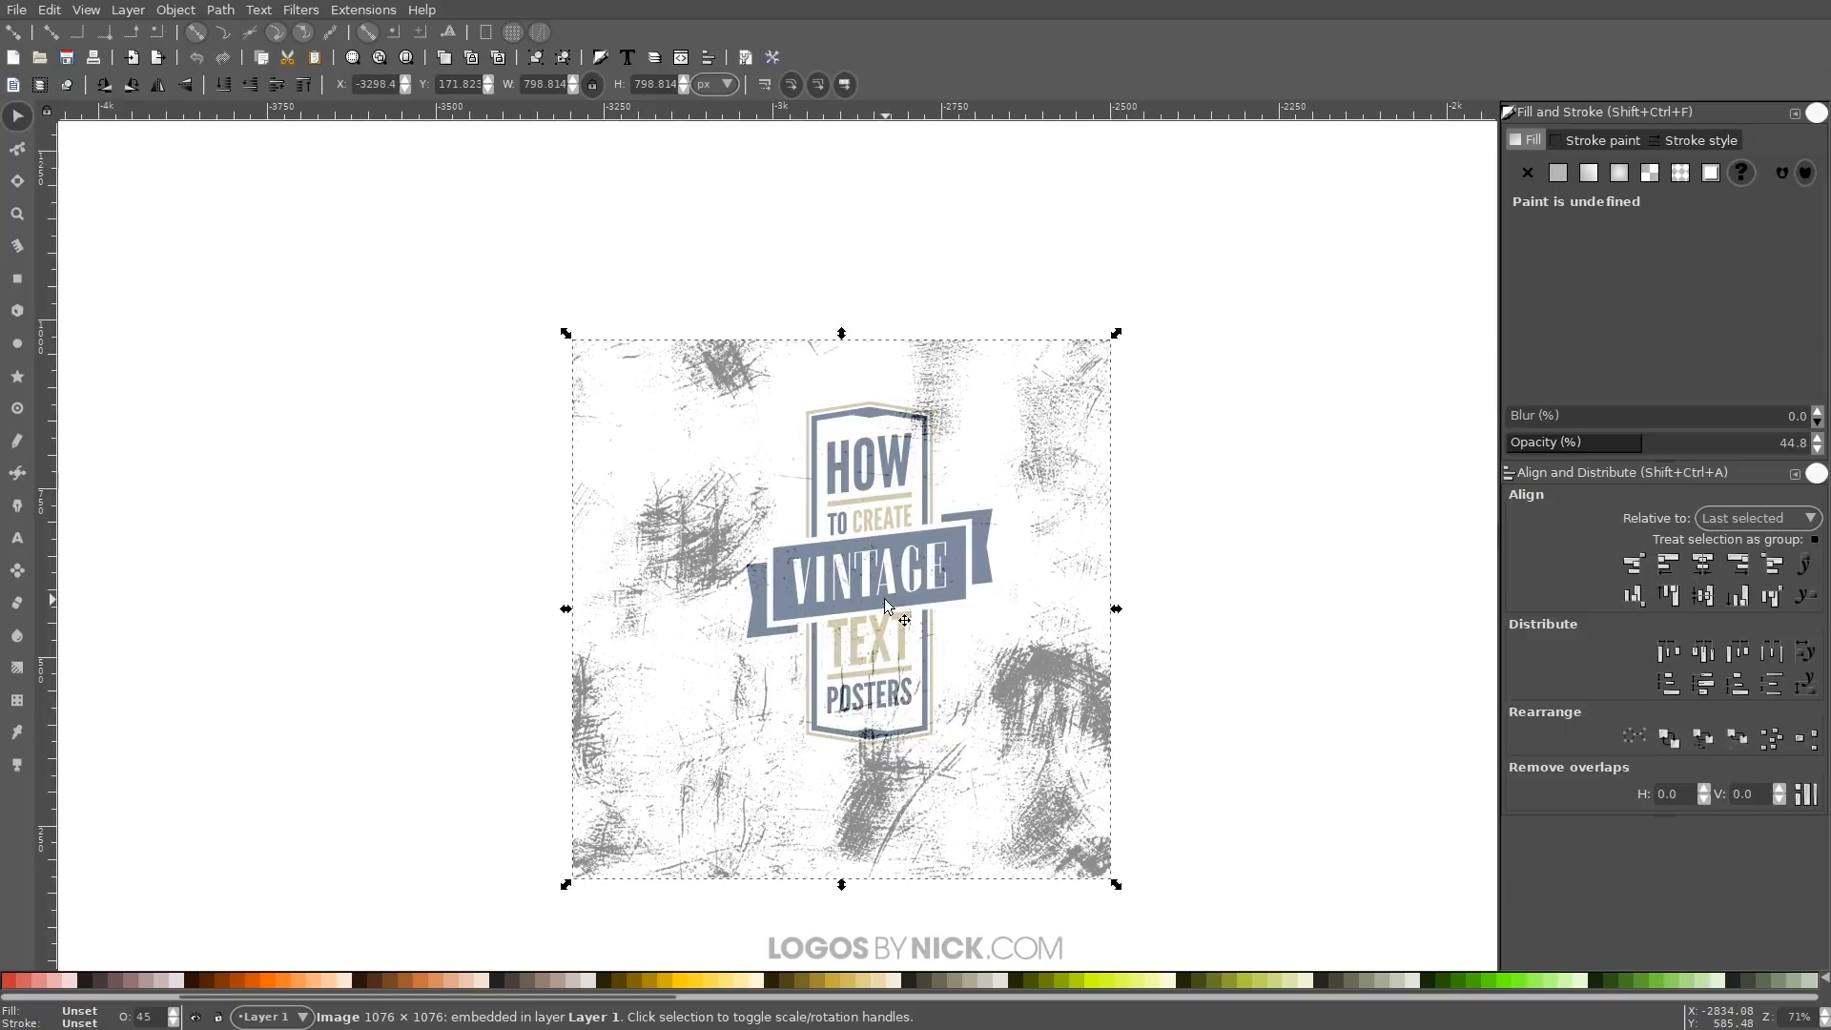
Set the grunge texture and poster group to 100% opacity, mask the poster with the texture, and deselect it
drag(1217, 923, 422, 208)
drag(1613, 448, 1771, 442)
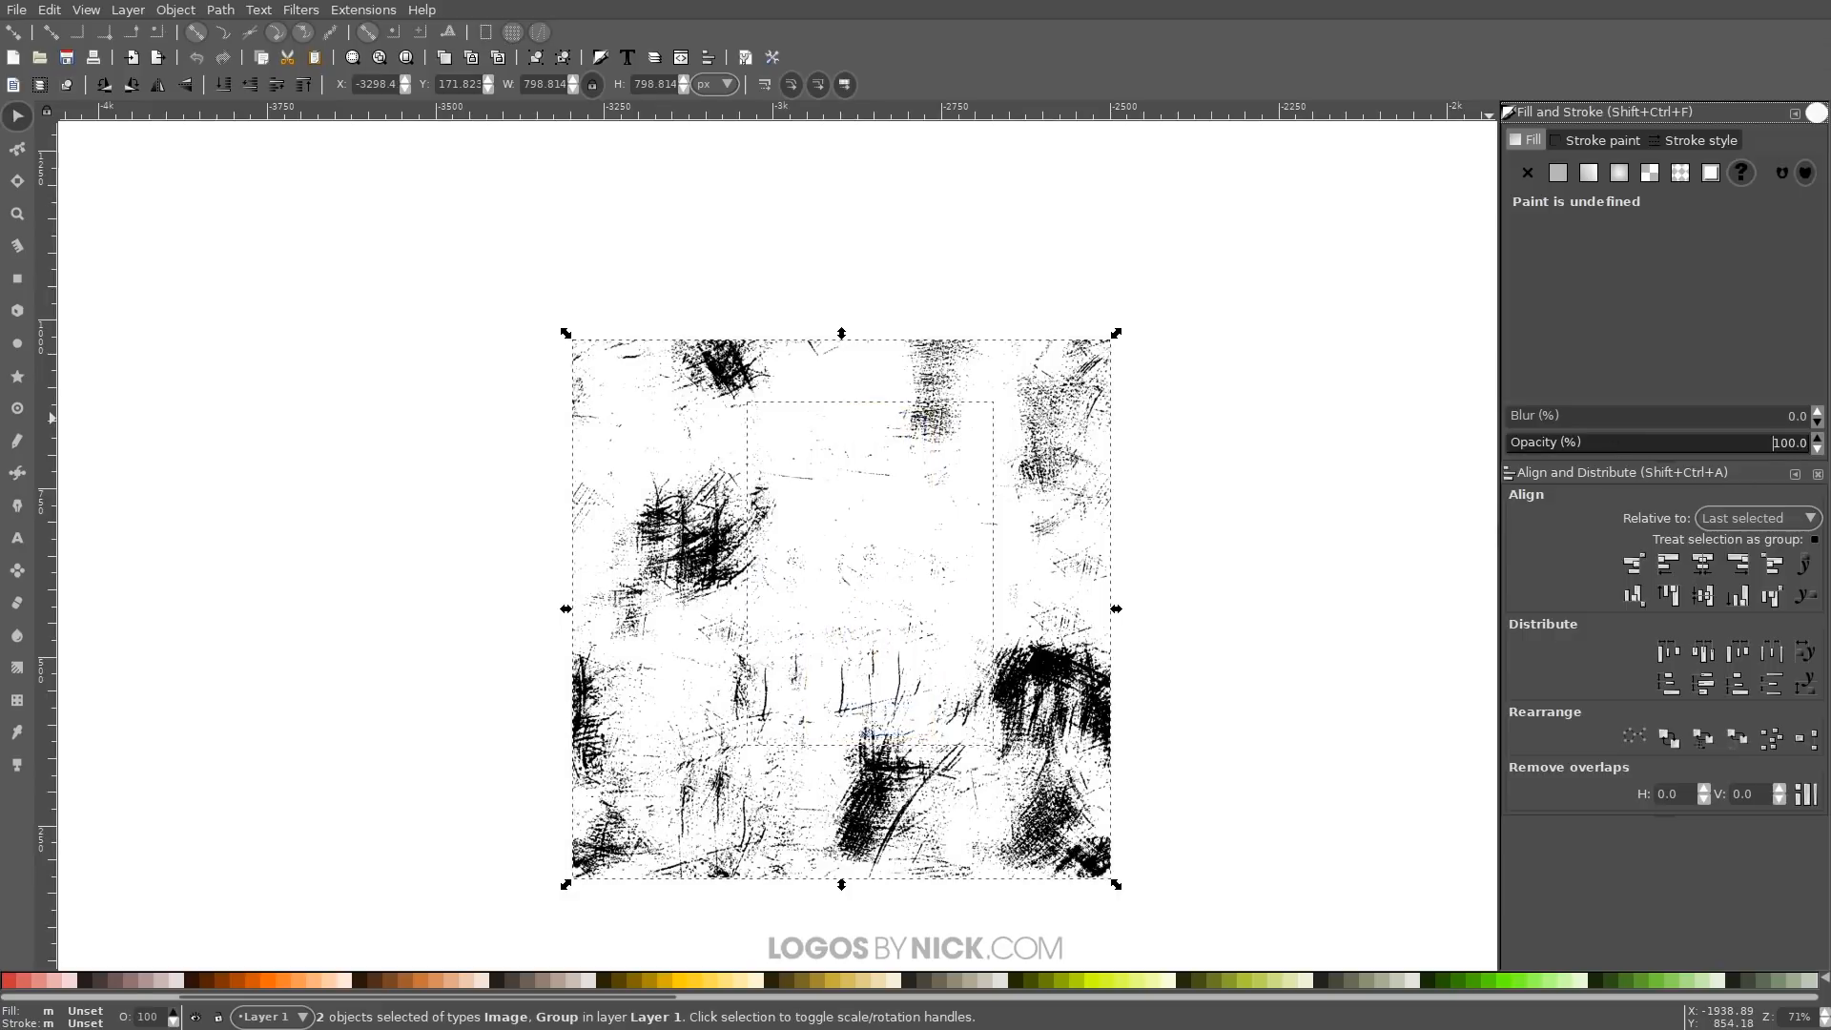
click(173, 13)
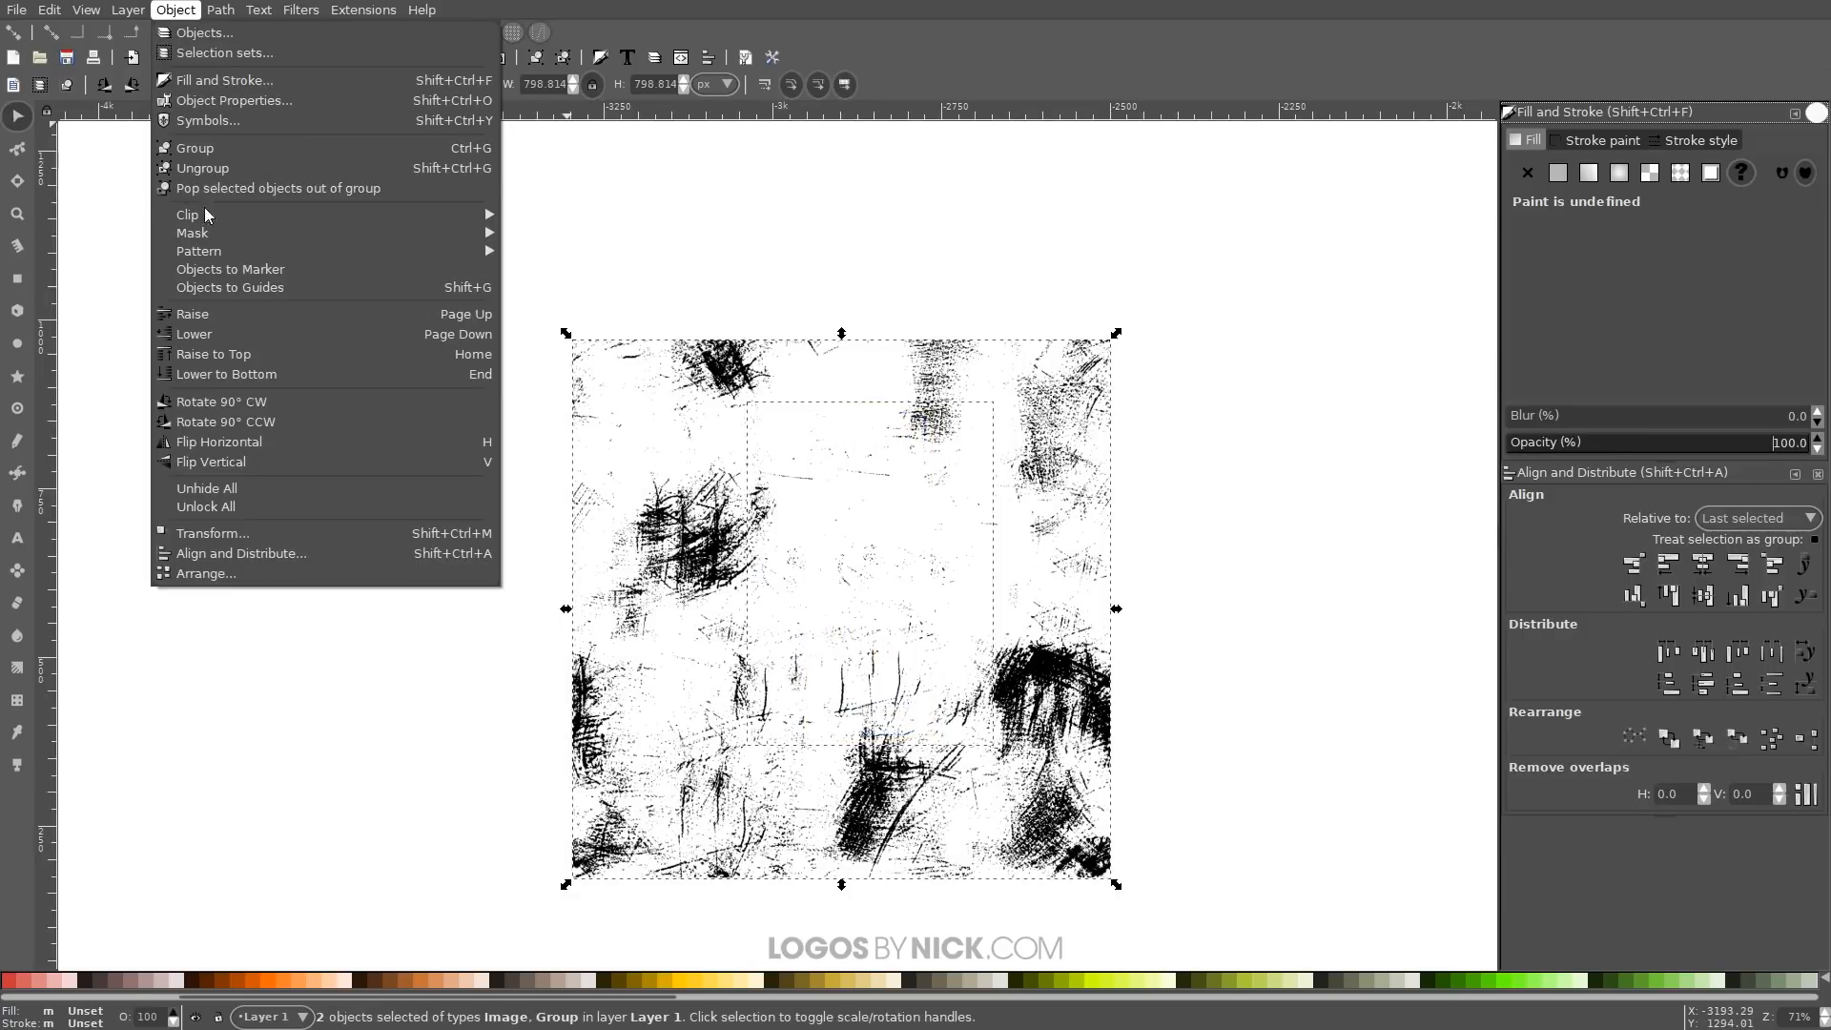
mouse_move(223, 238)
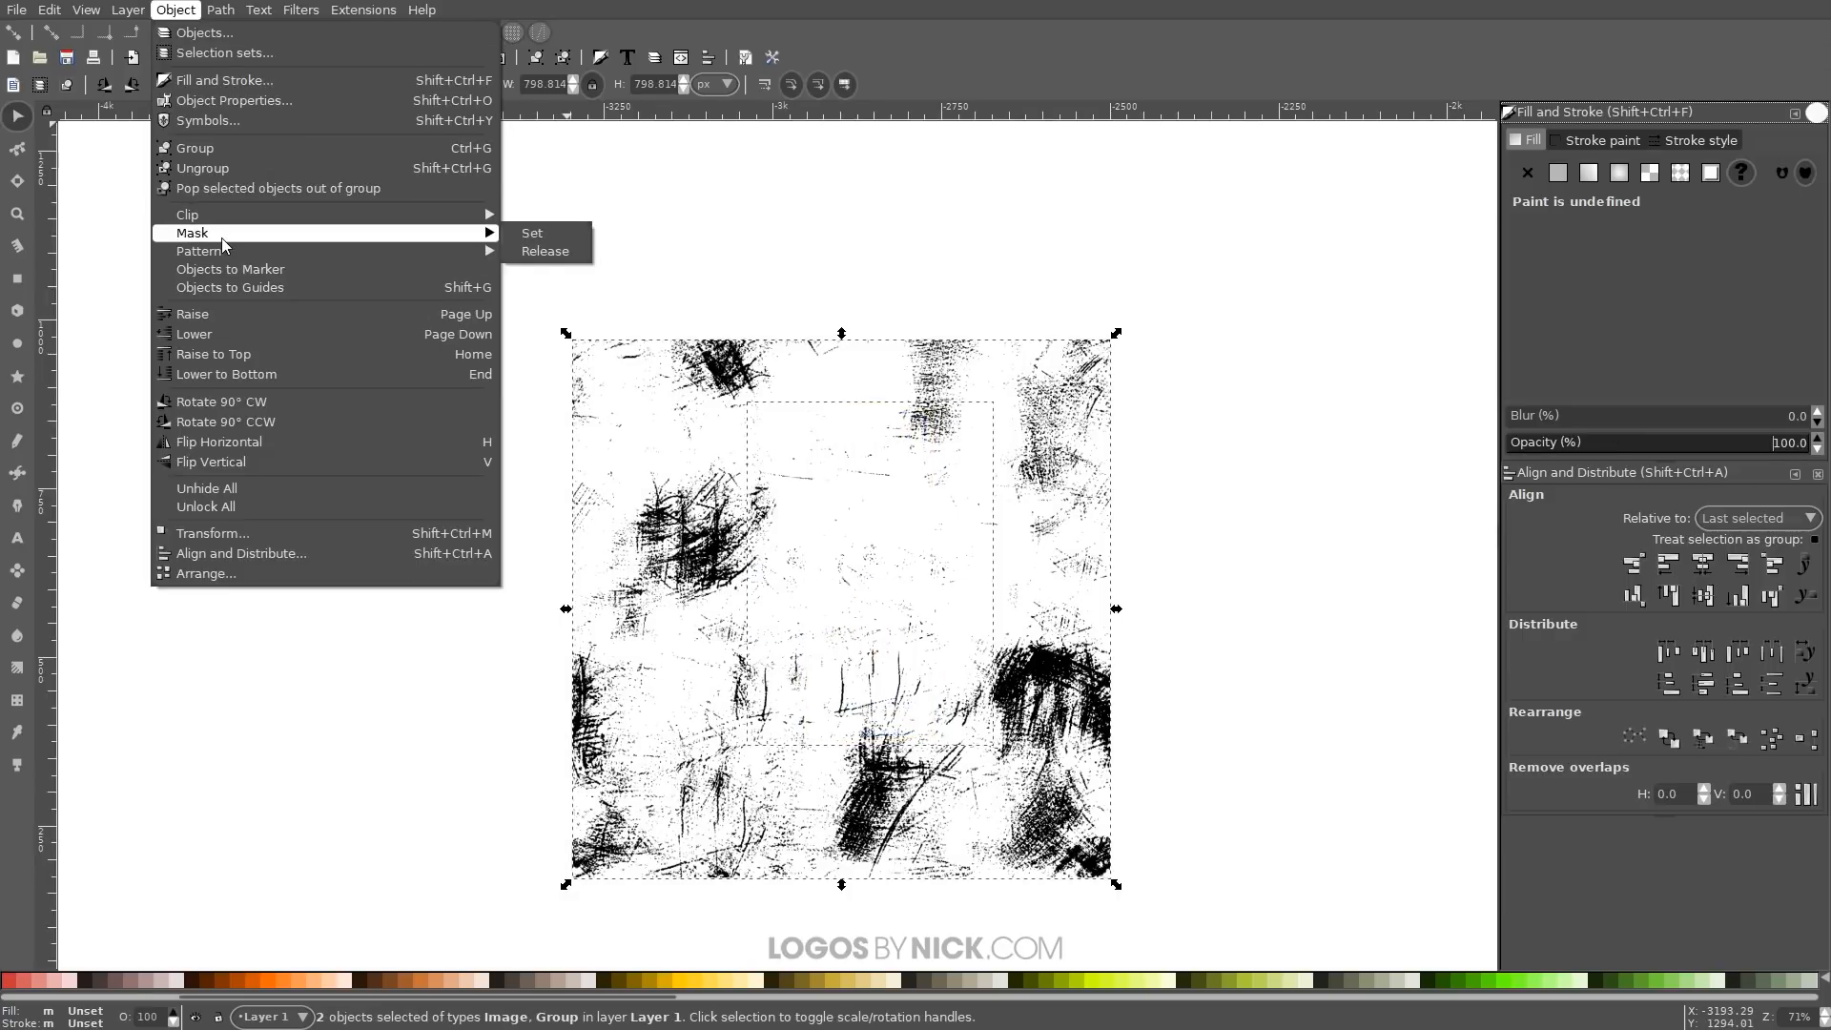
click(532, 242)
click(1112, 788)
key(1)
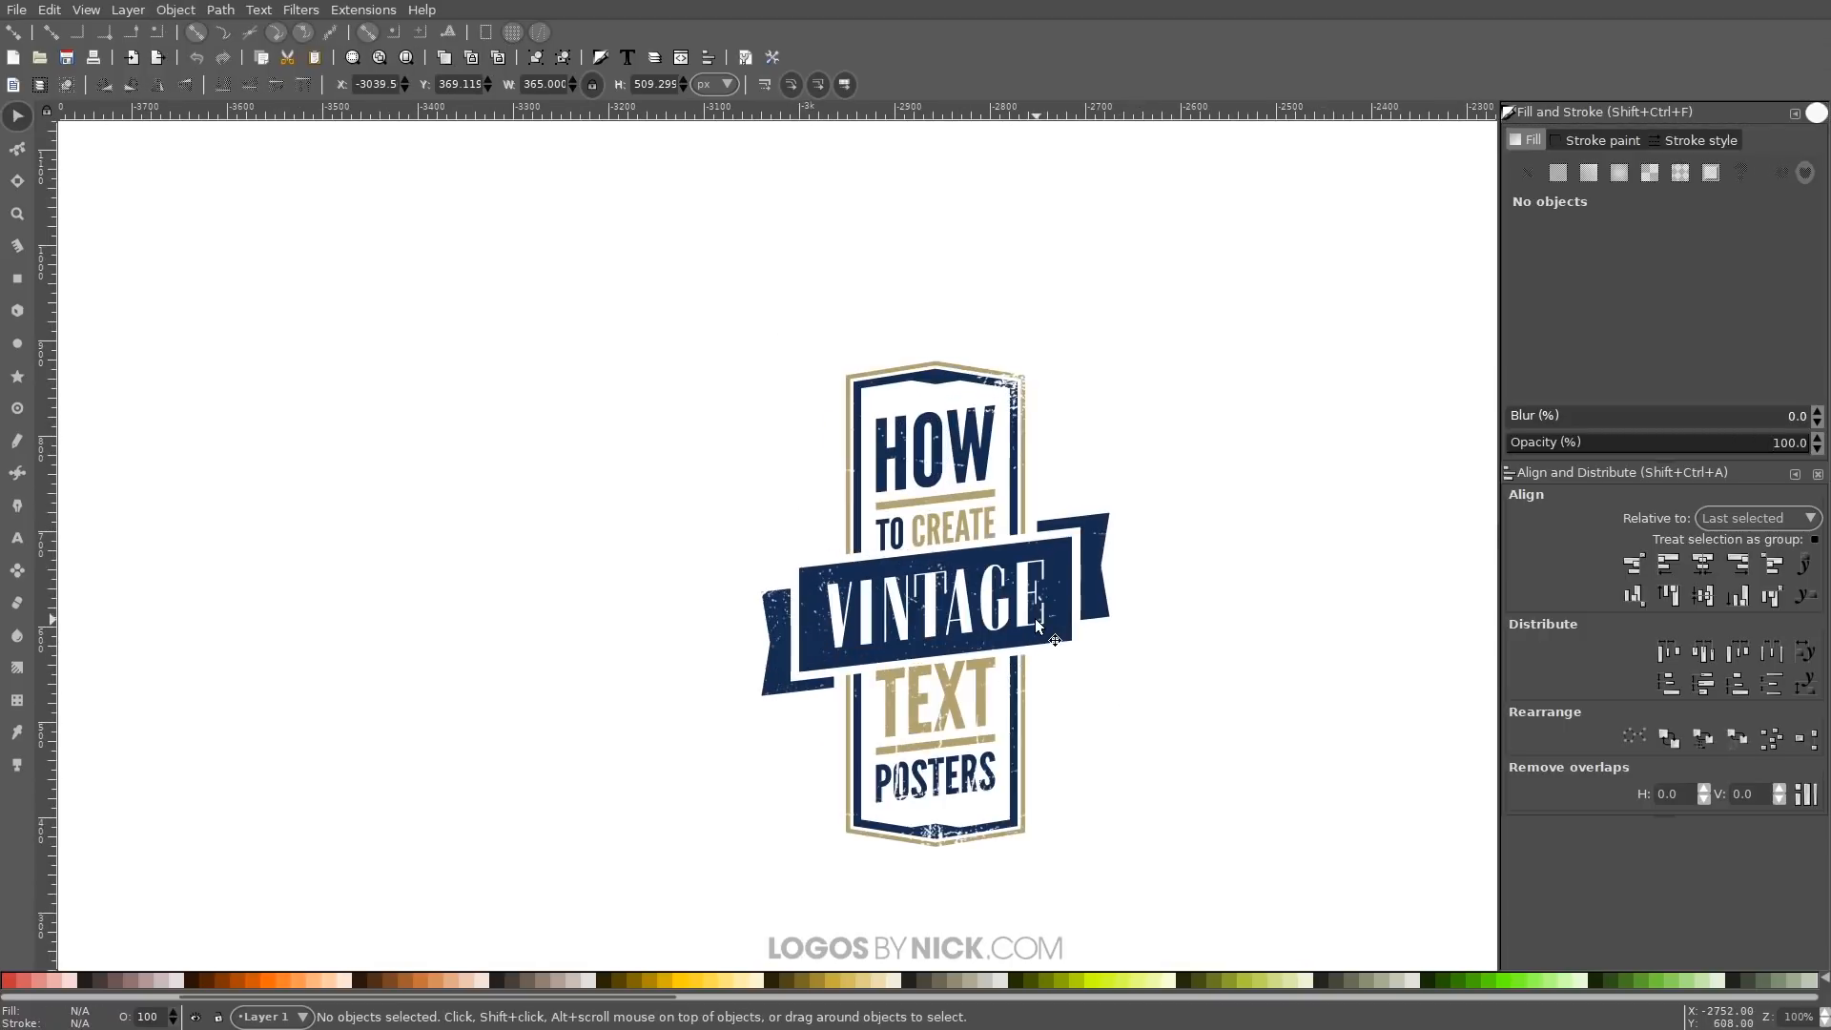
drag(1101, 677, 1077, 657)
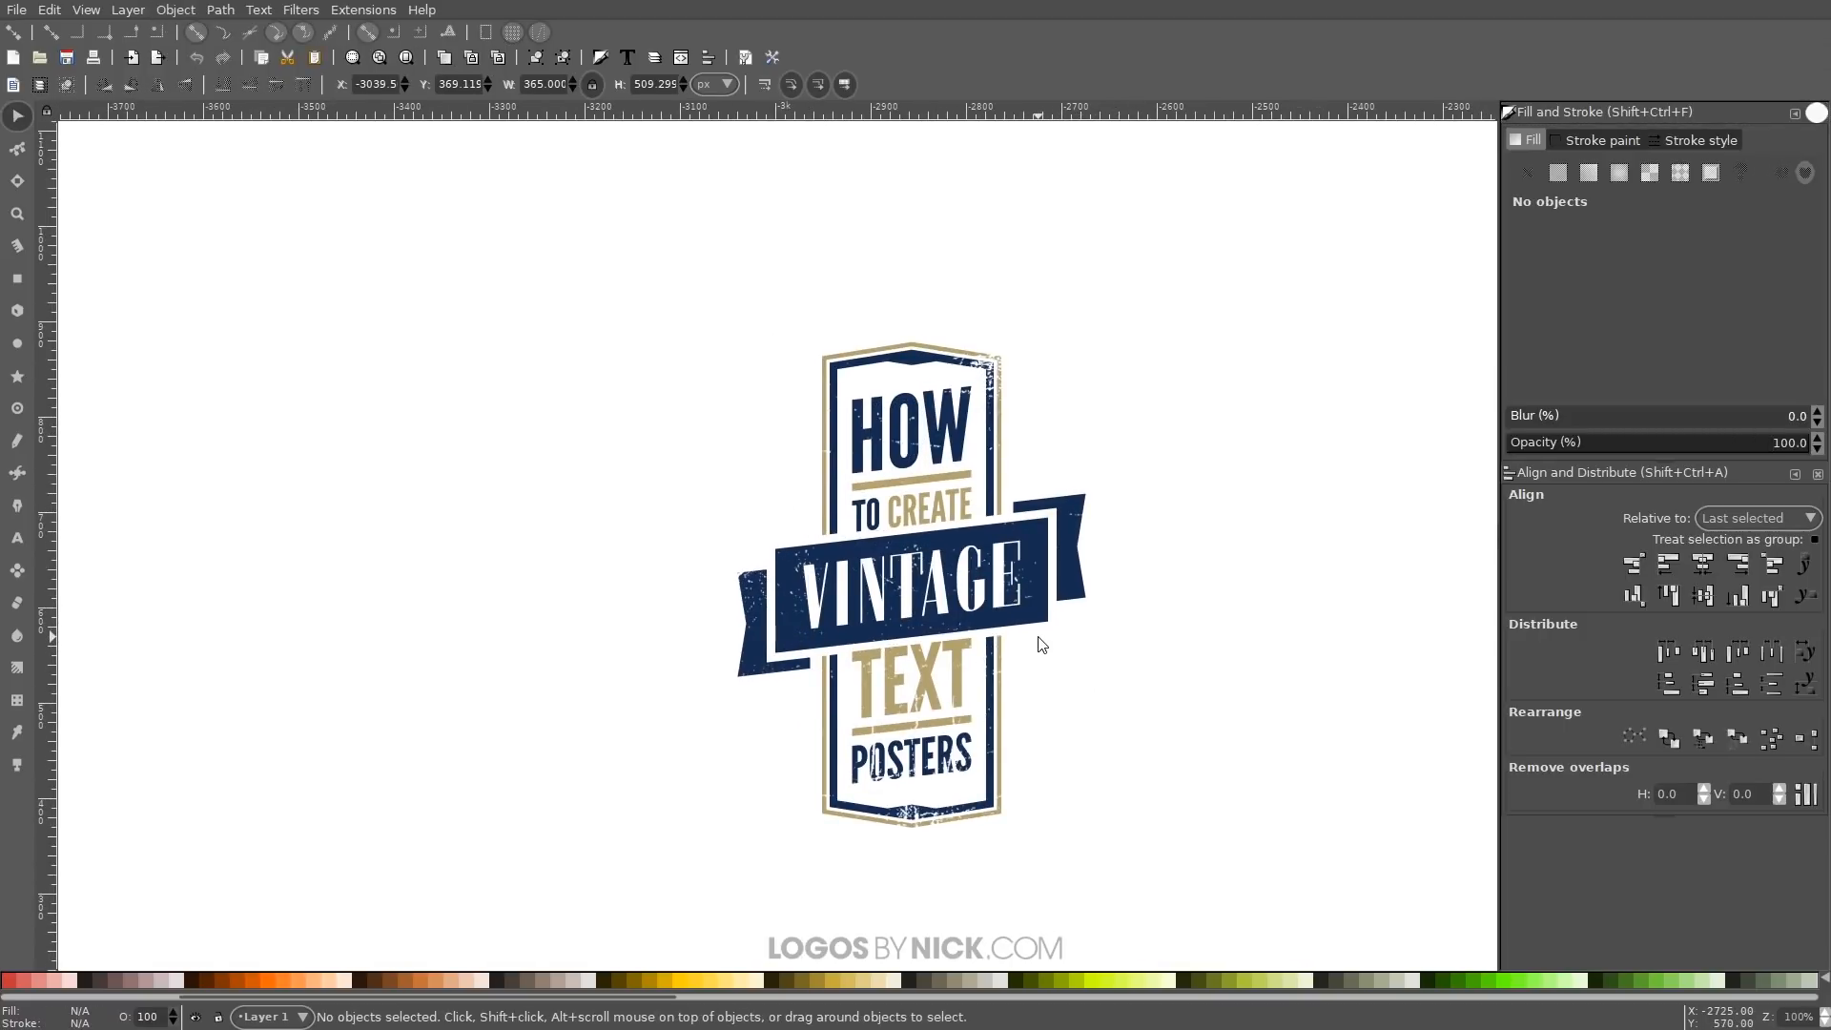